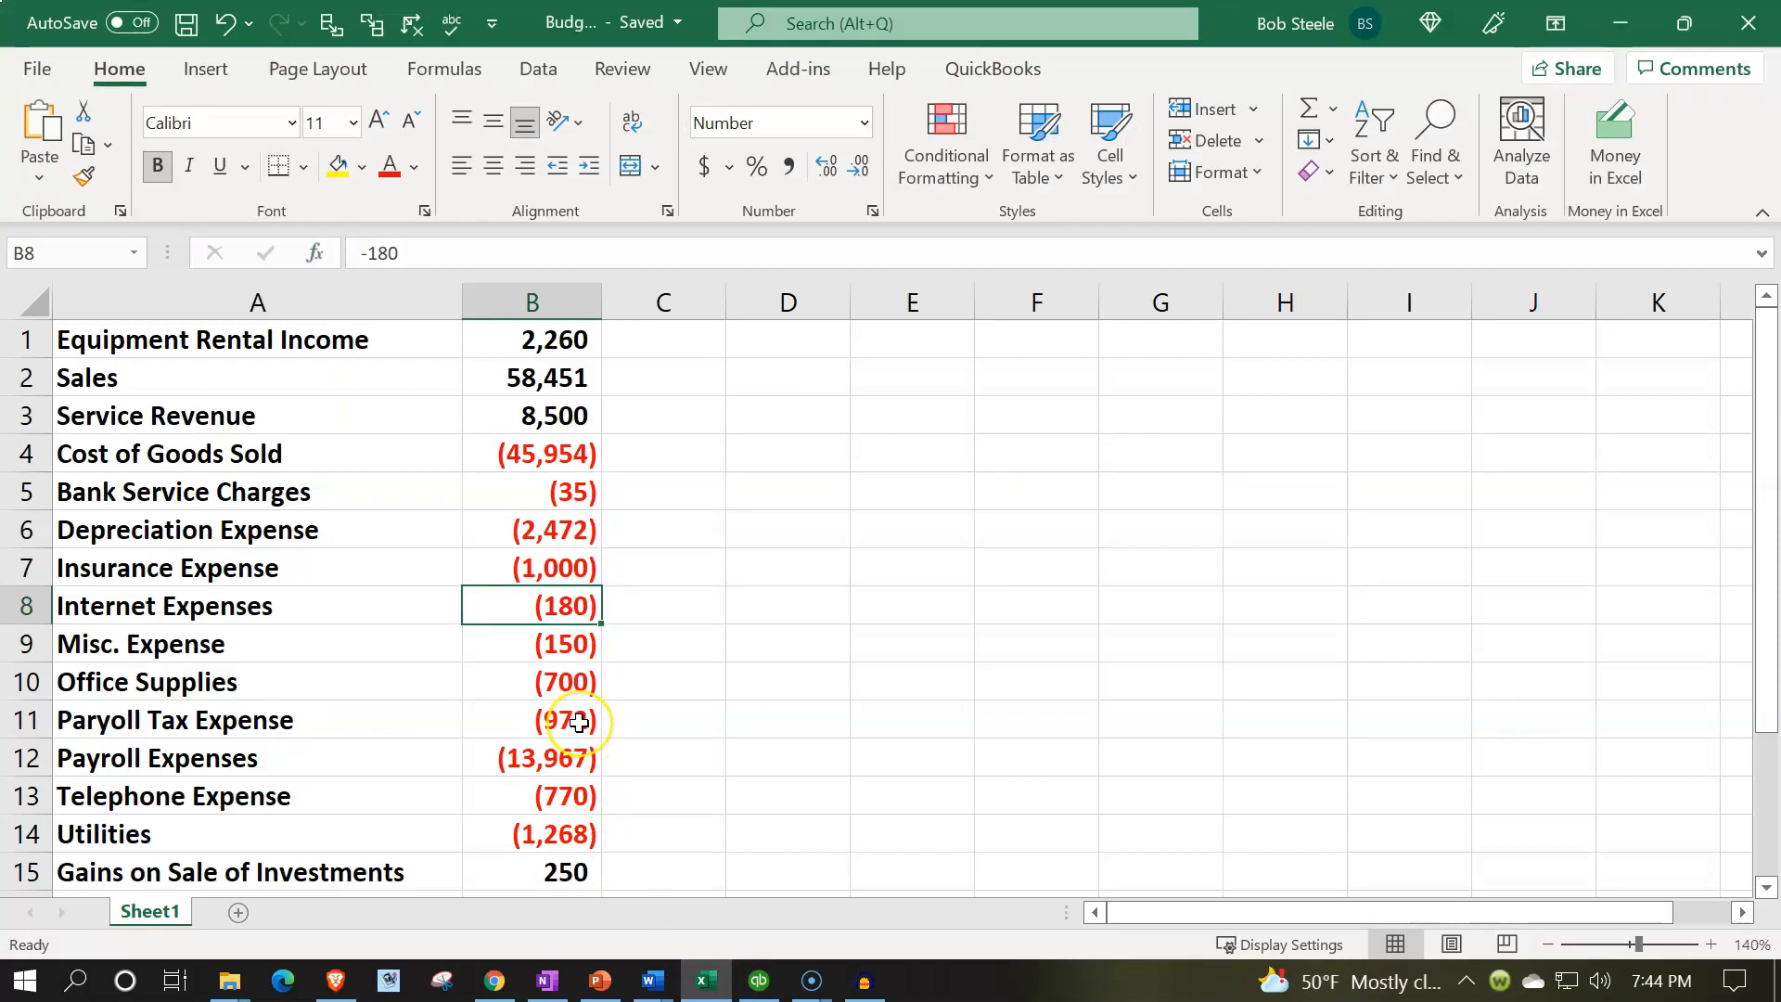
# Check the worksheet's net income against the Profit & Loss report in QuickBooks, and return to the Excel budget sheet
pyautogui.scroll(-2, 579, 723)
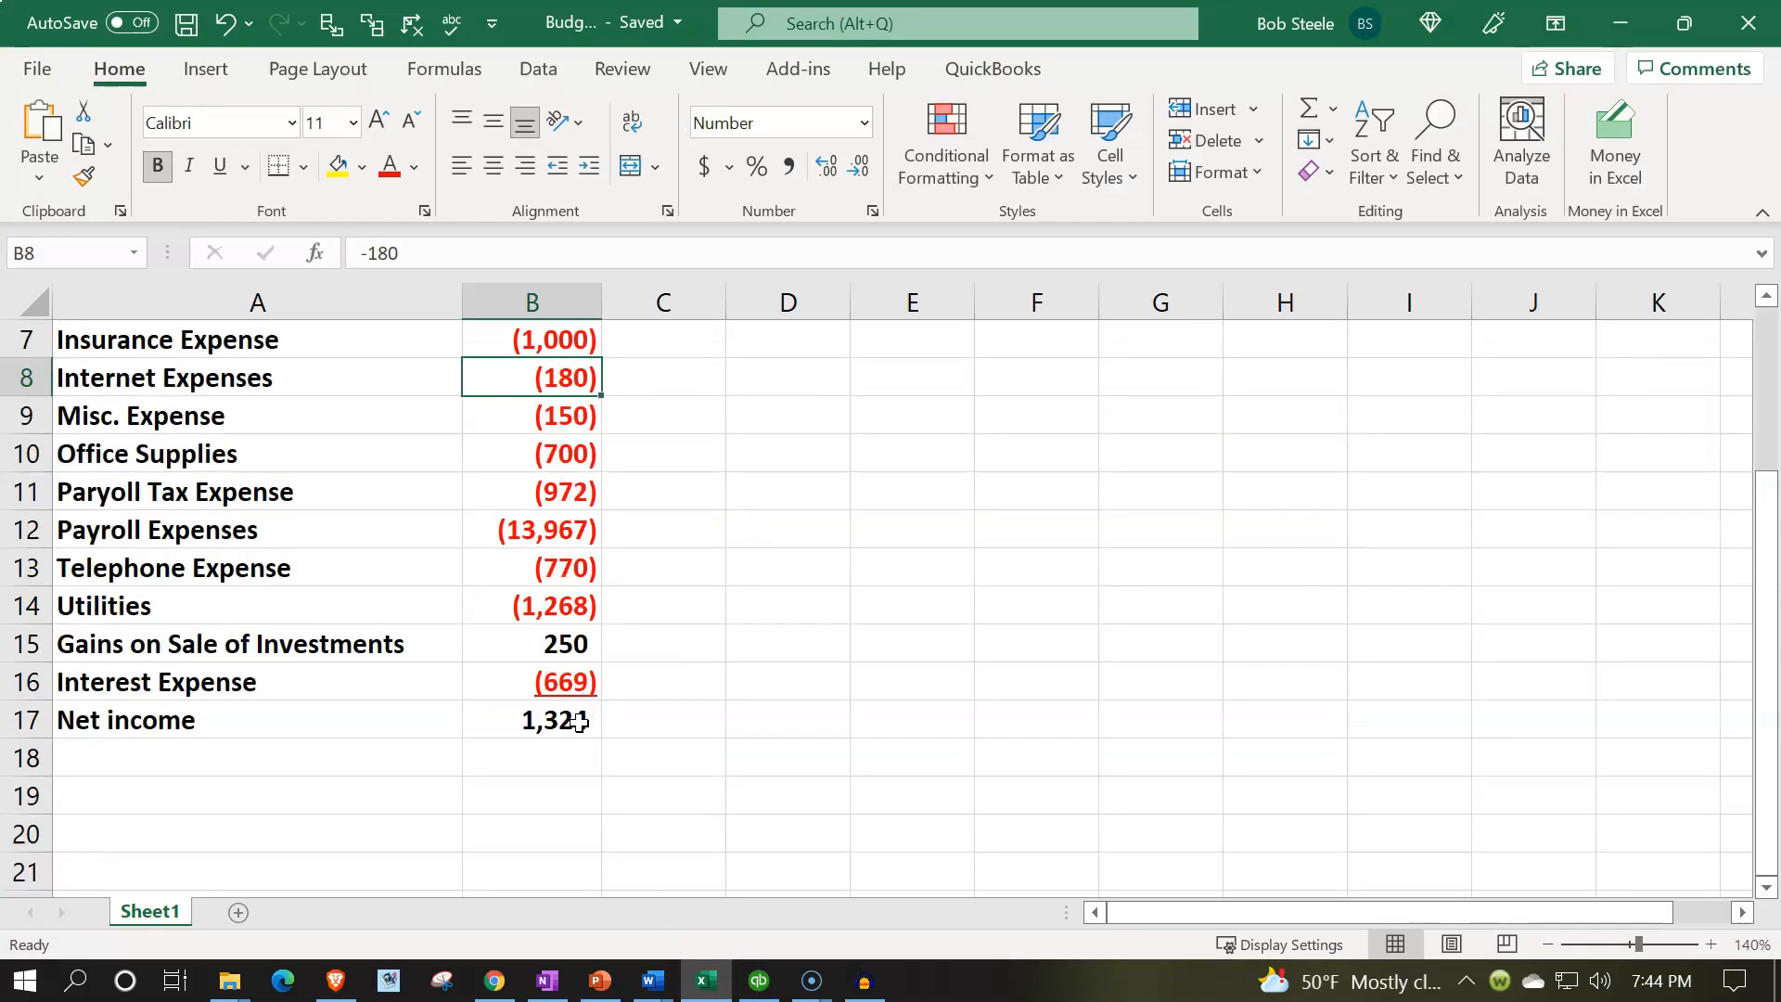
pyautogui.click(579, 722)
pyautogui.doubleClick(579, 722)
pyautogui.press('Return')
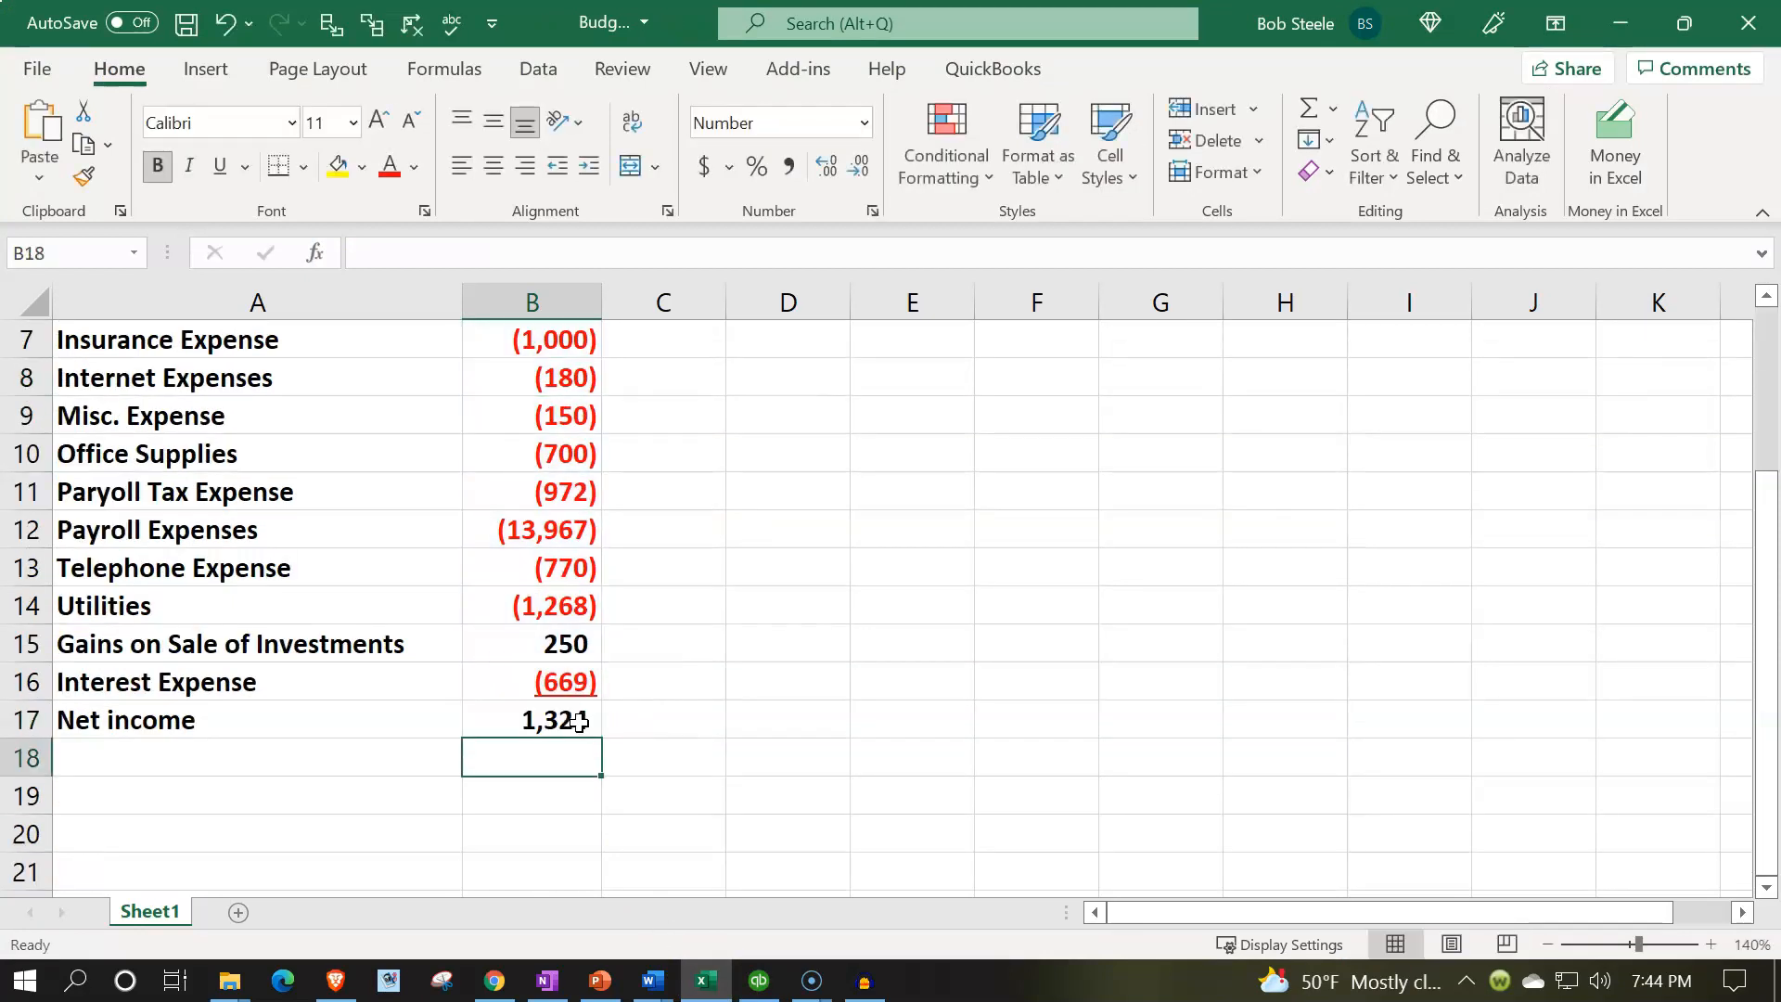
pyautogui.click(758, 981)
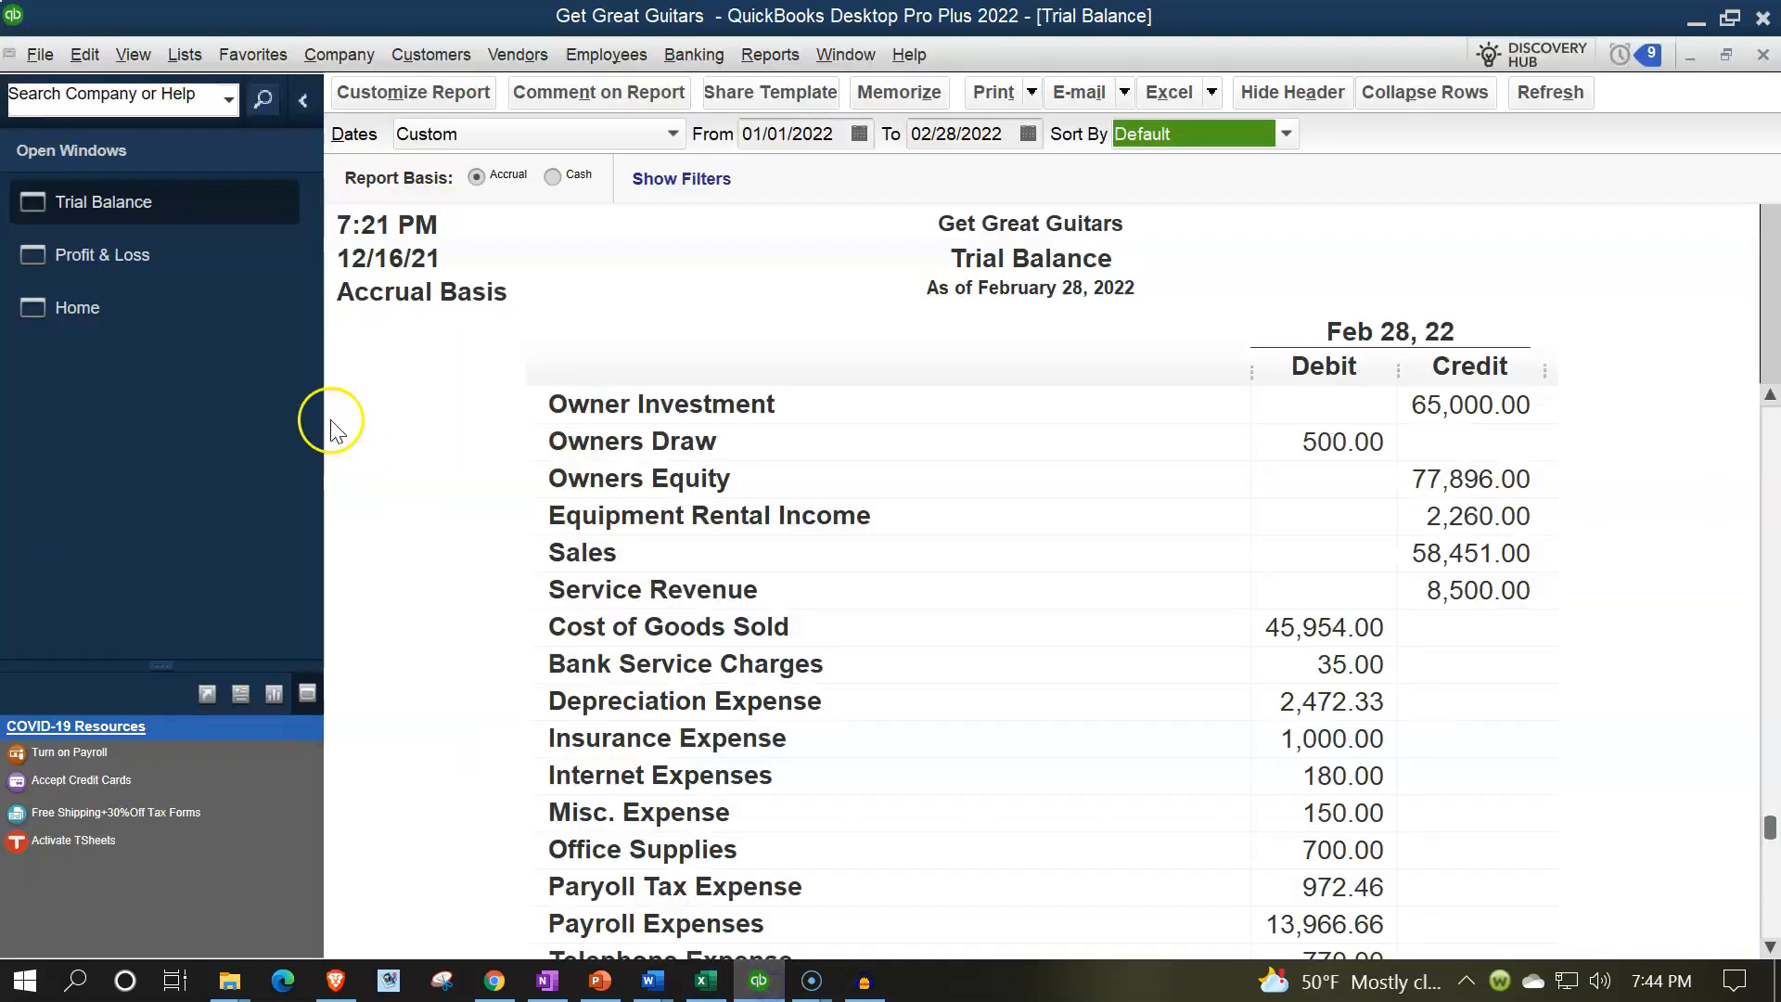
pyautogui.click(187, 279)
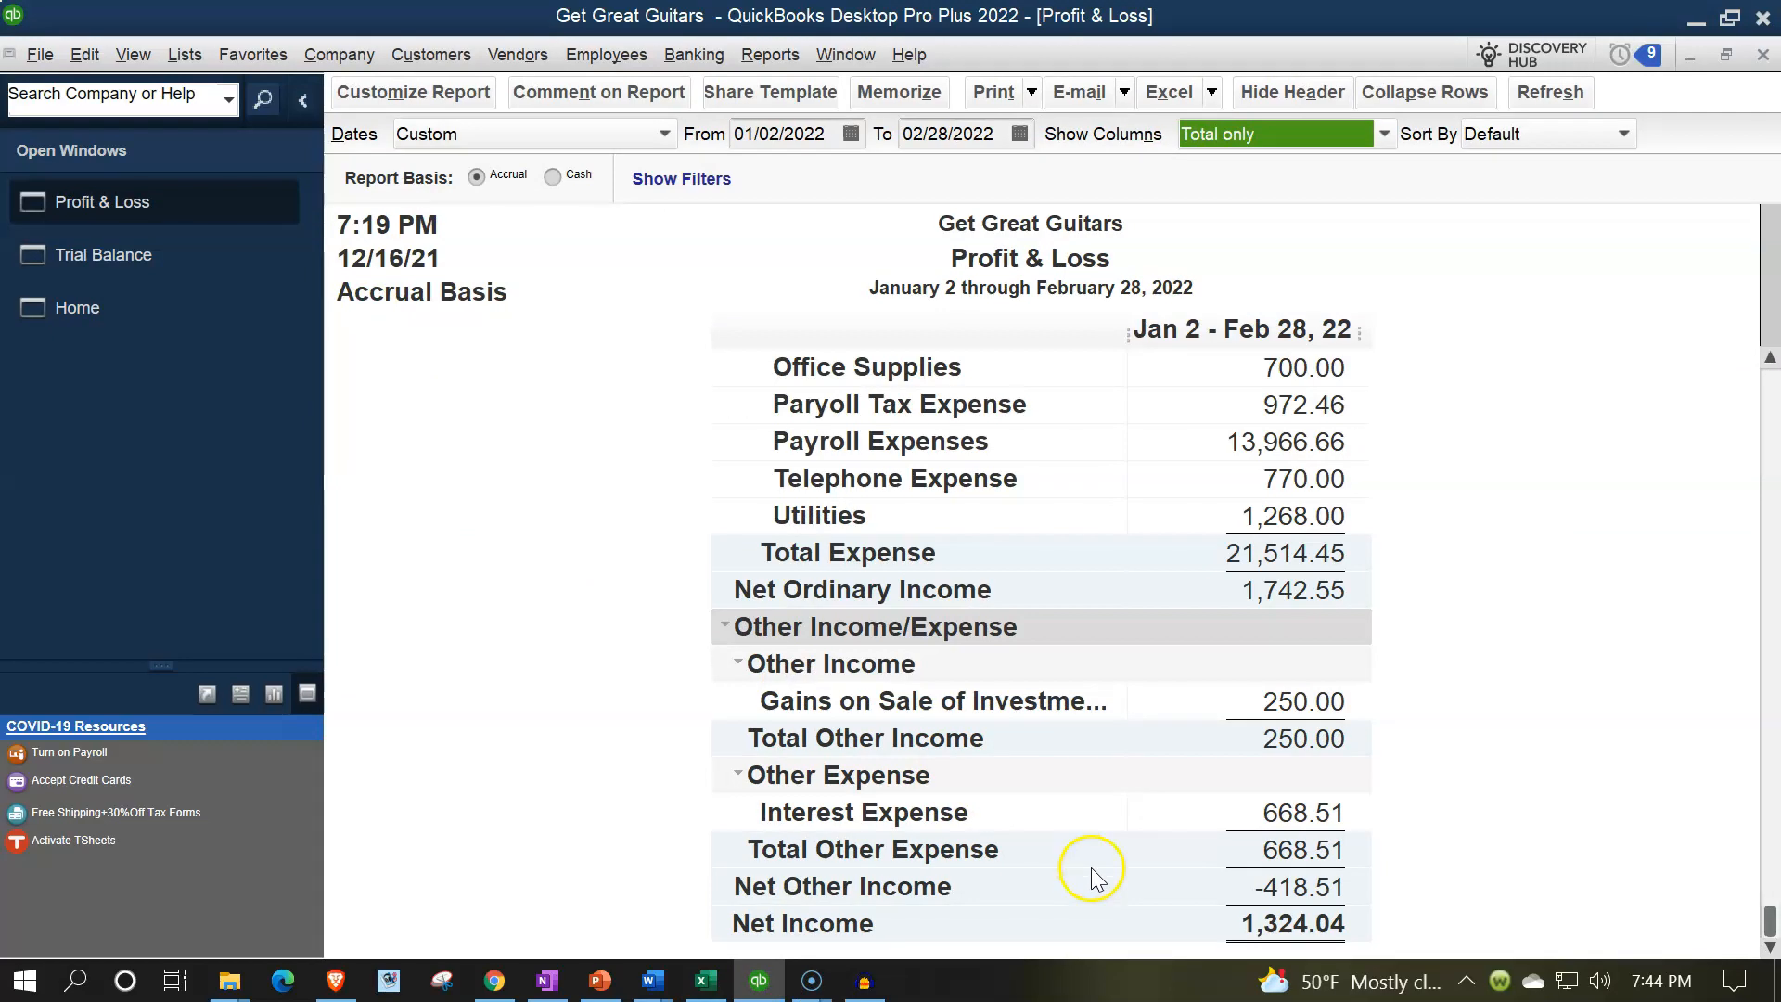
pyautogui.click(705, 980)
pyautogui.scroll(2, 738, 779)
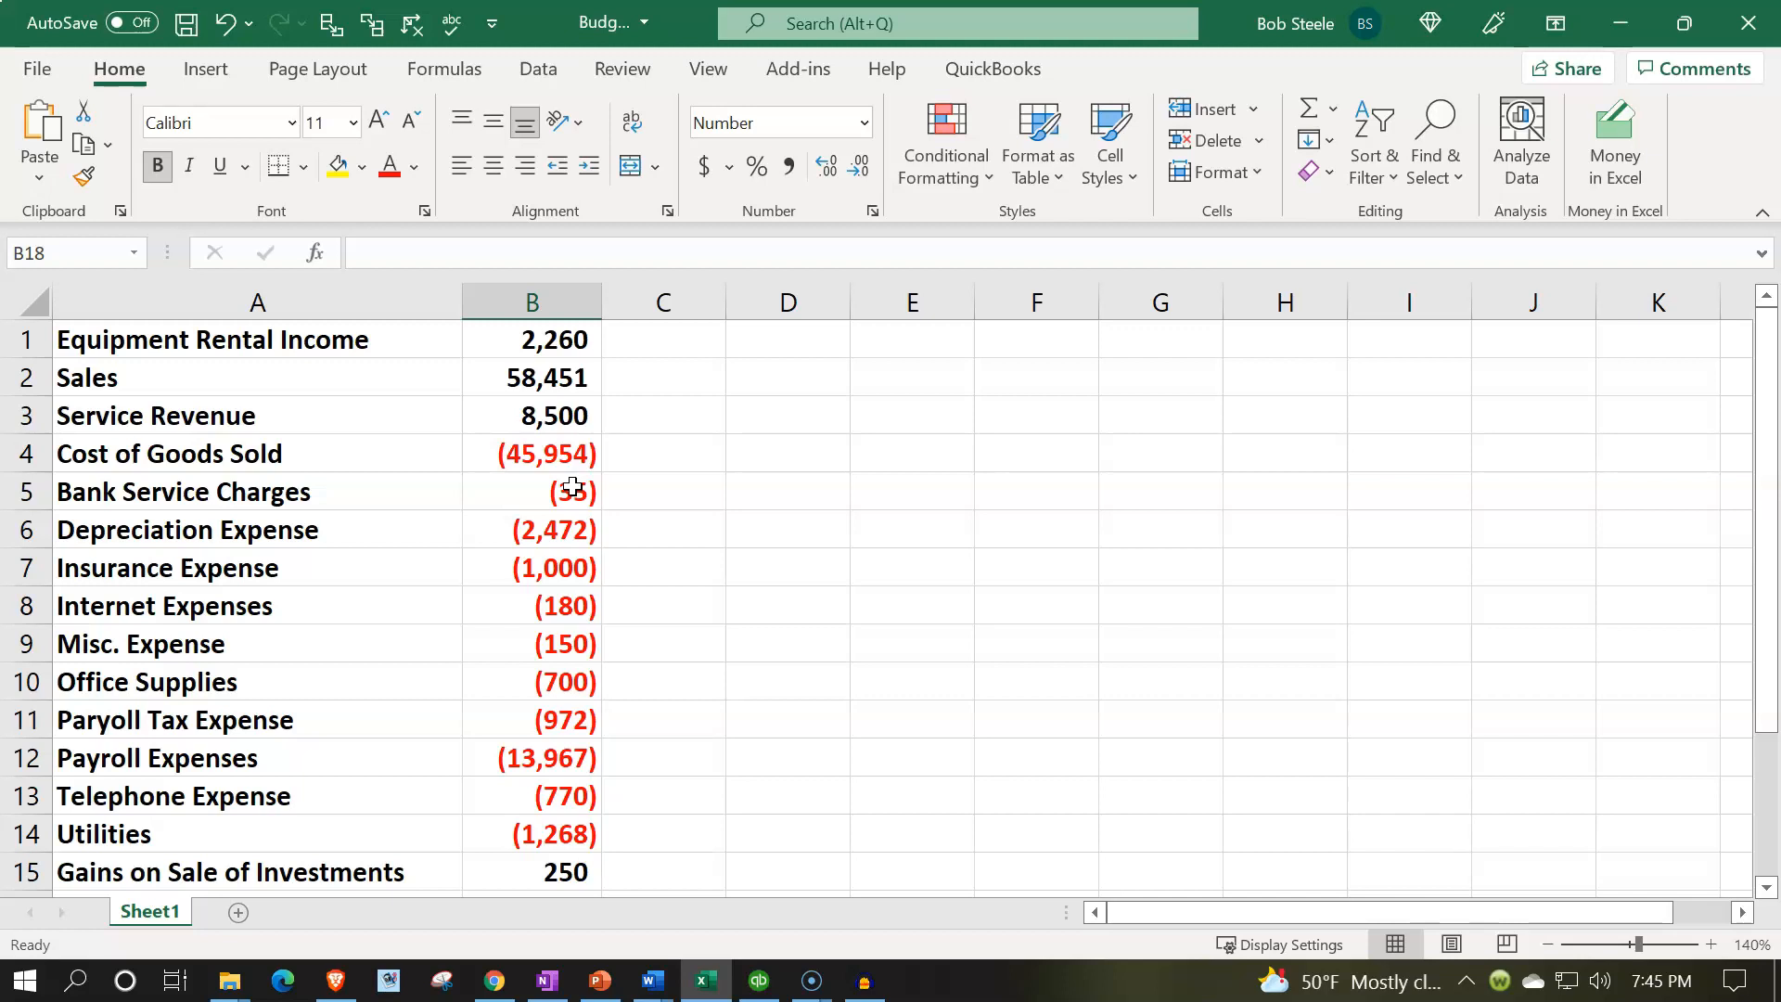
# Insert a blank row above the Equipment Rental Income row
pyautogui.click(662, 345)
pyautogui.click(821, 356)
pyautogui.click(883, 336)
pyautogui.click(972, 352)
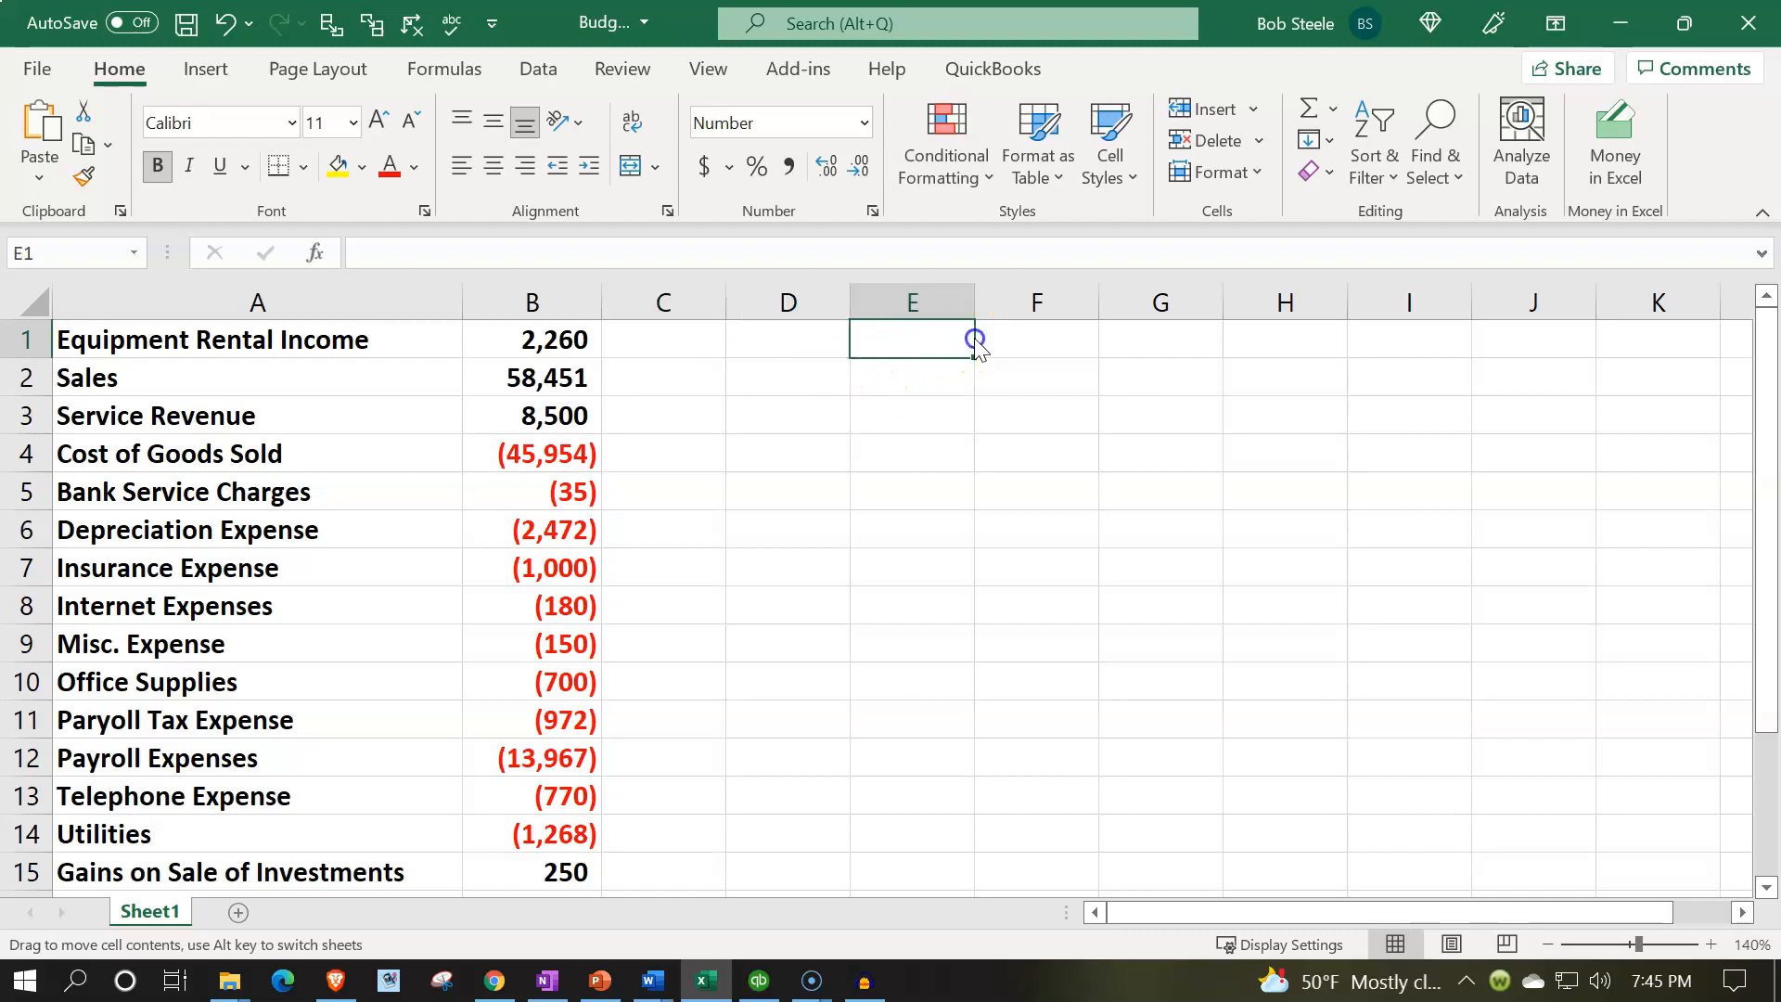
pyautogui.click(21, 338)
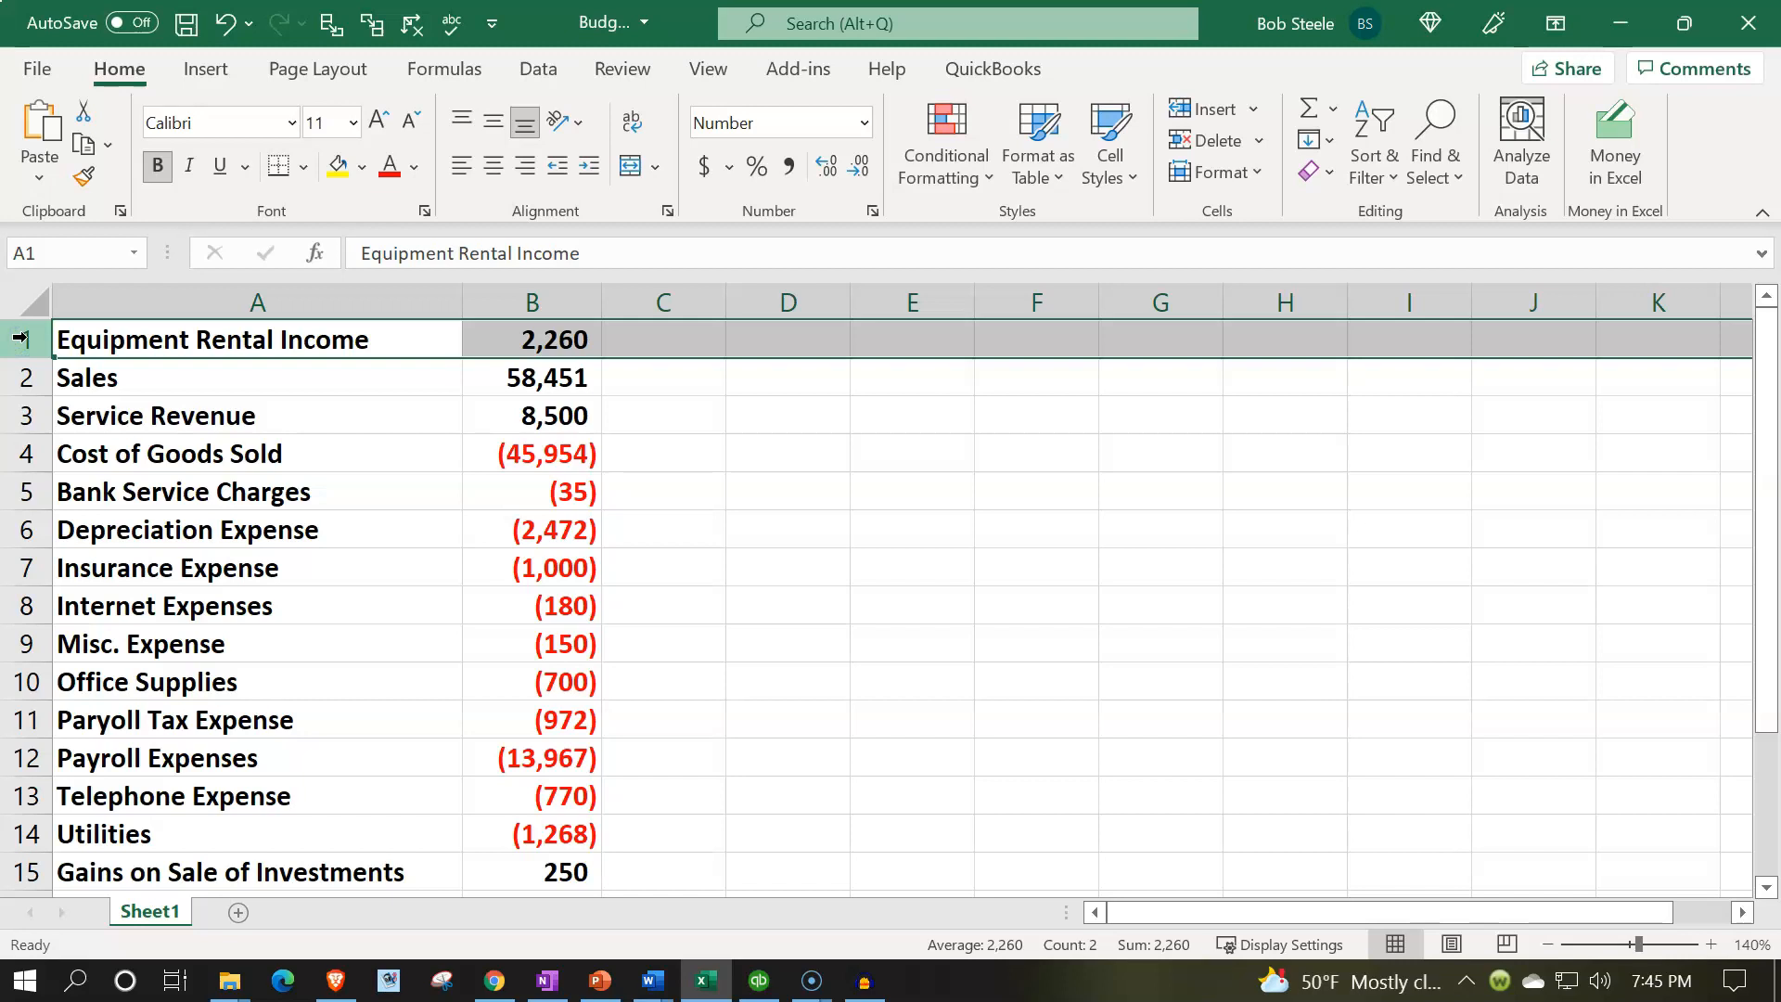
pyautogui.rightClick(145, 349)
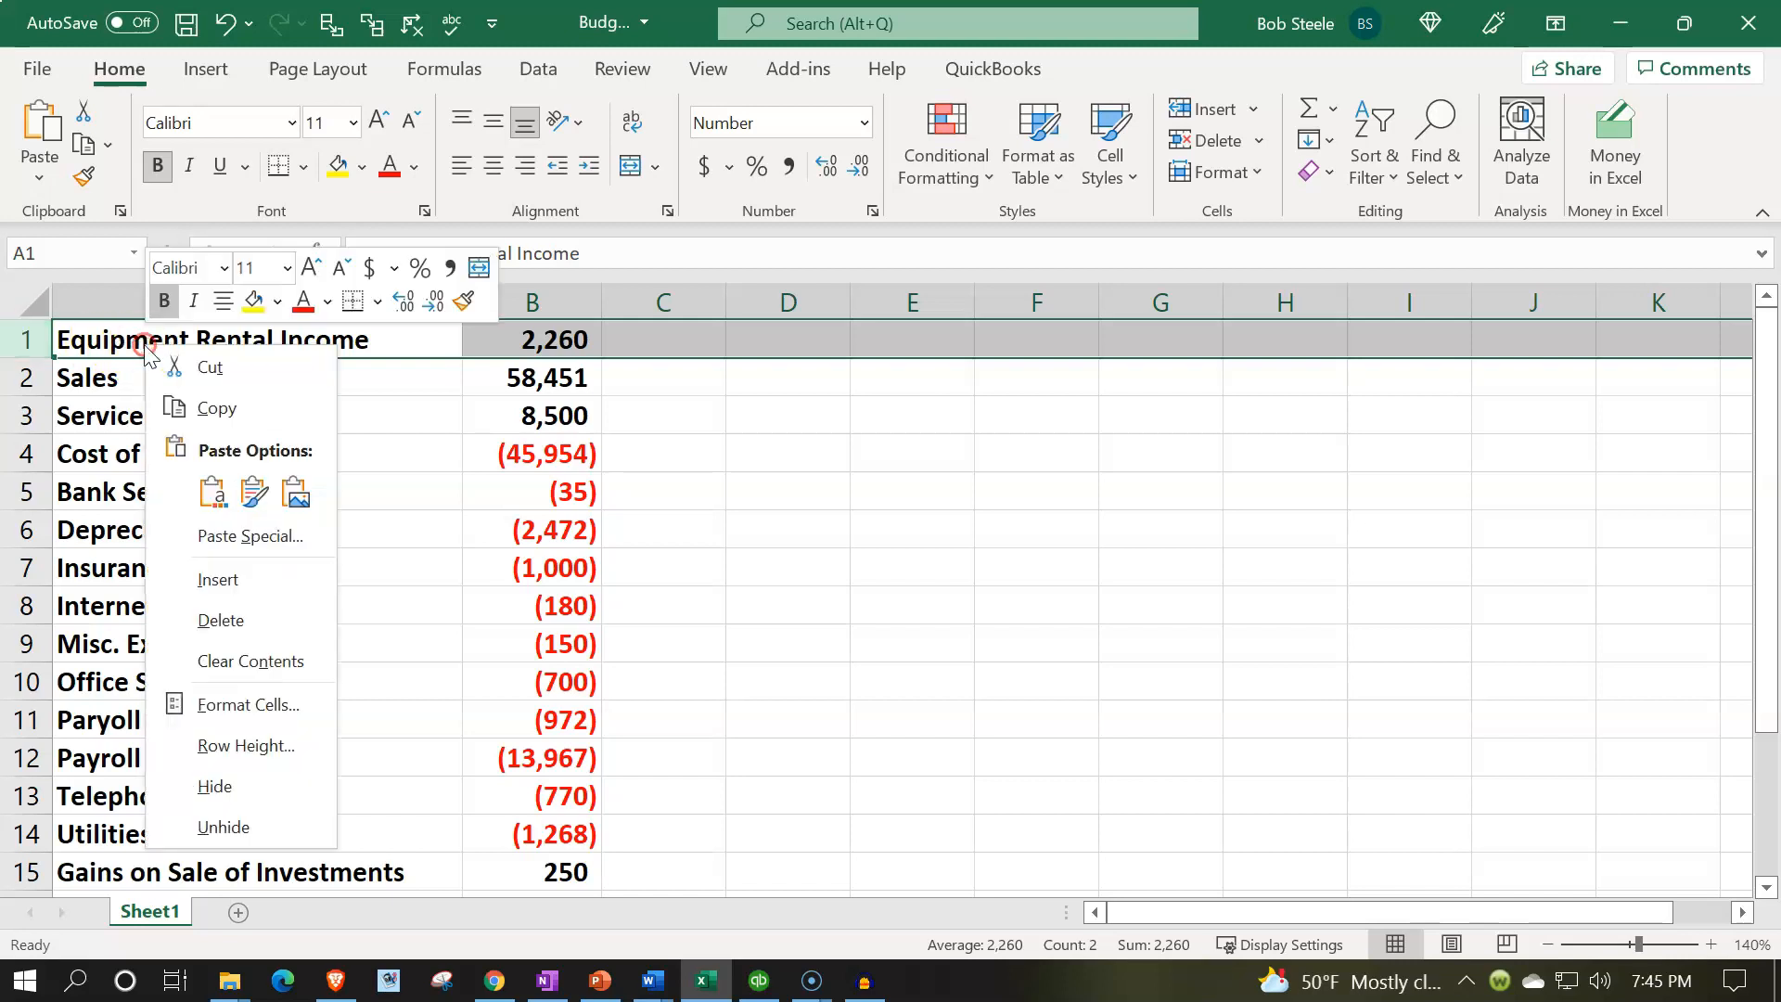
pyautogui.click(226, 575)
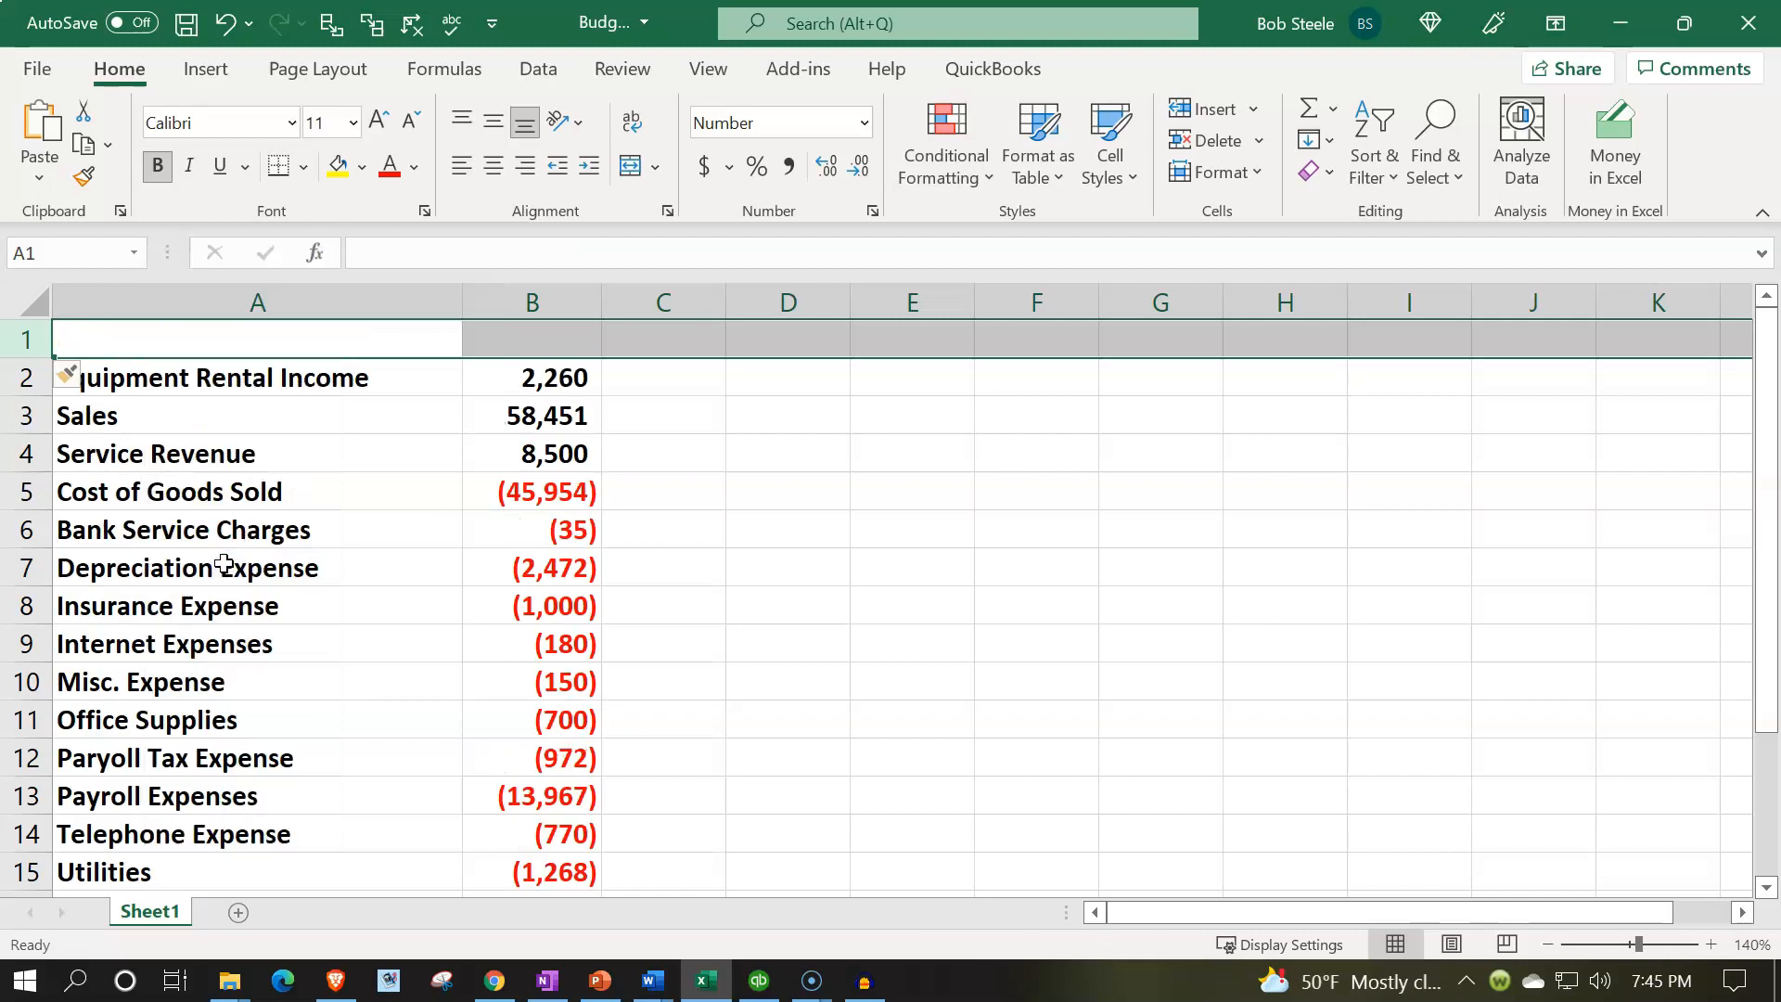
# Enter the month headings Jan in C1 and Feb in D1
pyautogui.click(666, 339)
pyautogui.write('jan')
pyautogui.press('Tab')
pyautogui.write('Feb')
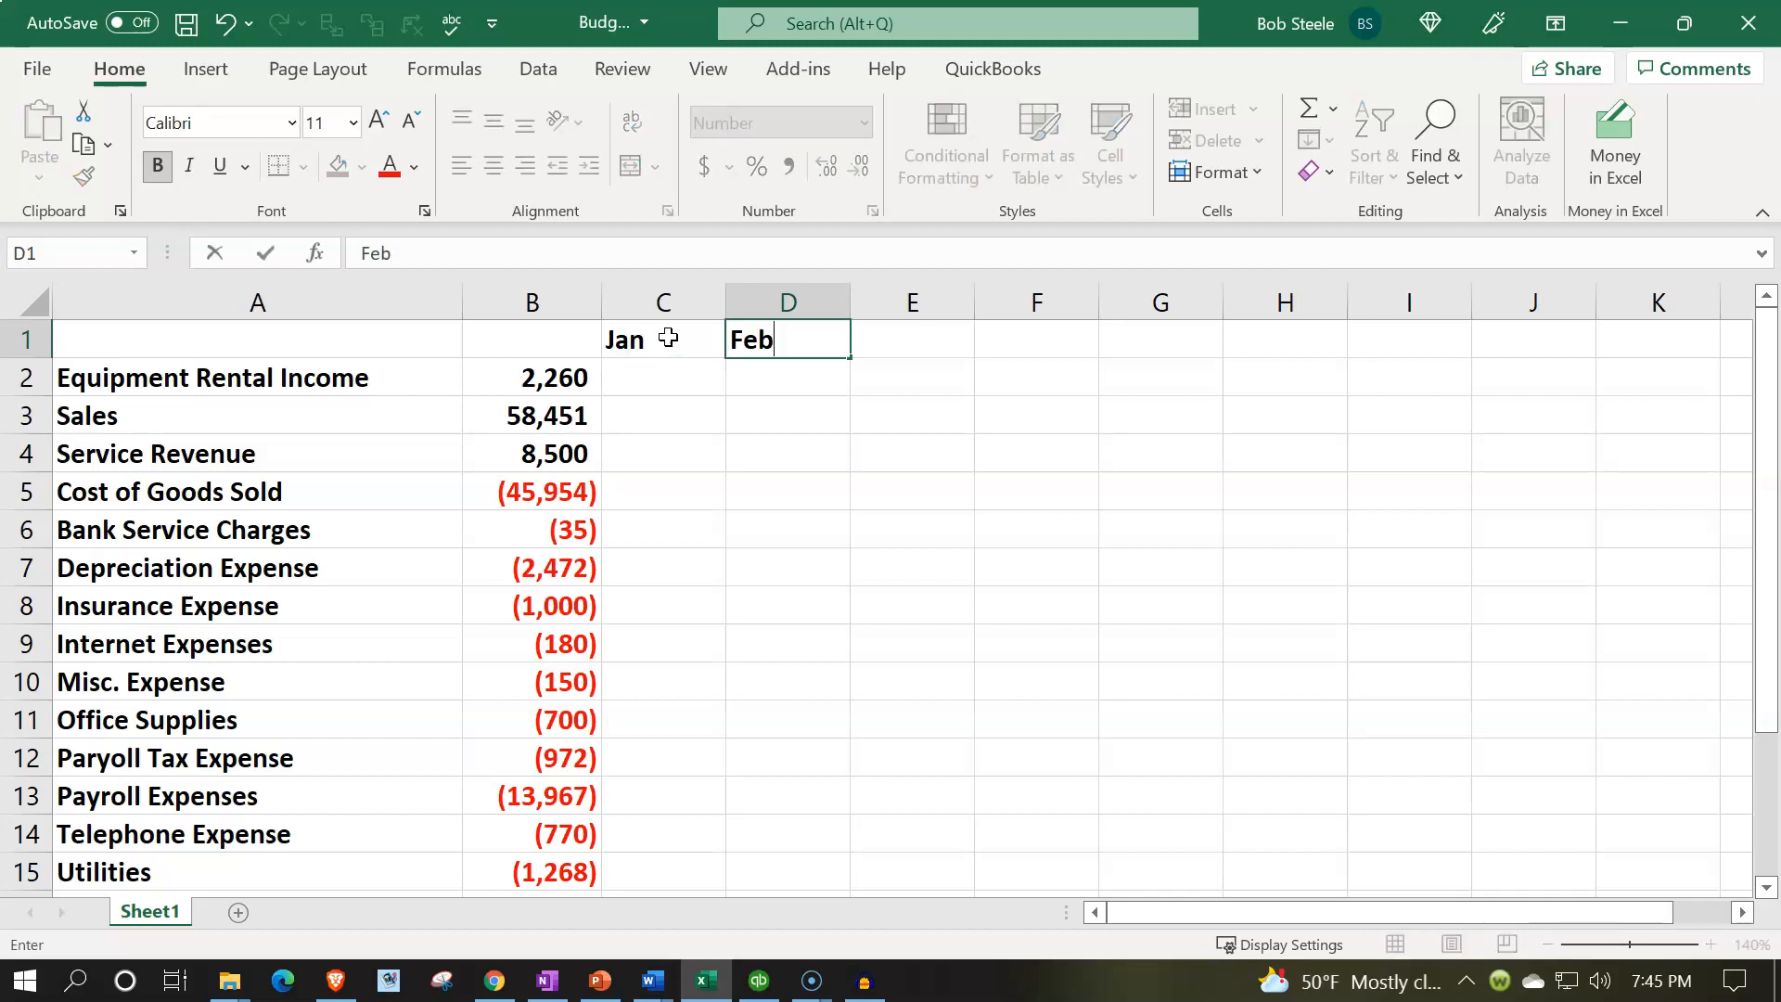
pyautogui.press('Return')
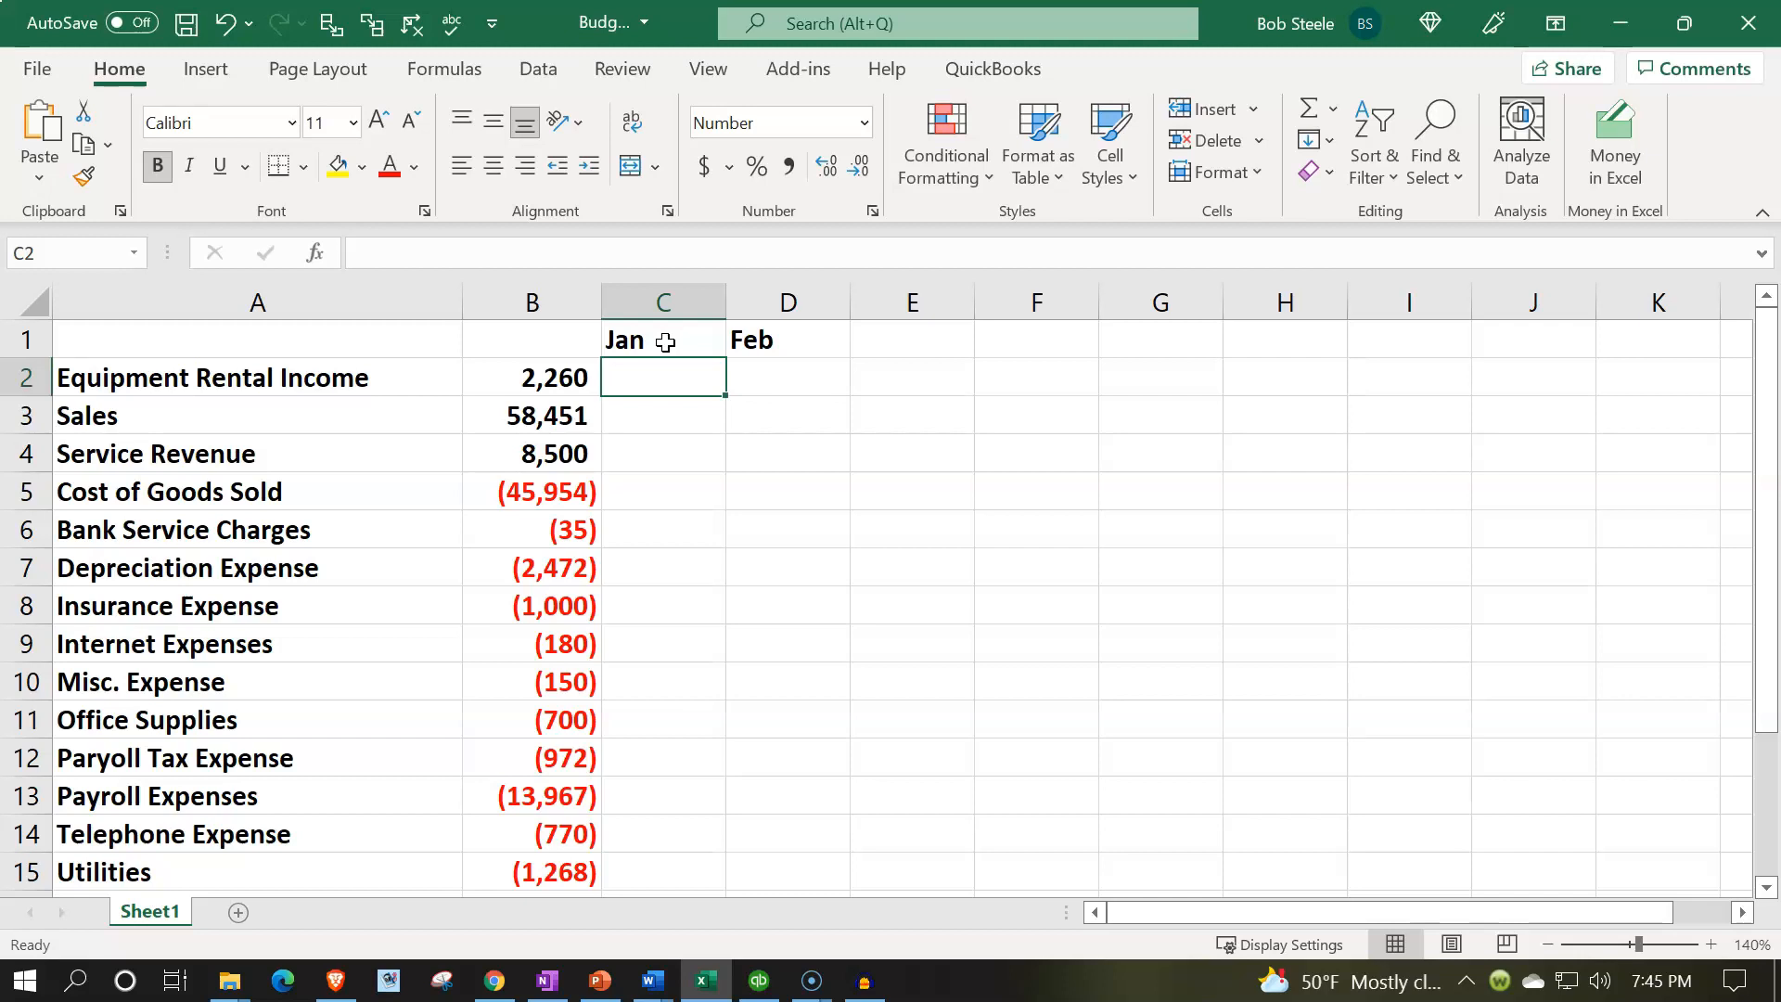
# Move the Jan and Feb headings one column over, into D1:E1
pyautogui.click(663, 299)
pyautogui.moveTo(687, 339); pyautogui.dragTo(748, 338)
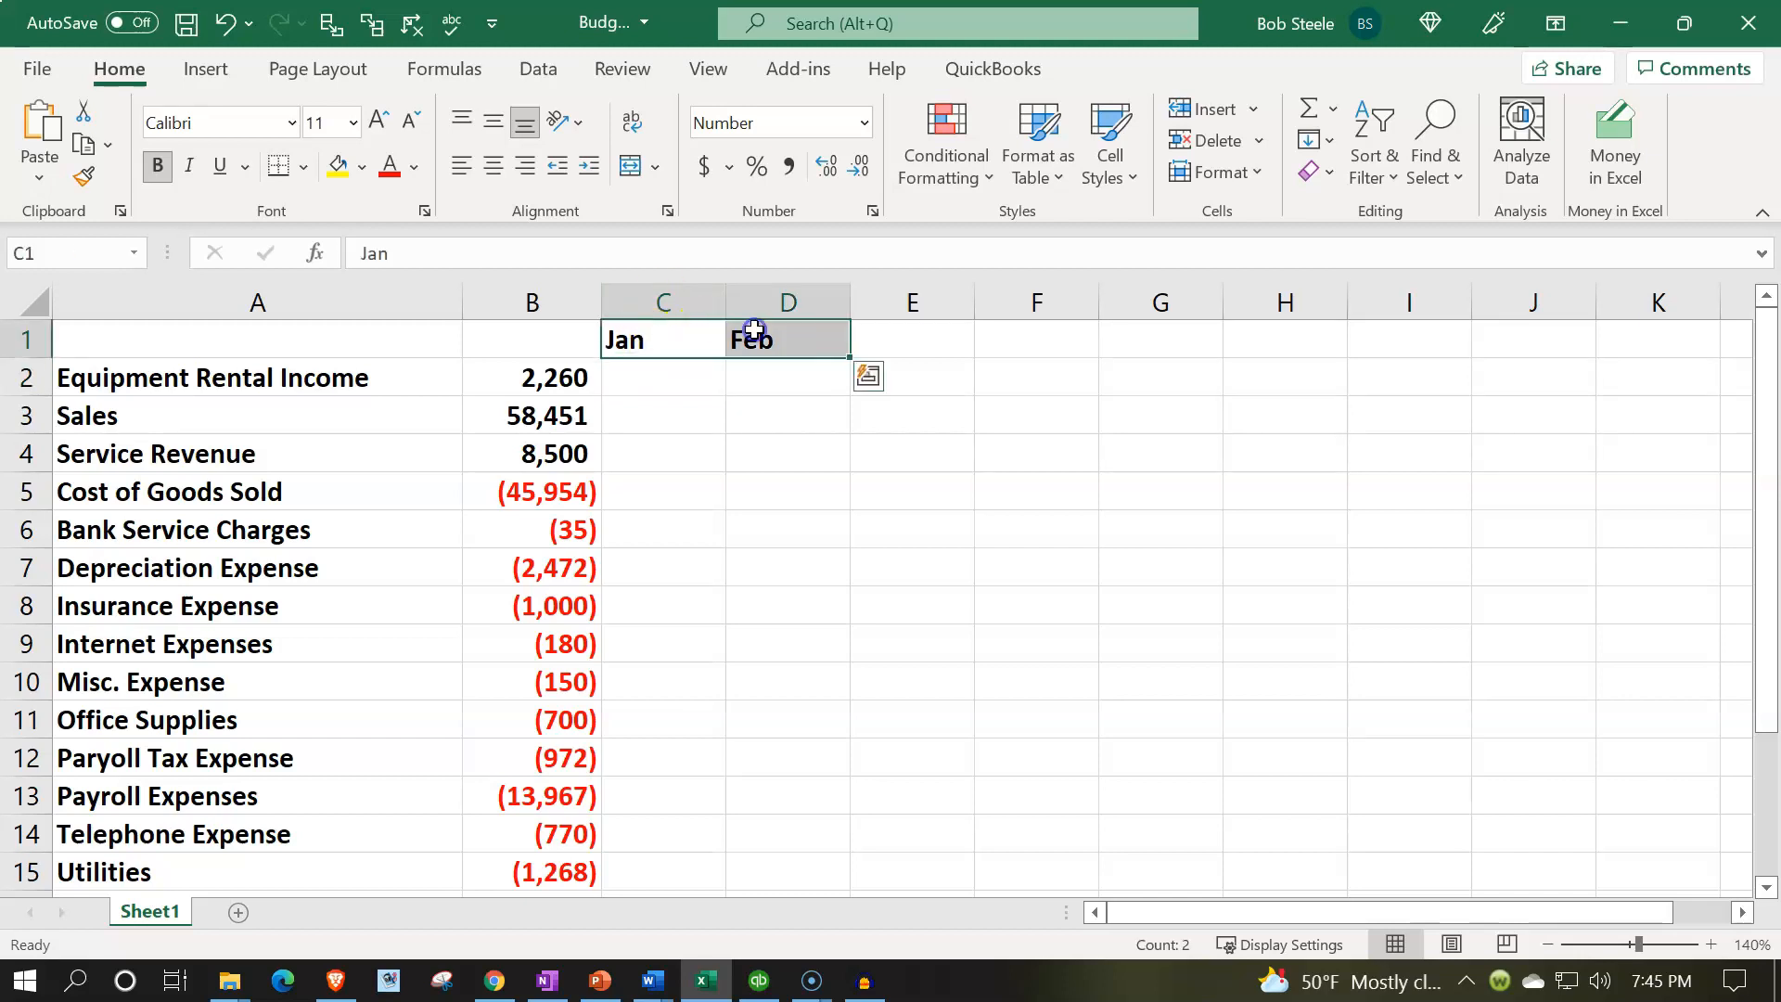
pyautogui.hotkey('ctrl', 'c')
pyautogui.click(766, 339)
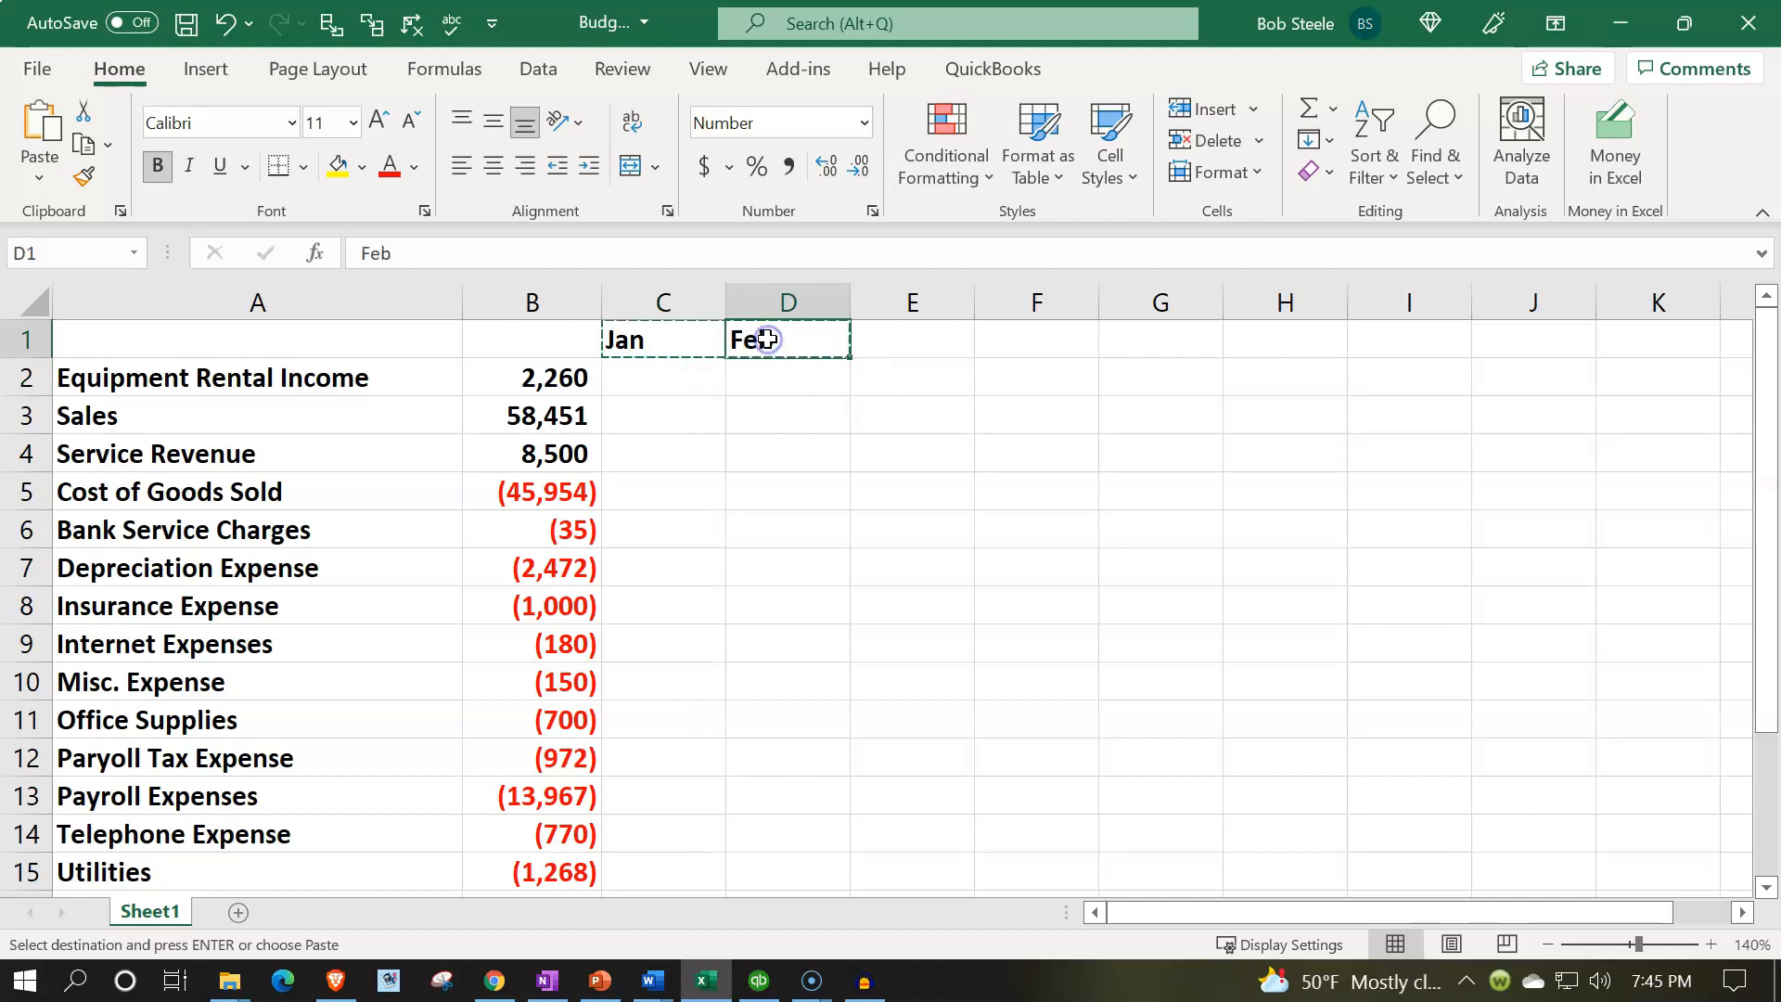
pyautogui.press('Return')
# Narrow column C to a thin spacer and extend the month headings across row 1 through Dec in O1
pyautogui.click(668, 302)
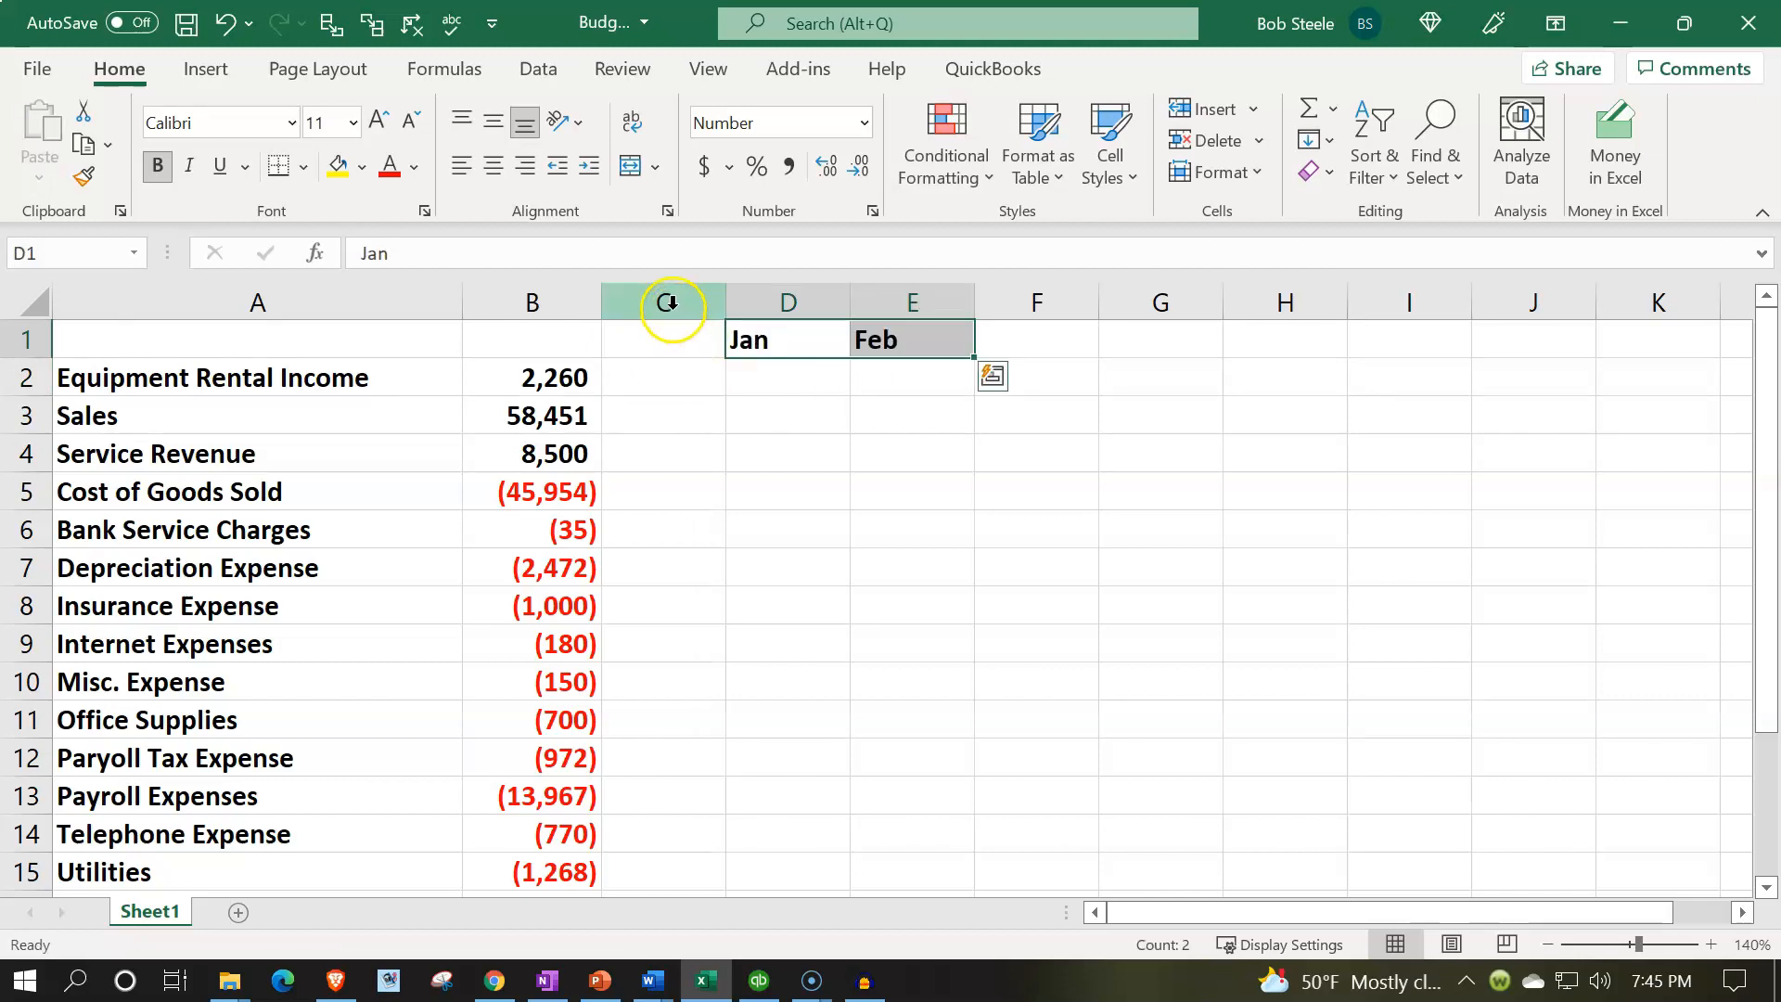
pyautogui.moveTo(723, 303)
pyautogui.mouseDown()
pyautogui.moveTo(615, 306)
pyautogui.moveTo(687, 335)
pyautogui.moveTo(959, 366)
pyautogui.moveTo(1759, 330)
pyautogui.moveTo(1177, 349)
pyautogui.moveTo(1404, 349)
pyautogui.mouseUp()
pyautogui.click(715, 455)
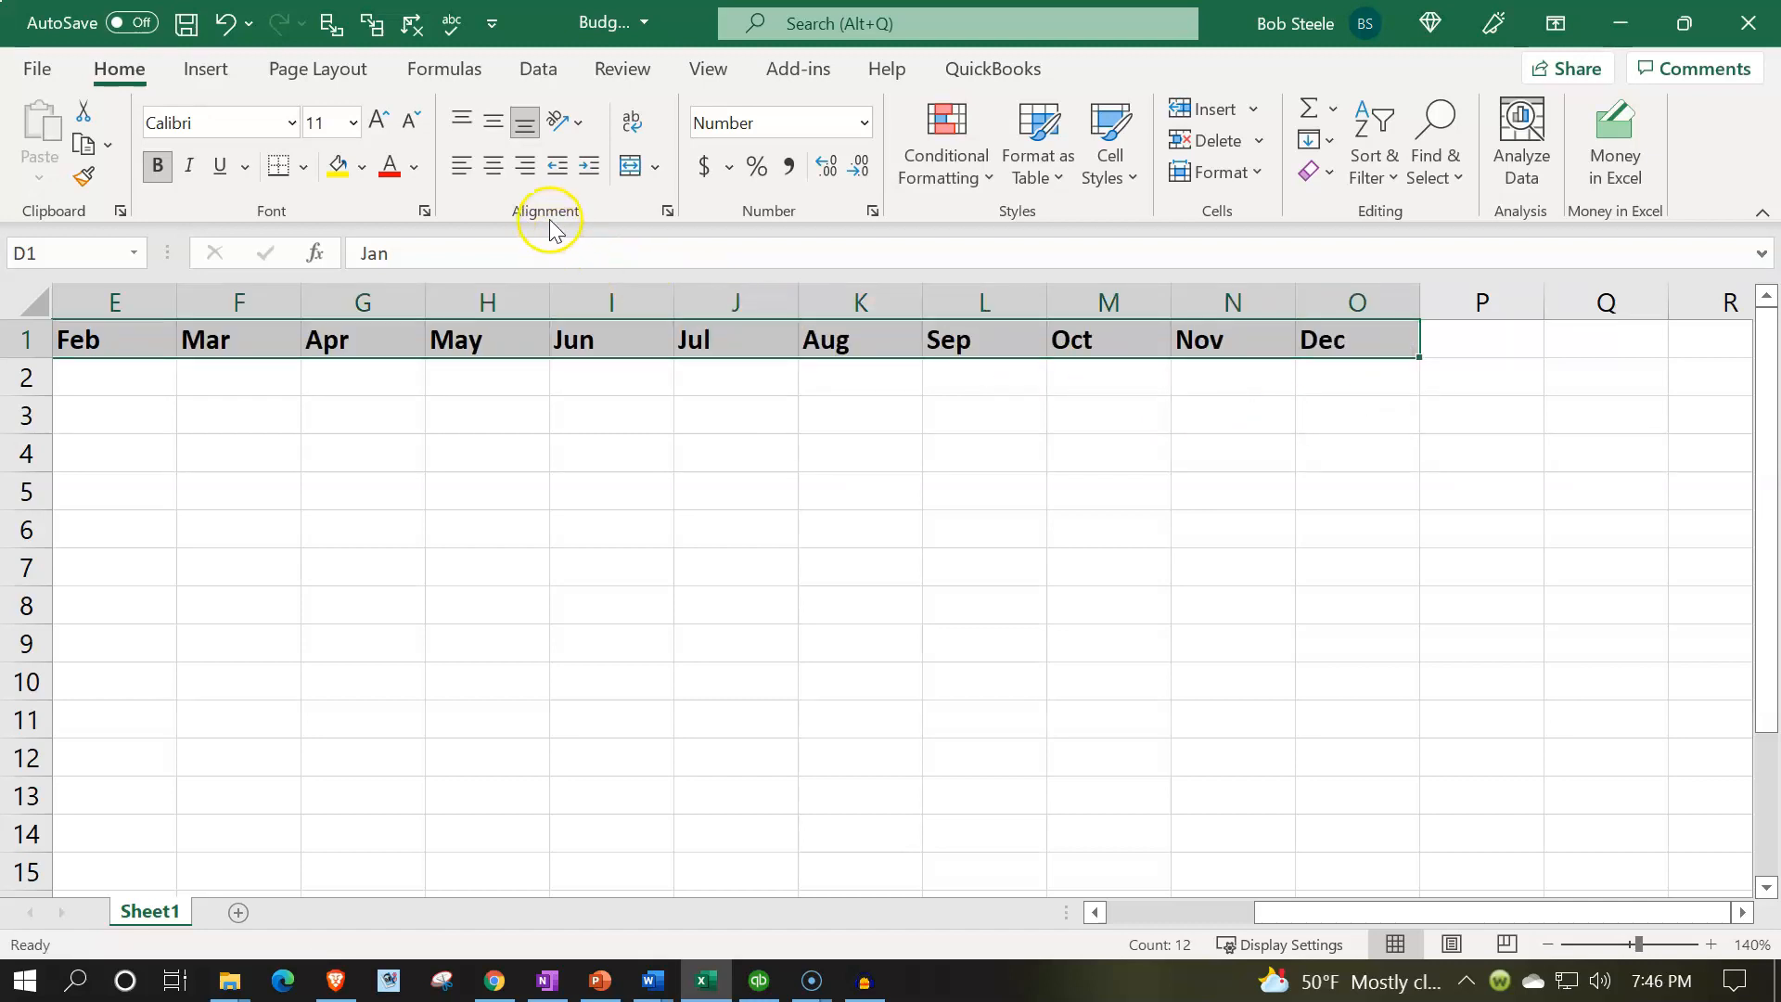
# Center the month headings in D1:O1 and give them a black fill with white text
pyautogui.click(488, 174)
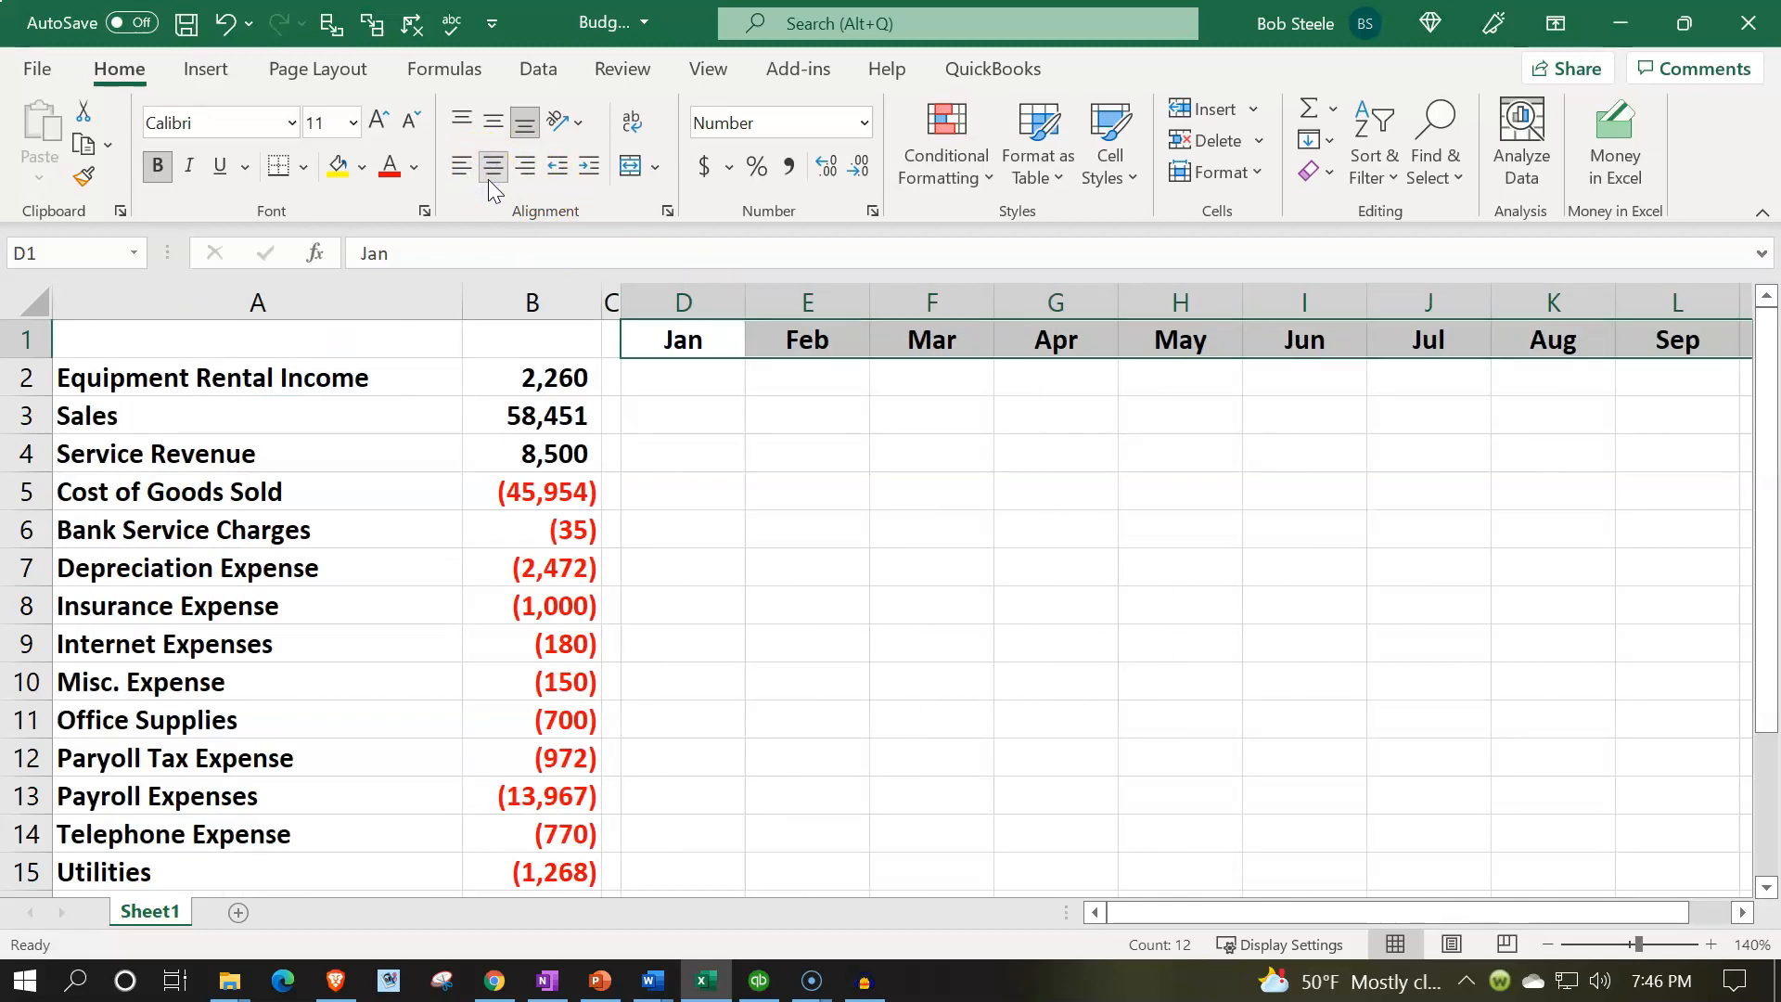
pyautogui.click(366, 179)
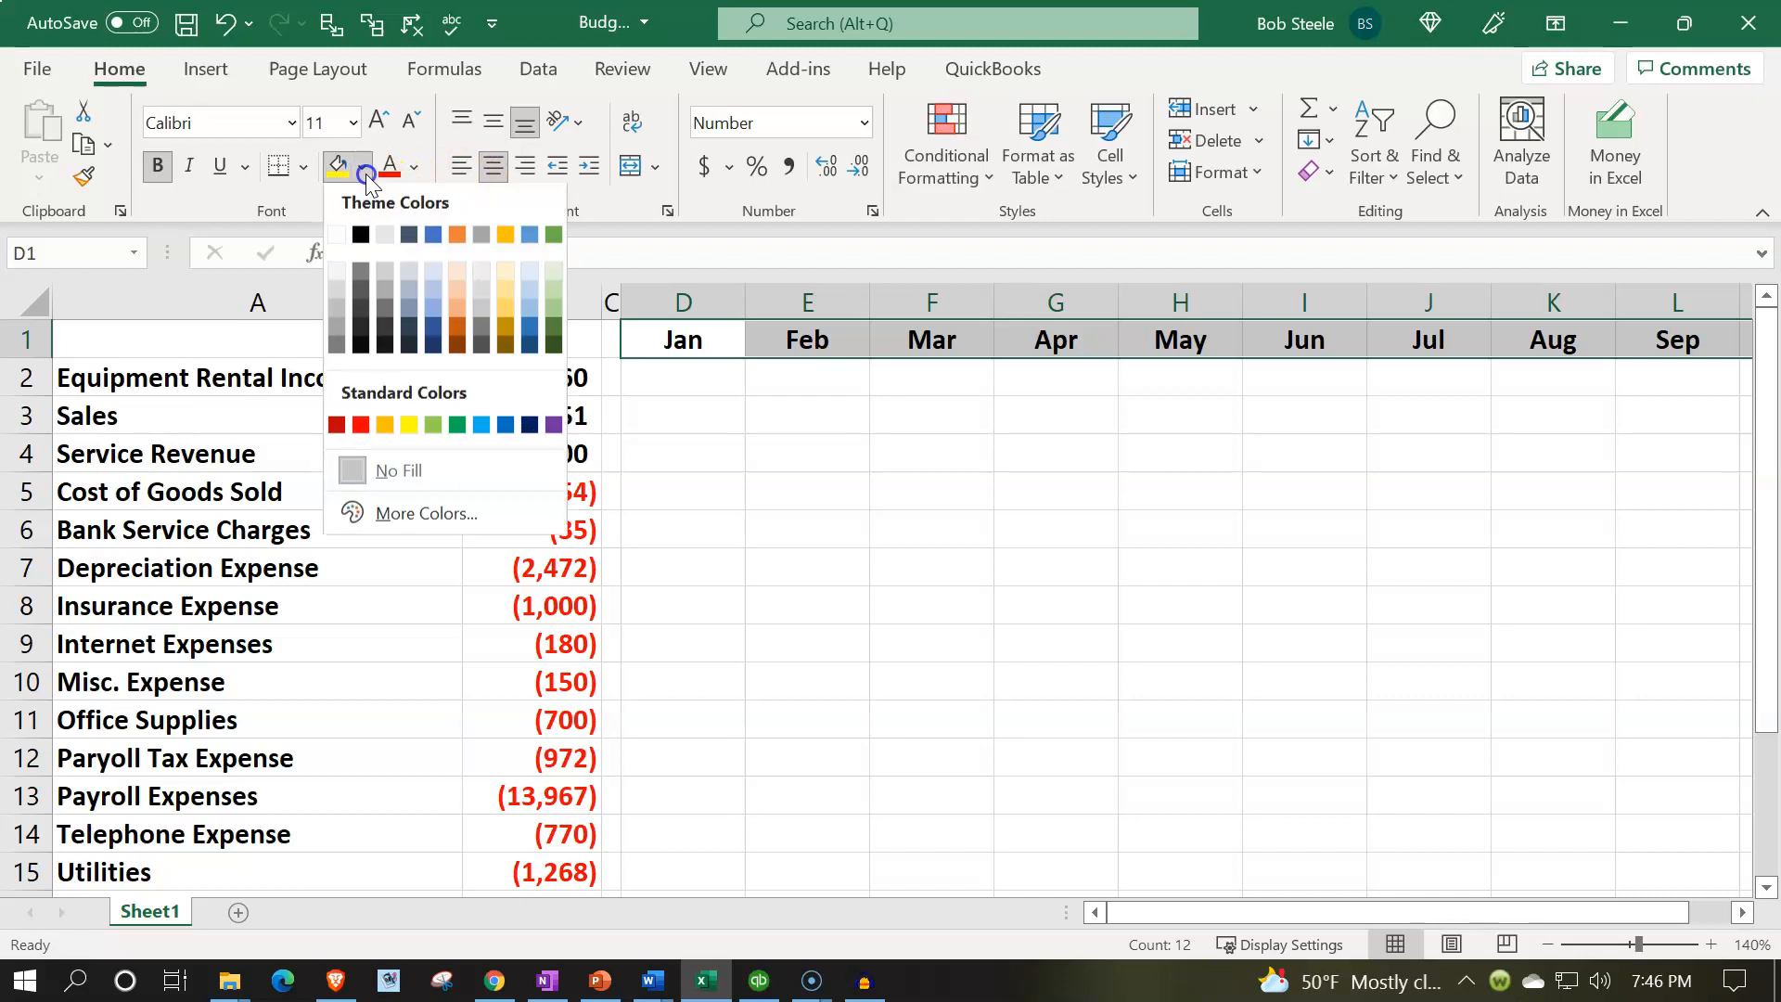
pyautogui.click(362, 236)
pyautogui.click(414, 167)
pyautogui.click(388, 279)
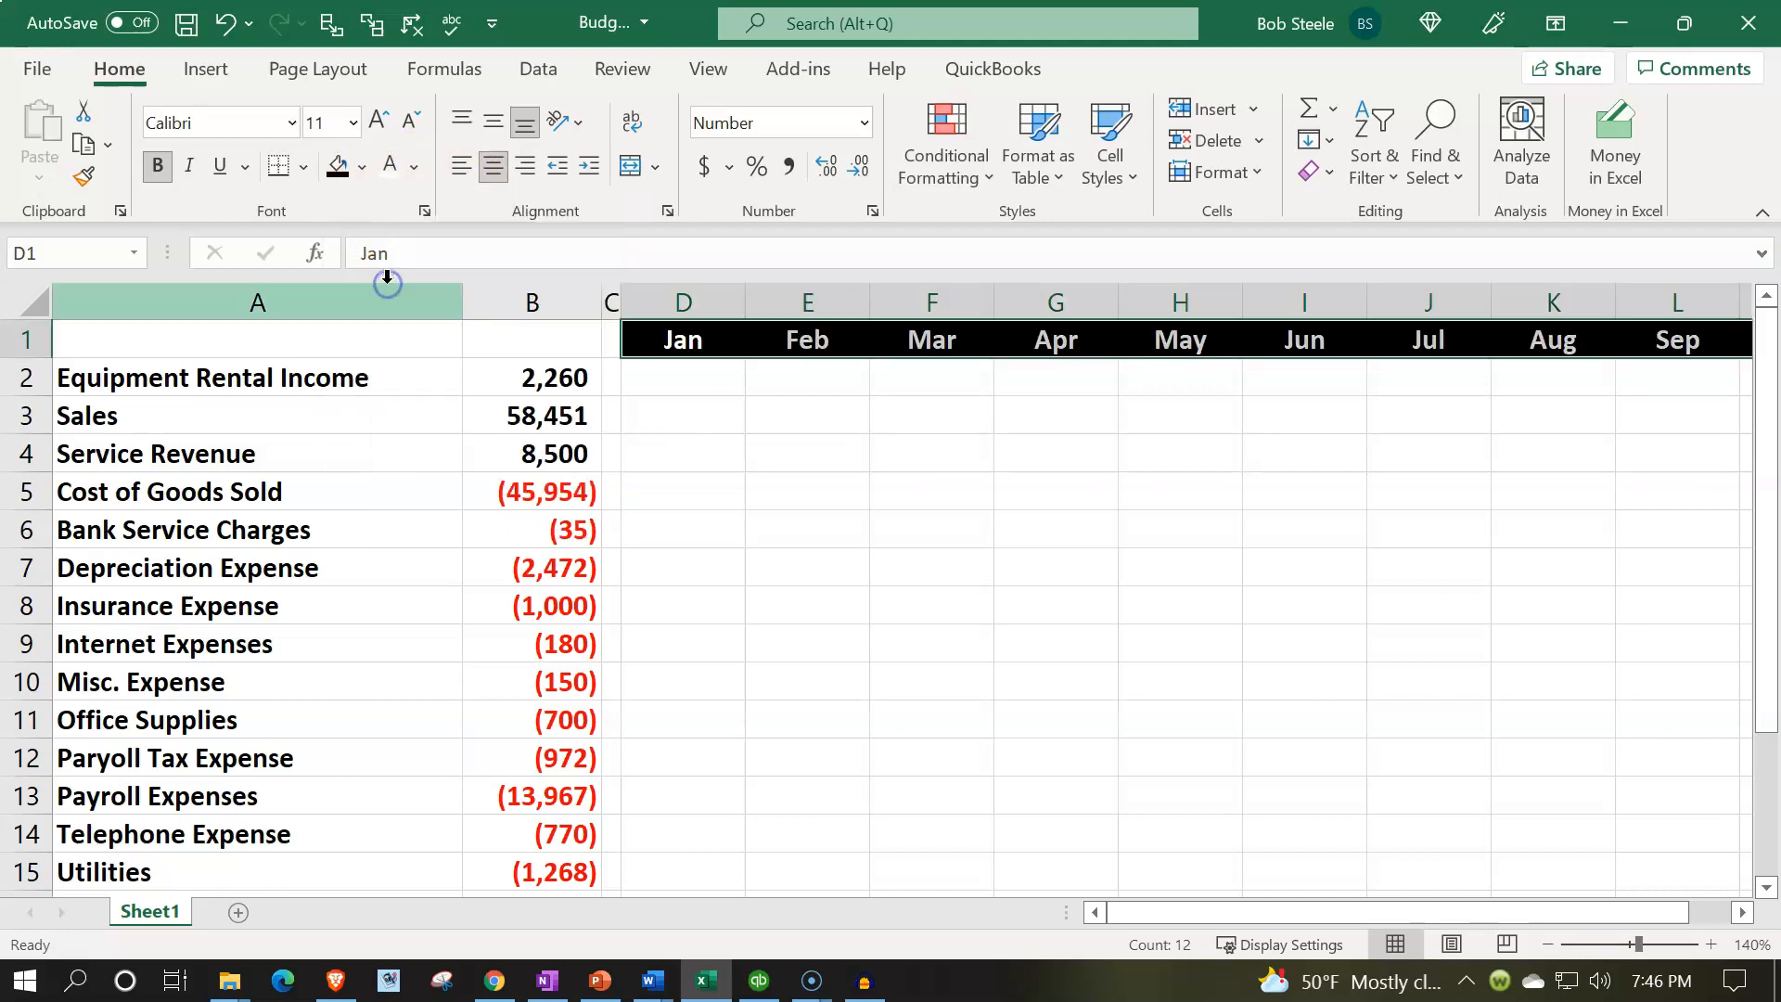
pyautogui.click(672, 379)
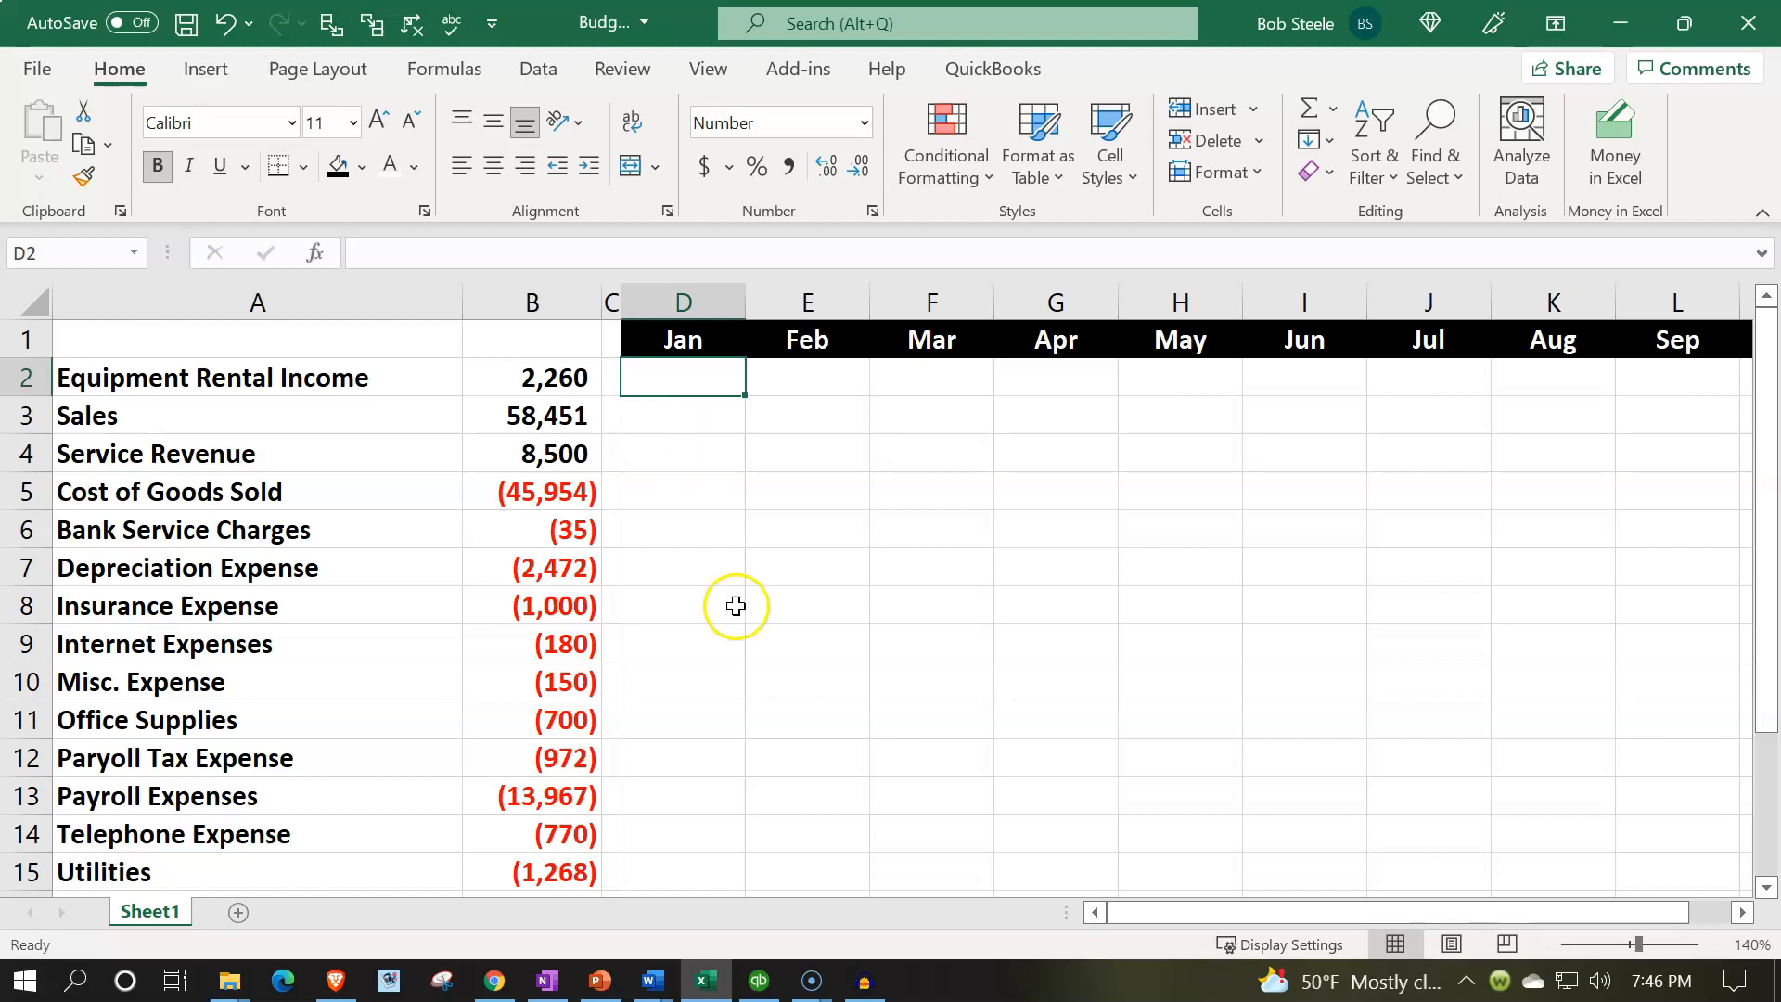
# Calculate January's Equipment Rental Income in D2 with the formula =B2/2
pyautogui.click(699, 607)
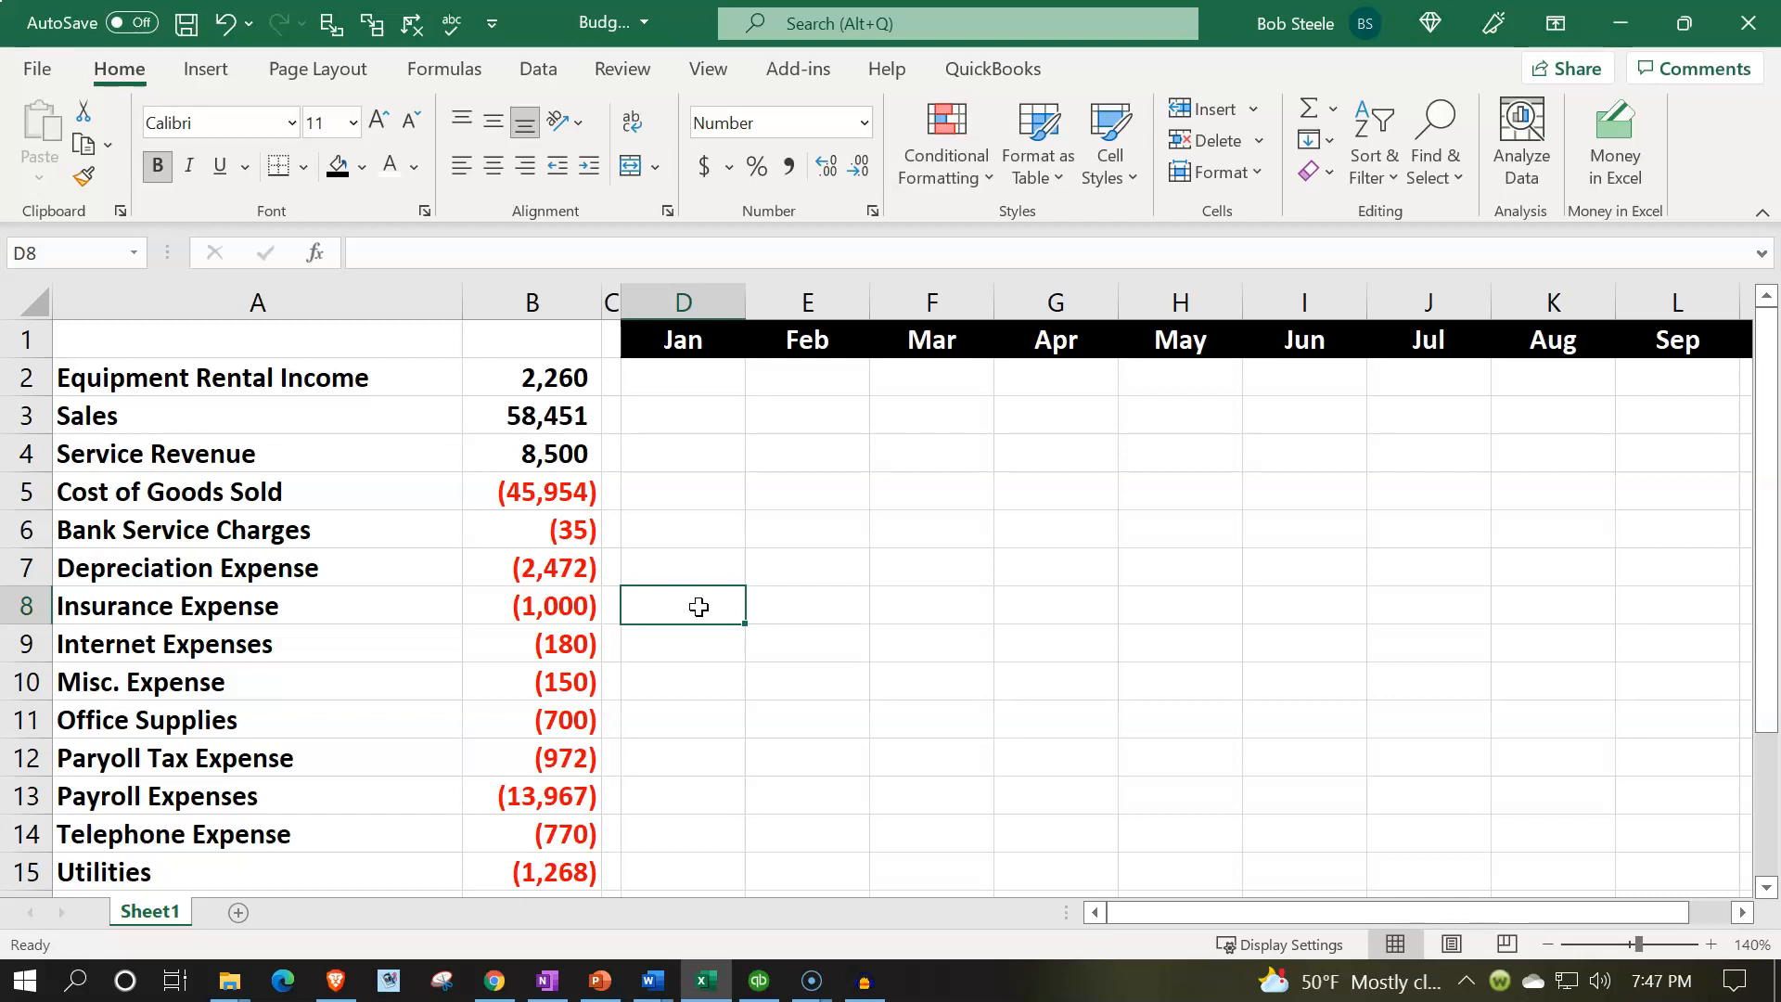
pyautogui.press('Up')
pyautogui.press('Up')
pyautogui.press('Up')
pyautogui.press('Up')
pyautogui.press('Up')
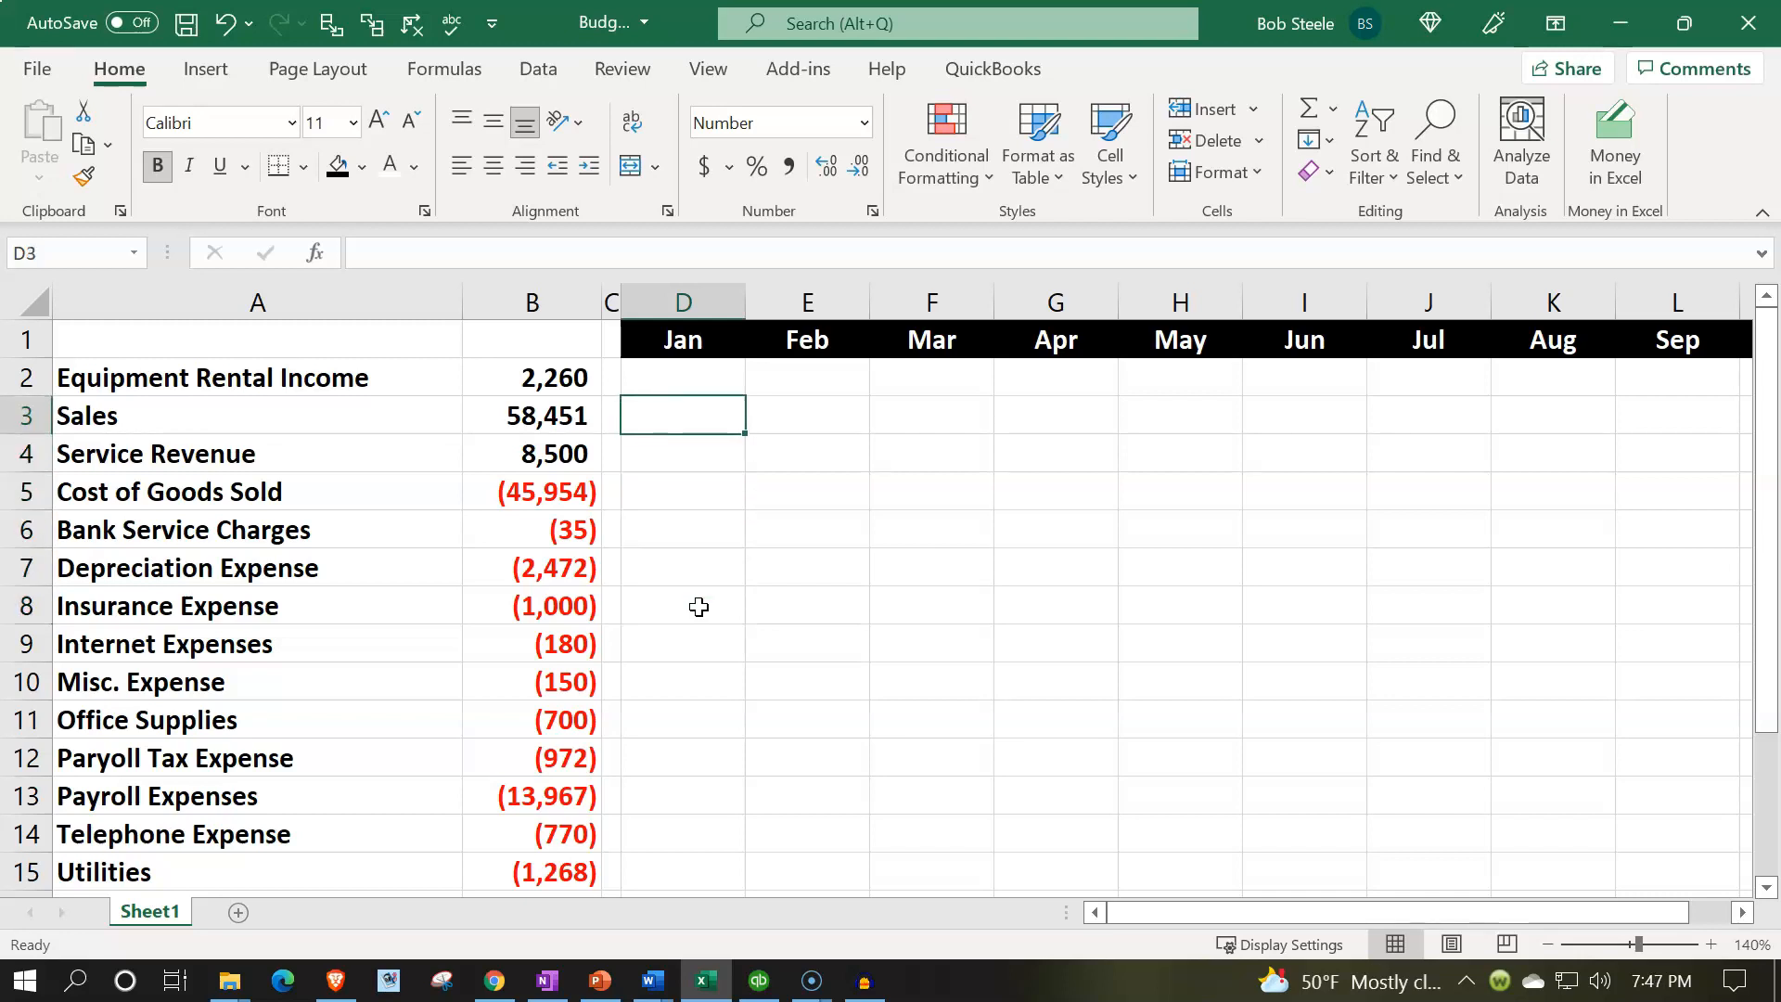
pyautogui.press('Up')
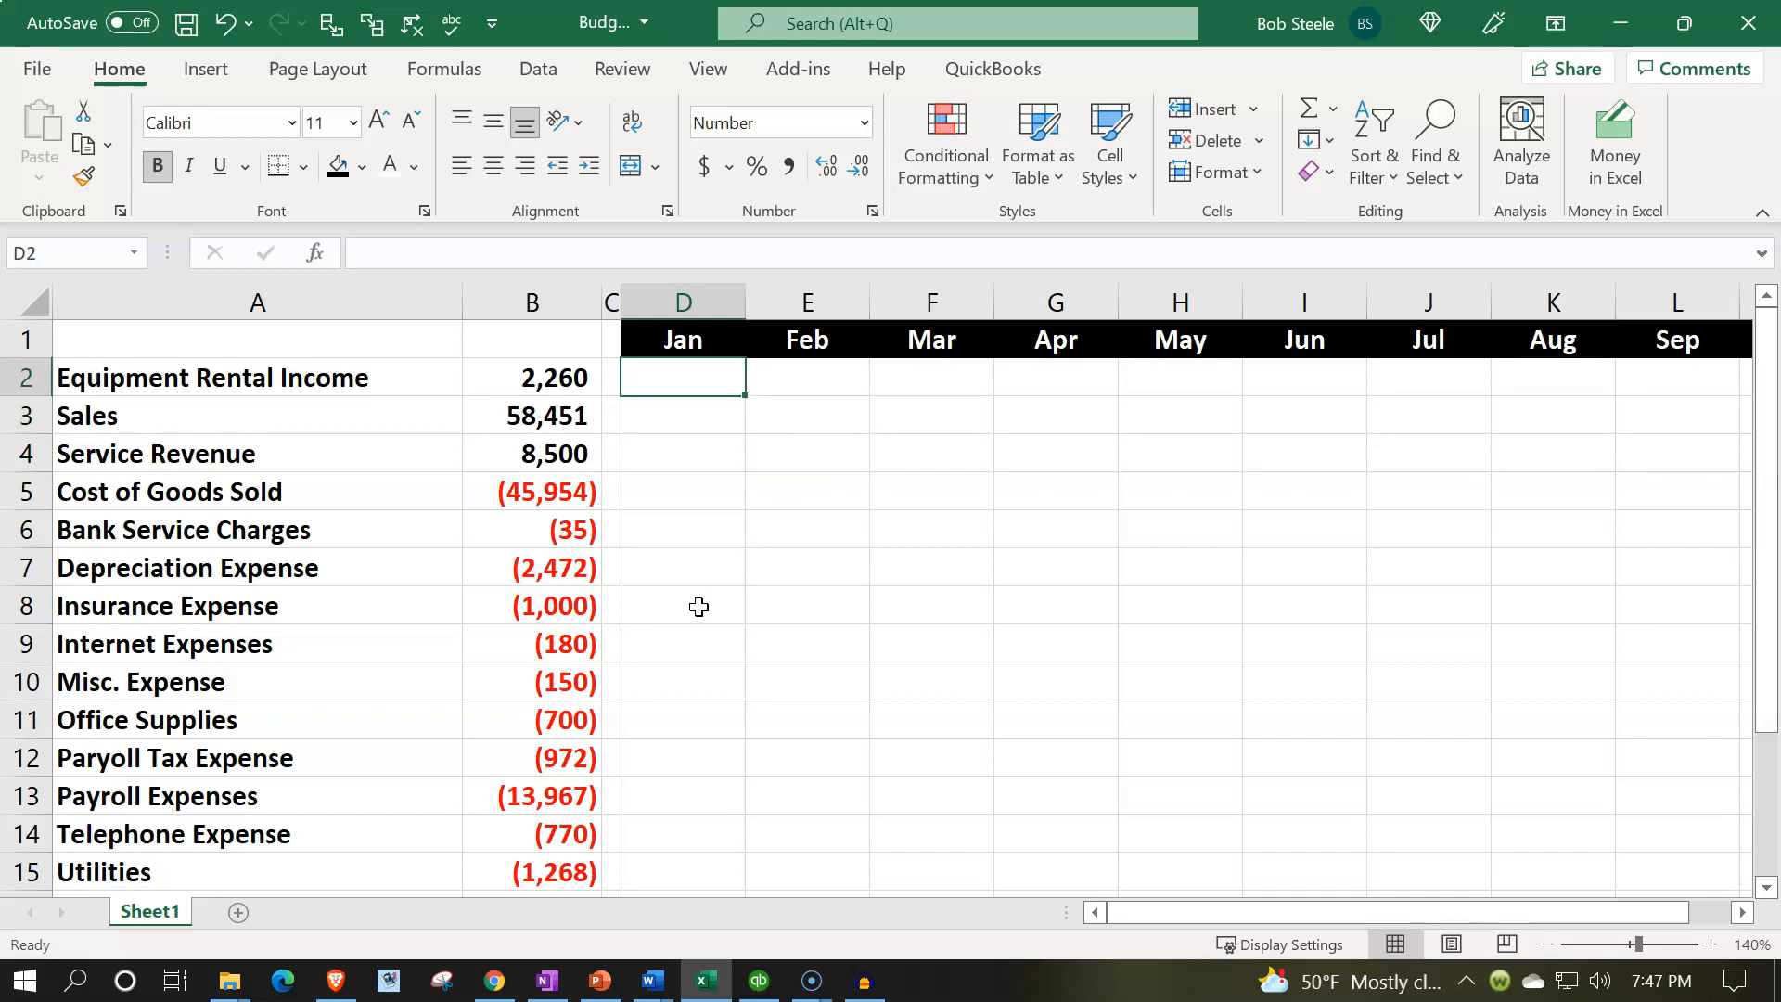
pyautogui.write('=')
pyautogui.press('Left')
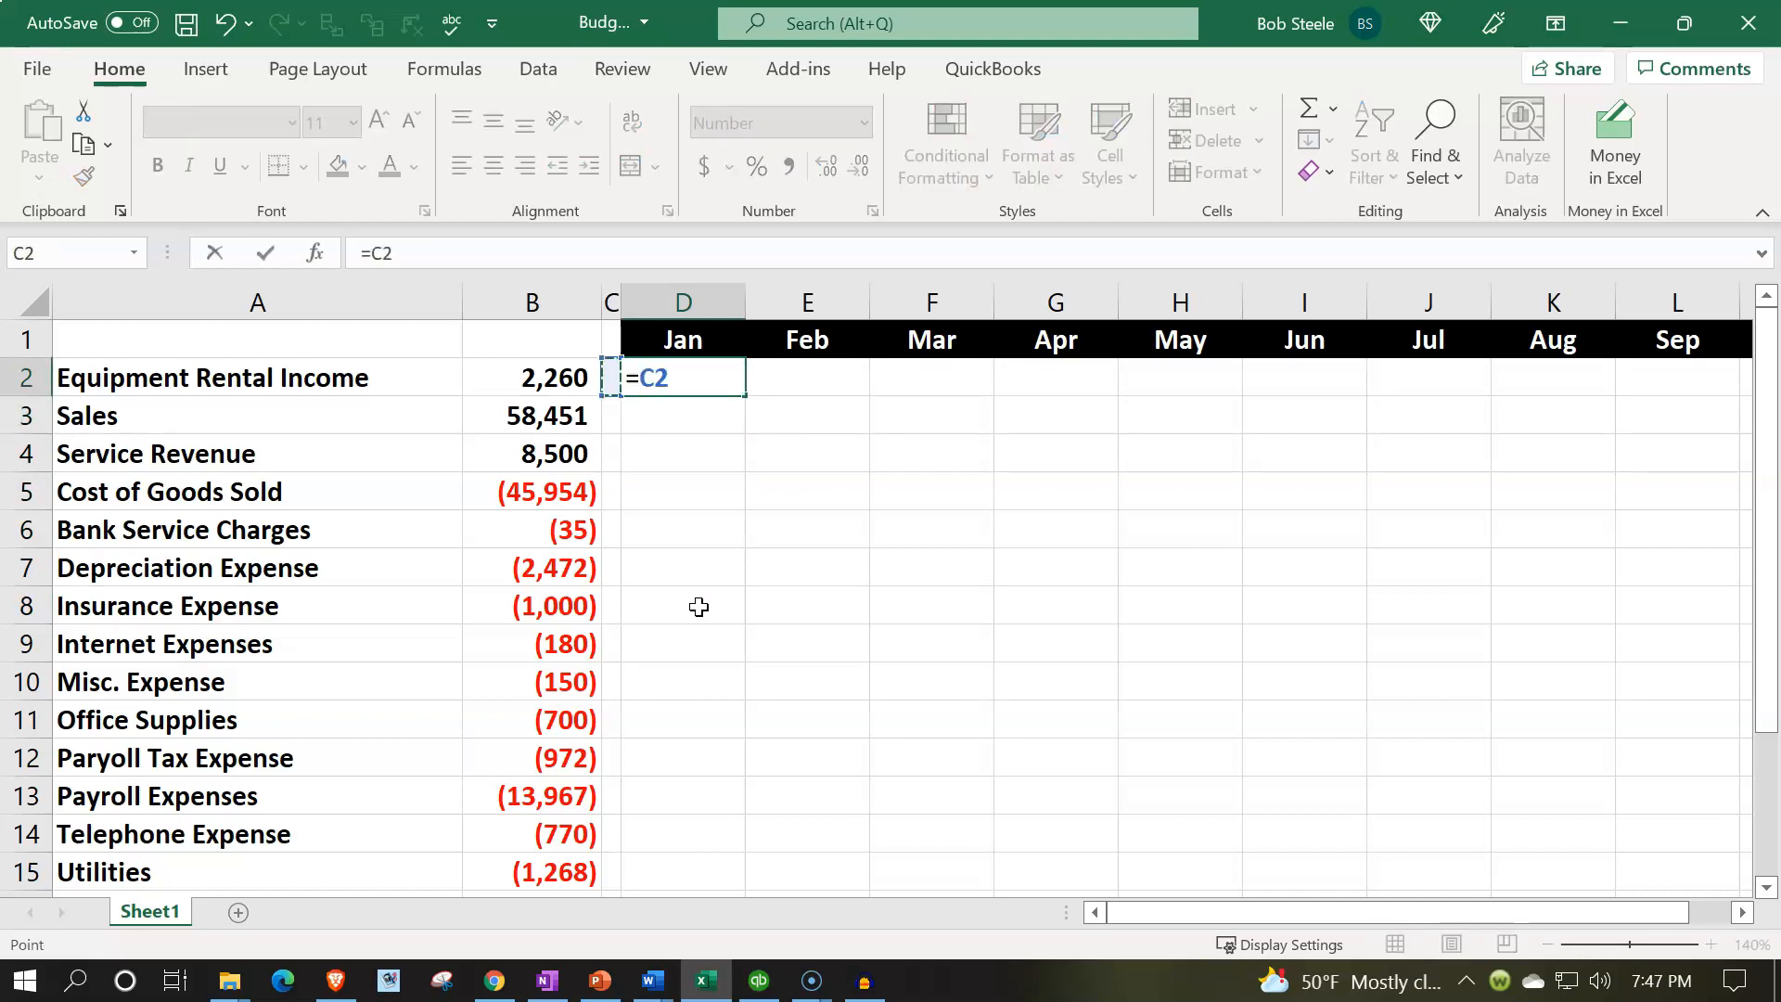
pyautogui.press('Left')
pyautogui.write('/2')
pyautogui.press('Return')
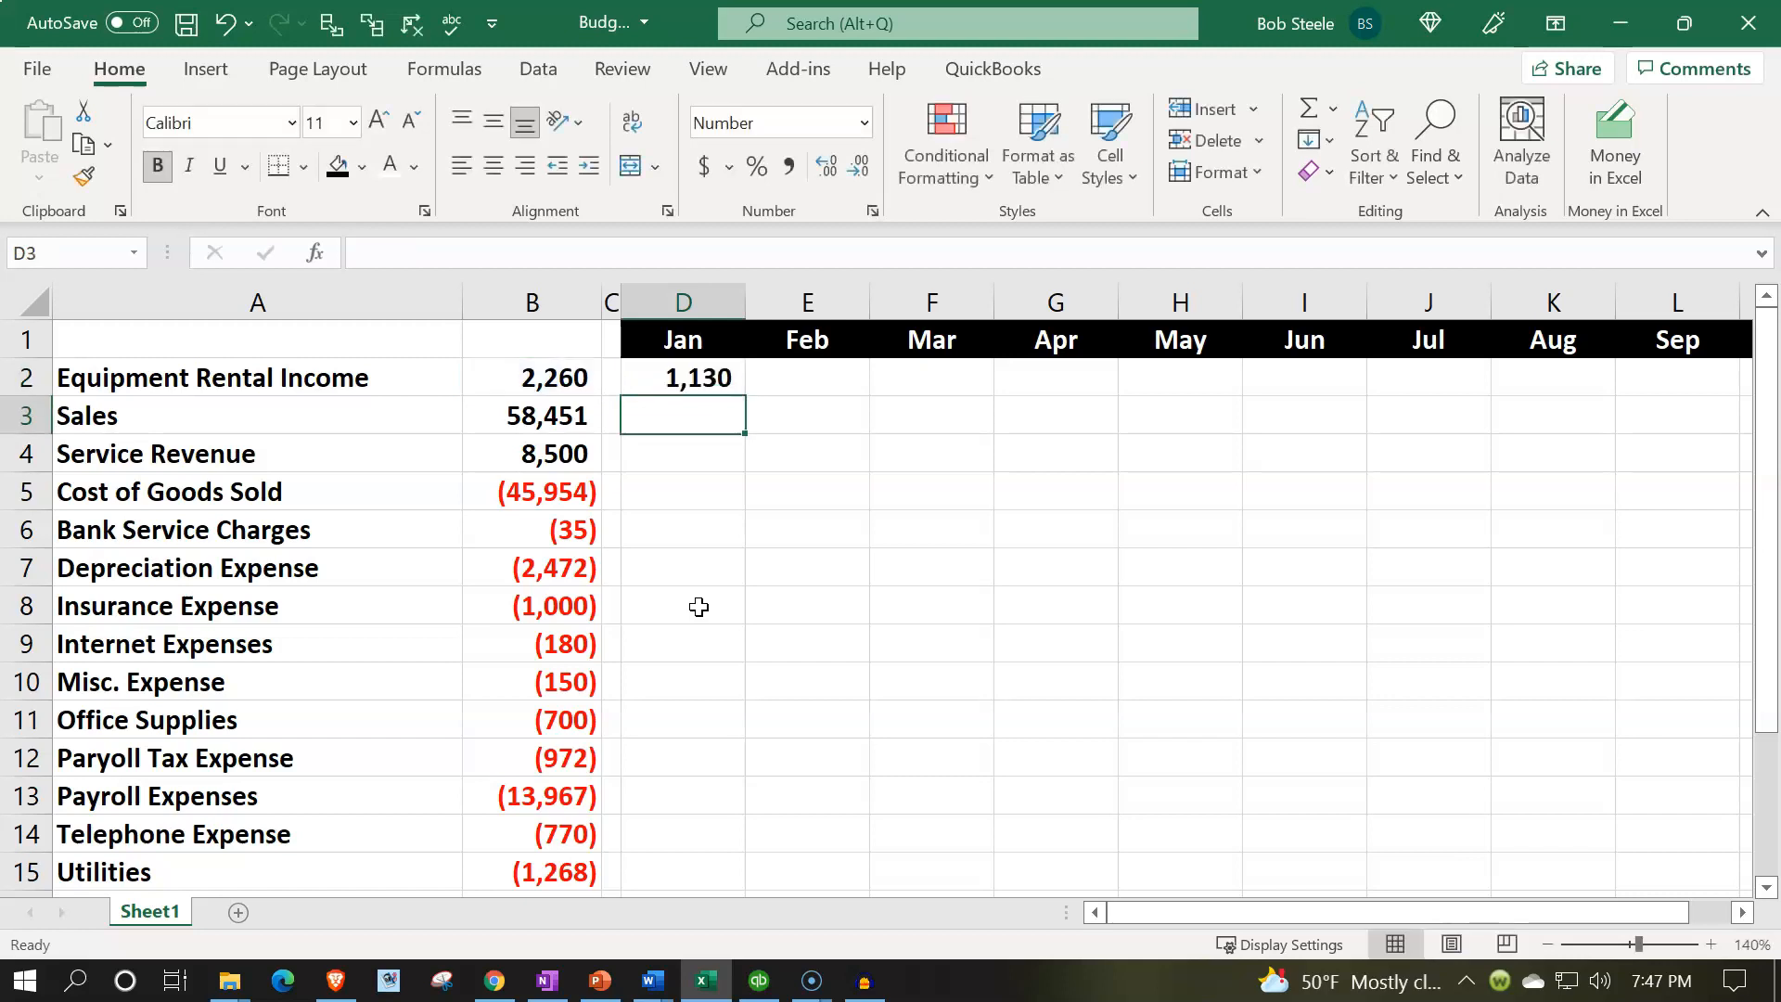
# Link February's Equipment Rental Income in E2 to January's amount with the formula =D2
pyautogui.press('Up')
pyautogui.press('Left')
pyautogui.press('Left')
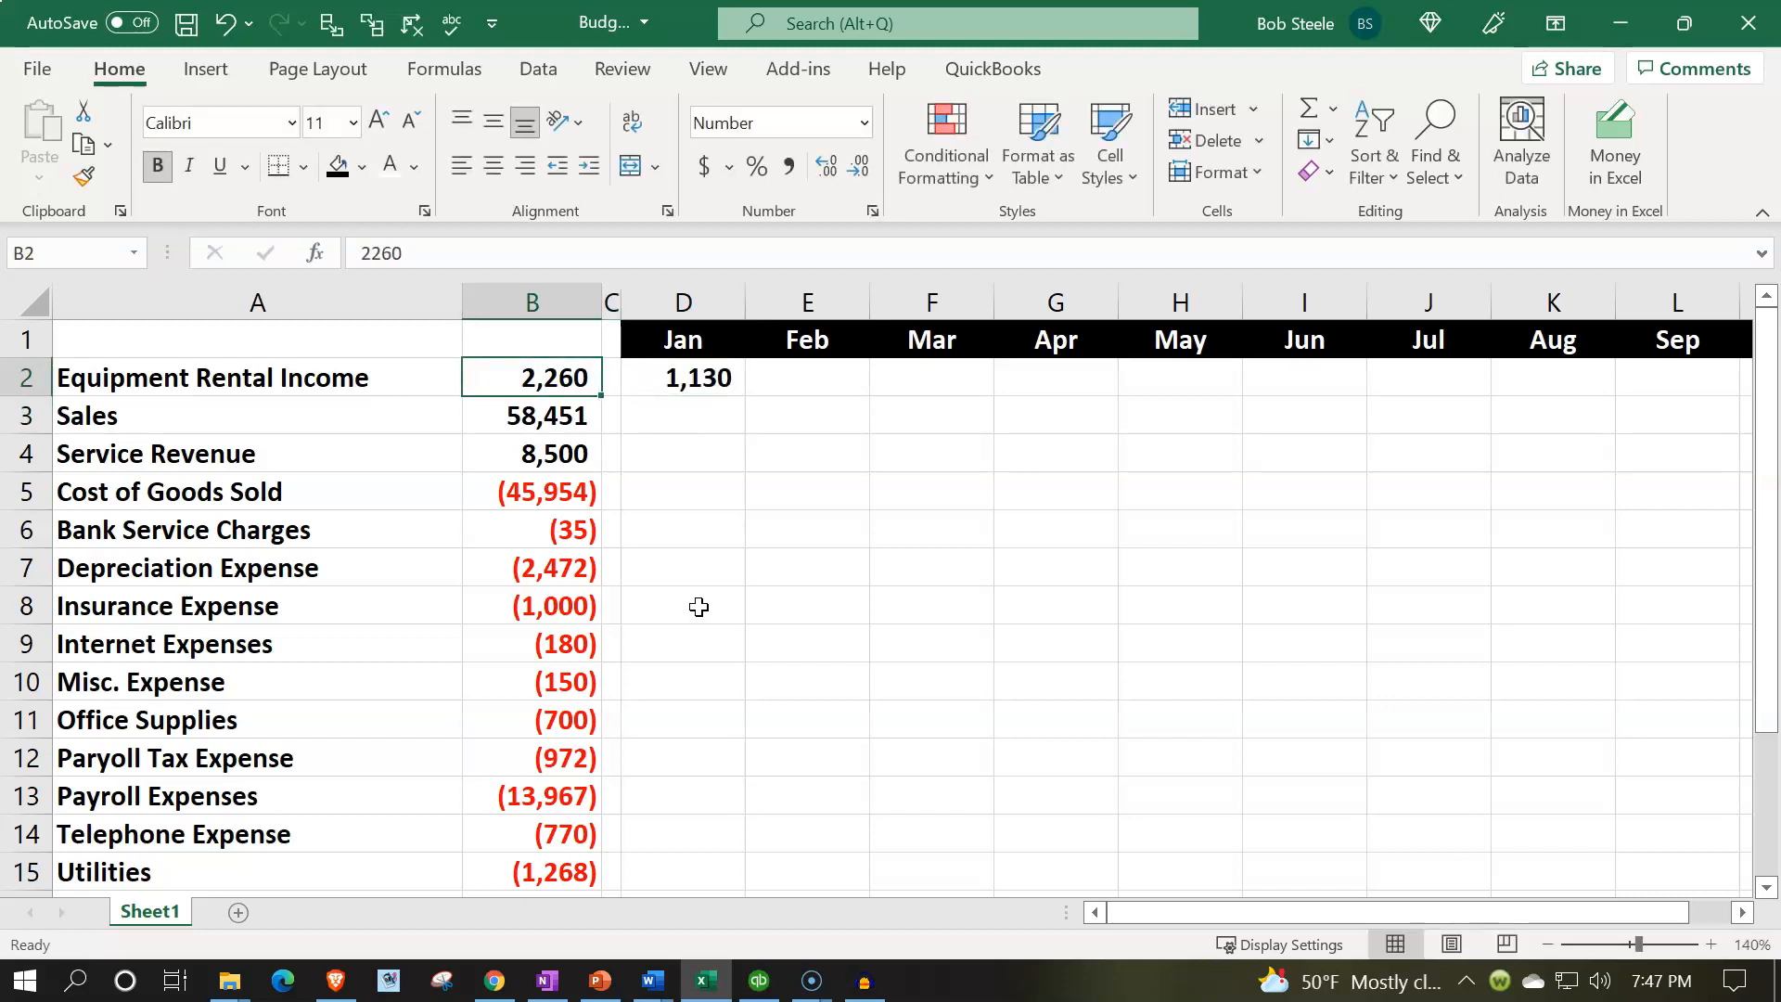
pyautogui.press('Right')
pyautogui.press('Right')
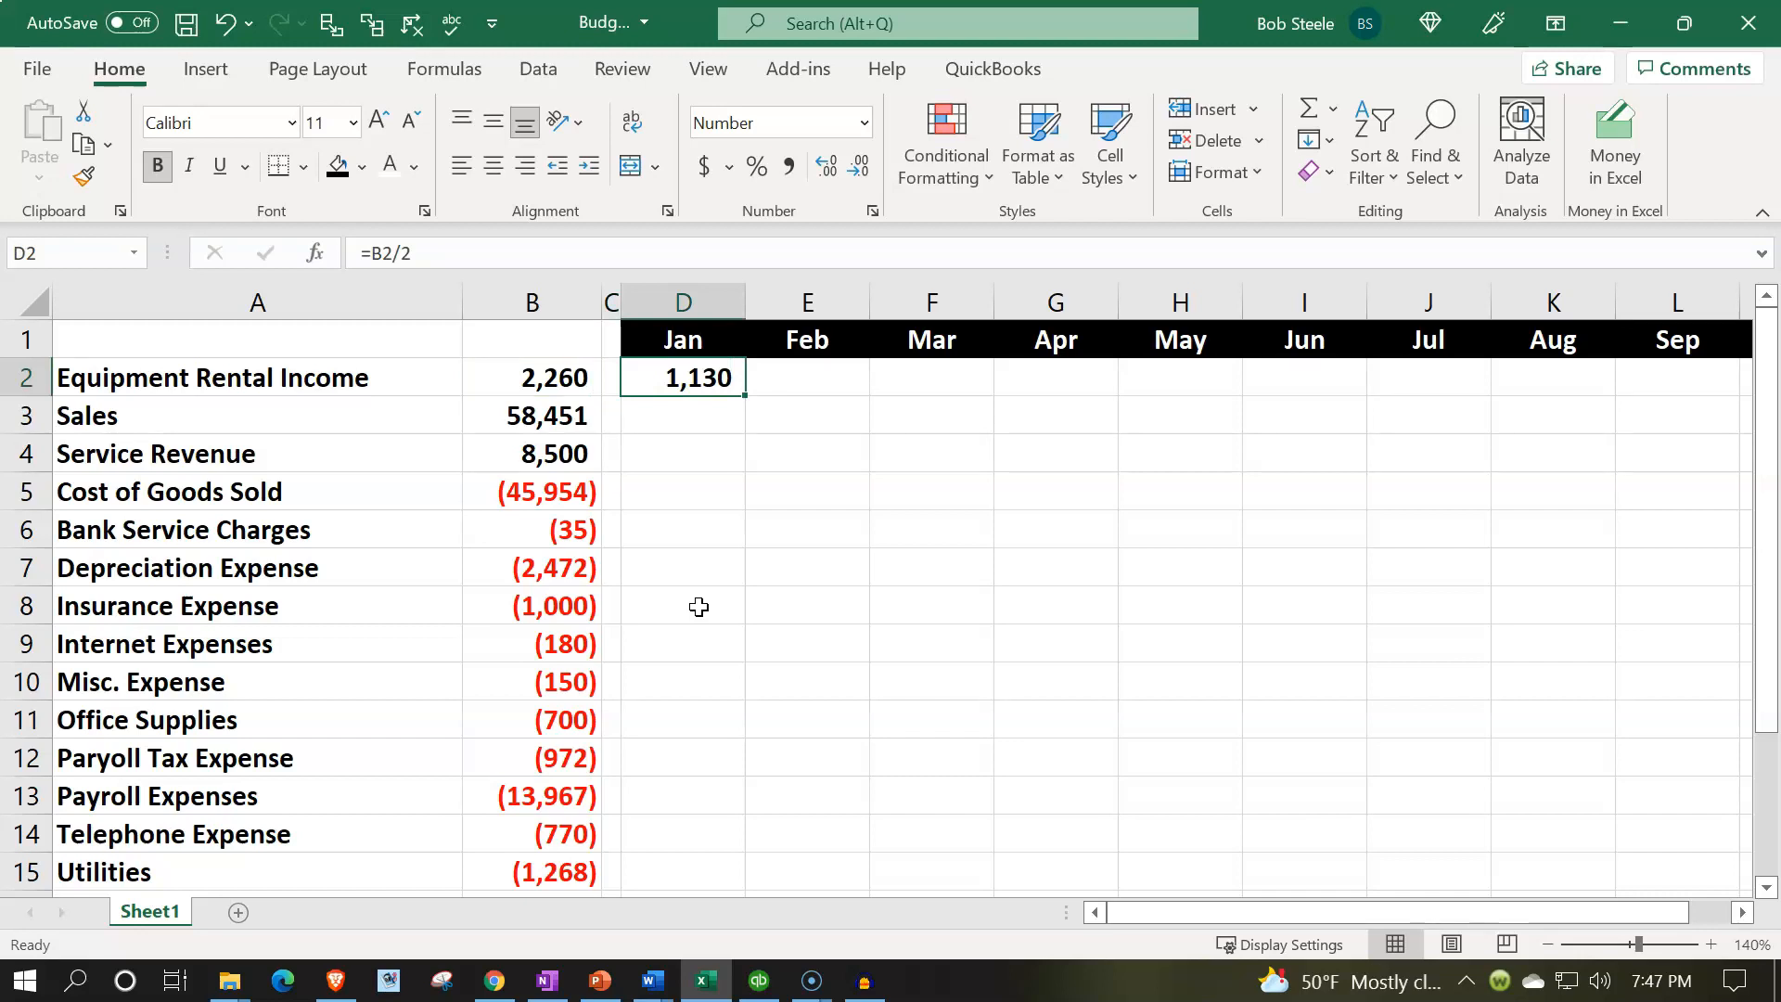
pyautogui.press('Right')
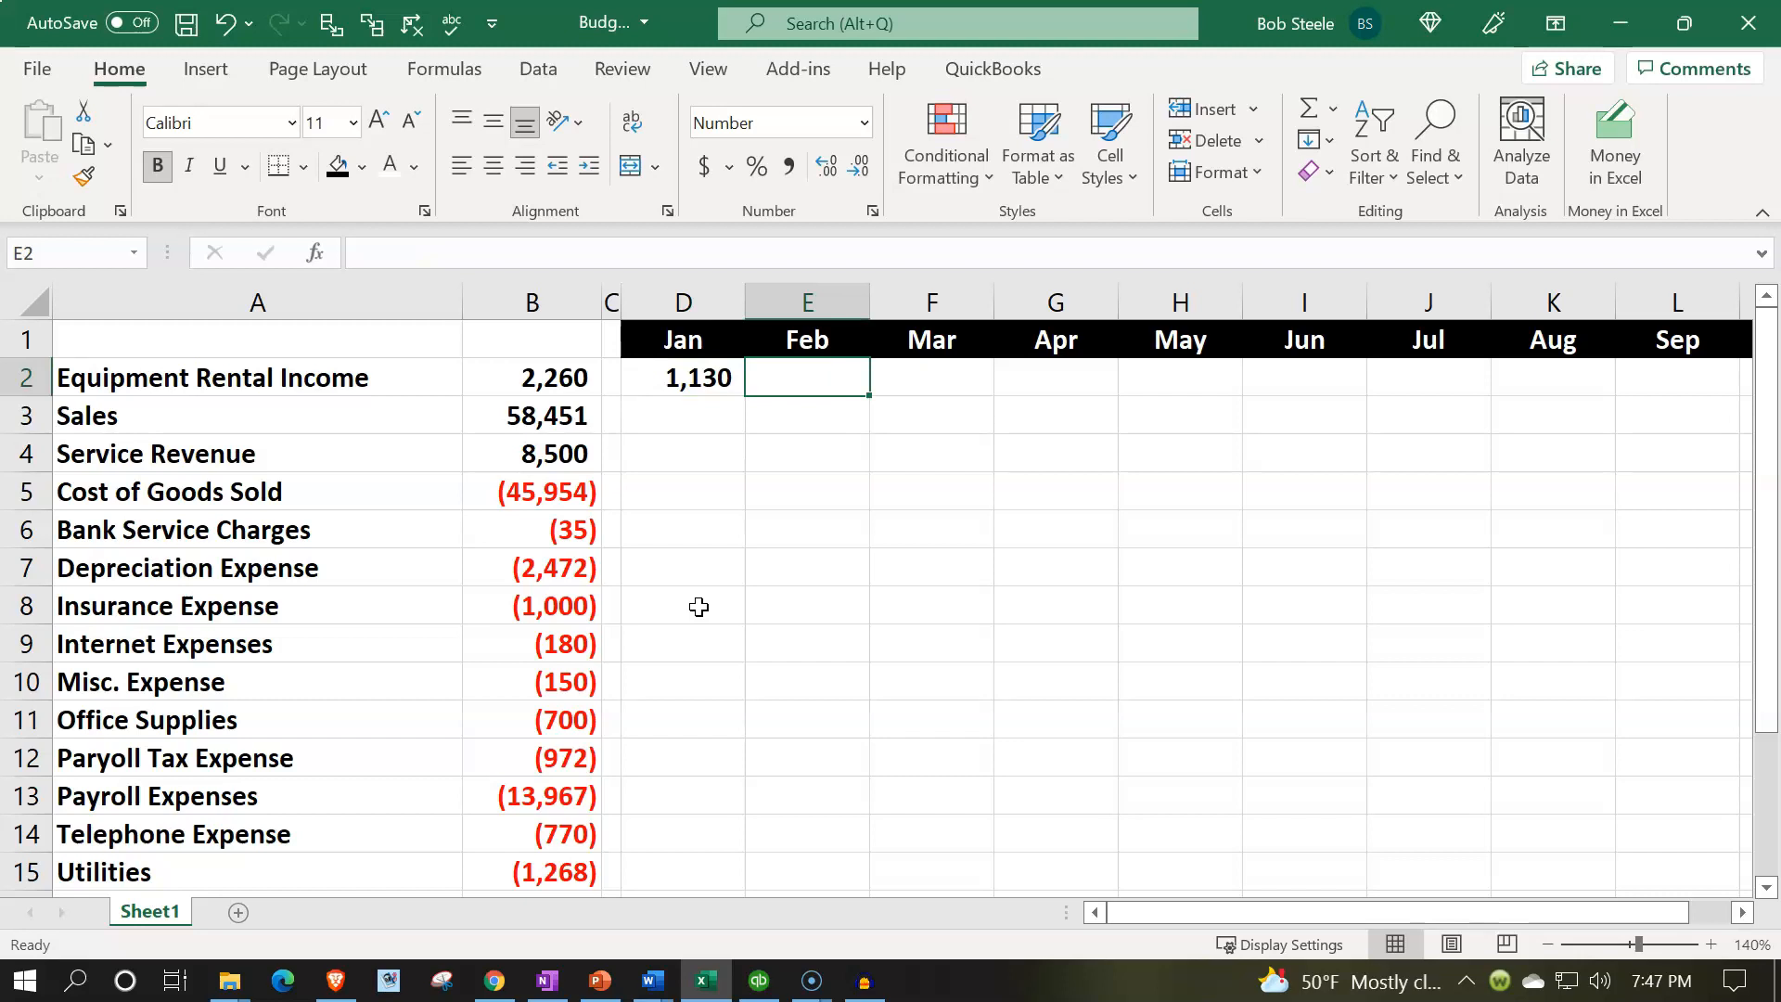
pyautogui.press('Left')
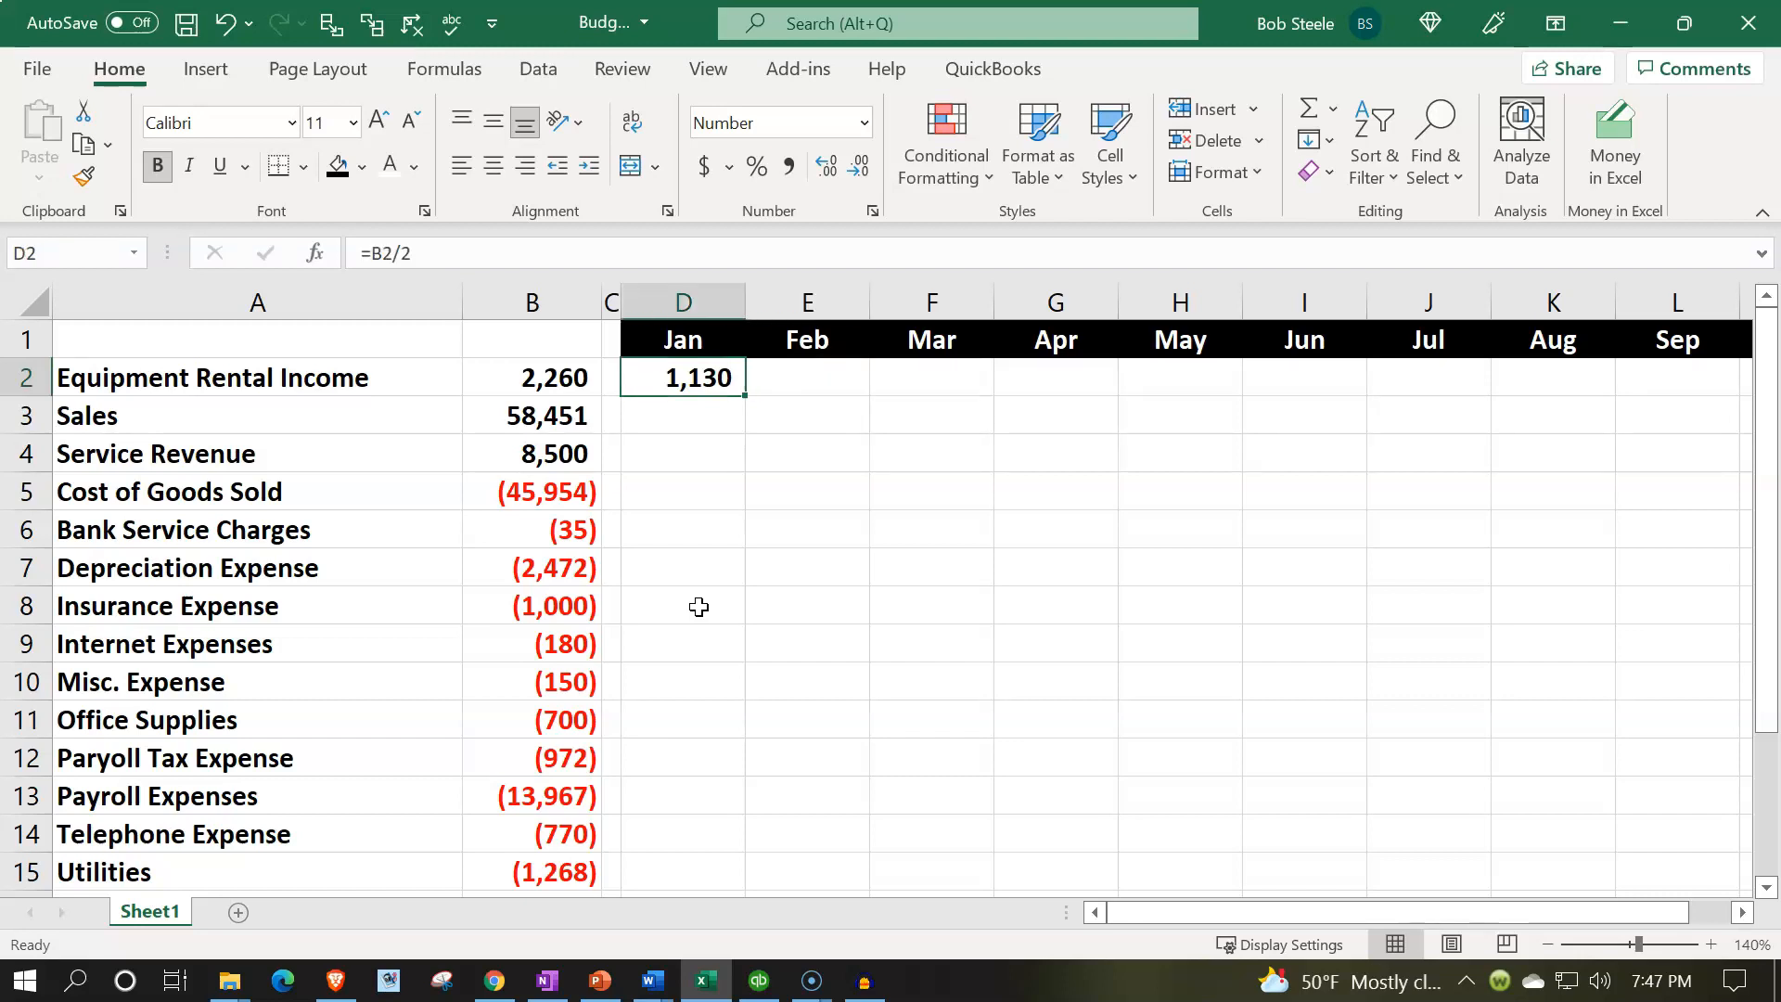
pyautogui.press('Right')
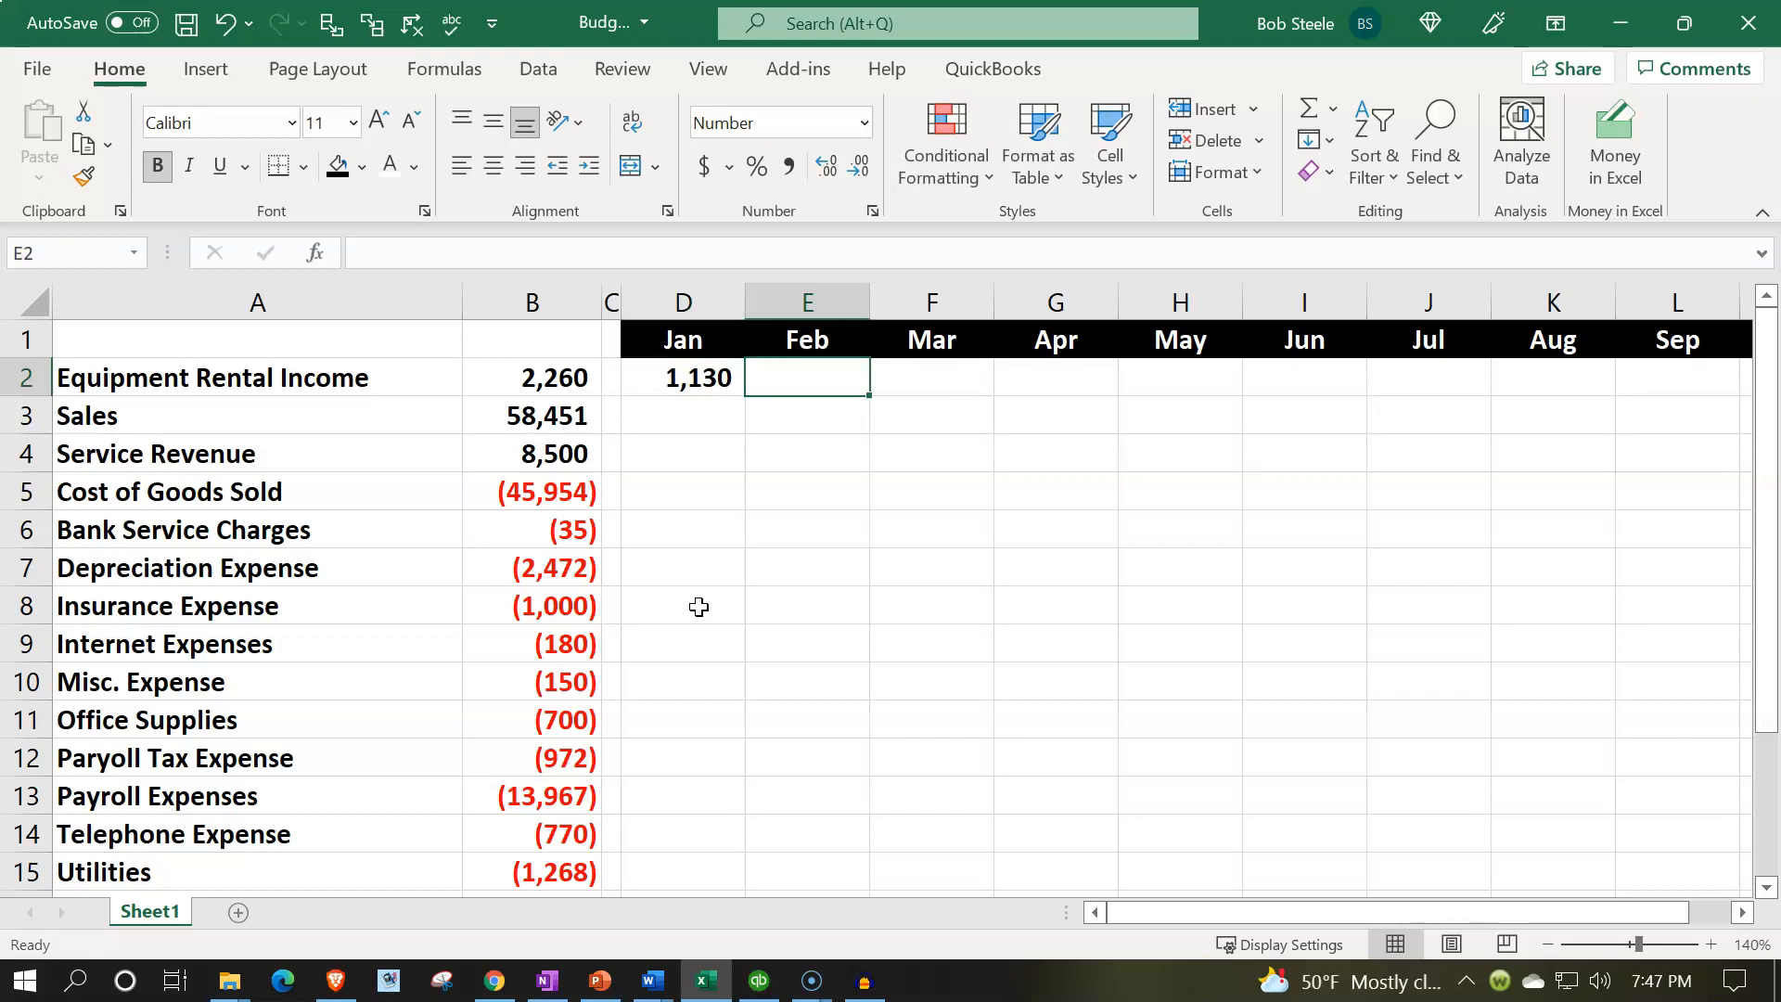
pyautogui.write('=')
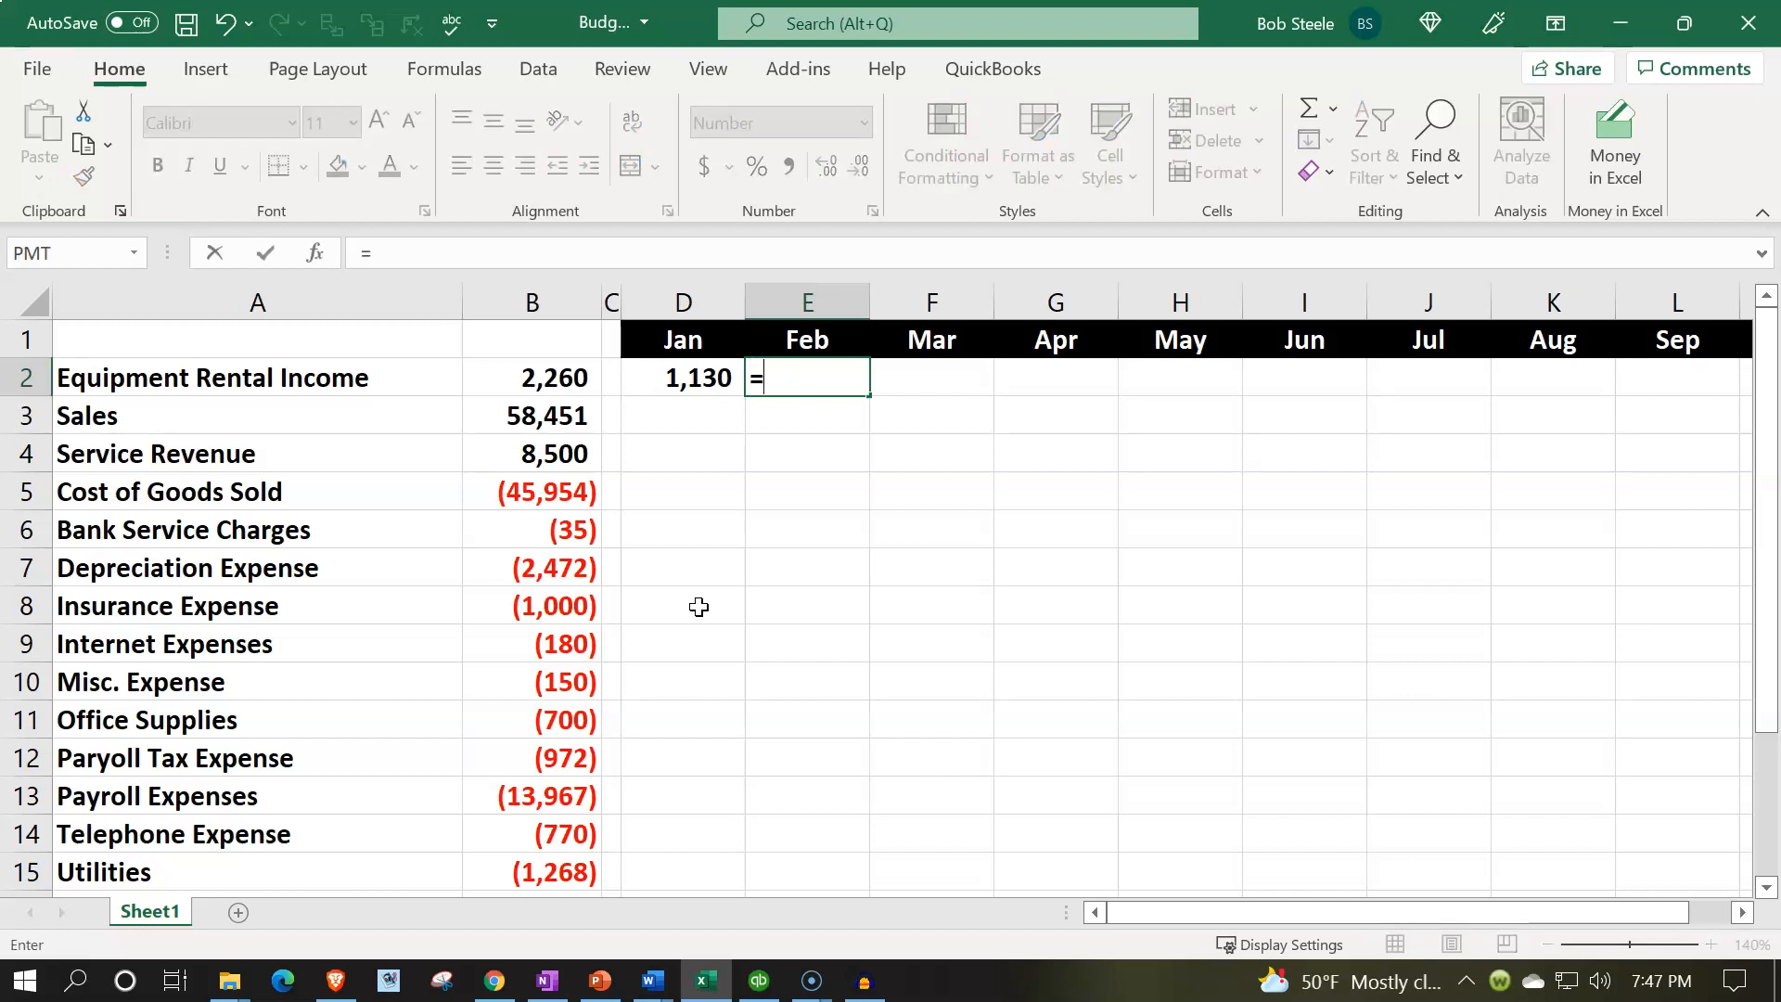
pyautogui.press('Left')
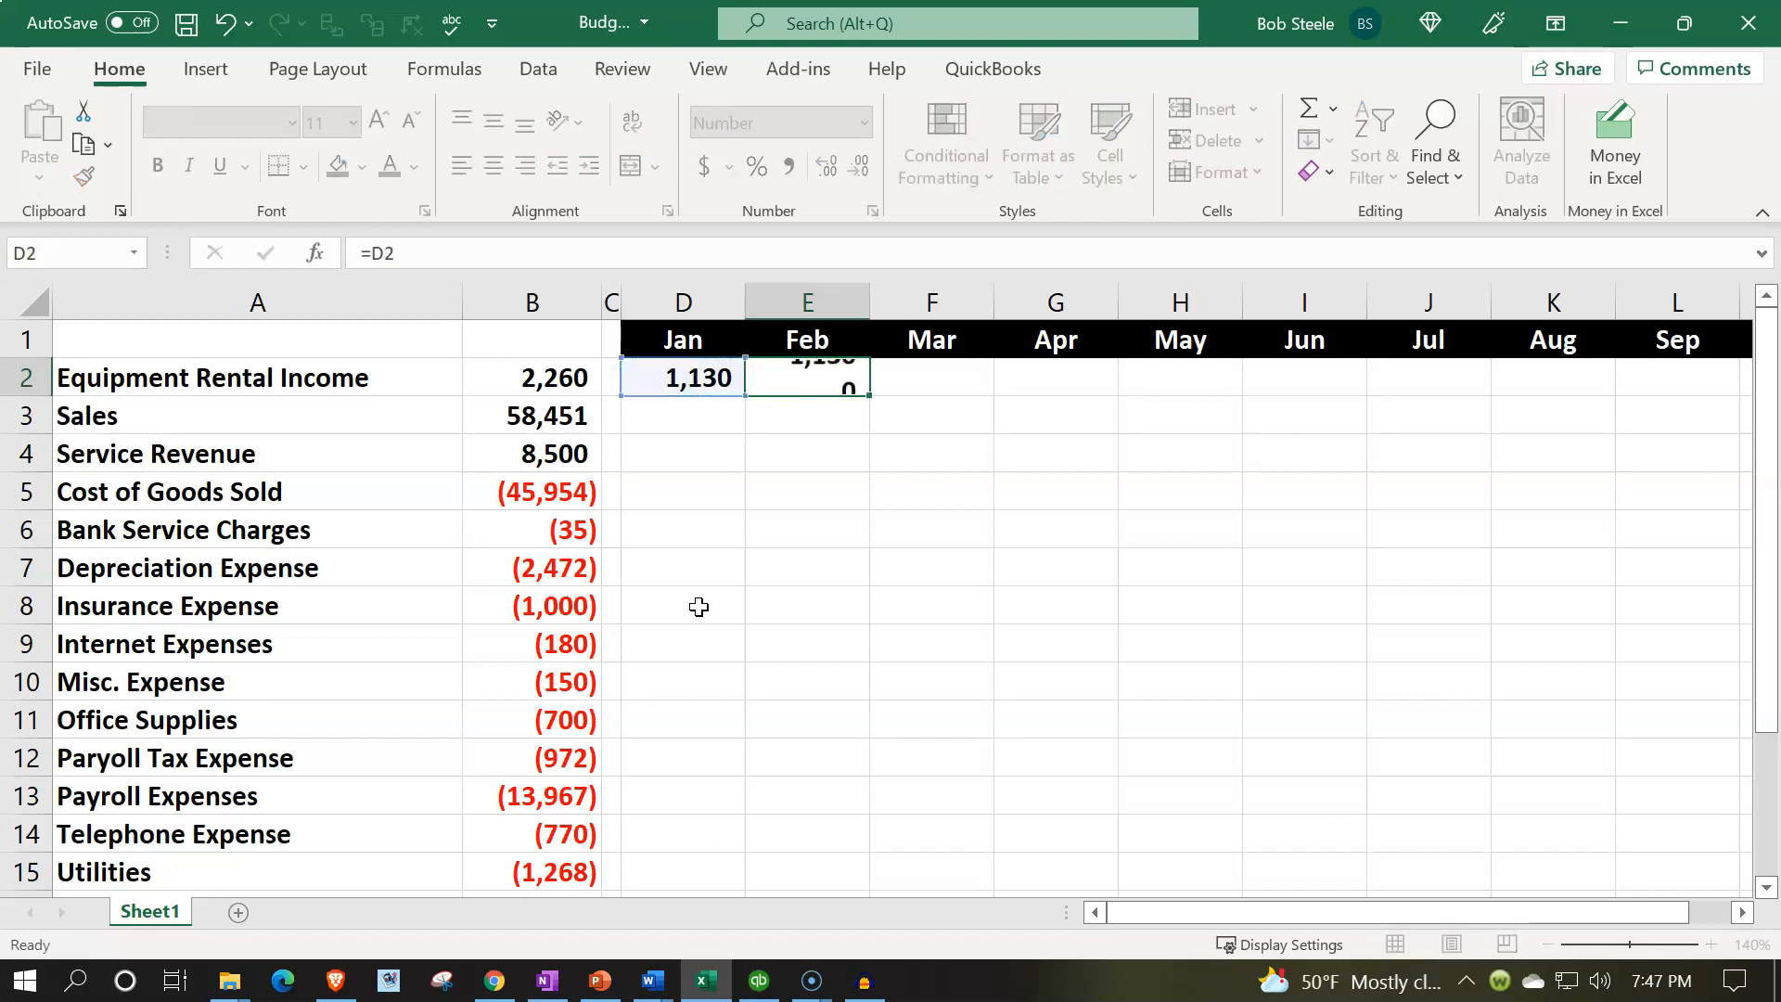
pyautogui.press('Return')
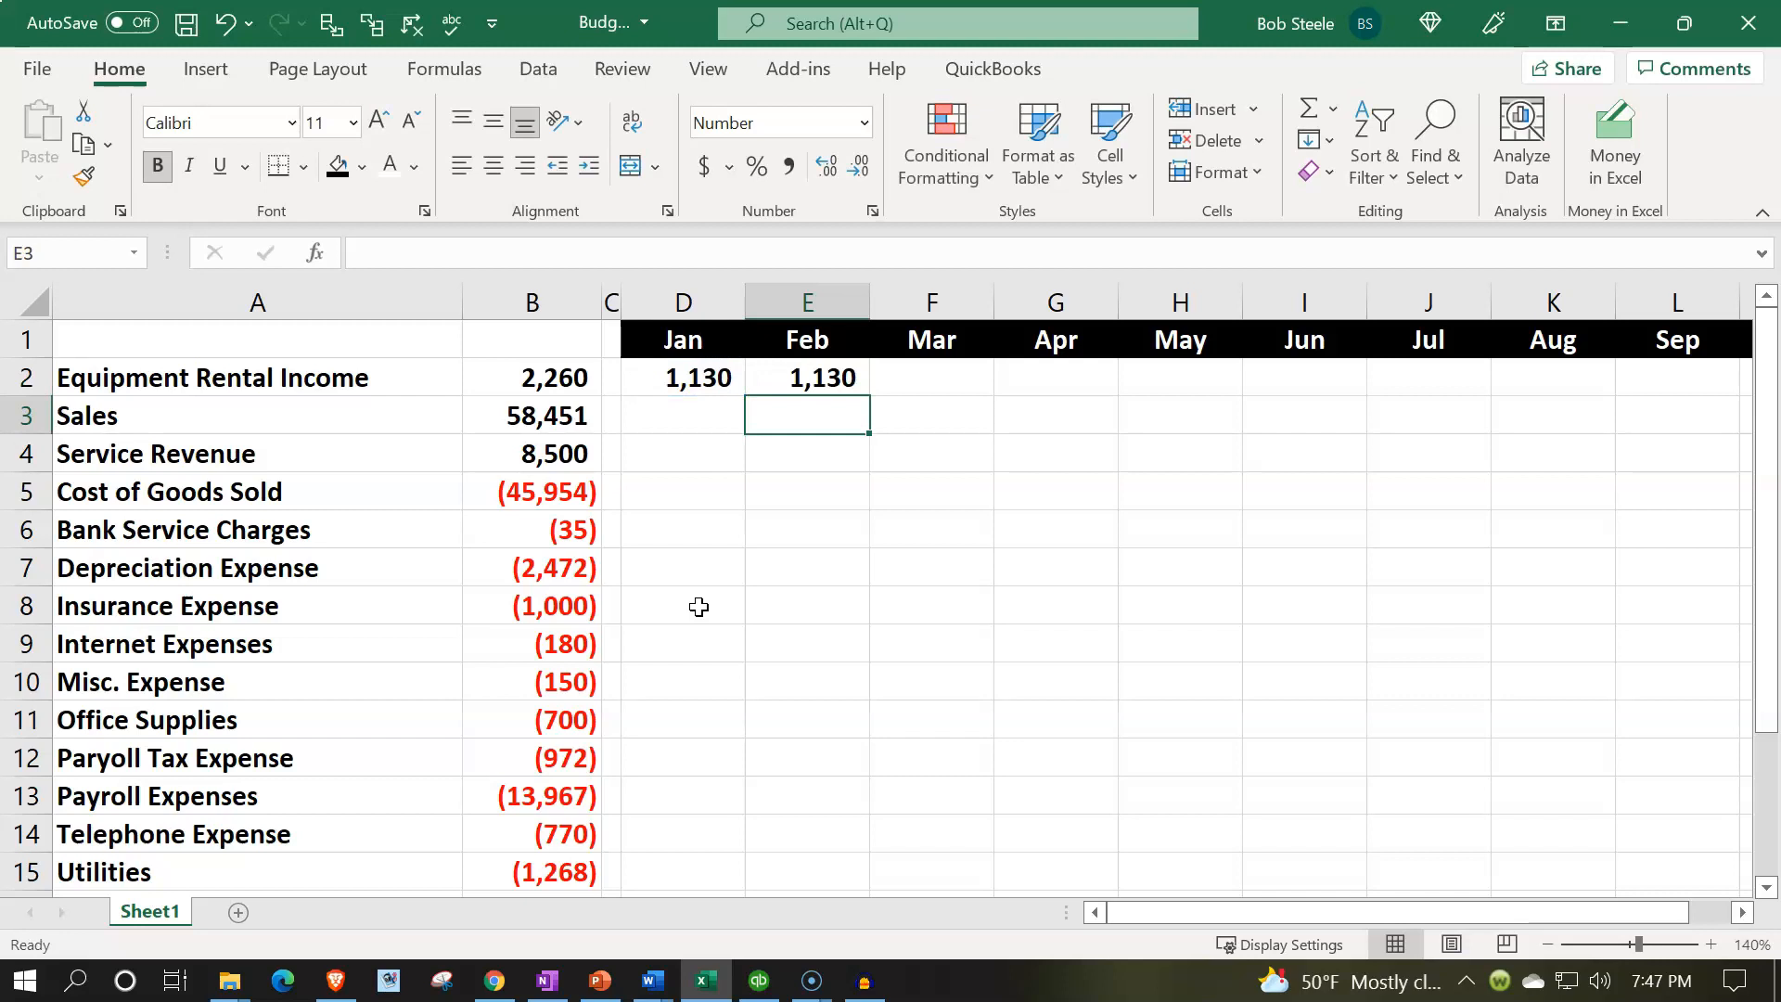
# Copy the February formula from E2 across row 2 through December in O2
pyautogui.click(853, 388)
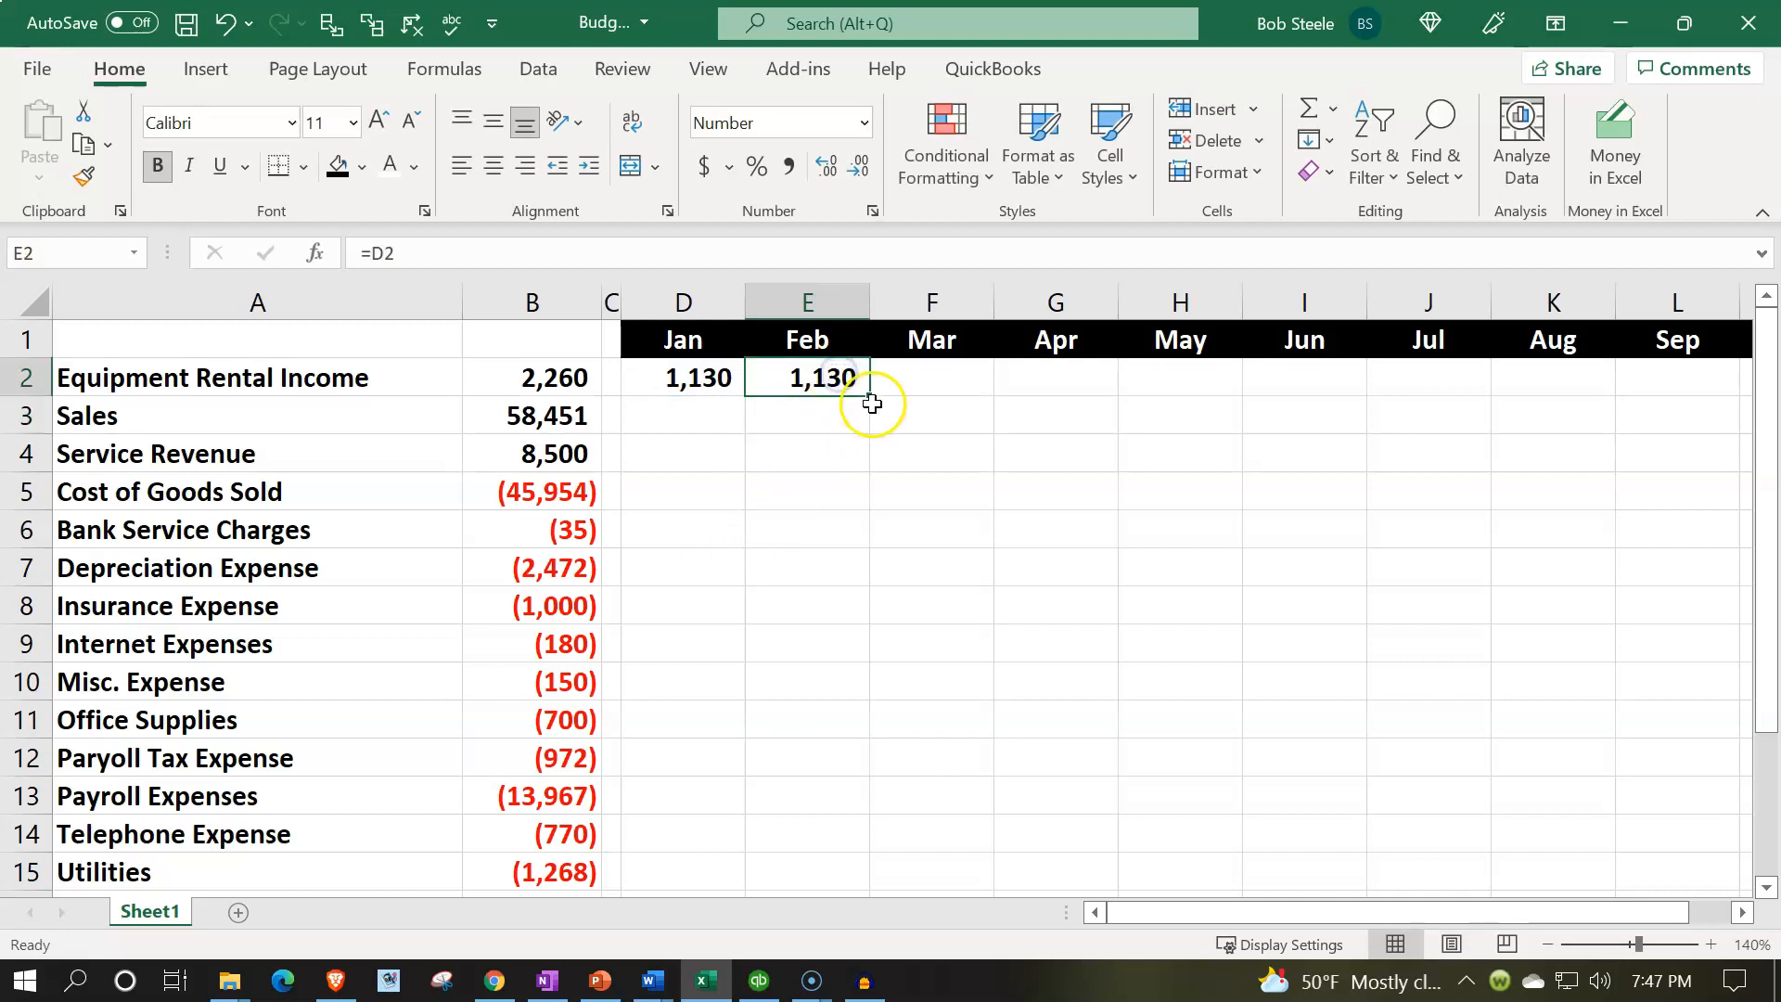
pyautogui.moveTo(874, 394); pyautogui.dragTo(1544, 388)
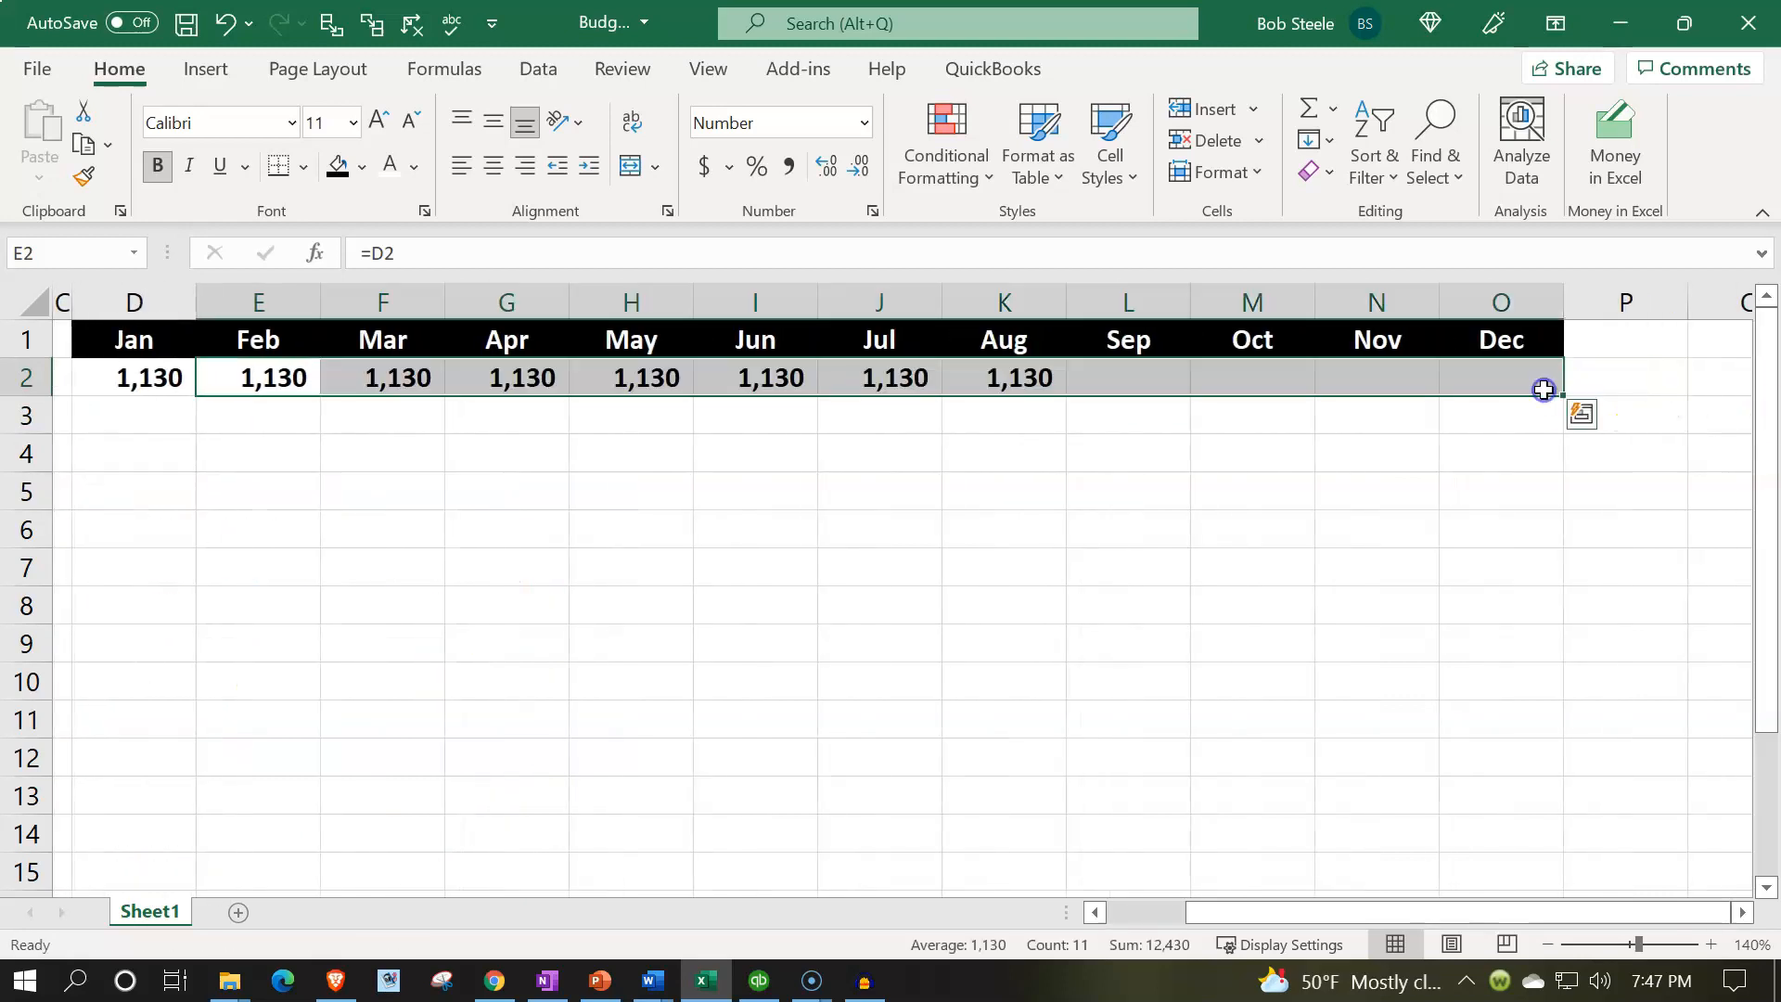
pyautogui.press('Left')
pyautogui.press('Left')
pyautogui.press('Left')
pyautogui.press('Left')
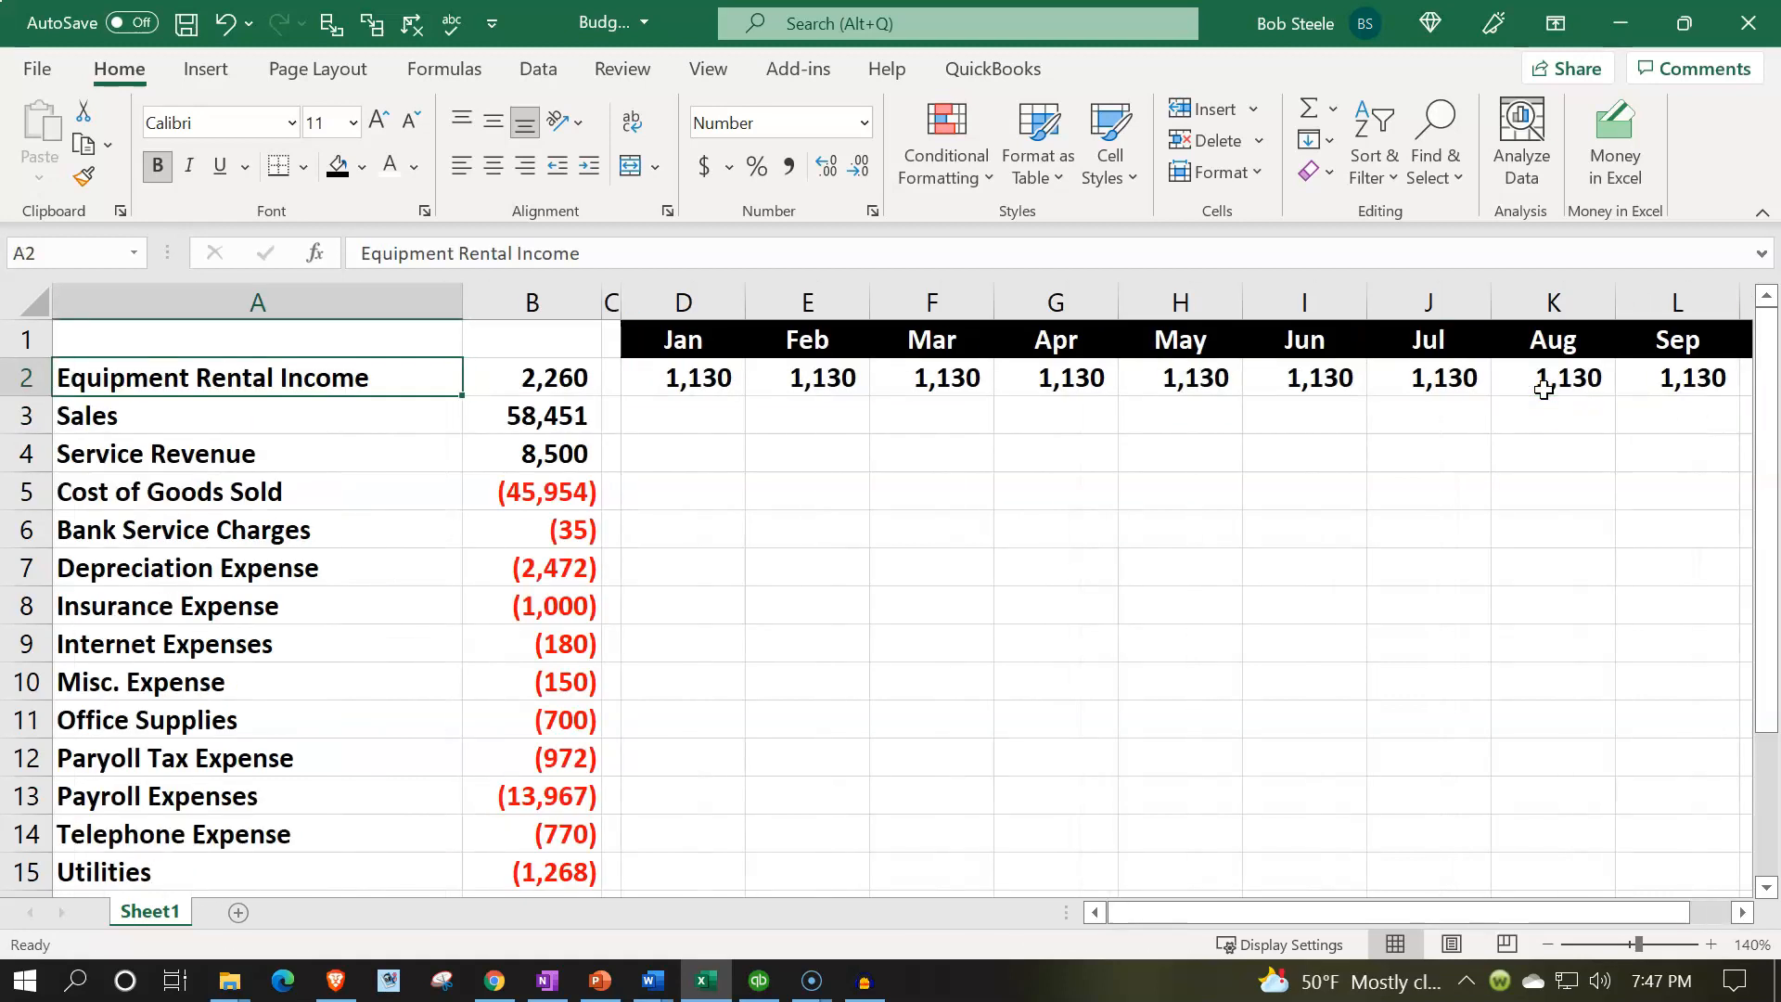
# Copy January's halving formula from D2 down column D through Interest Expense in row 17 and check the copied formula in D8
pyautogui.press('Right')
pyautogui.press('Right')
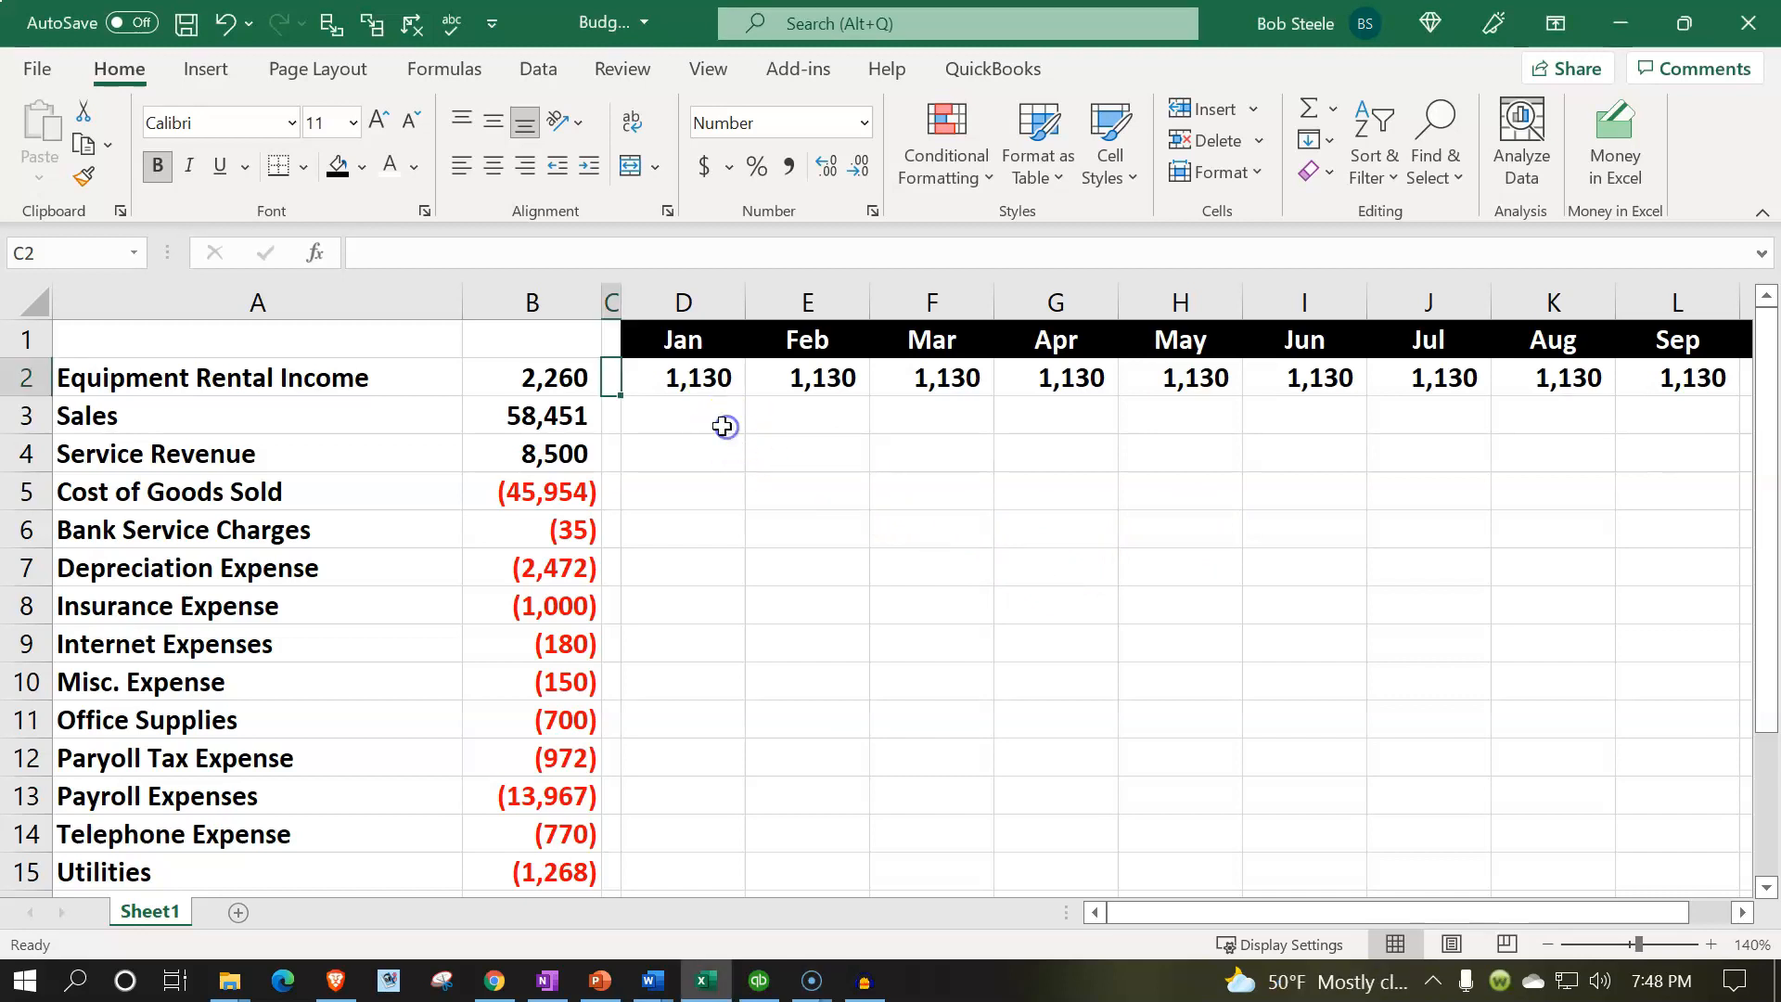
pyautogui.click(709, 380)
pyautogui.doubleClick(709, 380)
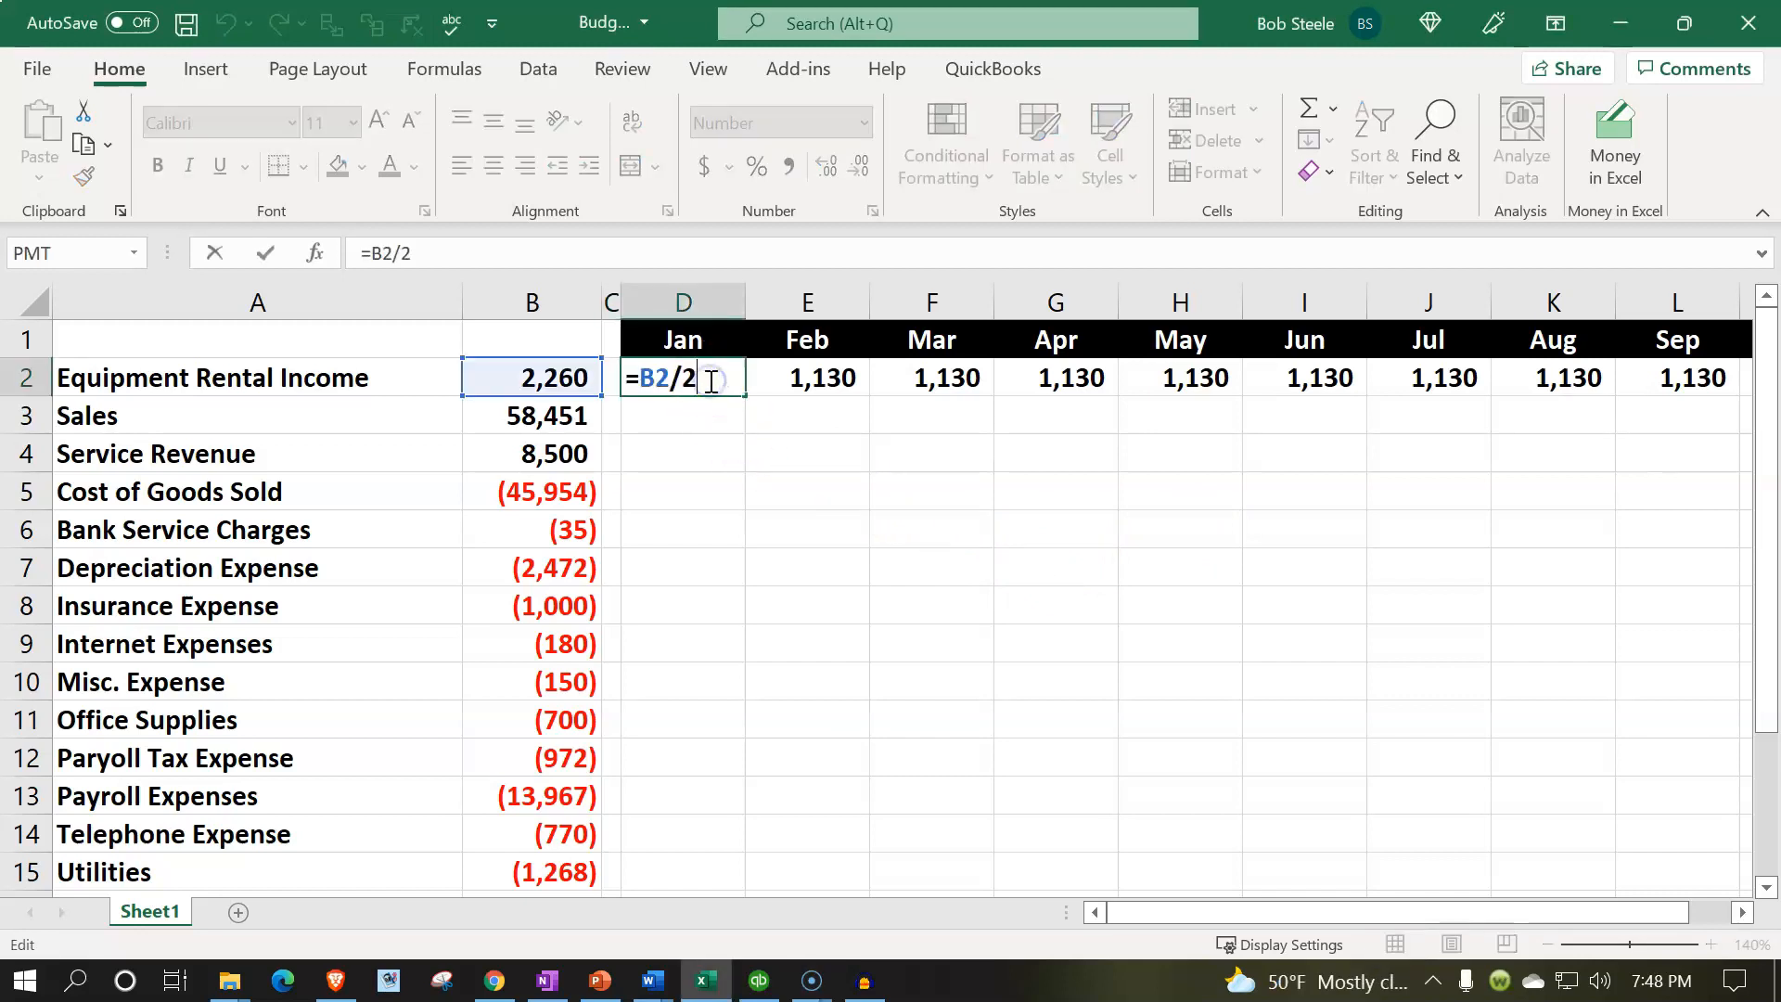
pyautogui.press('Return')
pyautogui.click(703, 373)
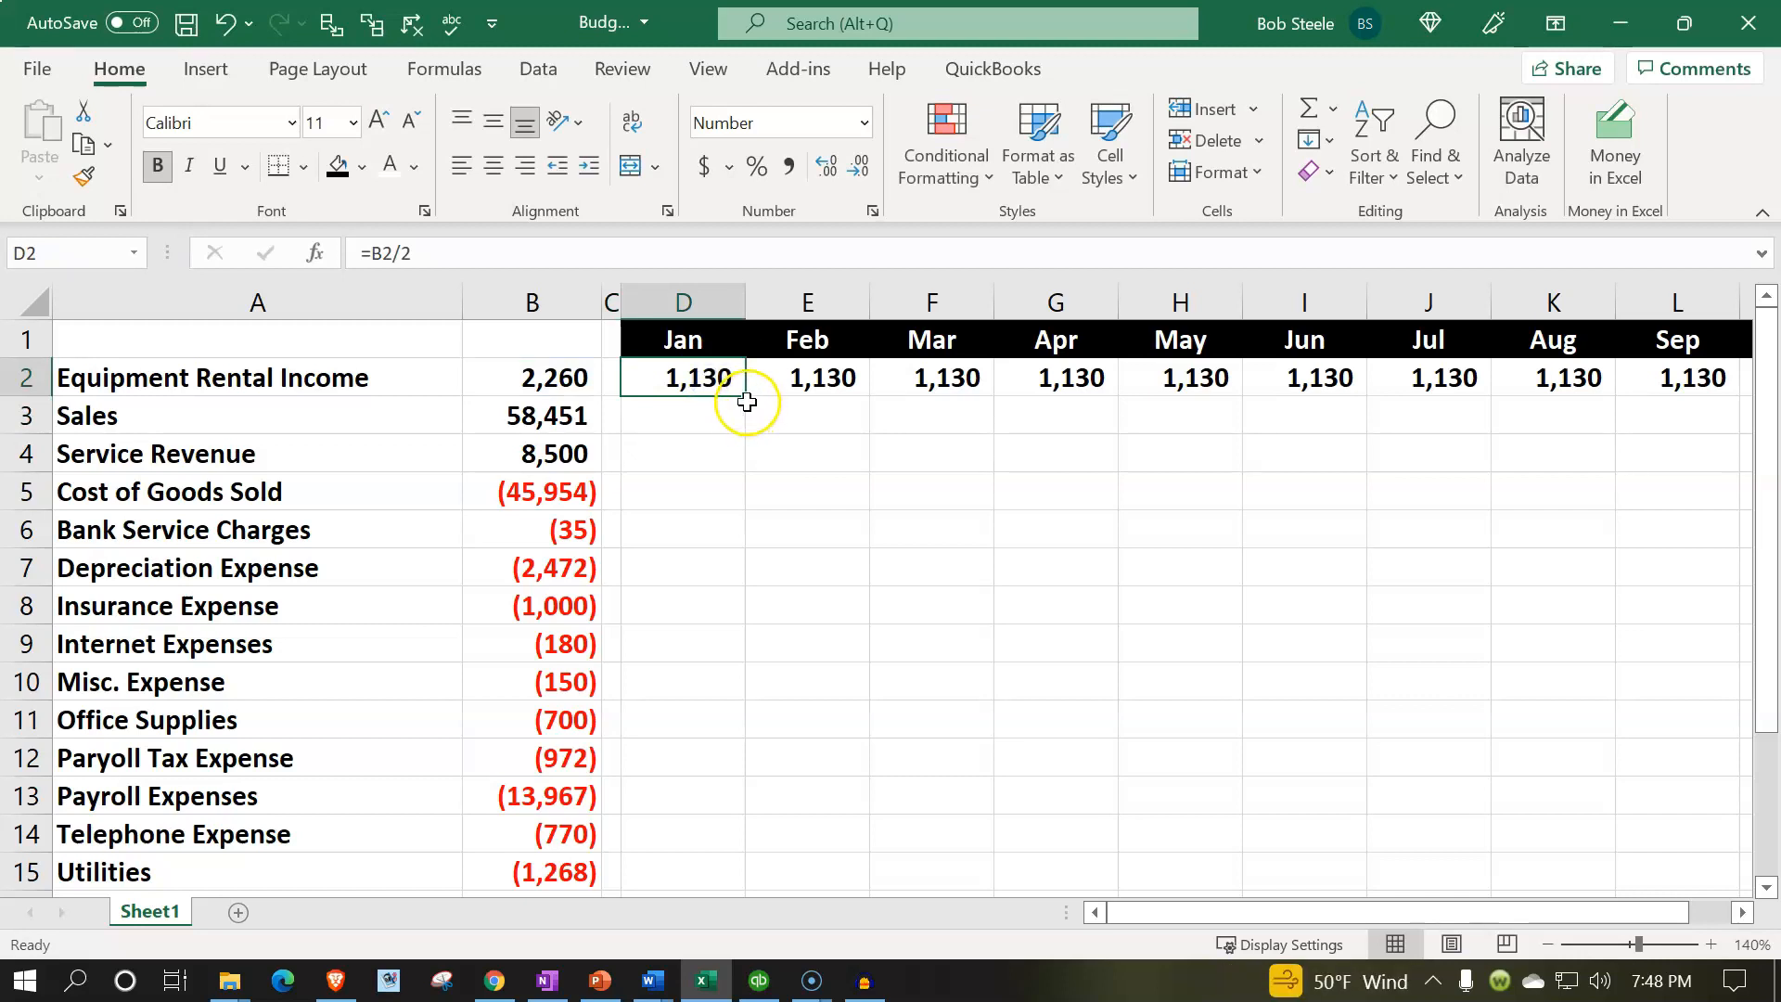
pyautogui.moveTo(744, 395); pyautogui.dragTo(727, 822)
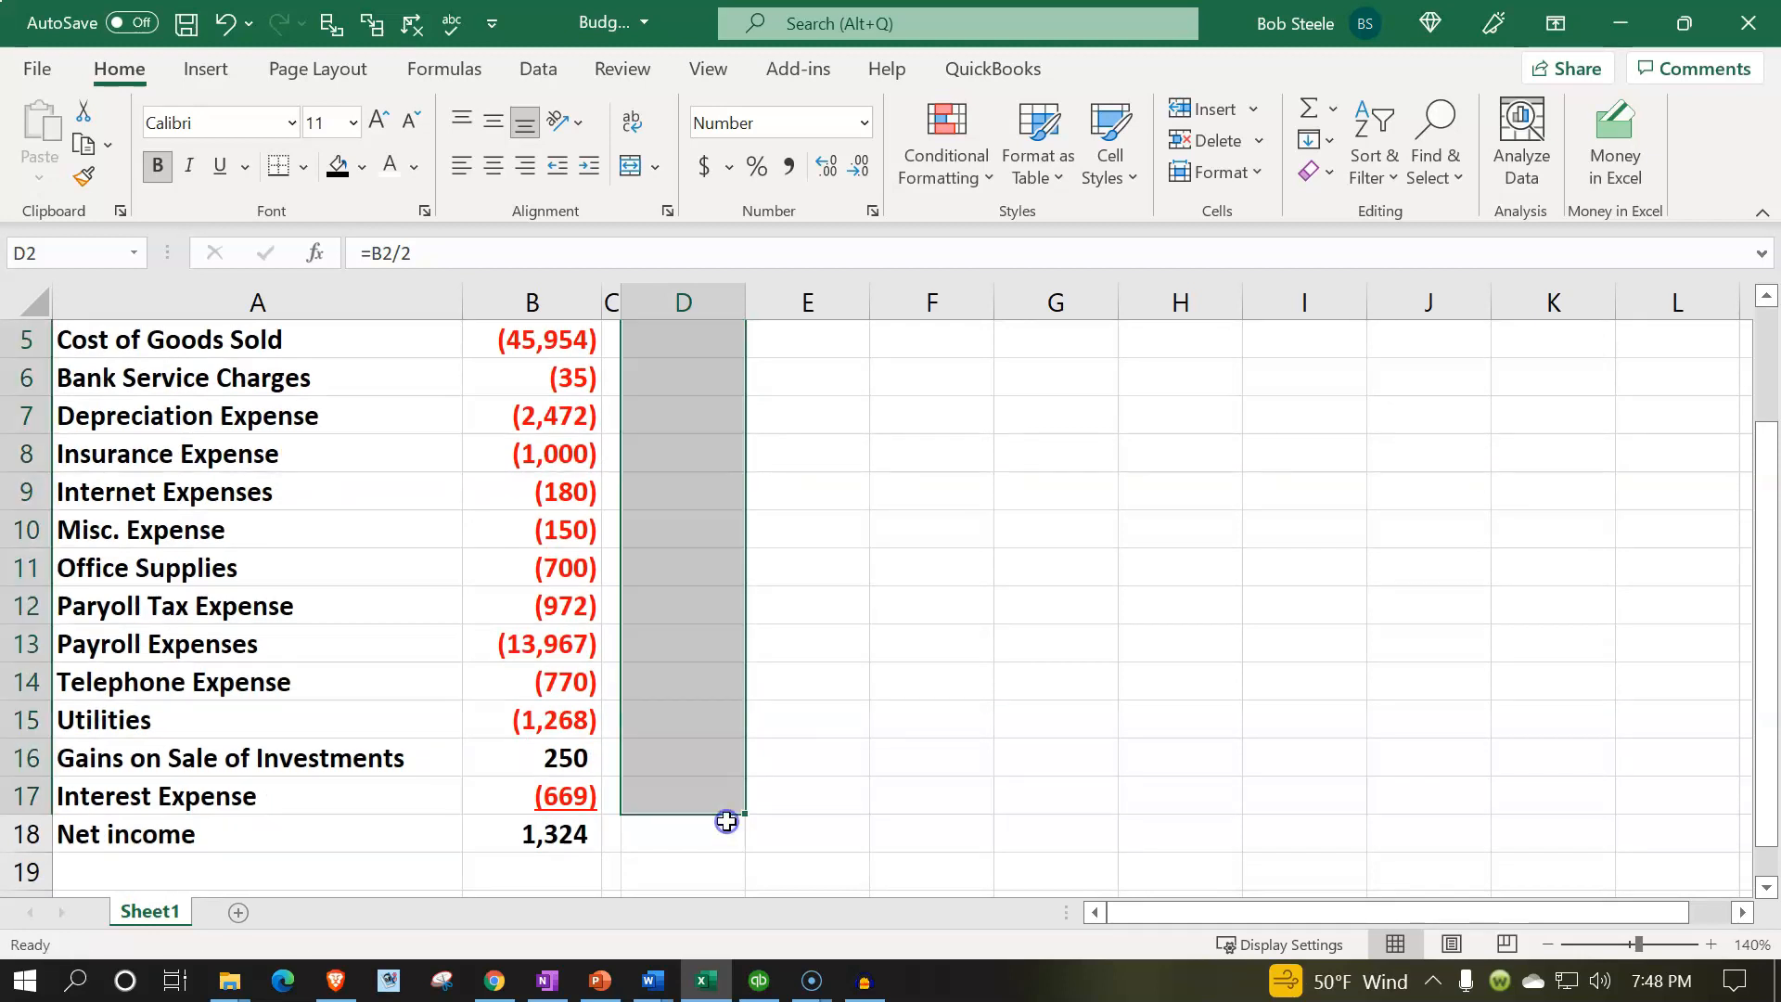
pyautogui.scroll(2, 700, 677)
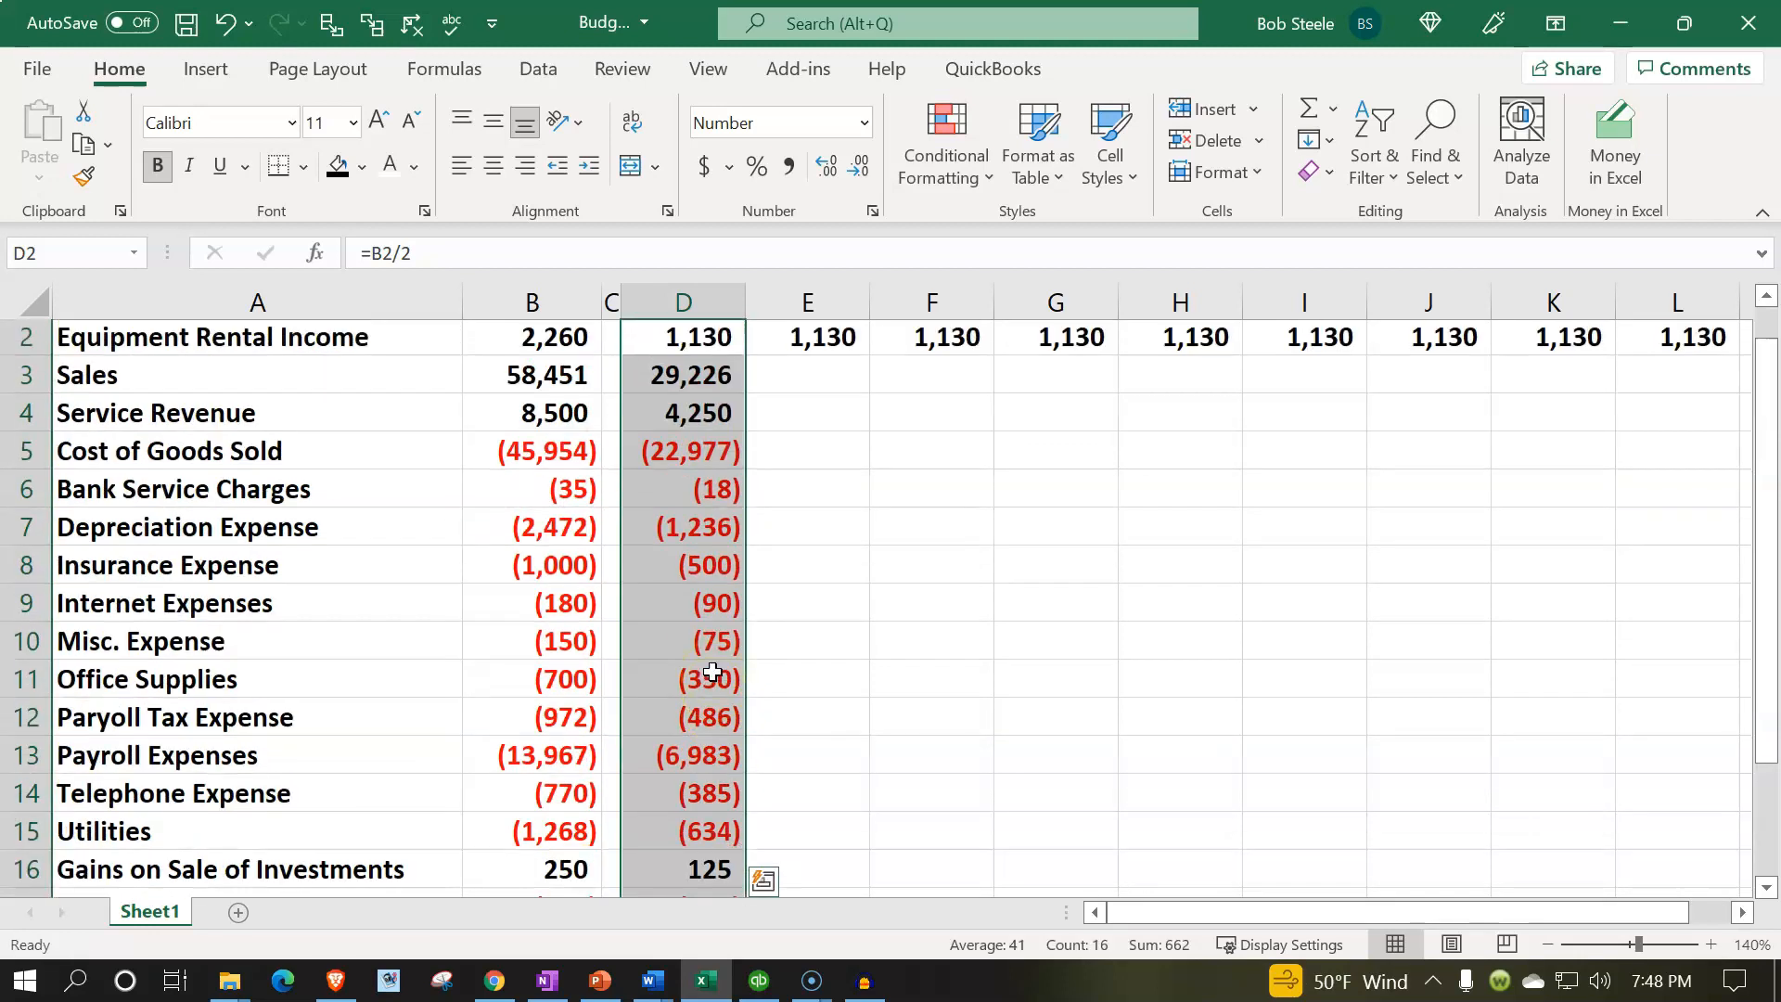
pyautogui.doubleClick(702, 603)
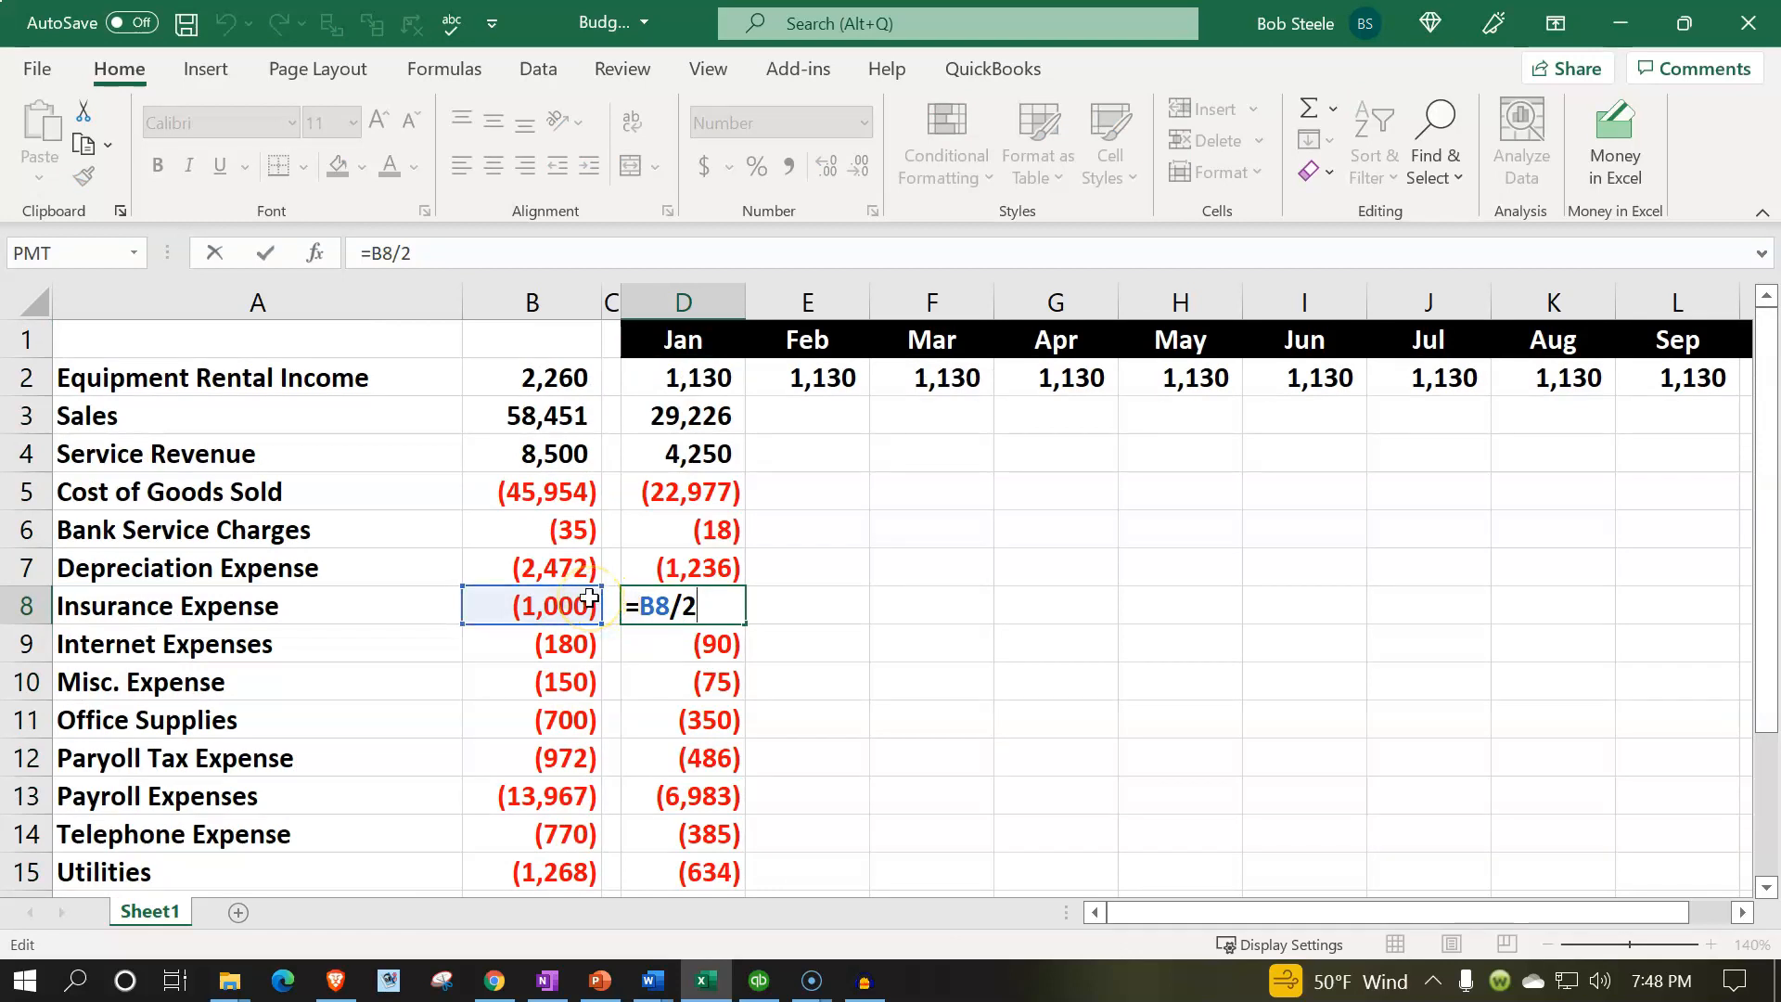
pyautogui.press('Return')
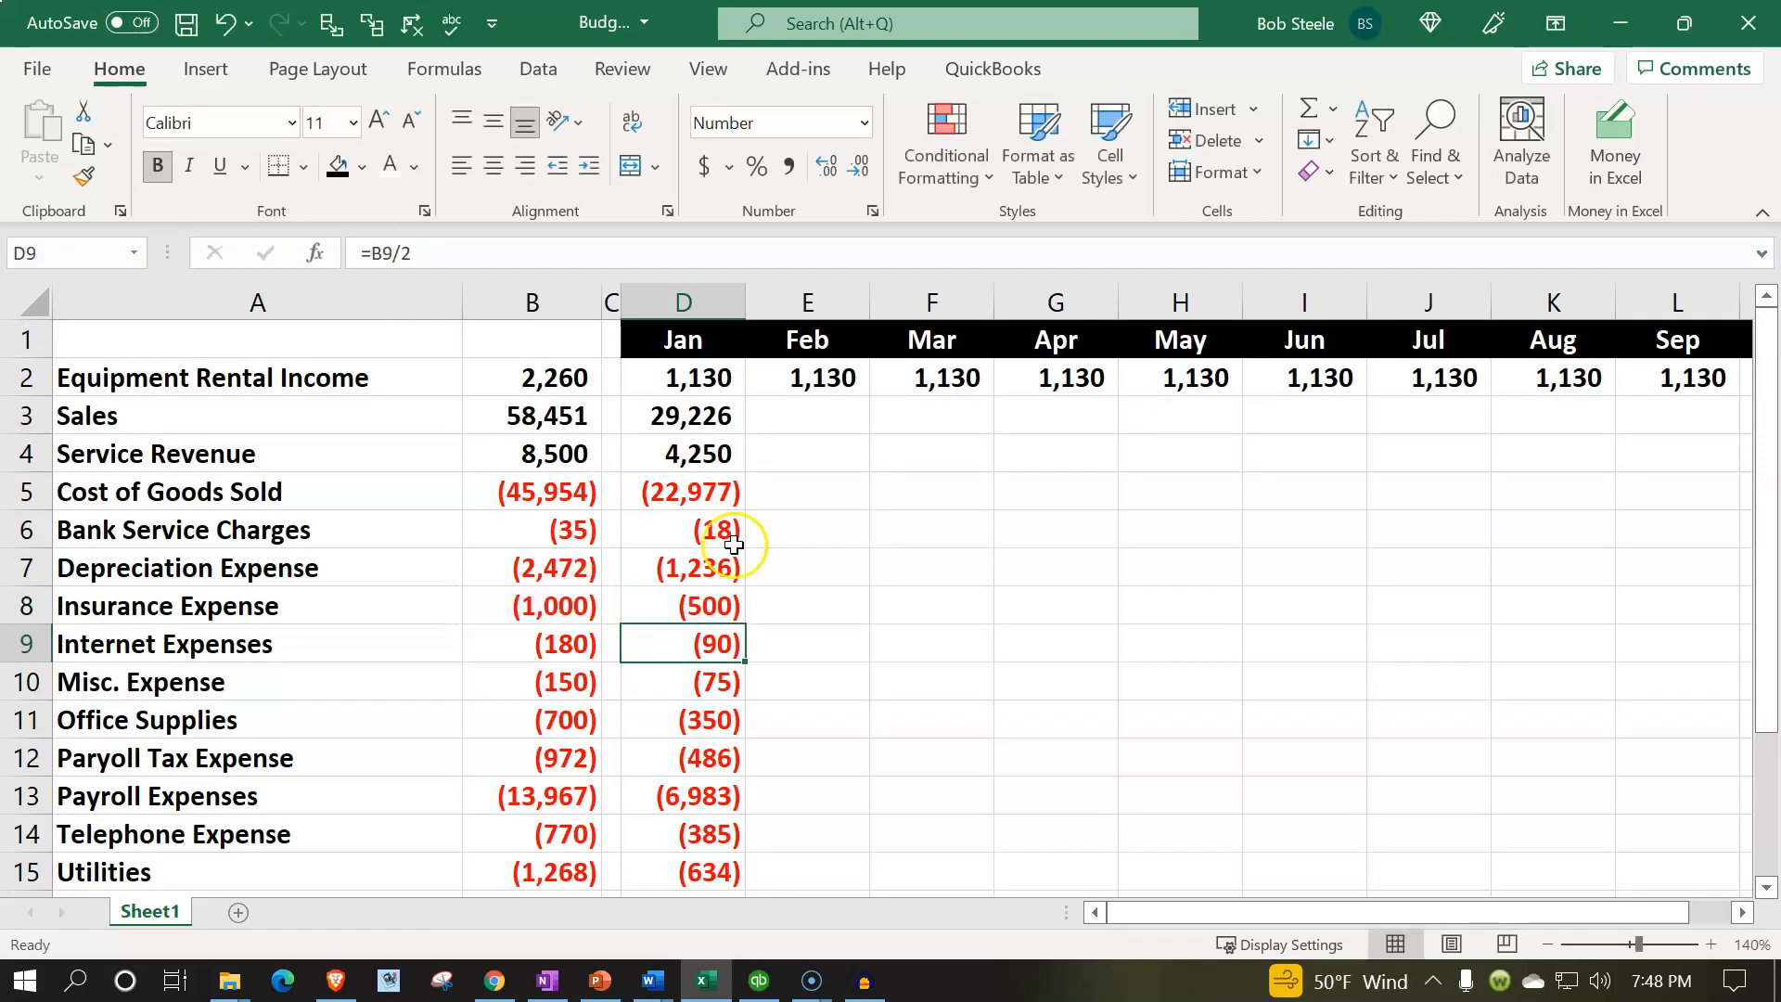
# Copy February's formula =D2 from E2 down column E through Interest Expense in row 17 and check a copied formula
pyautogui.click(805, 378)
pyautogui.write('=D2')
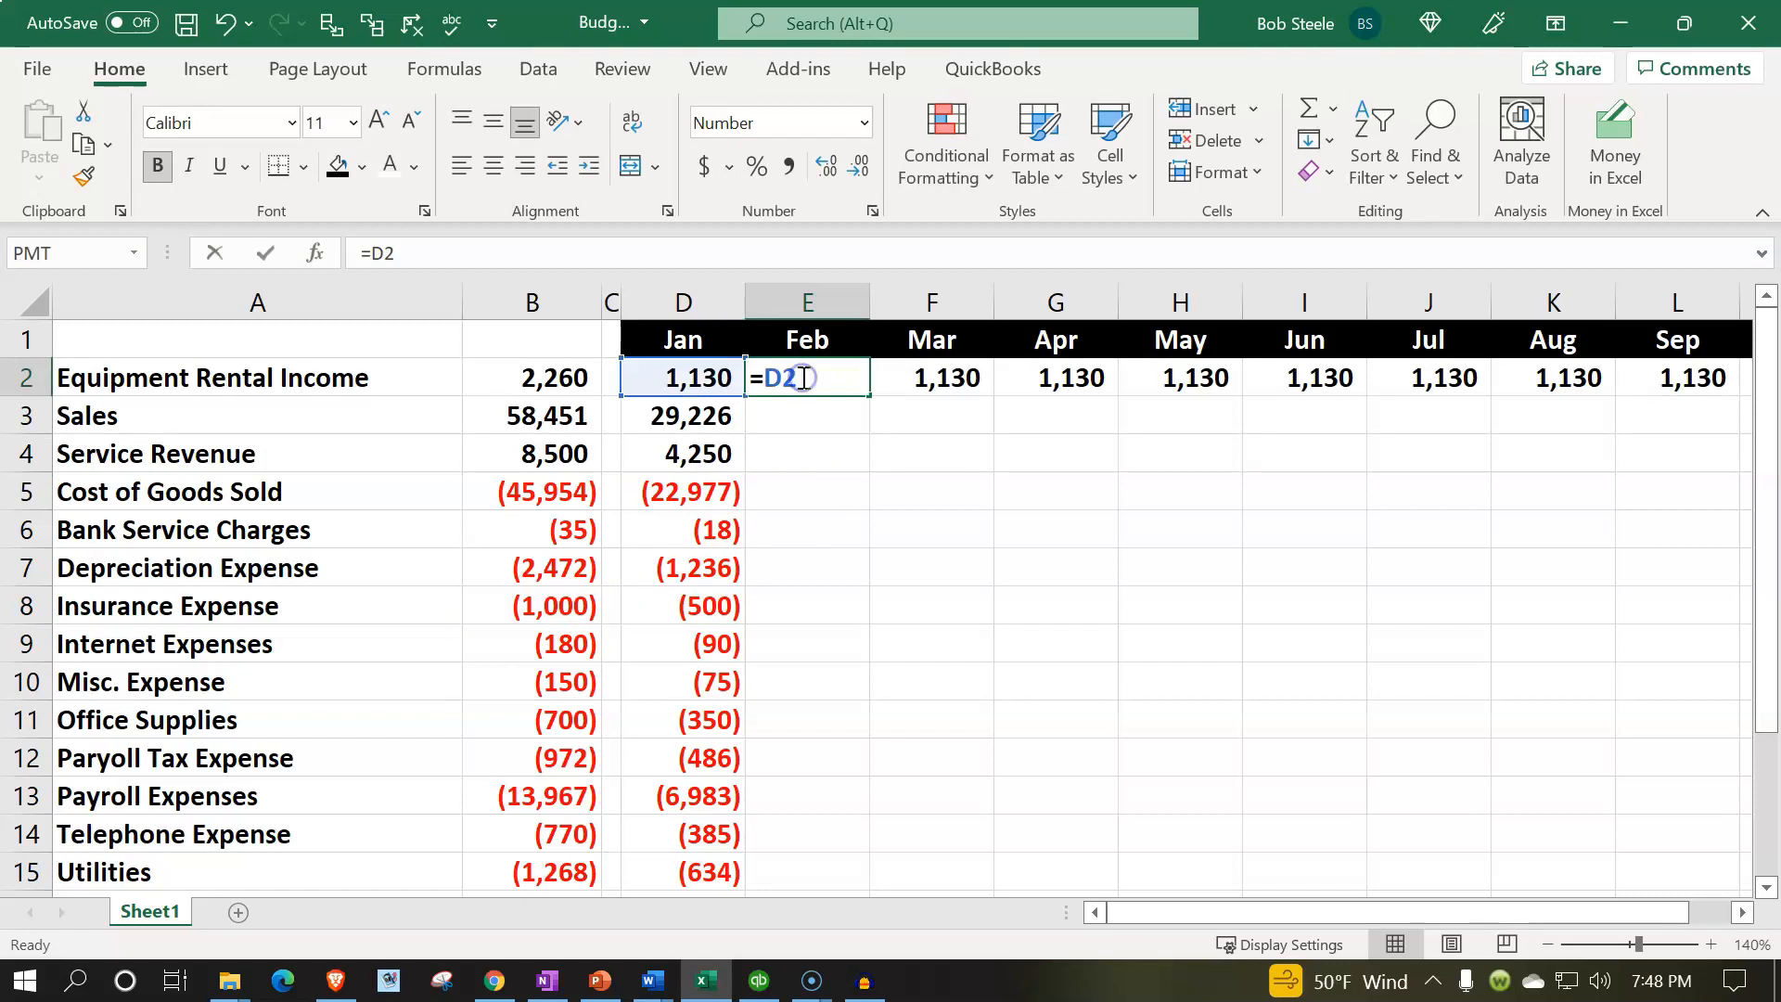
pyautogui.hotkey('ctrl', 'Return')
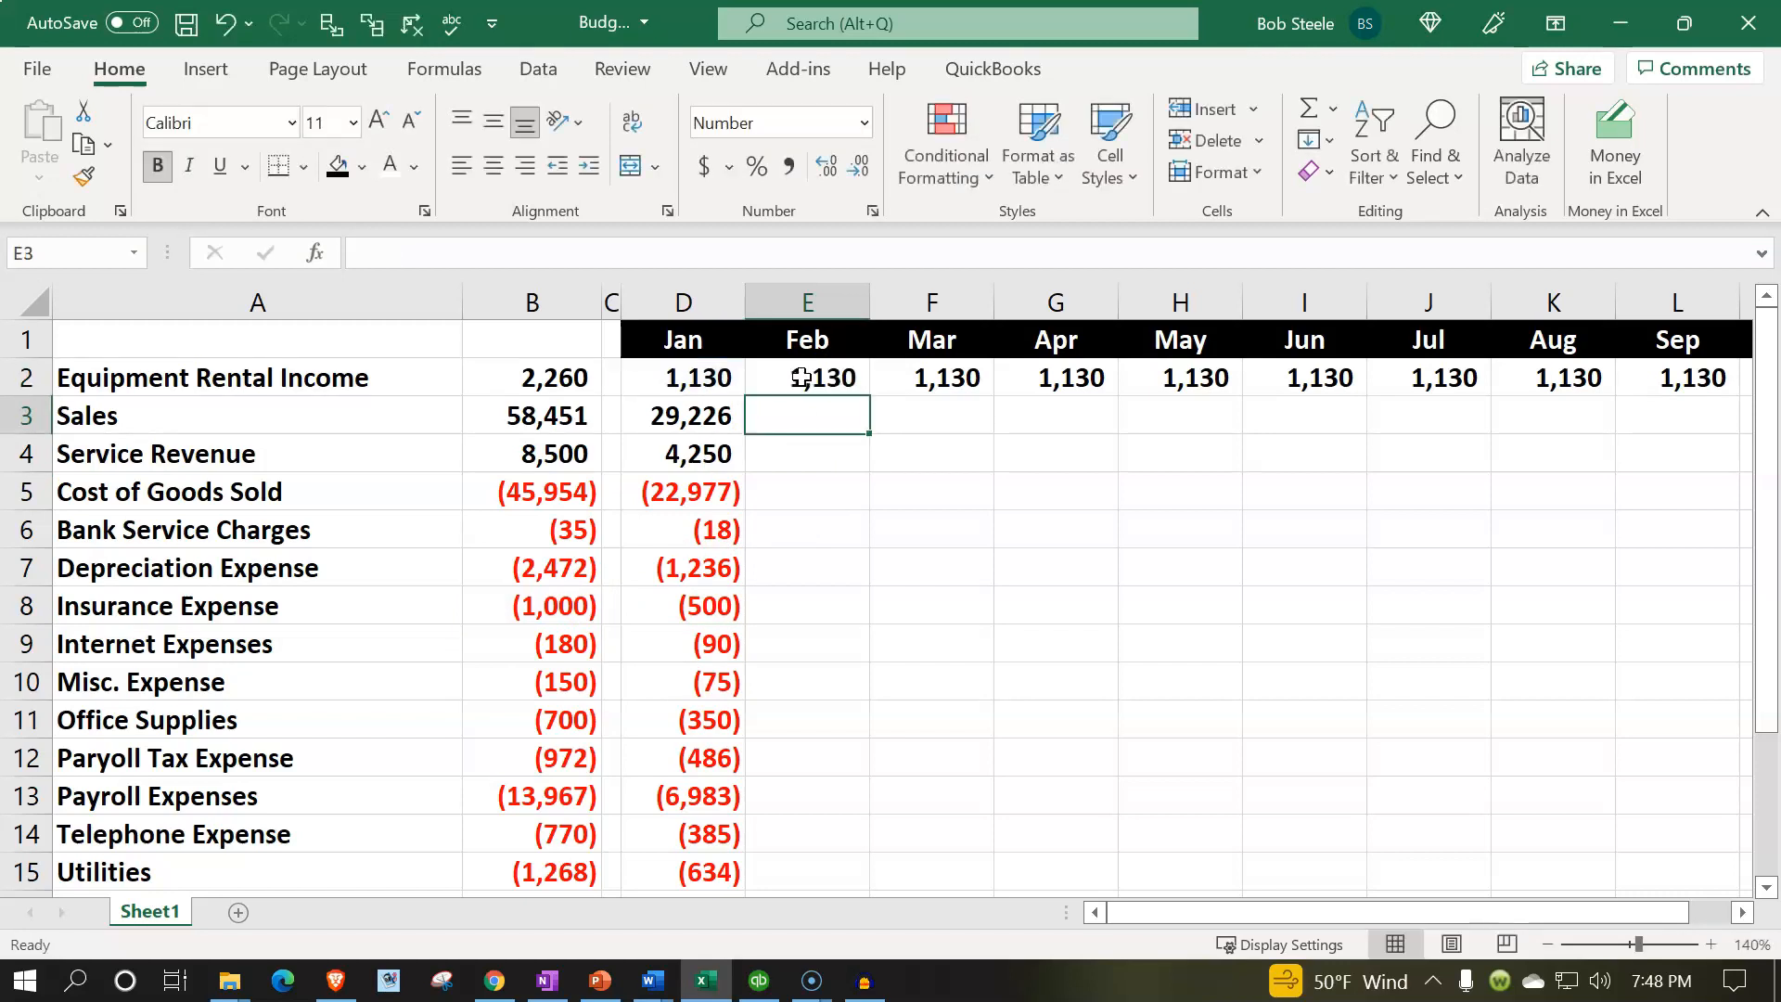
pyautogui.moveTo(866, 395); pyautogui.dragTo(843, 845)
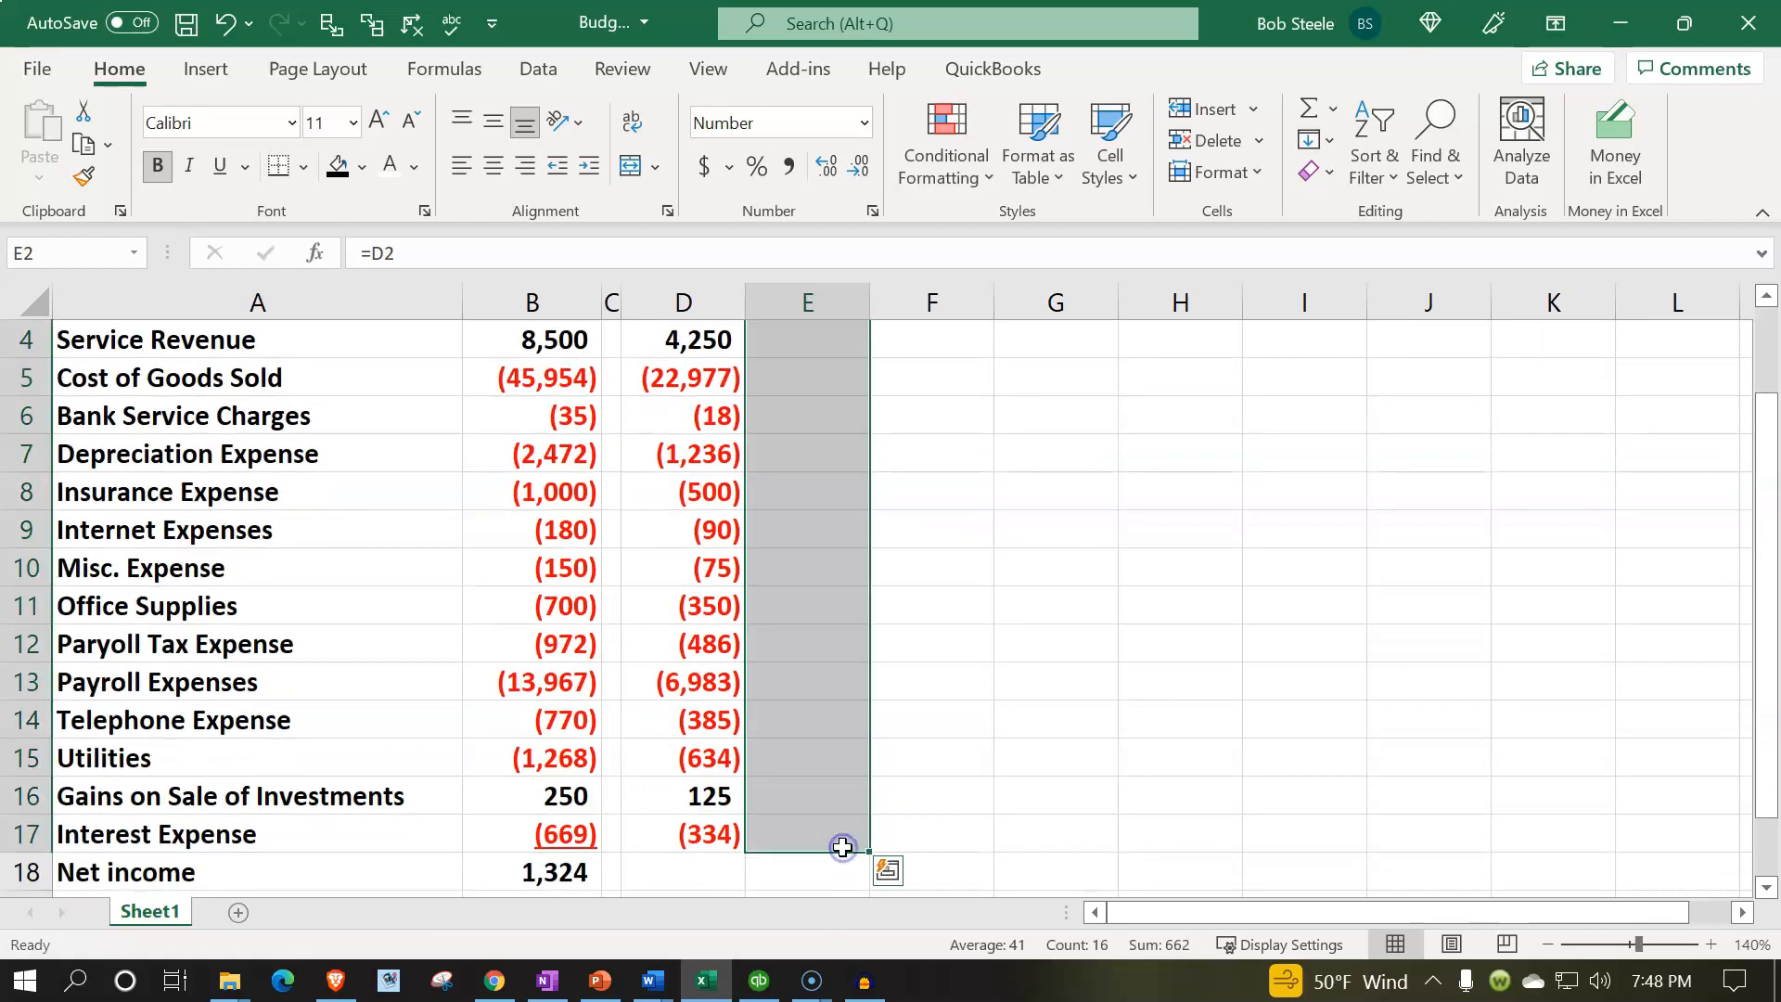
pyautogui.doubleClick(795, 719)
pyautogui.press('Return')
pyautogui.scroll(1, 807, 714)
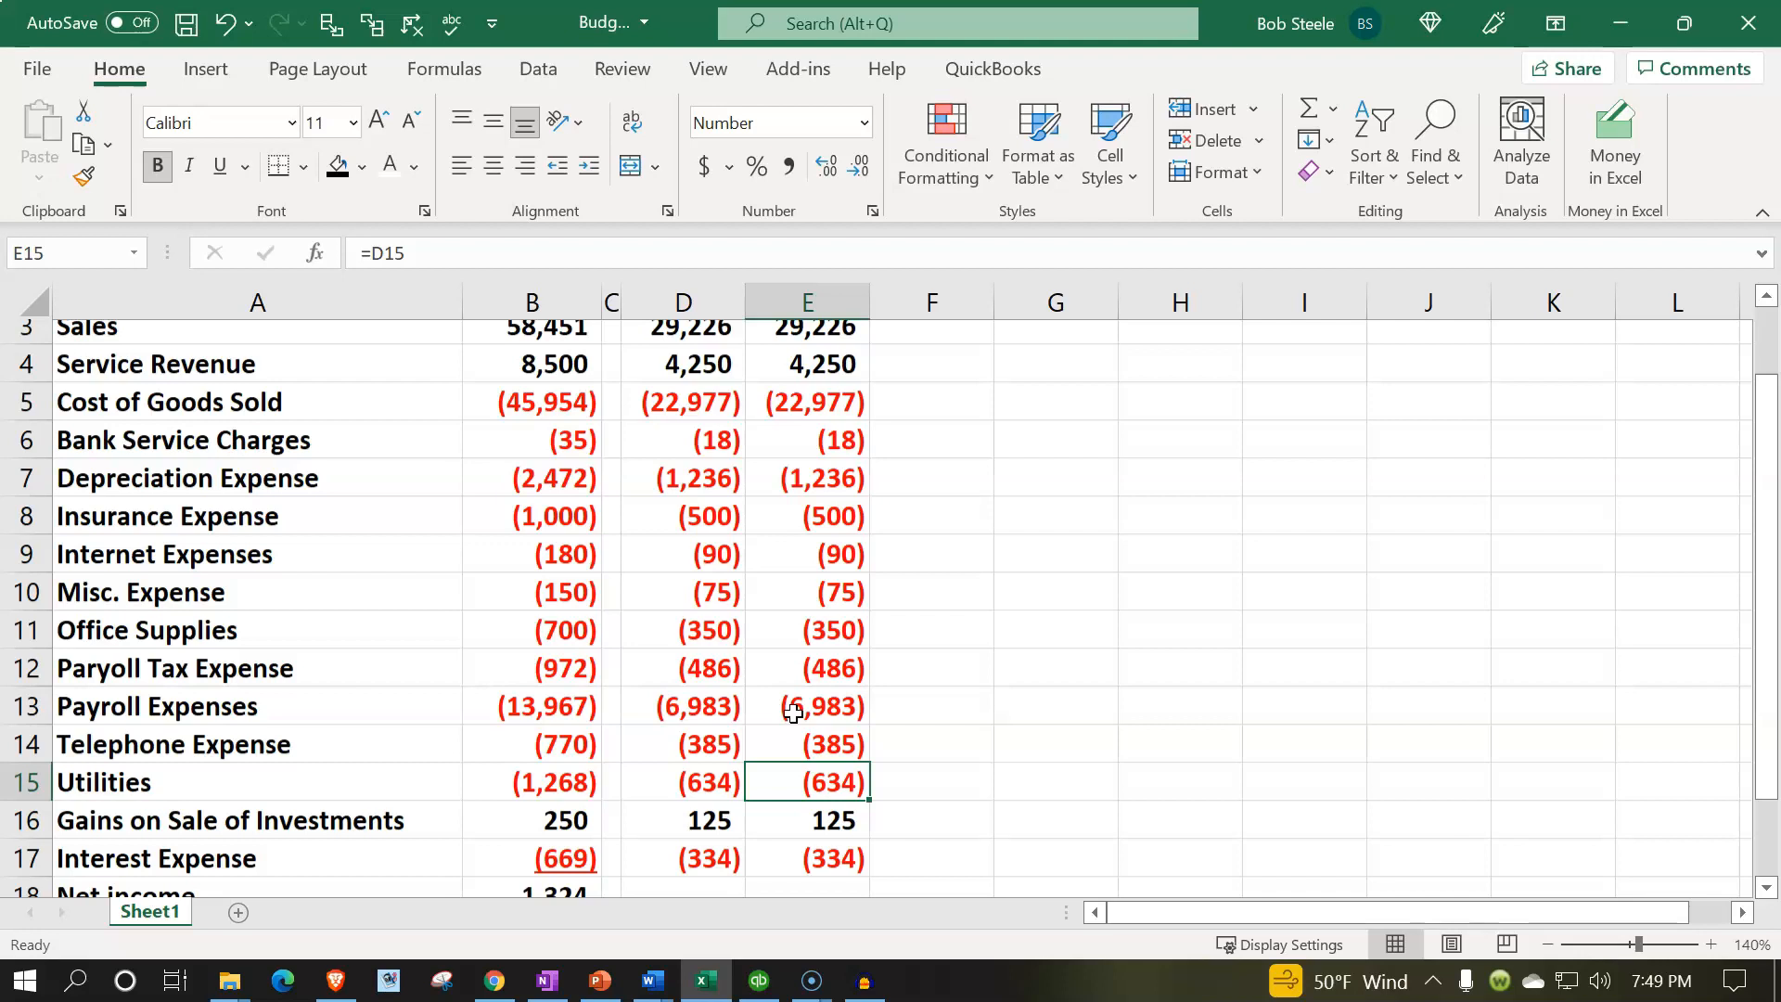
# Copy the March through December formulas in F2:O2 down to row 17
pyautogui.moveTo(953, 378); pyautogui.dragTo(1530, 388)
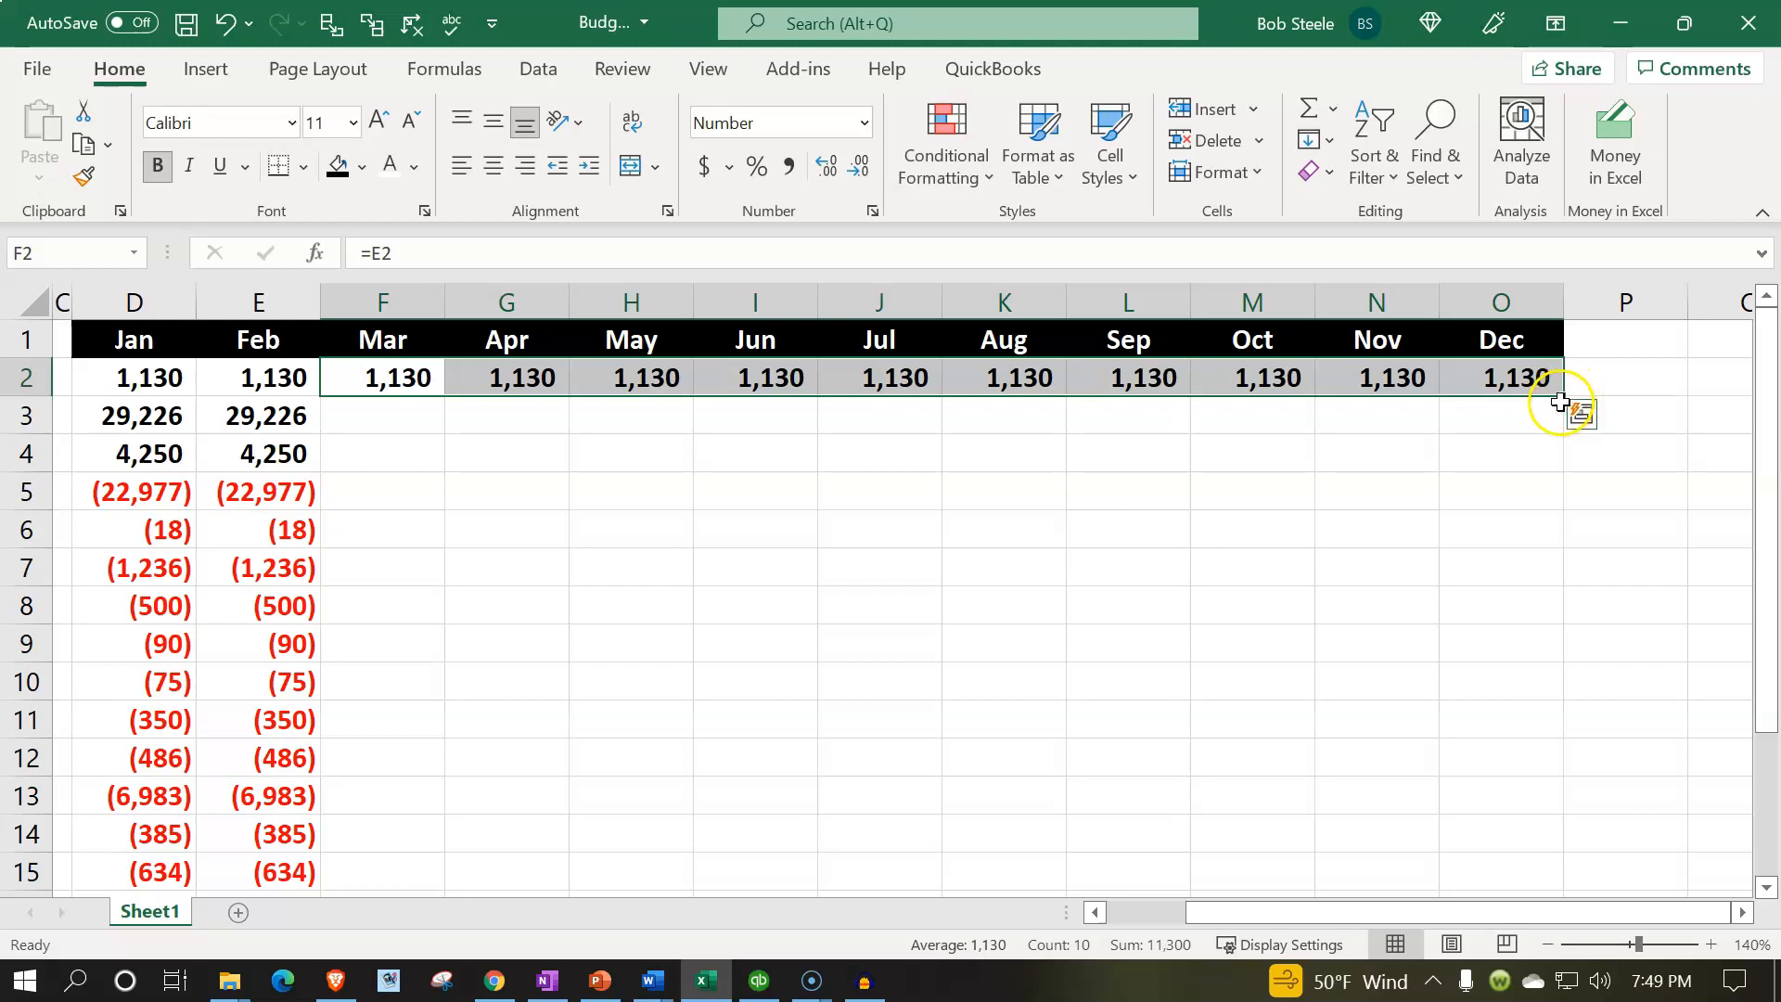
pyautogui.moveTo(1565, 395); pyautogui.dragTo(1569, 855)
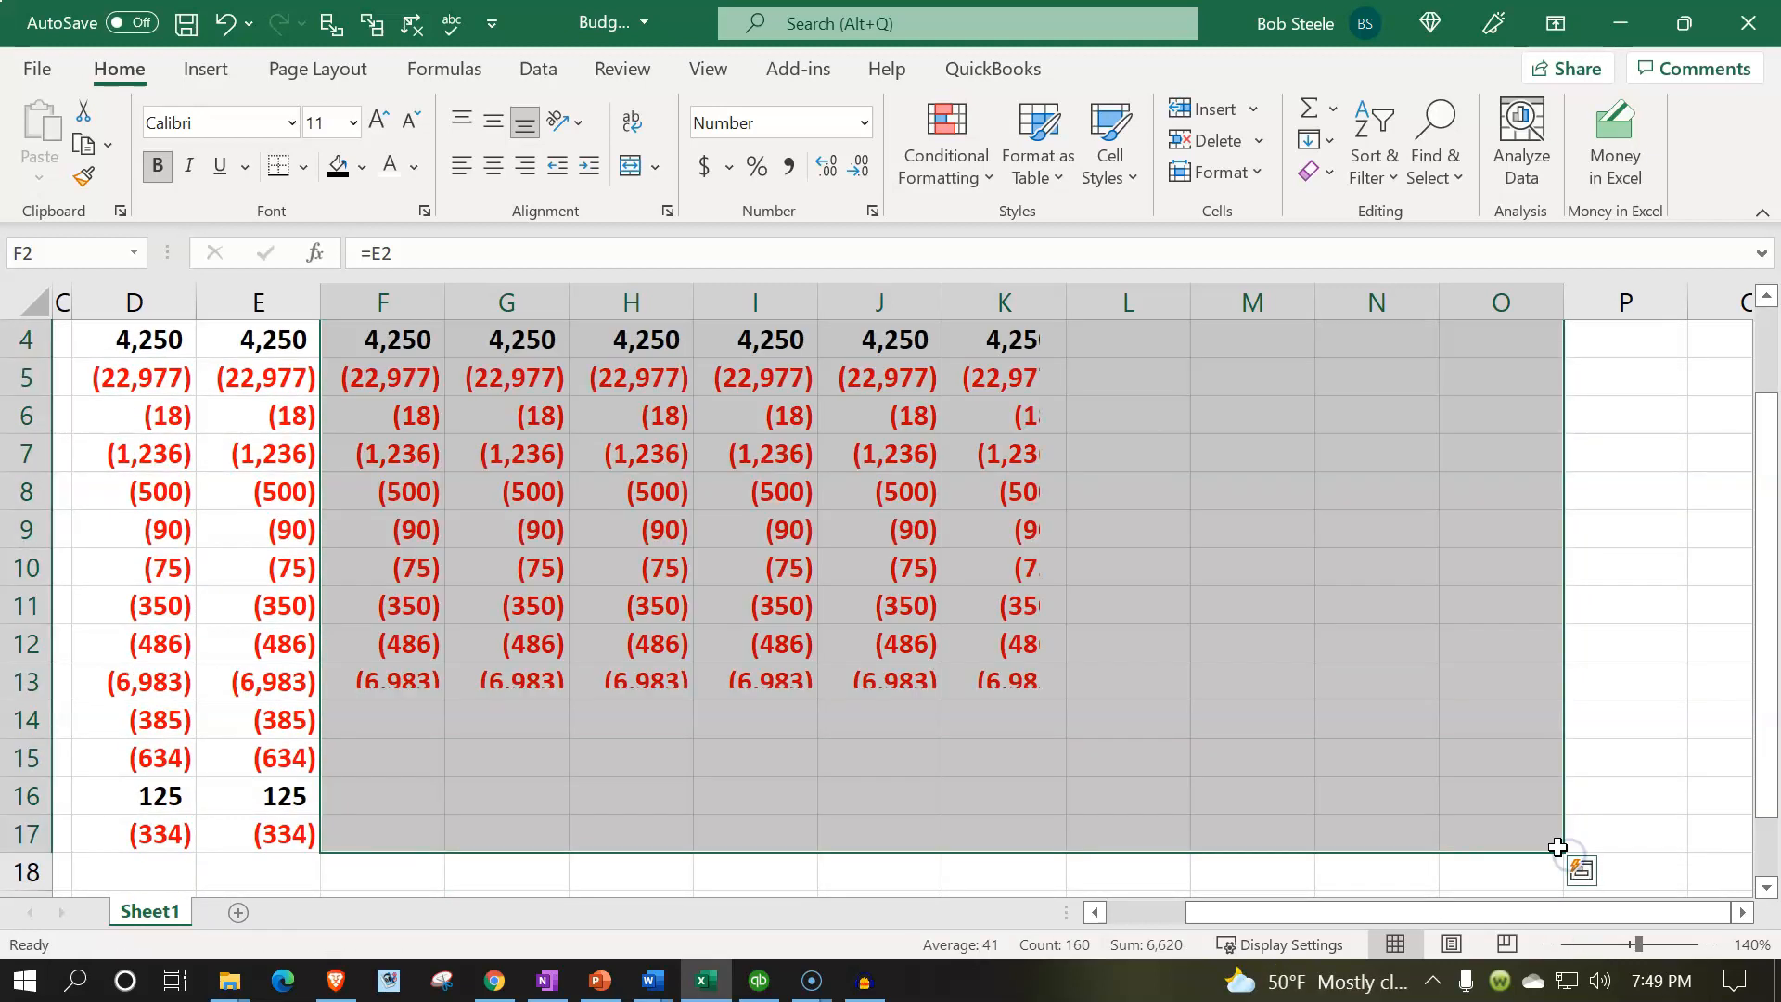
pyautogui.scroll(1, 1512, 791)
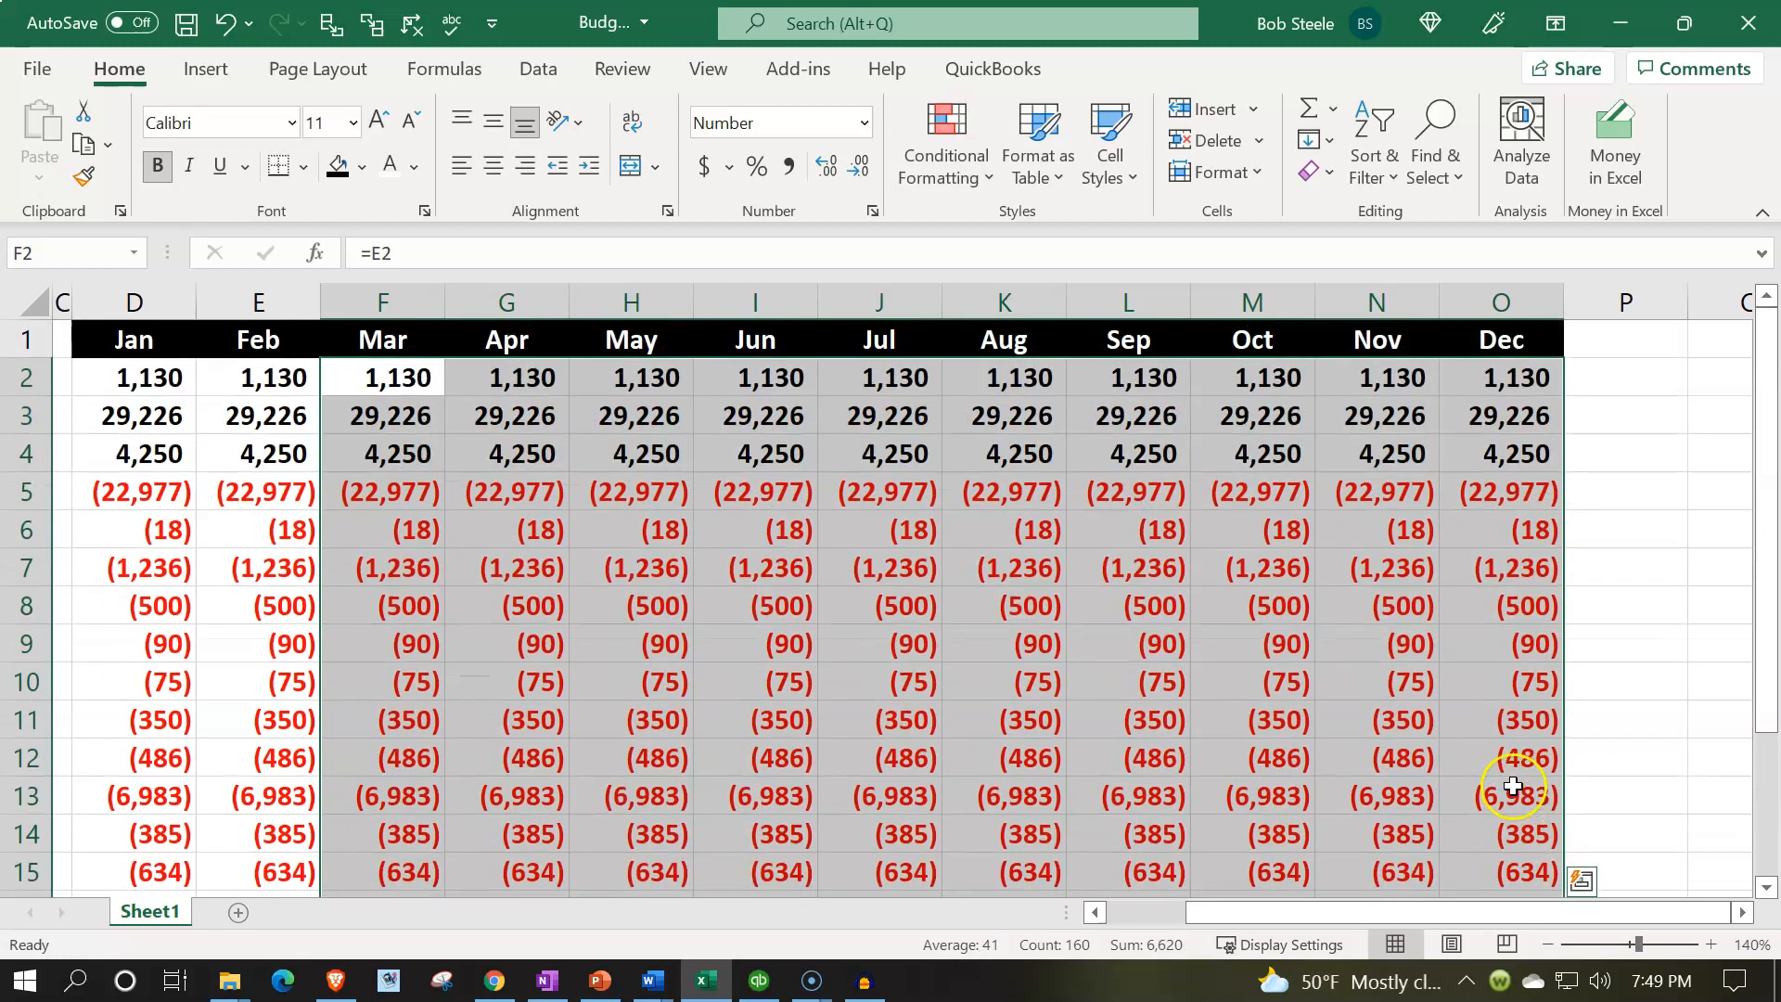
# Enter the heading Total in P1, beside the Dec heading
pyautogui.click(1477, 339)
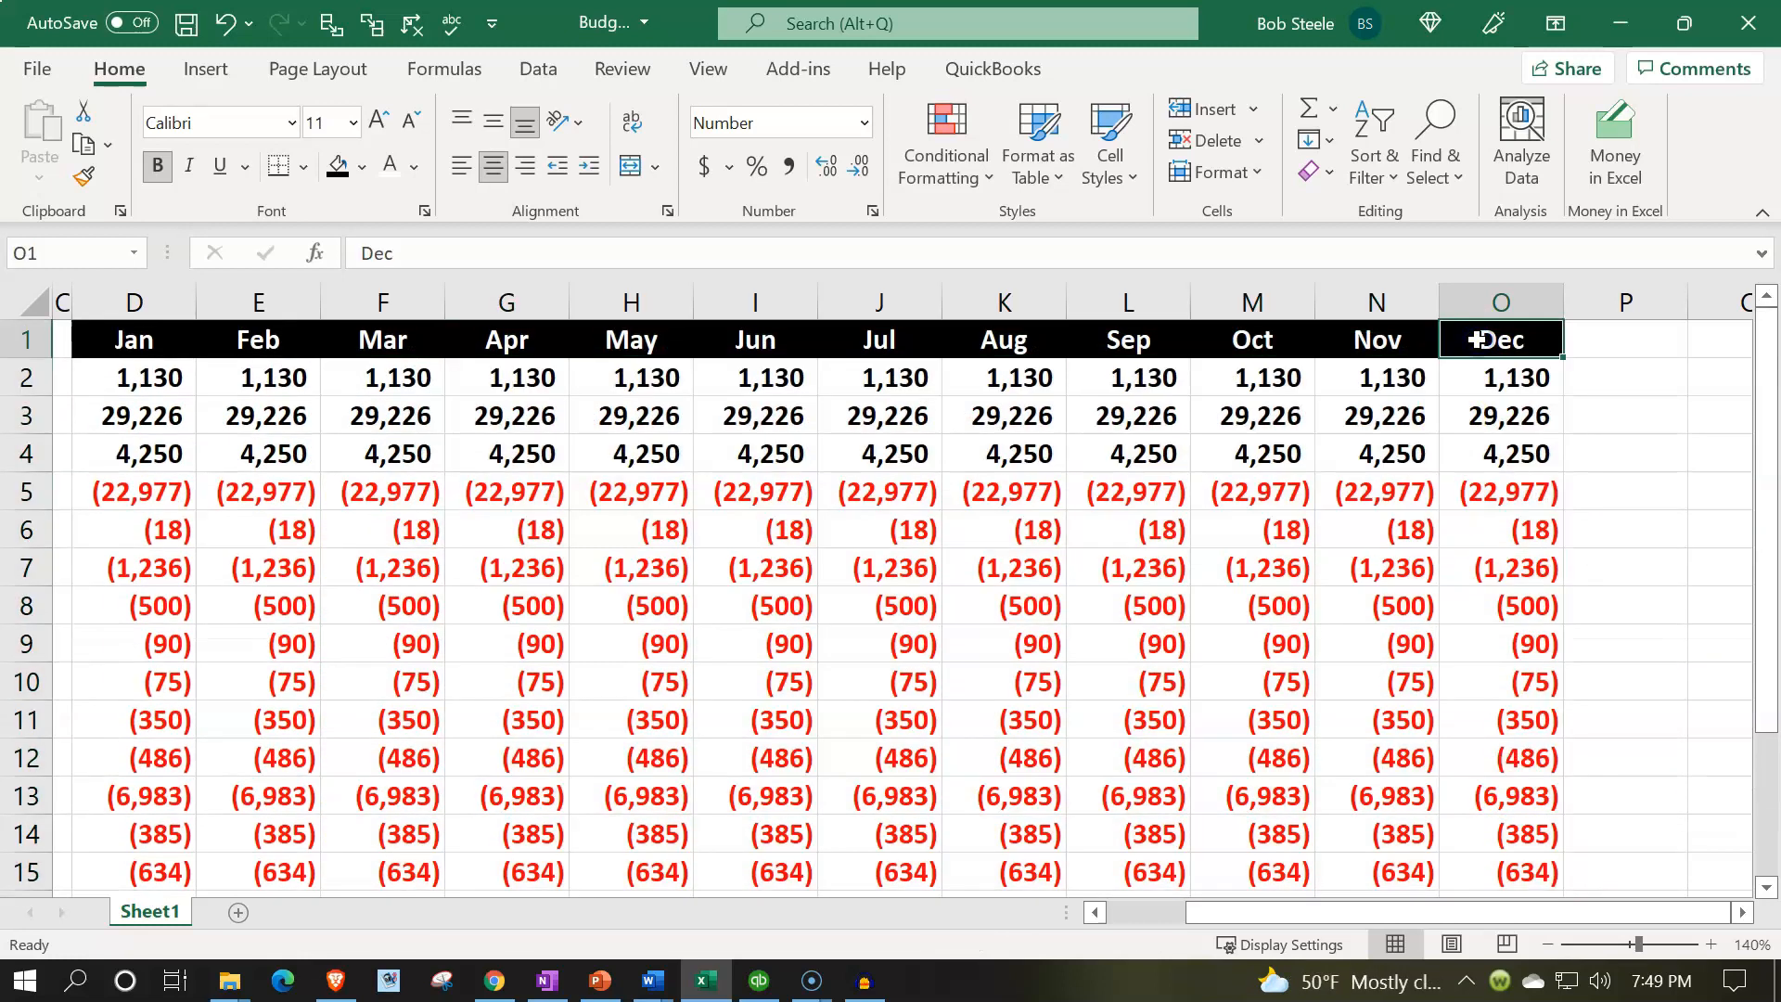
pyautogui.press('Right')
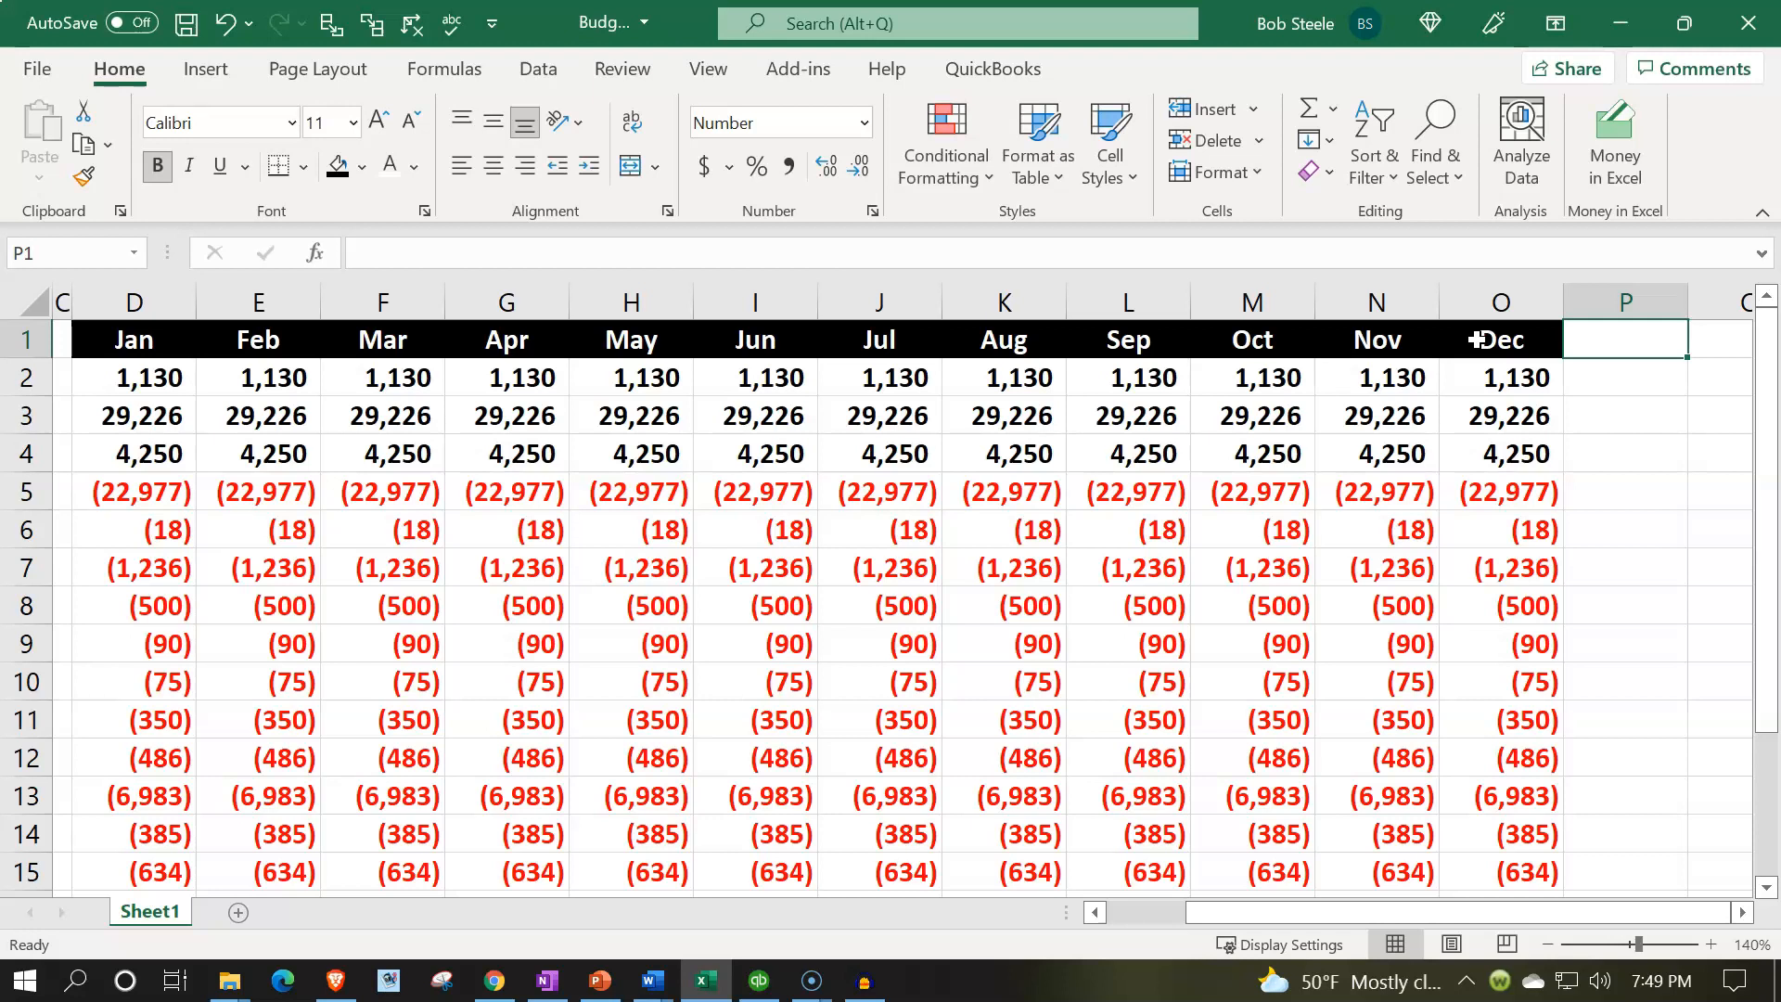
pyautogui.write('T')
pyautogui.press('Tab')
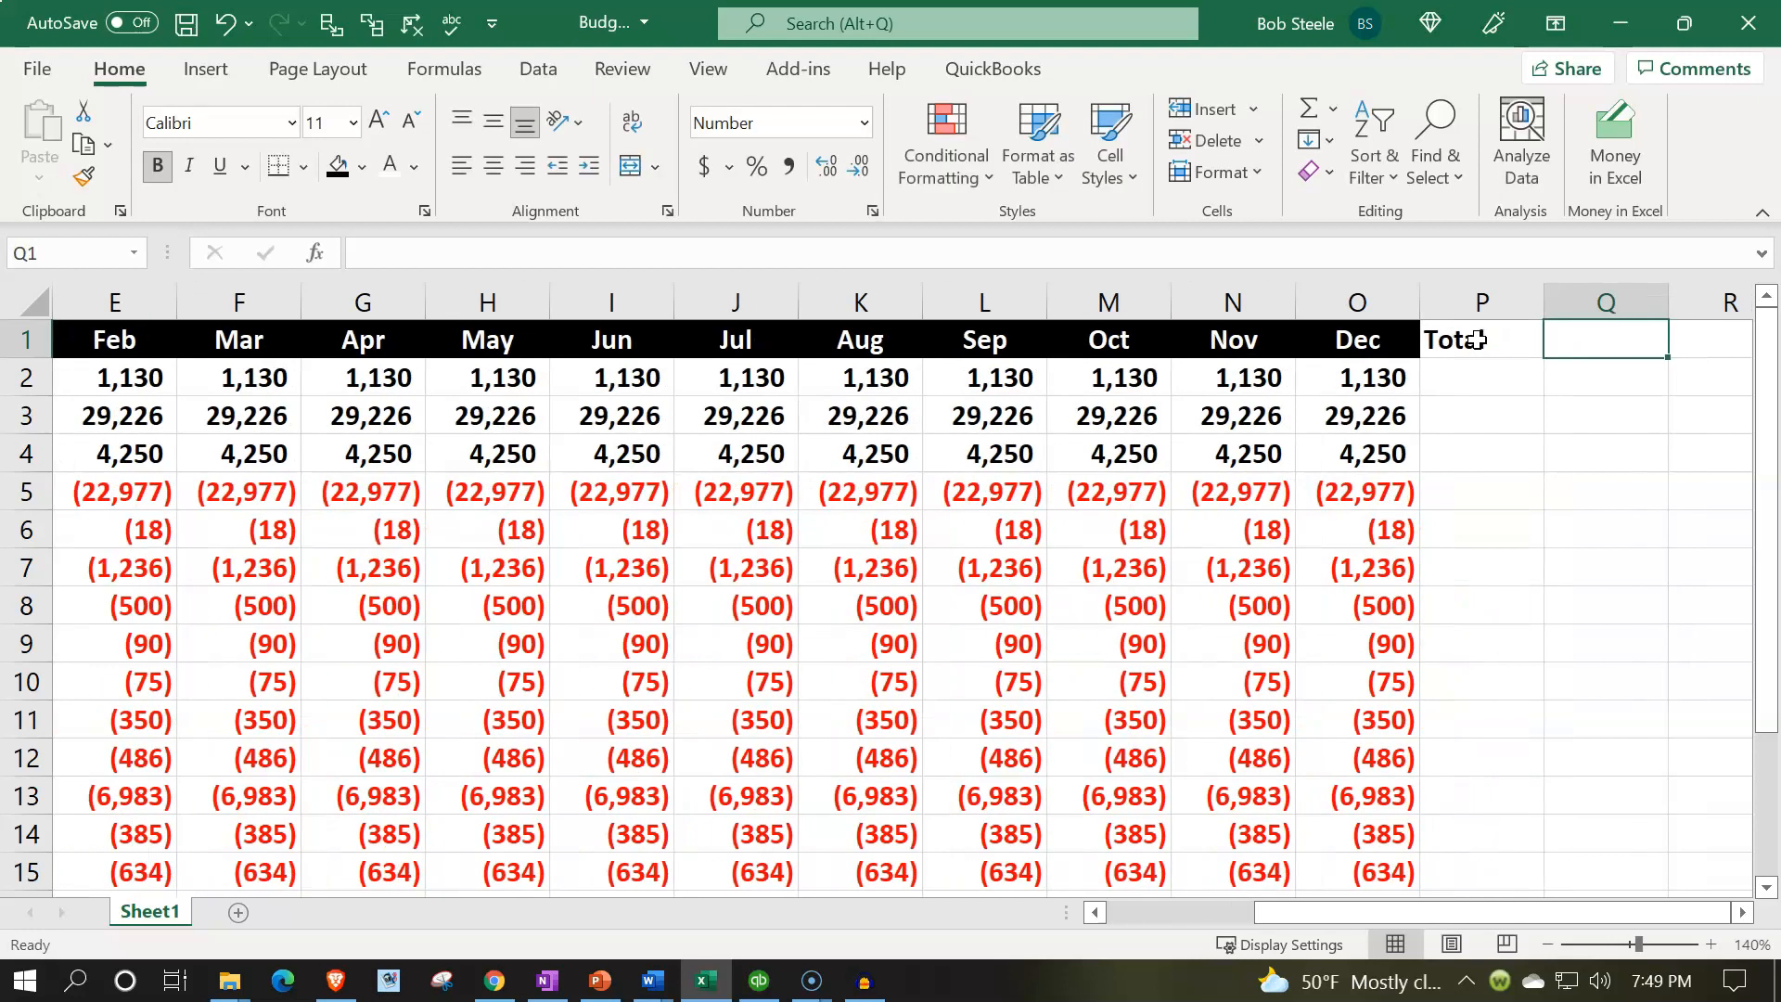
pyautogui.press('Return')
# Total the twelve months of Equipment Rental Income in P2 with the formula =SUM(D2:O2)
pyautogui.write('=')
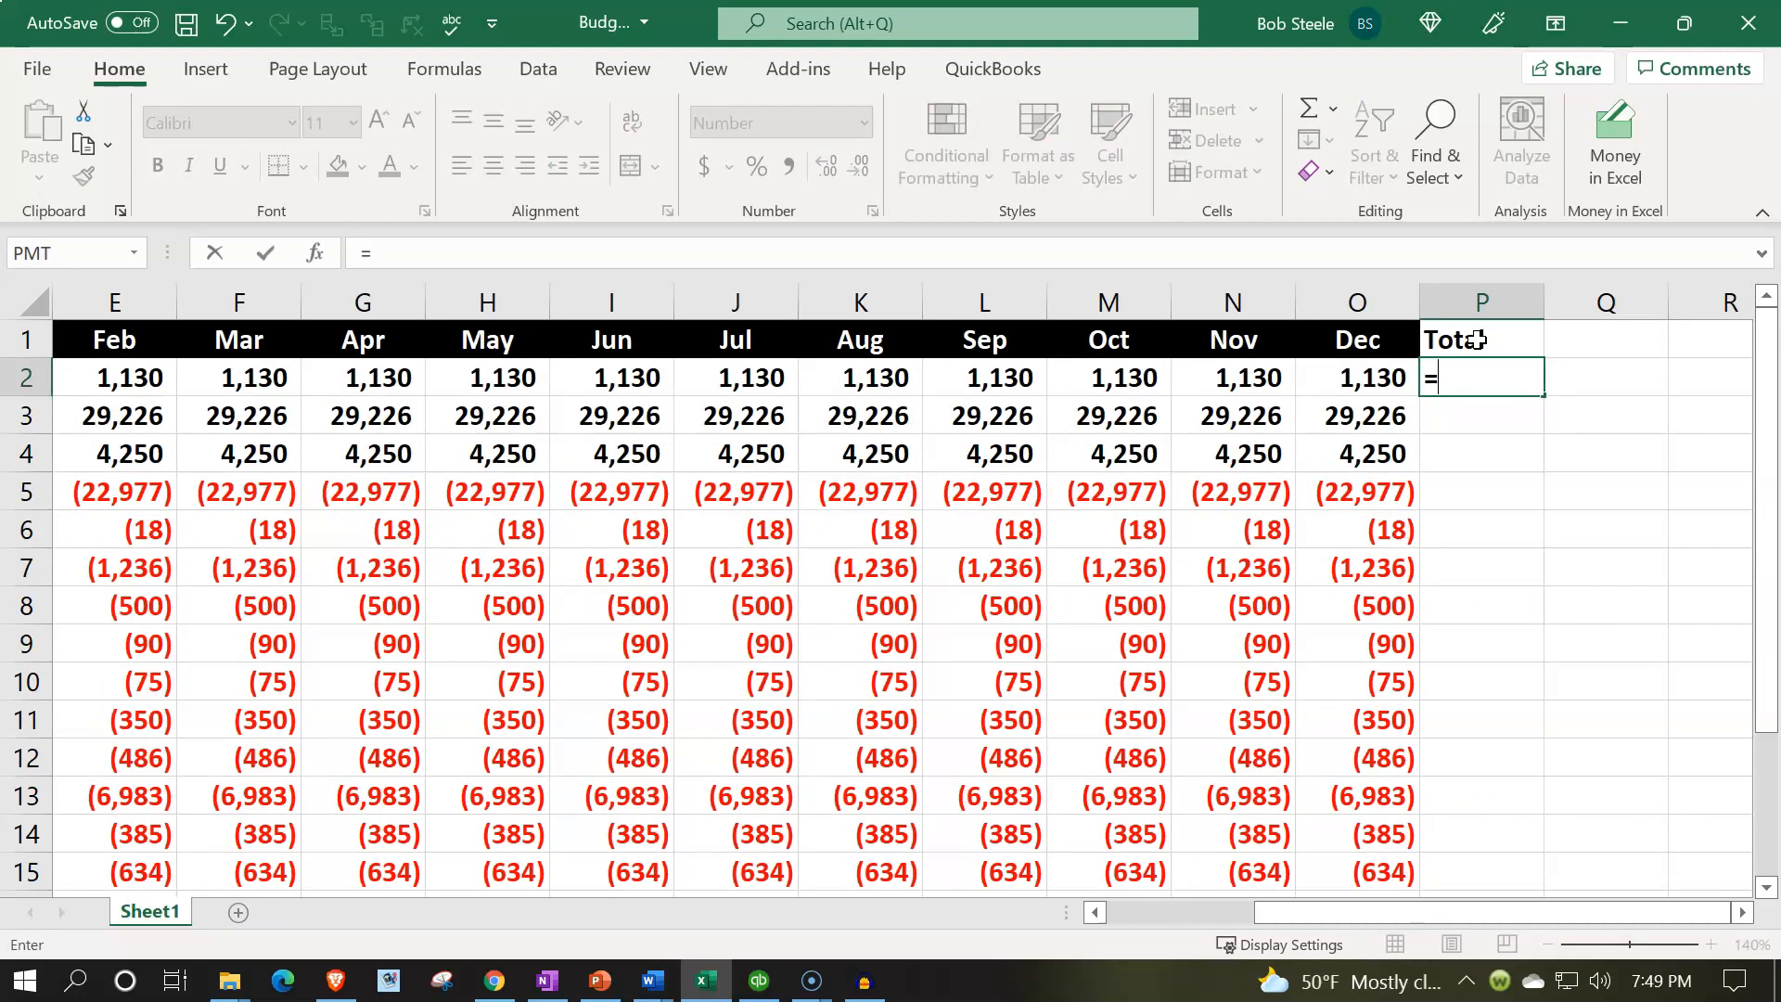
pyautogui.write('sum)')
pyautogui.press('BackSpace')
pyautogui.write('(')
pyautogui.press('Left')
pyautogui.hotkey('shift', 'Left')
pyautogui.hotkey('shift', 'Left')
pyautogui.hotkey('shift', 'Left')
pyautogui.hotkey('shift', 'Left')
pyautogui.hotkey('shift', 'Left')
pyautogui.hotkey('shift', 'Left')
pyautogui.hotkey('shift', 'Left')
pyautogui.hotkey('shift', 'Left')
pyautogui.hotkey('shift', 'Left')
pyautogui.hotkey('shift', 'Left')
pyautogui.hotkey('shift', 'Left')
pyautogui.hotkey('shift', 'Left')
pyautogui.hotkey('shift', 'Left')
pyautogui.hotkey('shift', 'Left')
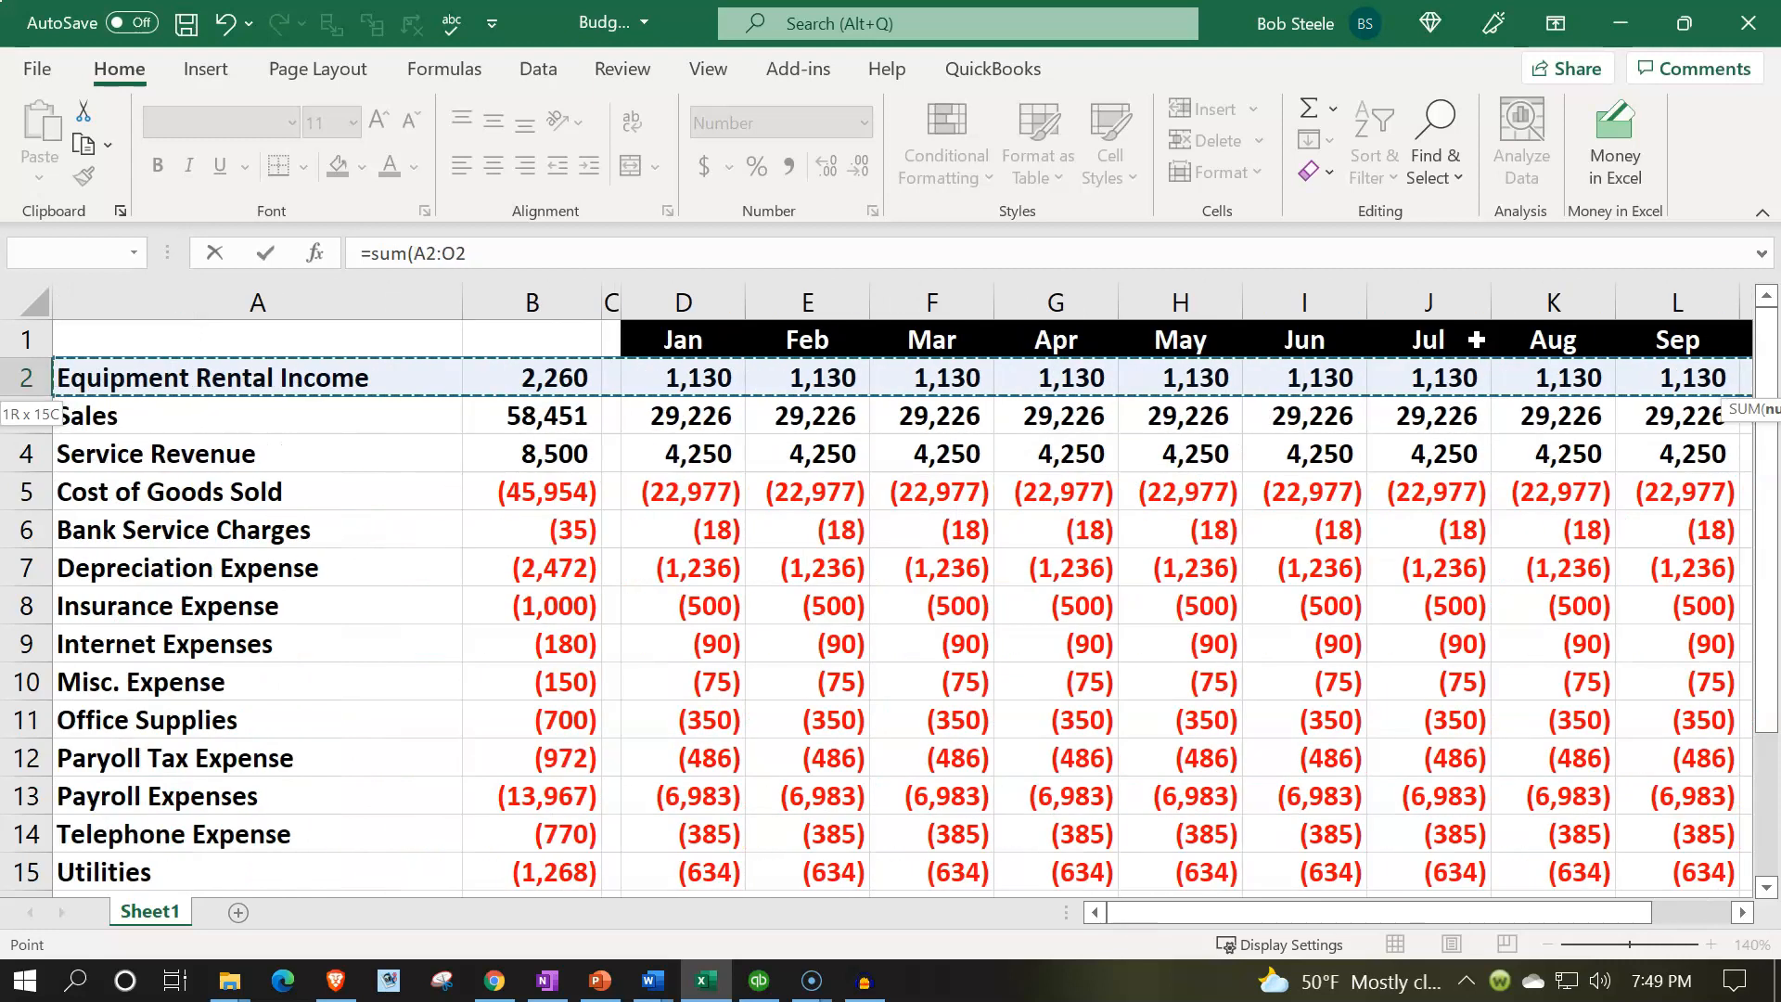
pyautogui.hotkey('shift', 'Right')
pyautogui.hotkey('shift', 'Right')
pyautogui.hotkey('shift', 'Right')
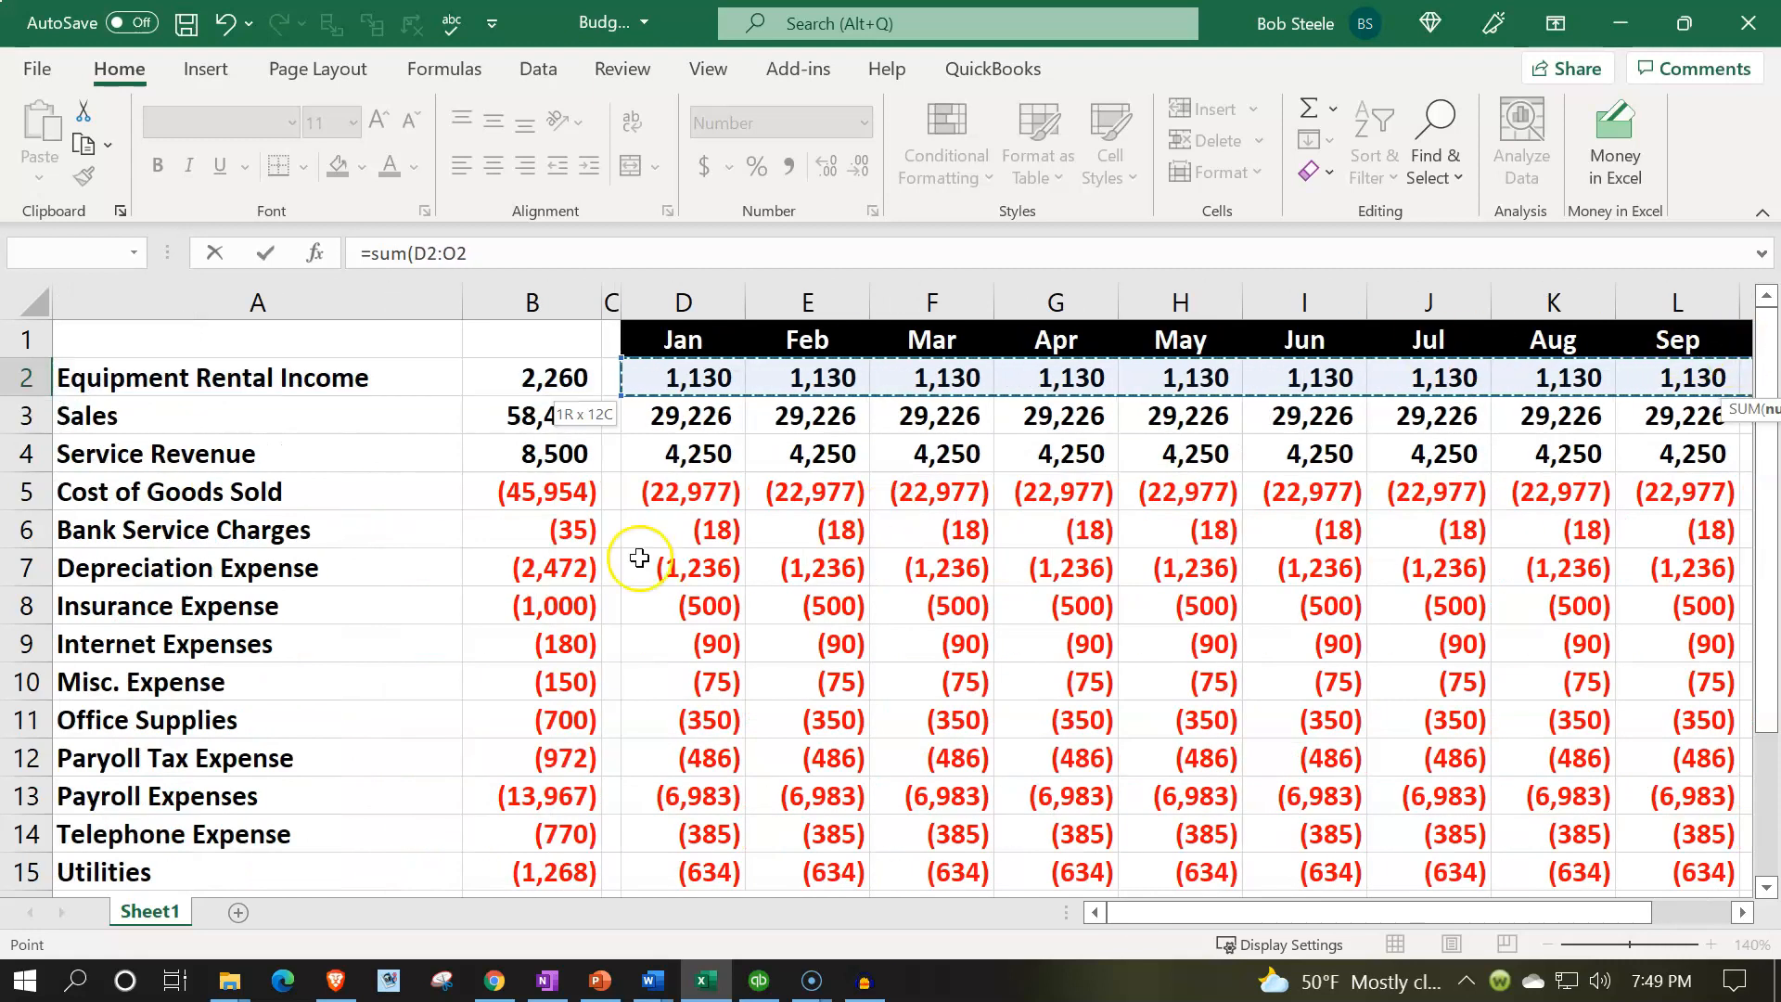
pyautogui.press('Return')
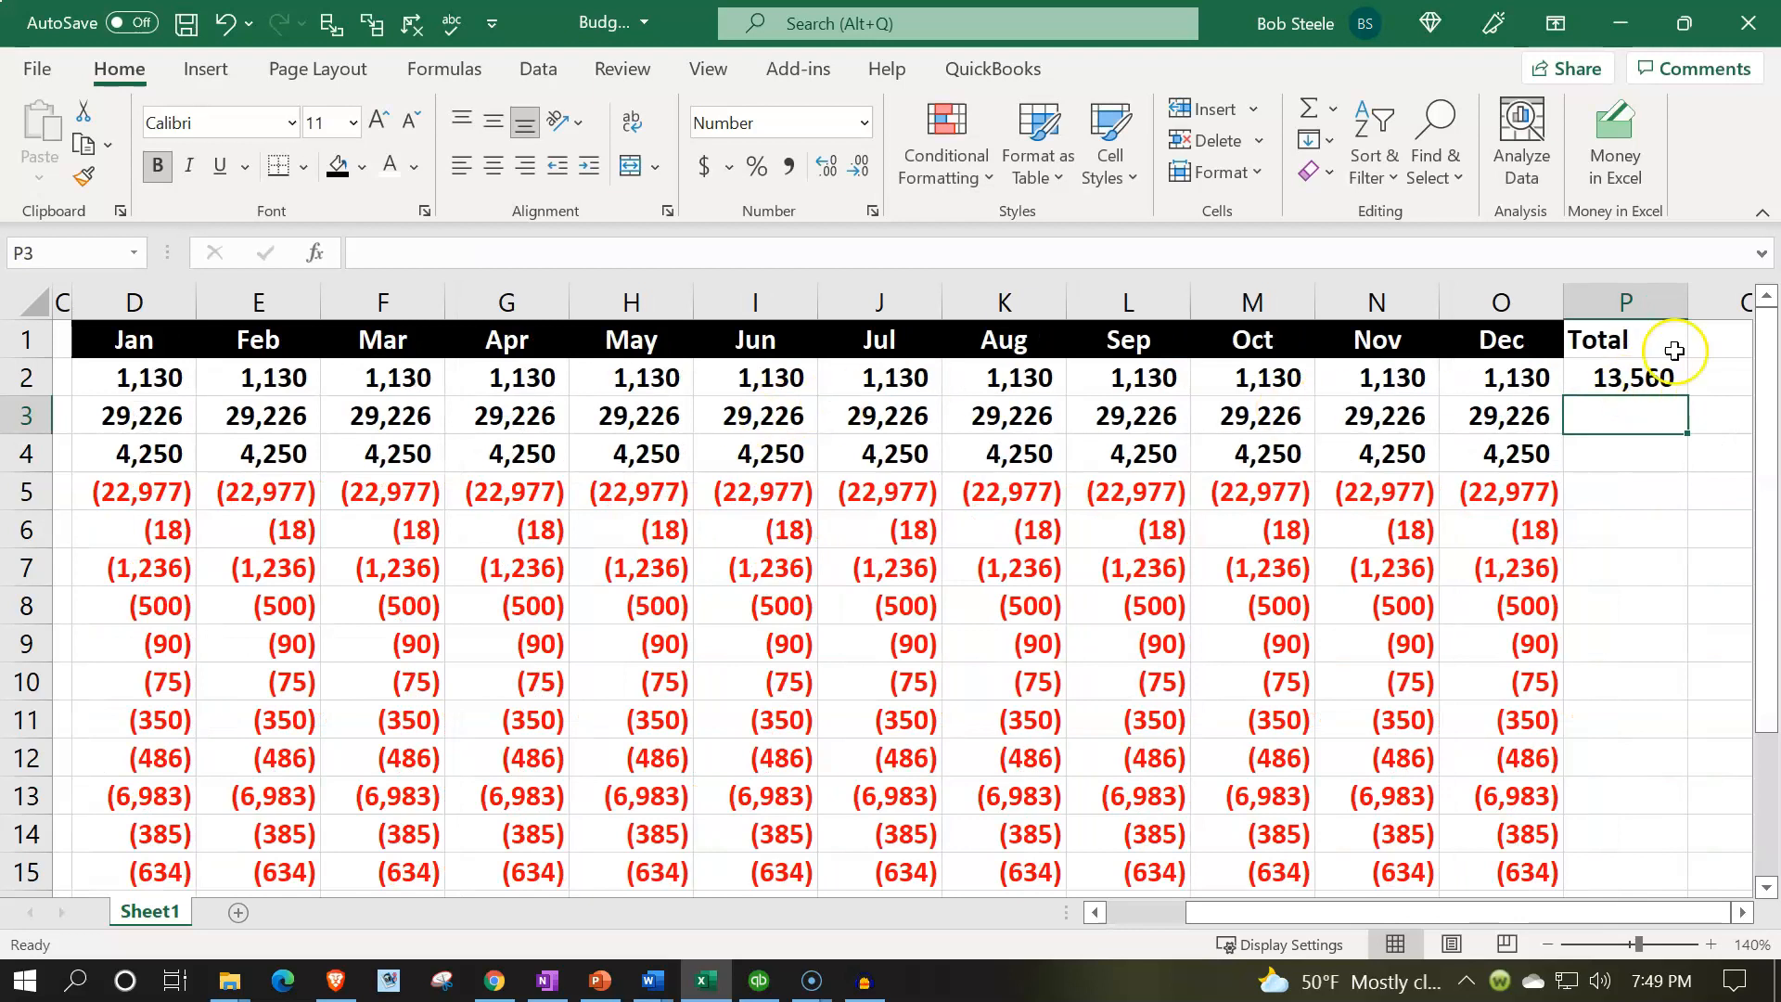
# Copy the annual total formula from P2 down column P through Interest Expense in row 17
pyautogui.click(1675, 382)
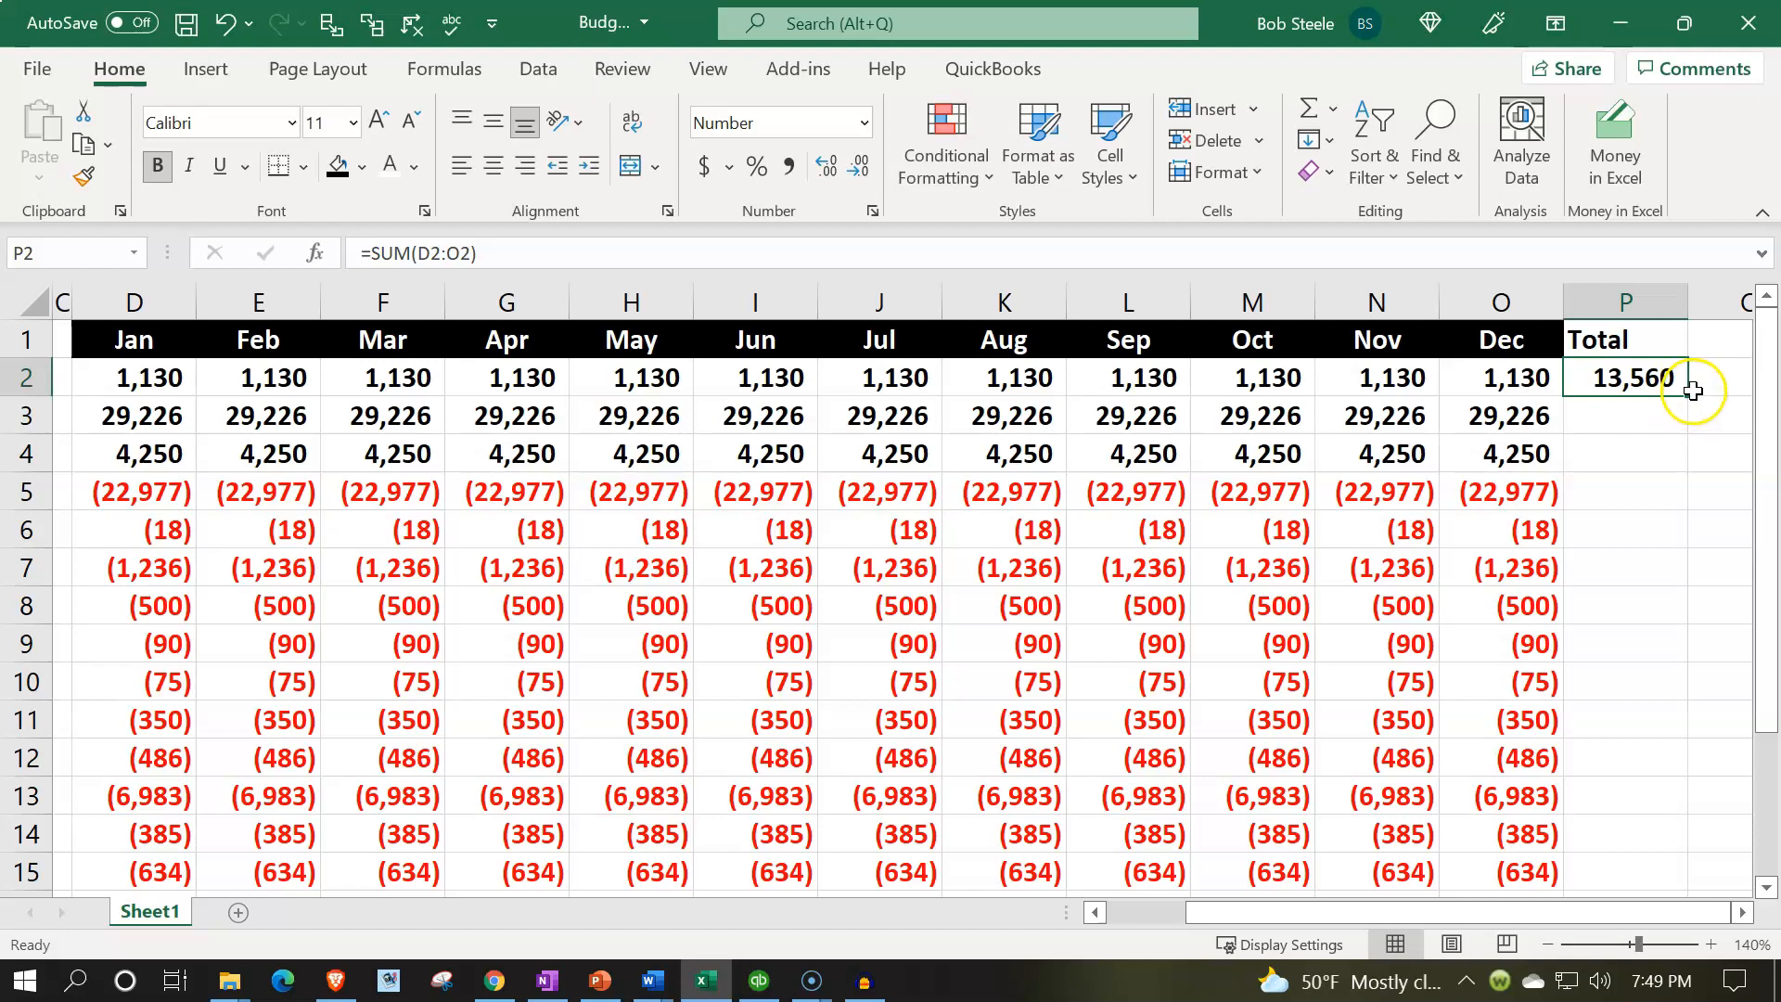
pyautogui.moveTo(1686, 398); pyautogui.dragTo(1681, 840)
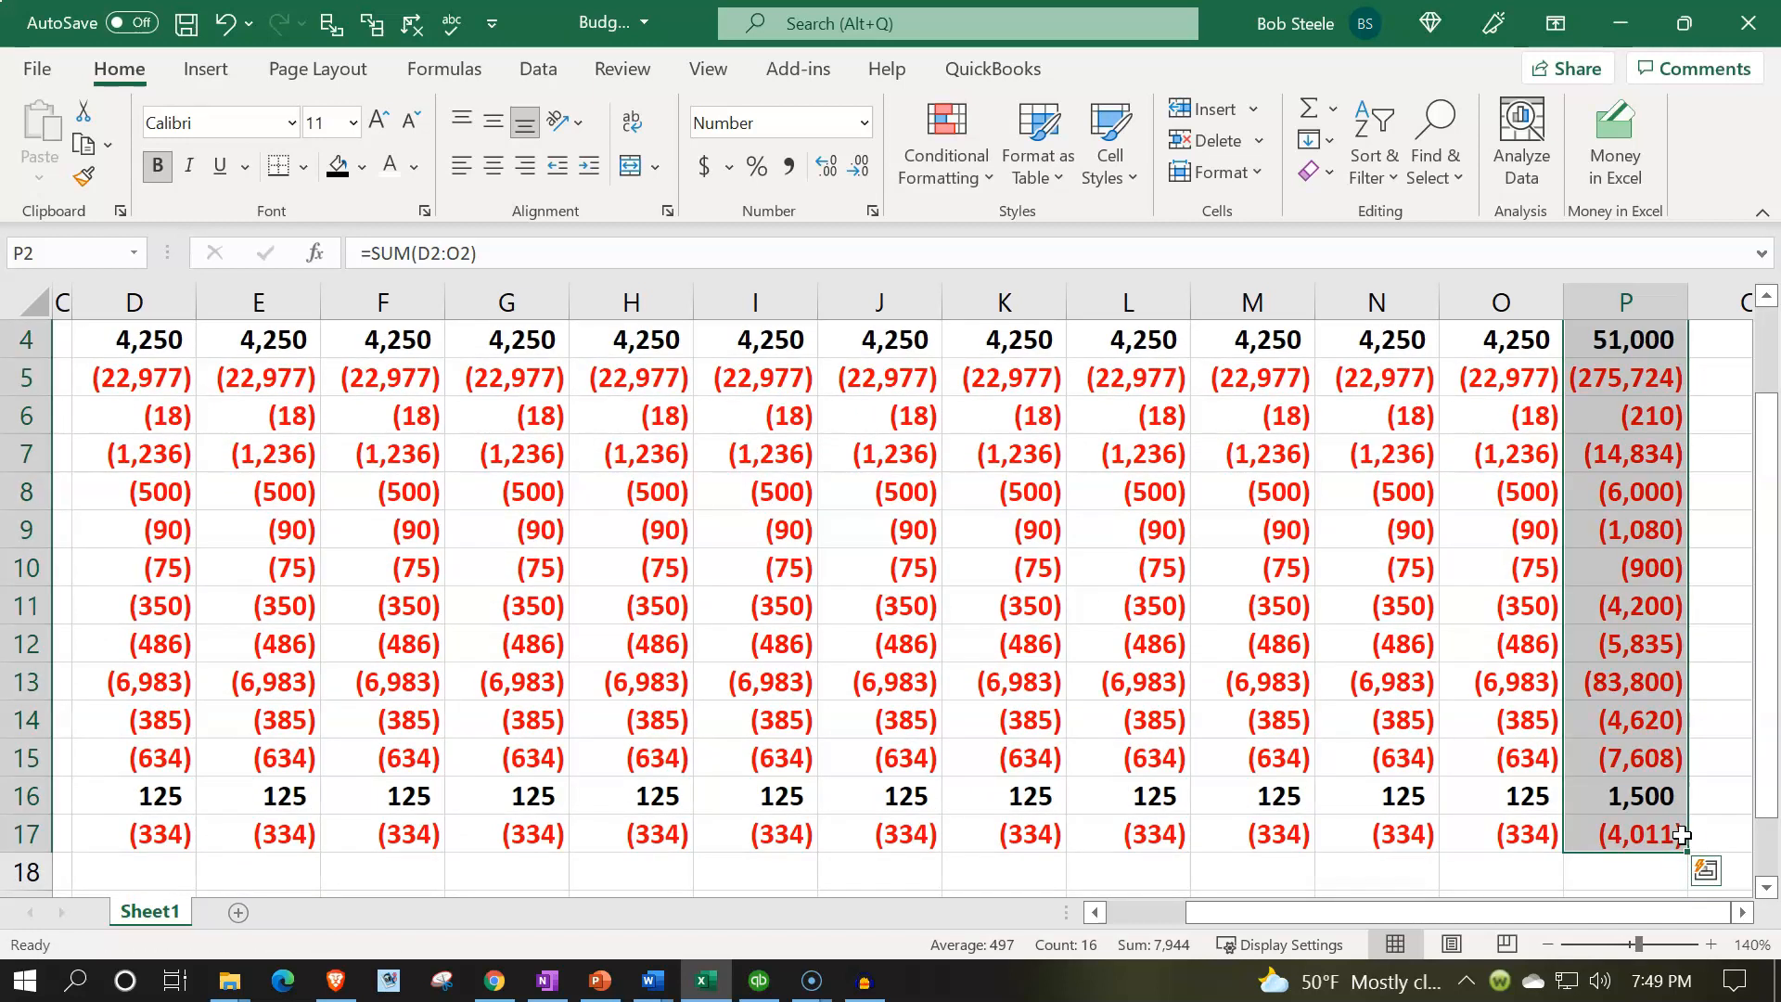
pyautogui.scroll(1, 1679, 650)
# Copy the formatting of the Dec heading in O1 to the Total heading in P1
pyautogui.click(1502, 345)
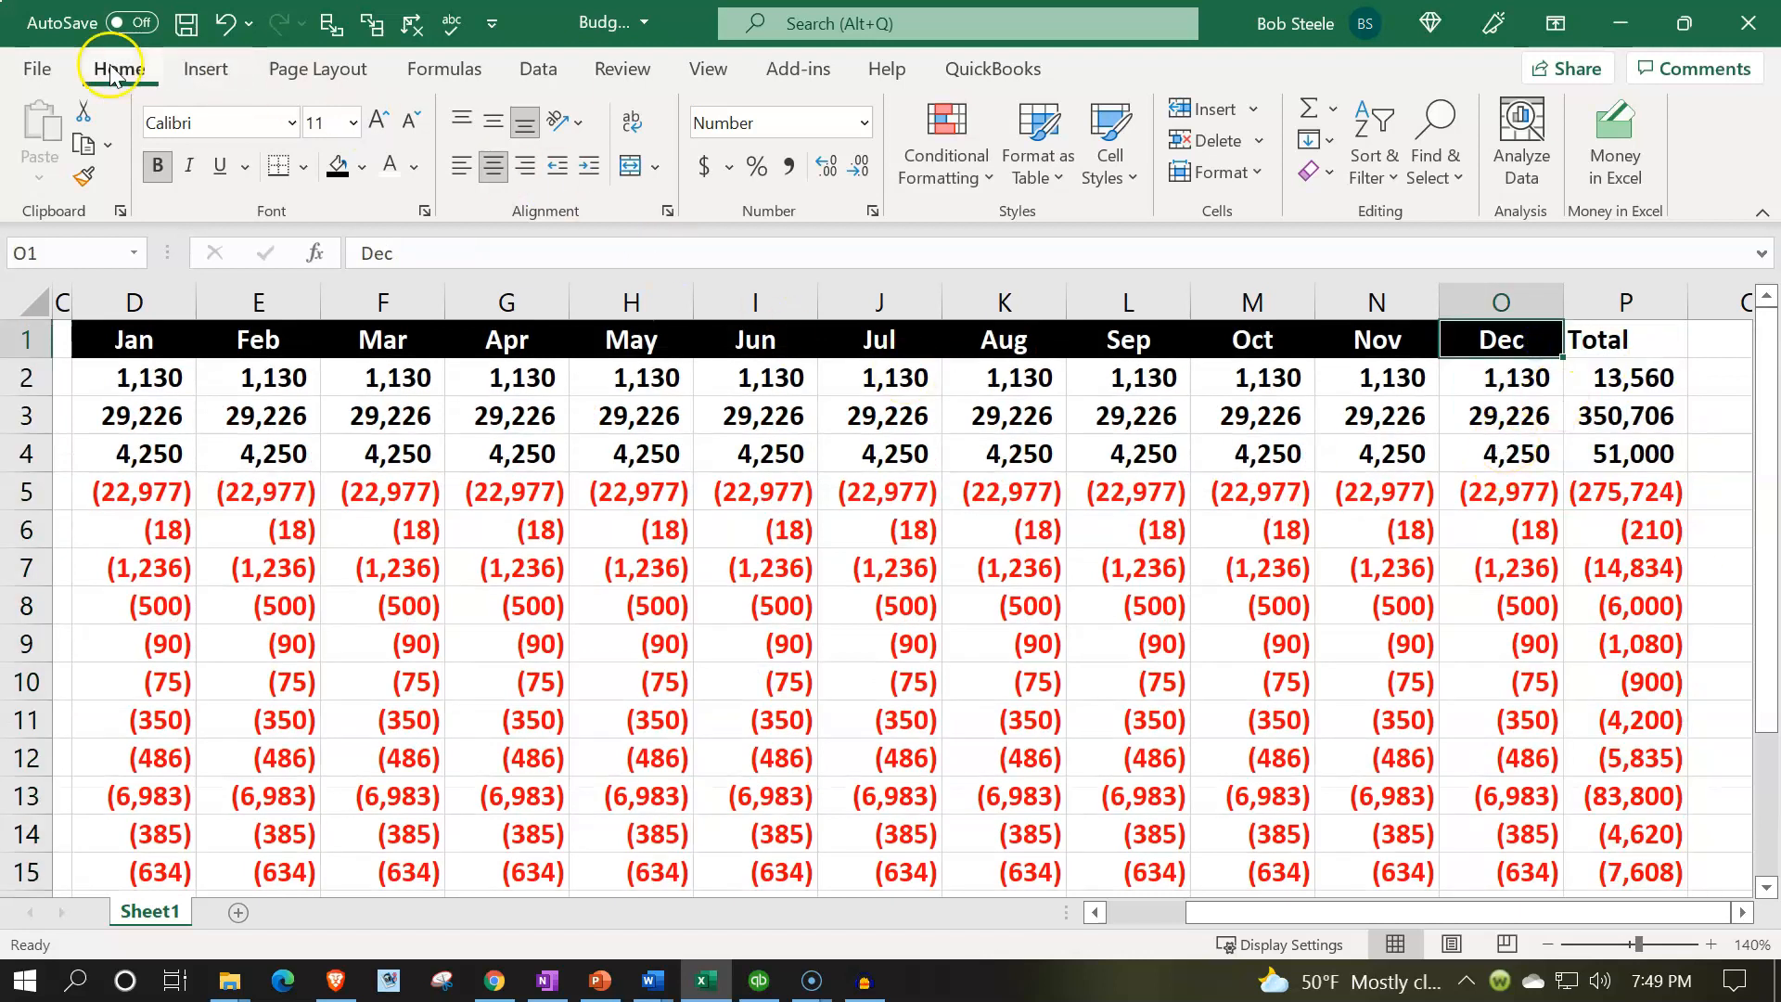
pyautogui.click(83, 177)
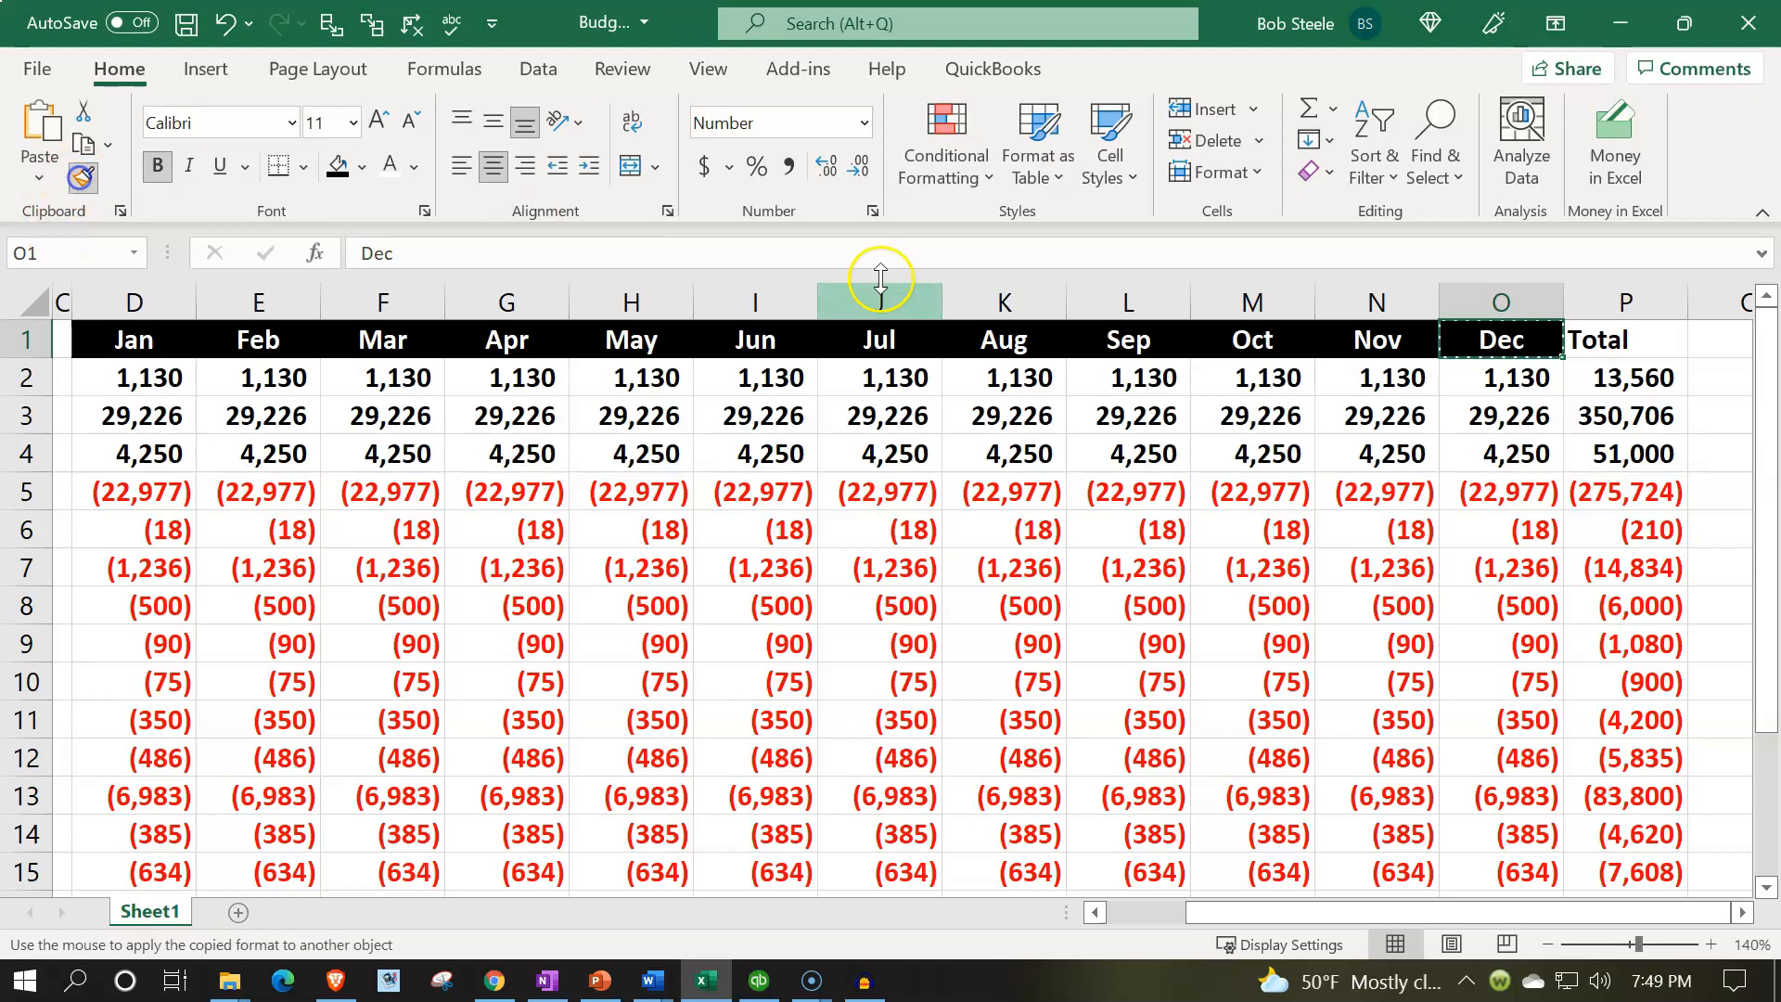
pyautogui.click(1629, 341)
# Calculate net income in row 18 from January through the Total column, using =SUM(D2:D17) in D18
pyautogui.scroll(-2, 1606, 469)
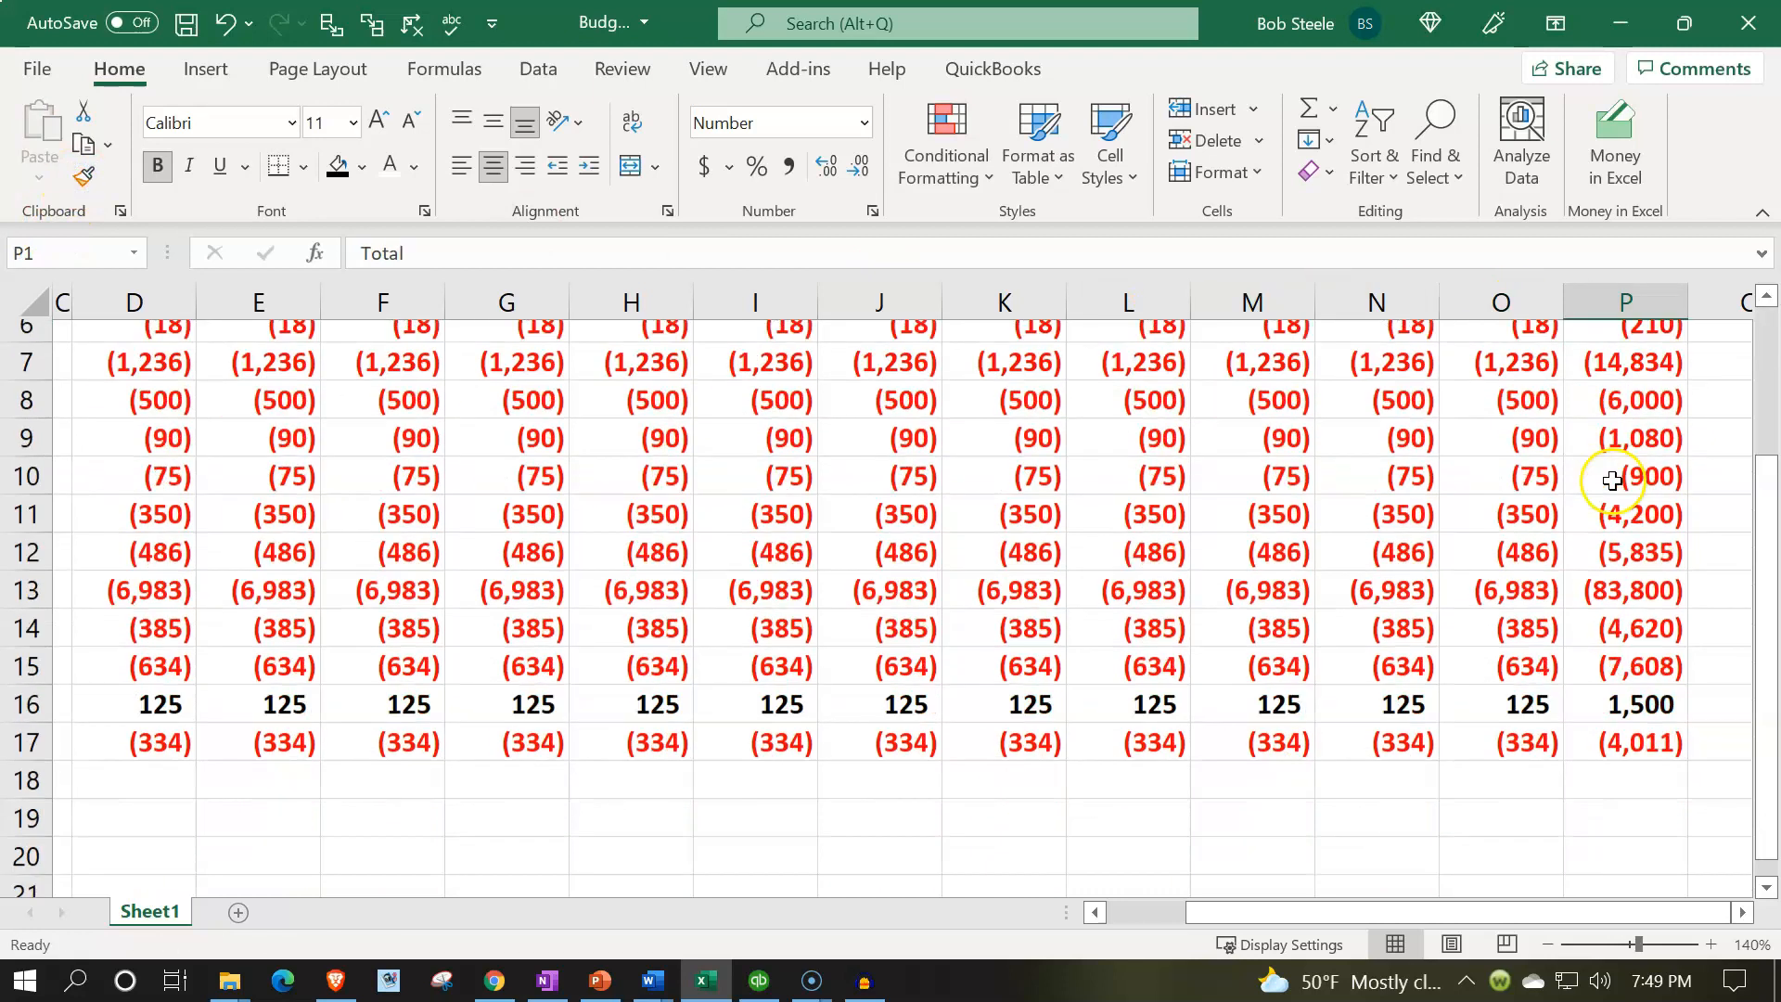
pyautogui.click(1643, 778)
pyautogui.press('Left')
pyautogui.press('Left')
pyautogui.press('Left')
pyautogui.press('Left')
pyautogui.press('Left')
pyautogui.press('Left')
pyautogui.press('Left')
pyautogui.press('Left')
pyautogui.press('Left')
pyautogui.press('Left')
pyautogui.press('Left')
pyautogui.press('Left')
pyautogui.press('Left')
pyautogui.press('Left')
pyautogui.press('Left')
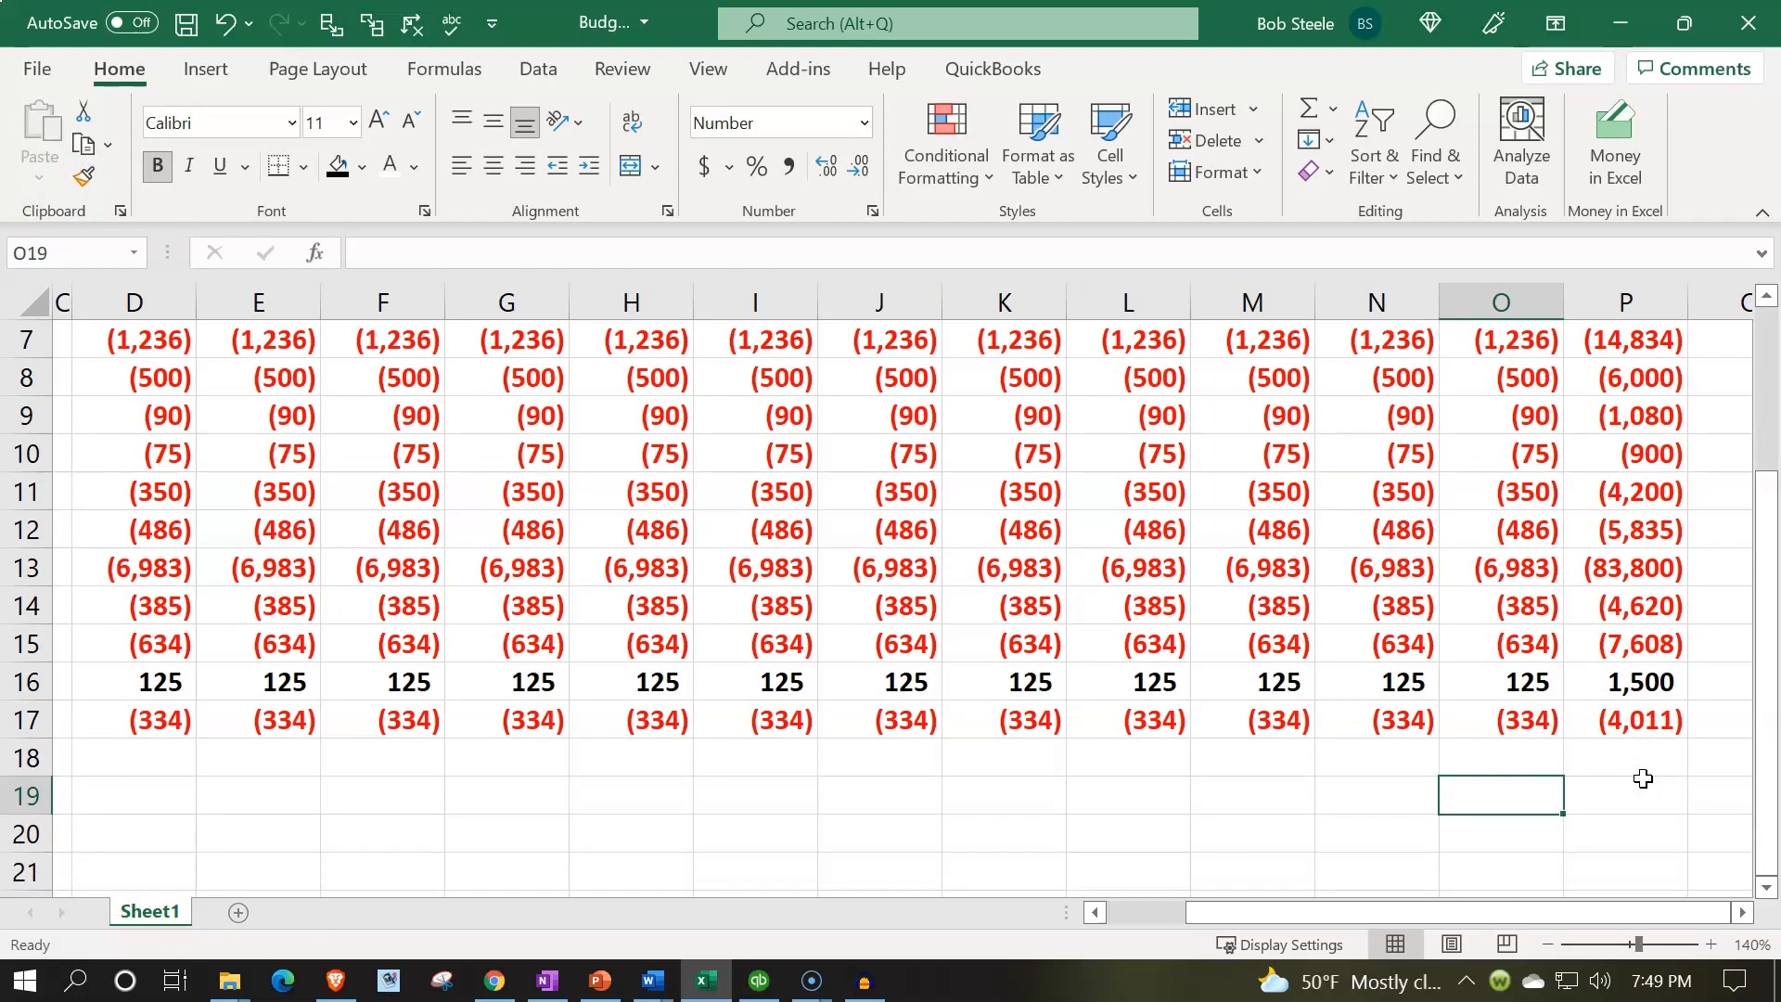
pyautogui.press('Right')
pyautogui.press('Up')
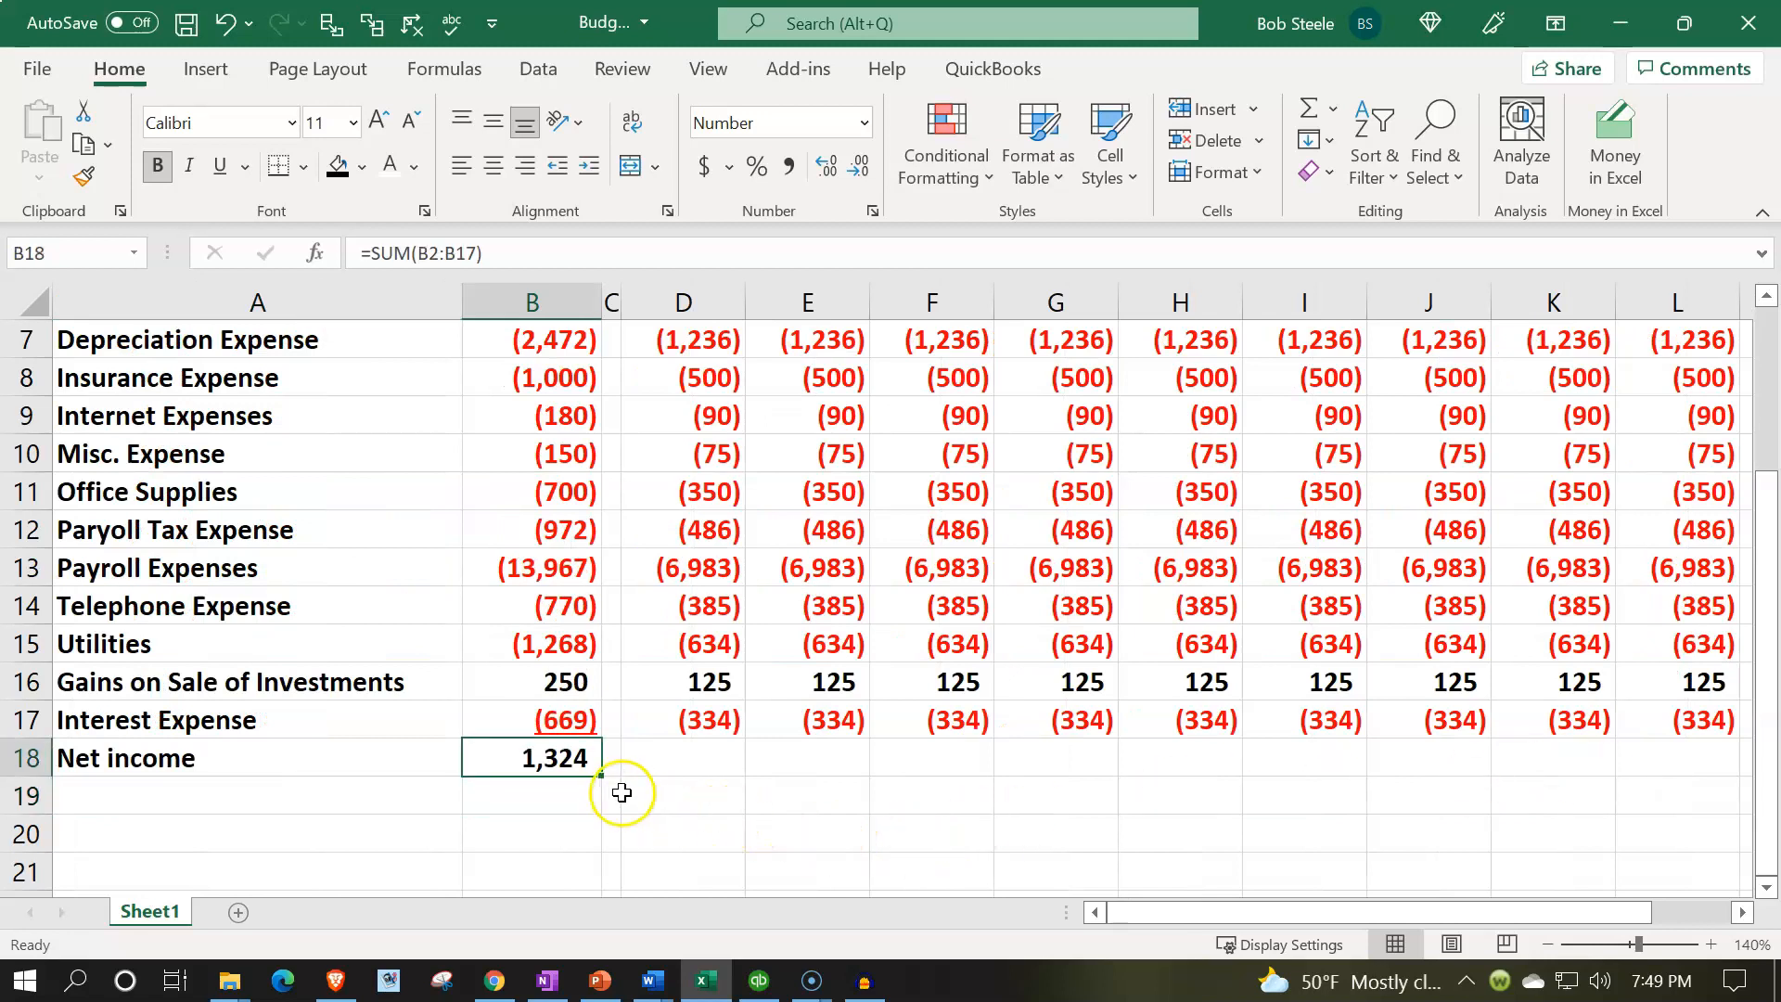
pyautogui.click(678, 761)
pyautogui.write('=sum(')
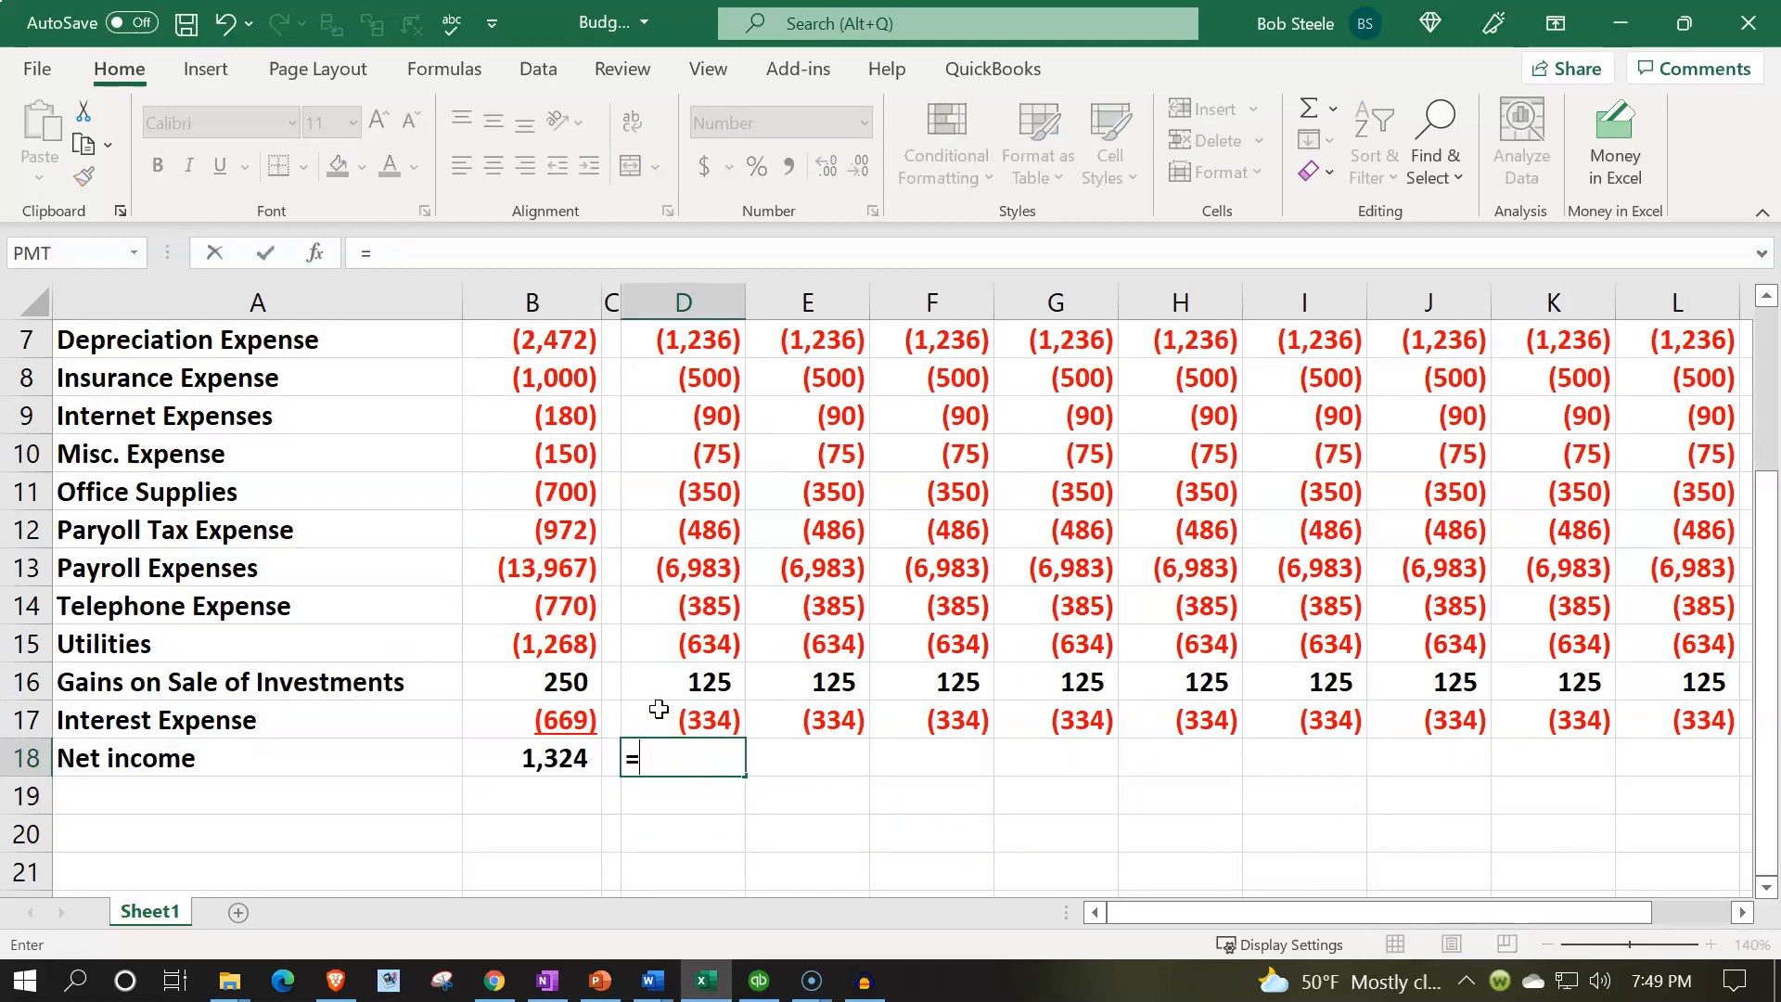
pyautogui.press('Up')
pyautogui.hotkey('shift', 'Up')
pyautogui.hotkey('shift', 'Up')
pyautogui.hotkey('shift', 'Up')
pyautogui.hotkey('shift', 'Up')
pyautogui.hotkey('shift', 'Up')
pyautogui.hotkey('shift', 'Up')
pyautogui.hotkey('shift', 'Up')
pyautogui.hotkey('shift', 'Up')
pyautogui.hotkey('shift', 'Up')
pyautogui.hotkey('shift', 'Up')
pyautogui.hotkey('shift', 'Up')
pyautogui.hotkey('shift', 'Up')
pyautogui.hotkey('shift', 'Up')
pyautogui.hotkey('shift', 'Up')
pyautogui.hotkey('shift', 'Up')
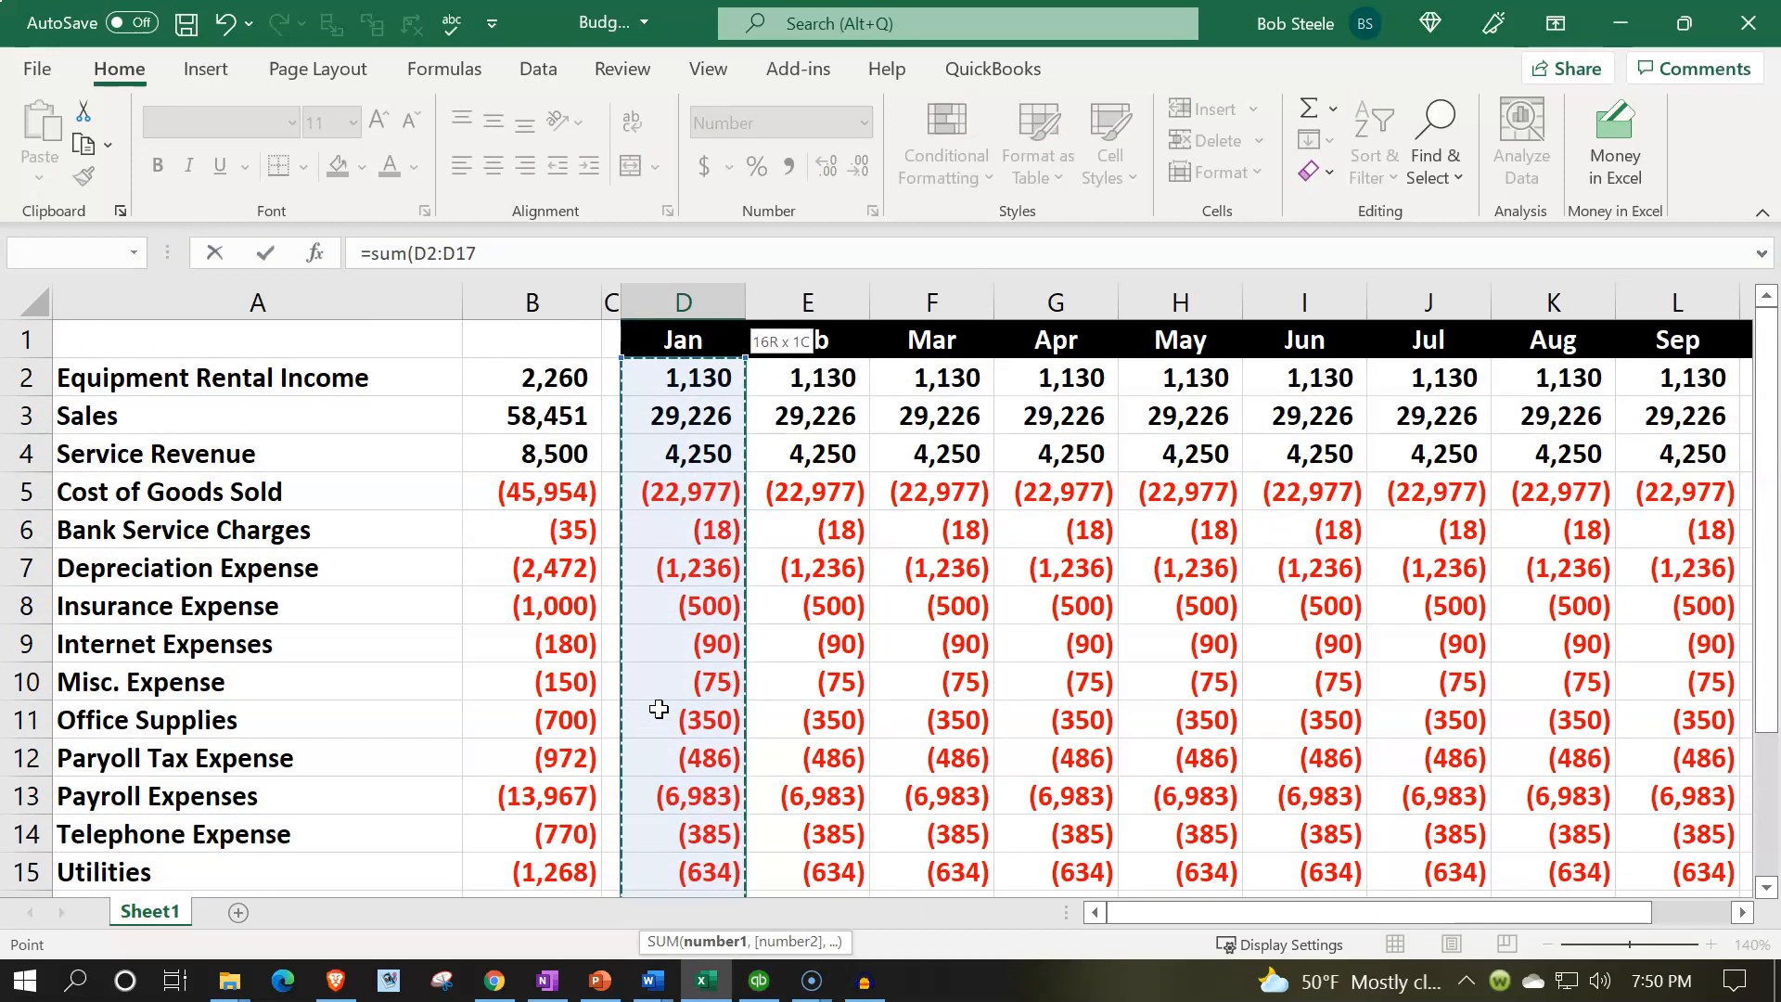
pyautogui.press('Return')
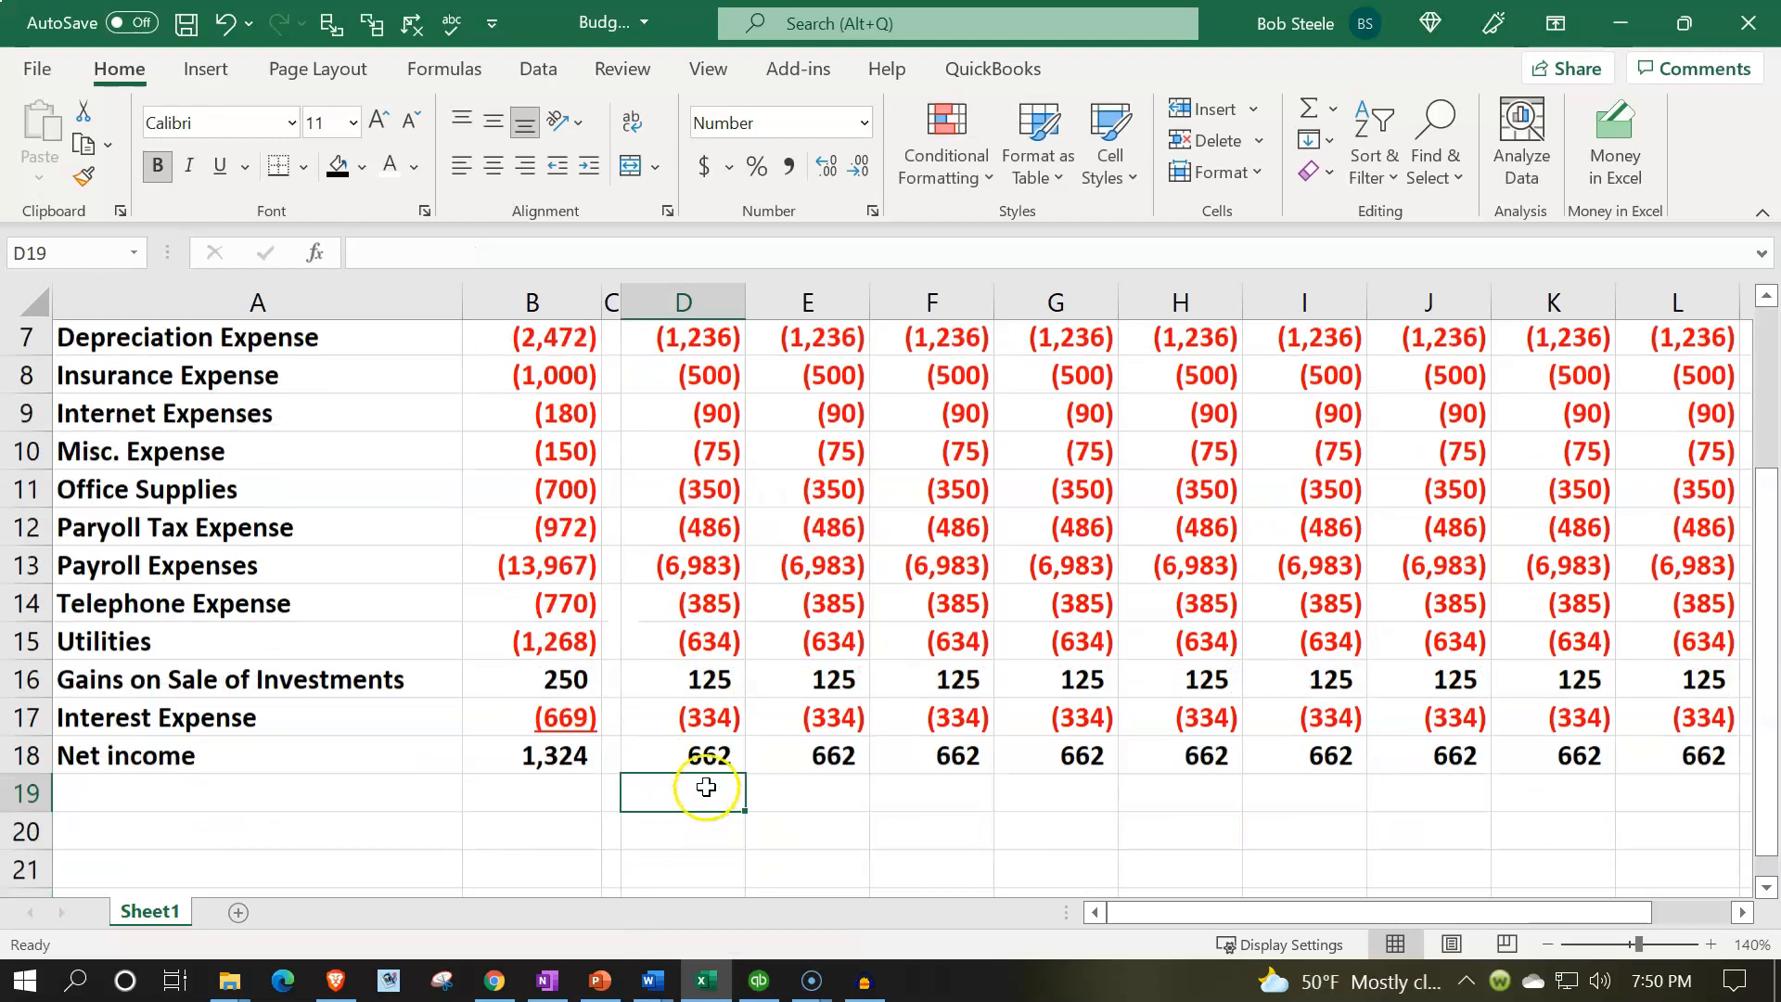
# Examine January's net income formula in D18 and the monthly net income cells beside it
pyautogui.scroll(-1, 697, 742)
pyautogui.doubleClick(702, 723)
pyautogui.press('Return')
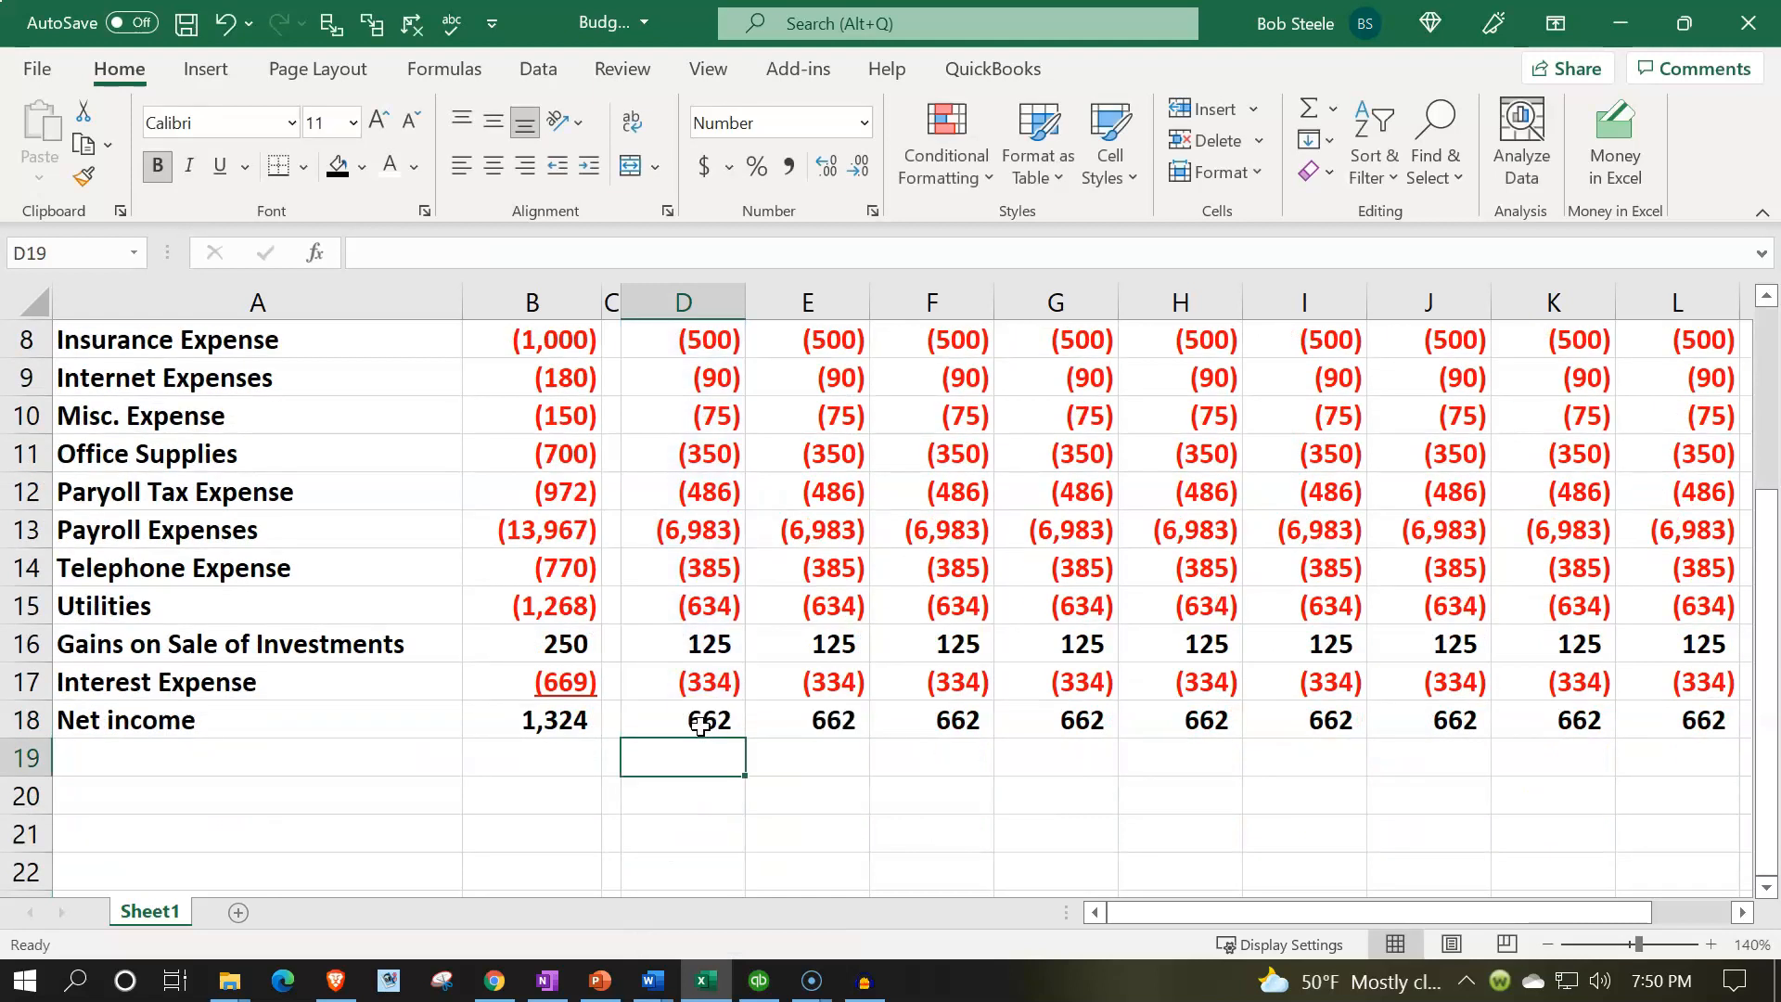
pyautogui.press('Up')
pyautogui.press('Right')
pyautogui.press('Right')
pyautogui.press('Right')
pyautogui.press('Right')
pyautogui.press('Right')
# Underline the Interest Expense amounts in D17:P17
pyautogui.moveTo(705, 680); pyautogui.dragTo(1505, 696)
pyautogui.click(223, 167)
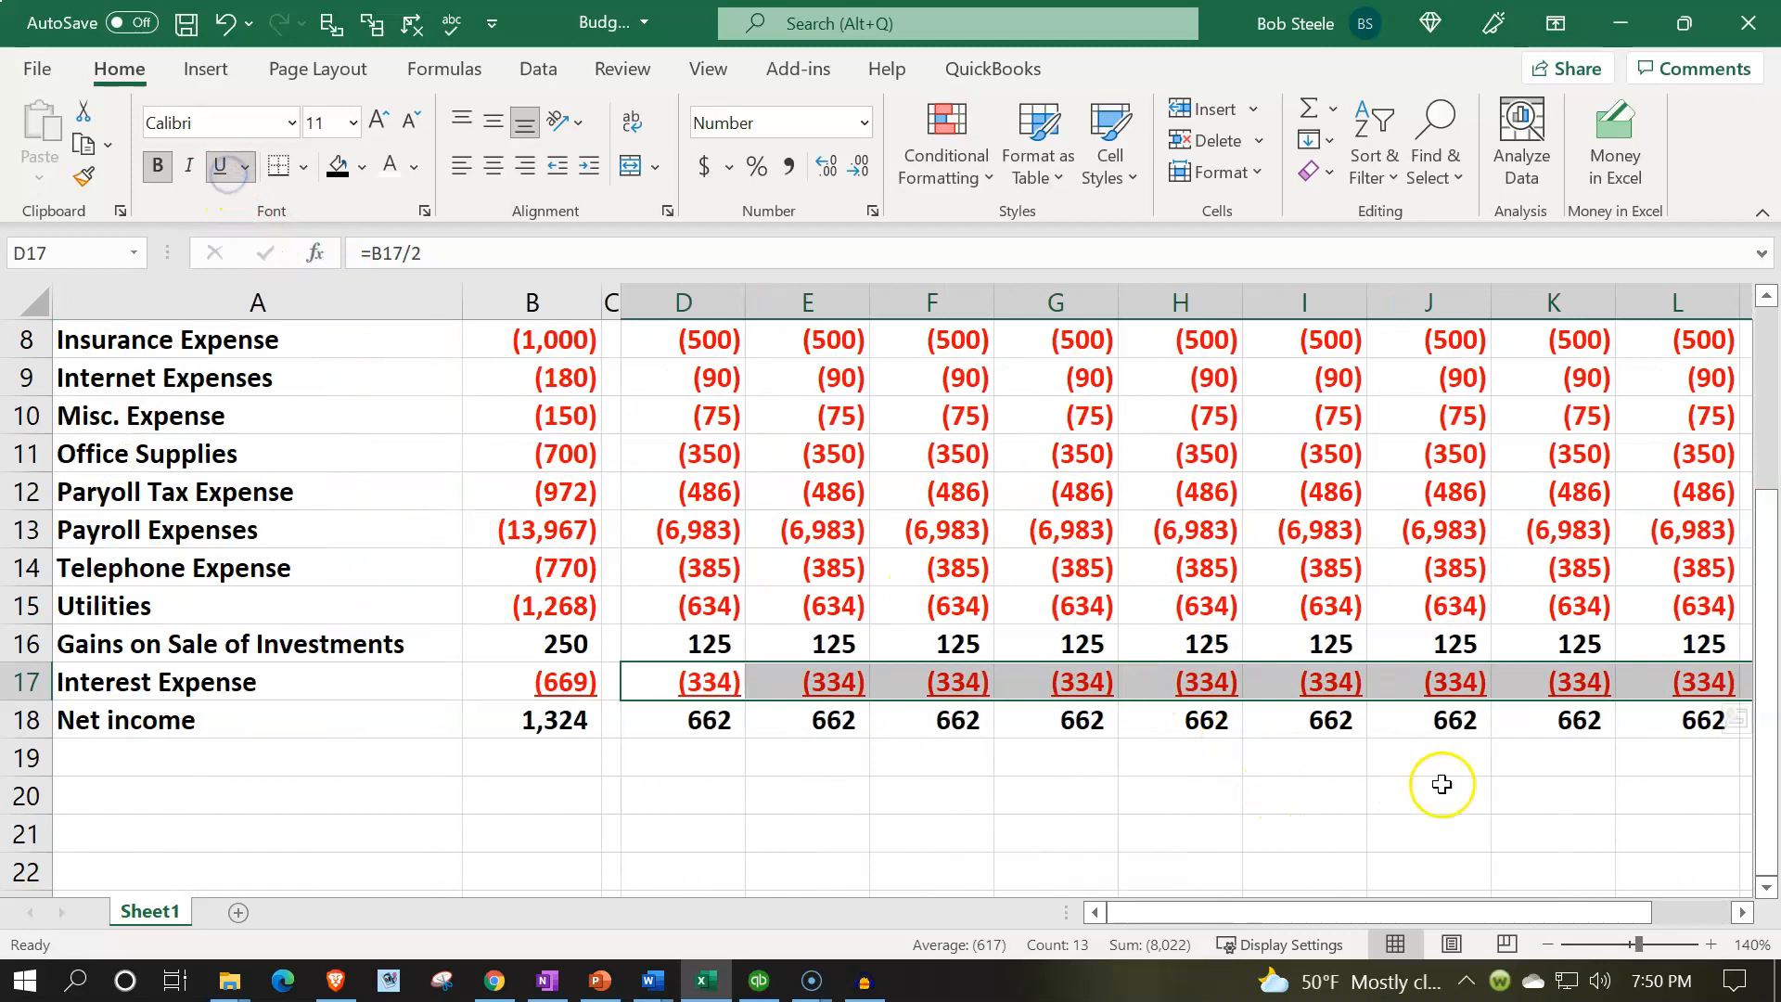
pyautogui.click(1538, 764)
# Inspect the annual net income formula in P18 and enter =SUM(P2:P17) in Q18 as a cross-check
pyautogui.press('Right')
pyautogui.press('Right')
pyautogui.press('Right')
pyautogui.press('Right')
pyautogui.press('Right')
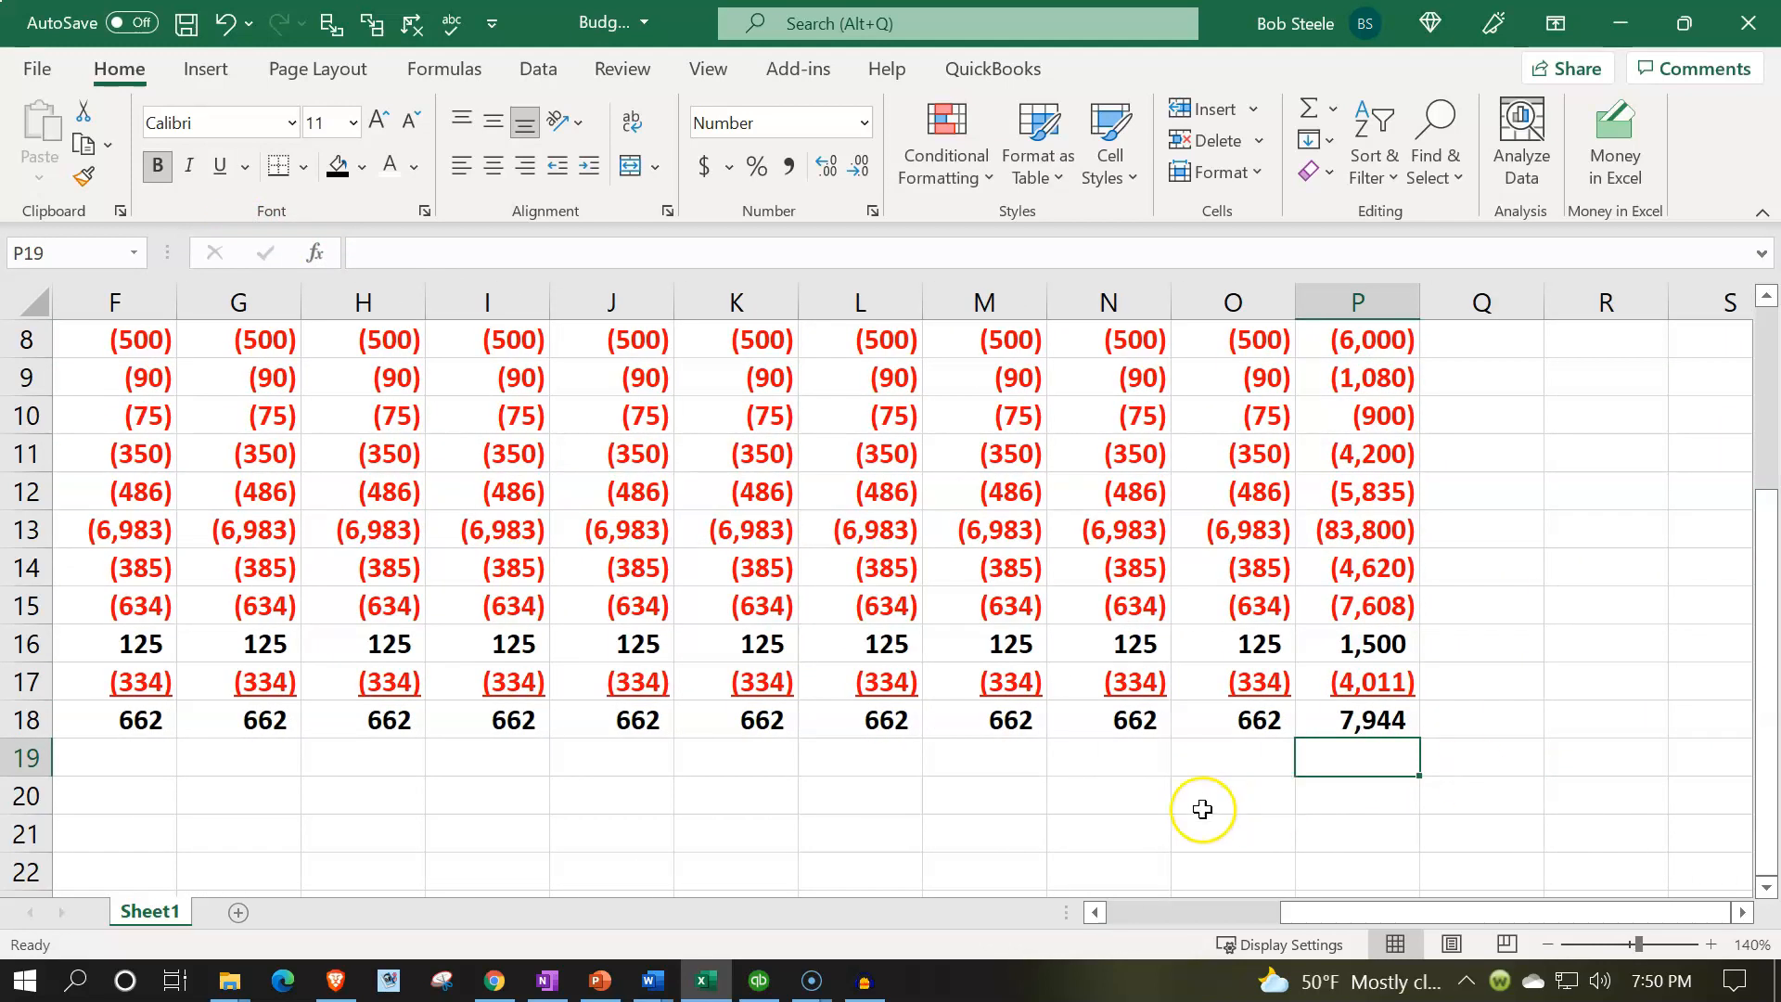
pyautogui.doubleClick(1376, 714)
pyautogui.press('Escape')
pyautogui.press('Right')
pyautogui.write('=')
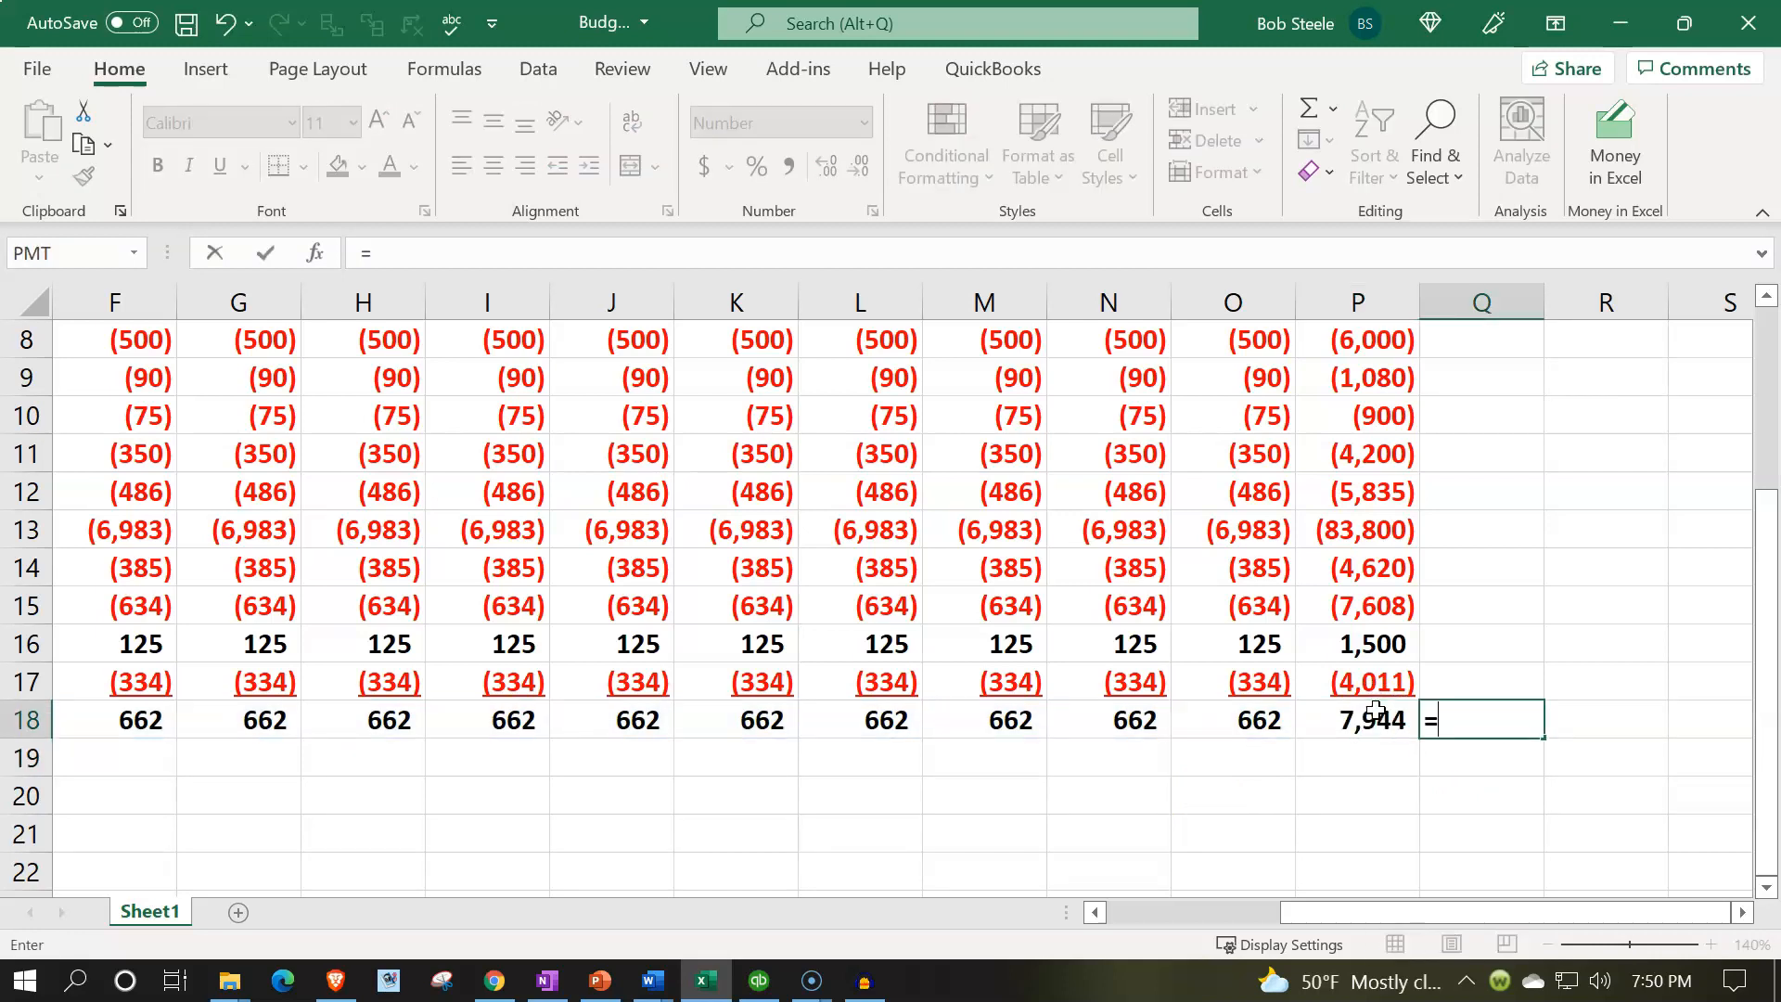
pyautogui.write('sum(')
pyautogui.press('Left')
pyautogui.press('Up')
pyautogui.hotkey('shift', 'Up')
pyautogui.hotkey('shift', 'Up')
pyautogui.hotkey('shift', 'Up')
pyautogui.hotkey('shift', 'Up')
pyautogui.hotkey('shift', 'Up')
pyautogui.hotkey('shift', 'Up')
pyautogui.hotkey('shift', 'Up')
pyautogui.hotkey('shift', 'Up')
pyautogui.hotkey('shift', 'Up')
pyautogui.hotkey('shift', 'Up')
pyautogui.hotkey('shift', 'Up')
pyautogui.hotkey('shift', 'Up')
pyautogui.hotkey('shift', 'Up')
pyautogui.hotkey('shift', 'Up')
pyautogui.hotkey('shift', 'Up')
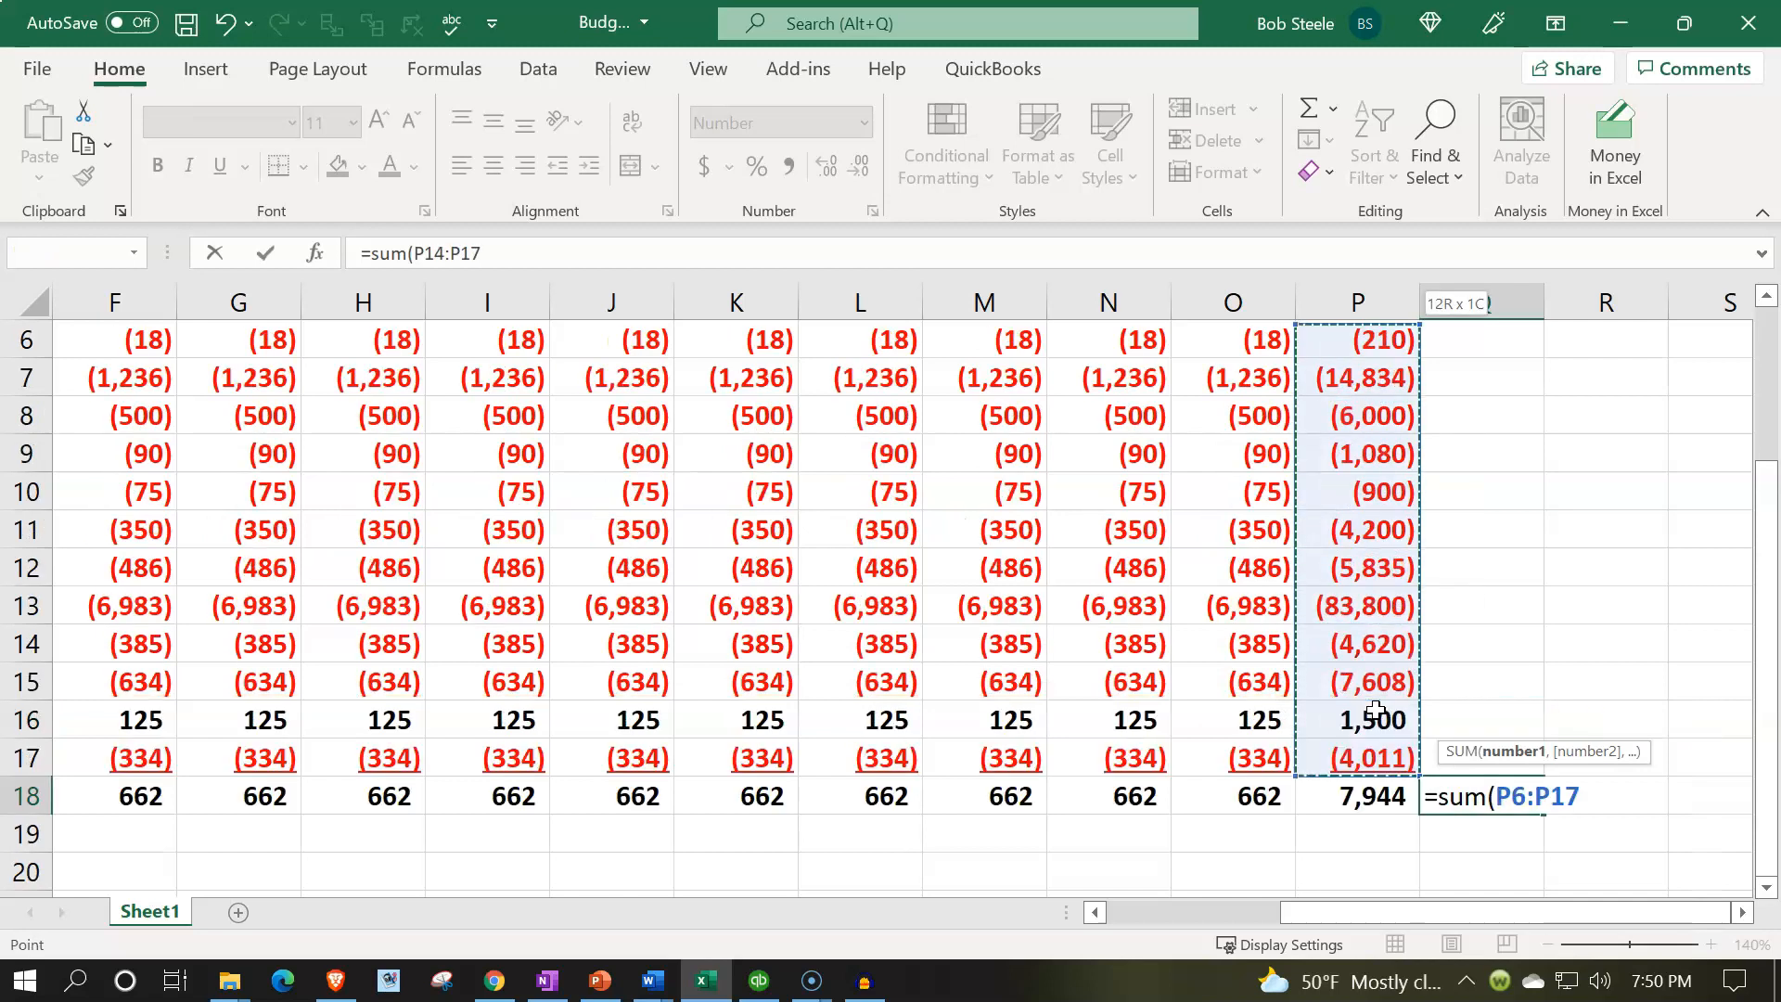
pyautogui.hotkey('shift', 'Up')
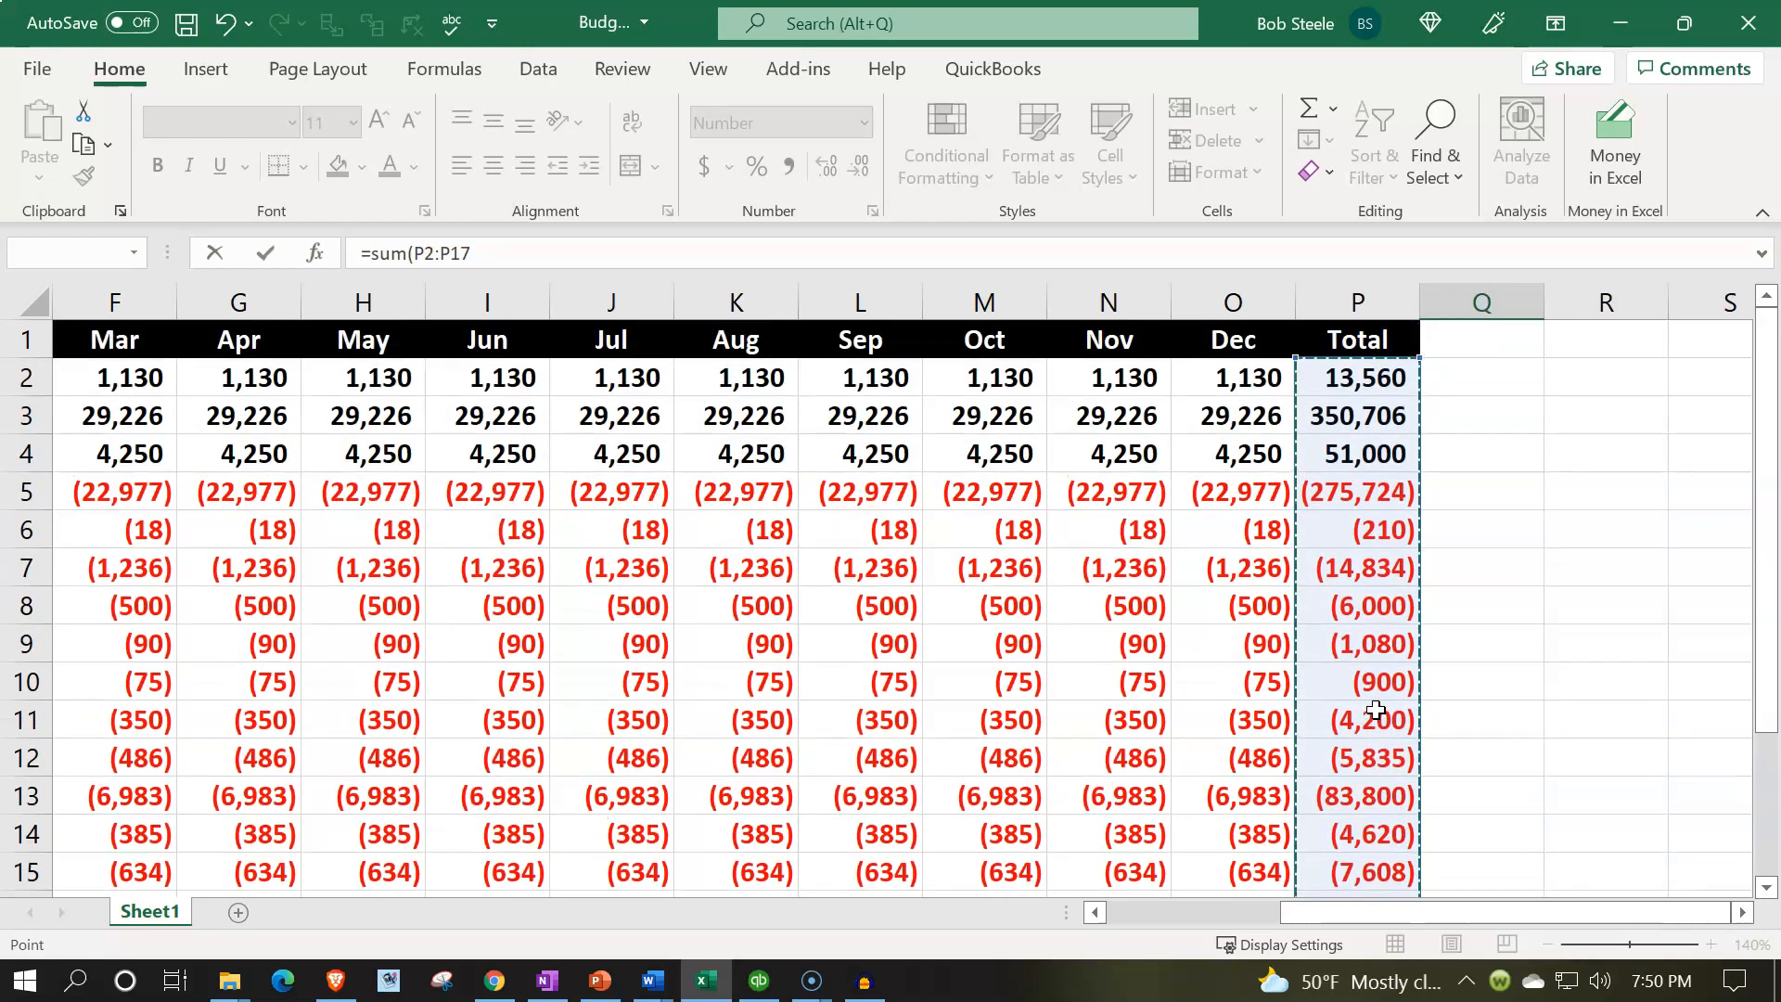
pyautogui.press('Return')
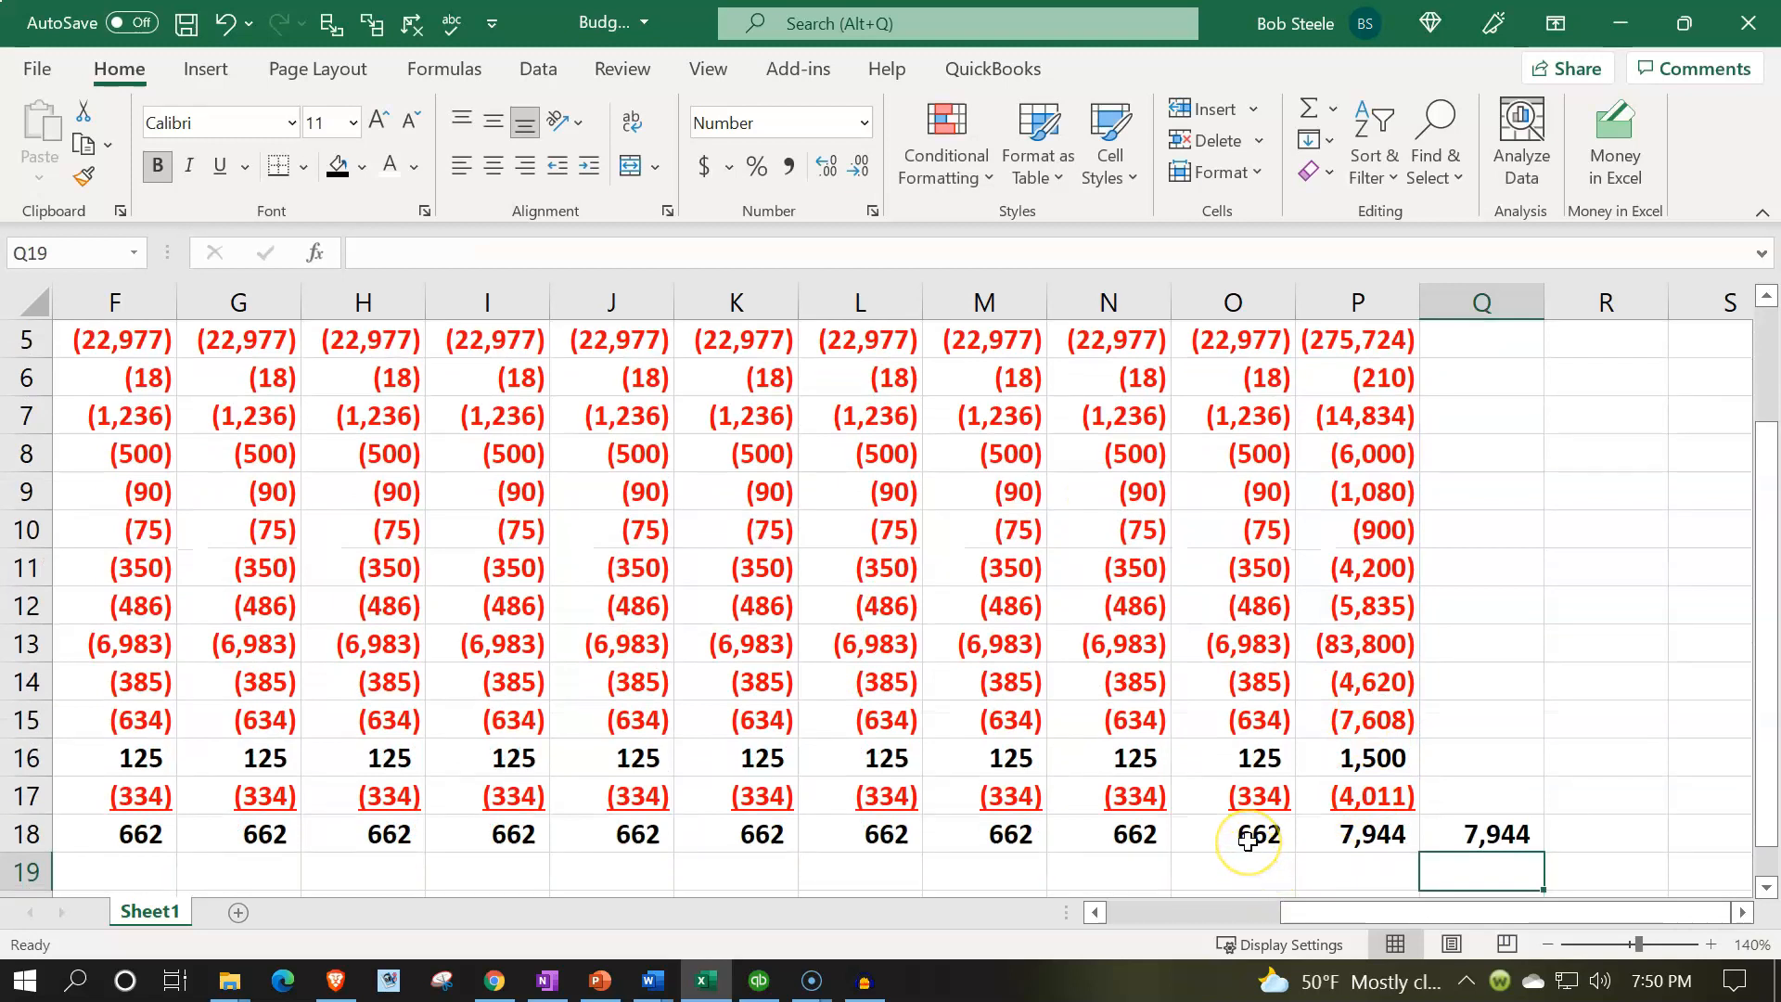
# Examine the budget's monthly income amounts and the account list, ending at Equipment Rental Income in A2
pyautogui.scroll(2, 1014, 449)
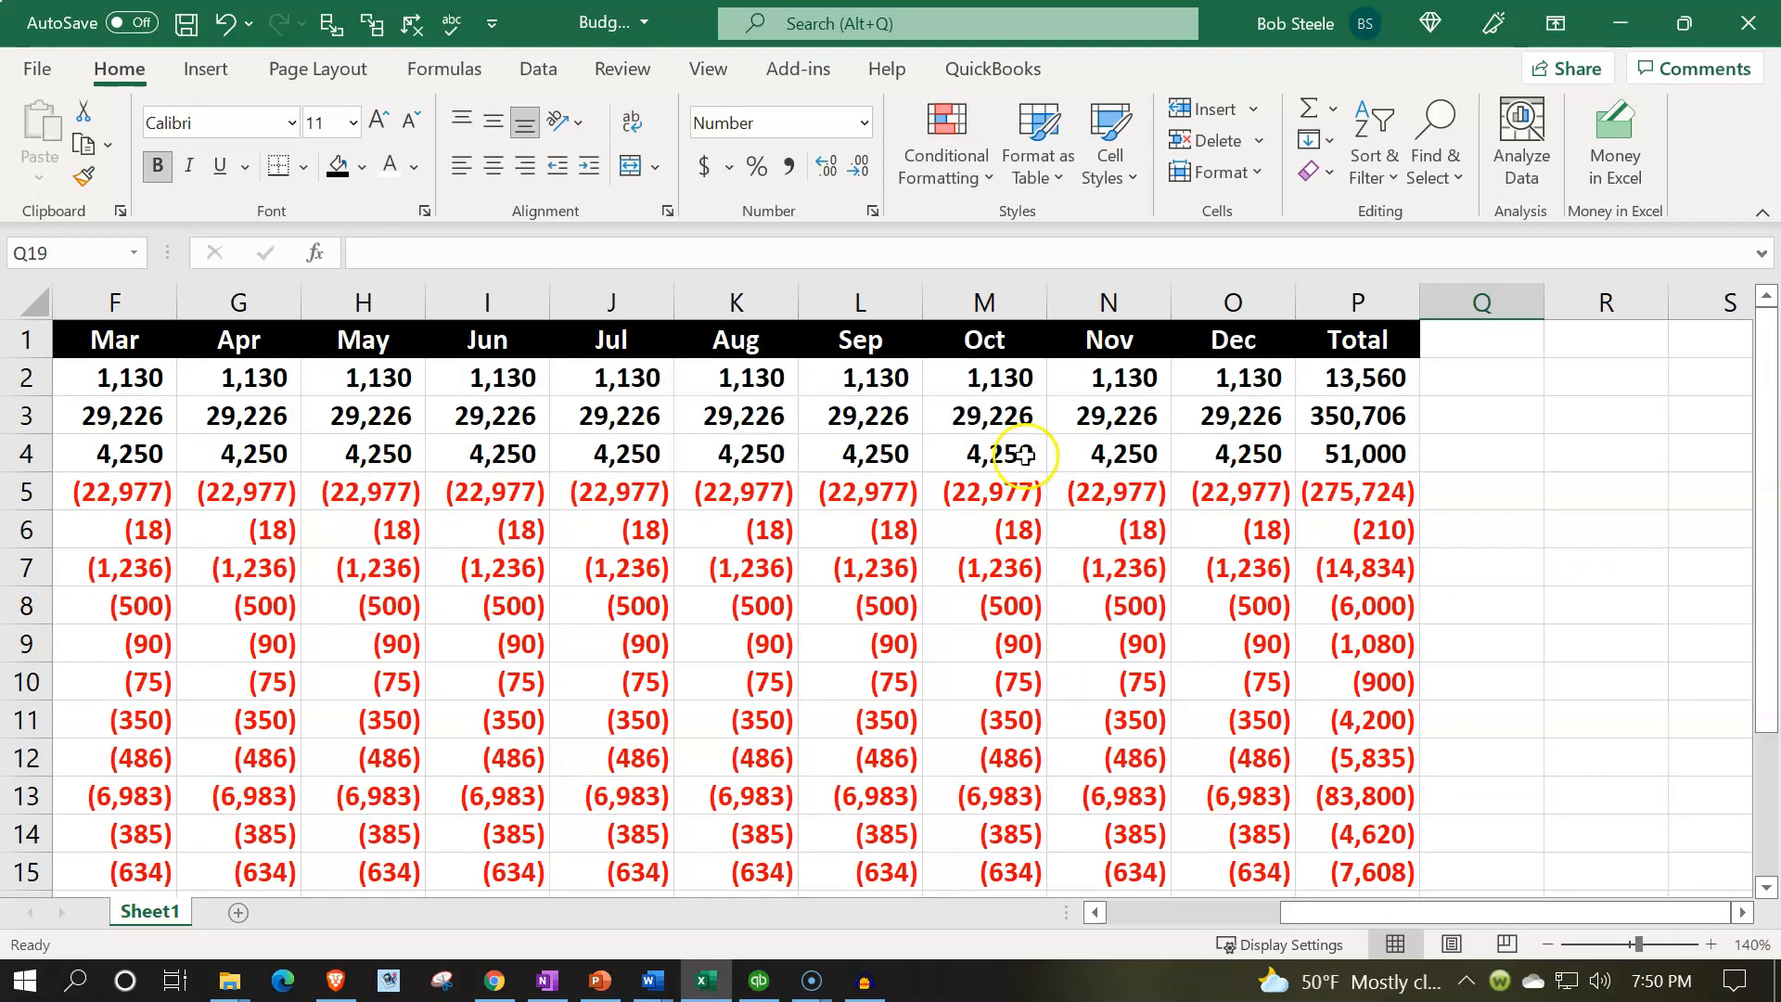
pyautogui.click(1009, 406)
pyautogui.press('Left')
pyautogui.press('Left')
pyautogui.press('Left')
pyautogui.press('Left')
pyautogui.press('Left')
pyautogui.press('Left')
pyautogui.press('Left')
pyautogui.press('Left')
pyautogui.press('Left')
pyautogui.press('Left')
pyautogui.press('Left')
pyautogui.press('Left')
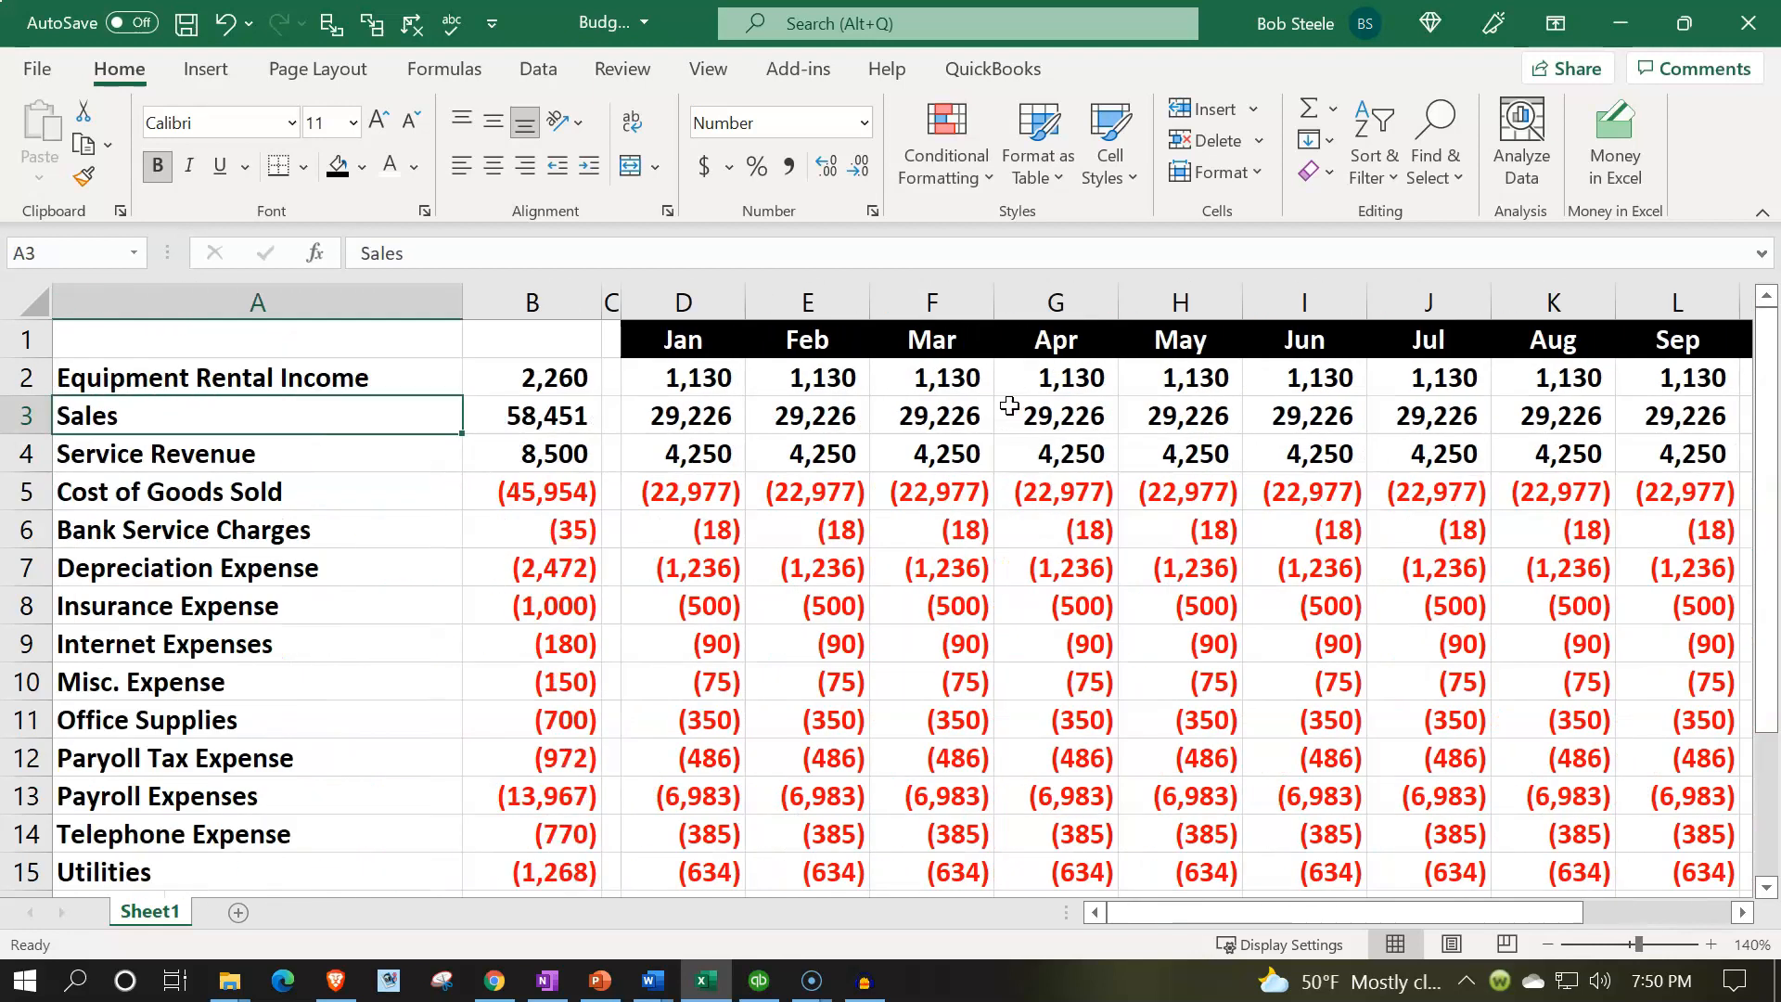
pyautogui.hotkey('ctrl', 'Home')
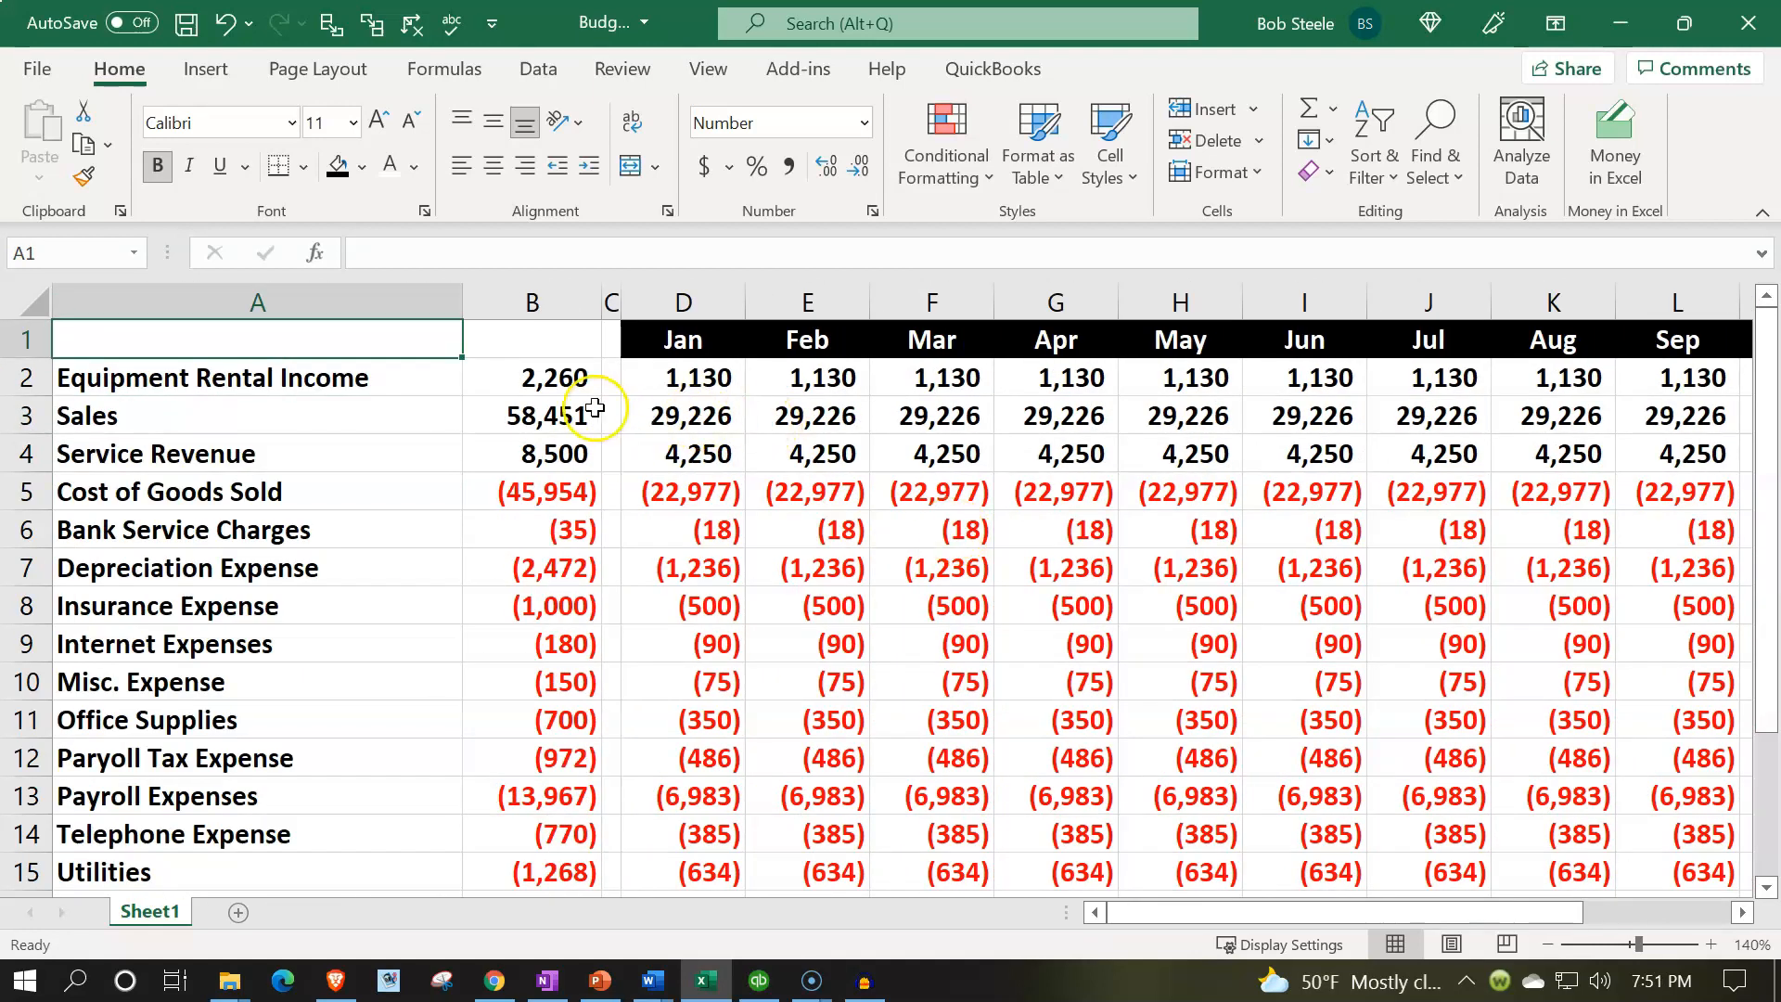
pyautogui.click(415, 381)
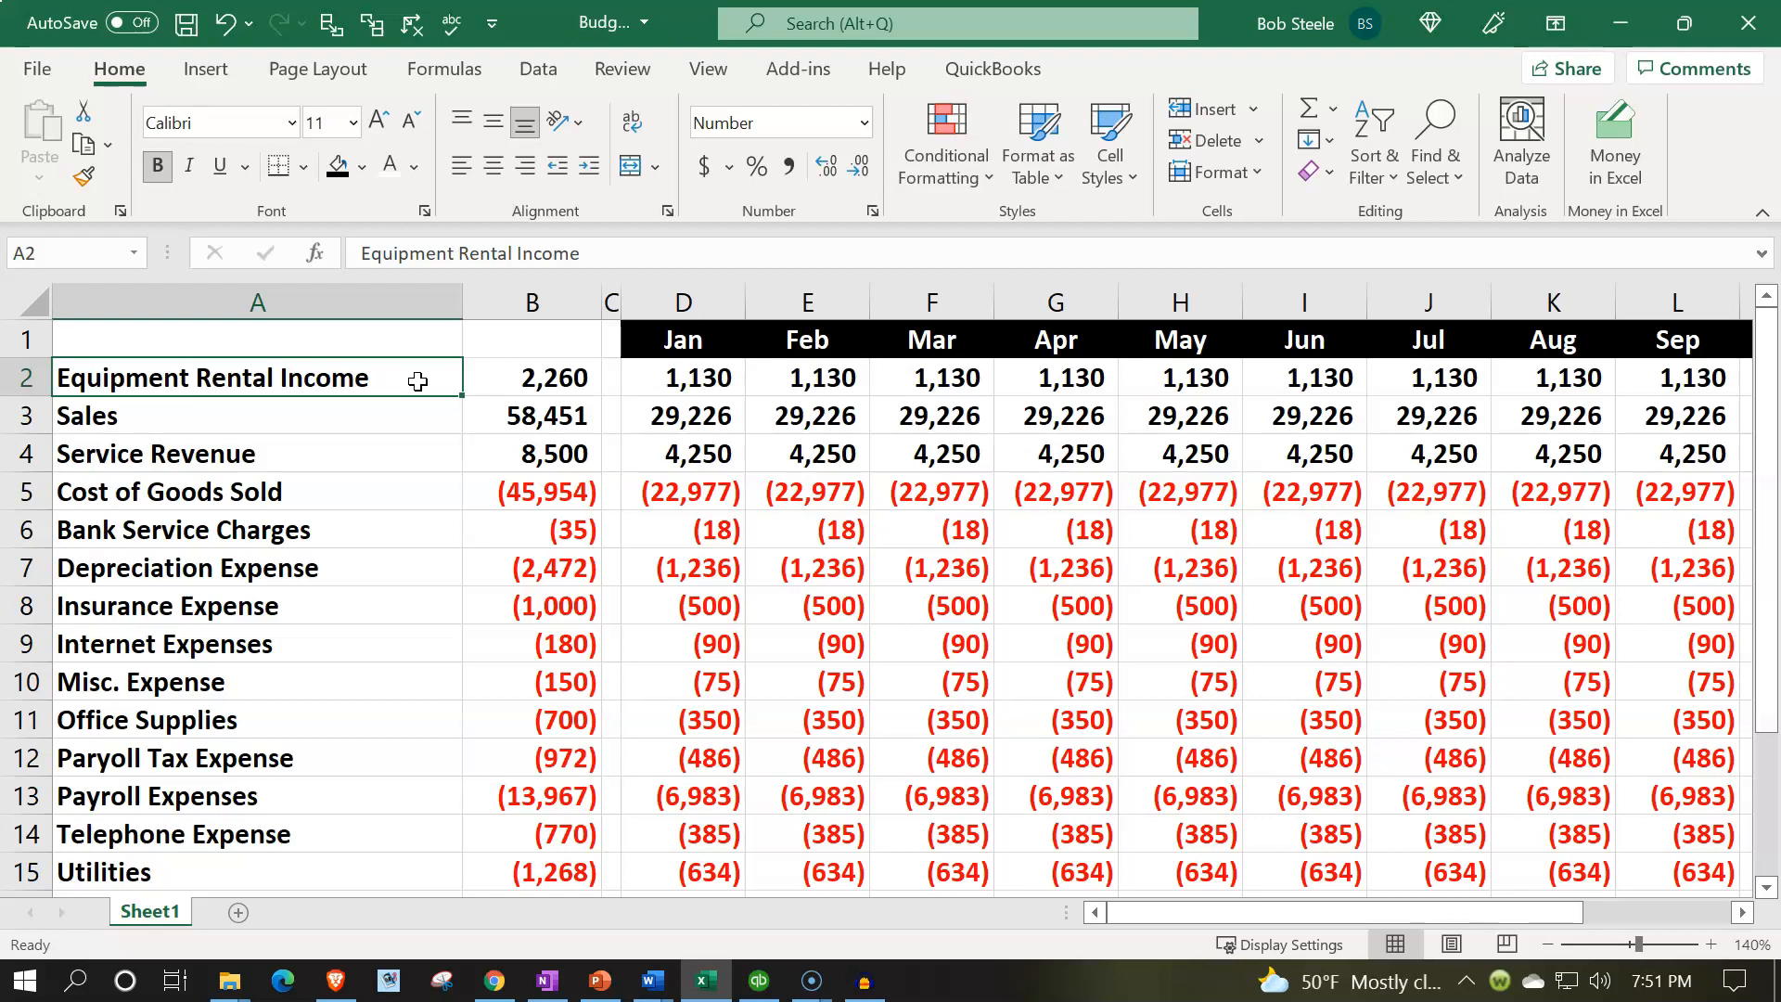
# Switch to the Windows Calculator and keep it as a small window on top of the budget
pyautogui.click(74, 985)
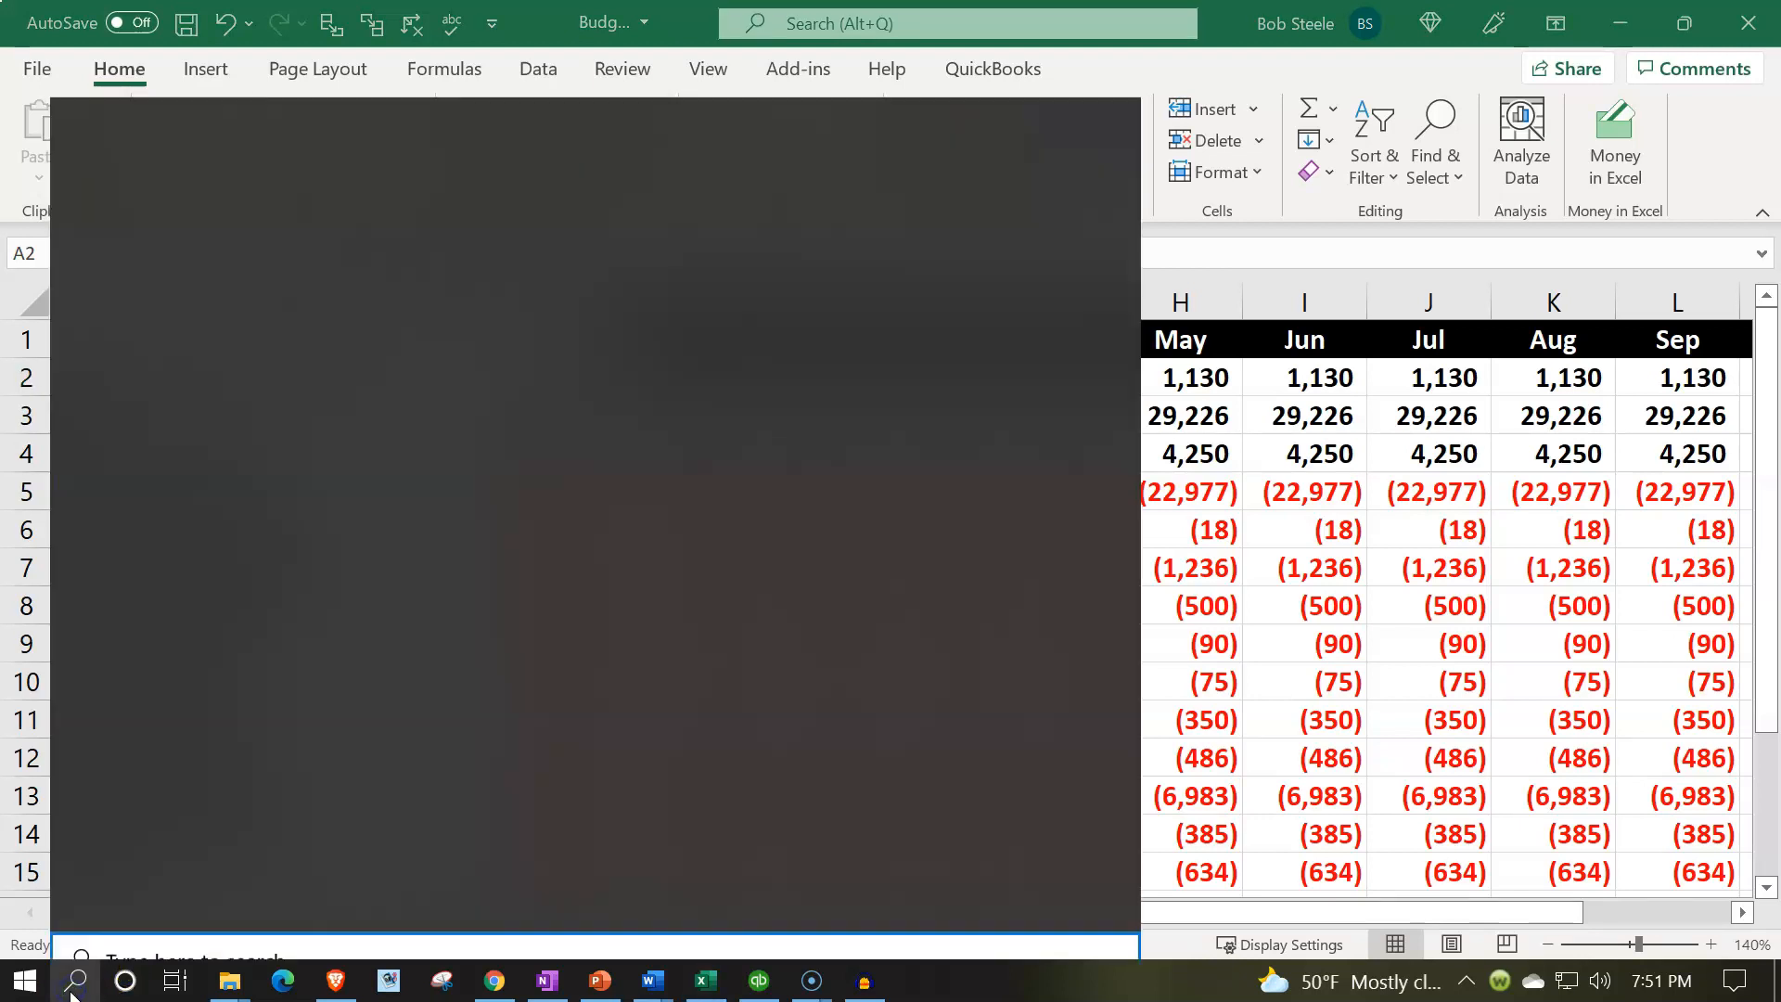
pyautogui.write('cal')
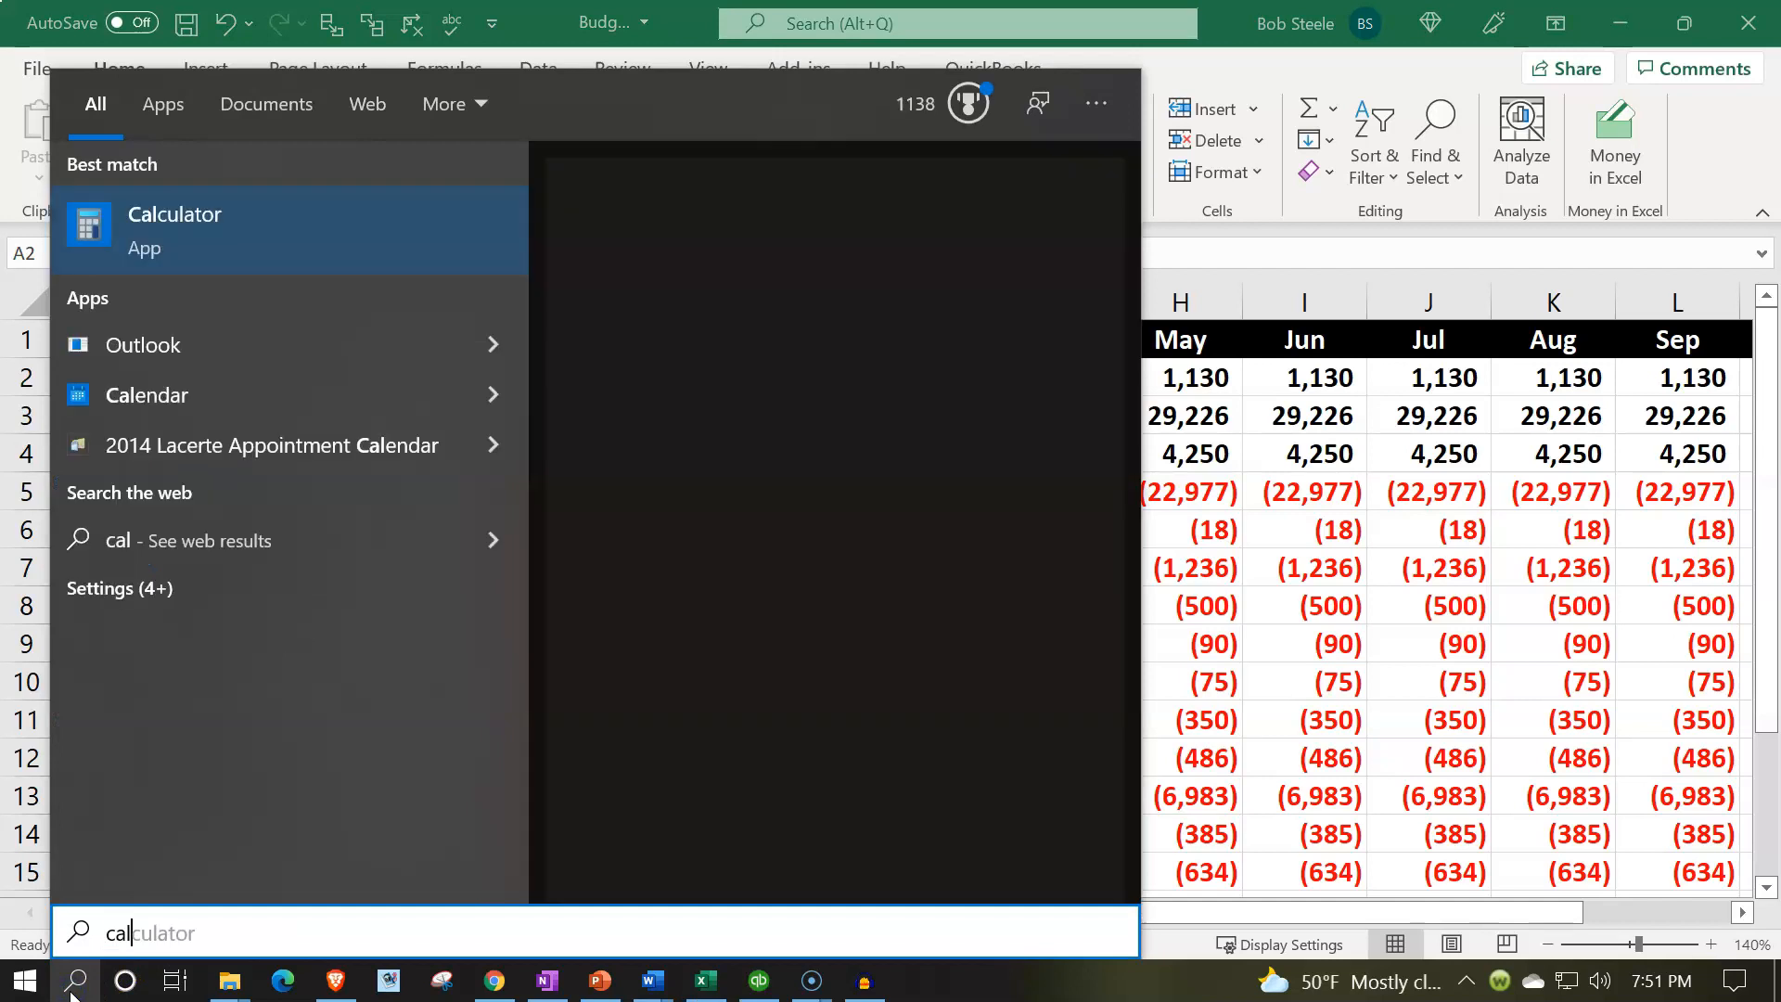
pyautogui.click(275, 235)
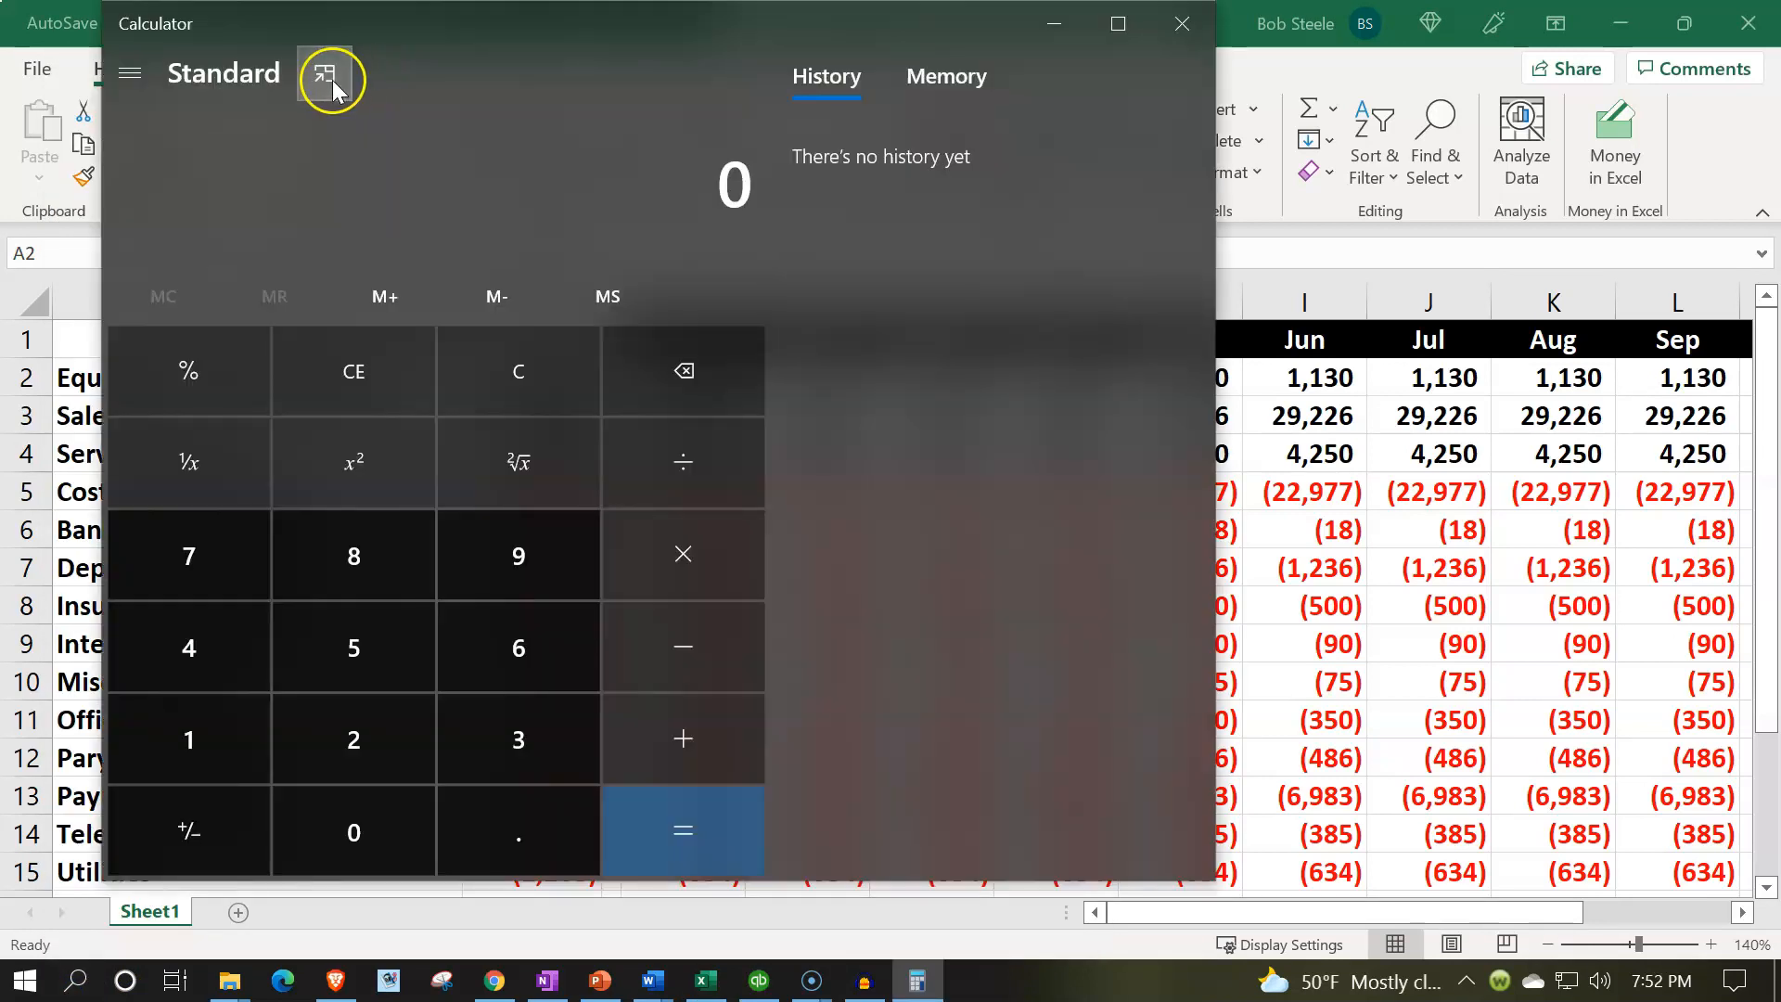
pyautogui.click(332, 78)
pyautogui.moveTo(1623, 87); pyautogui.dragTo(1187, 460)
# Calculate January's equipment rental income with 5% growth as 1.05*1130, and move the calculator off the worksheet
pyautogui.write('1130')
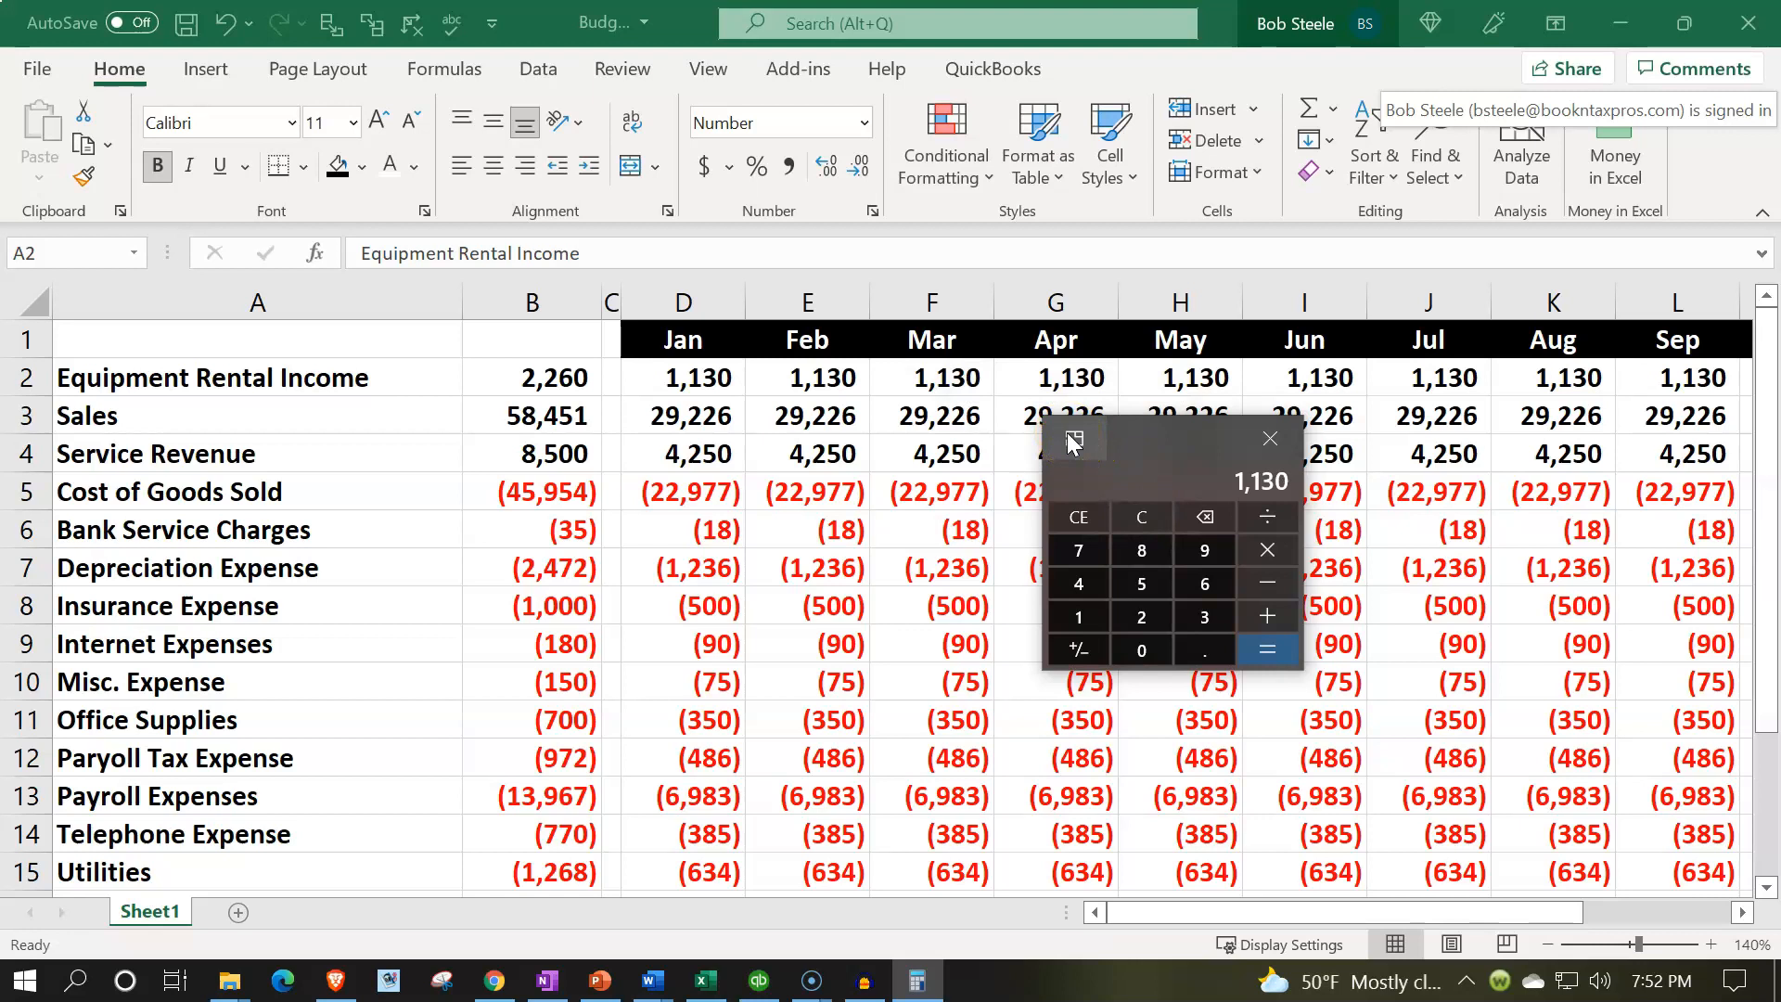
pyautogui.write('1130')
pyautogui.click(1135, 527)
pyautogui.write('1')
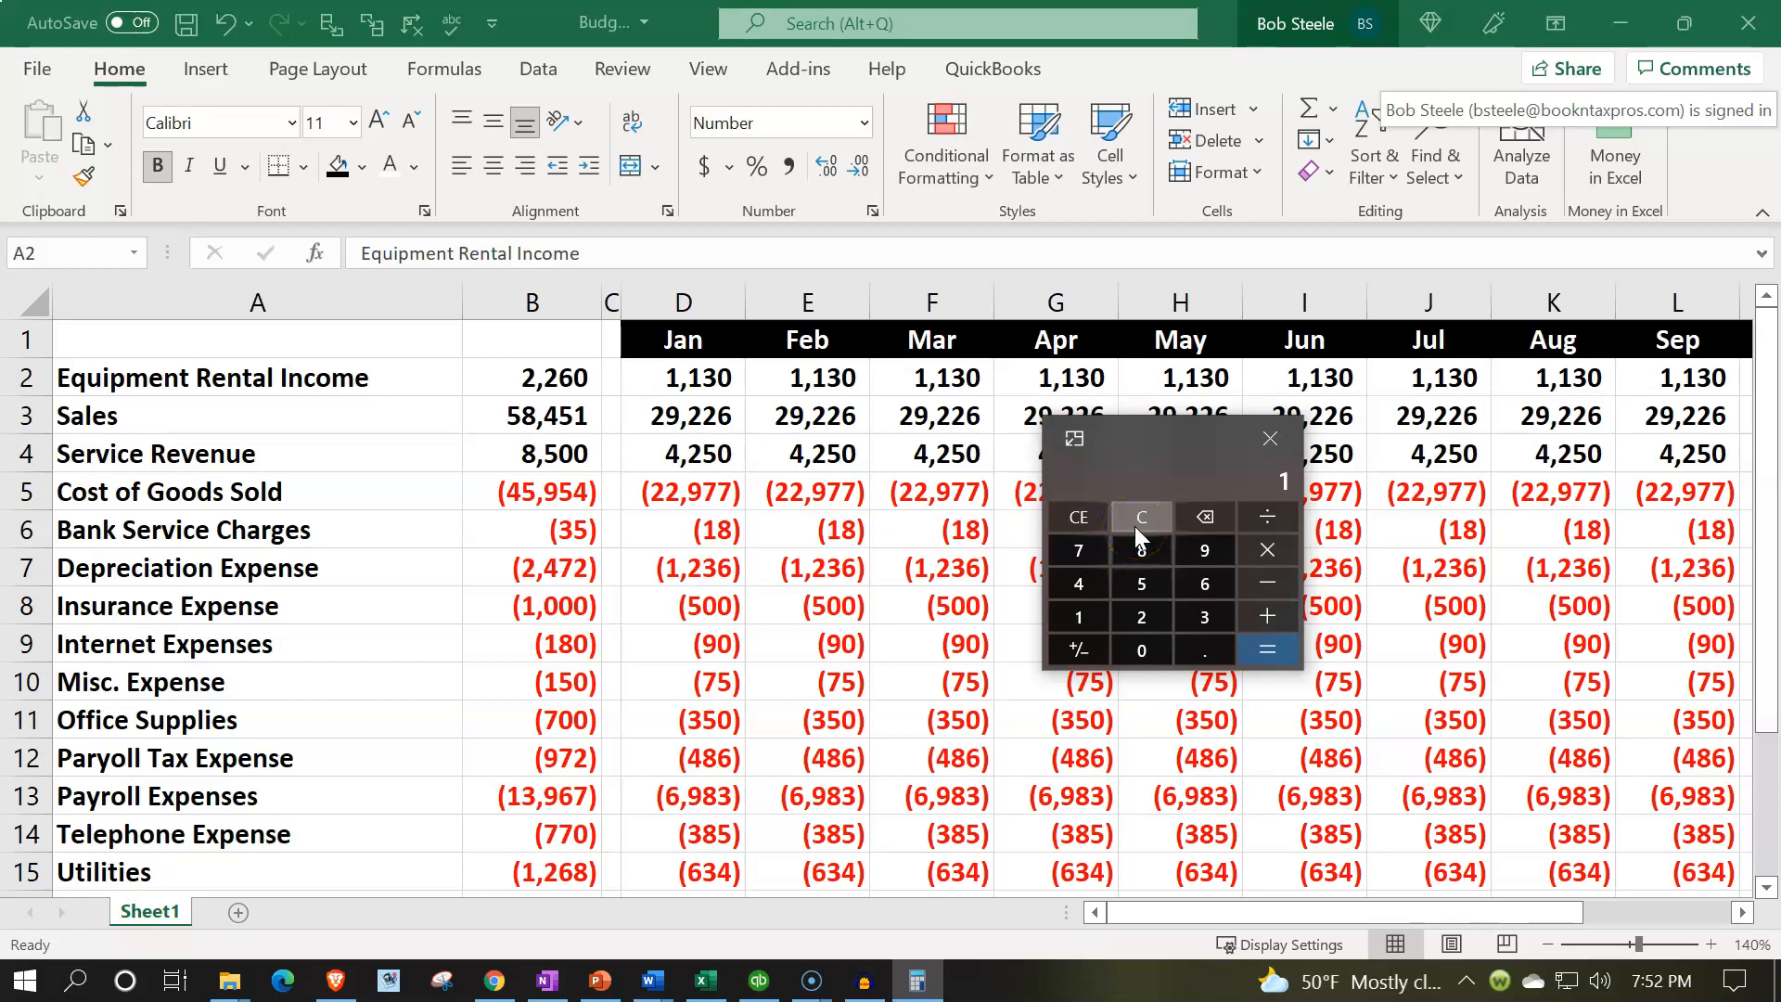
pyautogui.write('.05*1130')
pyautogui.press('Return')
pyautogui.moveTo(1165, 474); pyautogui.dragTo(1779, 371)
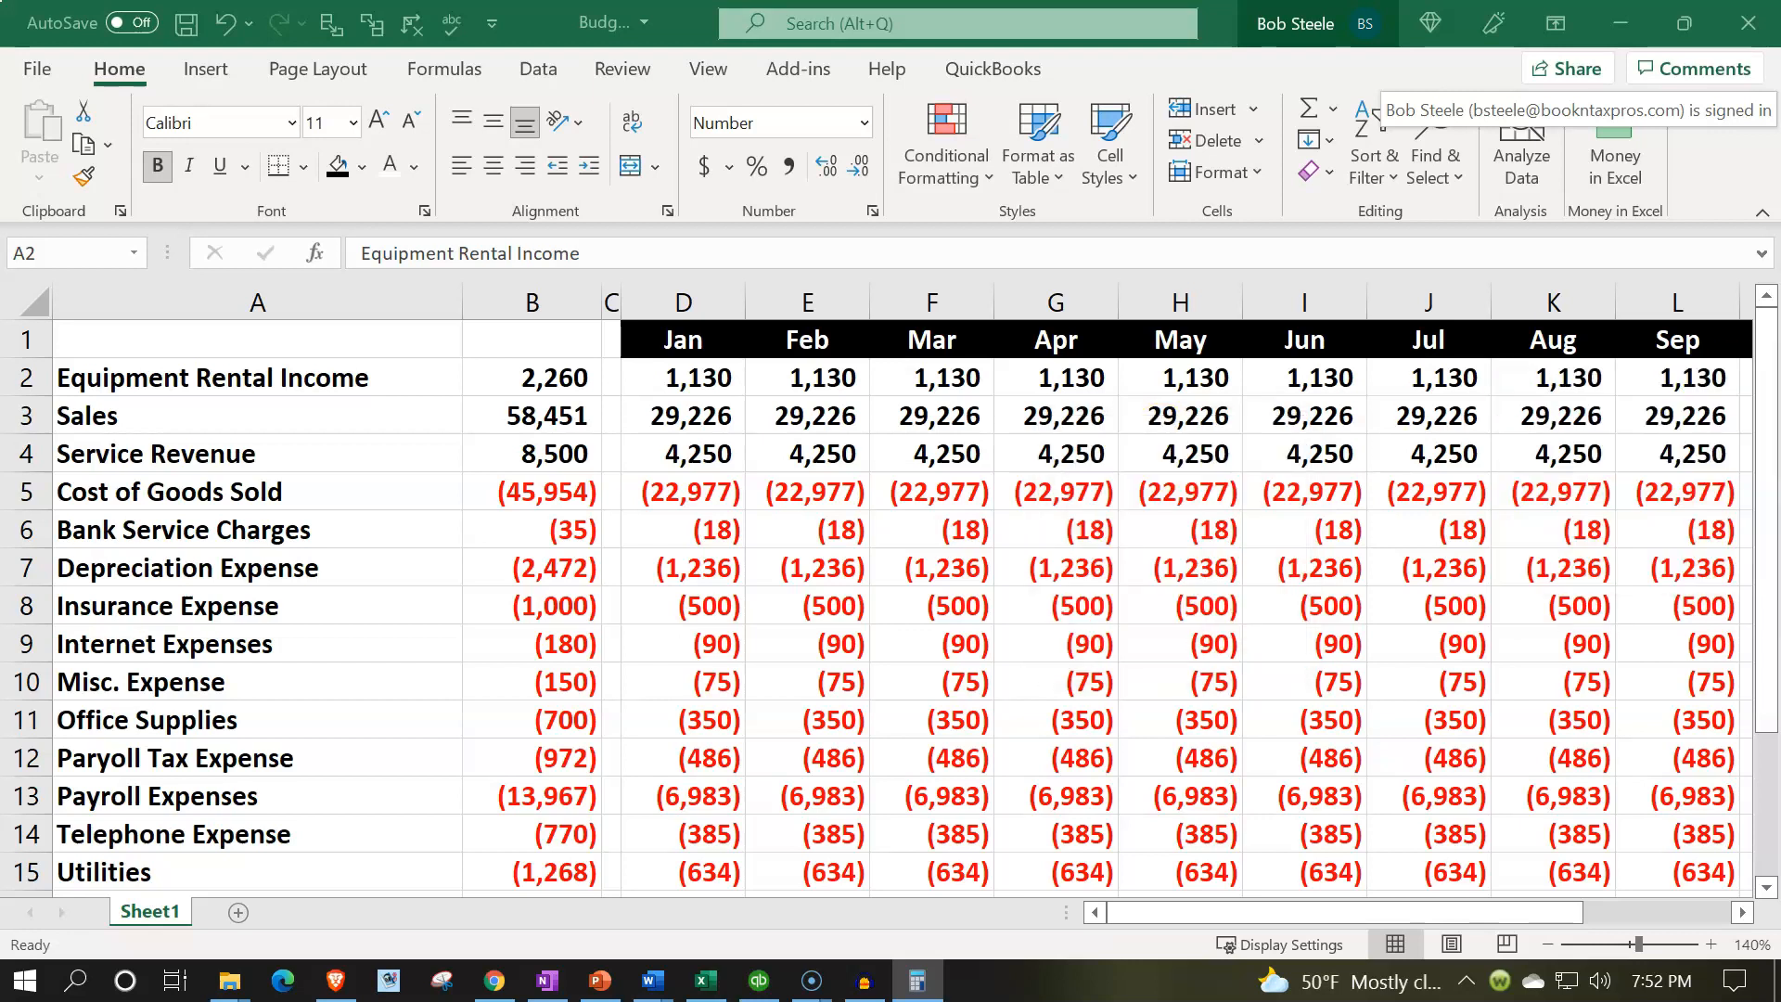
# Grow Equipment Rental Income by 5% a month, using =D2*1.05 in E2 and copying it through December
pyautogui.click(803, 376)
pyautogui.doubleClick(803, 376)
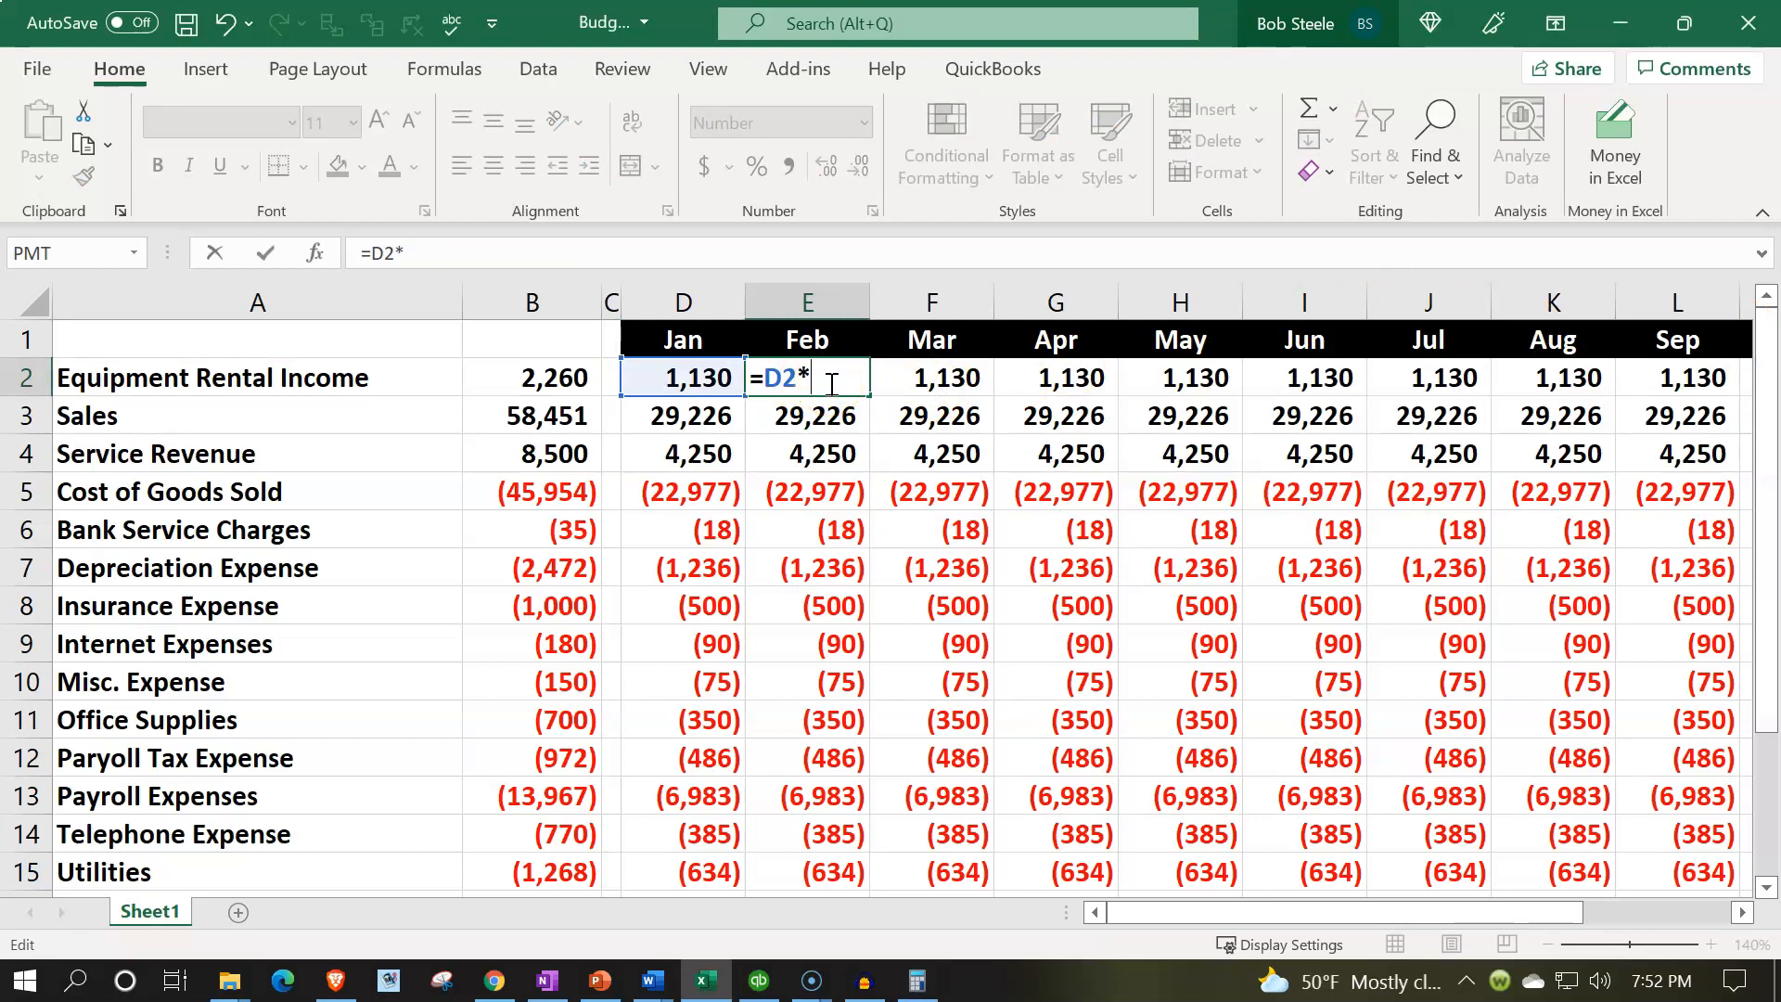
pyautogui.press('Return')
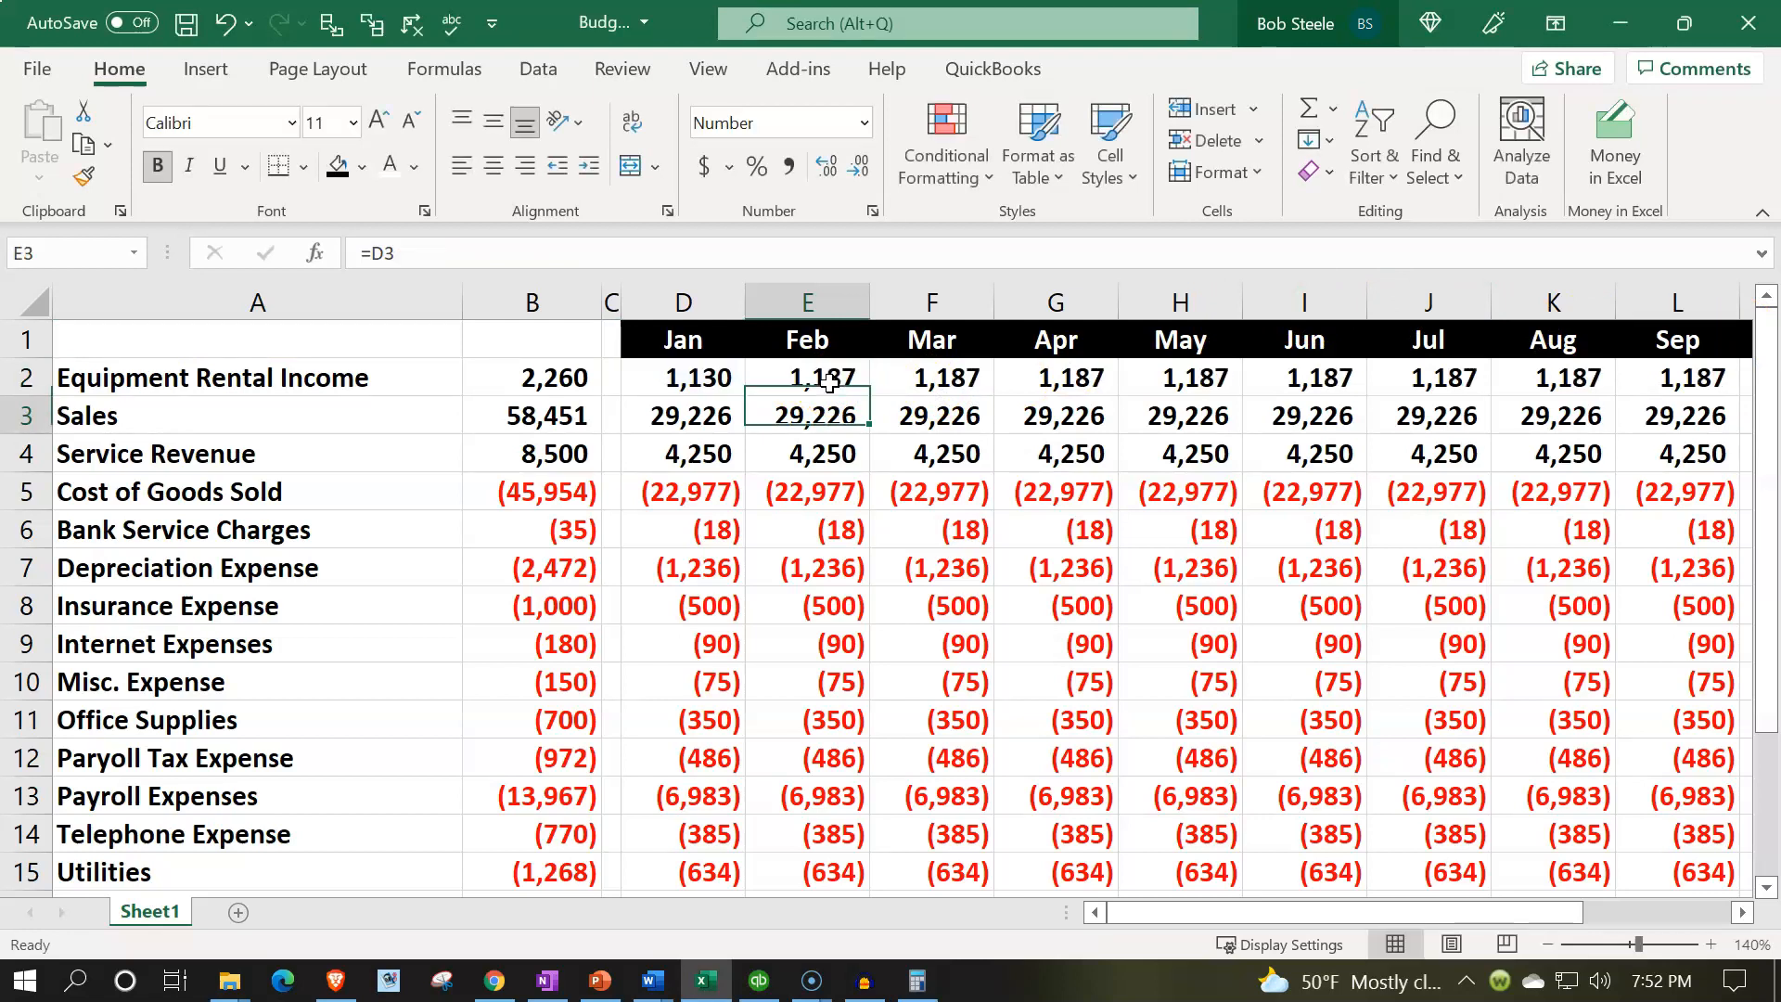
pyautogui.click(828, 381)
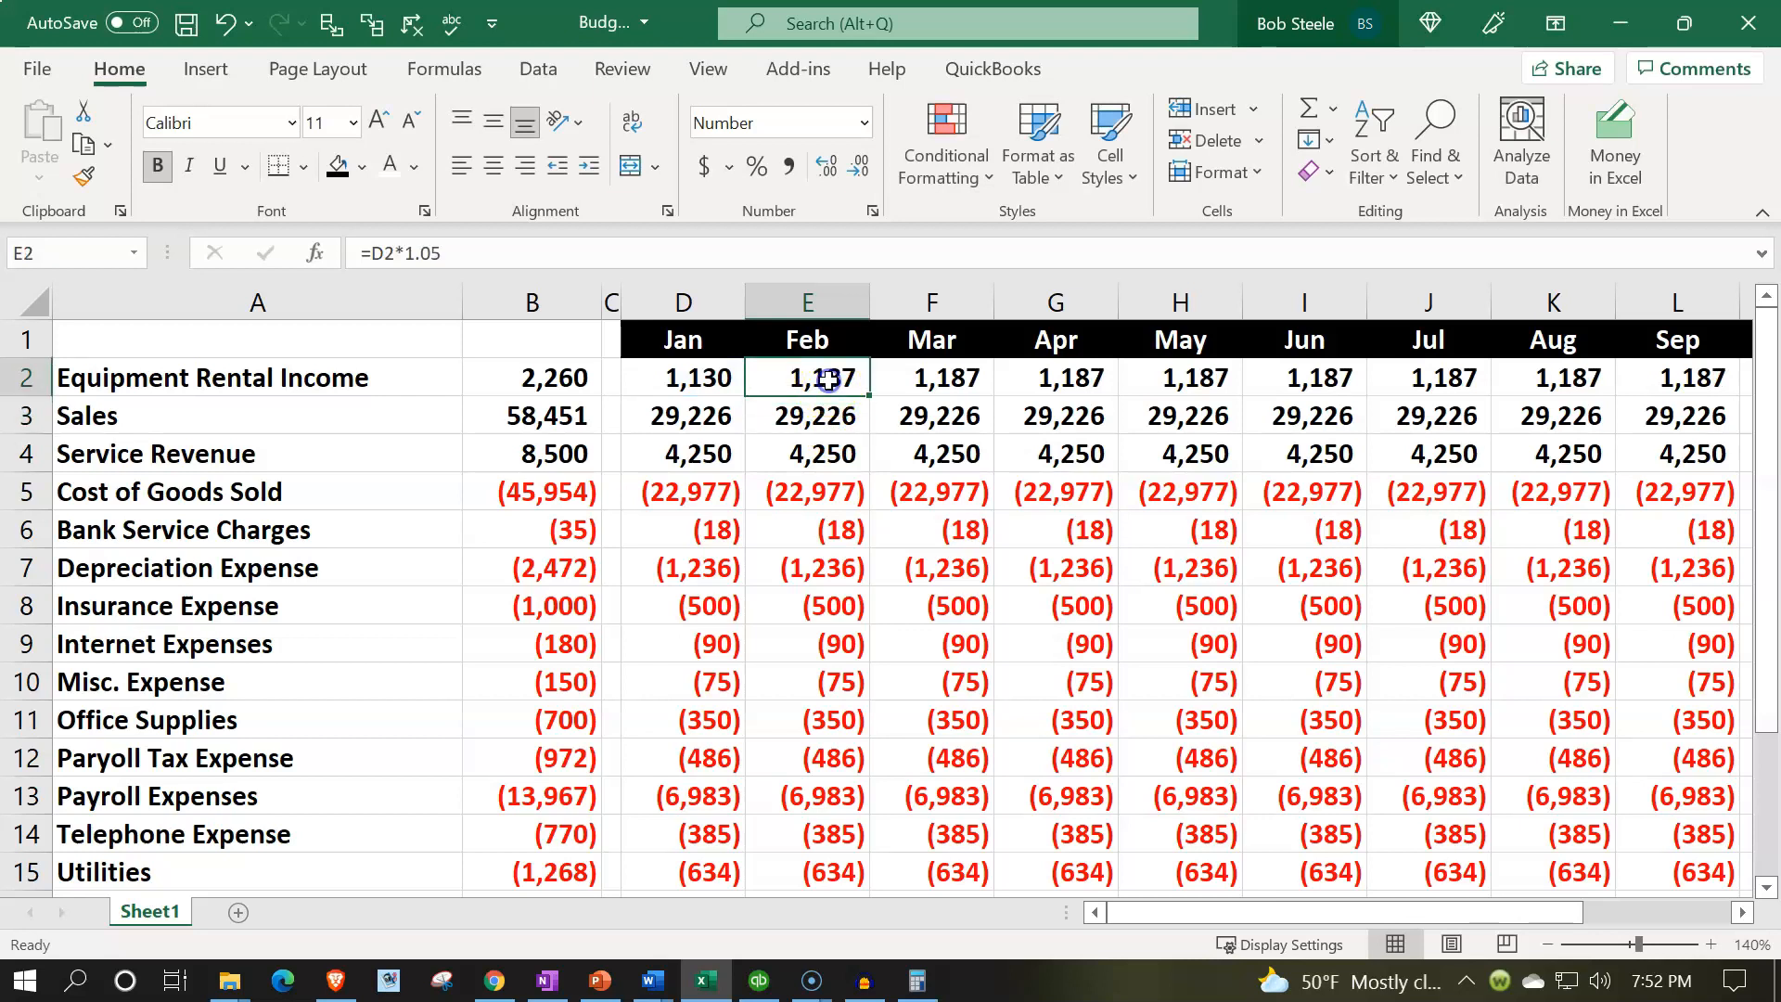
pyautogui.moveTo(873, 400); pyautogui.dragTo(1416, 381)
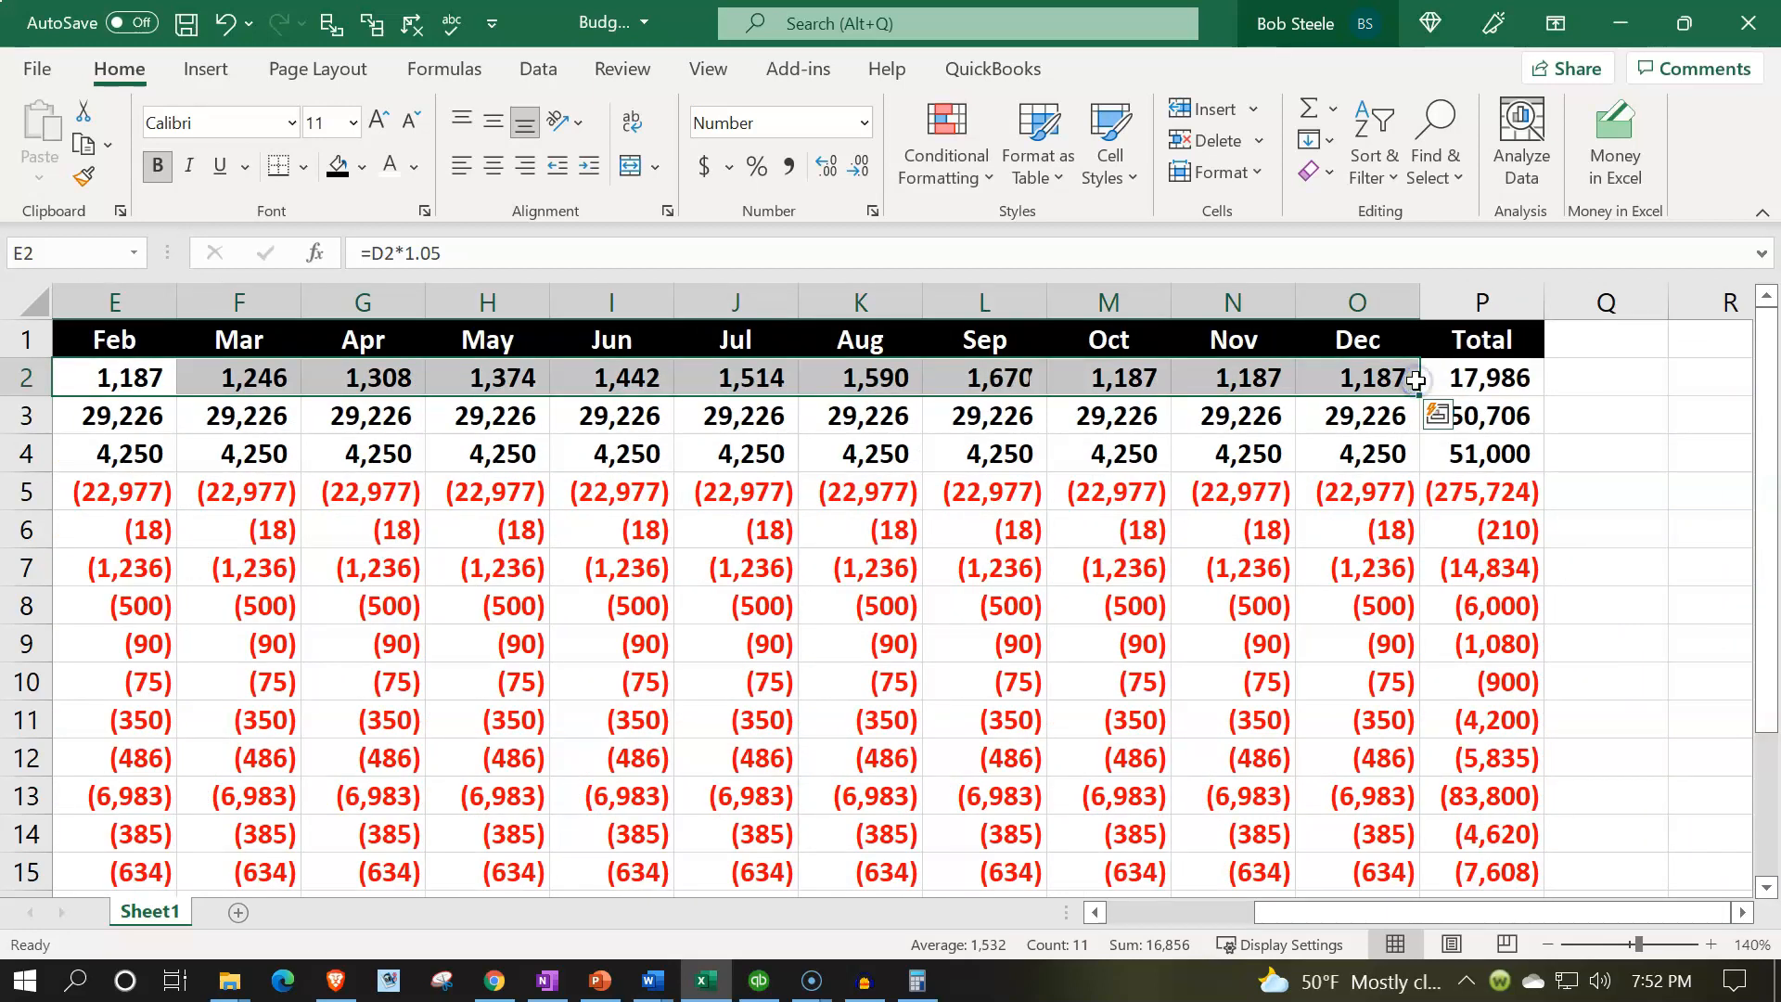
# Examine December's Equipment Rental Income formula in O2 and the preceding monthly amounts back to the account name
pyautogui.doubleClick(1379, 380)
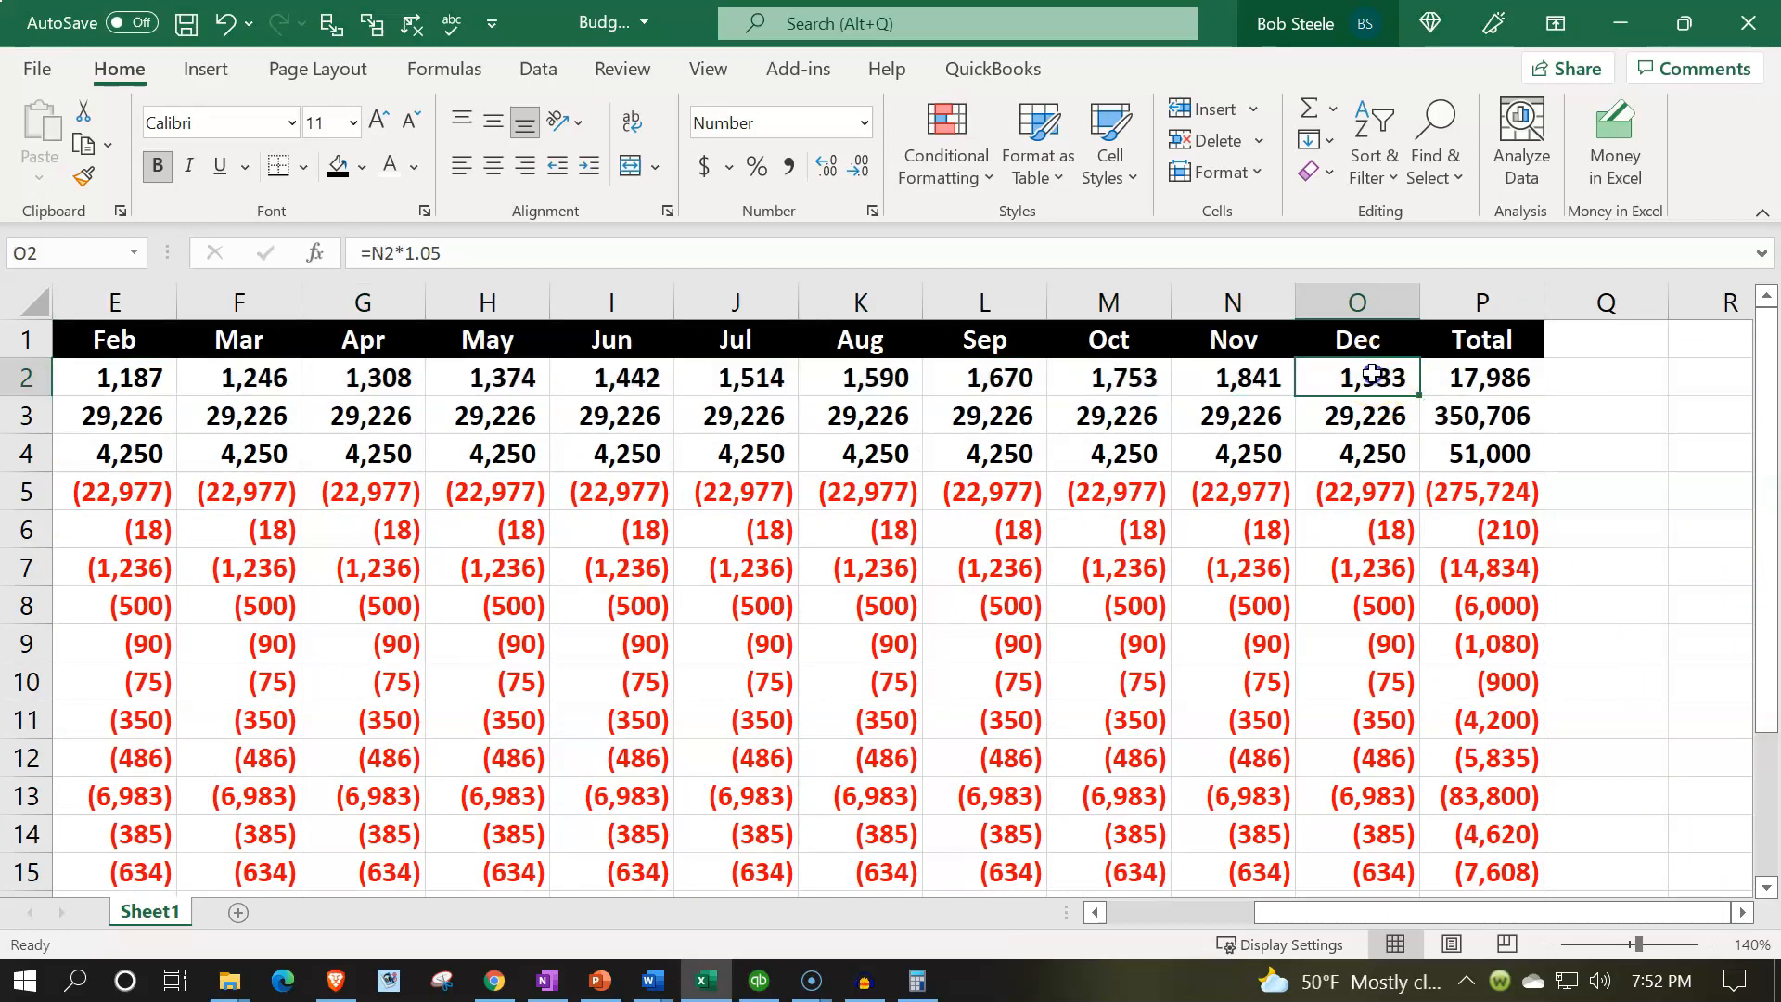
pyautogui.press('Return')
pyautogui.press('Up')
pyautogui.press('Left')
pyautogui.press('Left')
pyautogui.press('Left')
pyautogui.press('Left')
pyautogui.press('Left')
pyautogui.press('Left')
pyautogui.press('Left')
pyautogui.press('Left')
pyautogui.press('Left')
pyautogui.press('Left')
pyautogui.press('Left')
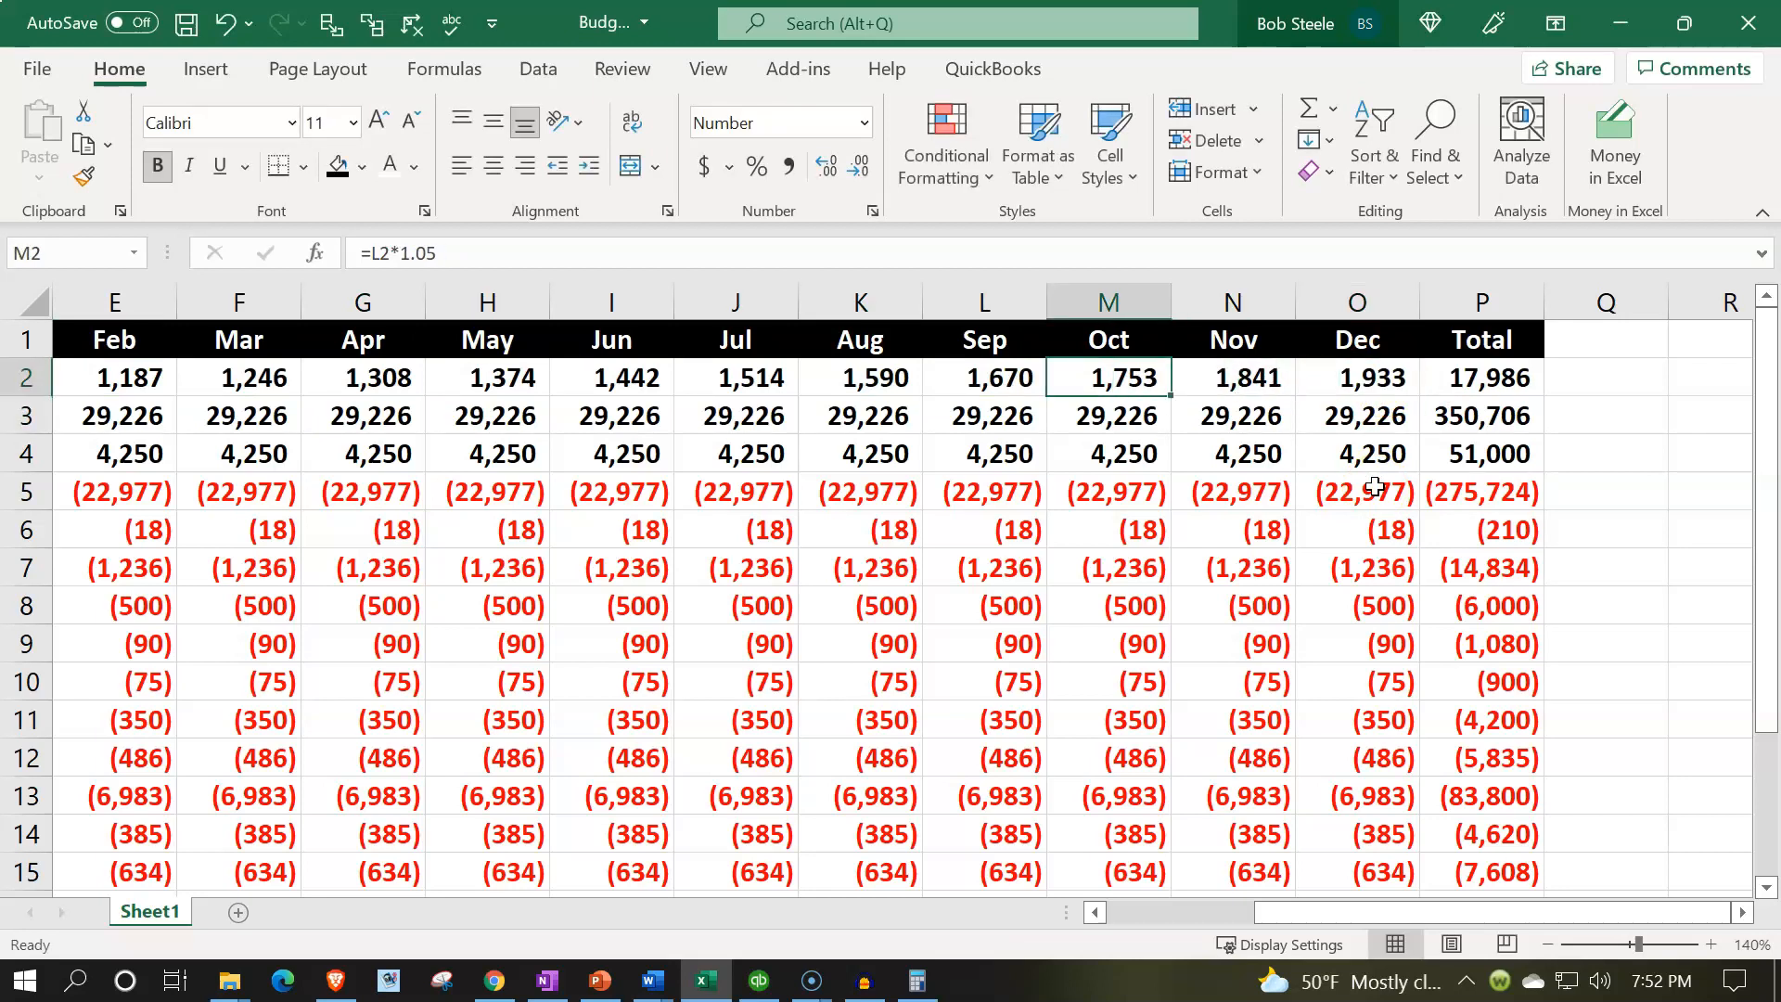
pyautogui.press('Left')
pyautogui.press('Left')
pyautogui.press('Left')
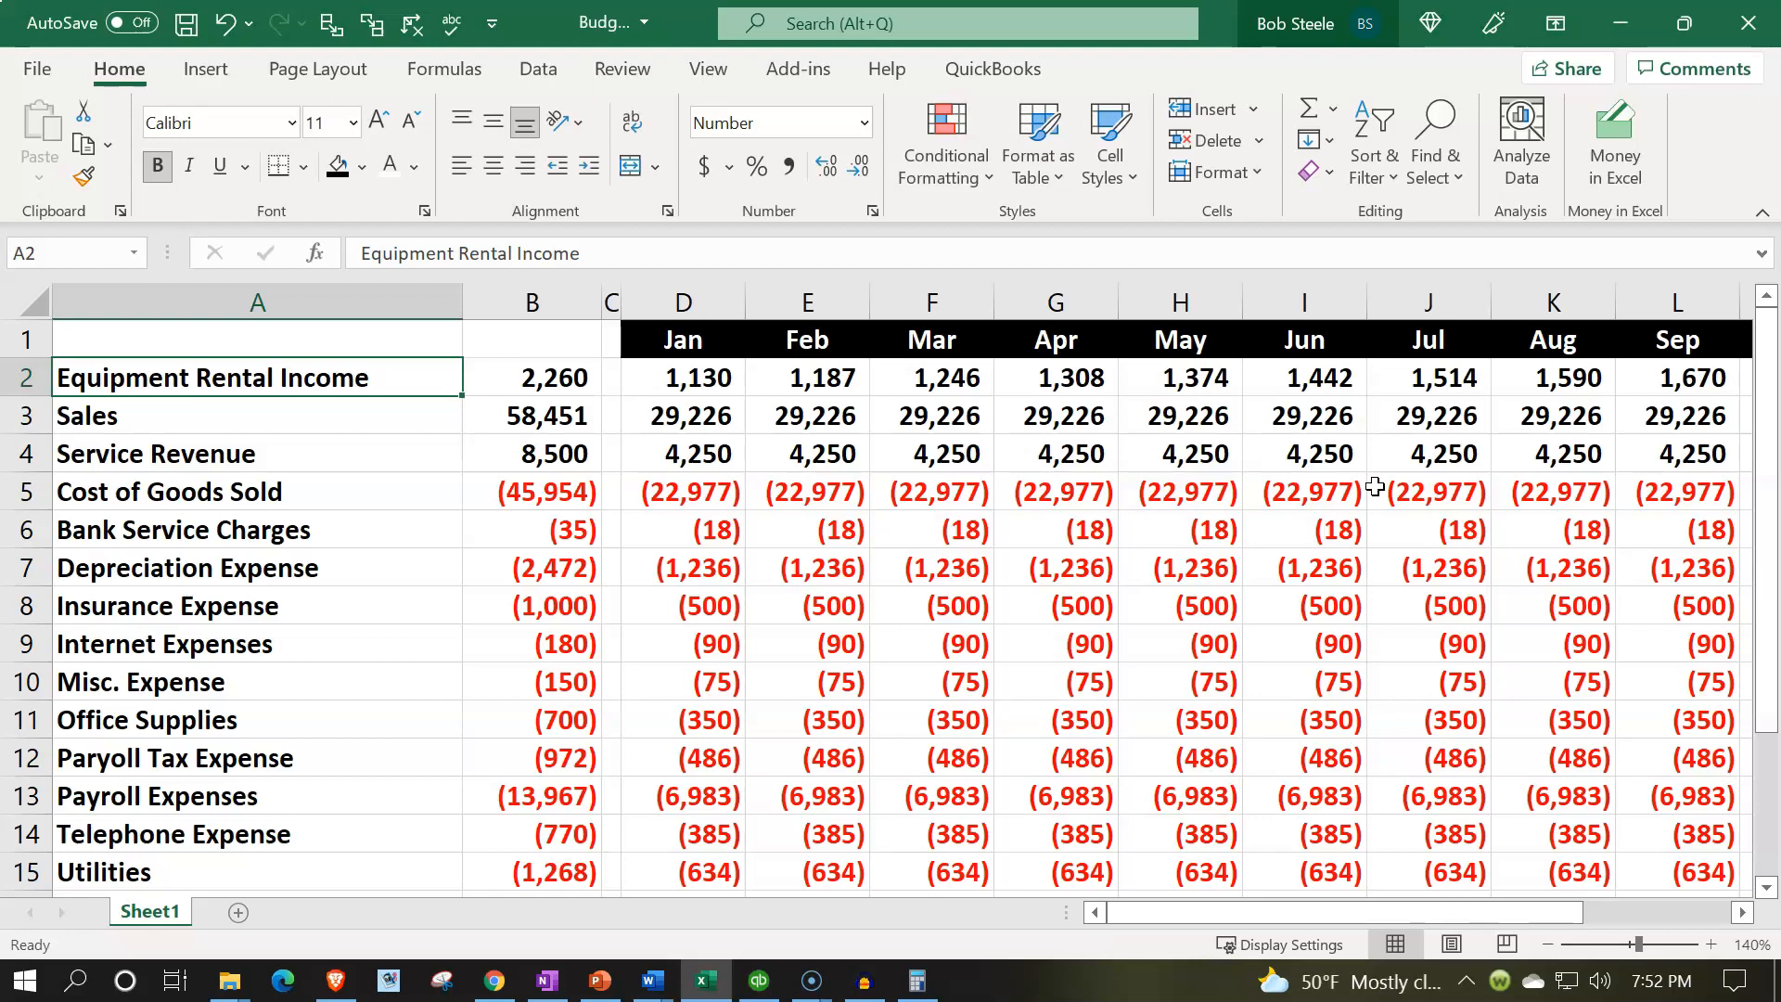
# Grow Sales by 10% a month, using =D3*1.1 in E3 and copying it through December
pyautogui.press('Down')
pyautogui.press('Right')
pyautogui.press('Right')
pyautogui.press('Right')
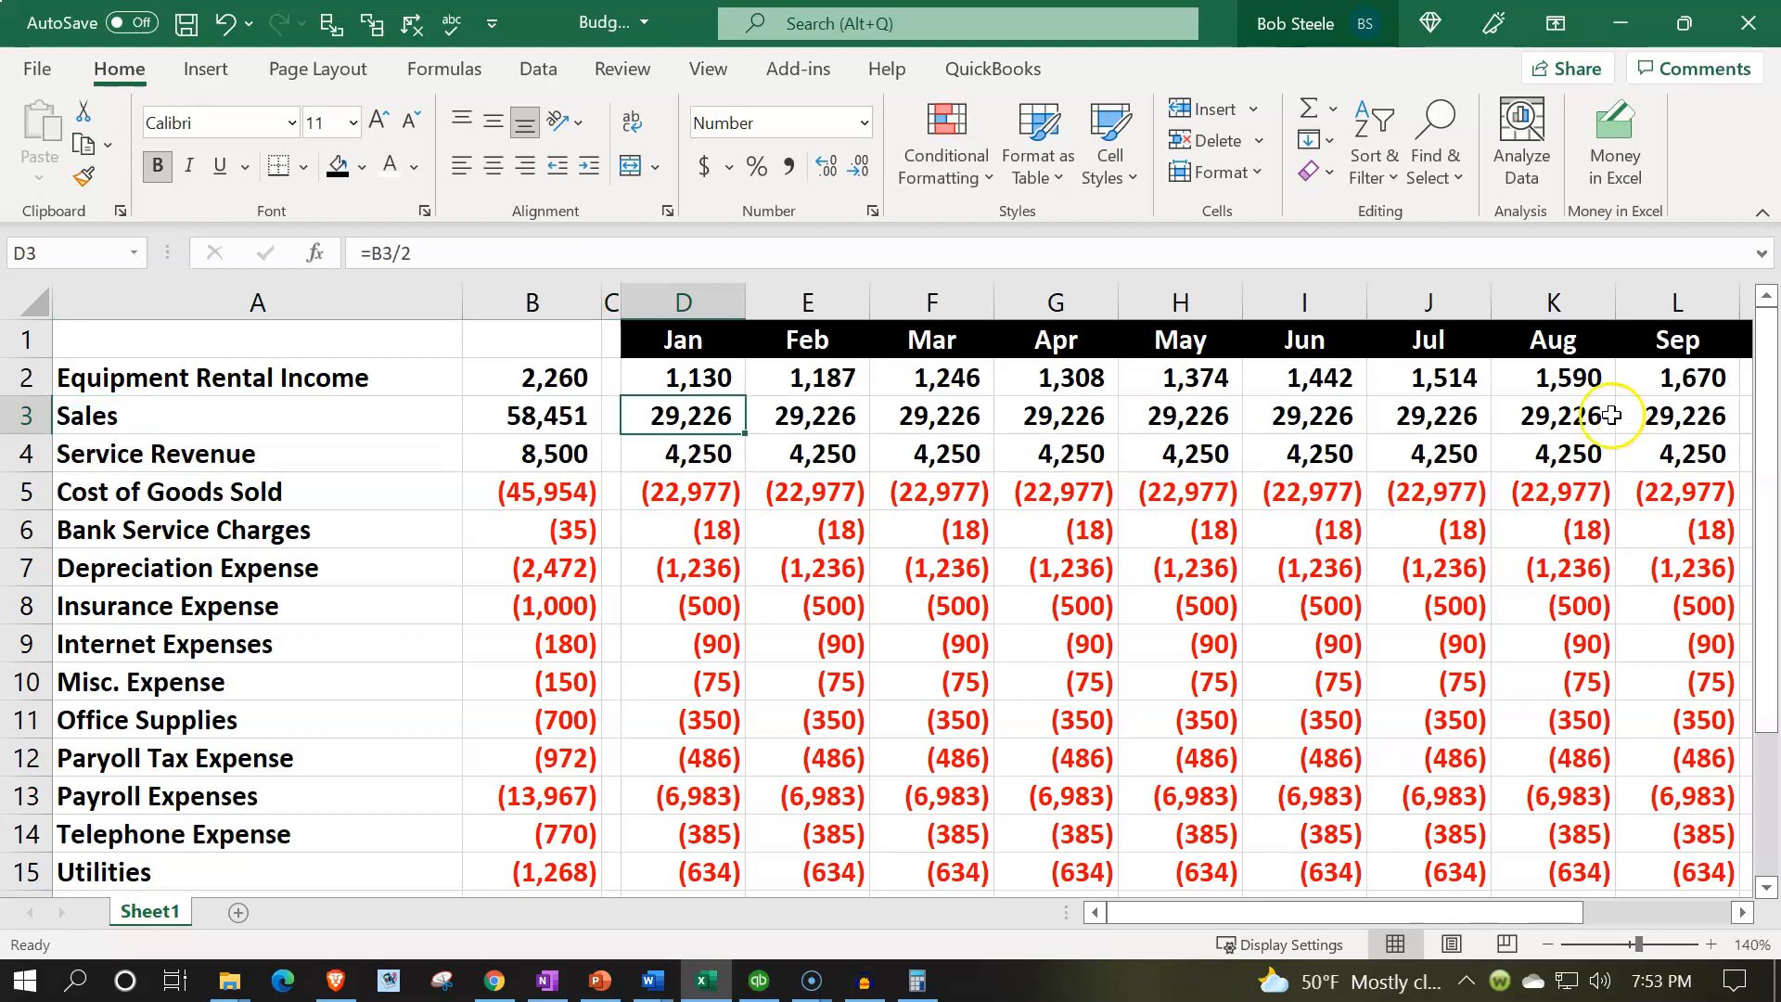
pyautogui.doubleClick(821, 420)
pyautogui.write('*1.1')
pyautogui.click(822, 456)
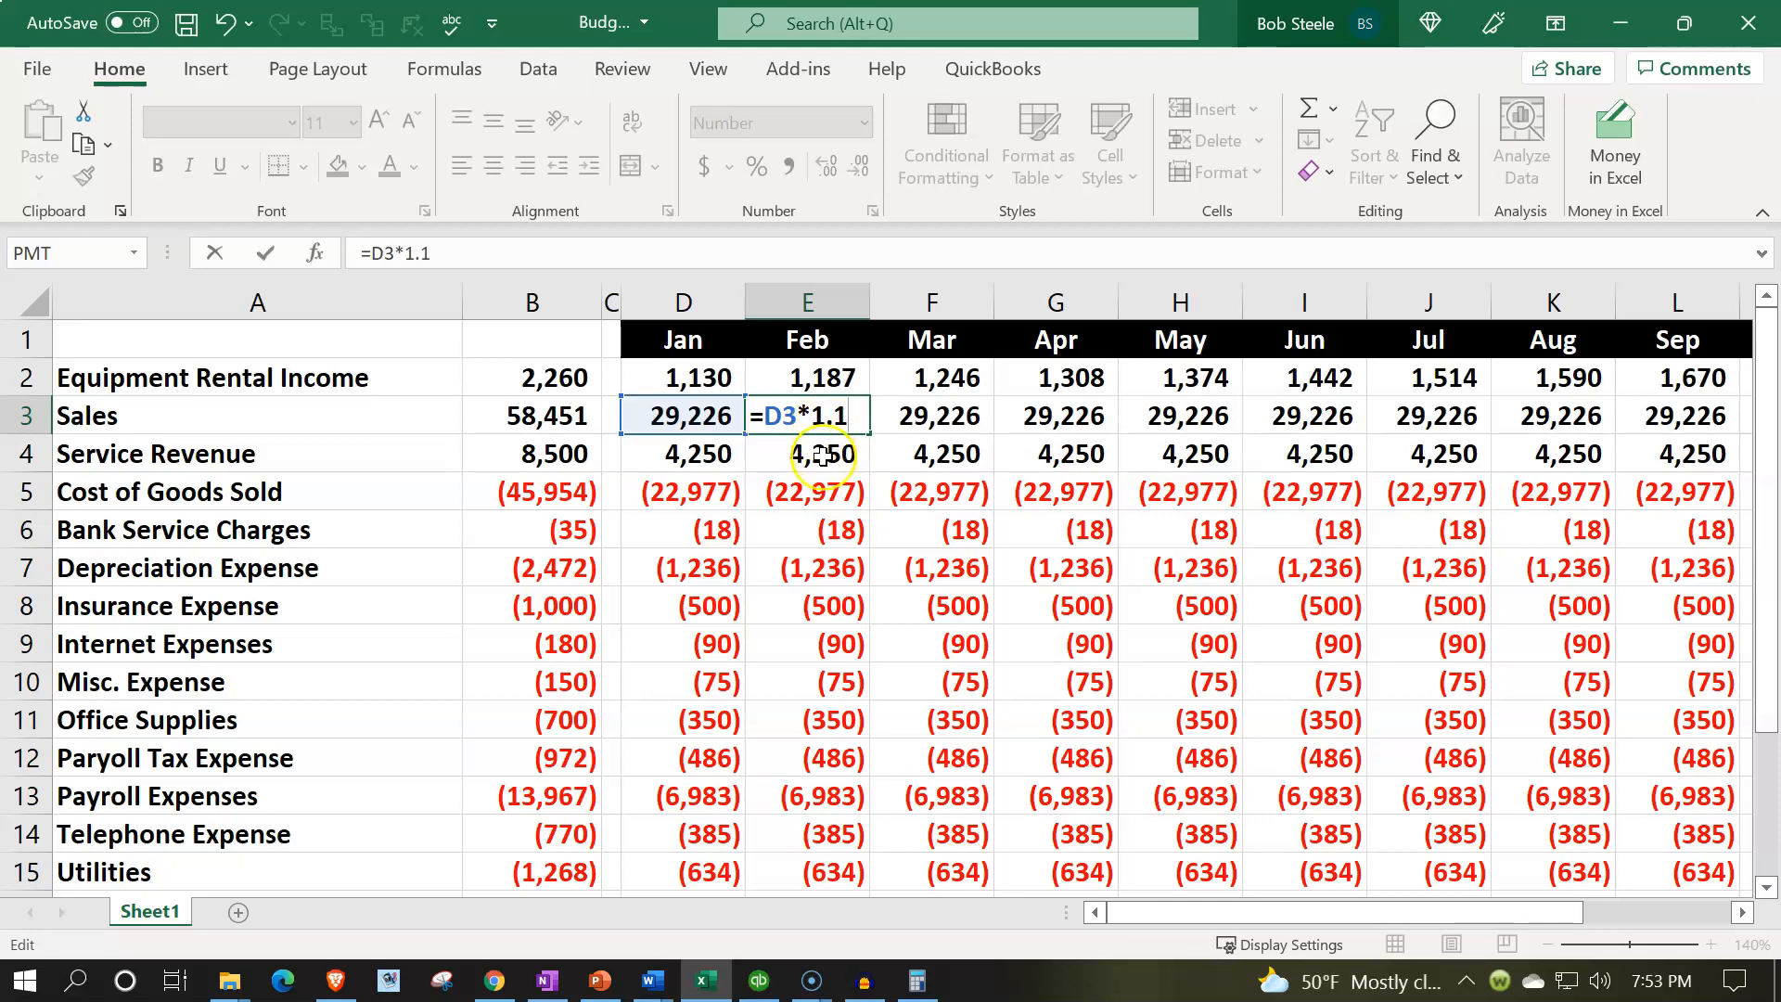
pyautogui.press('Return')
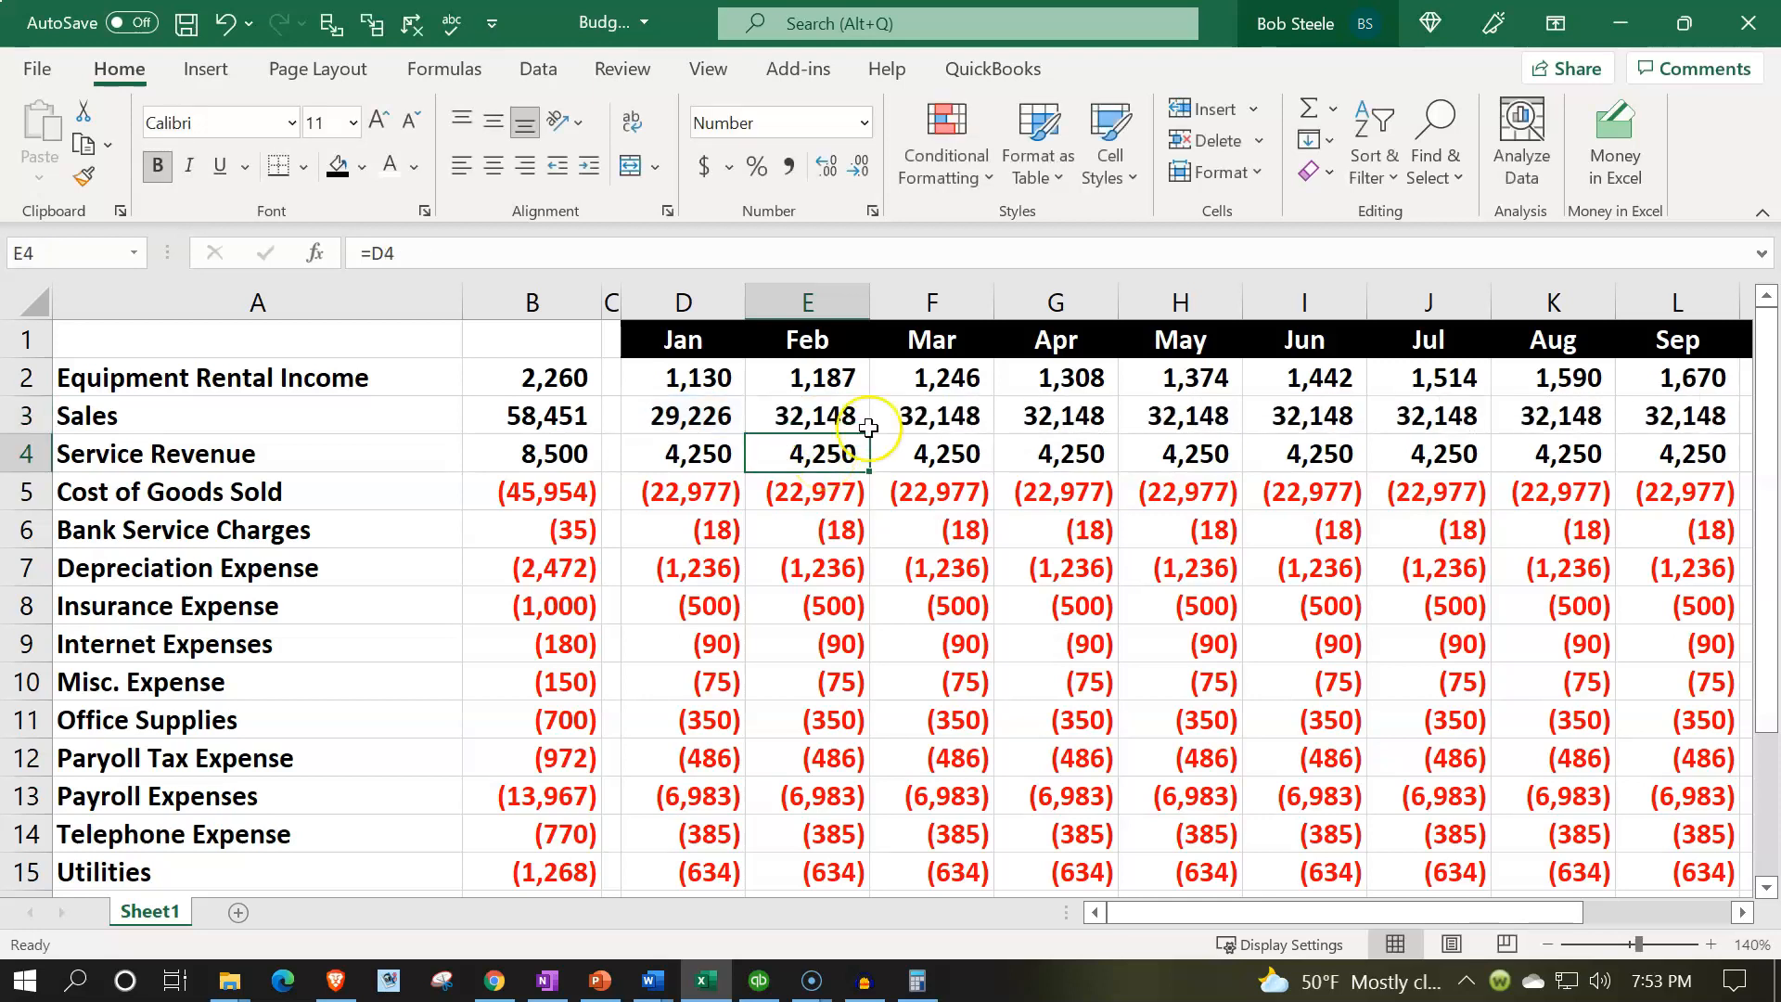
pyautogui.click(840, 419)
pyautogui.moveTo(869, 434); pyautogui.dragTo(1372, 413)
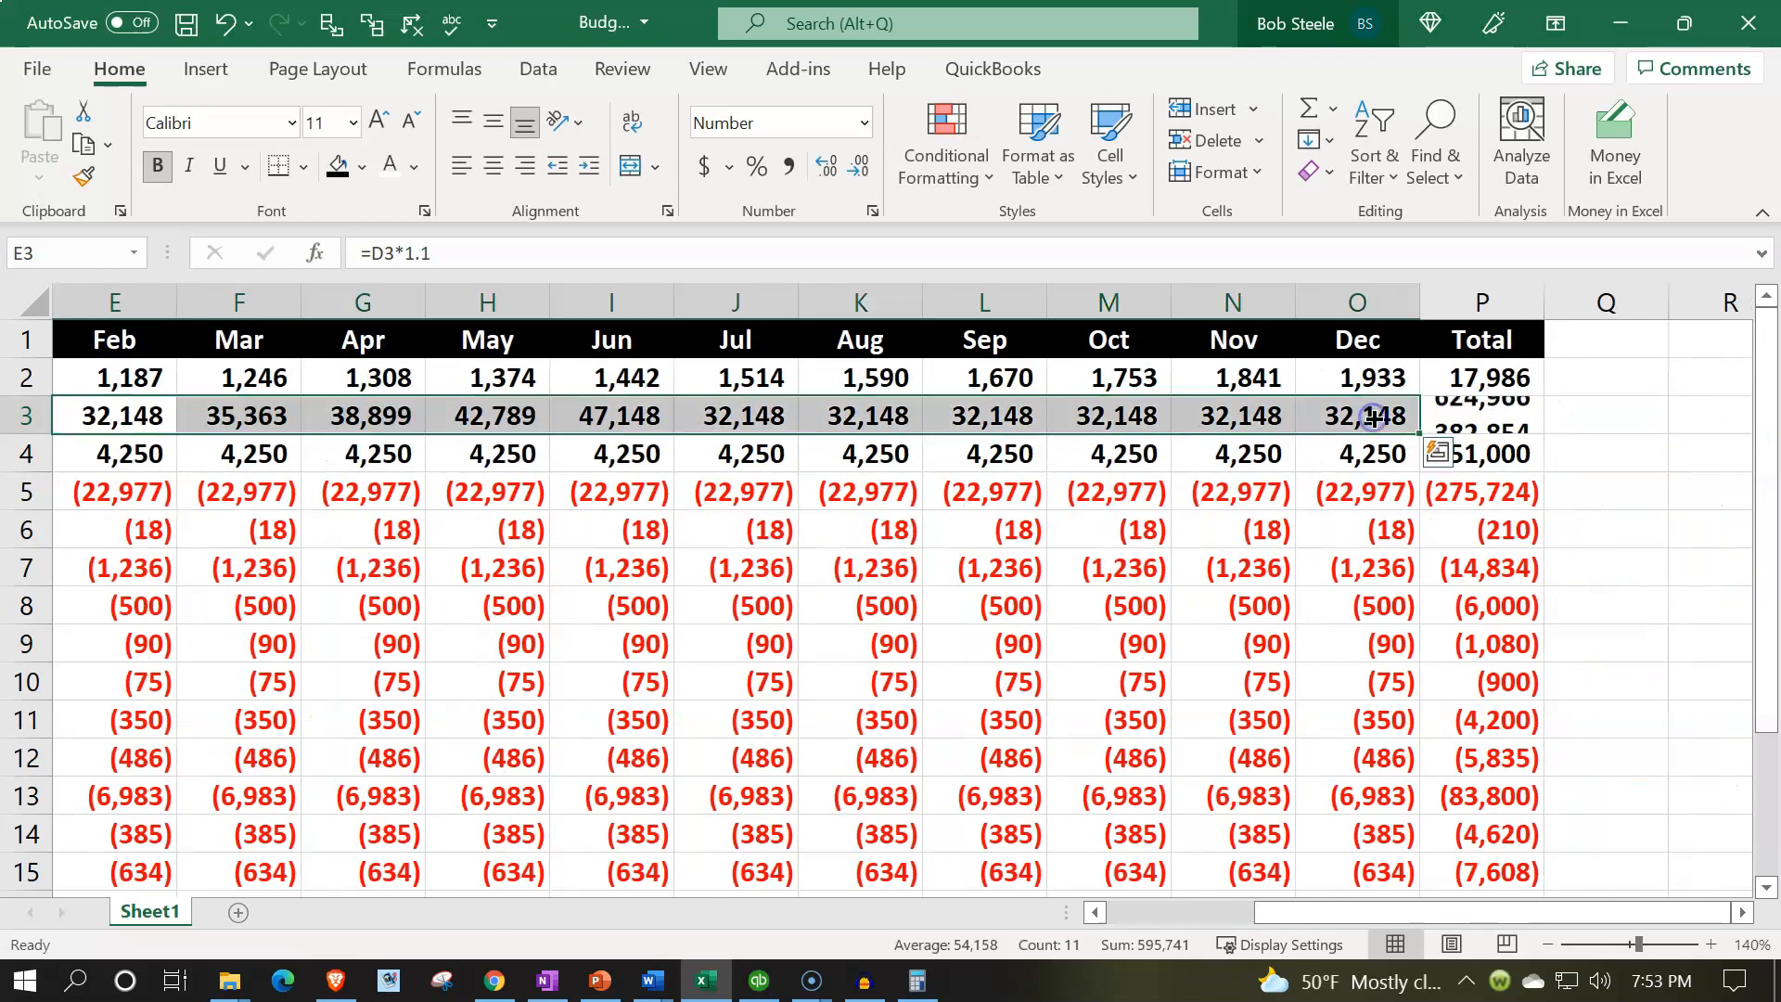
# Increase Service Revenue by 1000 each month, using =D4+1000 in E4 and copying it through December
pyautogui.press('Left')
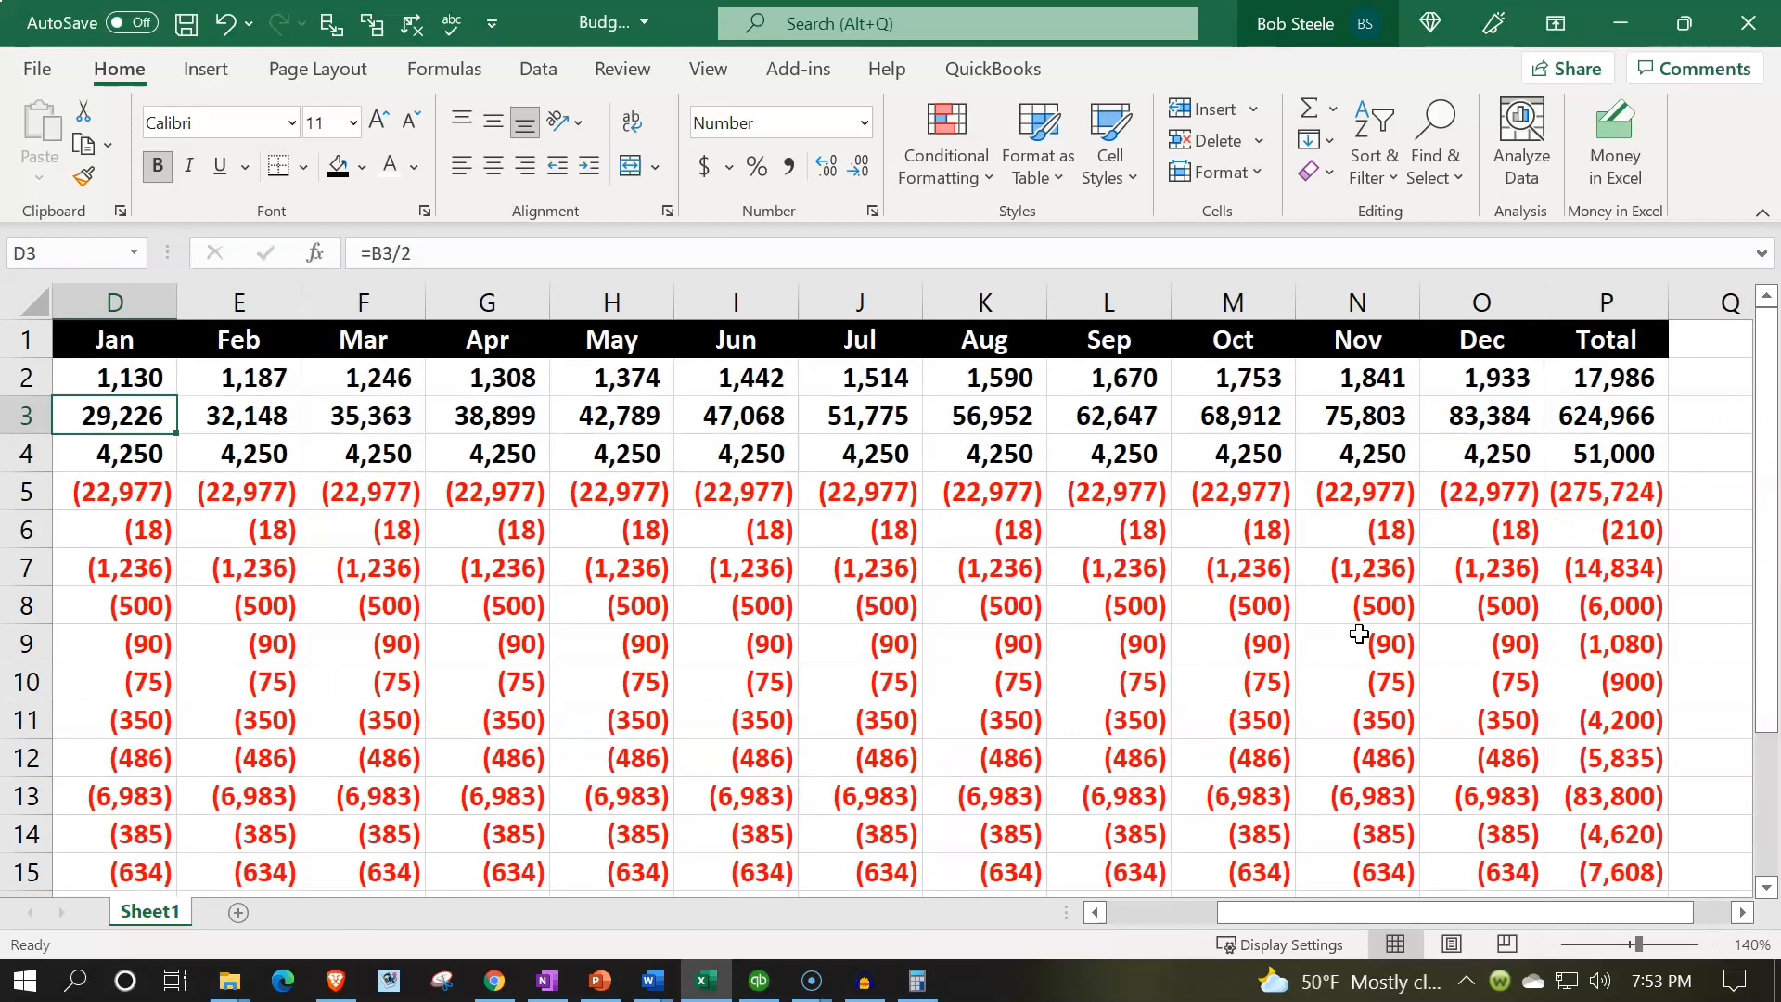
pyautogui.press('Left')
pyautogui.press('Left')
pyautogui.press('Left')
pyautogui.press('Right')
pyautogui.press('Right')
pyautogui.press('Right')
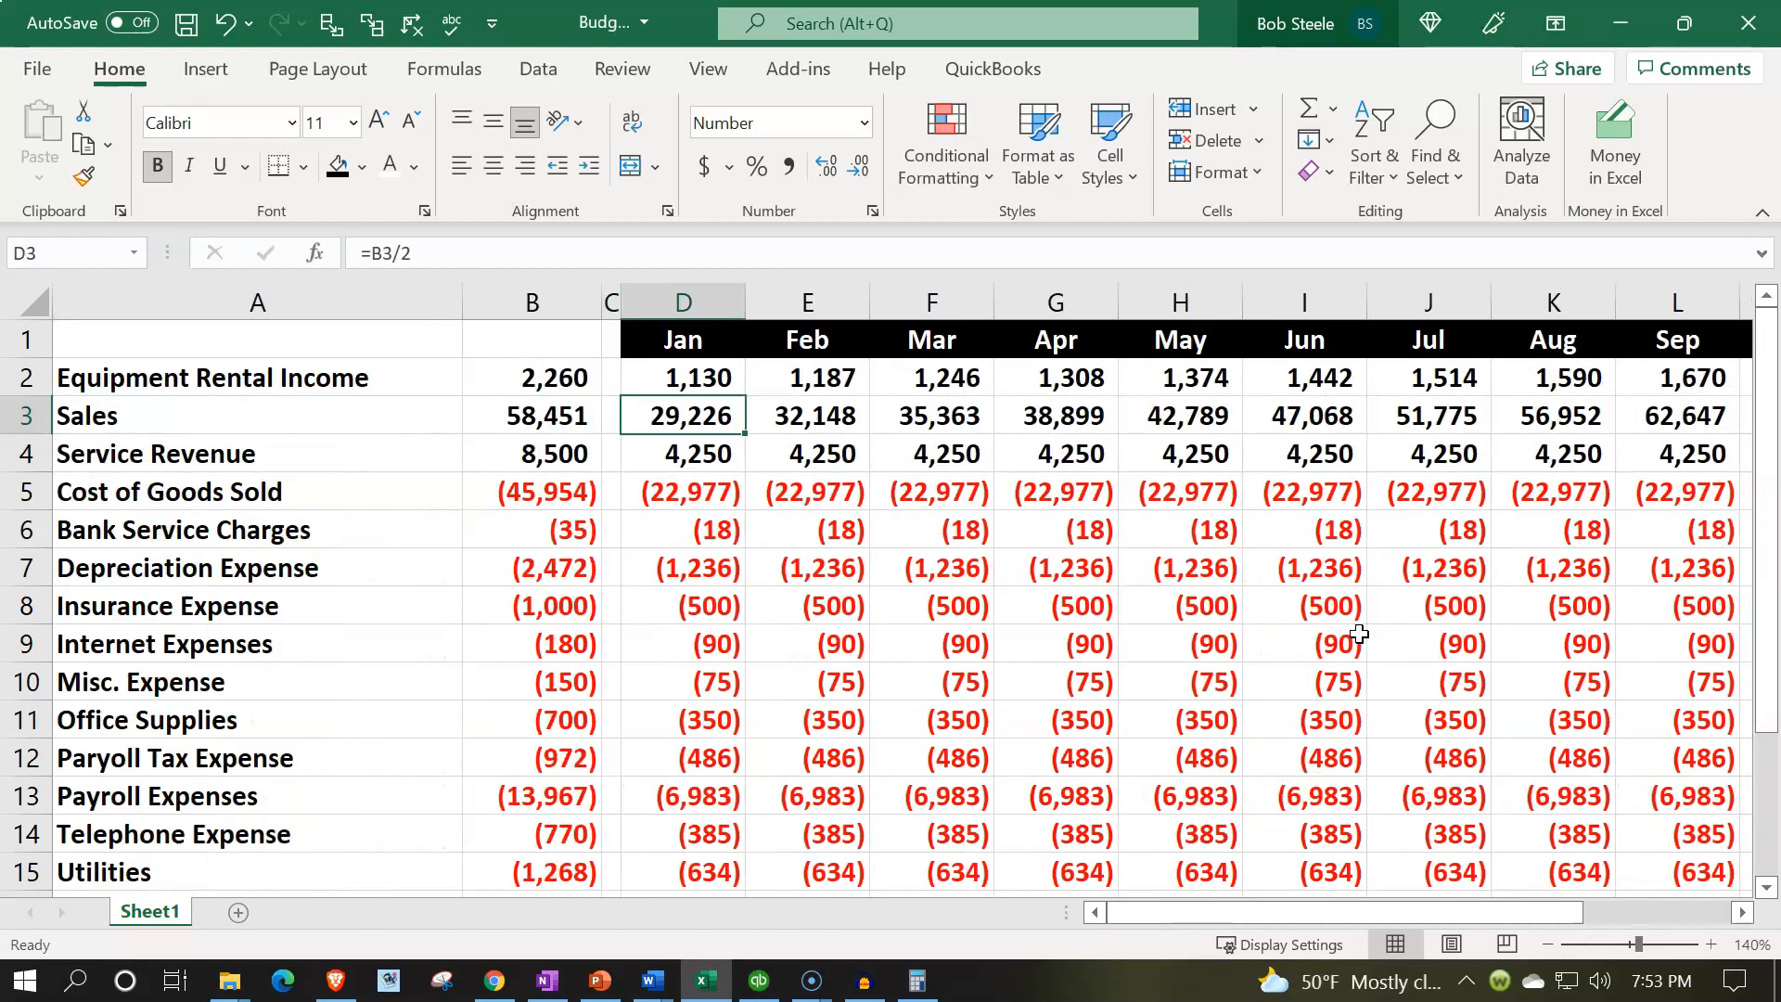
pyautogui.press('Down')
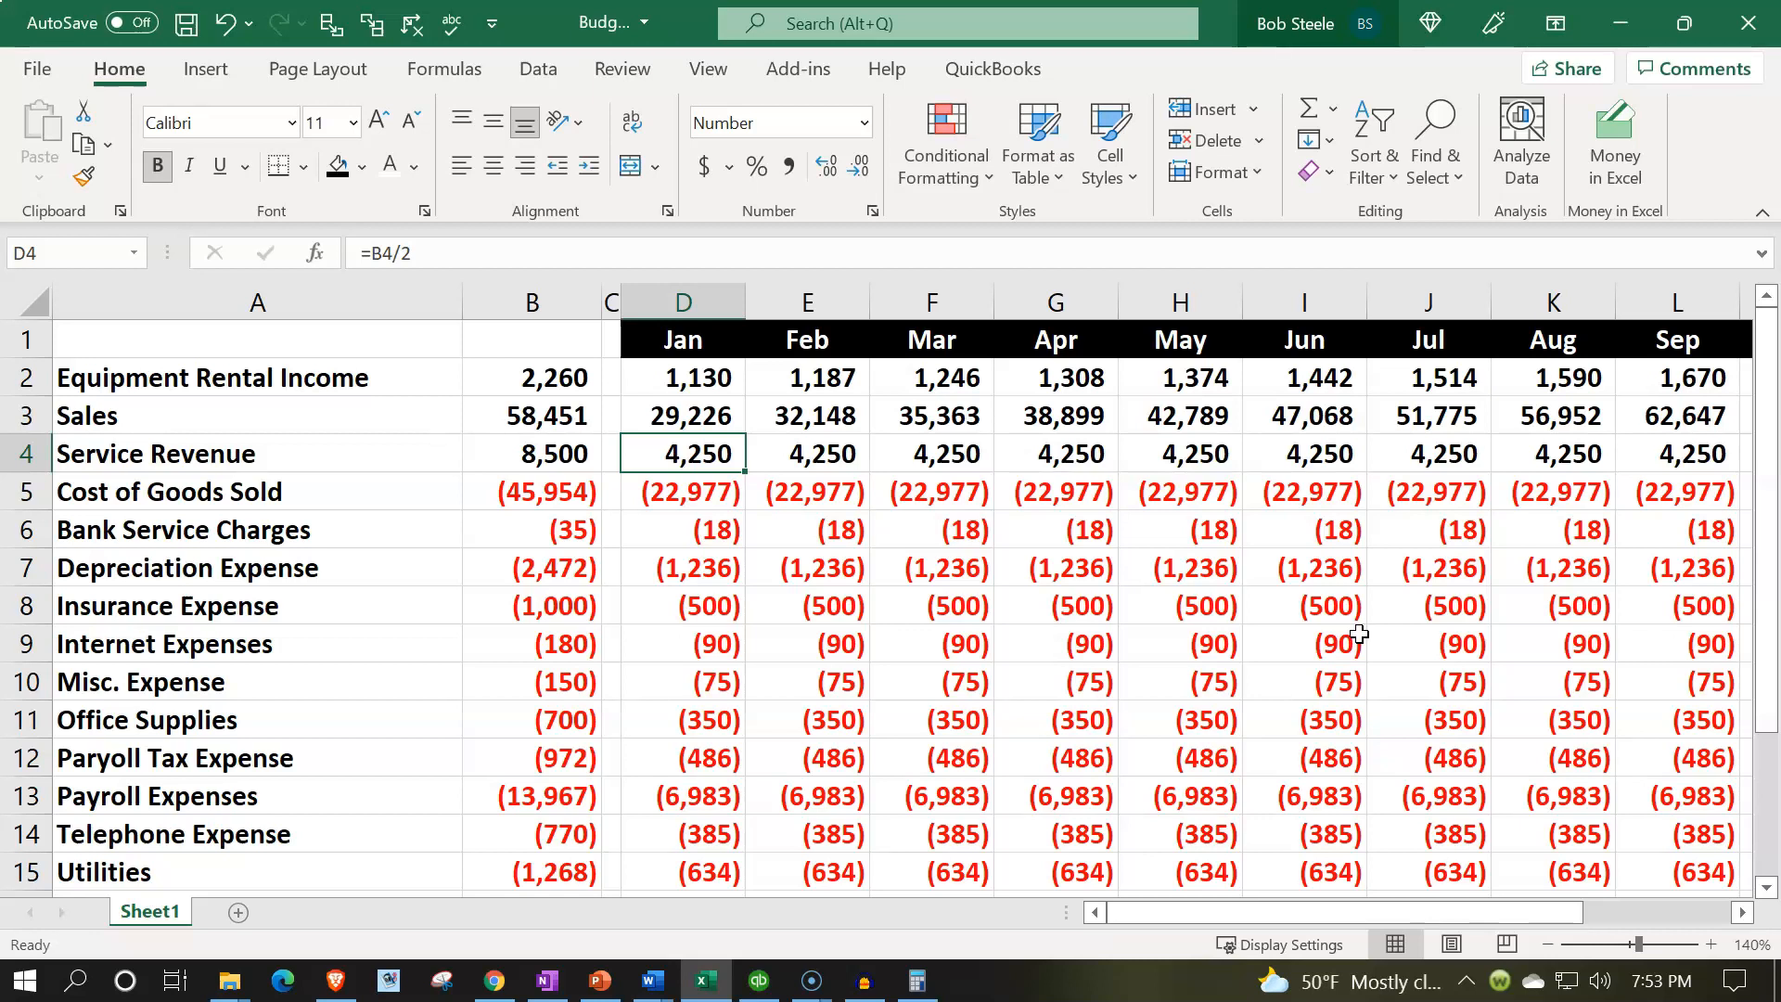
pyautogui.click(810, 447)
pyautogui.write('=')
pyautogui.press('Left')
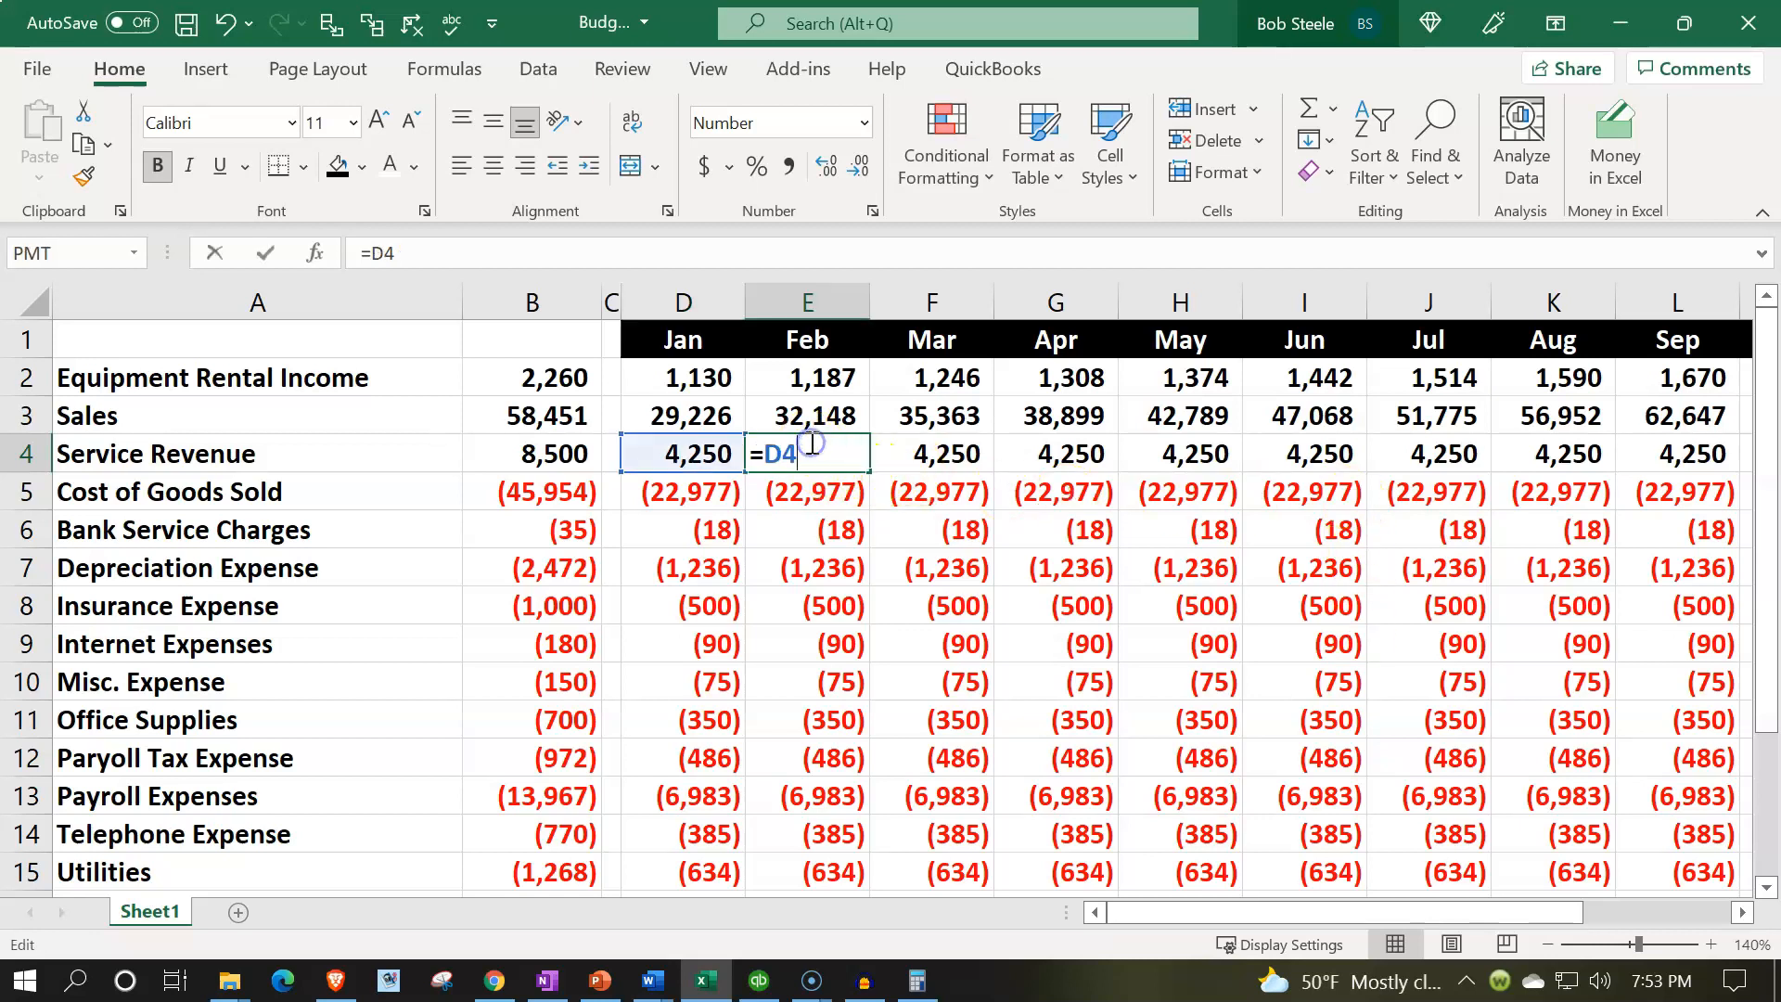
pyautogui.write('+10')
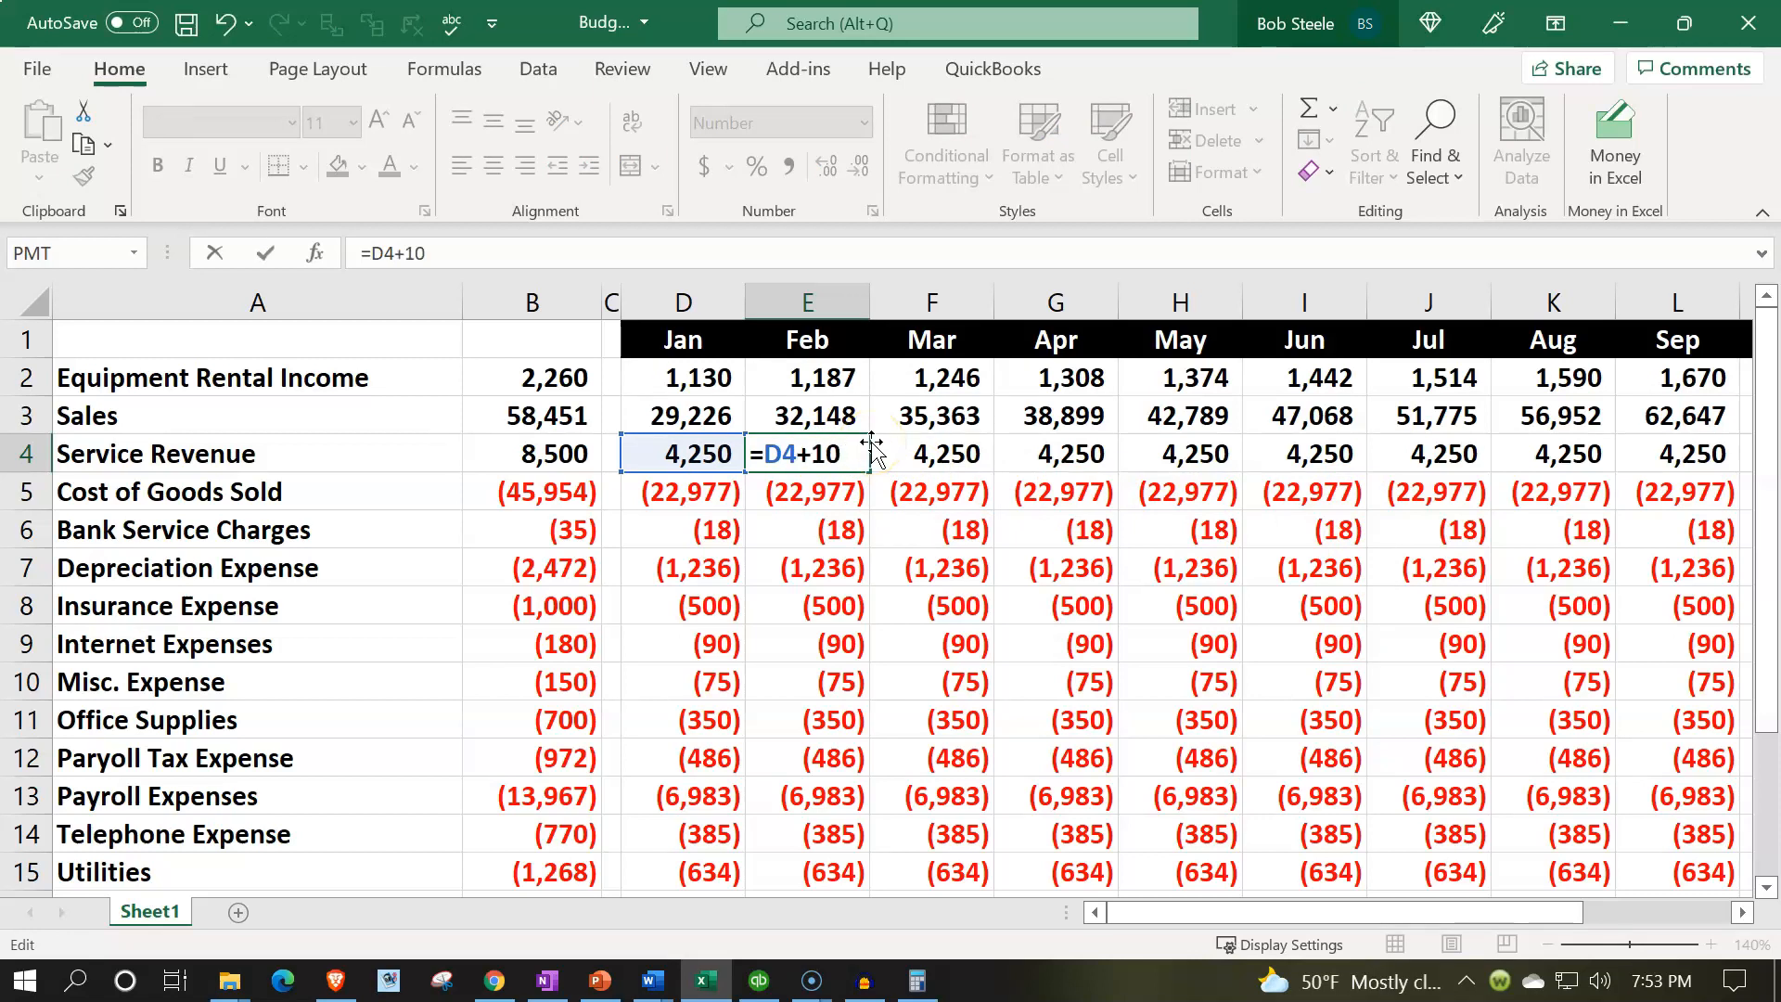
pyautogui.write('00')
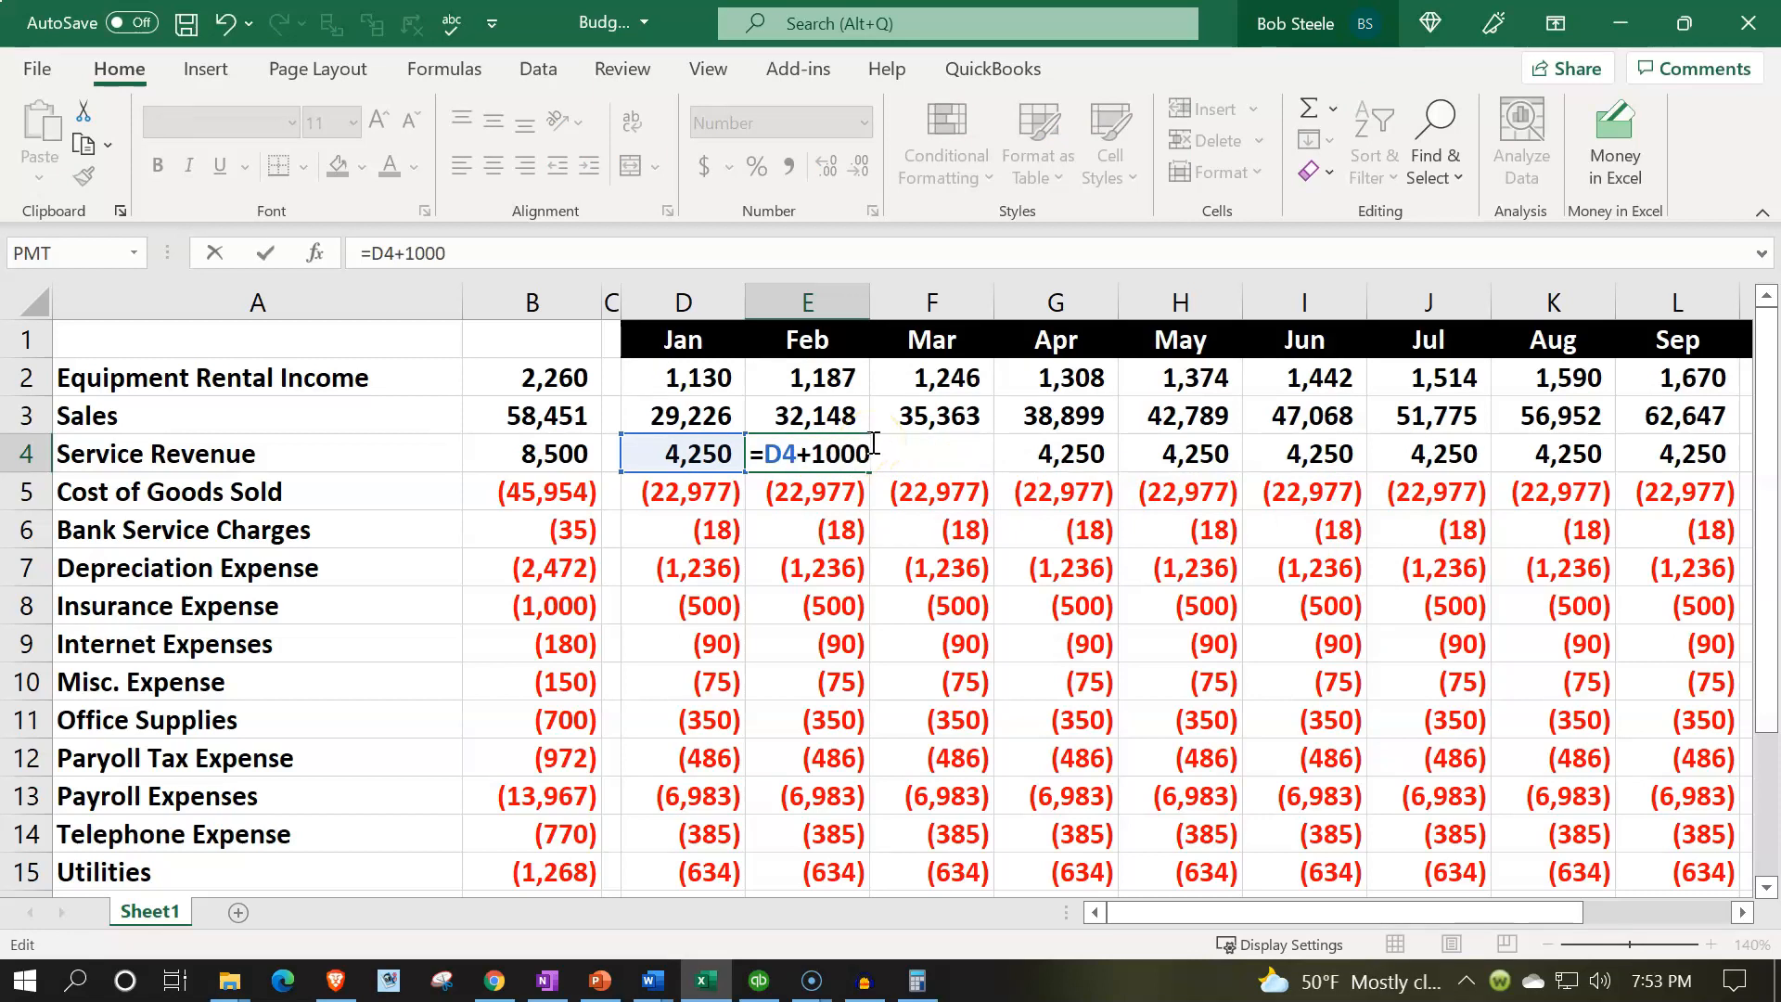
pyautogui.press('Return')
pyautogui.click(863, 450)
pyautogui.moveTo(869, 472); pyautogui.dragTo(1550, 457)
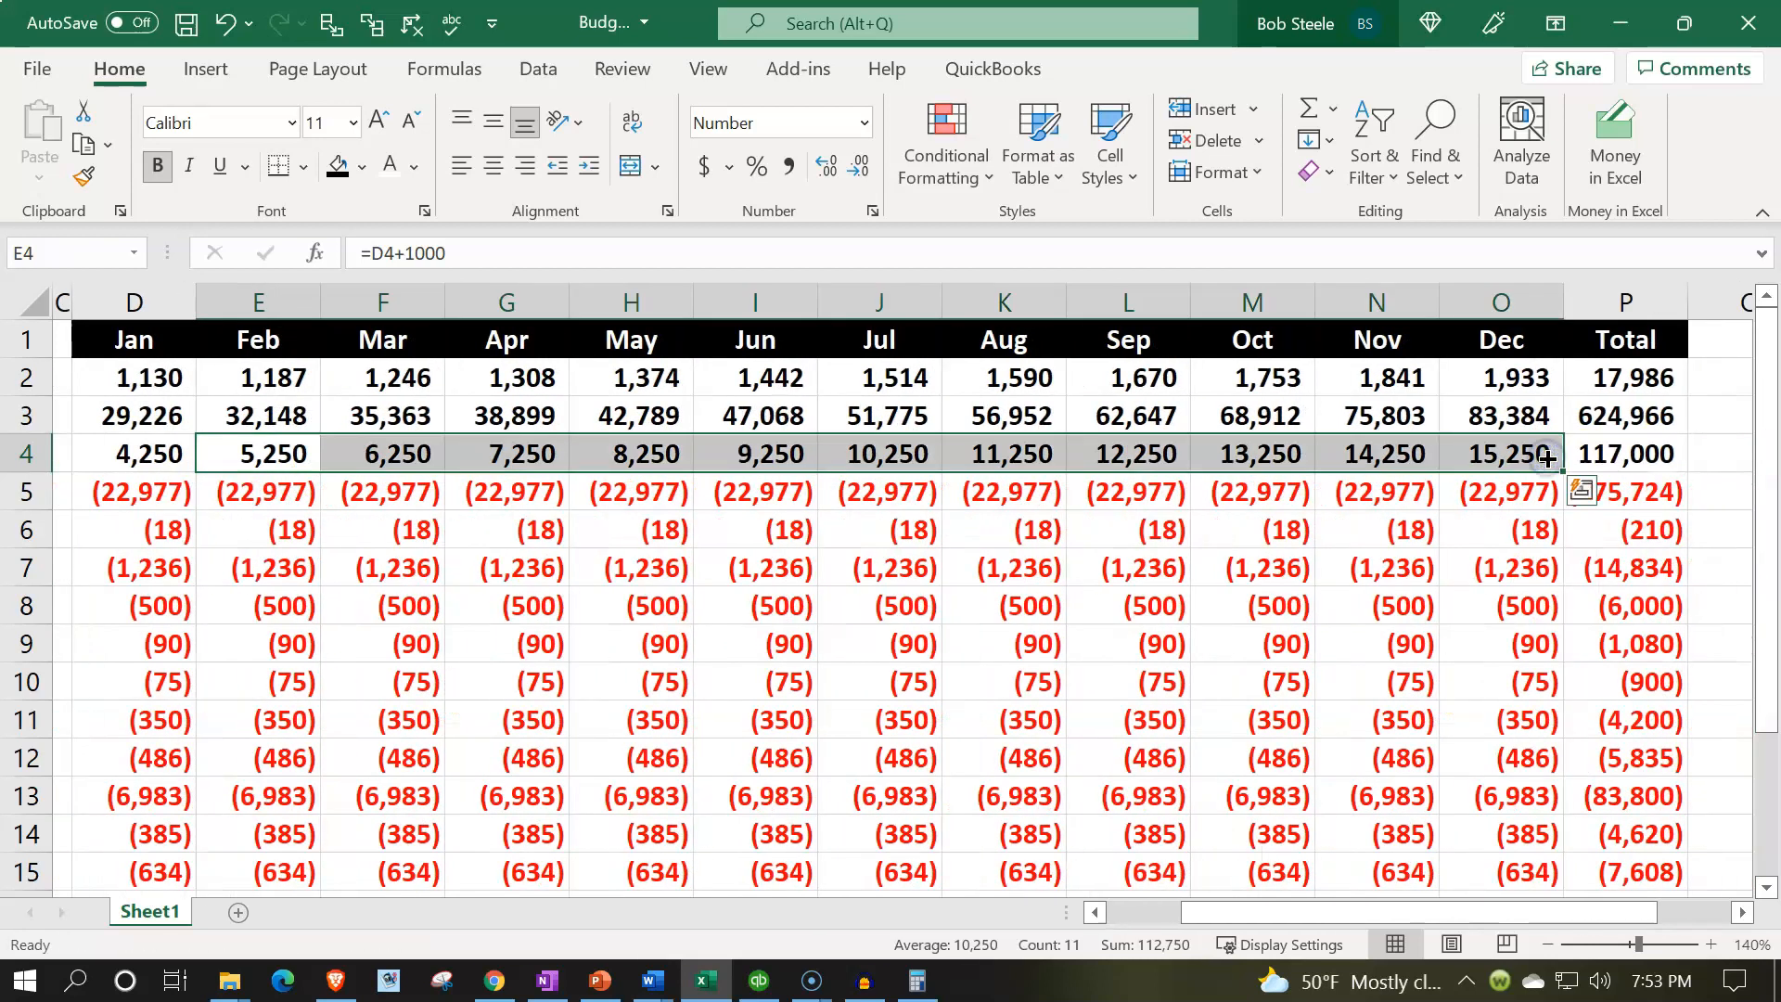
# Examine December's Service Revenue formula in O4 and the monthly Cost of Goods Sold cells in row 5
pyautogui.doubleClick(1531, 455)
pyautogui.press('Return')
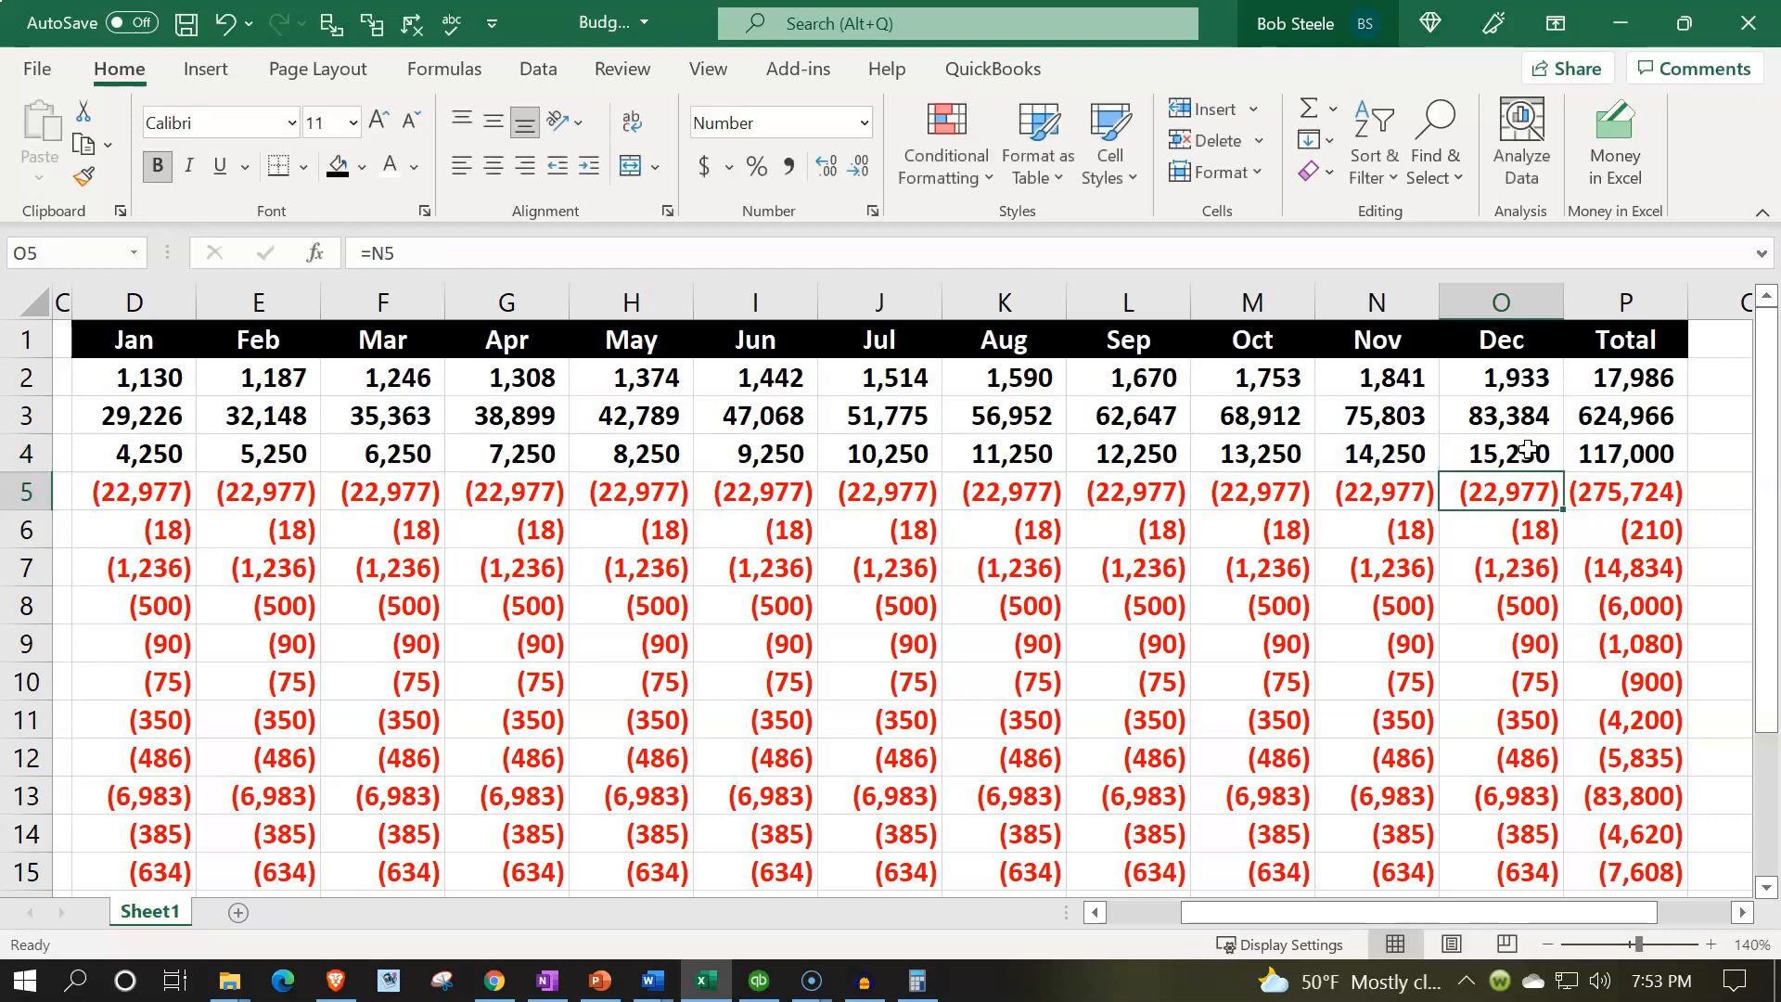
pyautogui.press('Left')
pyautogui.press('Left')
pyautogui.press('Left')
pyautogui.press('Left')
pyautogui.press('Left')
pyautogui.press('Left')
pyautogui.press('Left')
pyautogui.press('Left')
pyautogui.press('Left')
pyautogui.press('Left')
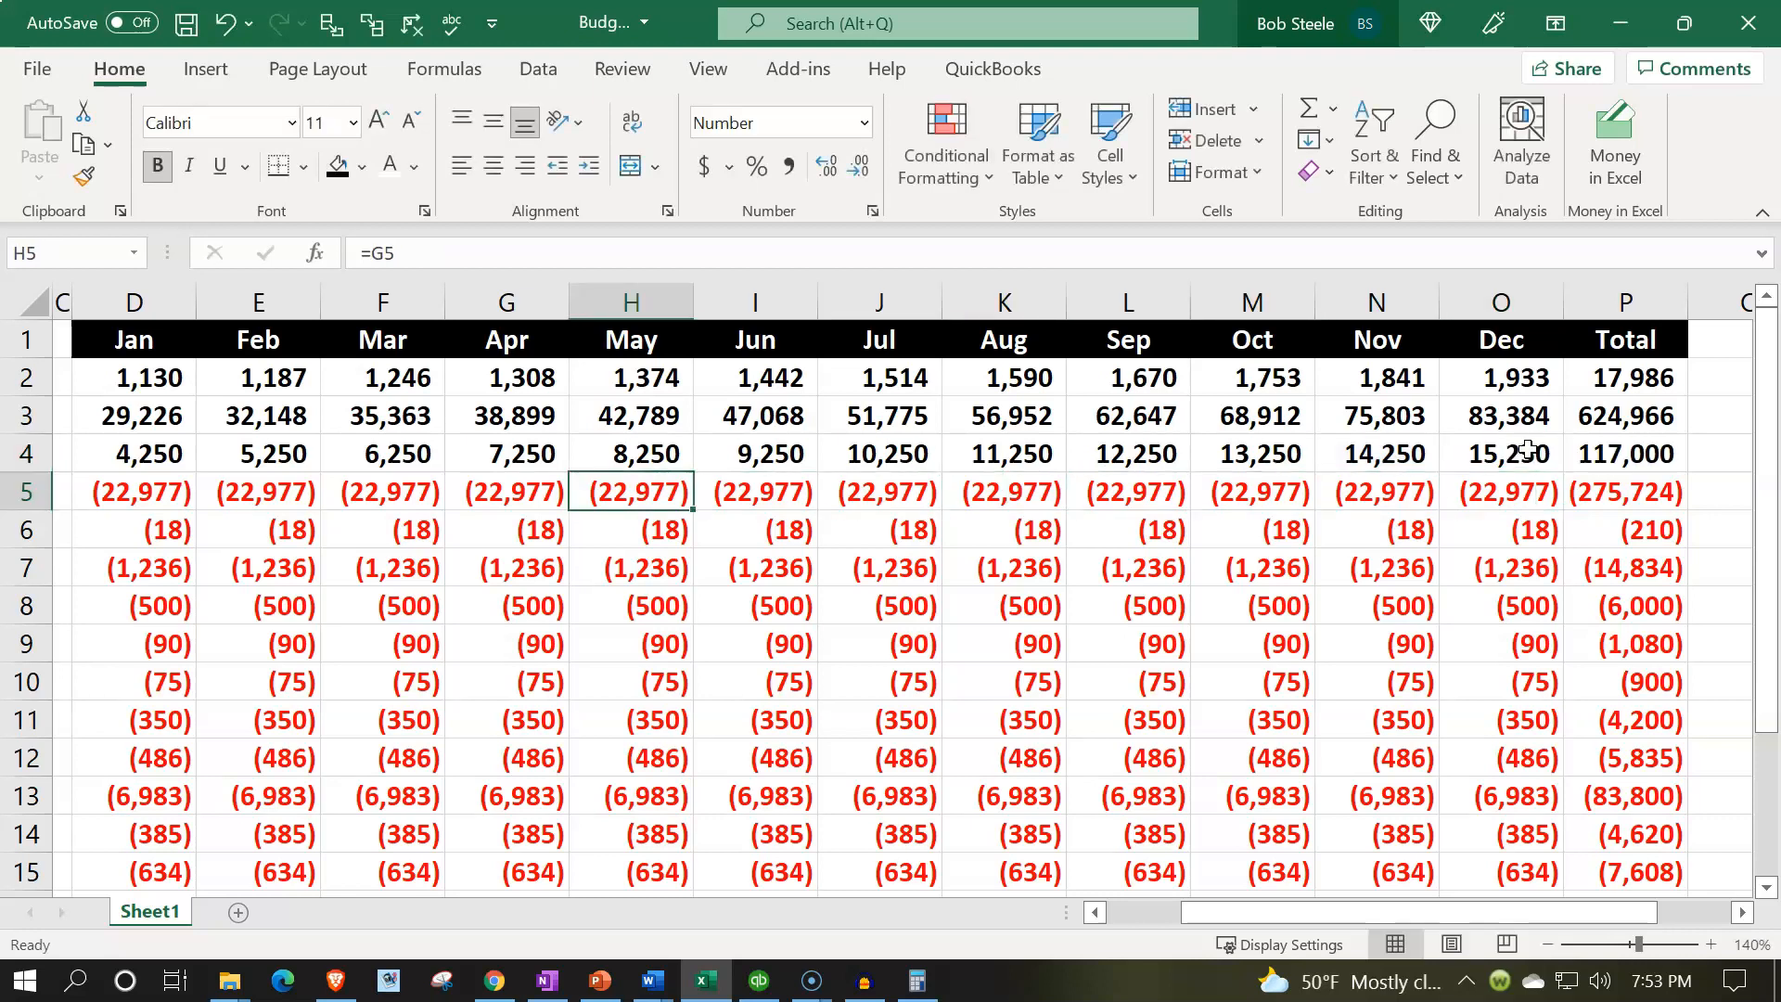
# Examine the Cost of Goods Sold row back to its account name, then January's formulas in D5 and D3
pyautogui.press('Left')
pyautogui.press('Left')
pyautogui.press('Left')
pyautogui.press('Left')
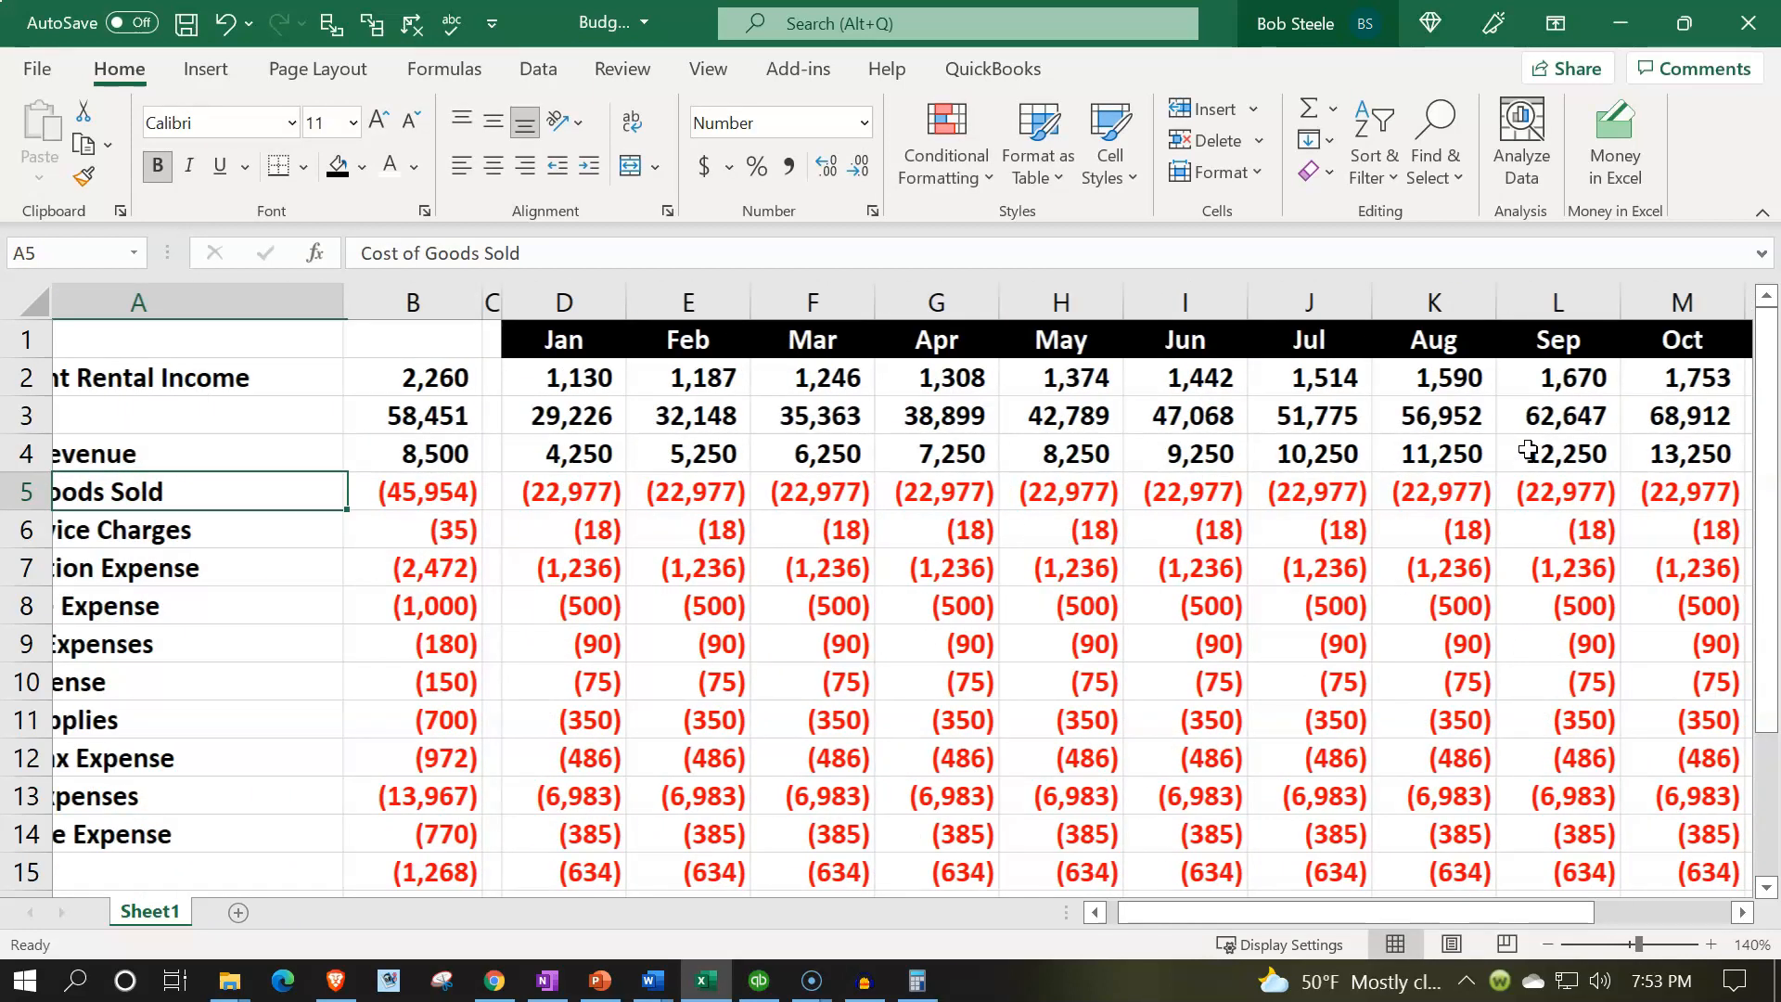
pyautogui.press('Right')
pyautogui.press('Right')
pyautogui.press('Right')
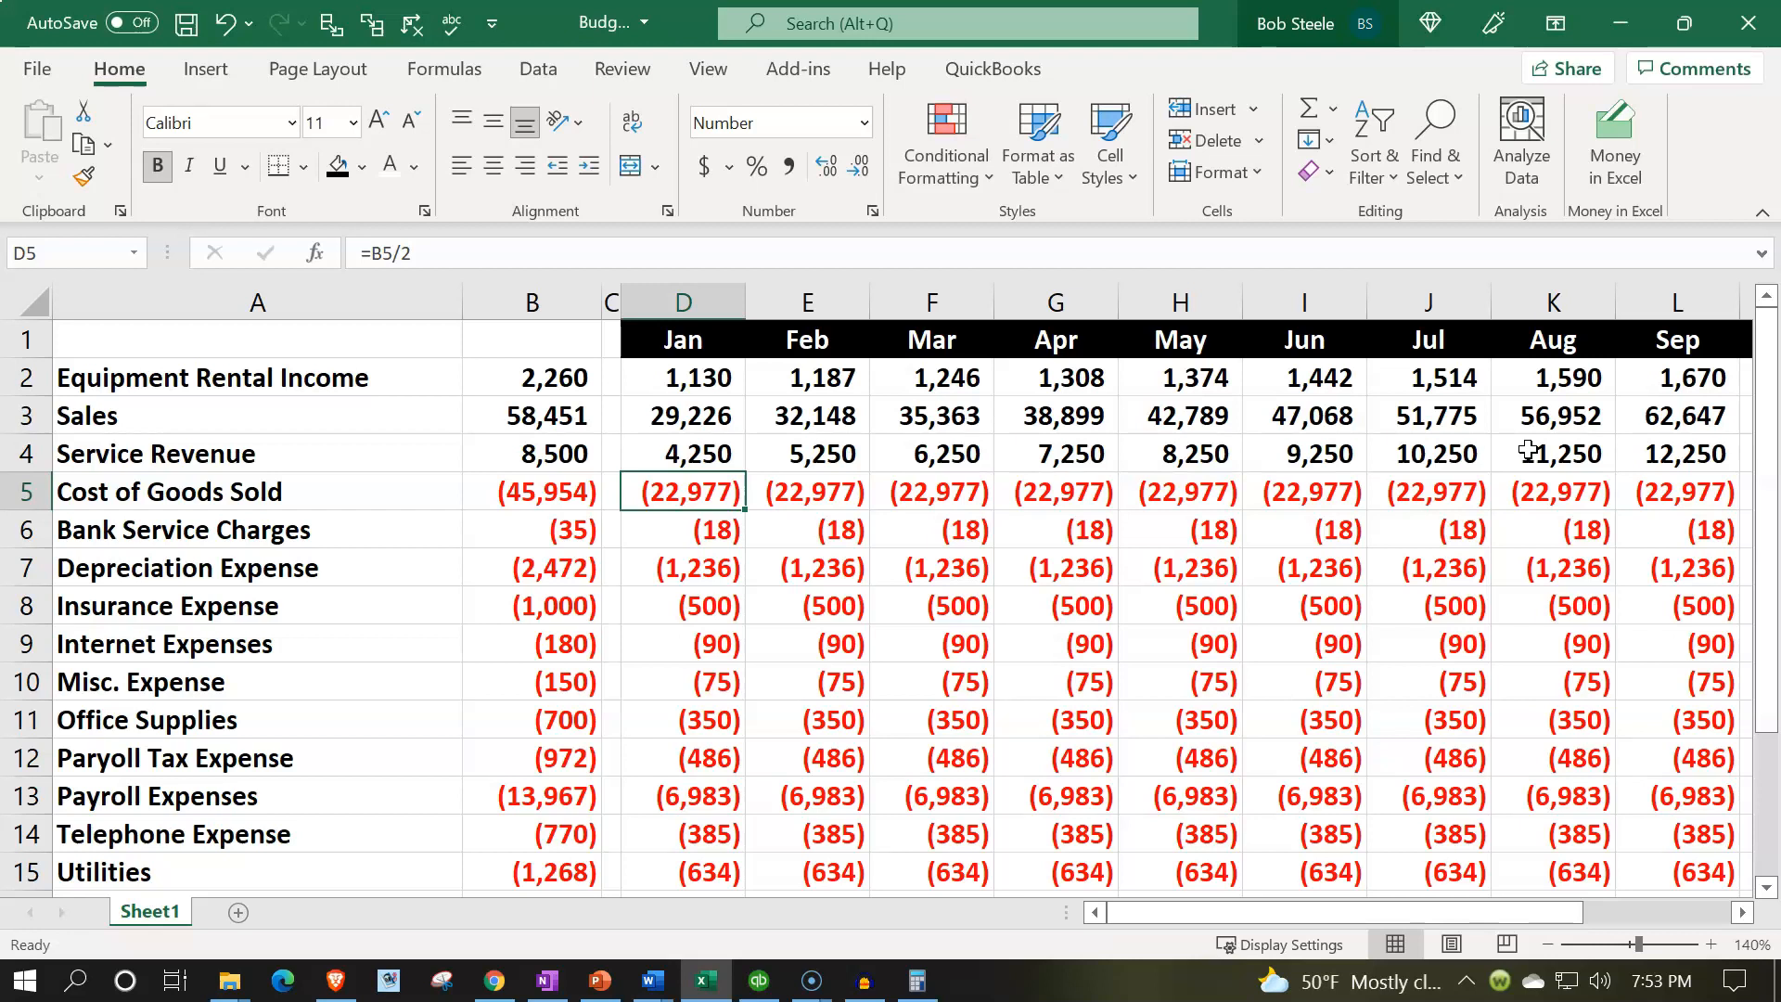
pyautogui.press('Up')
pyautogui.press('Up')
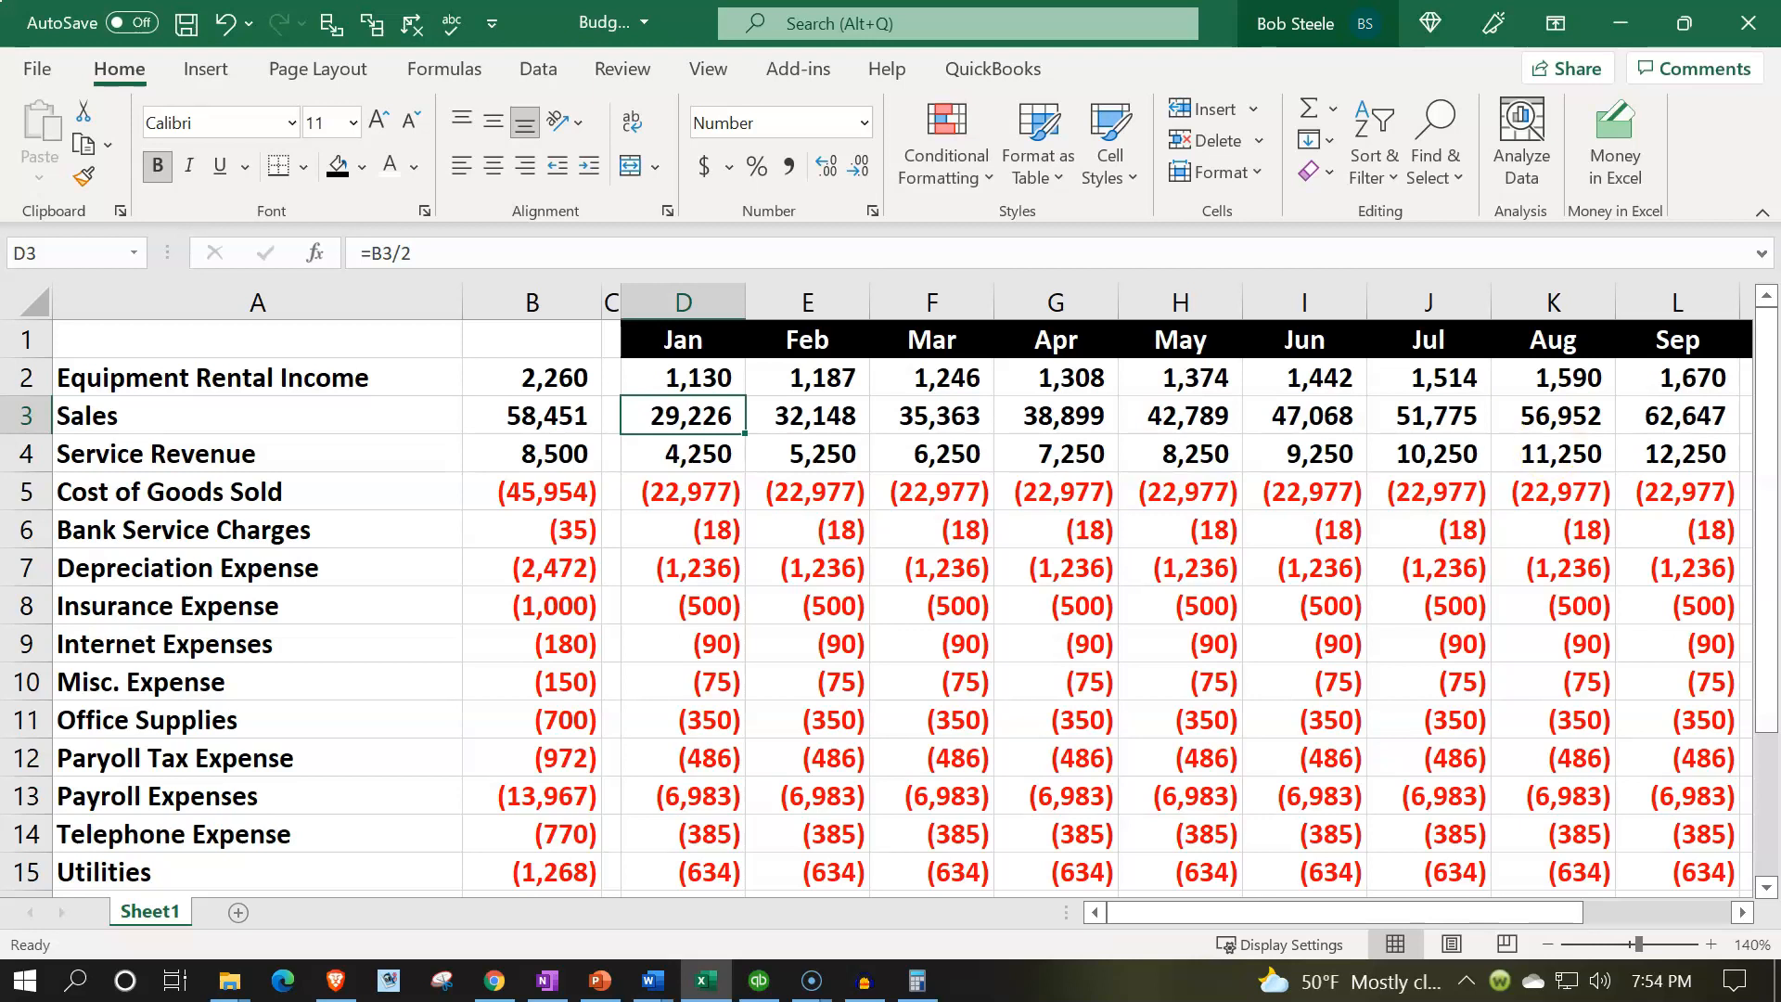
# Calculate January's Cost of Goods Sold as a share of Sales in the calculator, dividing 22977 by 29226
pyautogui.moveTo(1778, 373); pyautogui.dragTo(908, 409)
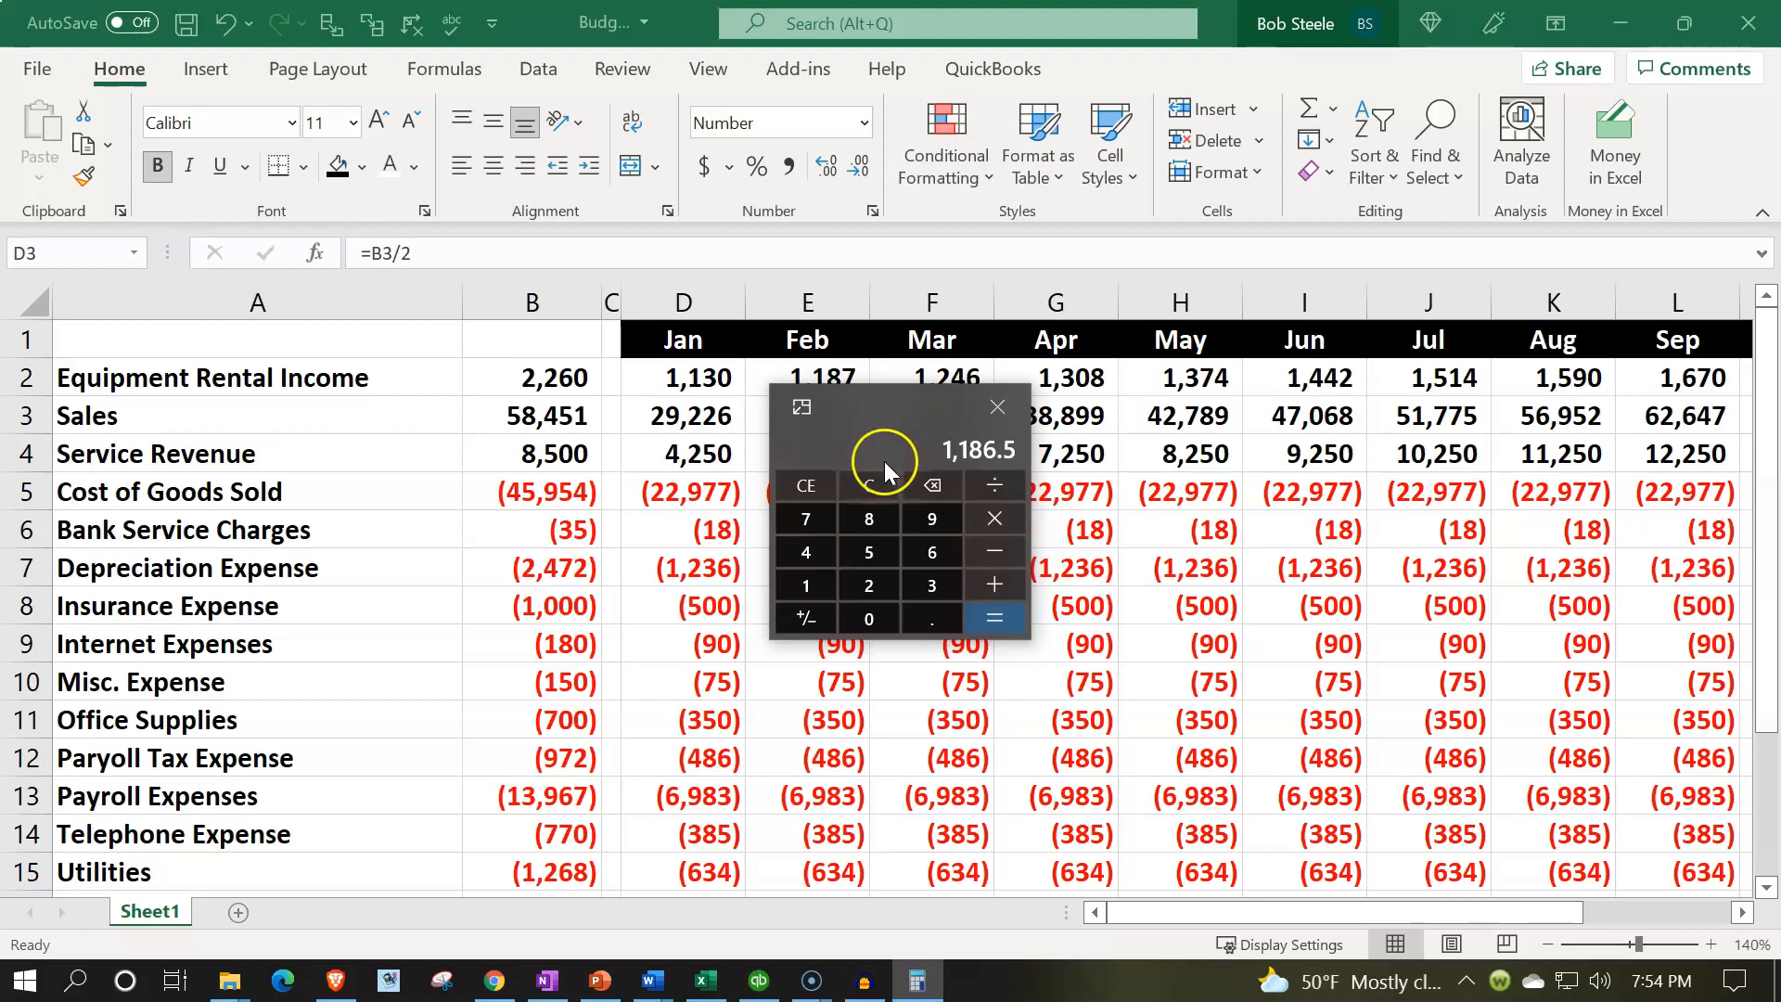
pyautogui.click(867, 496)
pyautogui.write('22977')
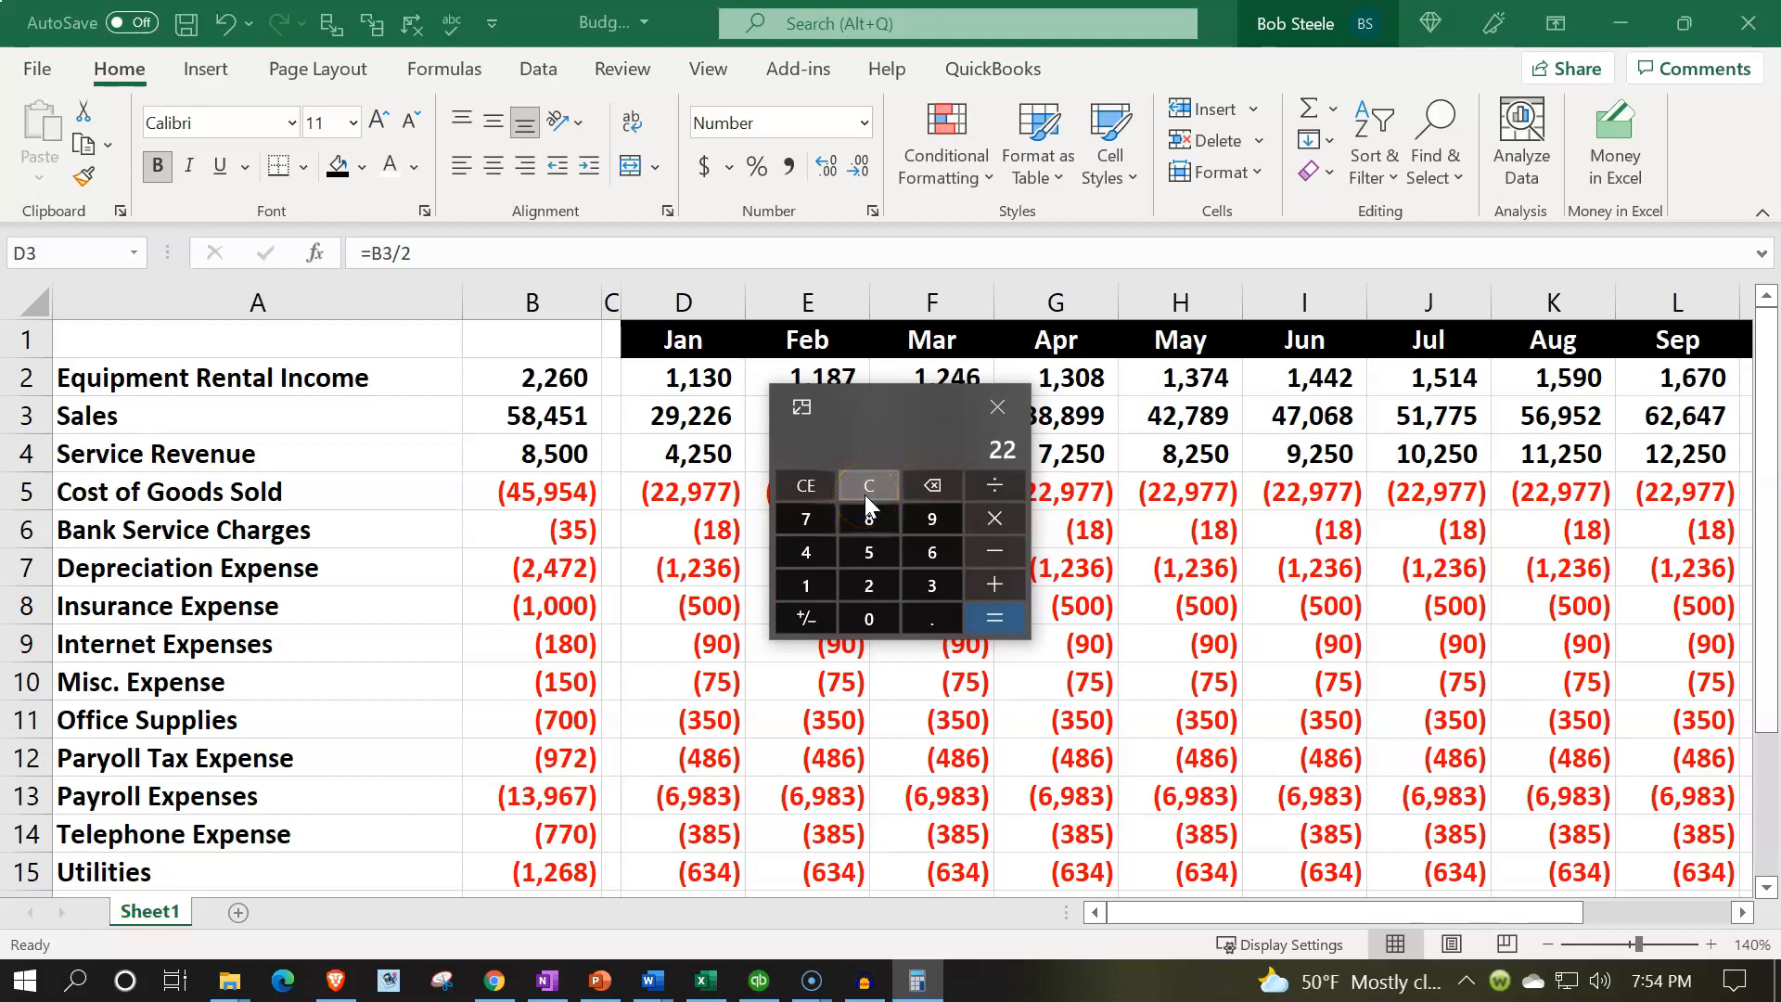
pyautogui.press('/')
pyautogui.write('29226')
pyautogui.press('Return')
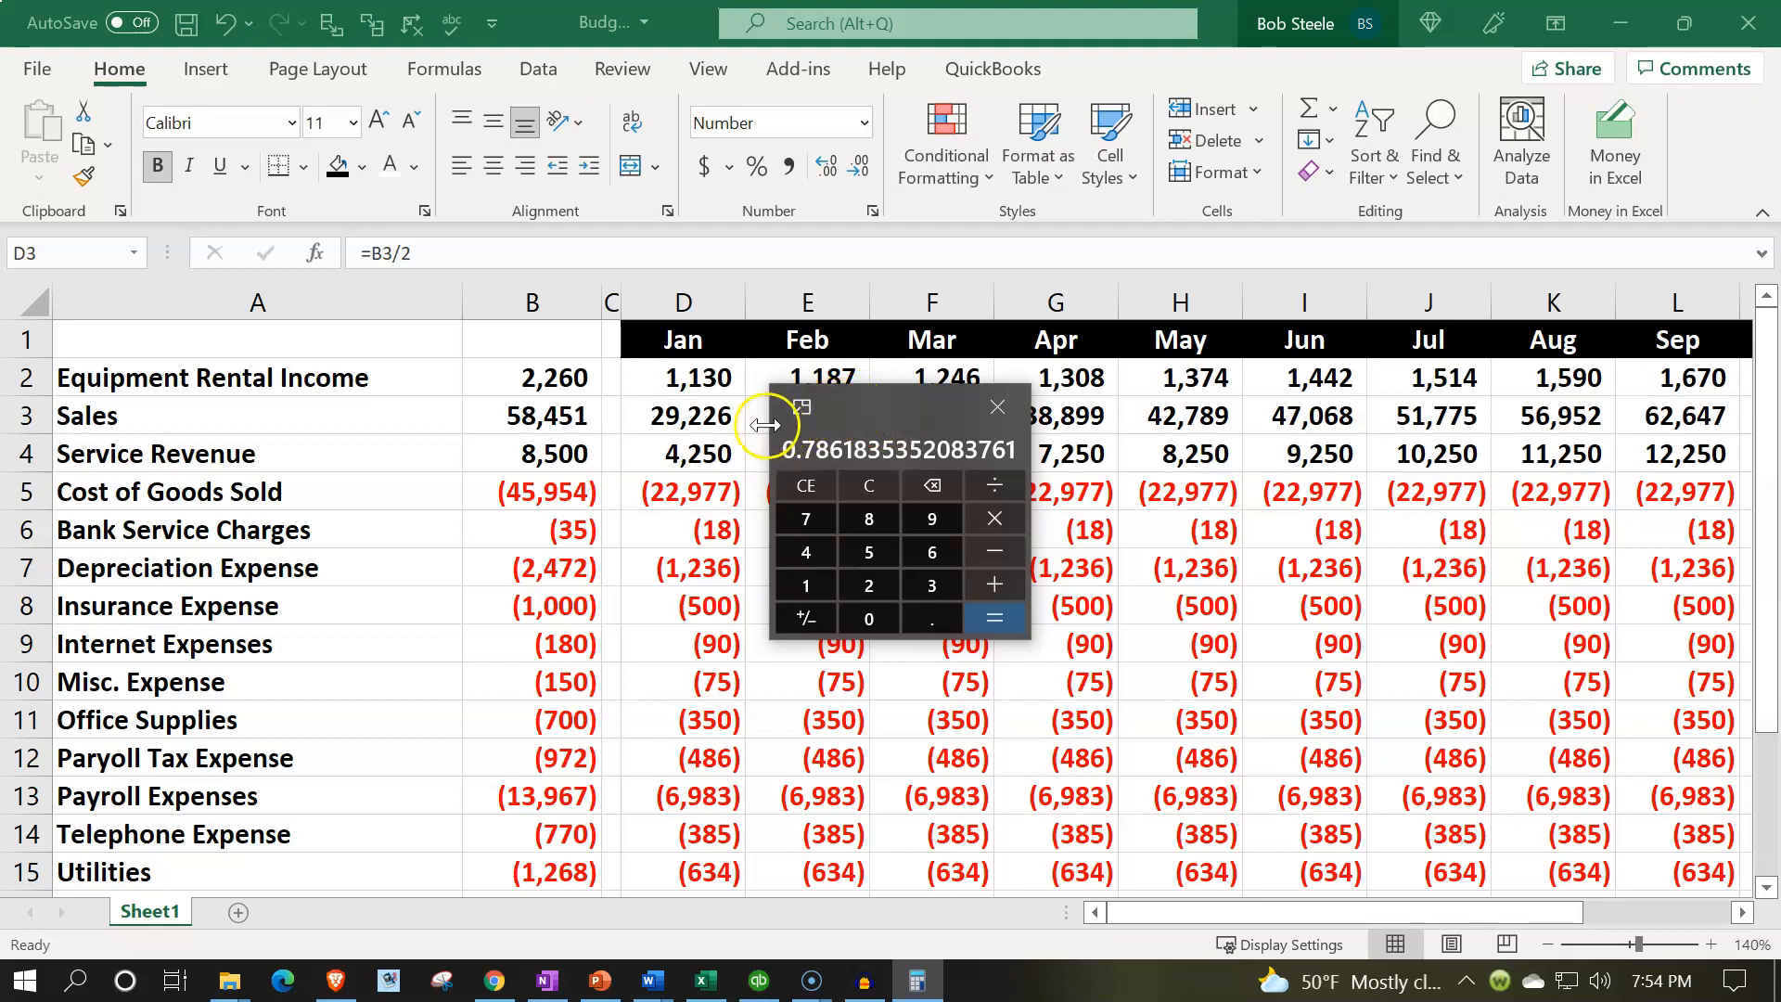
pyautogui.moveTo(855, 404); pyautogui.dragTo(1779, 380)
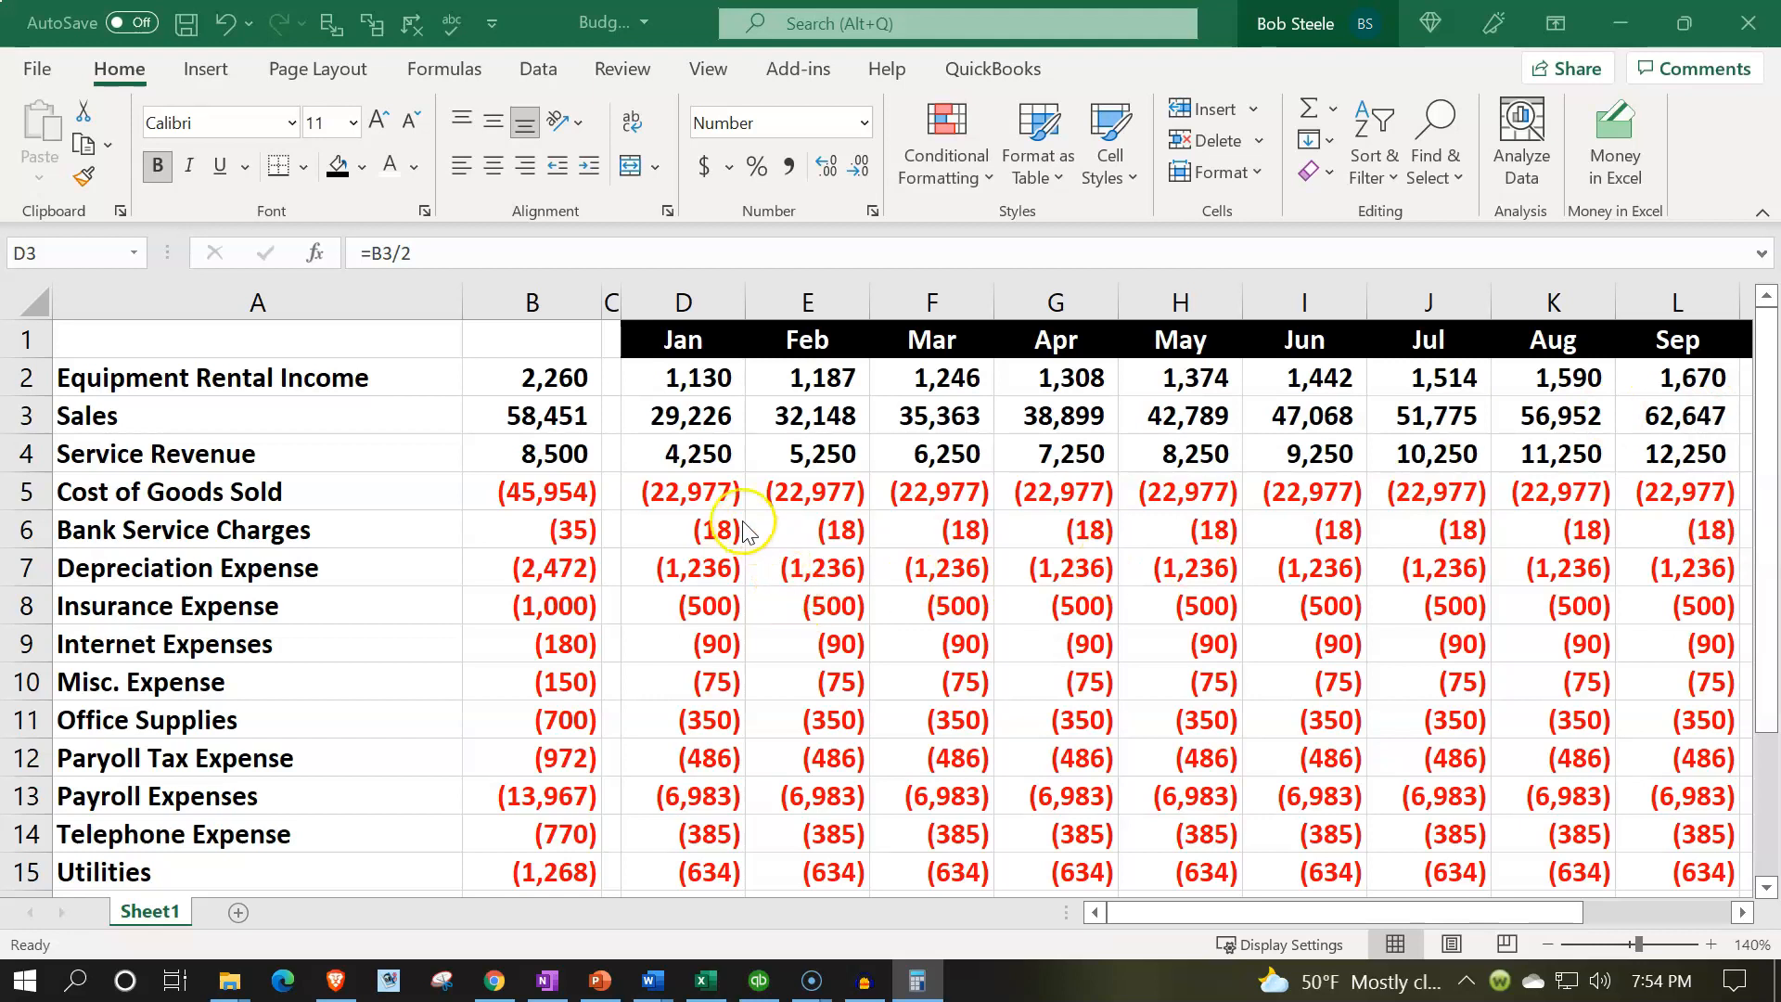
# Review February's Sales formula in E3 and Cost of Goods Sold formula in E5 against the calculated January ratio
pyautogui.click(720, 408)
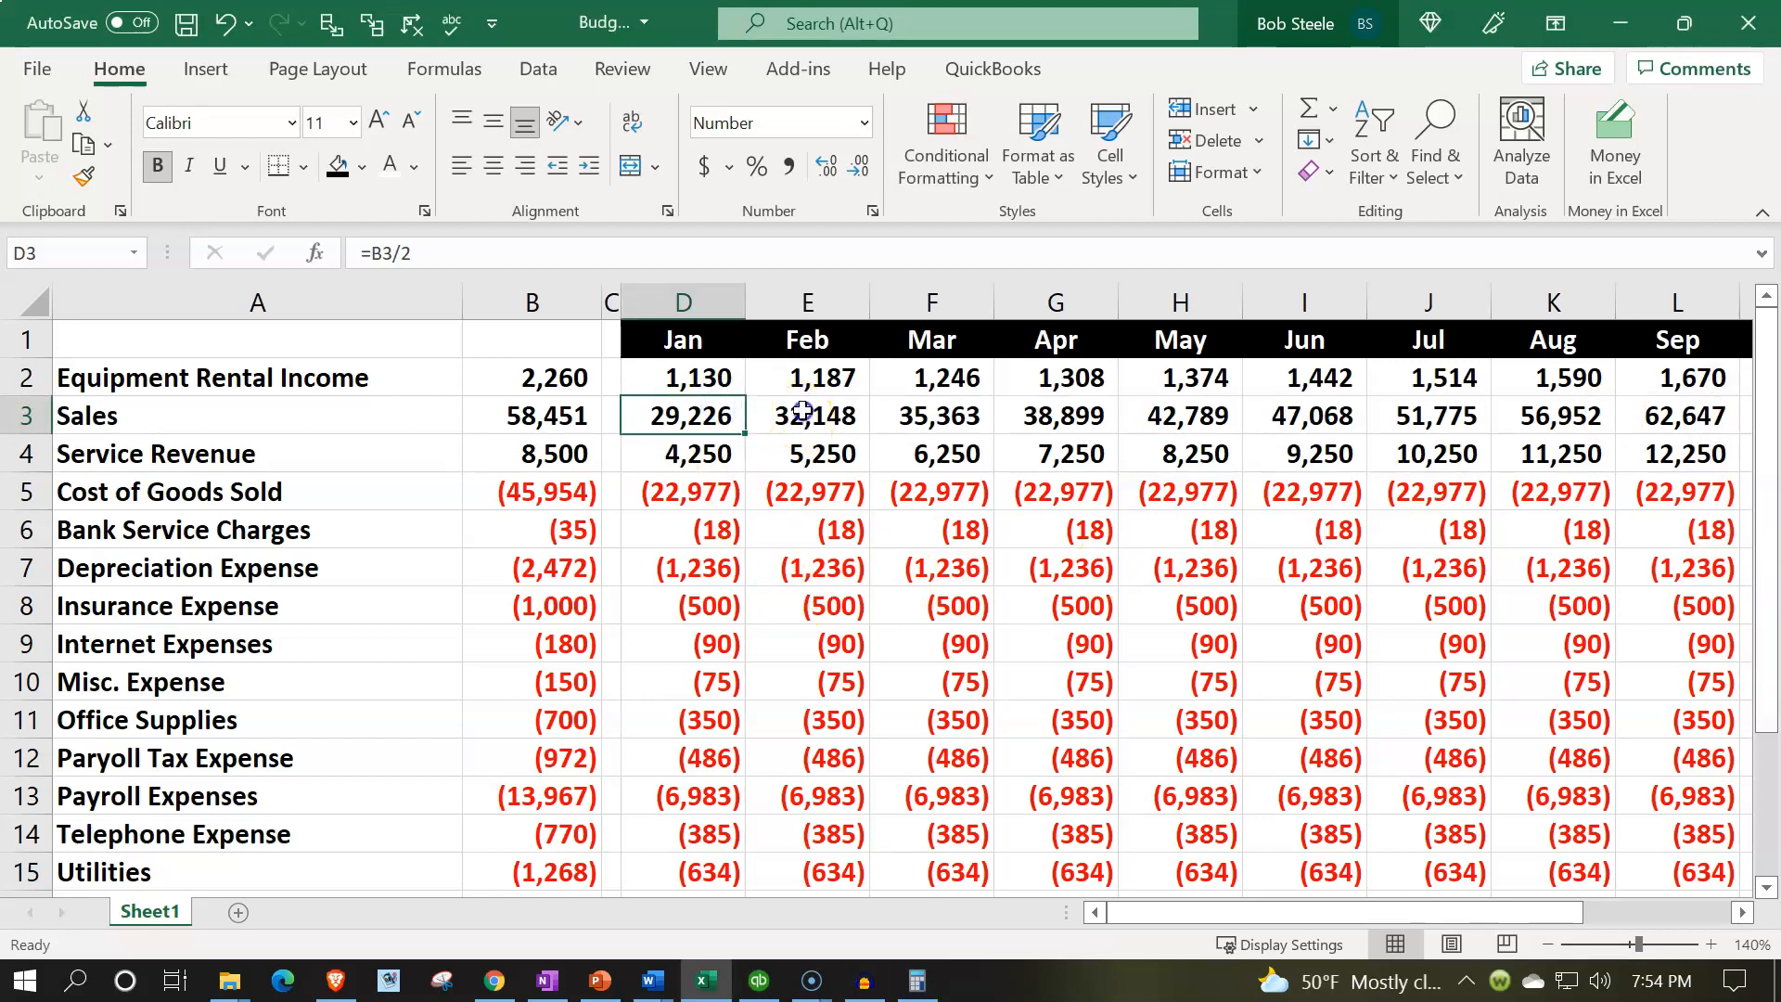
pyautogui.doubleClick(801, 412)
pyautogui.press('Return')
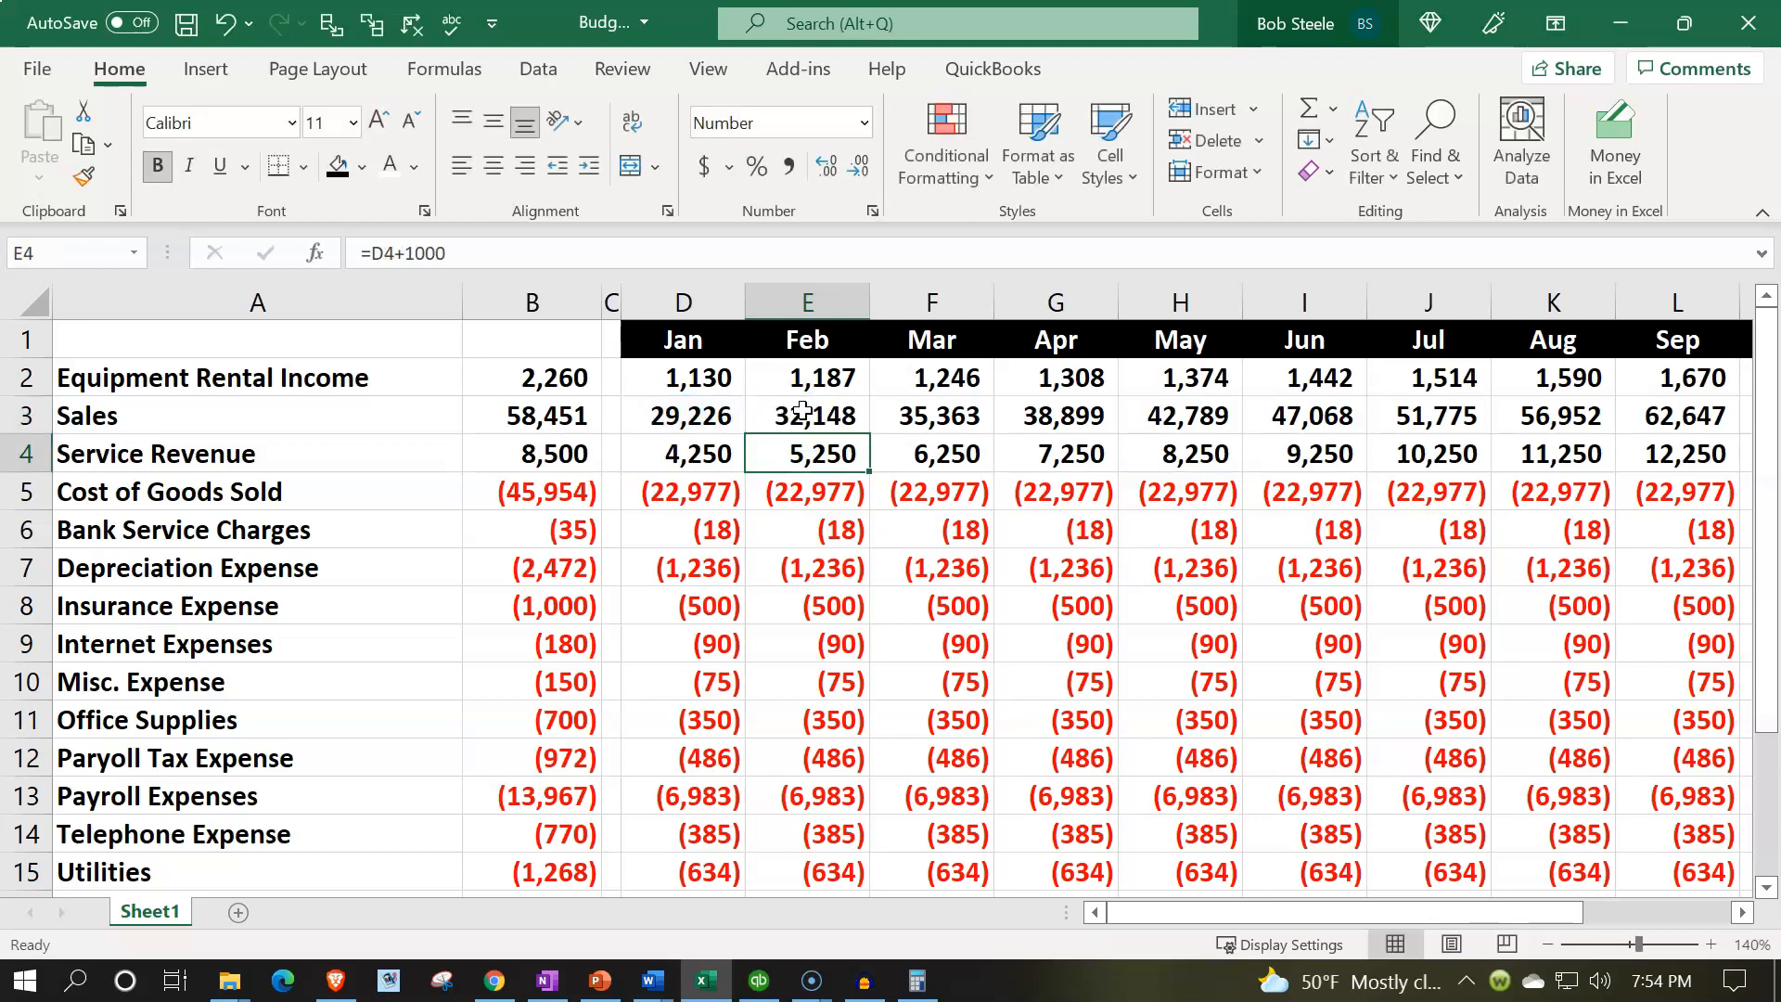
pyautogui.click(798, 494)
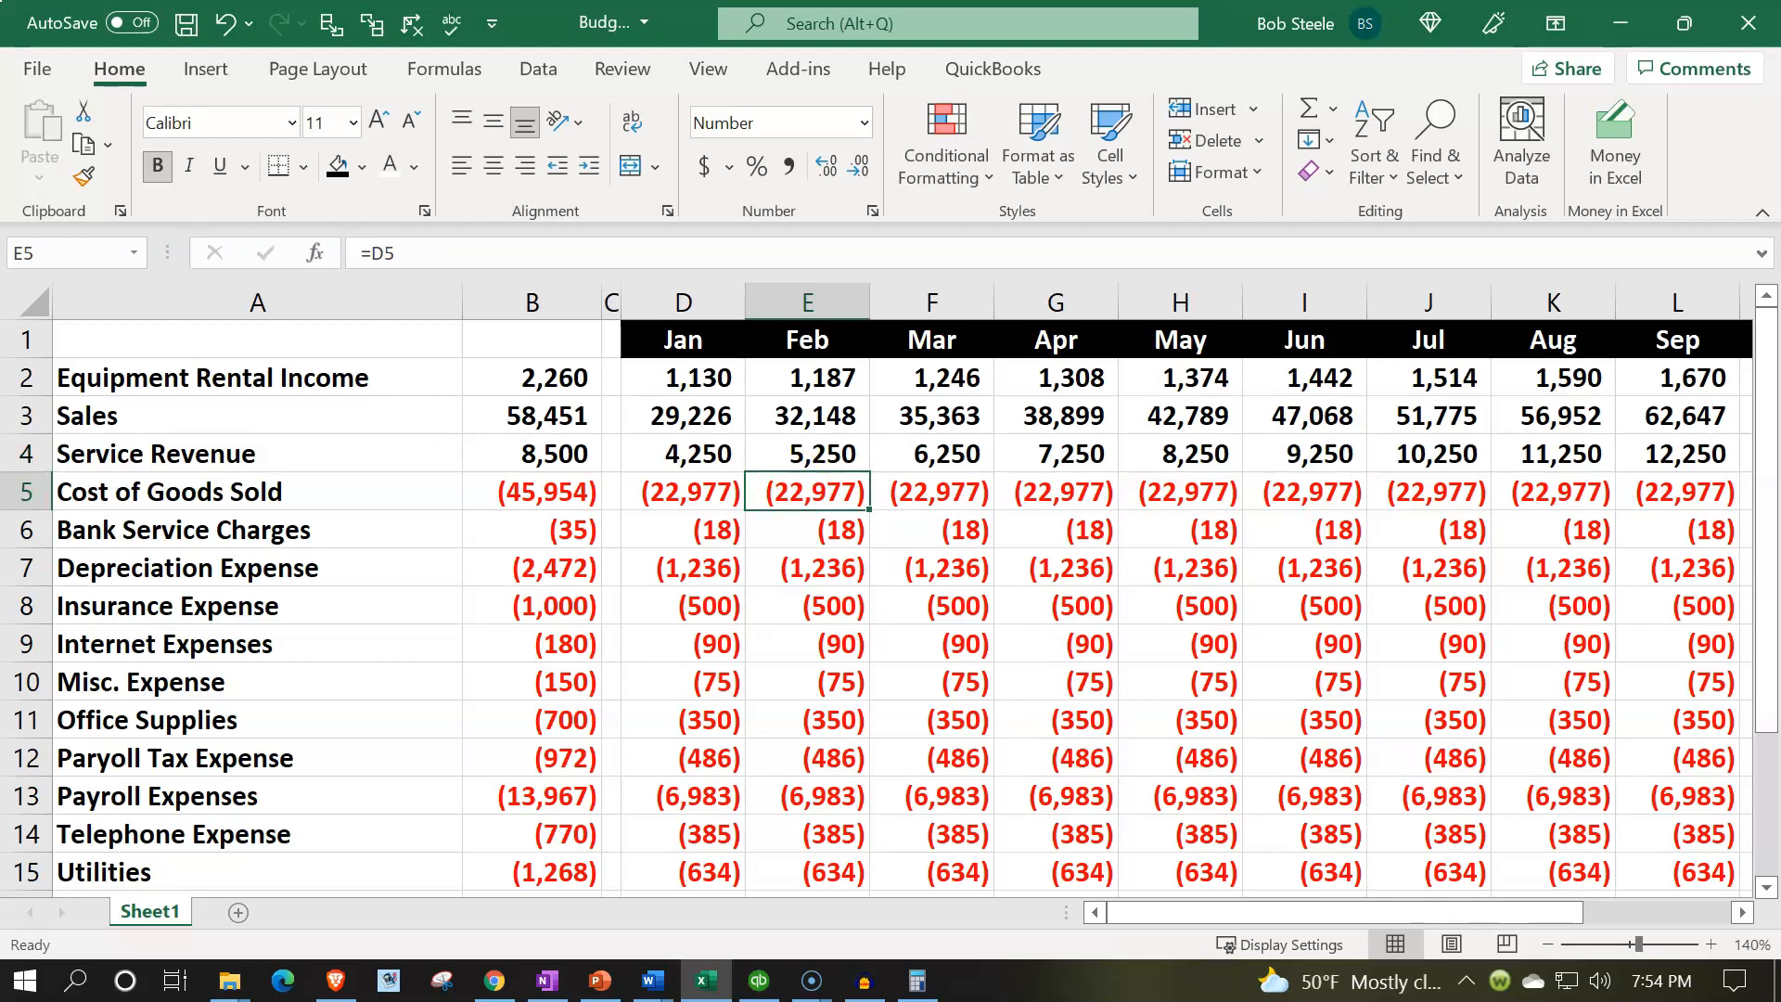
pyautogui.moveTo(1780, 352); pyautogui.dragTo(966, 427)
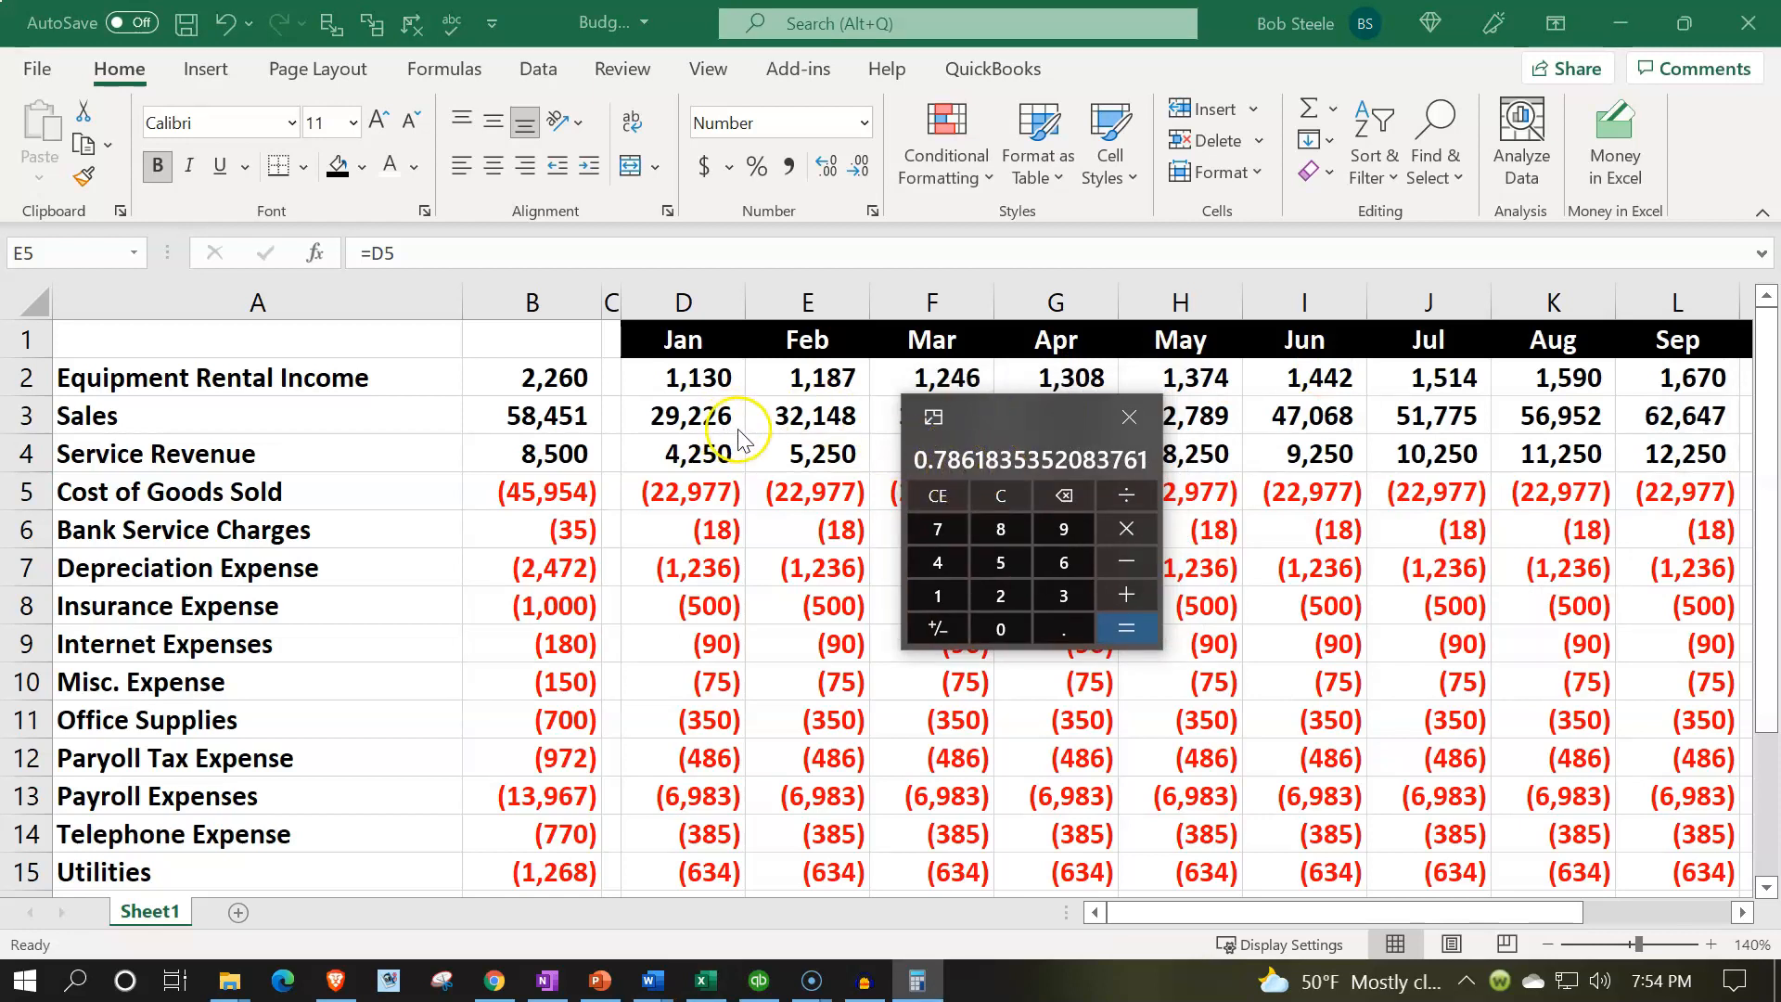
pyautogui.moveTo(997, 413); pyautogui.dragTo(1780, 405)
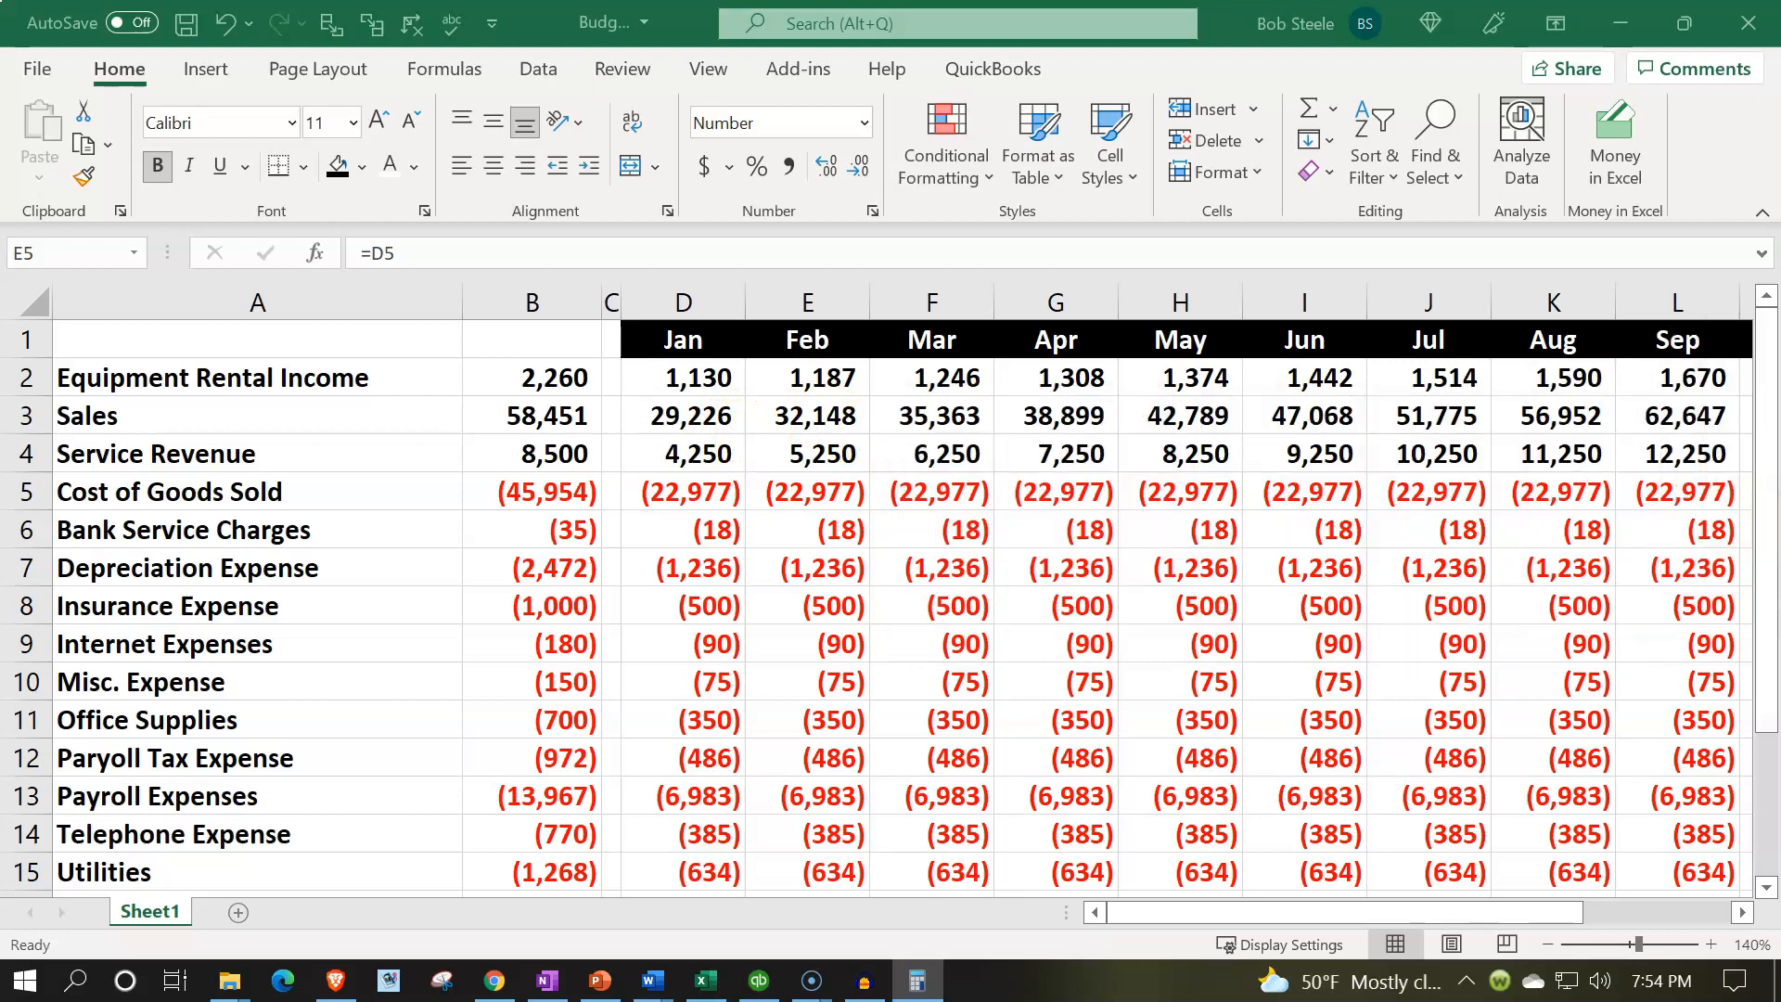
# Grow Cost of Goods Sold by 10% a month, using =D5*1.1 in E5 and copying it through December
pyautogui.click(782, 478)
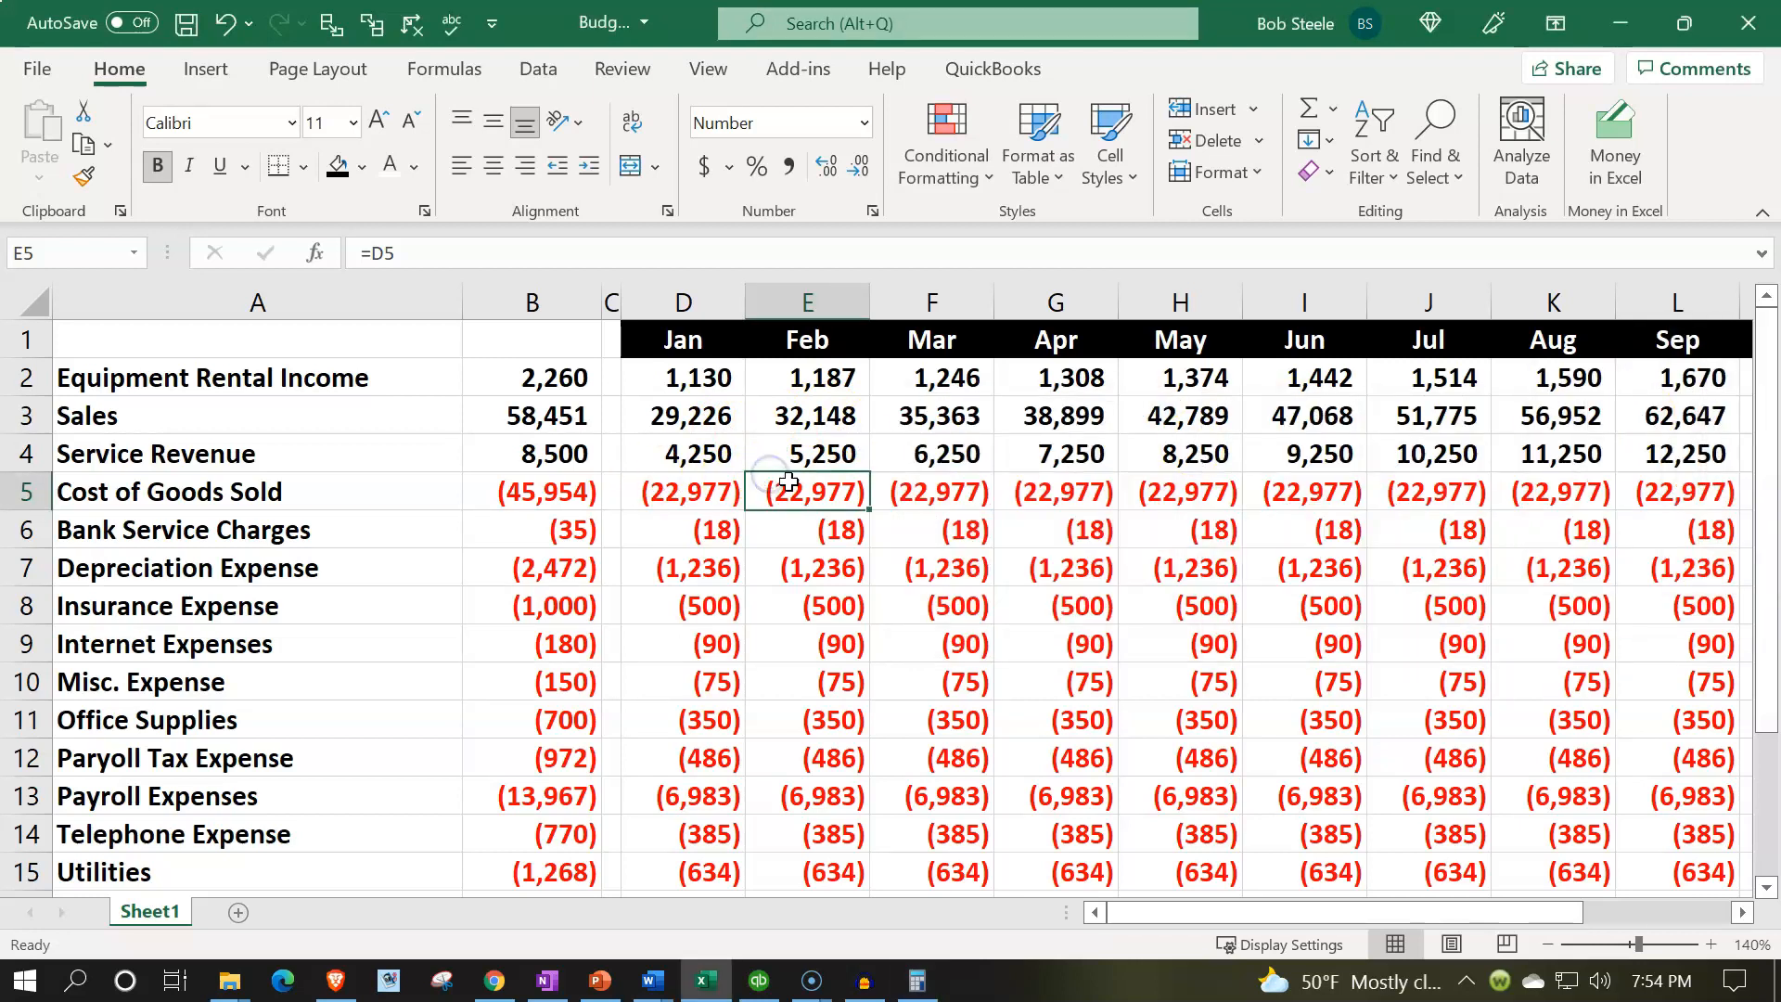
pyautogui.doubleClick(793, 484)
pyautogui.write('*1.1')
pyautogui.press('Return')
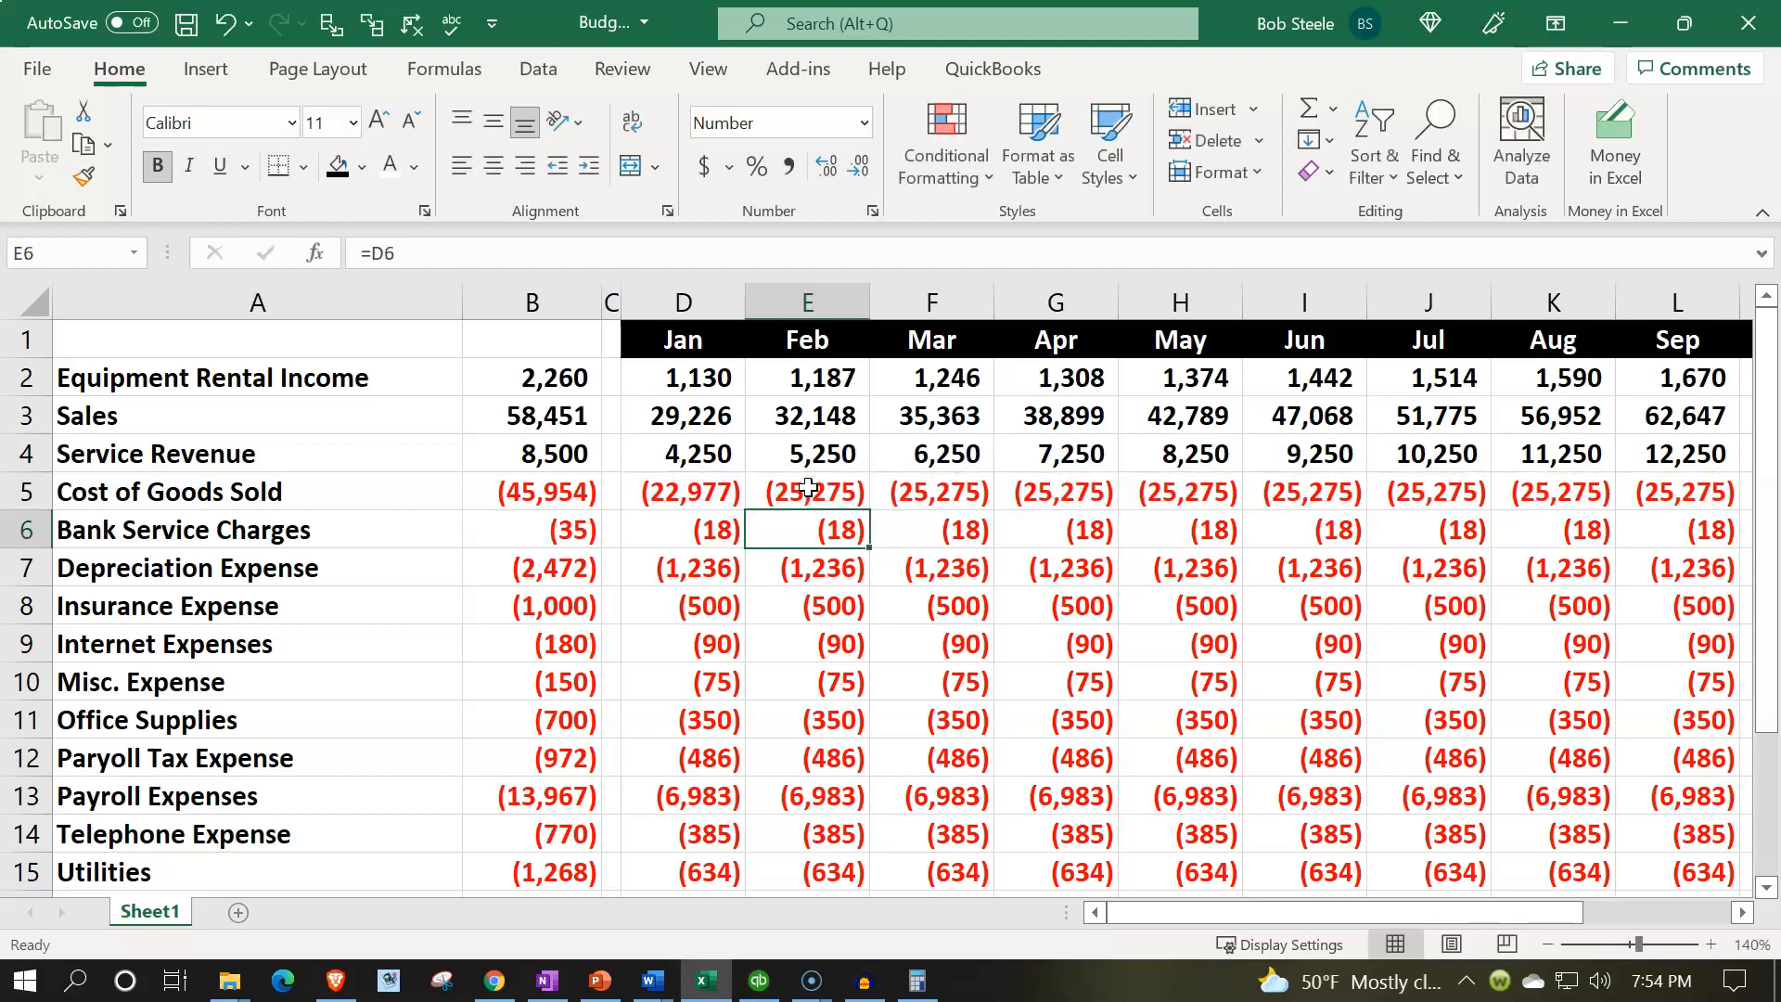
pyautogui.click(807, 487)
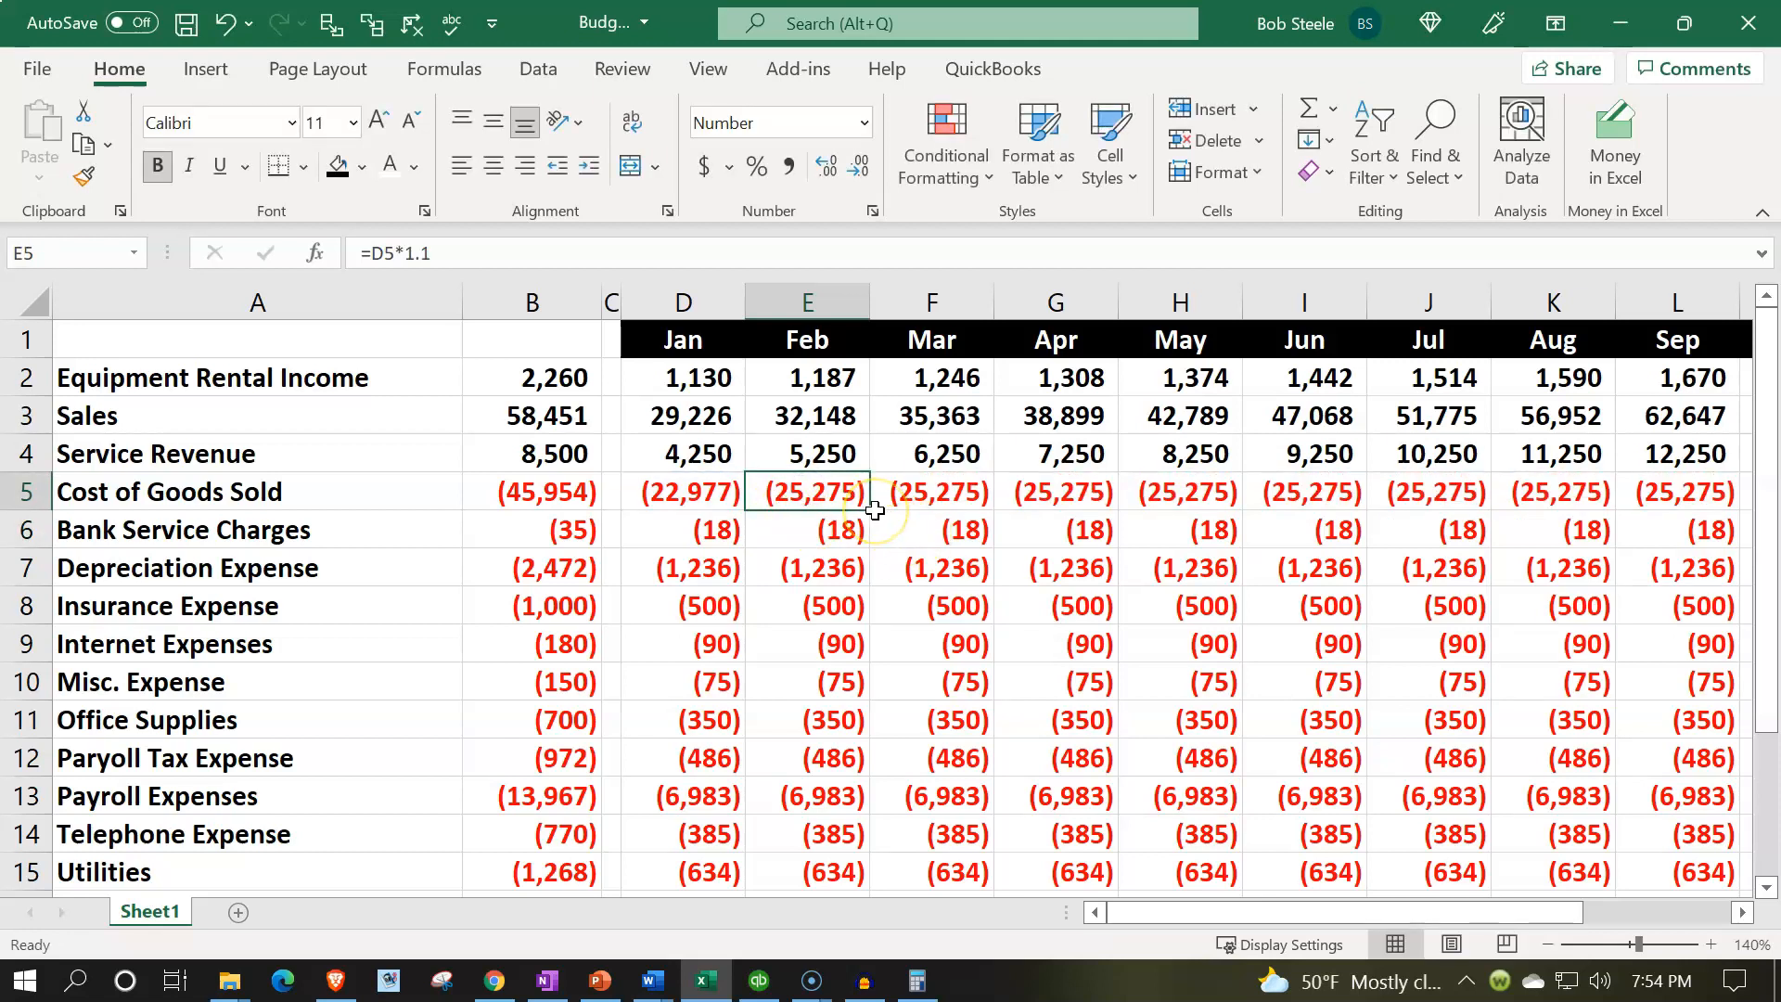
pyautogui.moveTo(870, 509); pyautogui.dragTo(1263, 511)
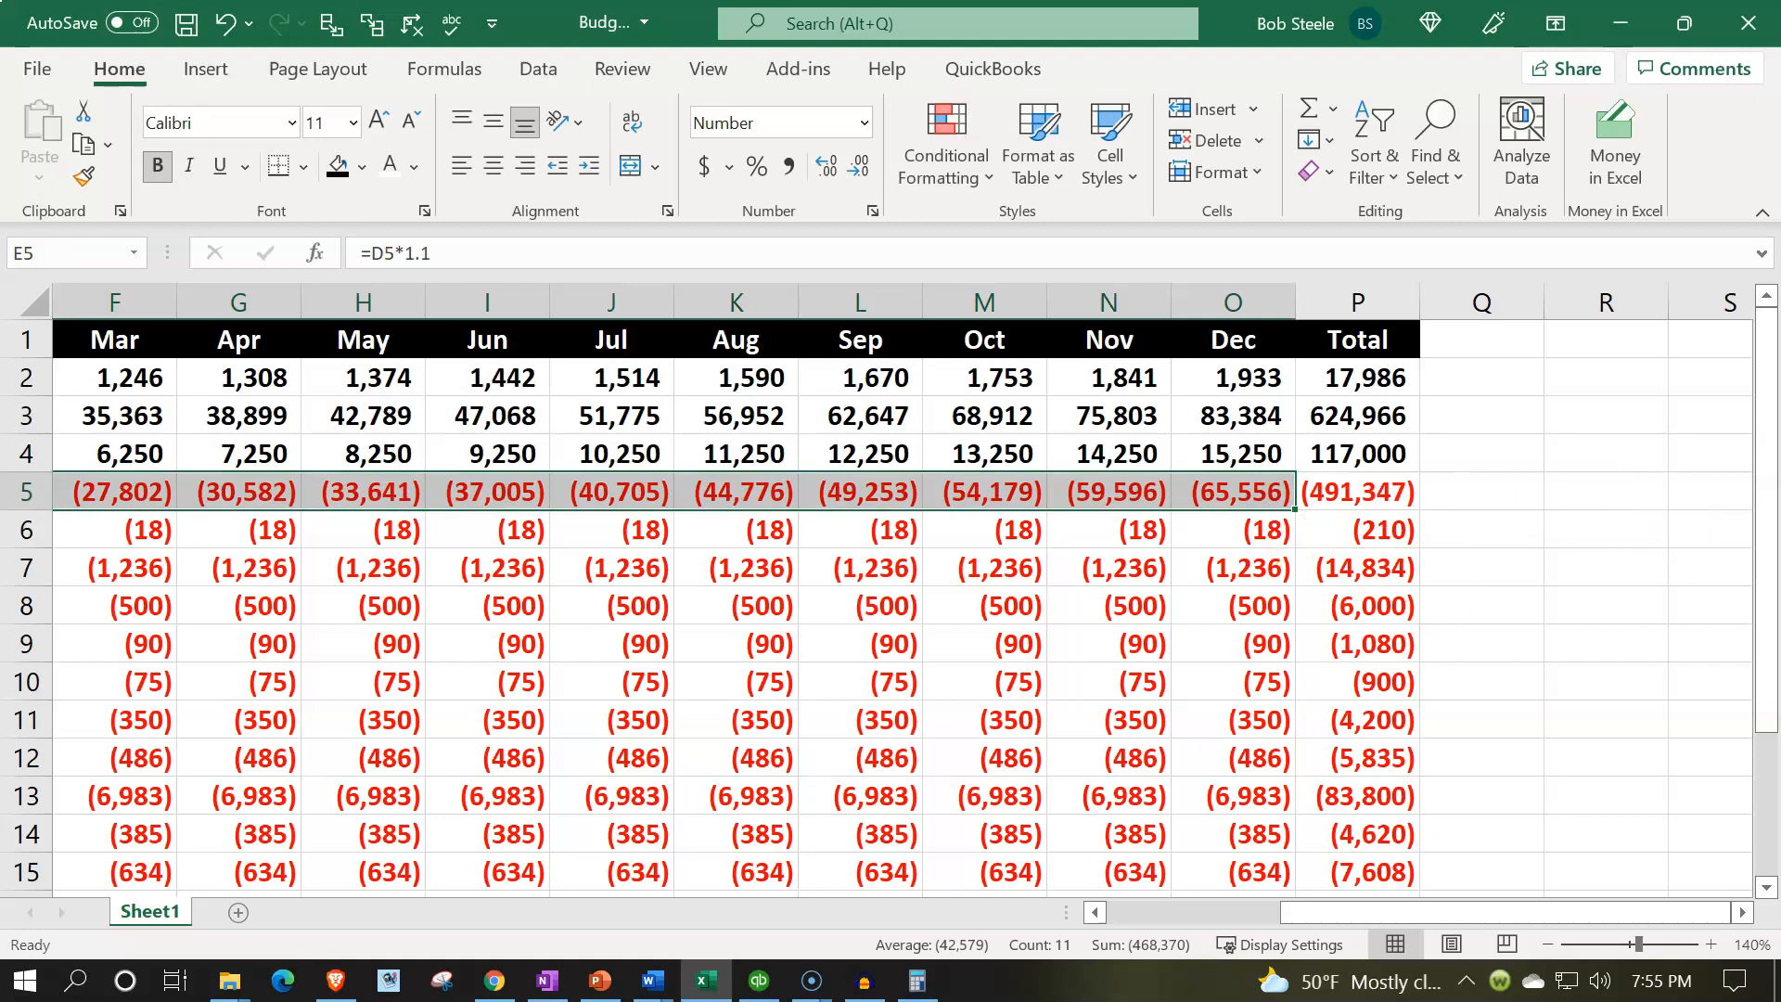
# Calculate December's Cost of Goods Sold as a share of Sales, dividing 65,556 by 83,384, and close the calculator
pyautogui.moveTo(1780, 373); pyautogui.dragTo(1586, 417)
pyautogui.click(1569, 492)
pyautogui.write('65,556')
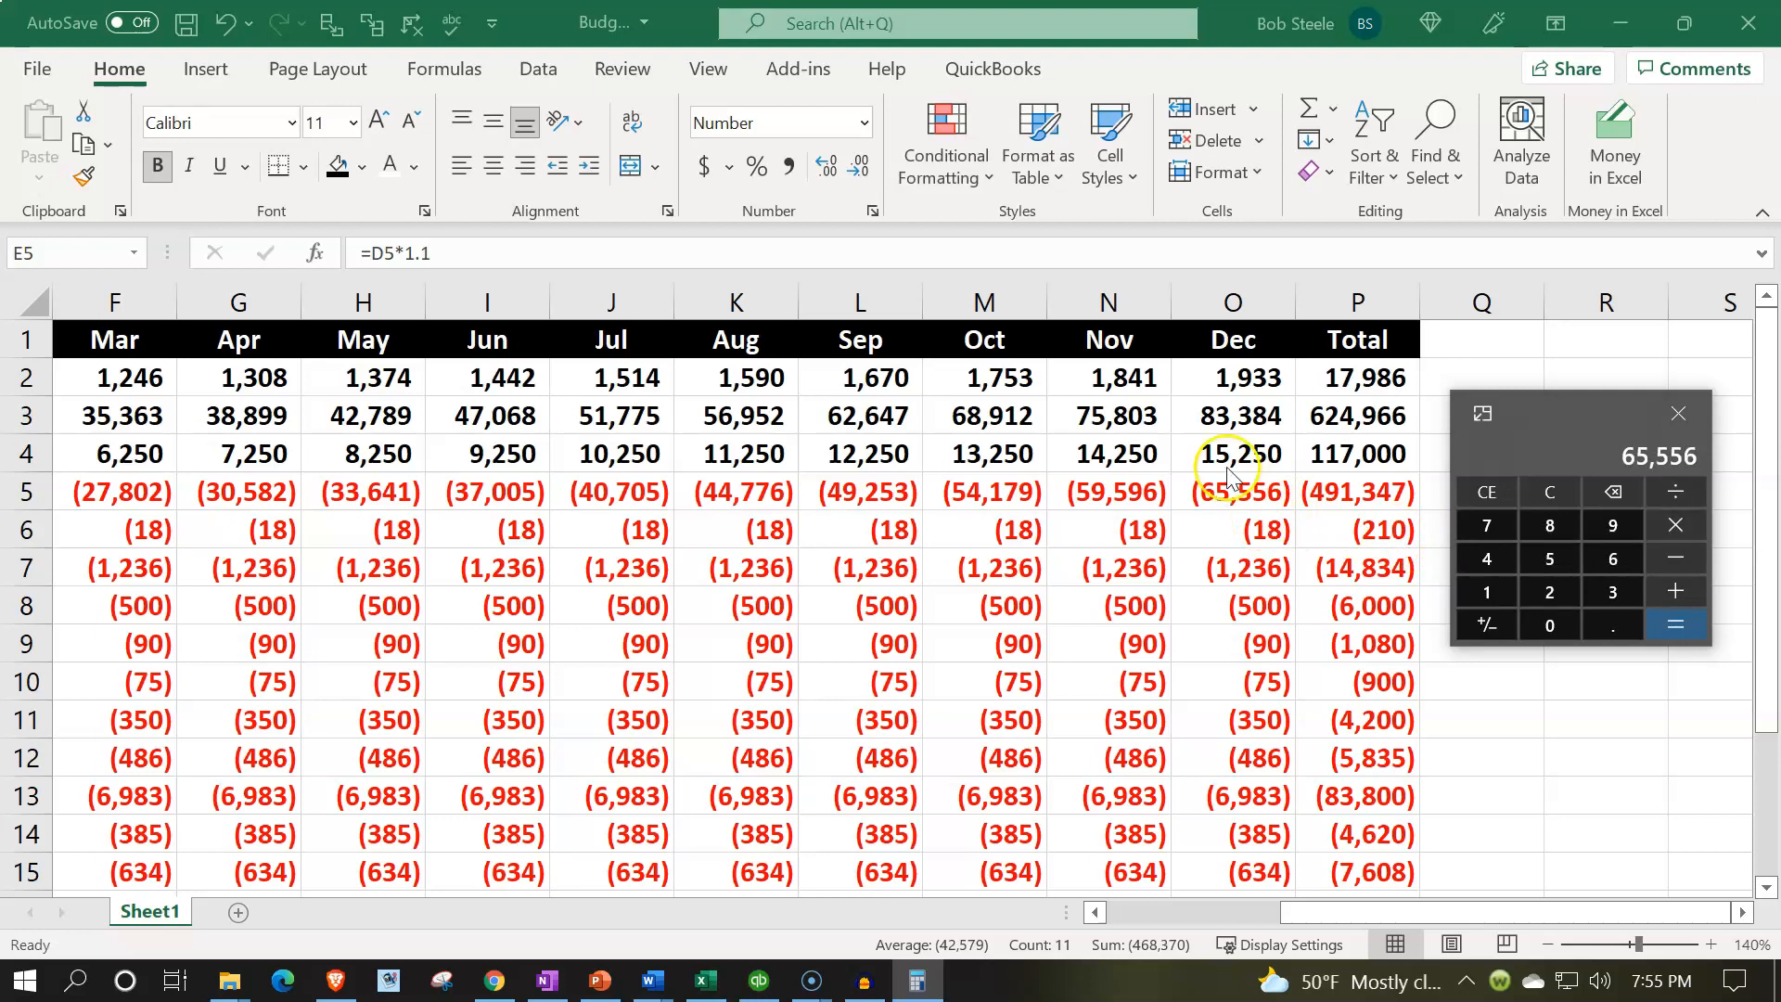
pyautogui.press('/')
pyautogui.write('83384')
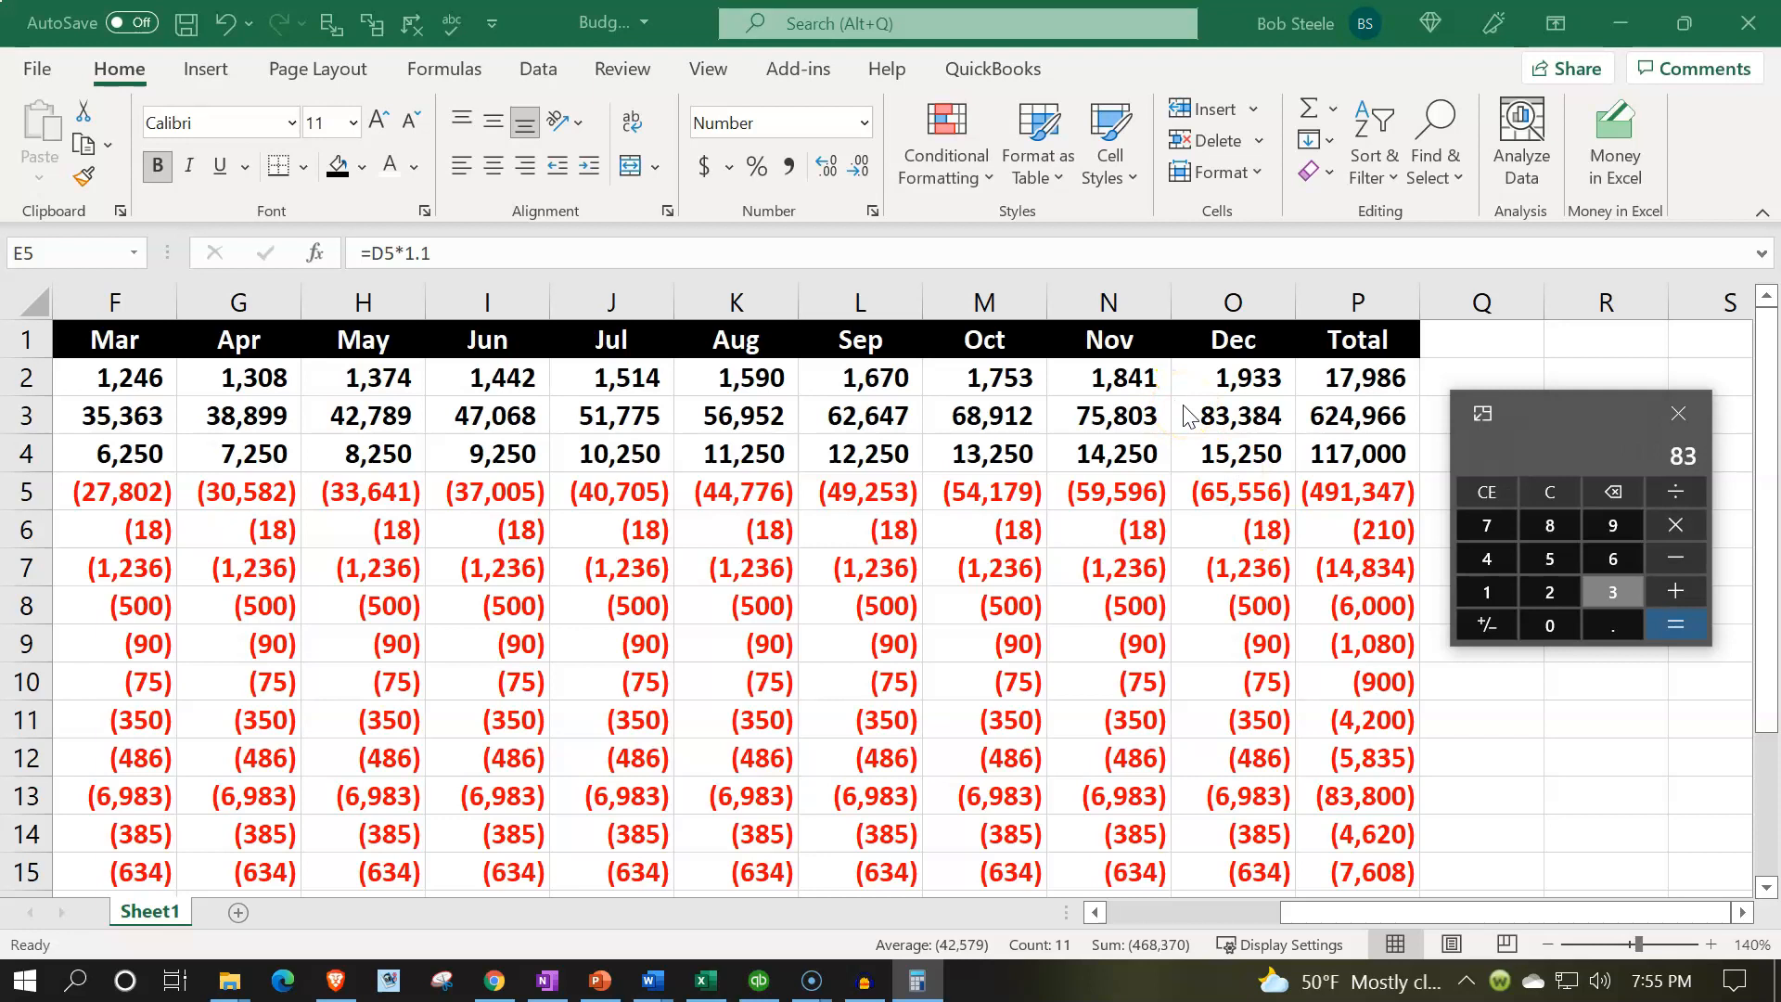
pyautogui.press('Return')
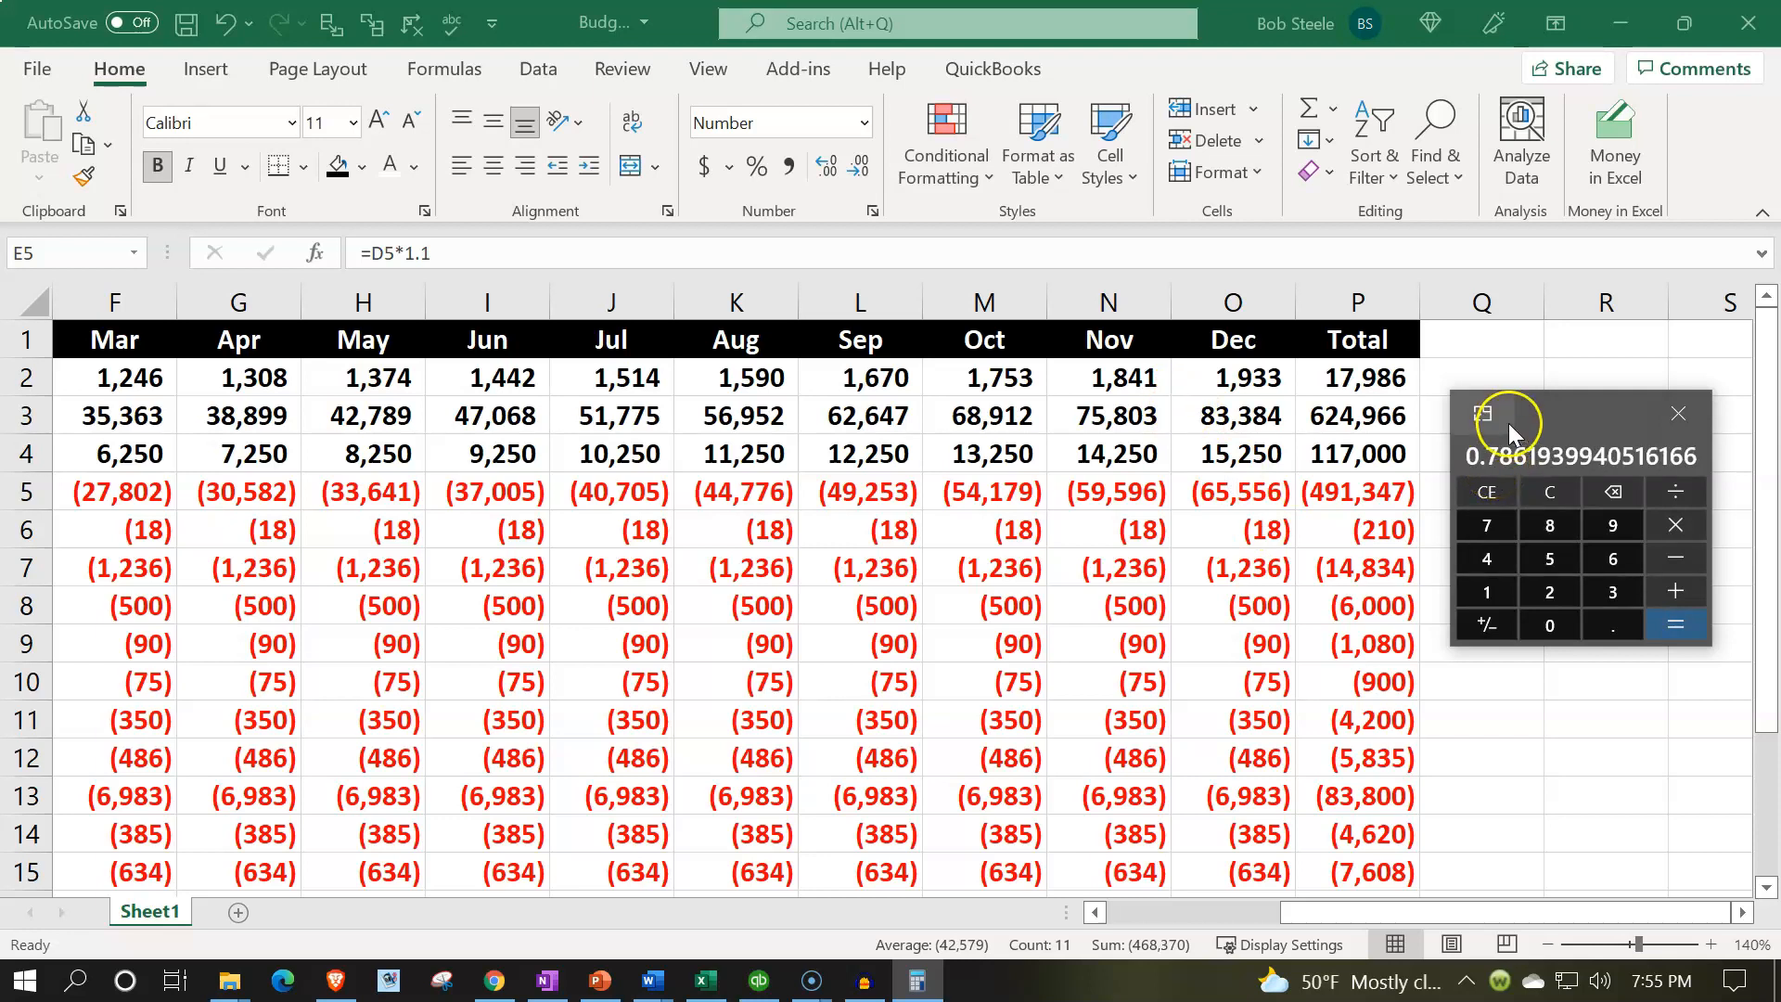
pyautogui.click(1678, 413)
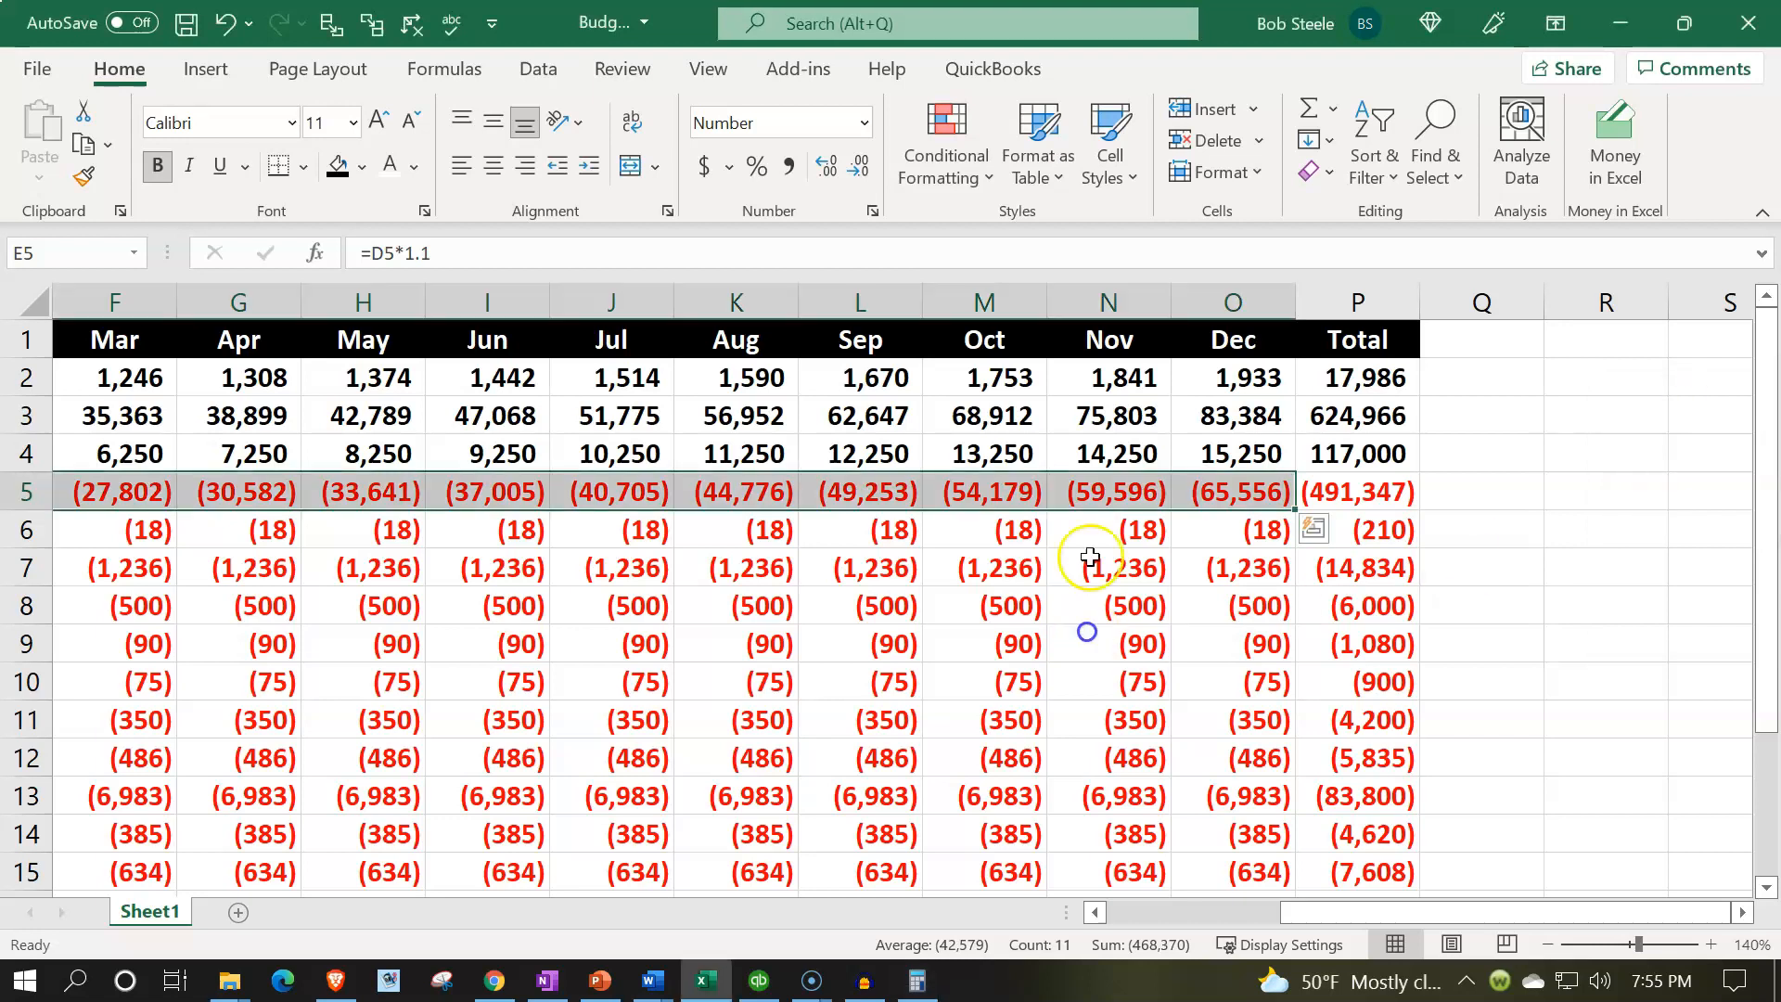
# Examine the monthly Bank Service Charges and January's formulas for Bank Service Charges, Depreciation Expense and Insurance Expense in D6:D8
pyautogui.click(1093, 523)
pyautogui.press('Left')
pyautogui.press('Left')
pyautogui.press('Left')
pyautogui.press('Left')
pyautogui.press('Left')
pyautogui.press('Left')
pyautogui.press('Left')
pyautogui.press('Left')
pyautogui.press('Left')
pyautogui.press('Left')
pyautogui.press('Left')
pyautogui.press('Left')
pyautogui.press('Left')
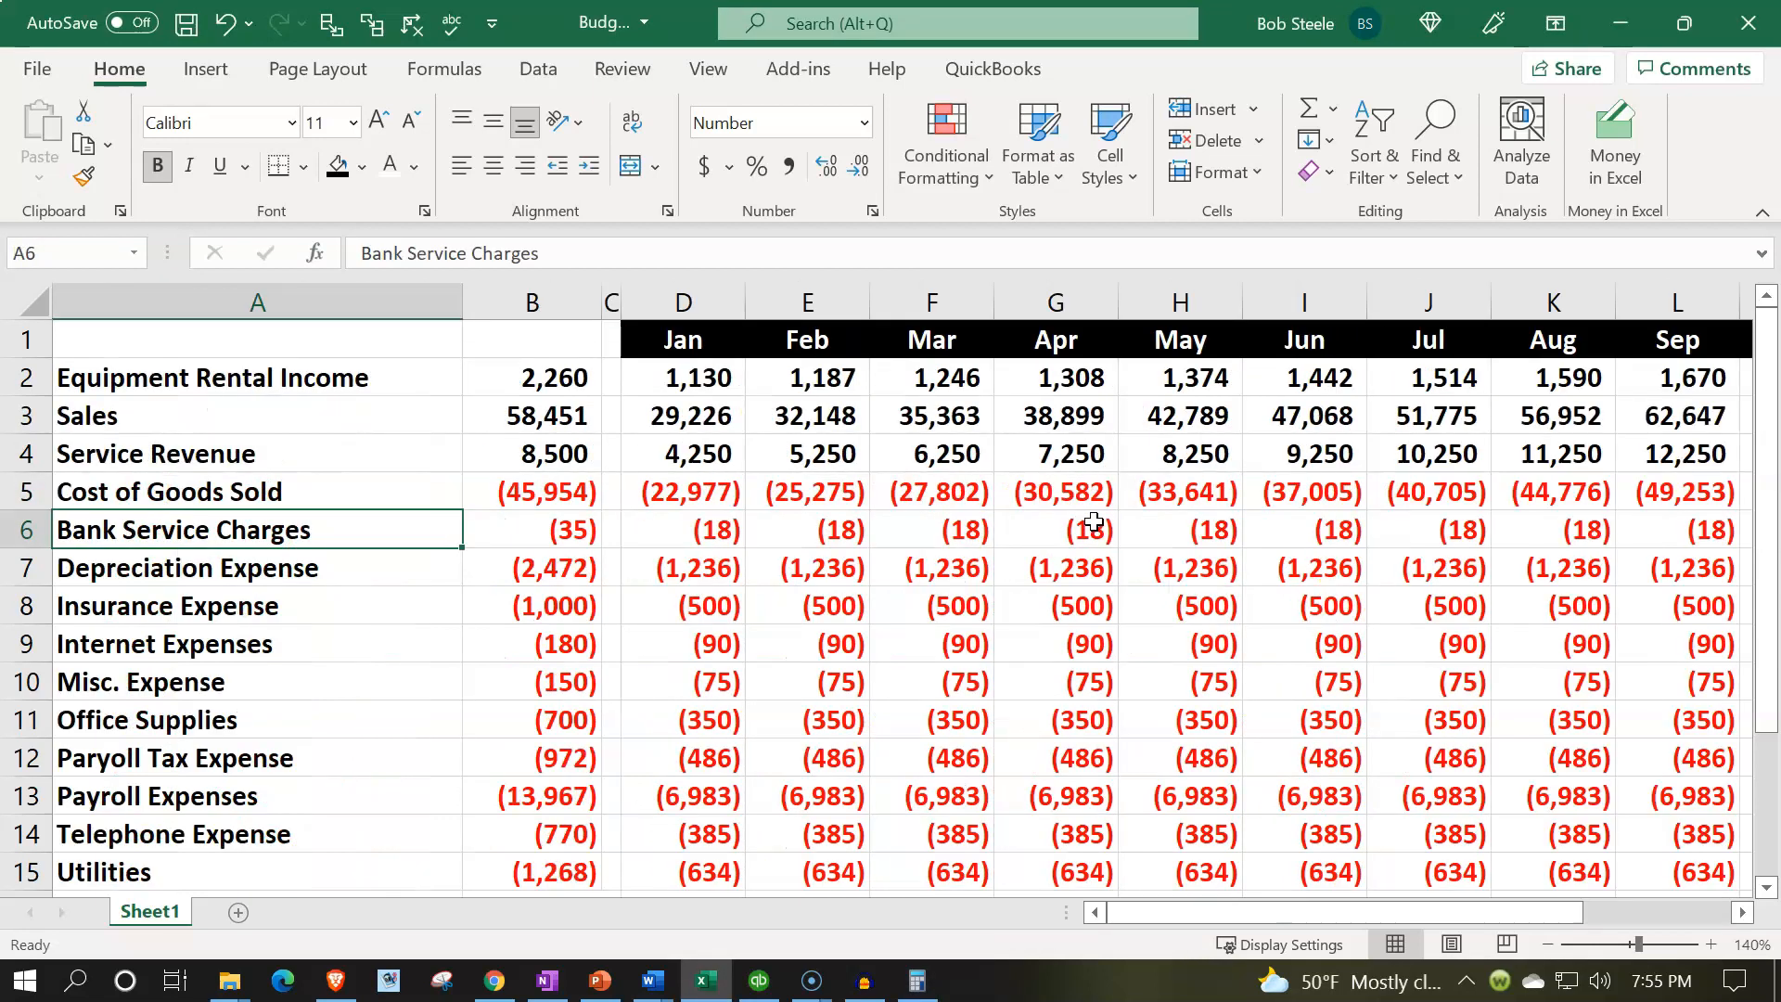
pyautogui.press('Right')
pyautogui.press('Right')
pyautogui.press('Right')
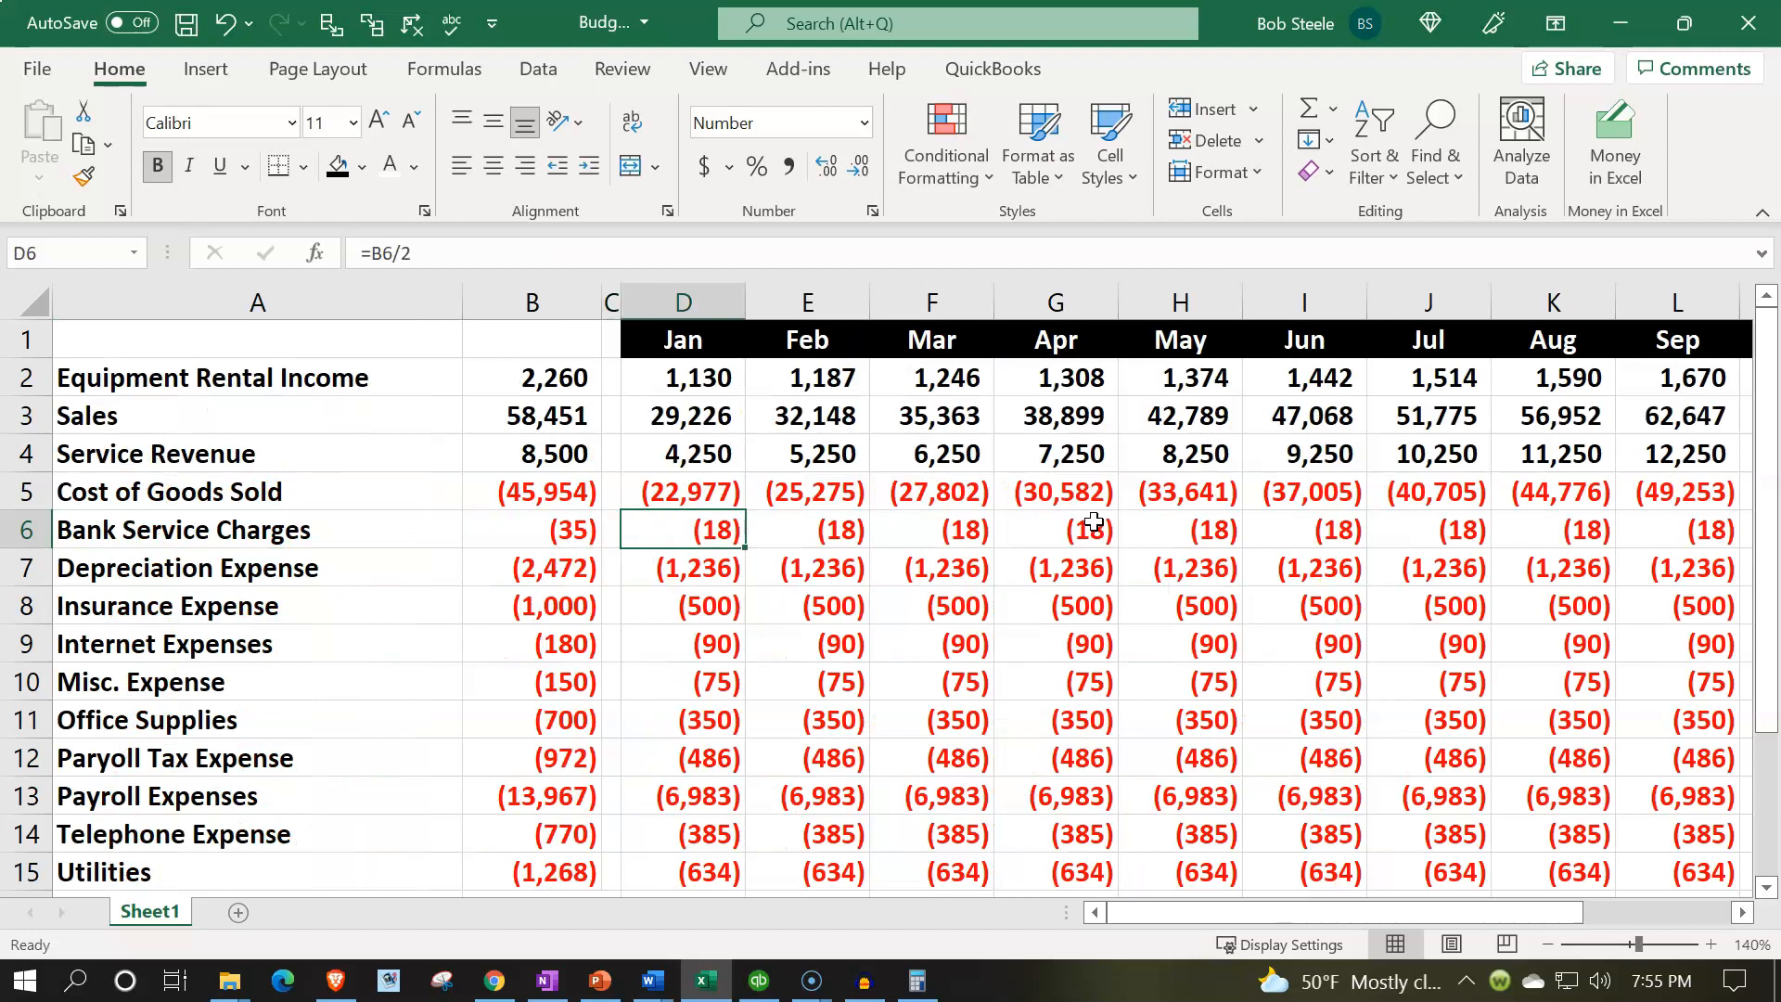
pyautogui.press('Down')
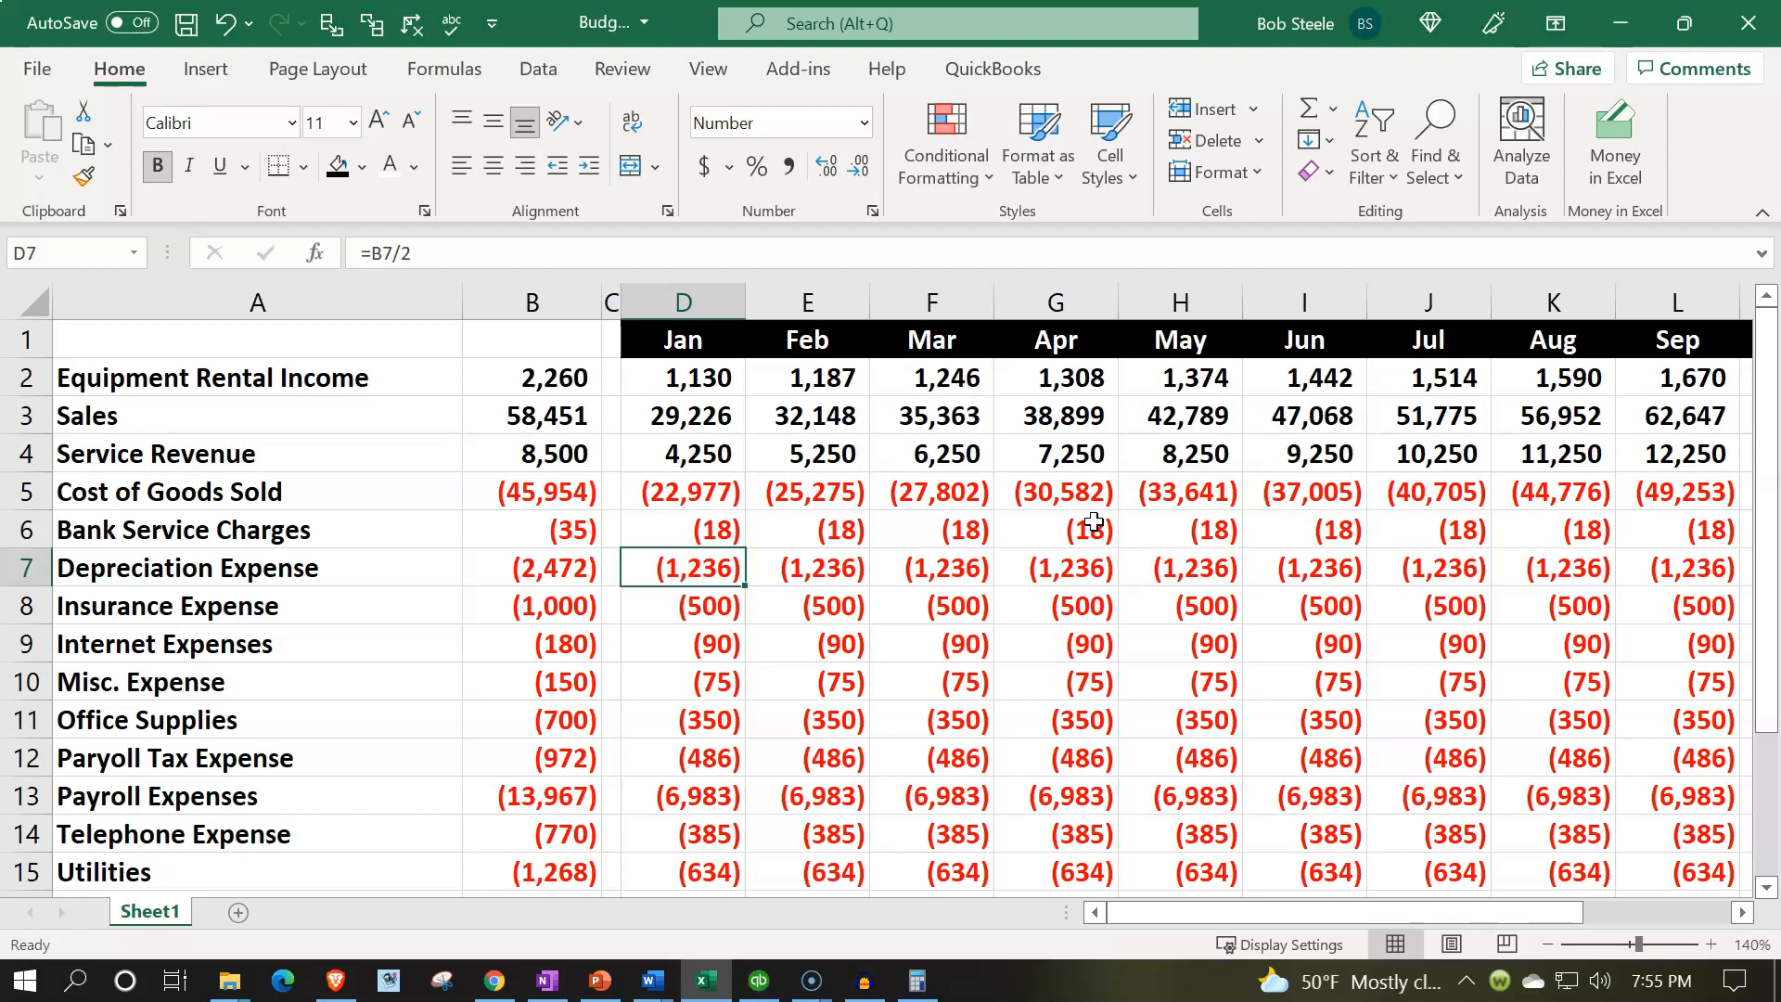
pyautogui.press('Down')
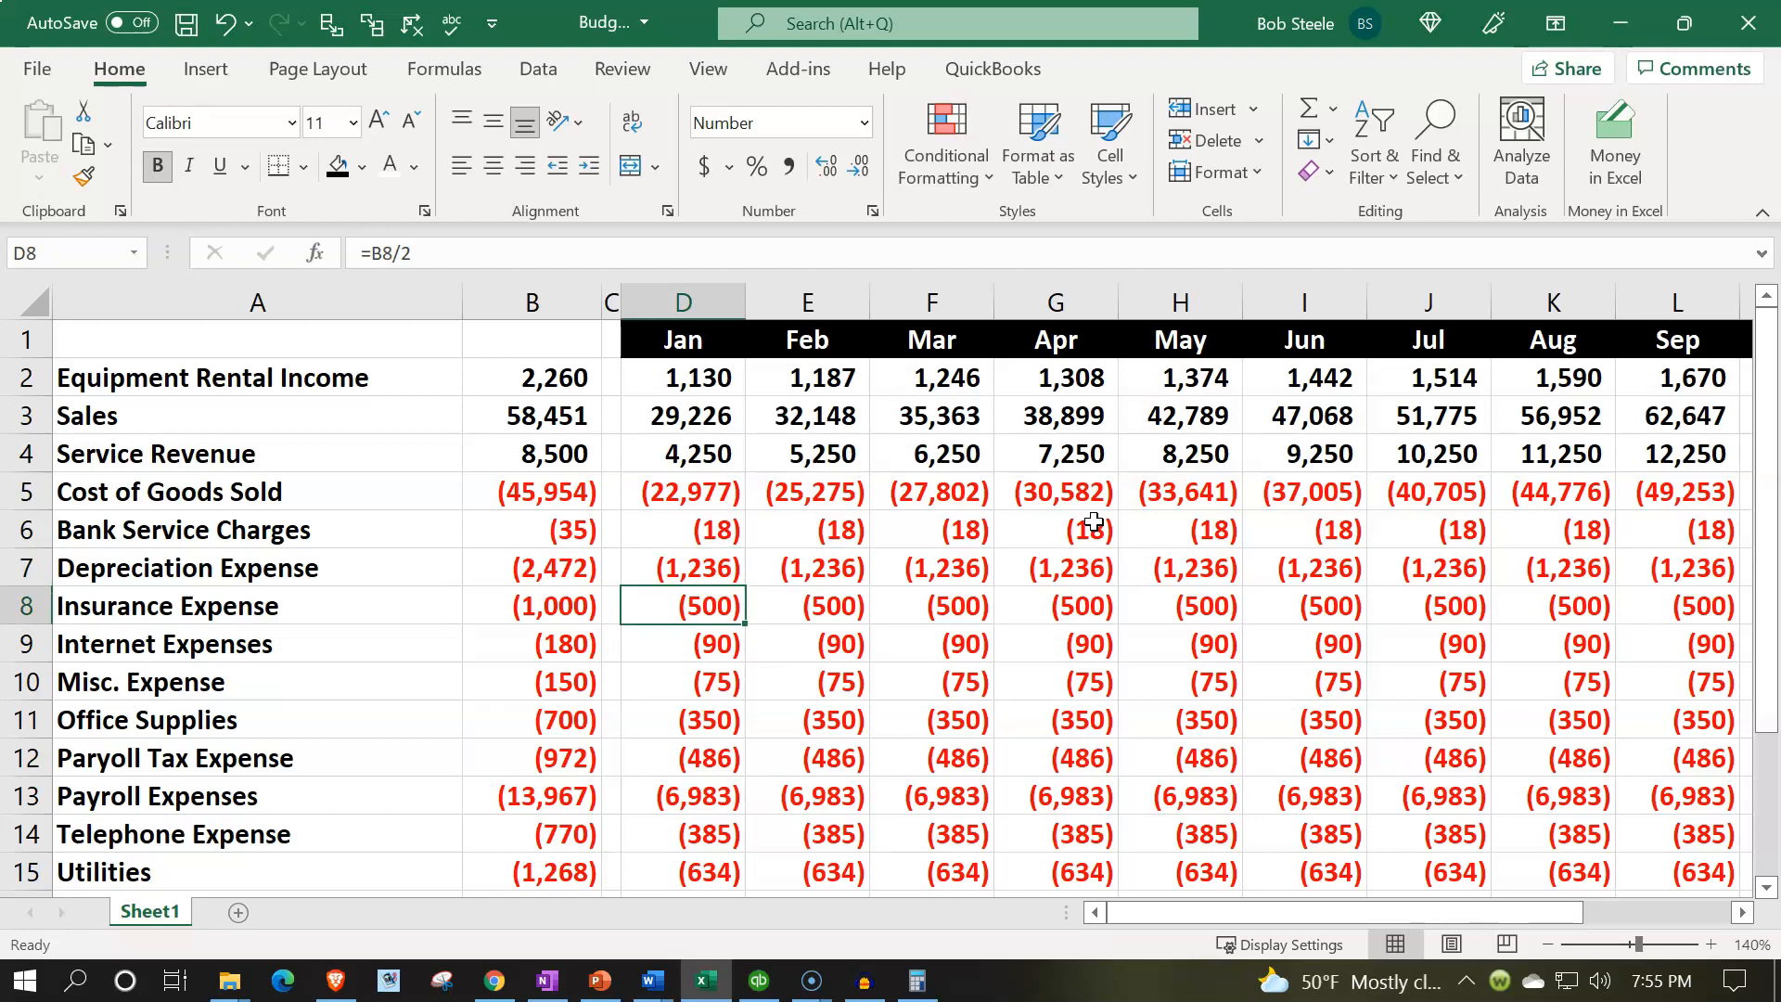
pyautogui.press('Up')
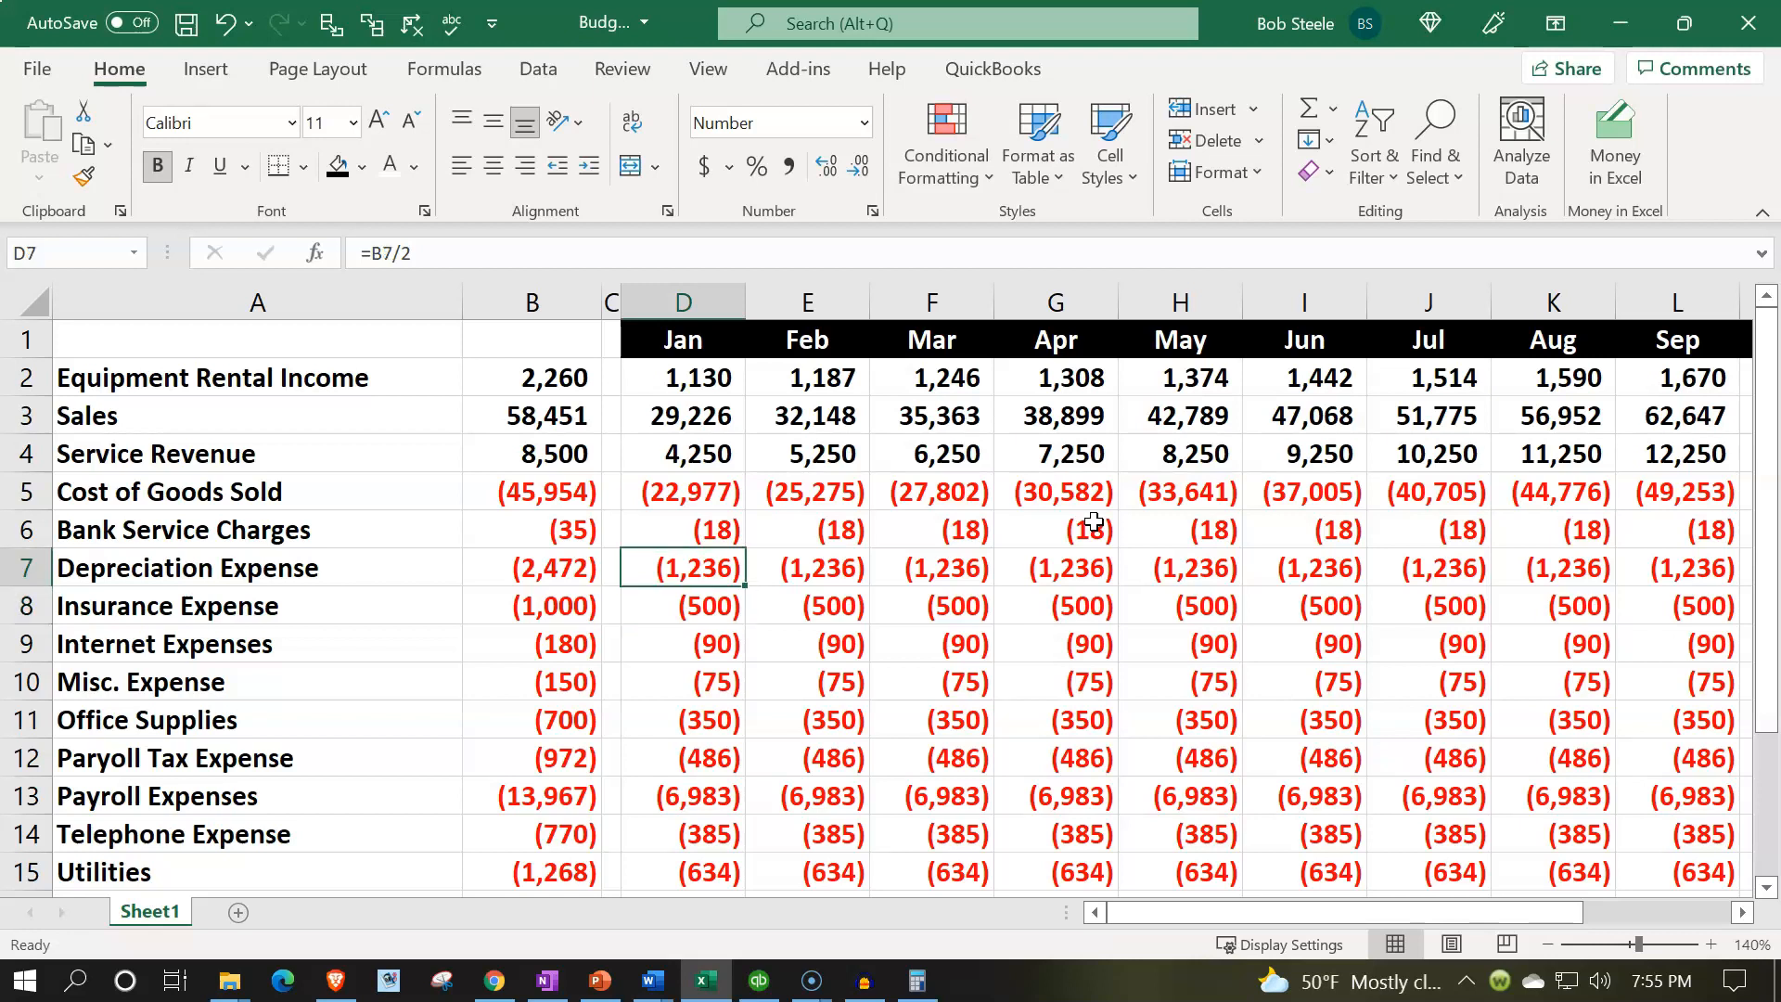
# Clear the January through March Insurance Expense amounts in D8:F8
pyautogui.press('Down')
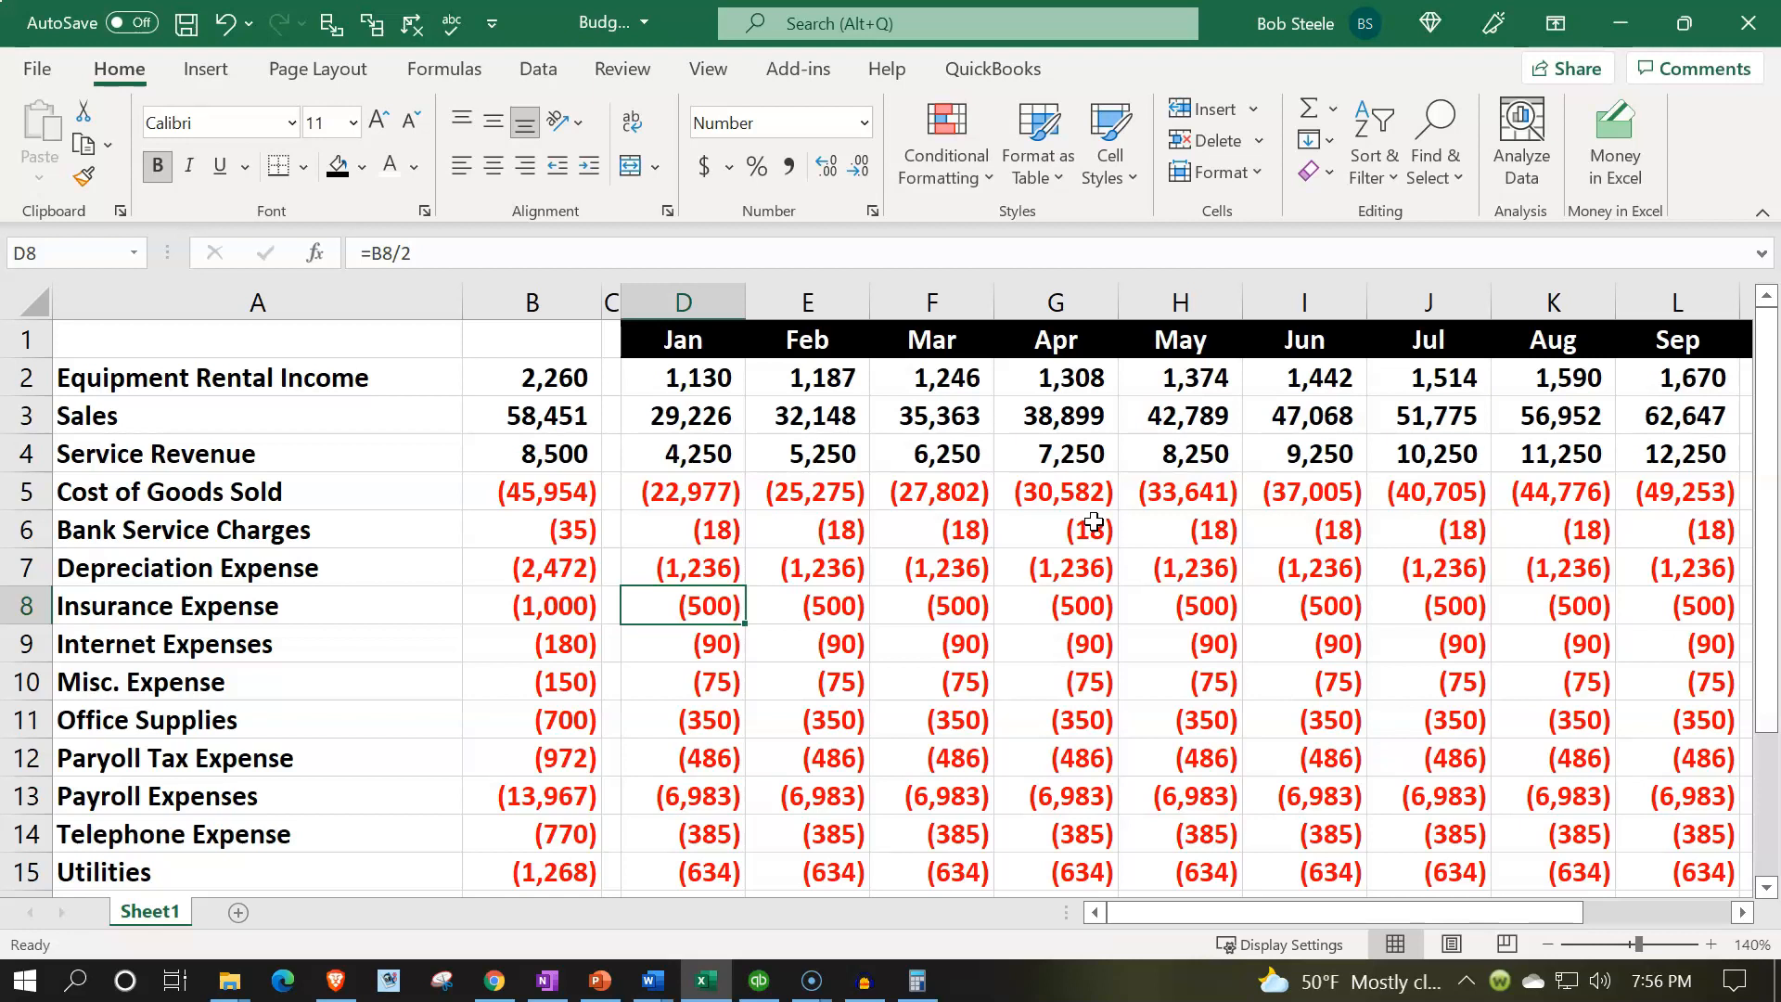
pyautogui.press('Delete')
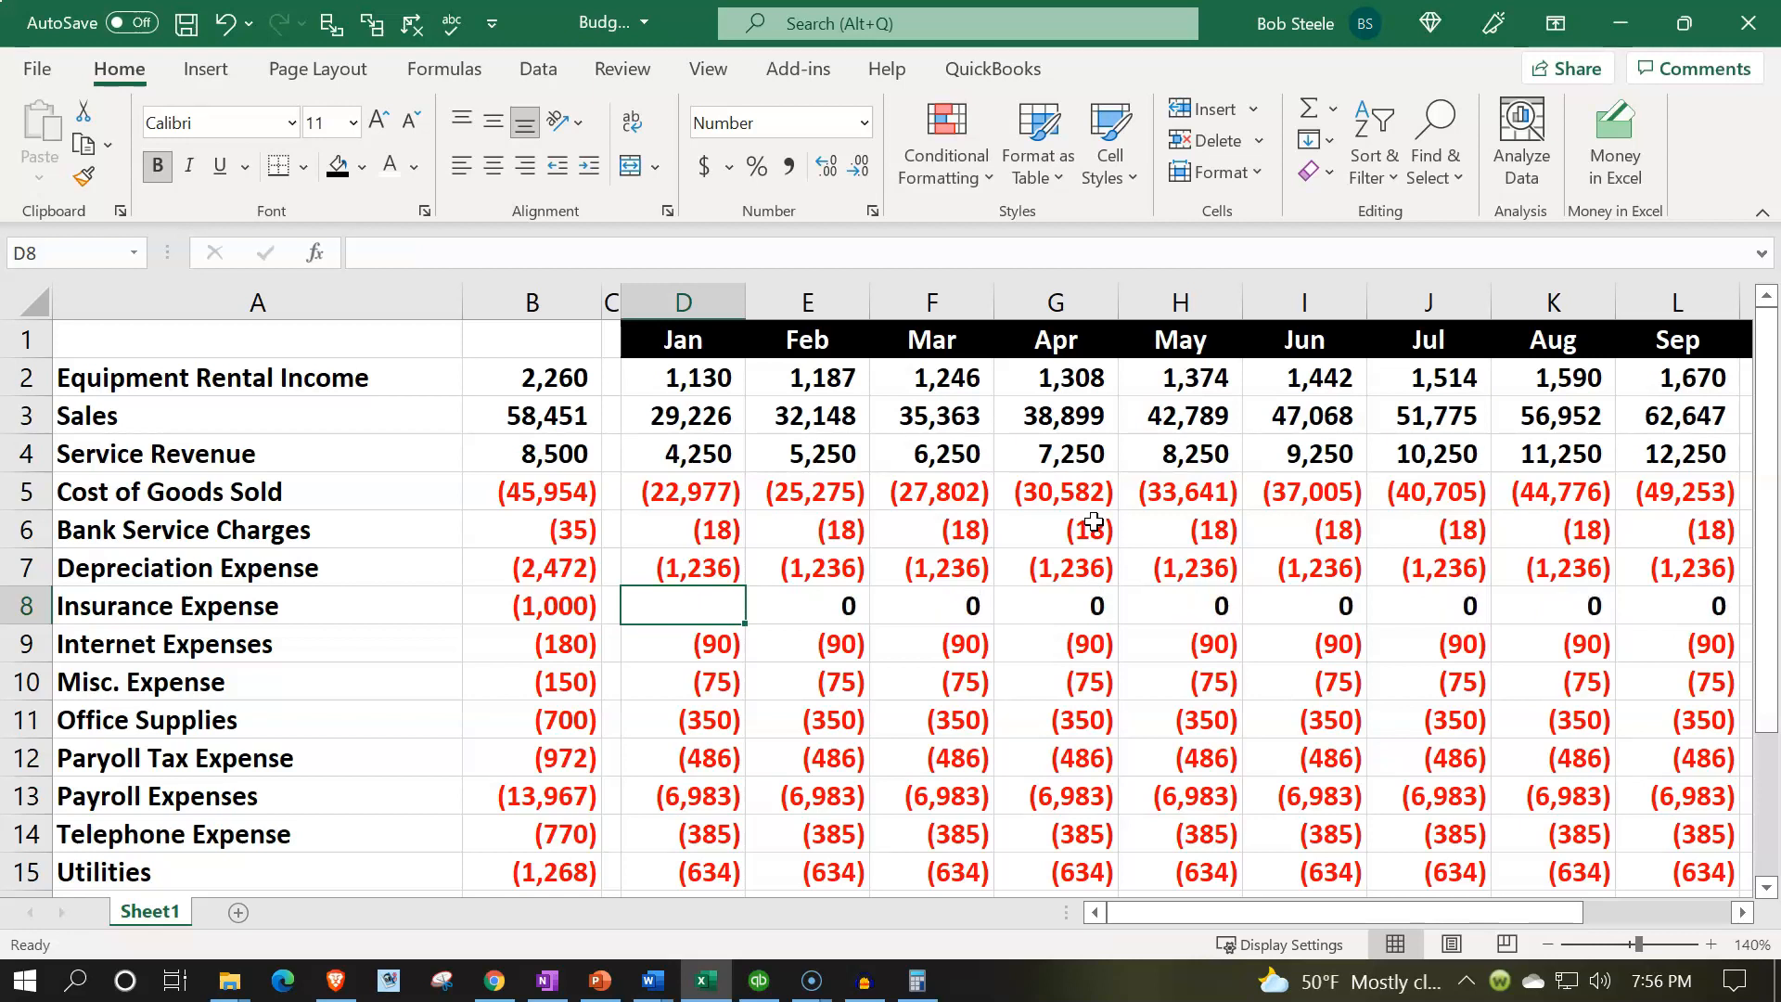
pyautogui.press('Right')
pyautogui.press('Delete')
pyautogui.press('Right')
pyautogui.press('Delete')
# Enter -1000 as February's Insurance Expense in E8
pyautogui.press('Left')
pyautogui.press('Left')
pyautogui.press('Right')
pyautogui.write('1000')
pyautogui.write('0')
pyautogui.press('Return')
pyautogui.press('Up')
pyautogui.write('-1000')
pyautogui.press('Right')
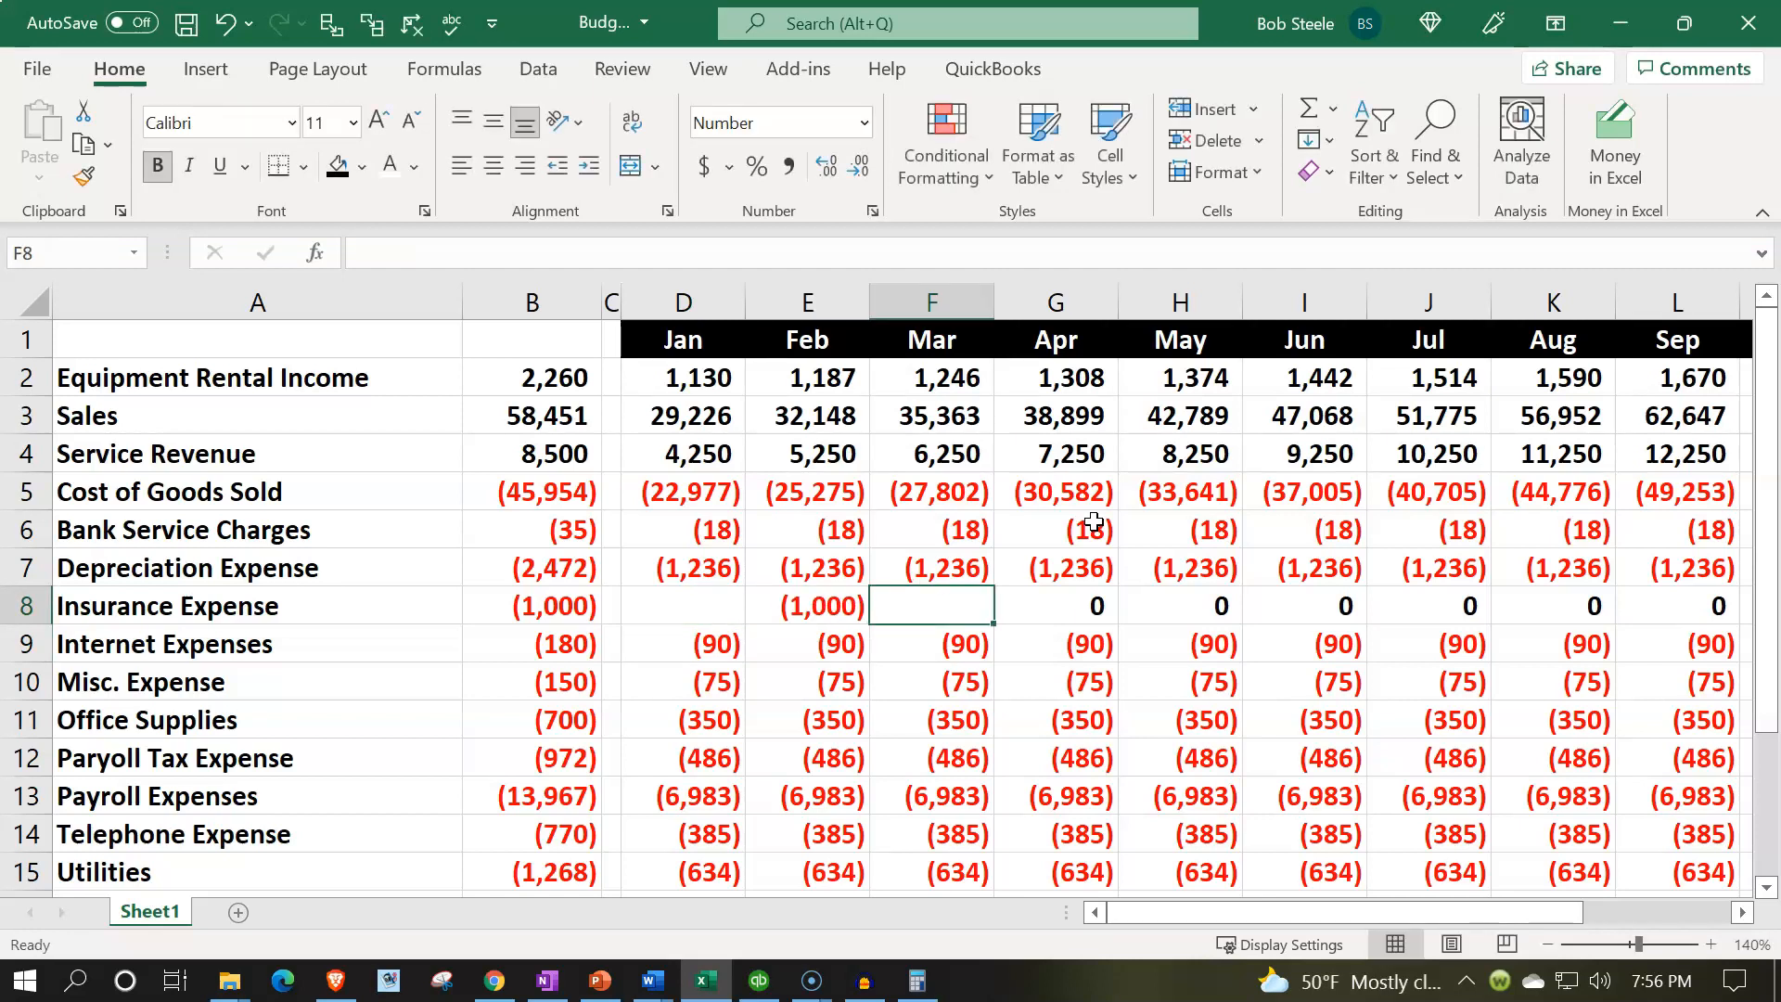
# Clear the April through September Insurance Expense amounts in G8:L8
pyautogui.press('Right')
pyautogui.press('Delete')
pyautogui.press('Right')
pyautogui.press('Delete')
pyautogui.press('Right')
pyautogui.press('Delete')
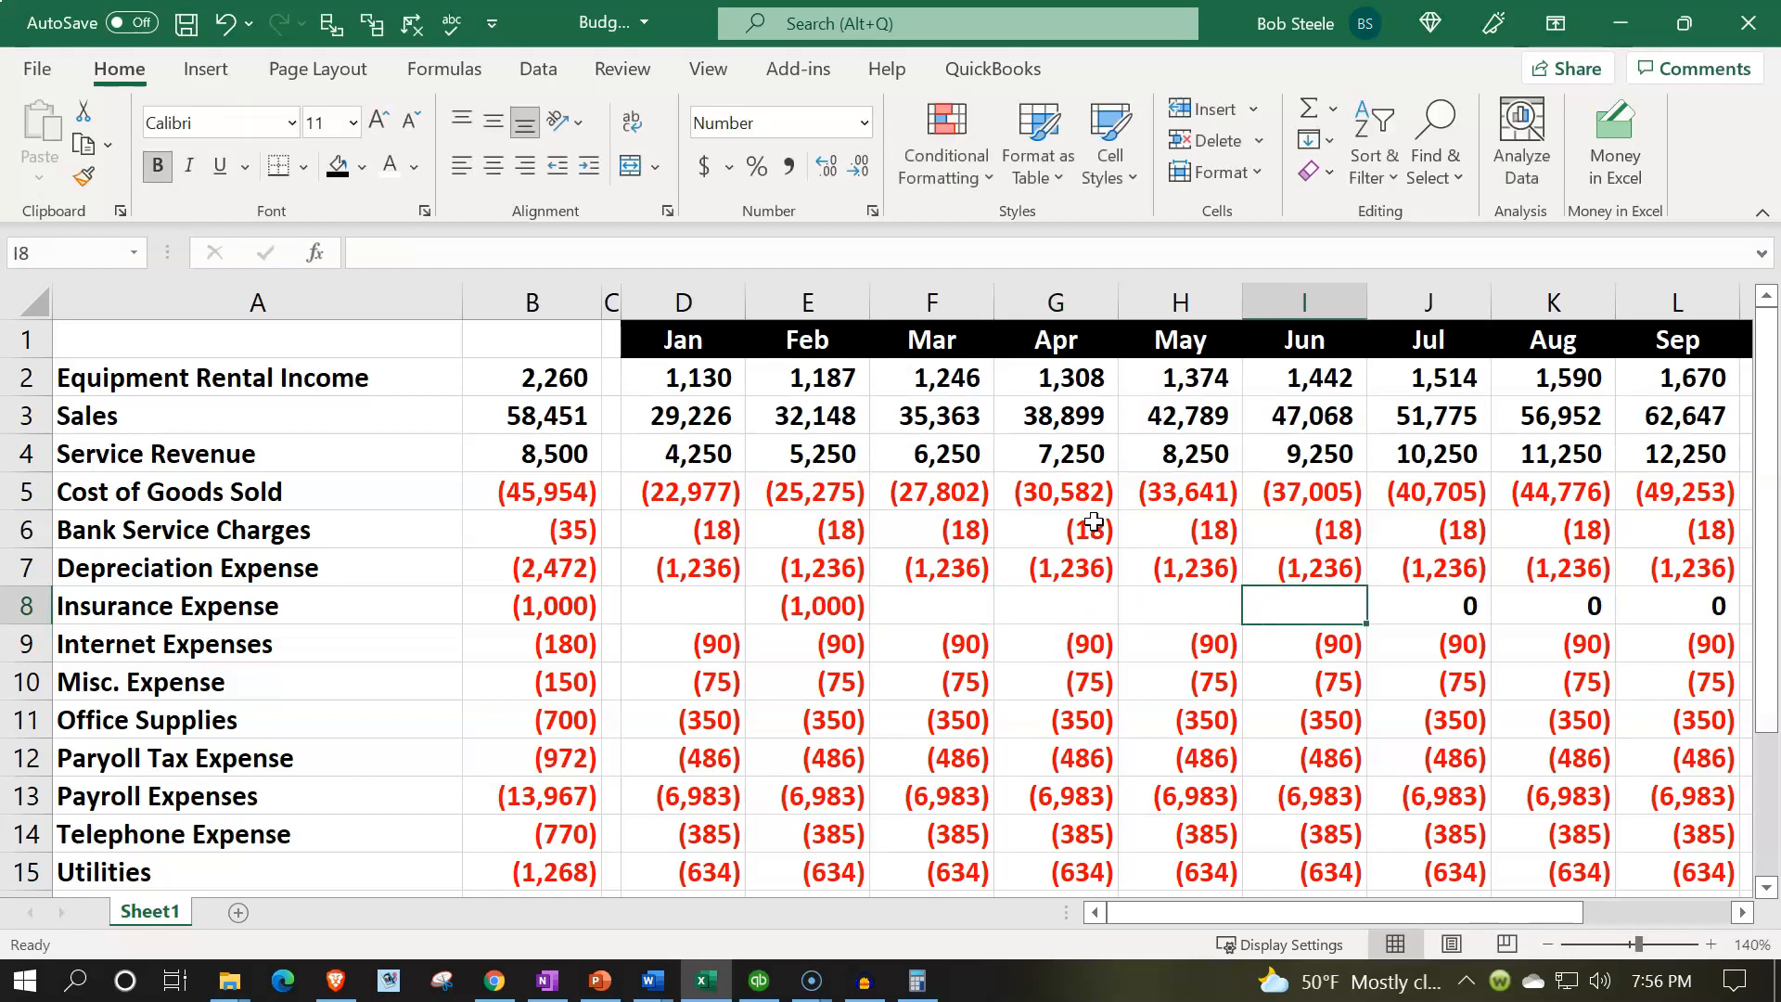
pyautogui.press('Right')
pyautogui.press('Delete')
pyautogui.press('Right')
pyautogui.press('Delete')
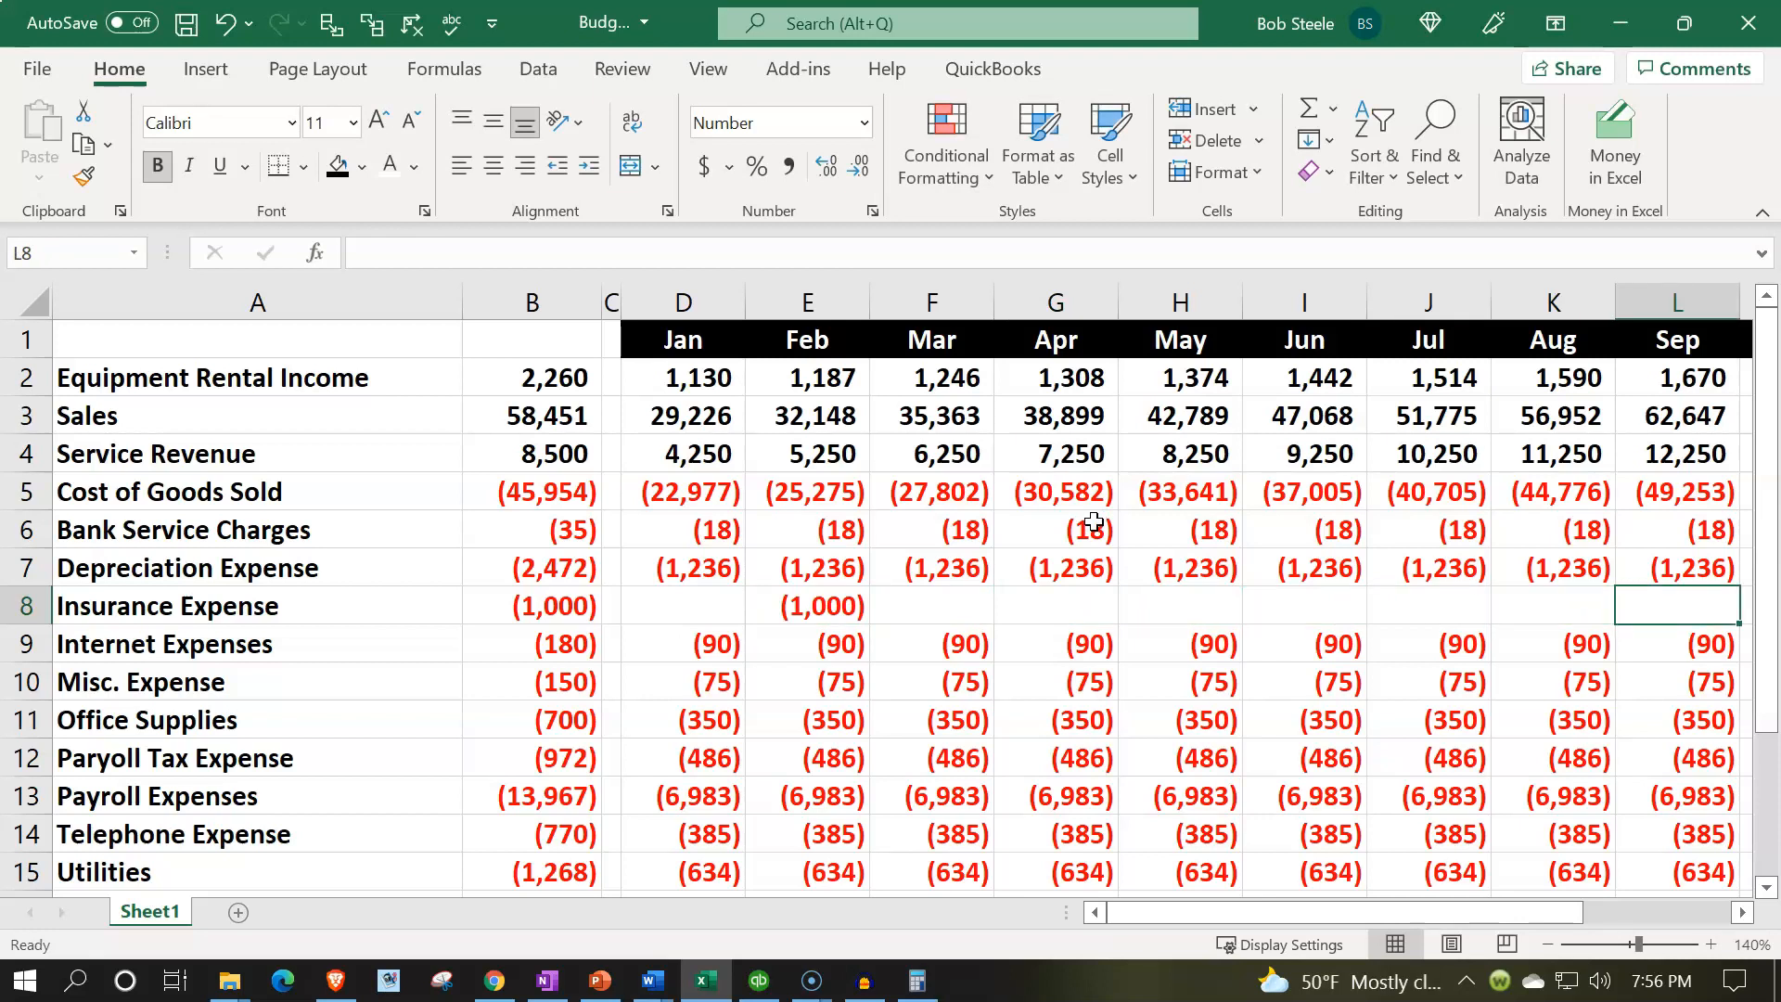
# Enter -1000 as September's Insurance Expense in L8
pyautogui.press('Right')
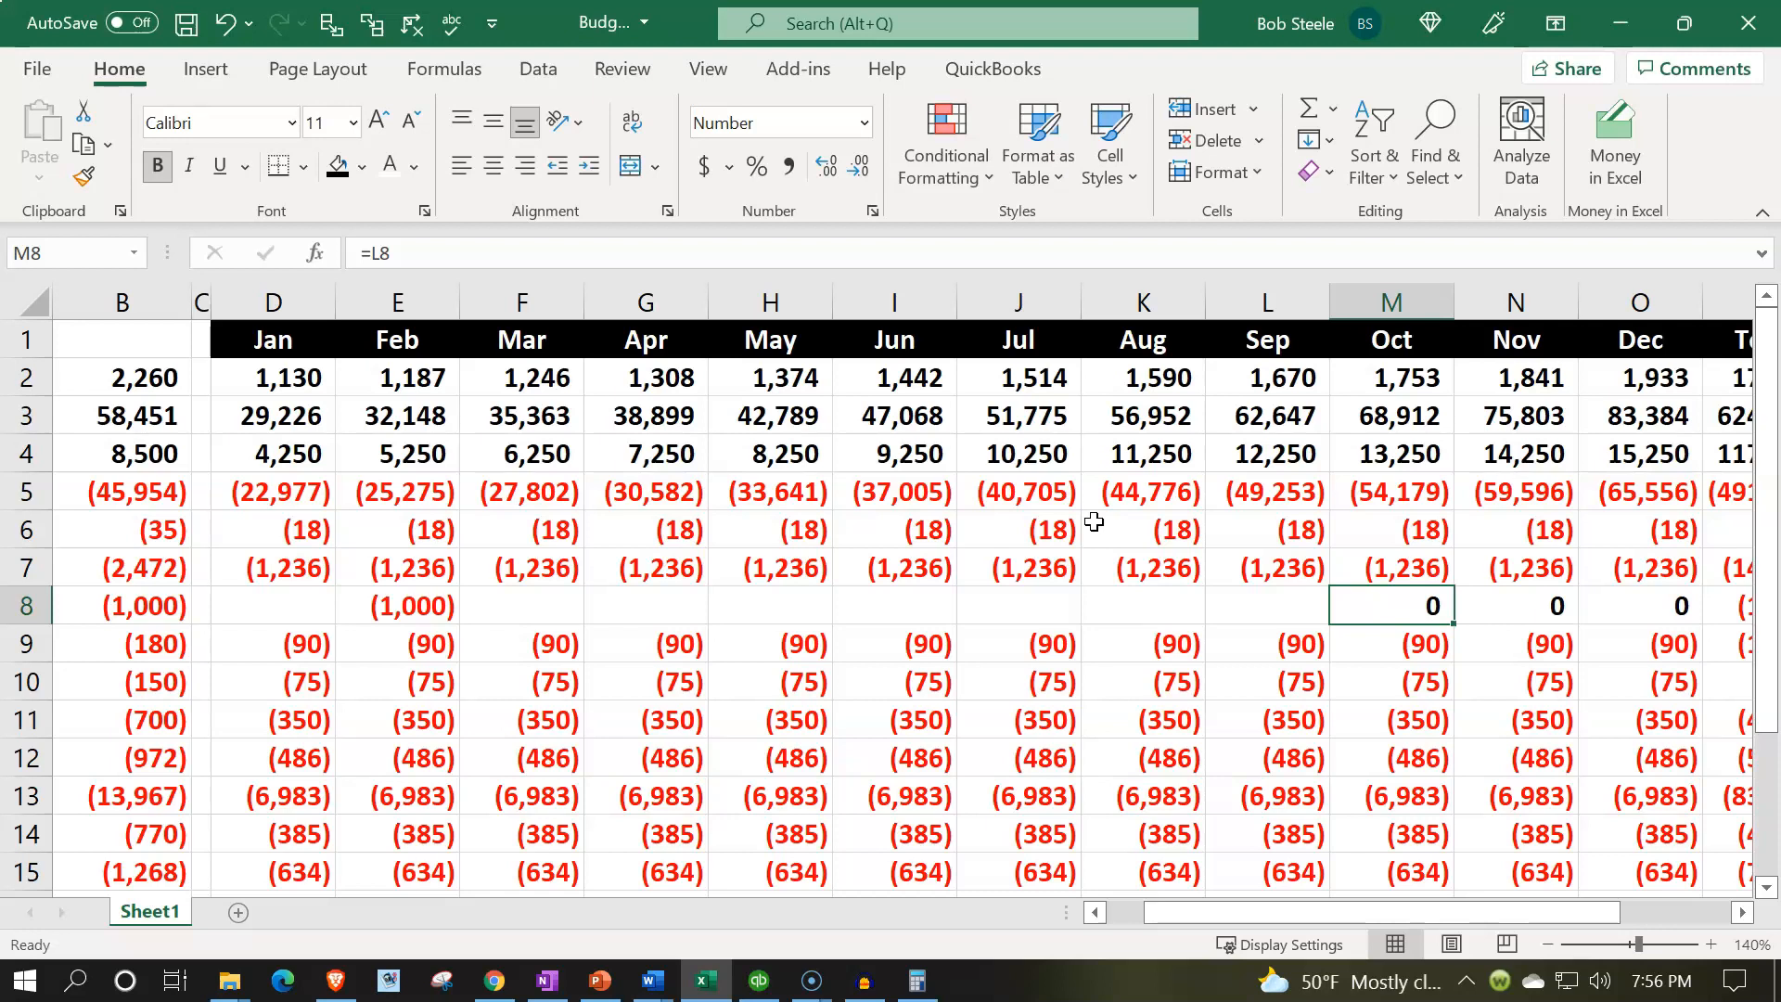
pyautogui.click(1299, 607)
pyautogui.write('-')
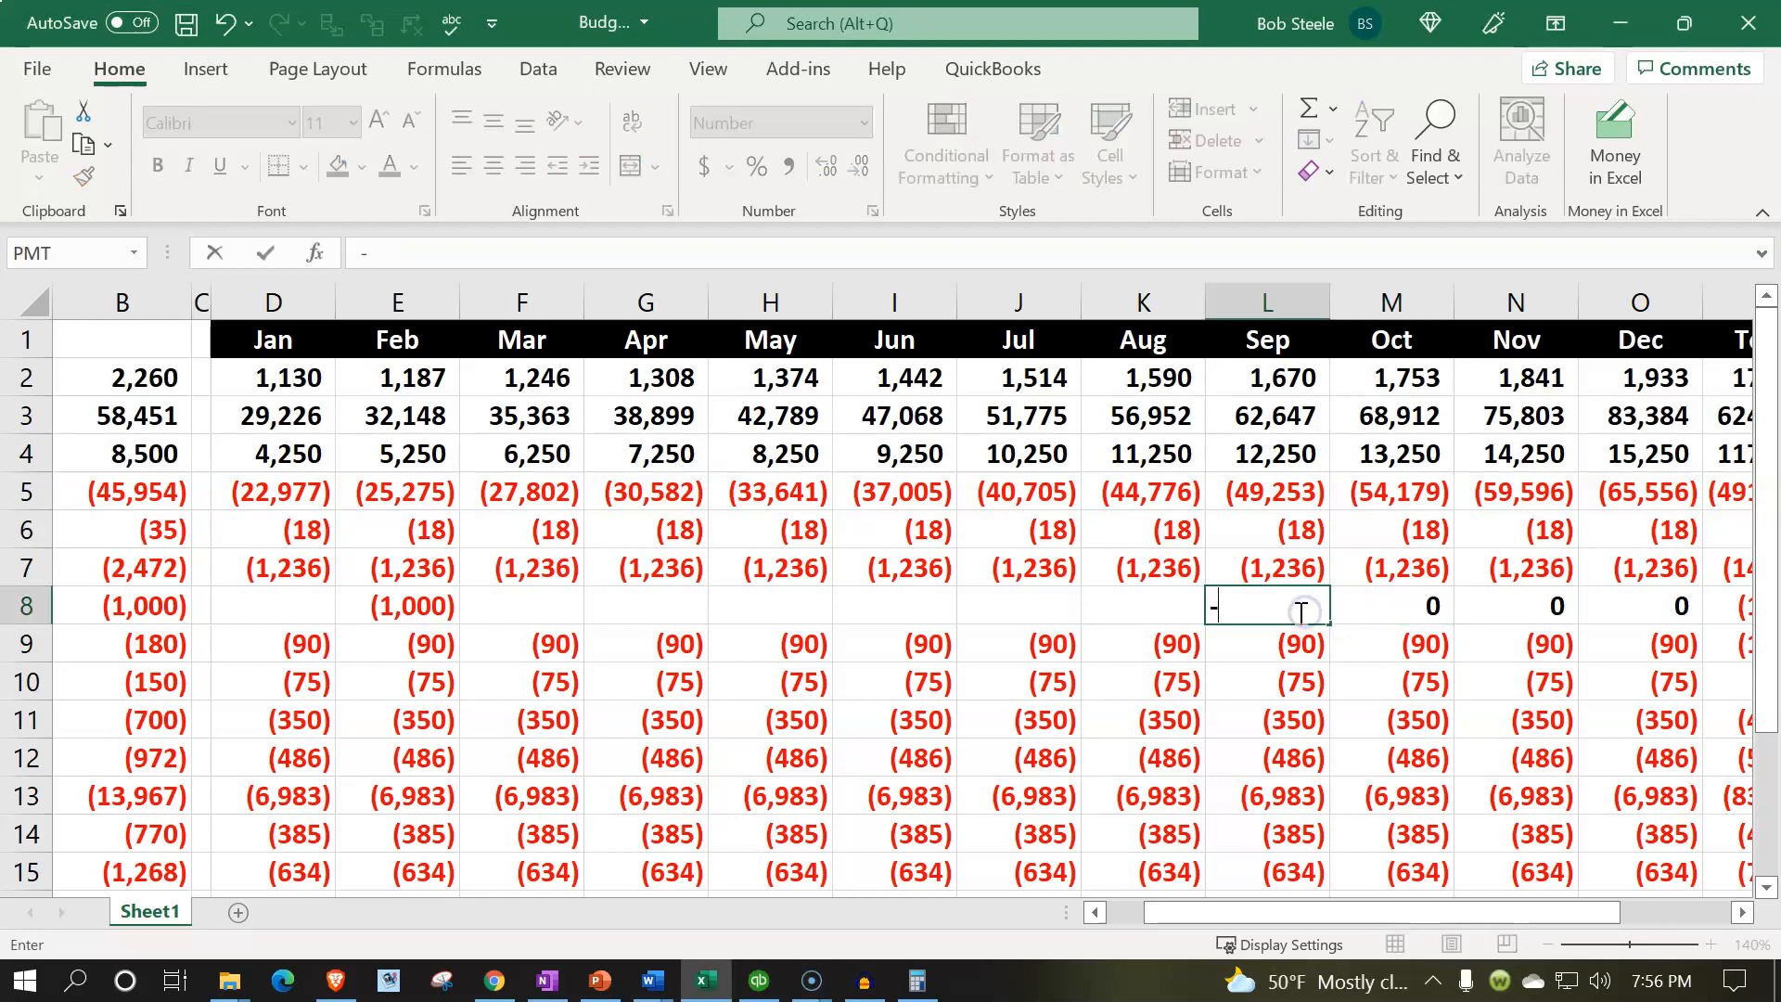
pyautogui.write('1000')
pyautogui.press('Tab')
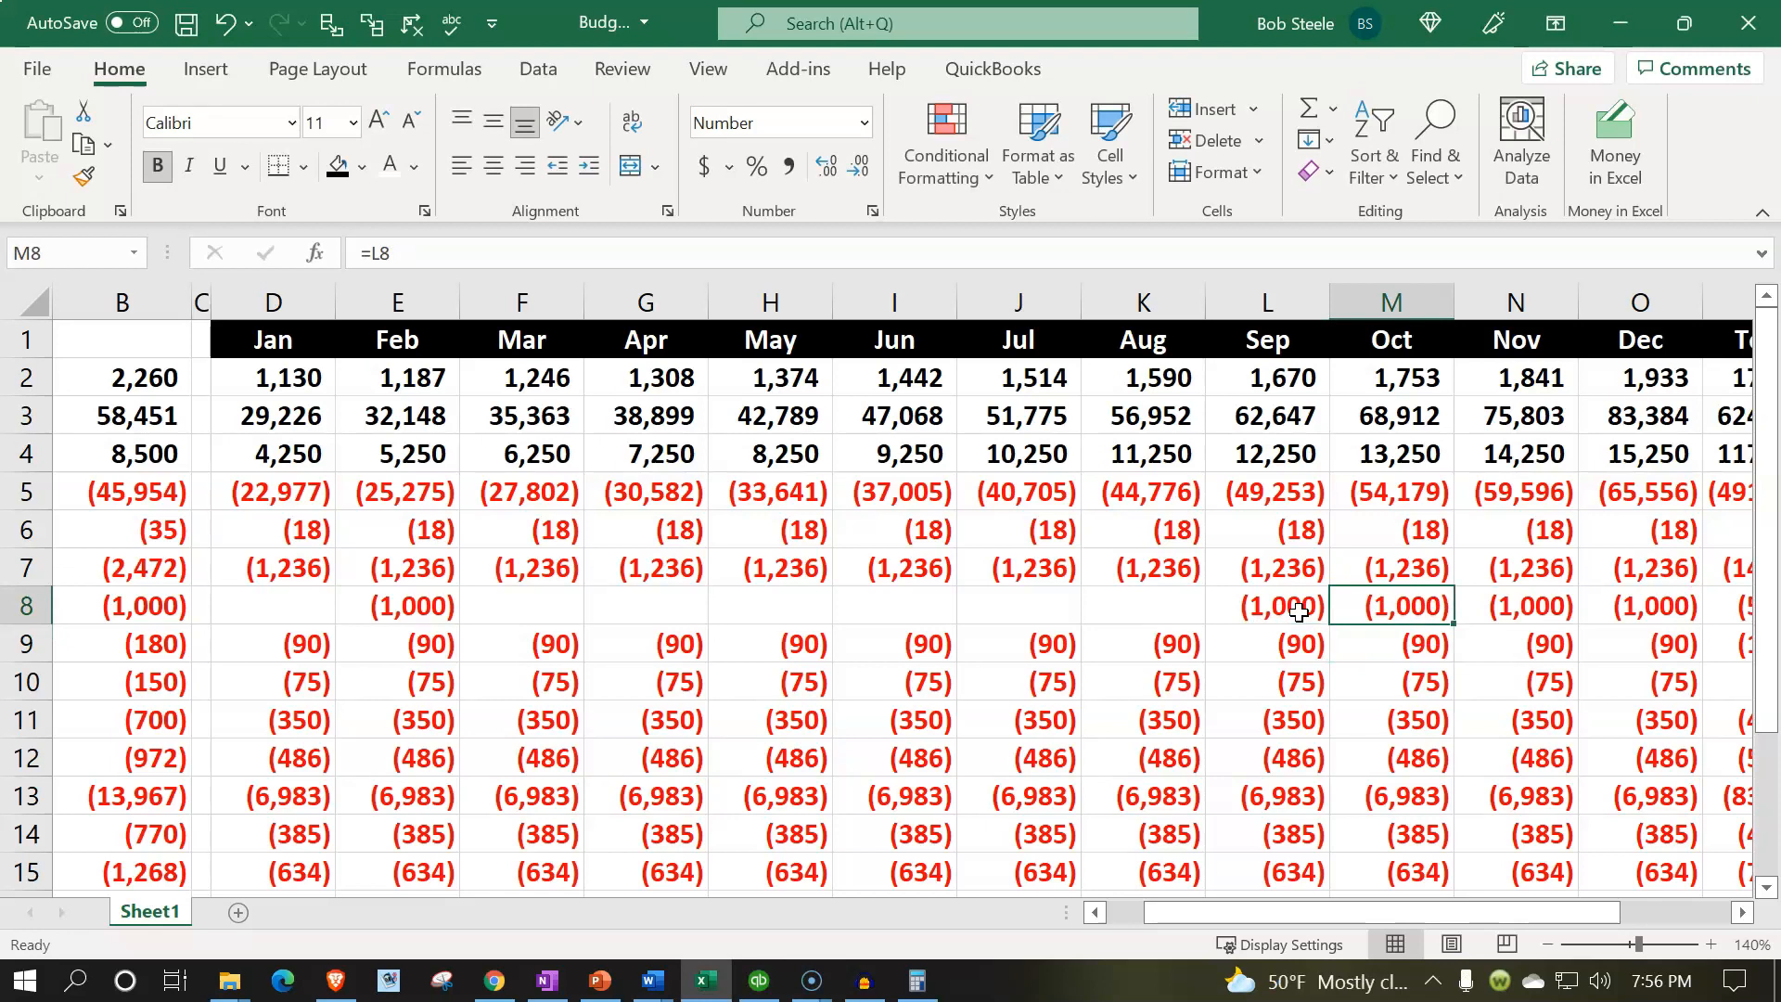
# Clear the October through December Insurance Expense amounts in M8:O8 and return to the account name in A8
pyautogui.press('Delete')
pyautogui.press('Tab')
pyautogui.press('Delete')
pyautogui.press('Tab')
pyautogui.press('Delete')
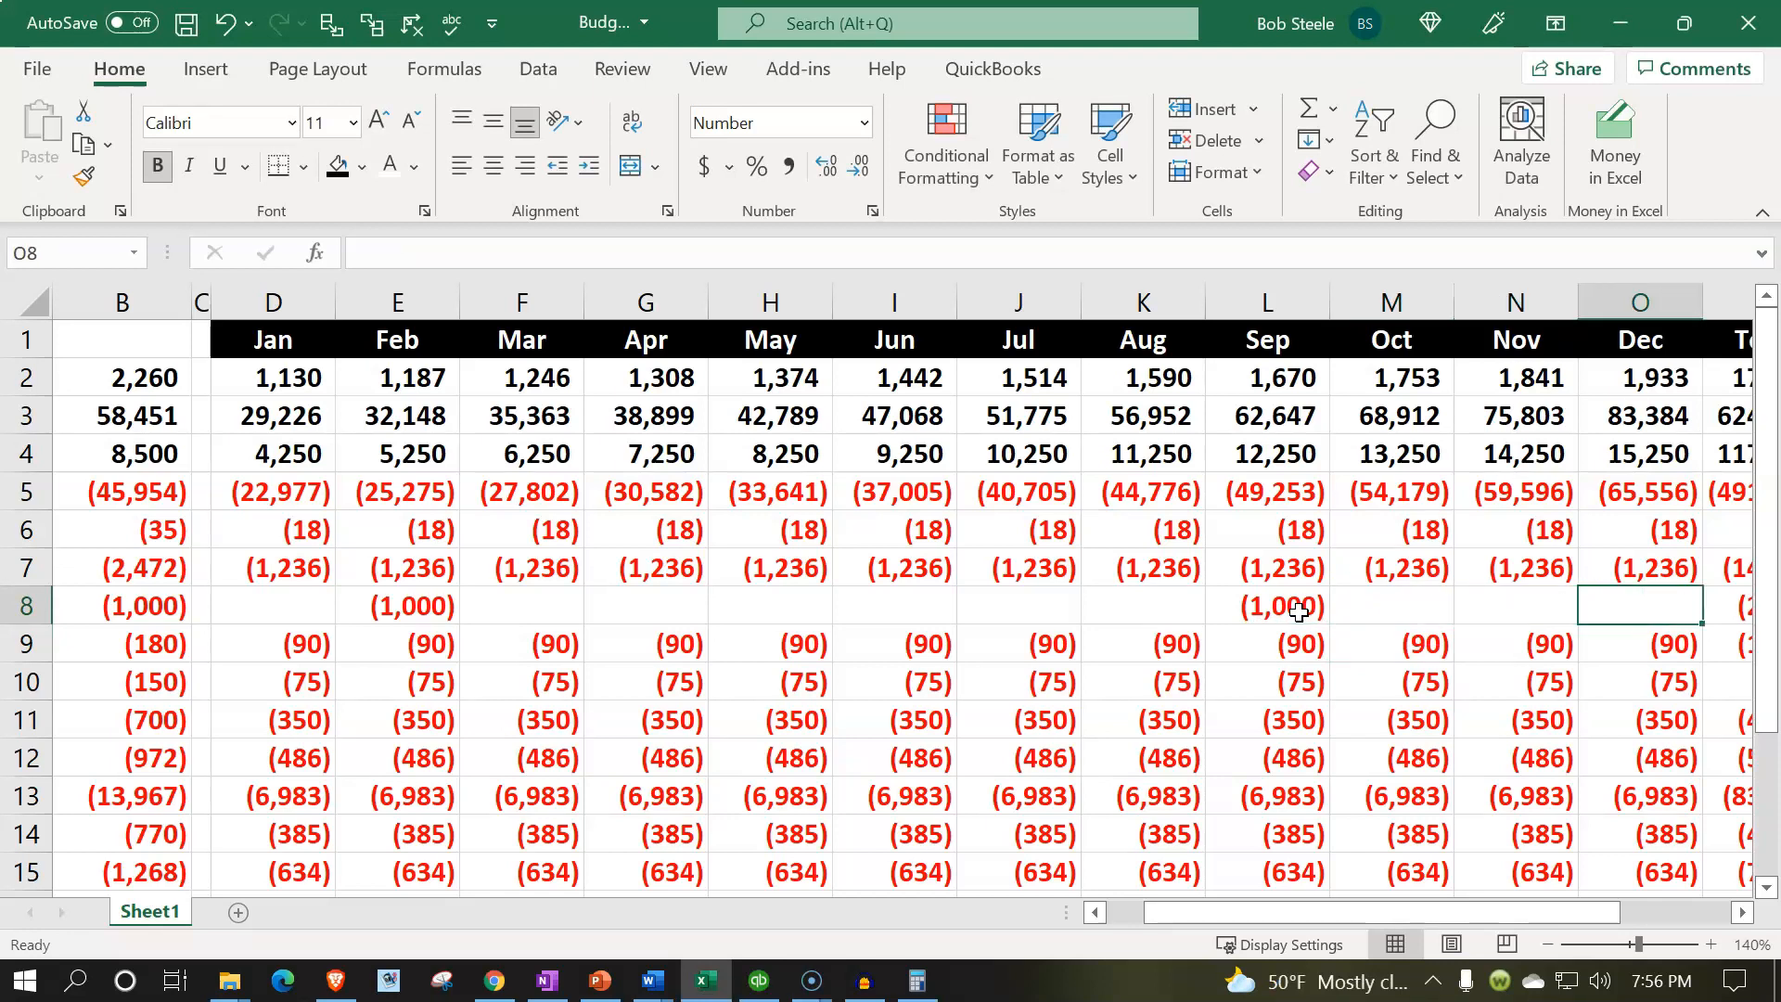
pyautogui.press('Left')
pyautogui.hotkey('ctrl', 'Left')
pyautogui.press('Home')
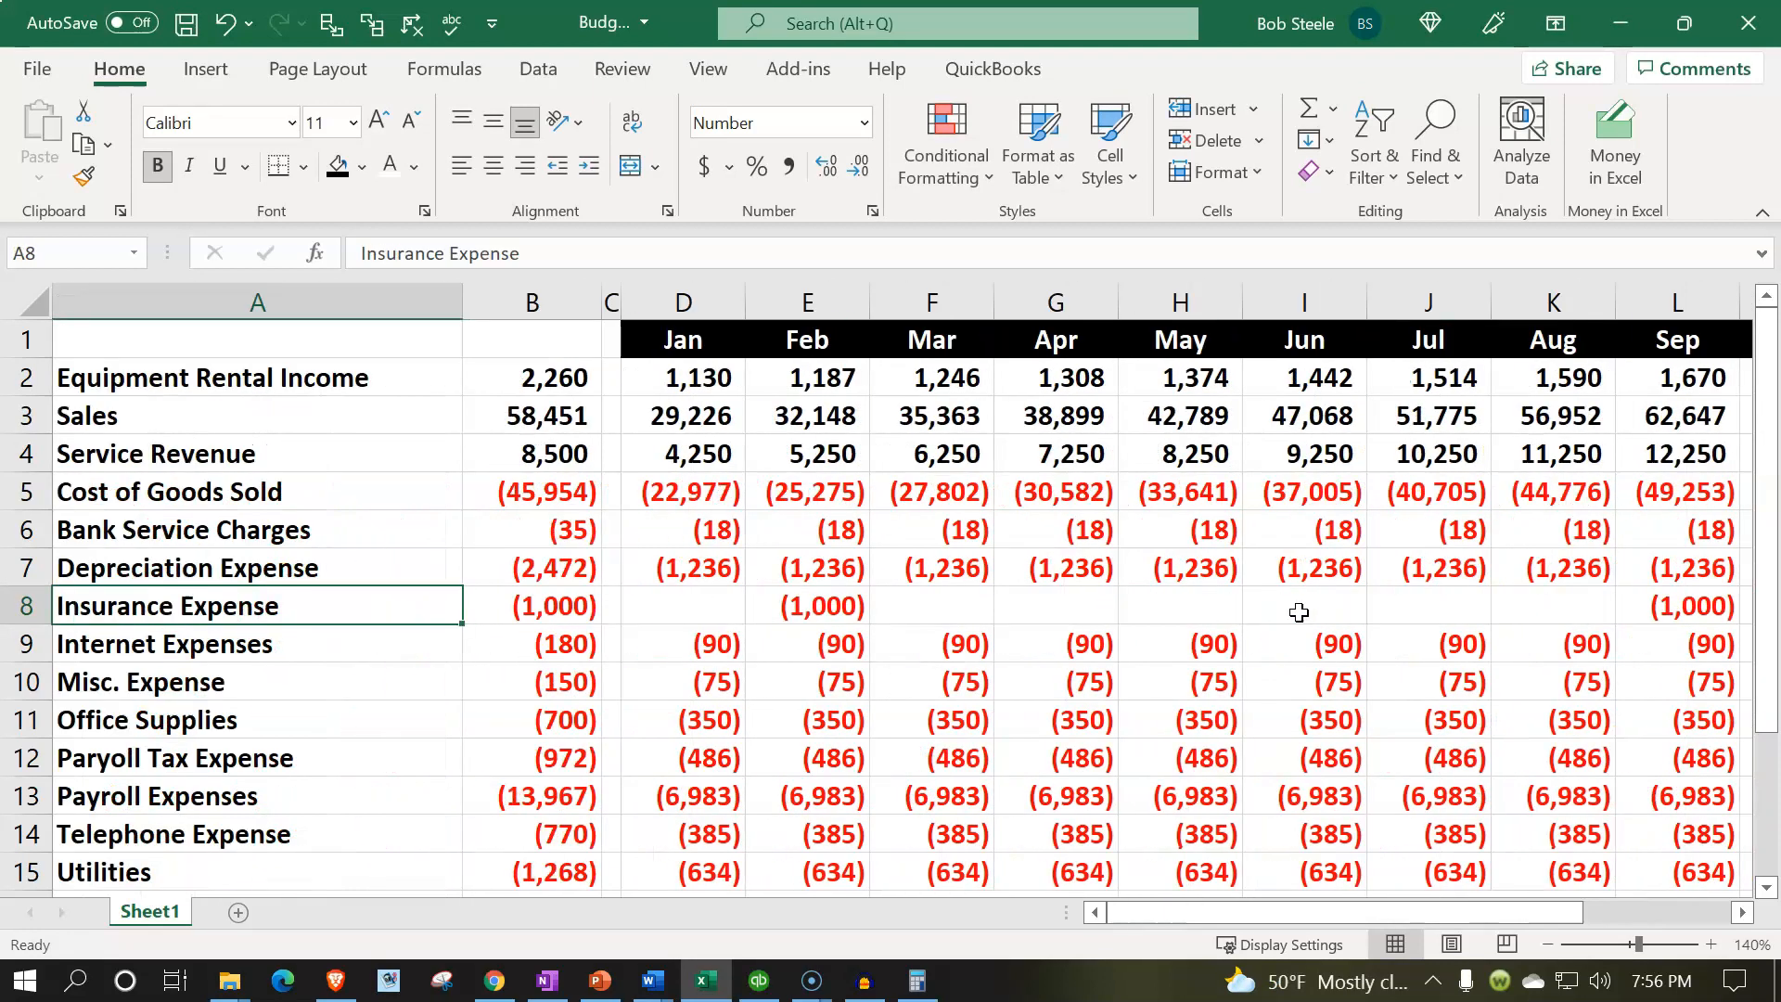
# Set February's Insurance Expense in E8 to -6000
pyautogui.press('Right')
pyautogui.press('Right')
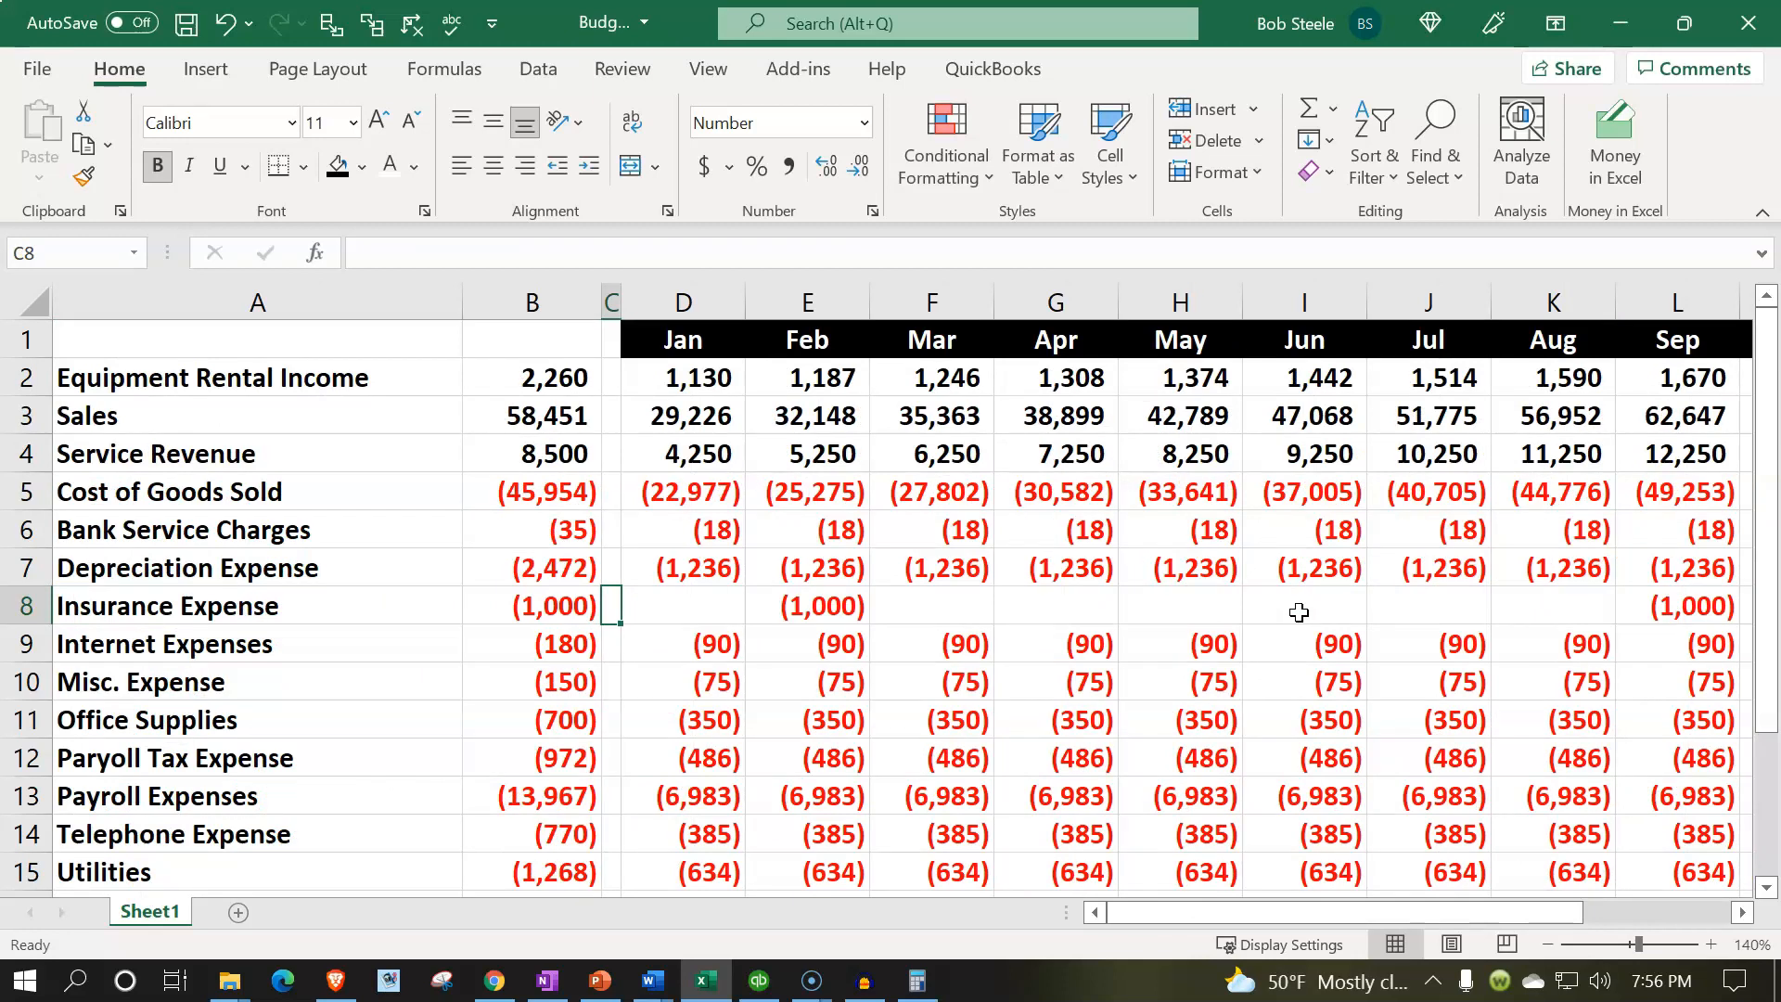
pyautogui.press('Left')
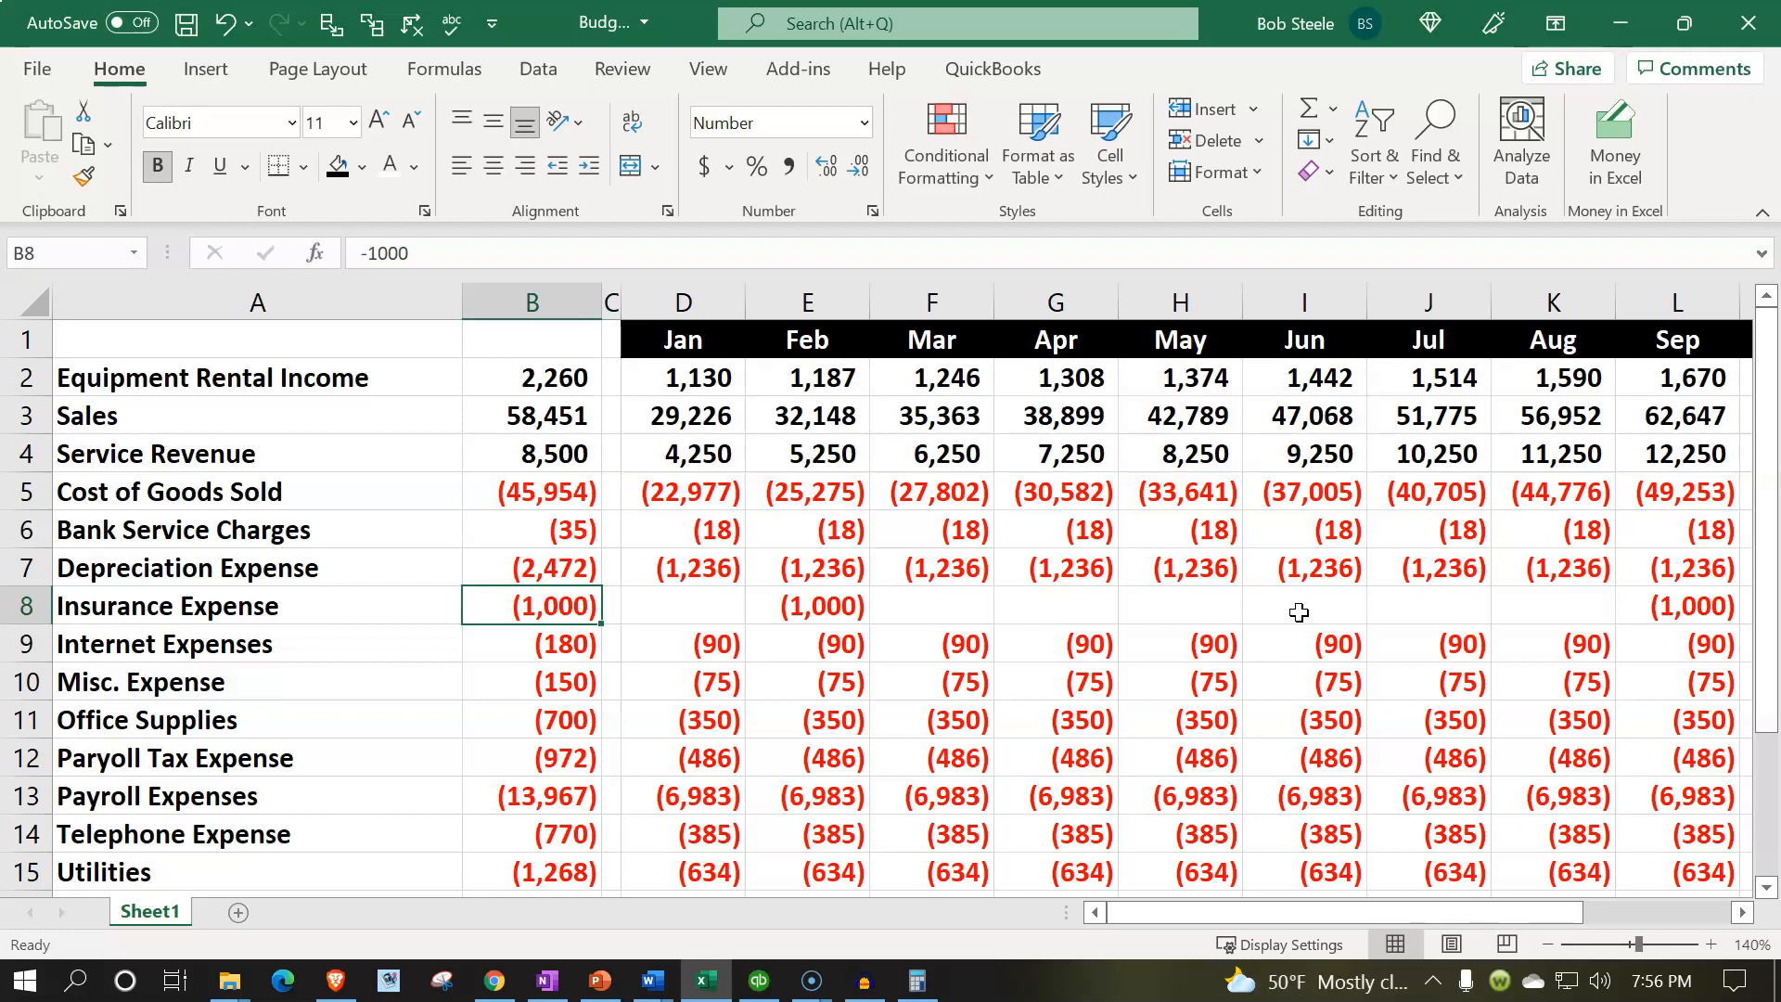
pyautogui.press('Down')
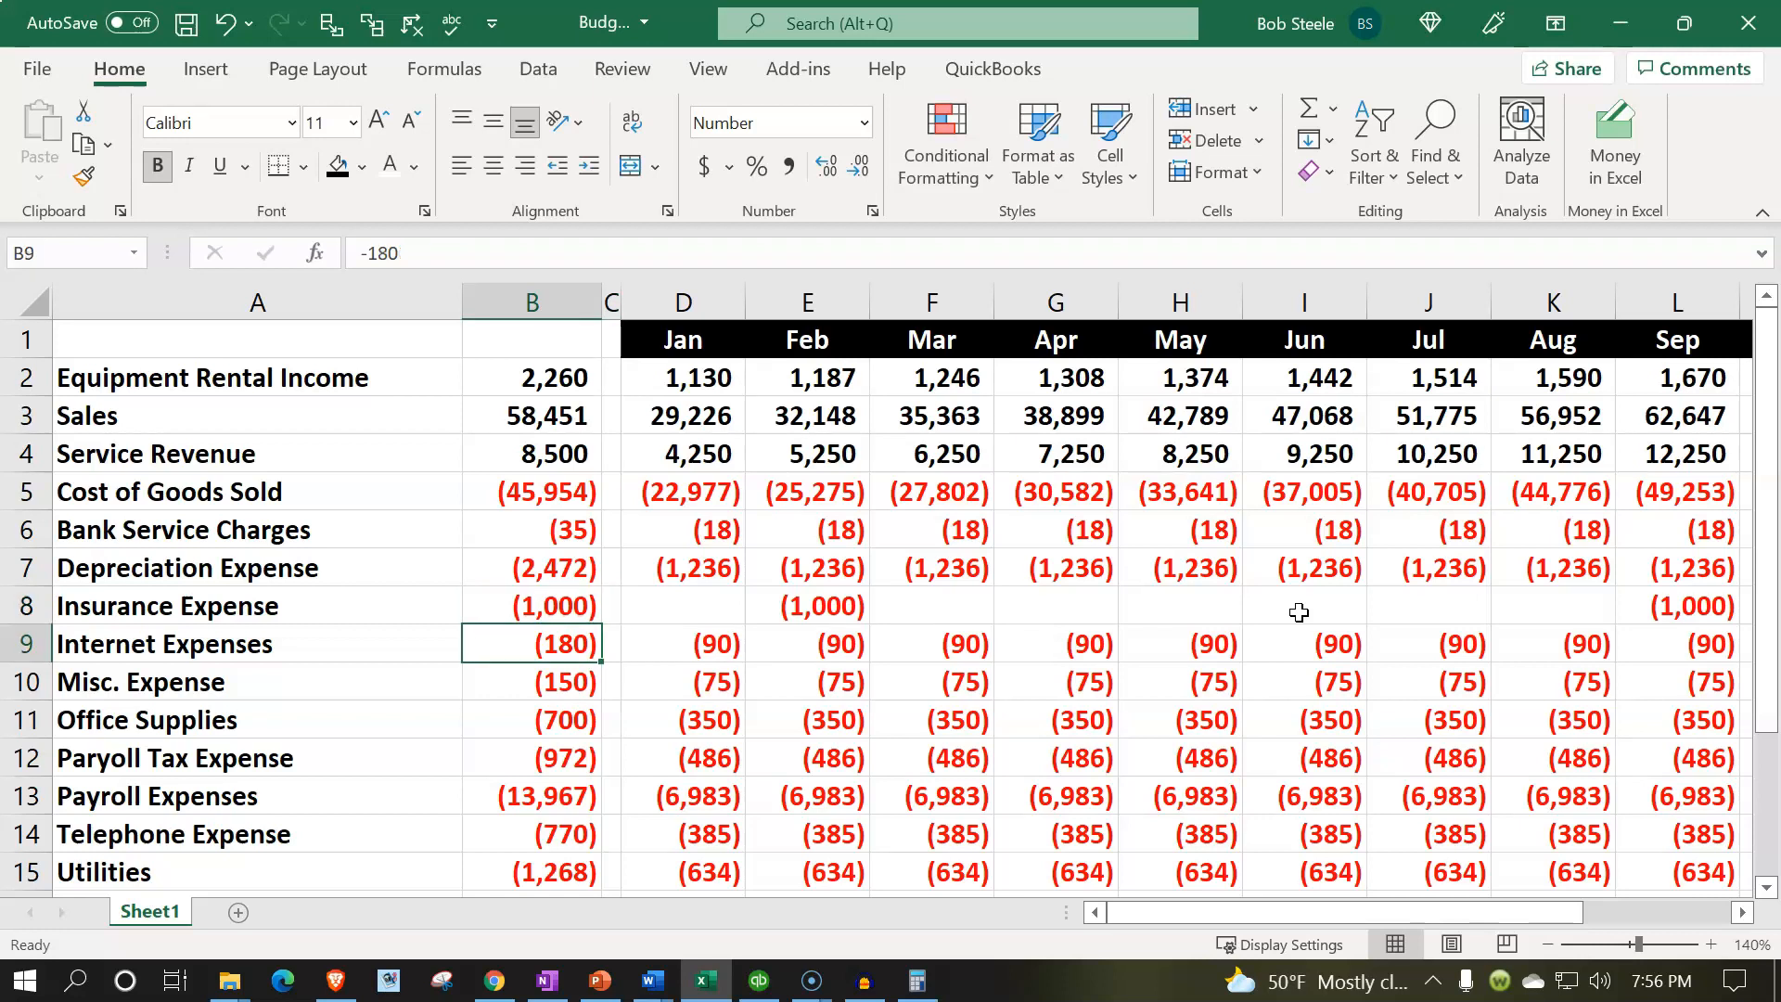
pyautogui.press('Right')
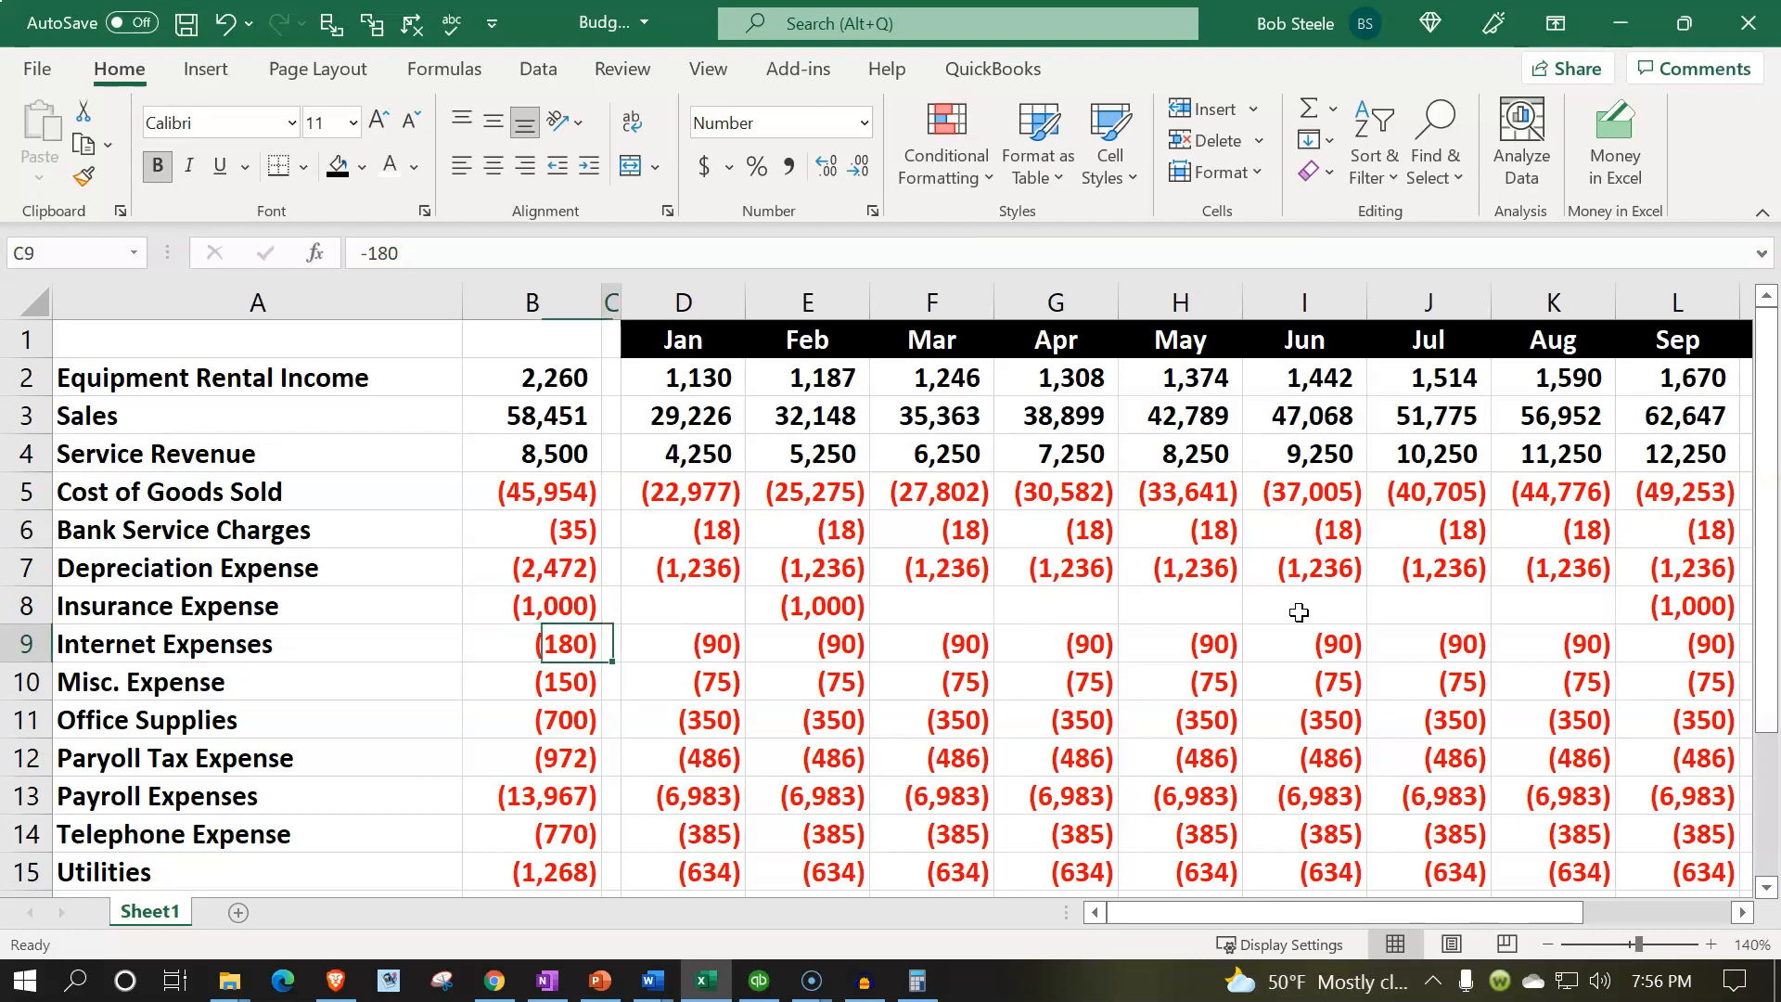
pyautogui.press('Right')
pyautogui.press('Right')
pyautogui.press('Up')
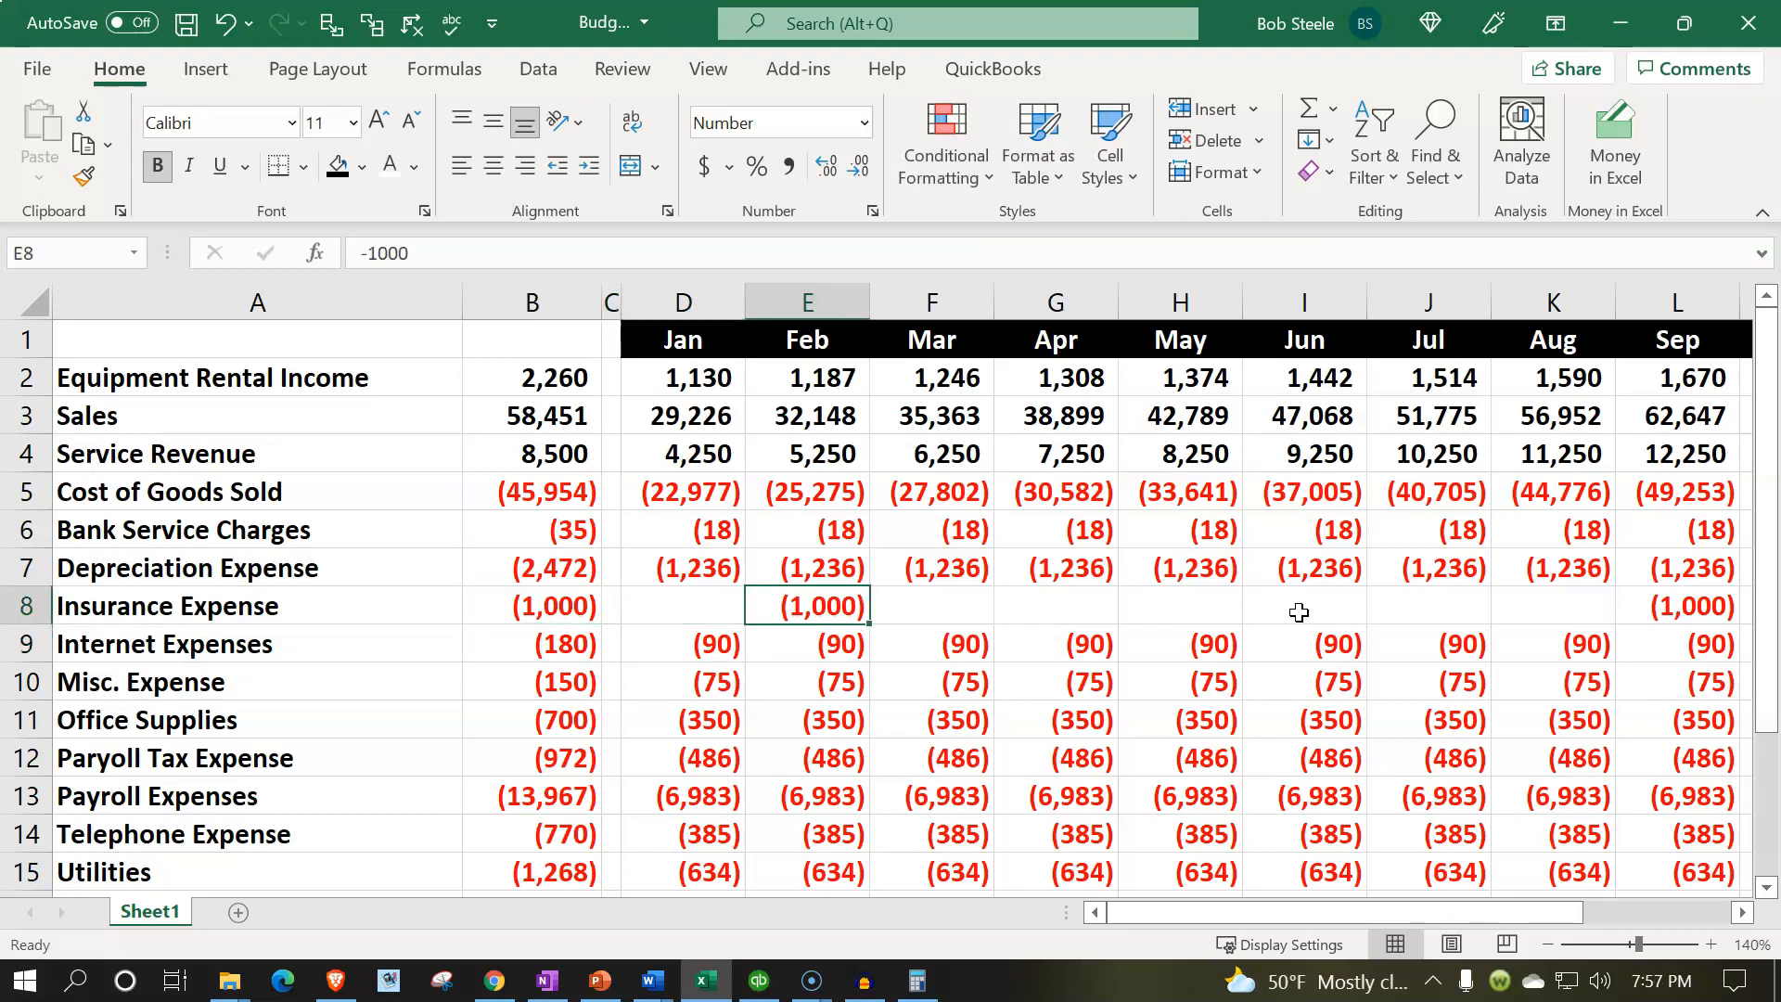
pyautogui.write('-6000')
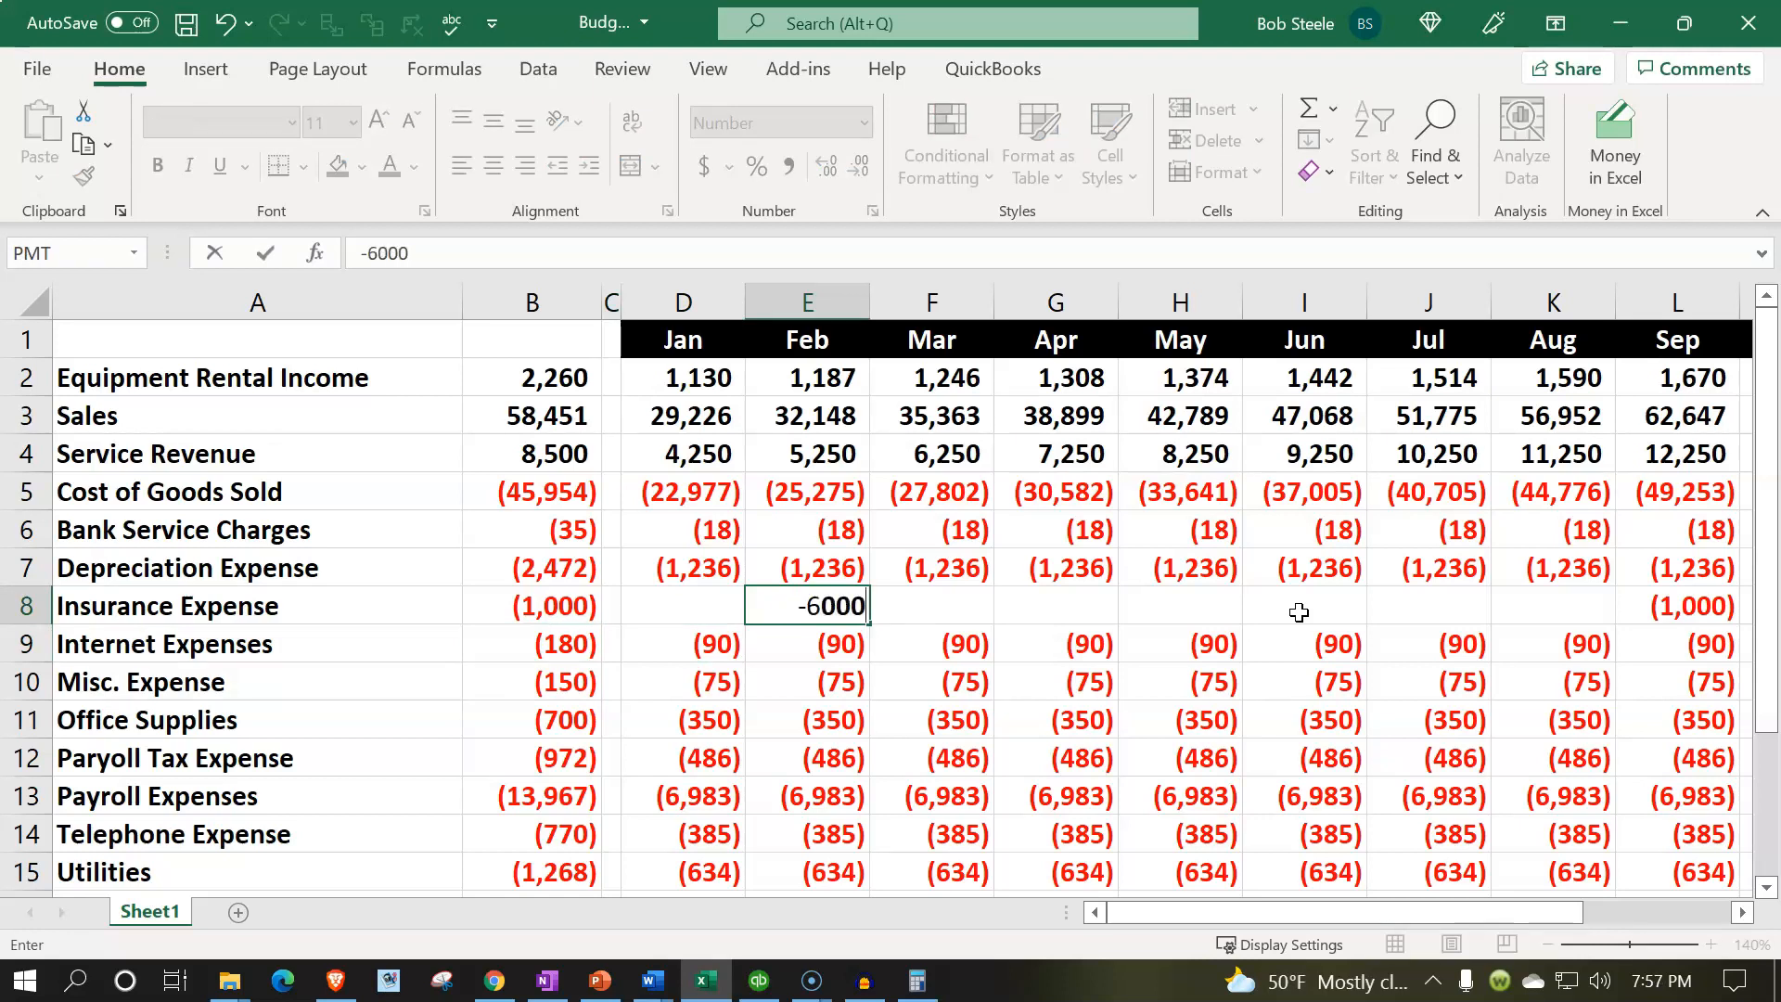
pyautogui.press('Return')
# Set September's Insurance Expense in L8 to -6000
pyautogui.press('Up')
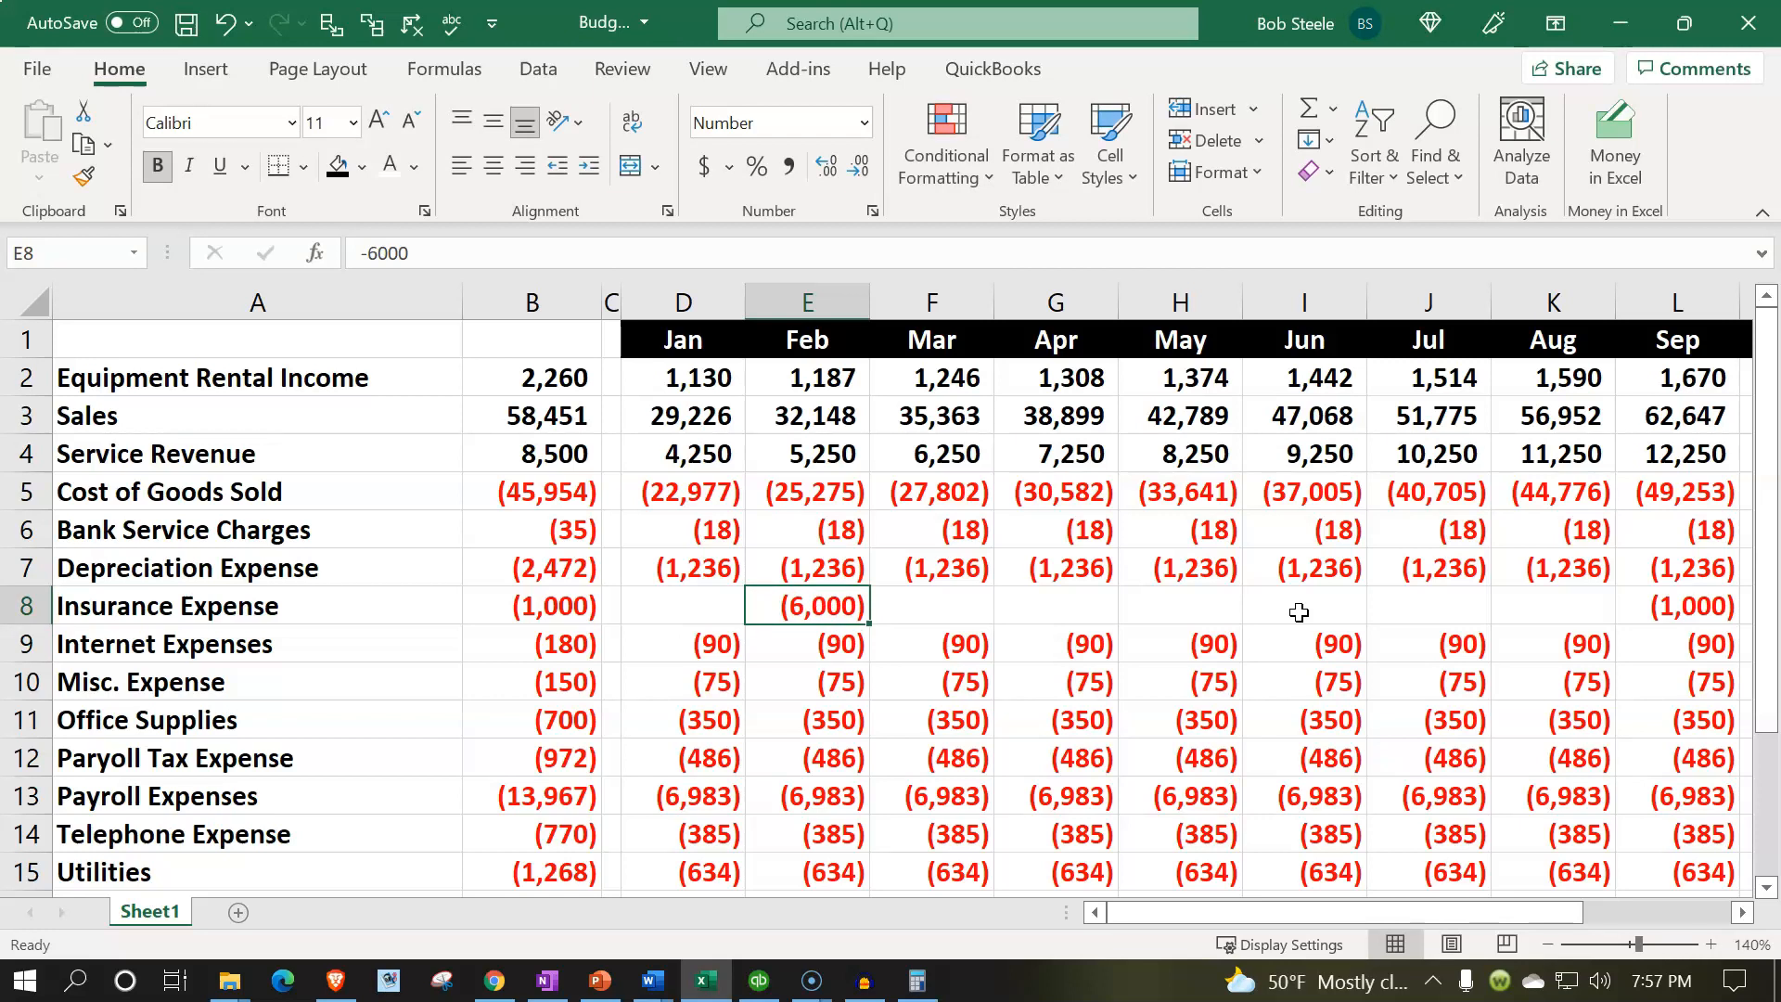
pyautogui.press('Right')
pyautogui.press('Right')
pyautogui.press('Right')
pyautogui.press('Right')
pyautogui.press('Right')
pyautogui.press('Right')
pyautogui.press('Right')
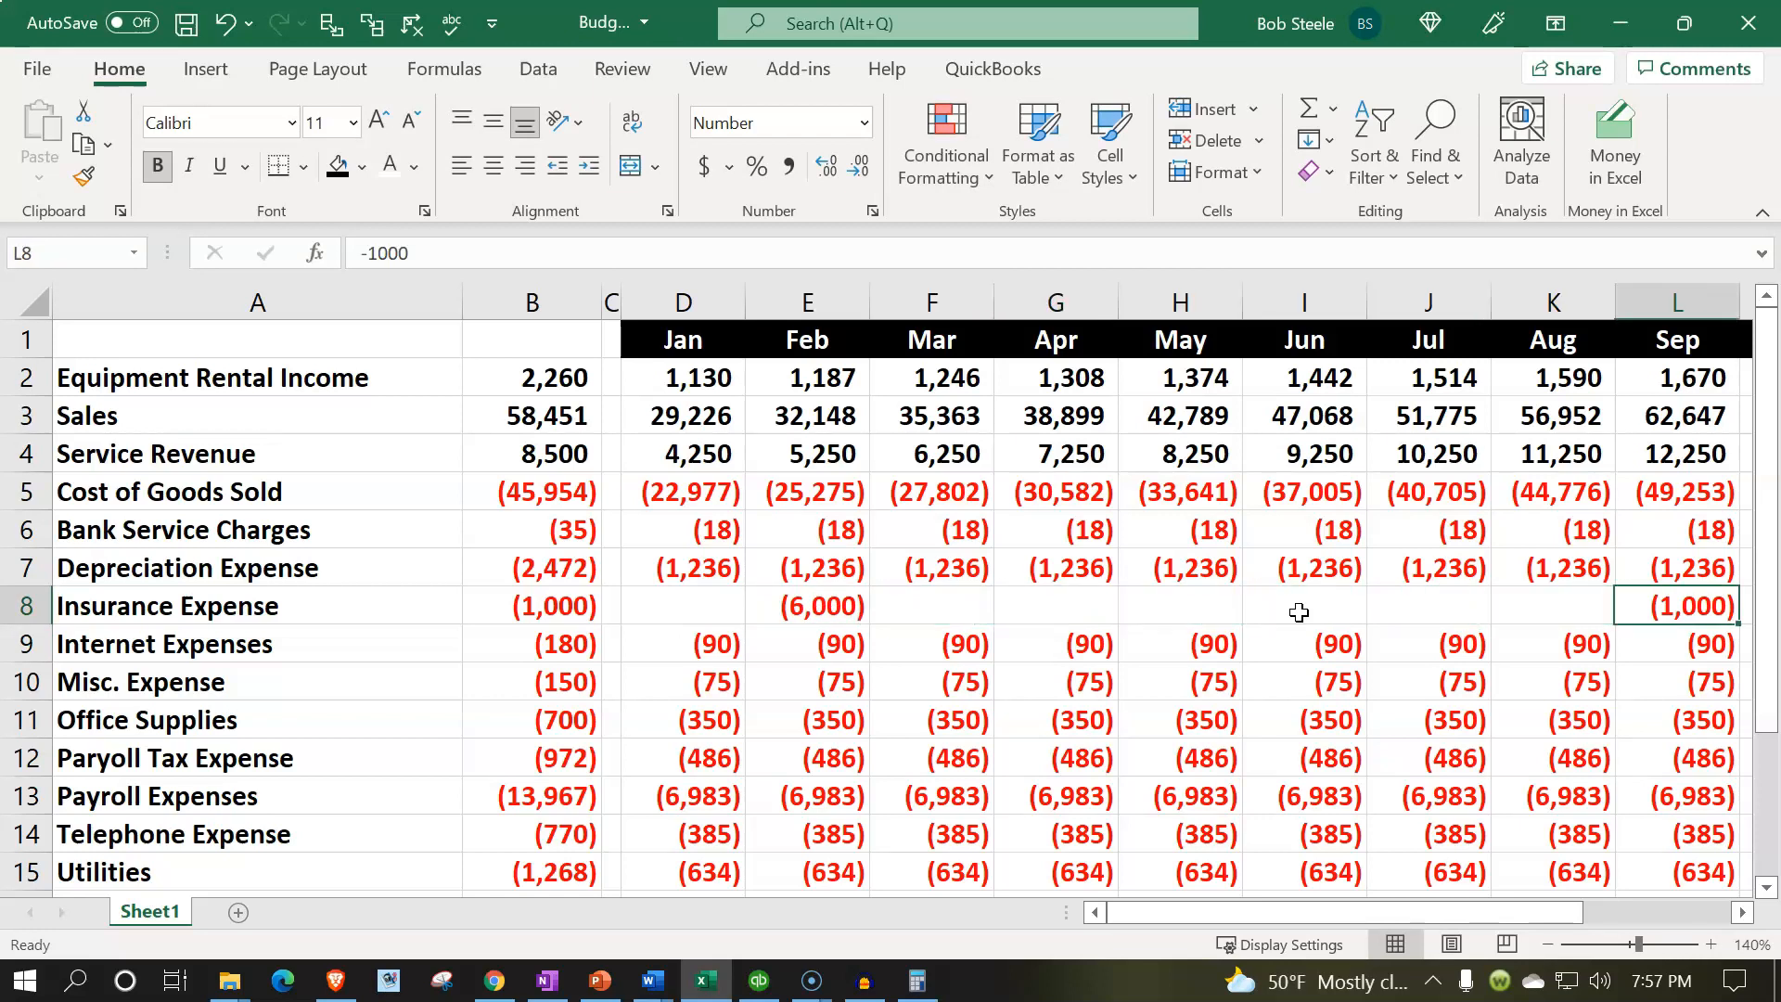
pyautogui.write('-6000')
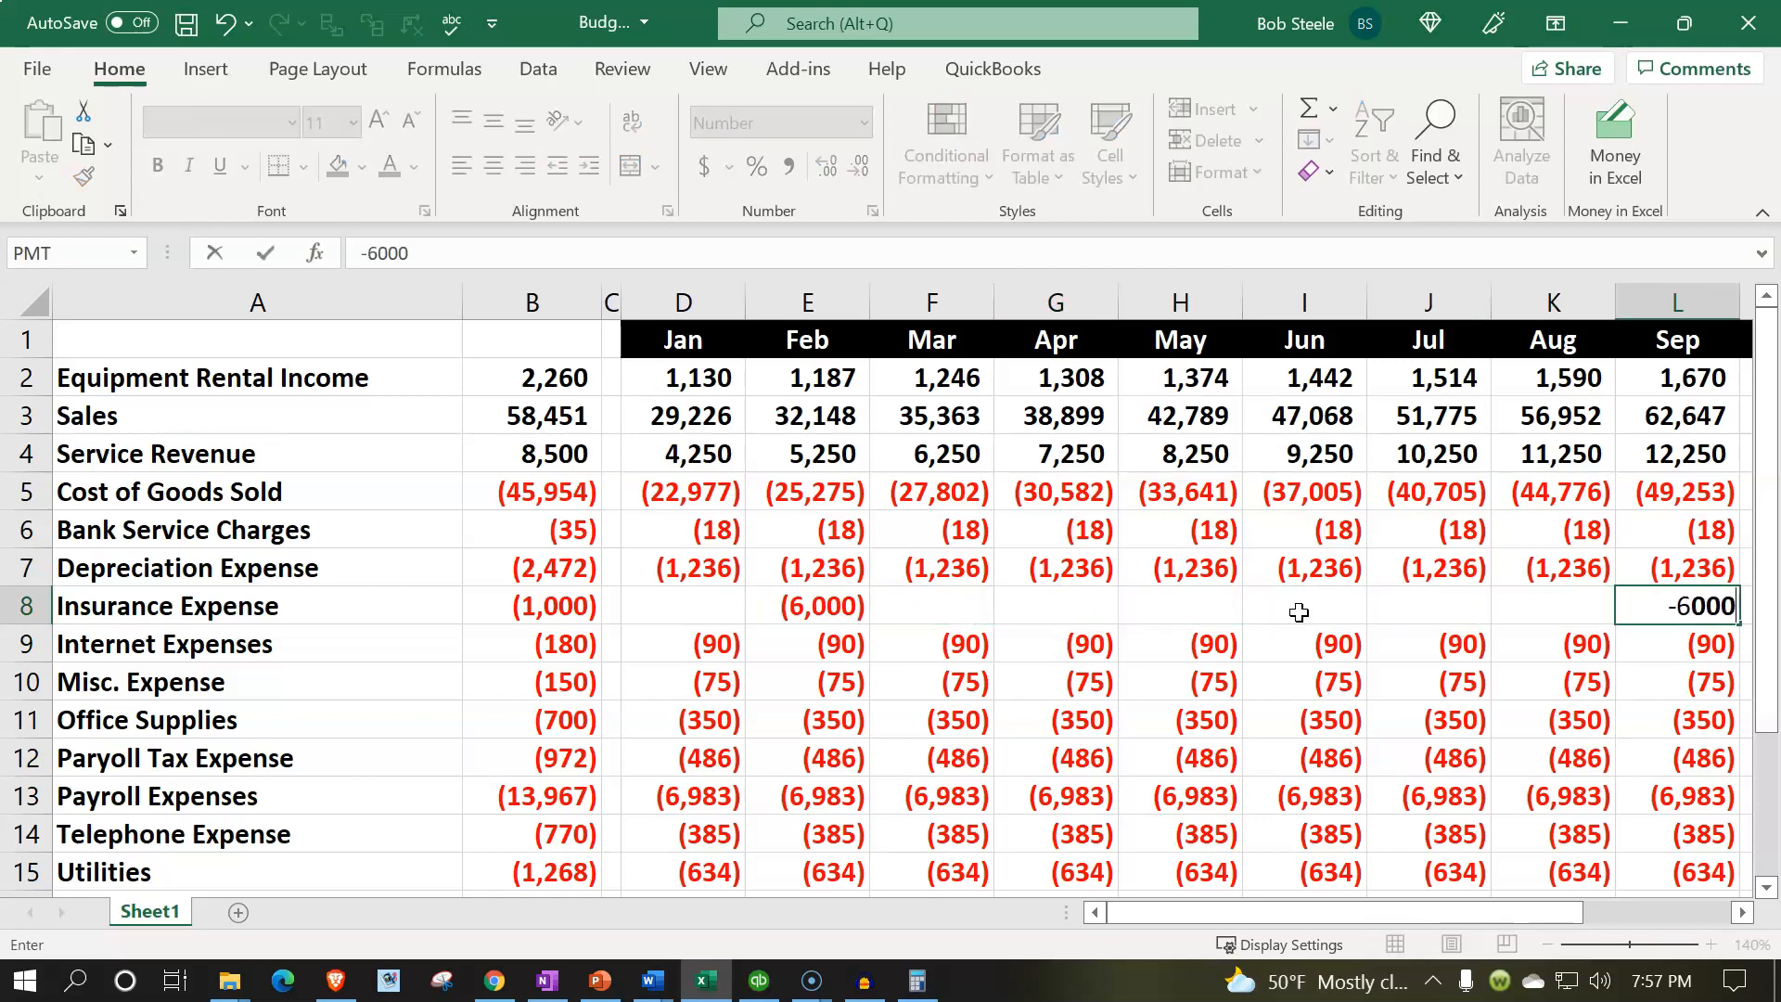
pyautogui.press('Return')
# Review the January budget amounts and formulas from Internet Expenses down to Payroll Expenses
pyautogui.press('Left')
pyautogui.press('Left')
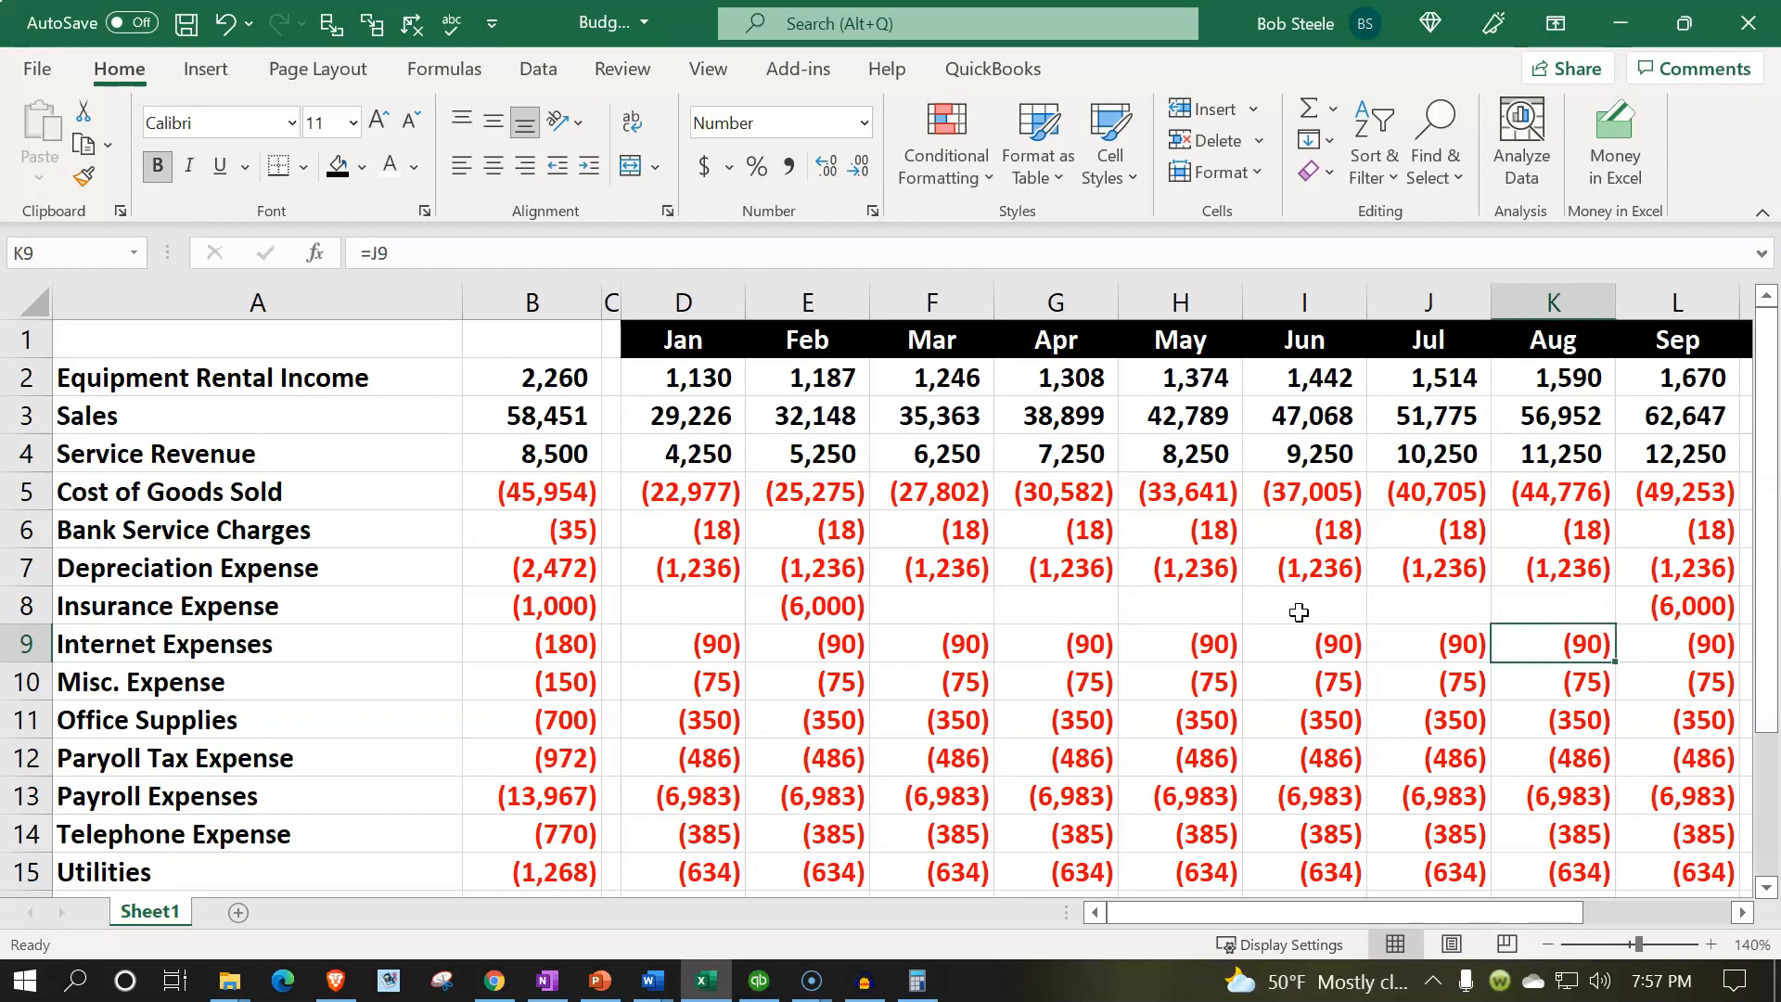
pyautogui.press('Left')
pyautogui.press('Left')
pyautogui.press('Left')
pyautogui.press('Left')
pyautogui.press('Left')
pyautogui.press('Left')
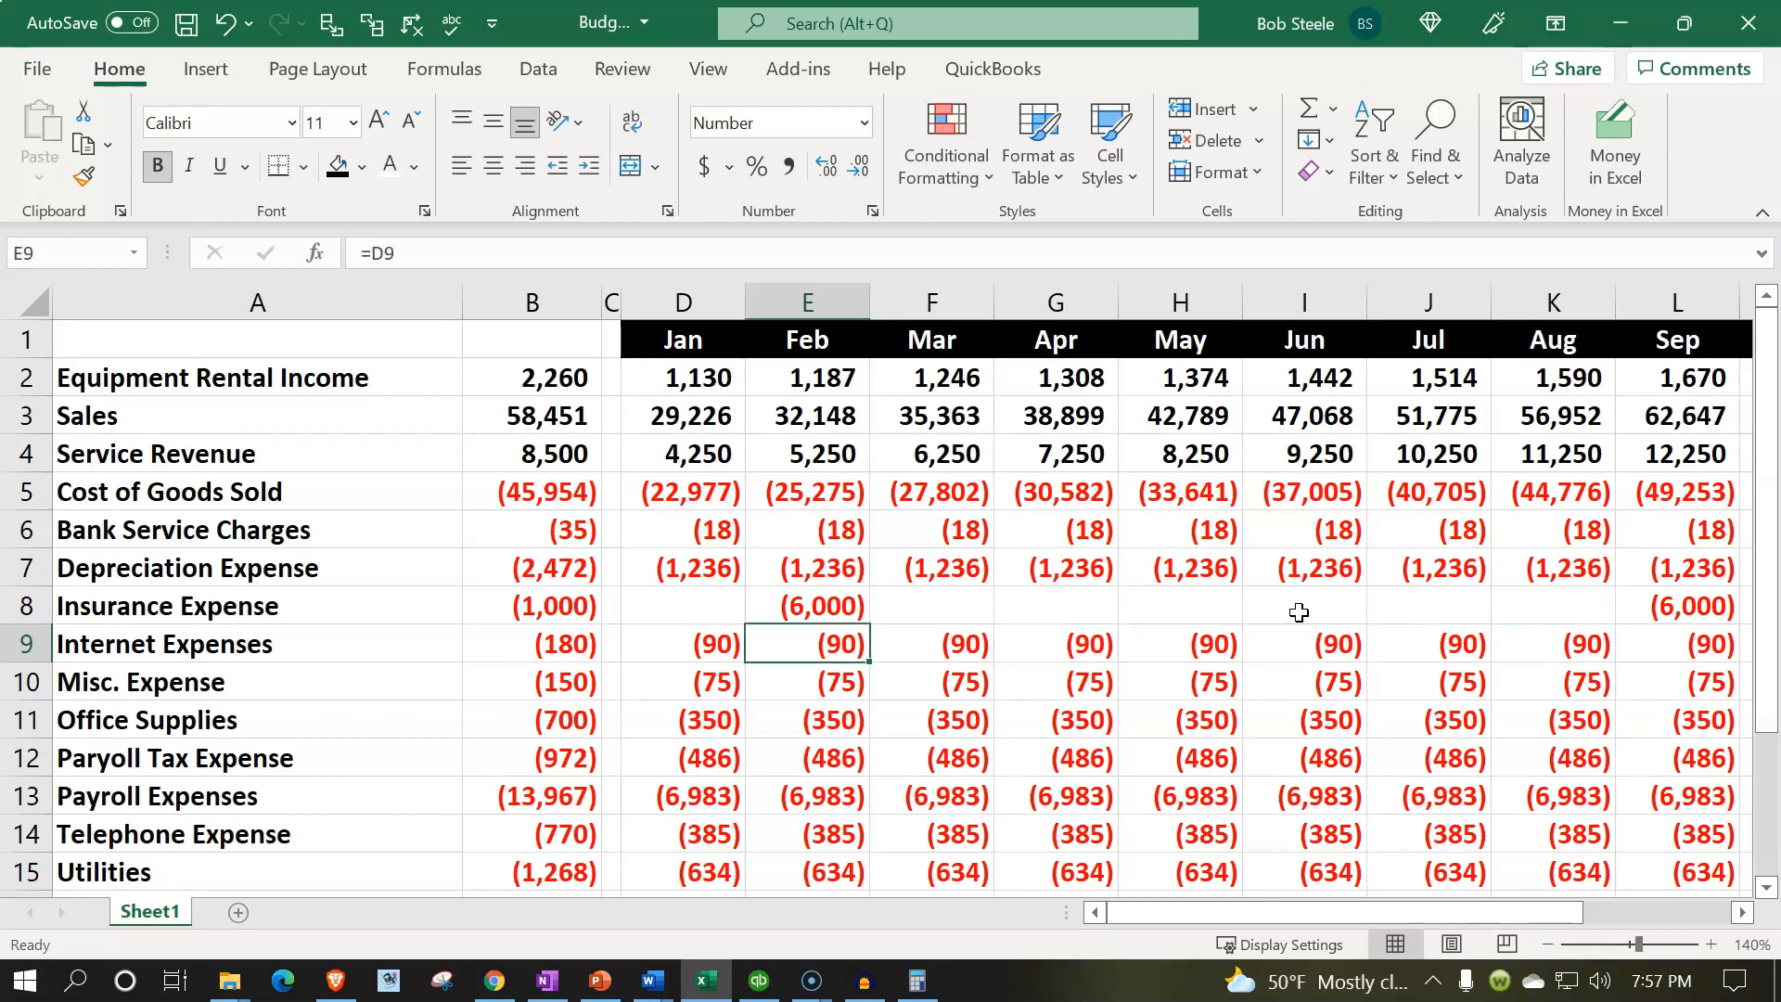
pyautogui.press('Left')
pyautogui.press('Left')
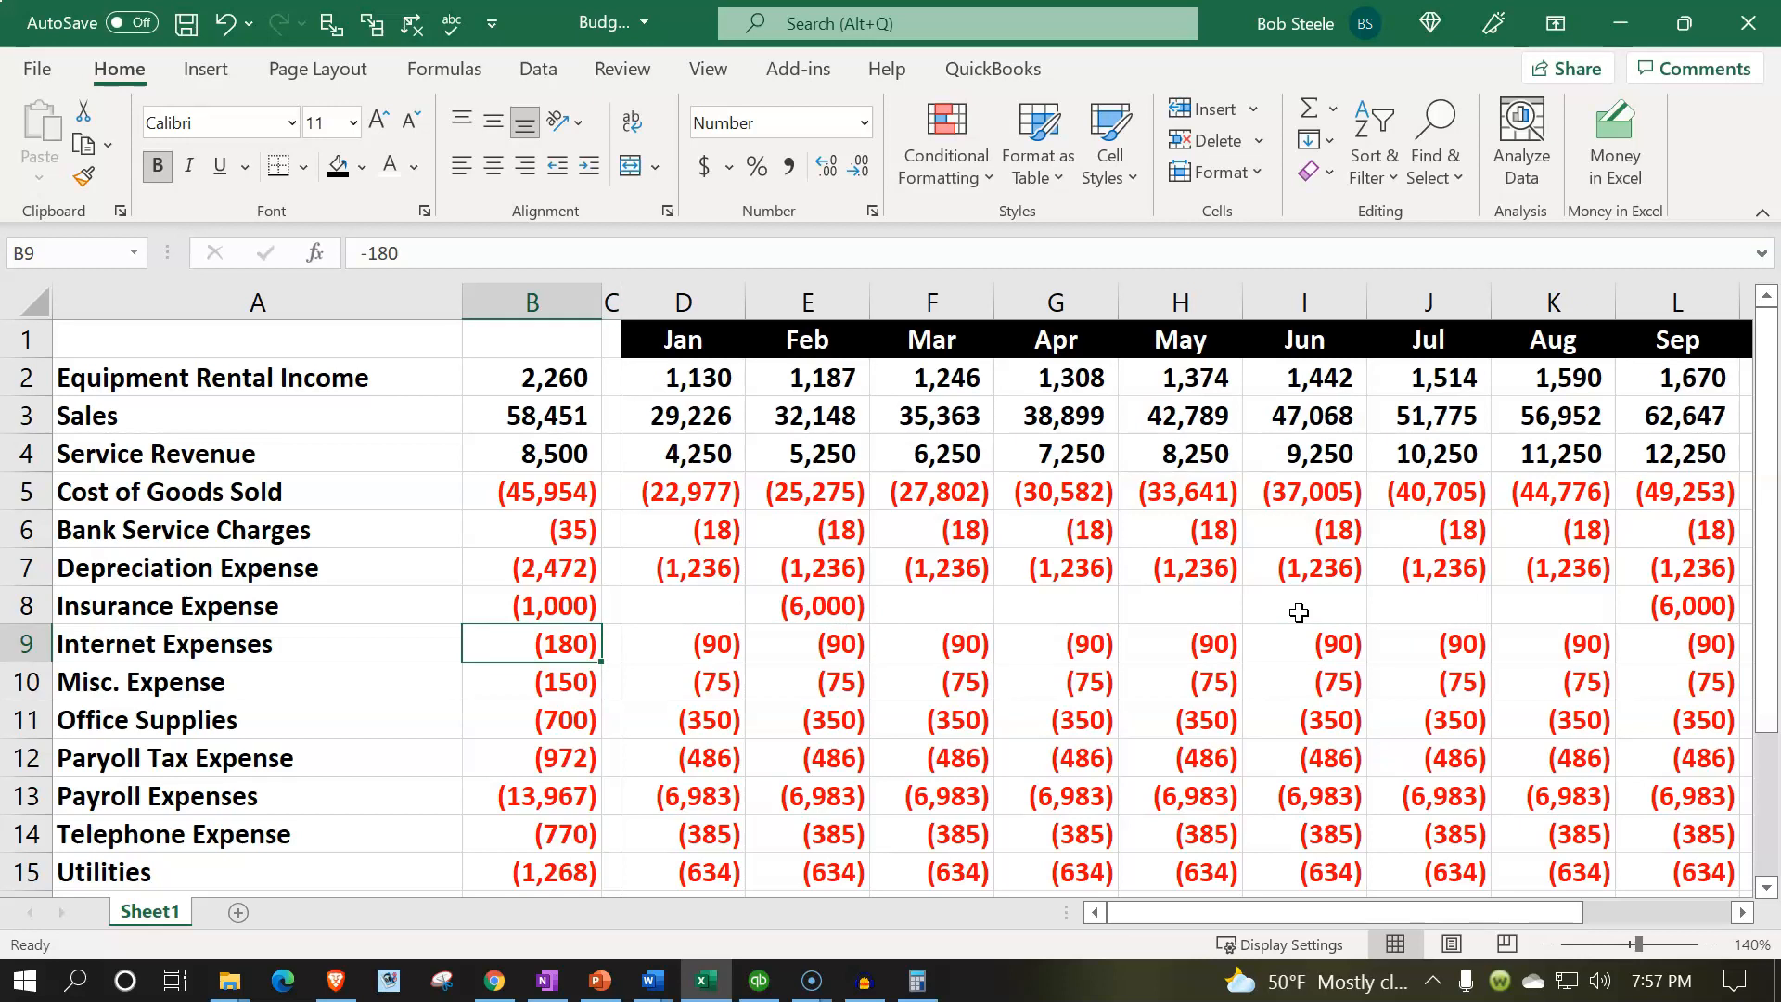
pyautogui.press('Right')
pyautogui.press('Right')
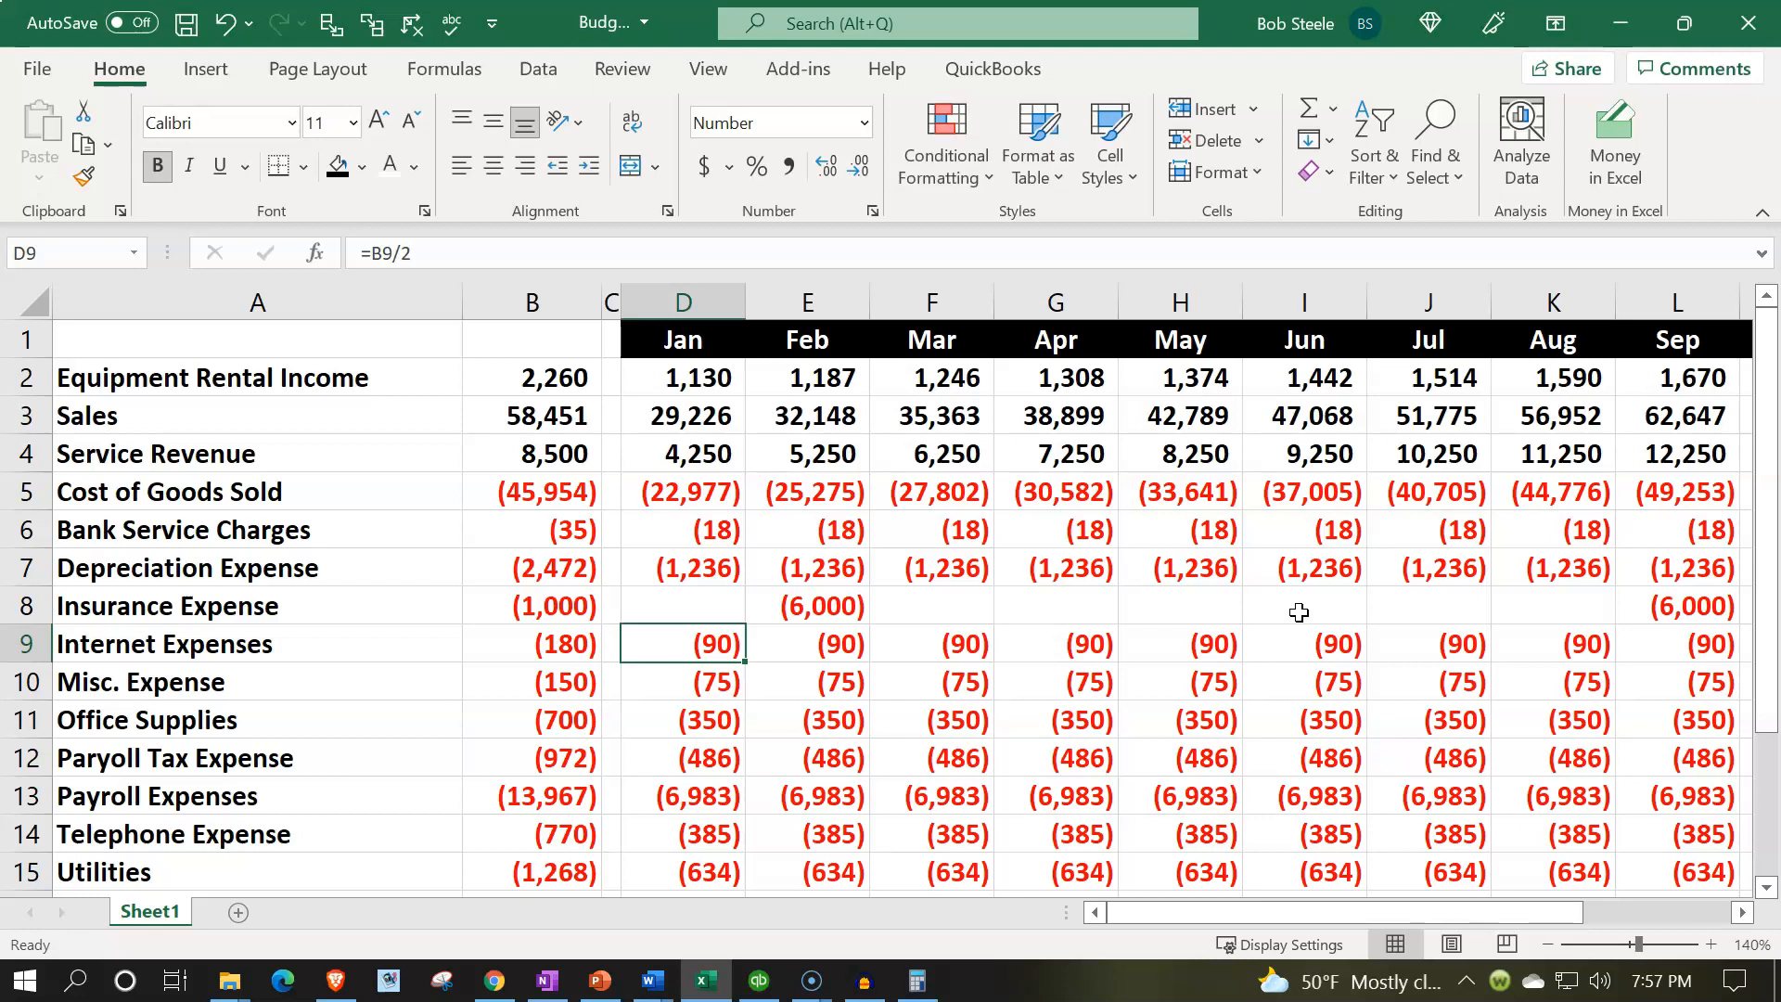
pyautogui.press('Down')
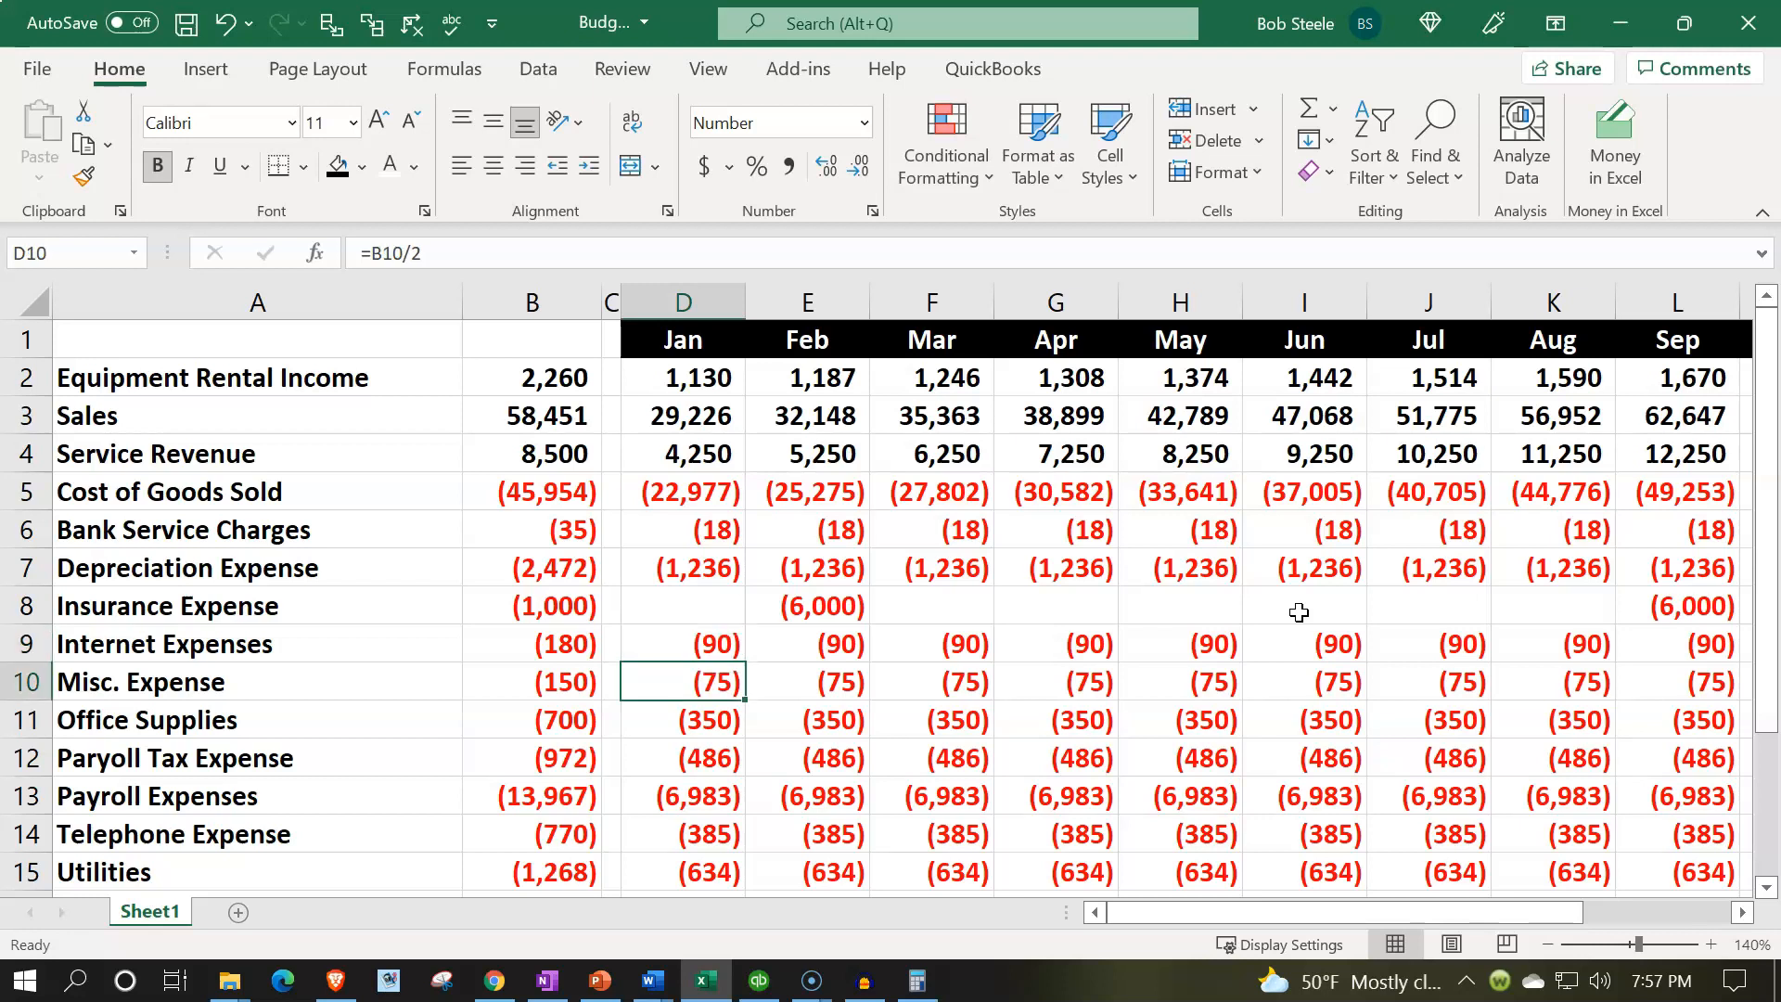
pyautogui.press('Down')
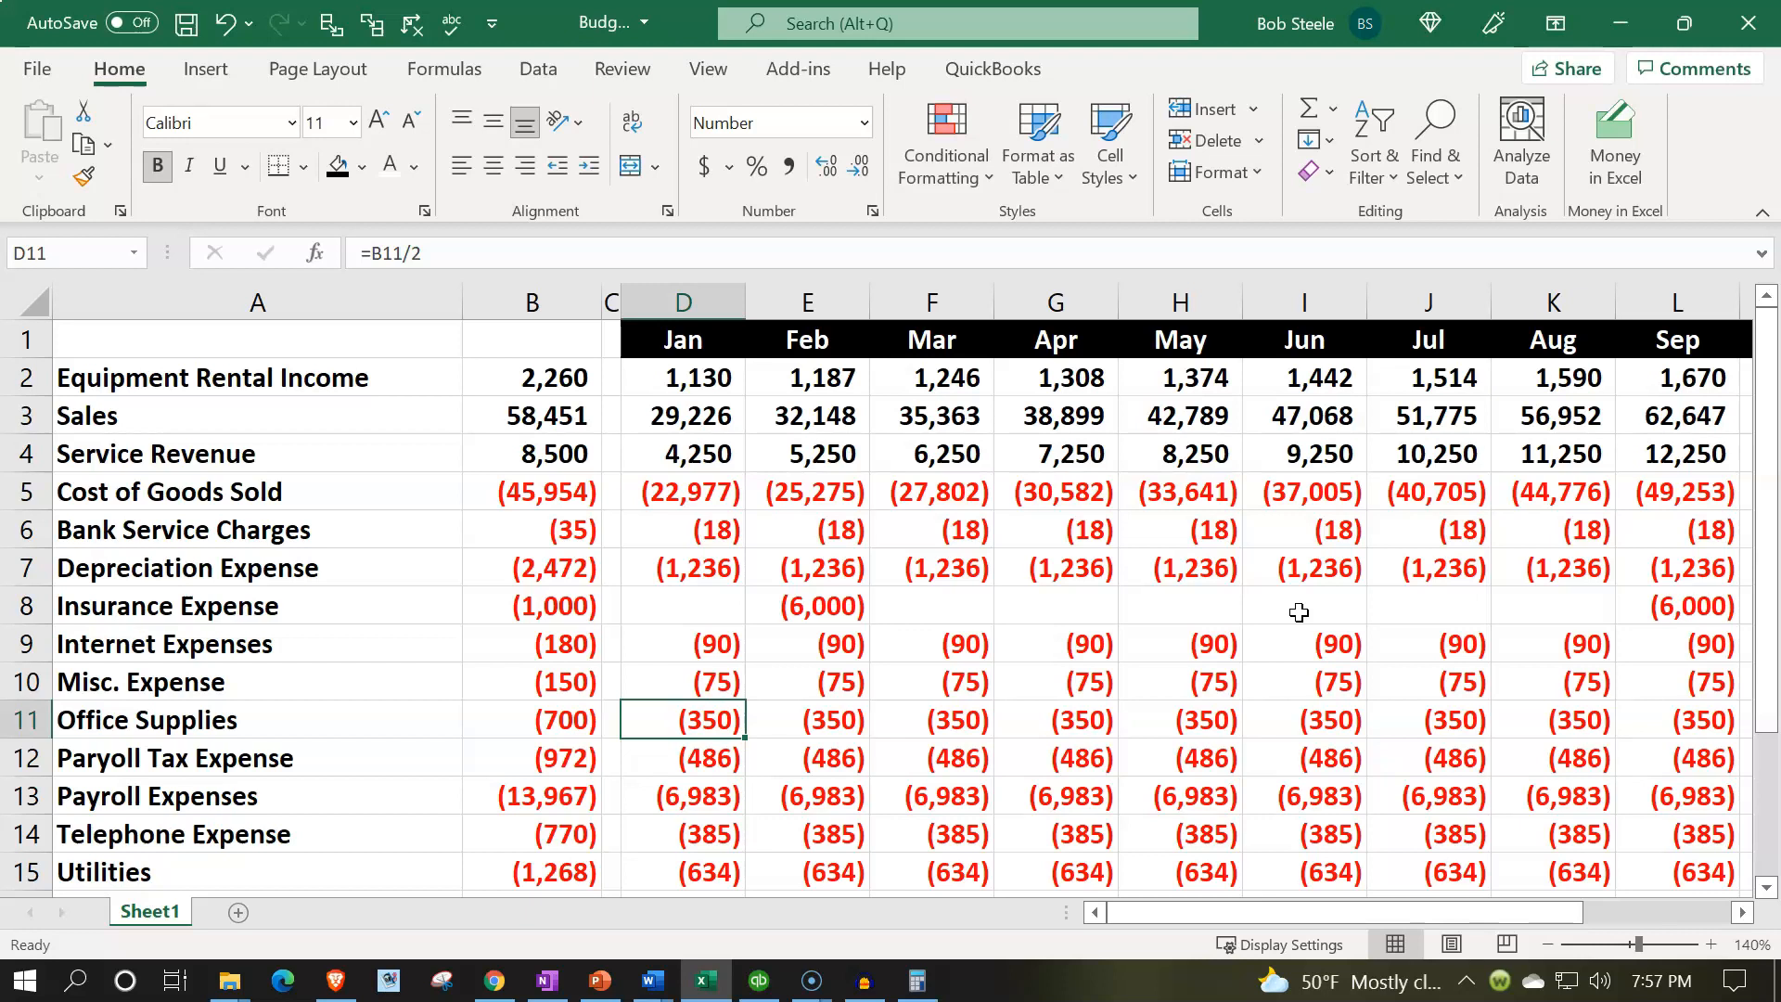
pyautogui.press('Down')
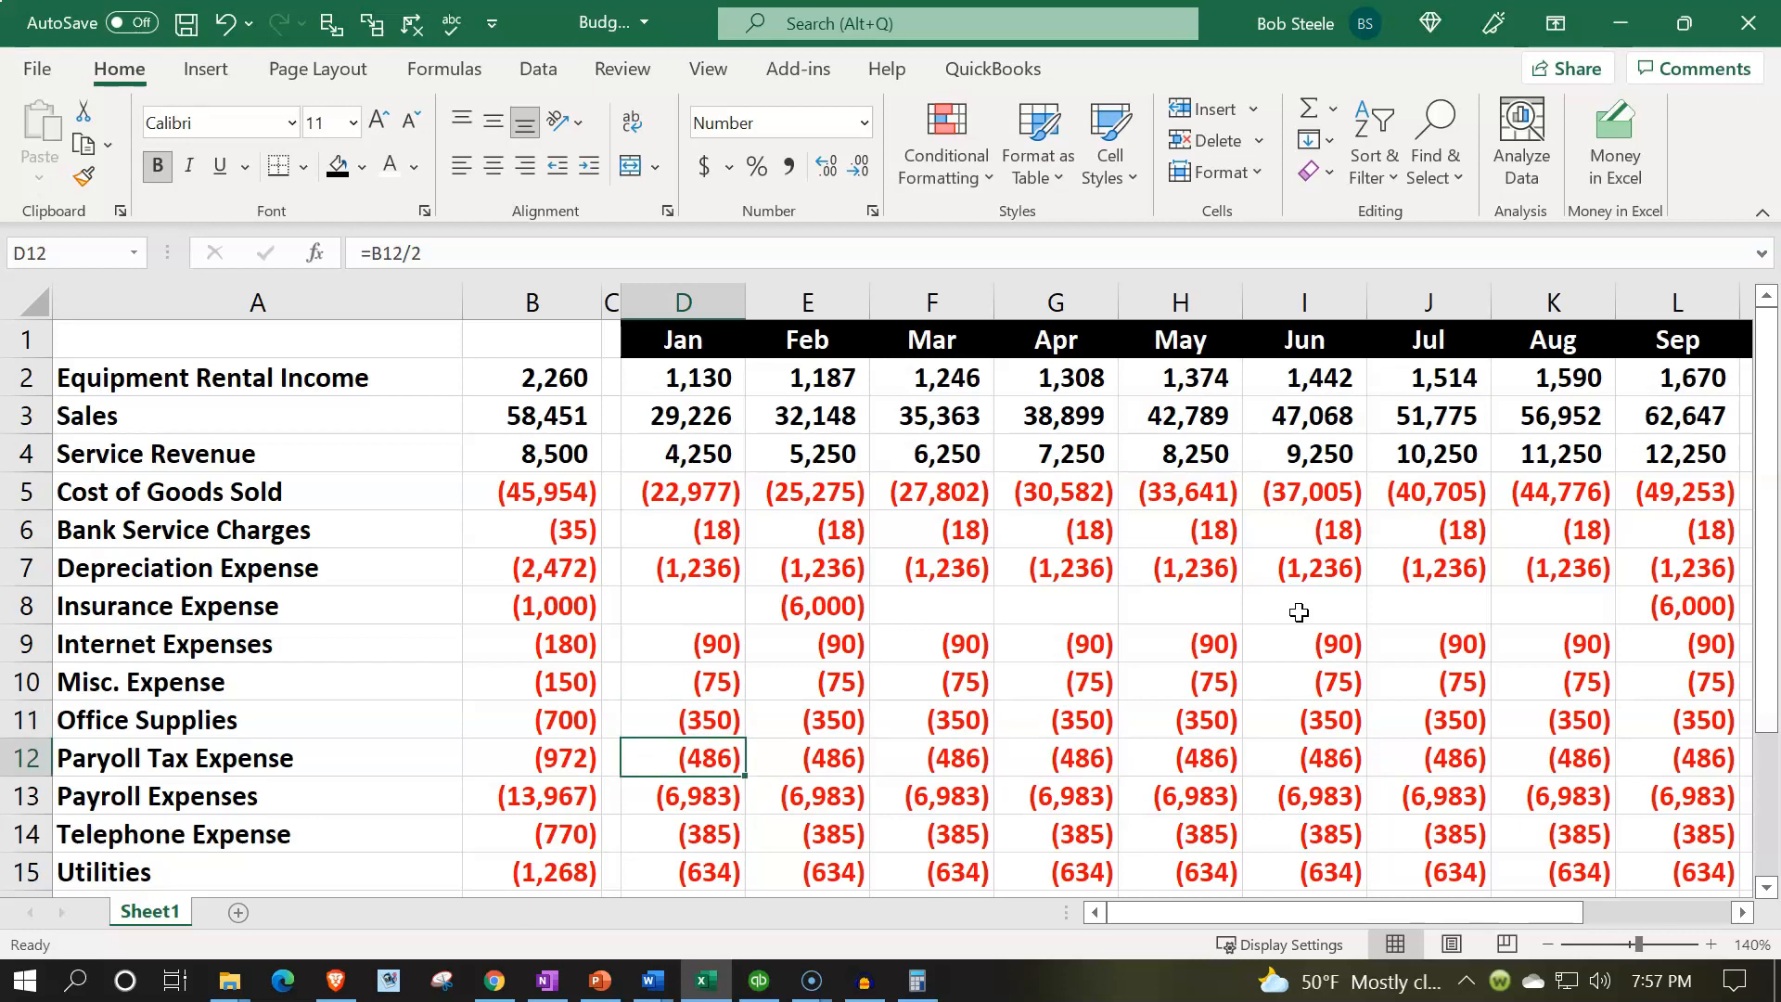
pyautogui.press('Down')
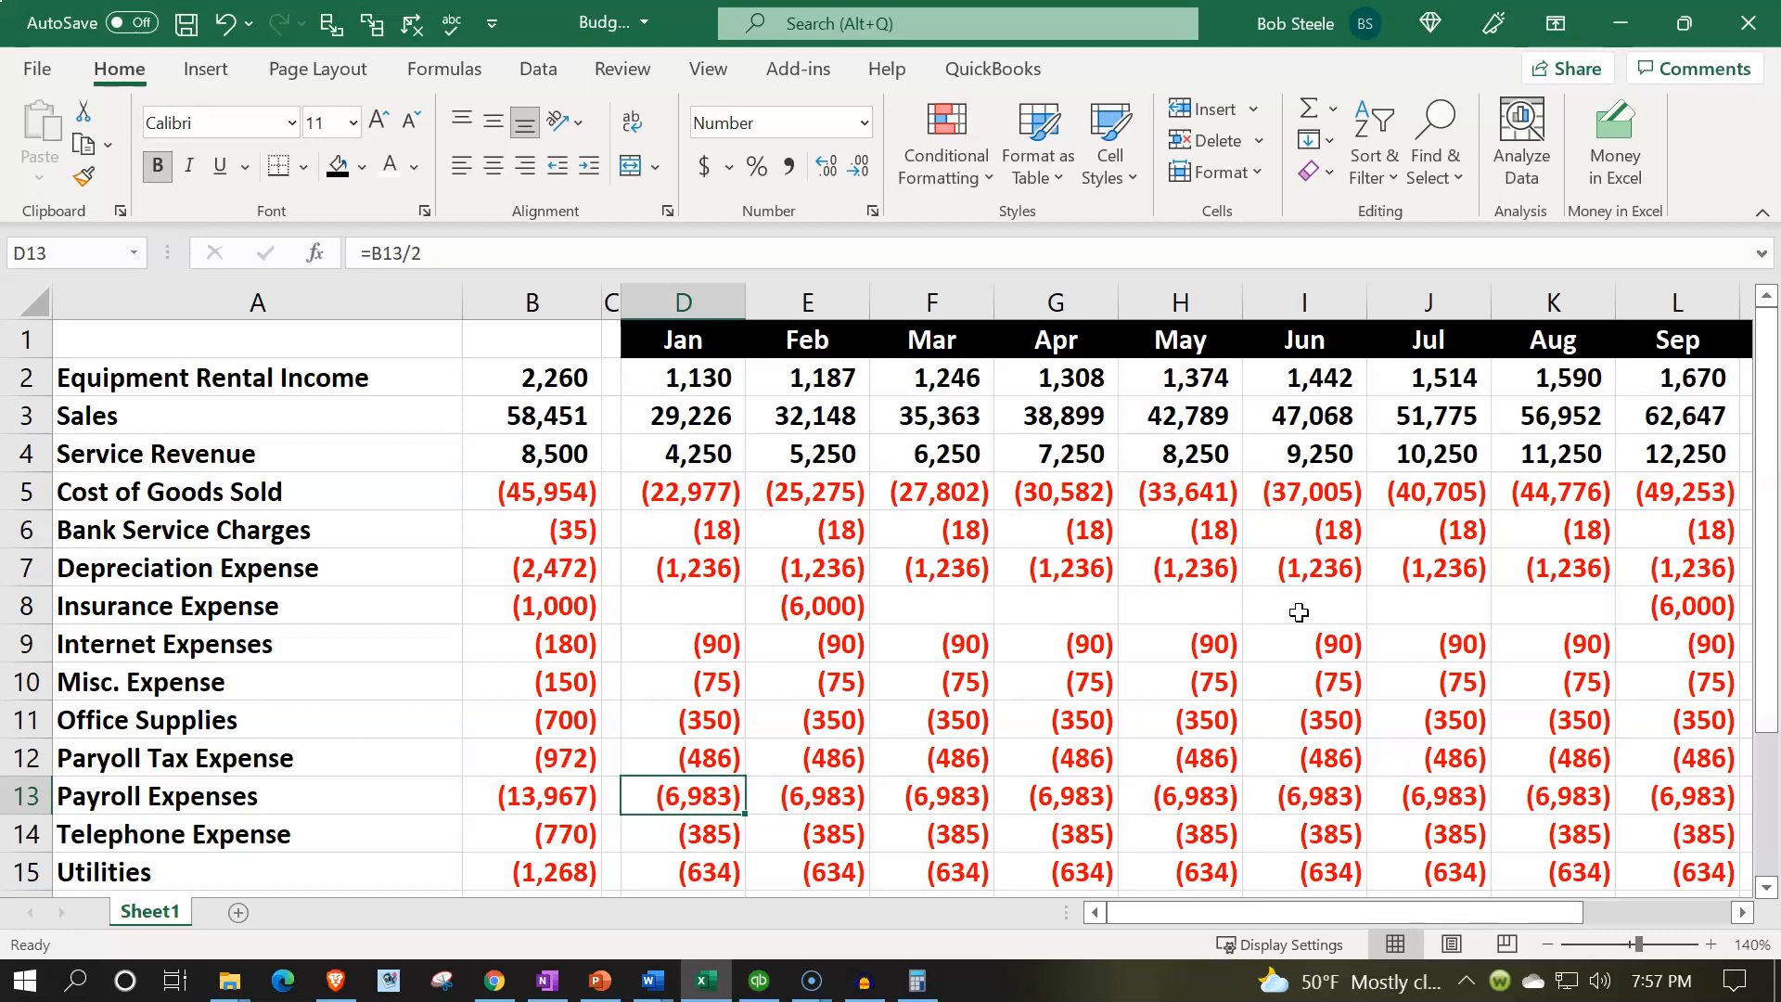
pyautogui.press('Right')
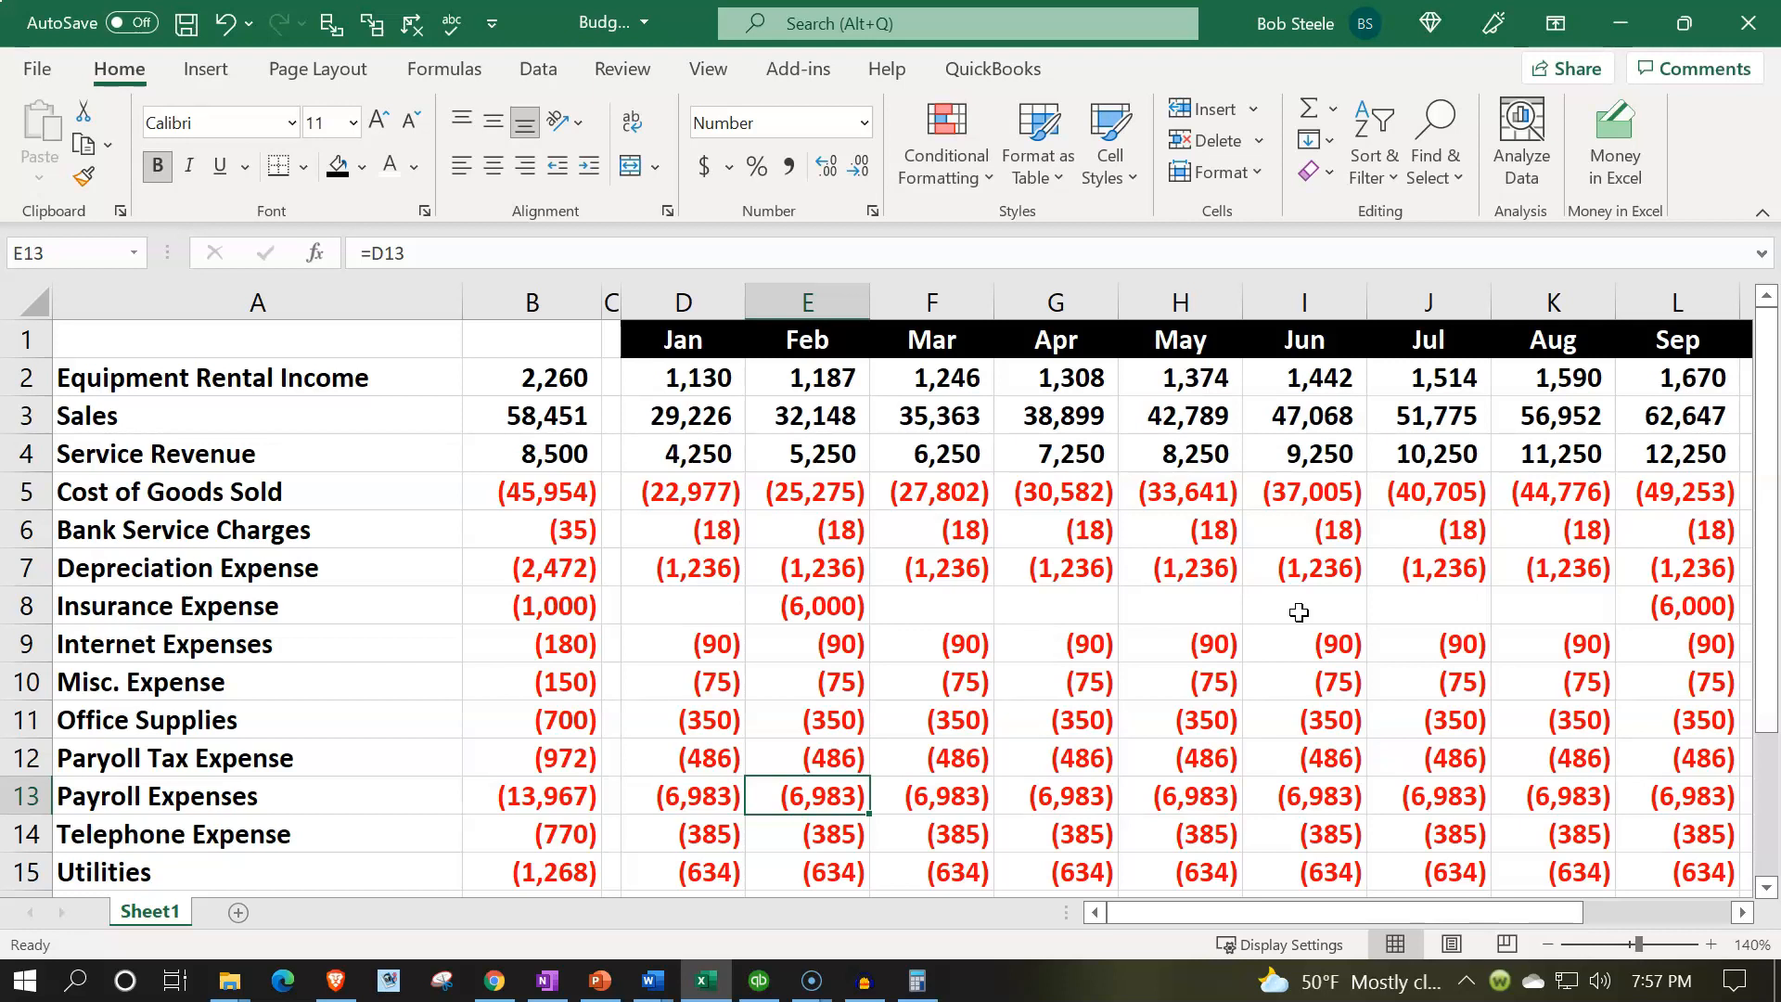
pyautogui.write('=')
pyautogui.press('Left')
pyautogui.write('*')
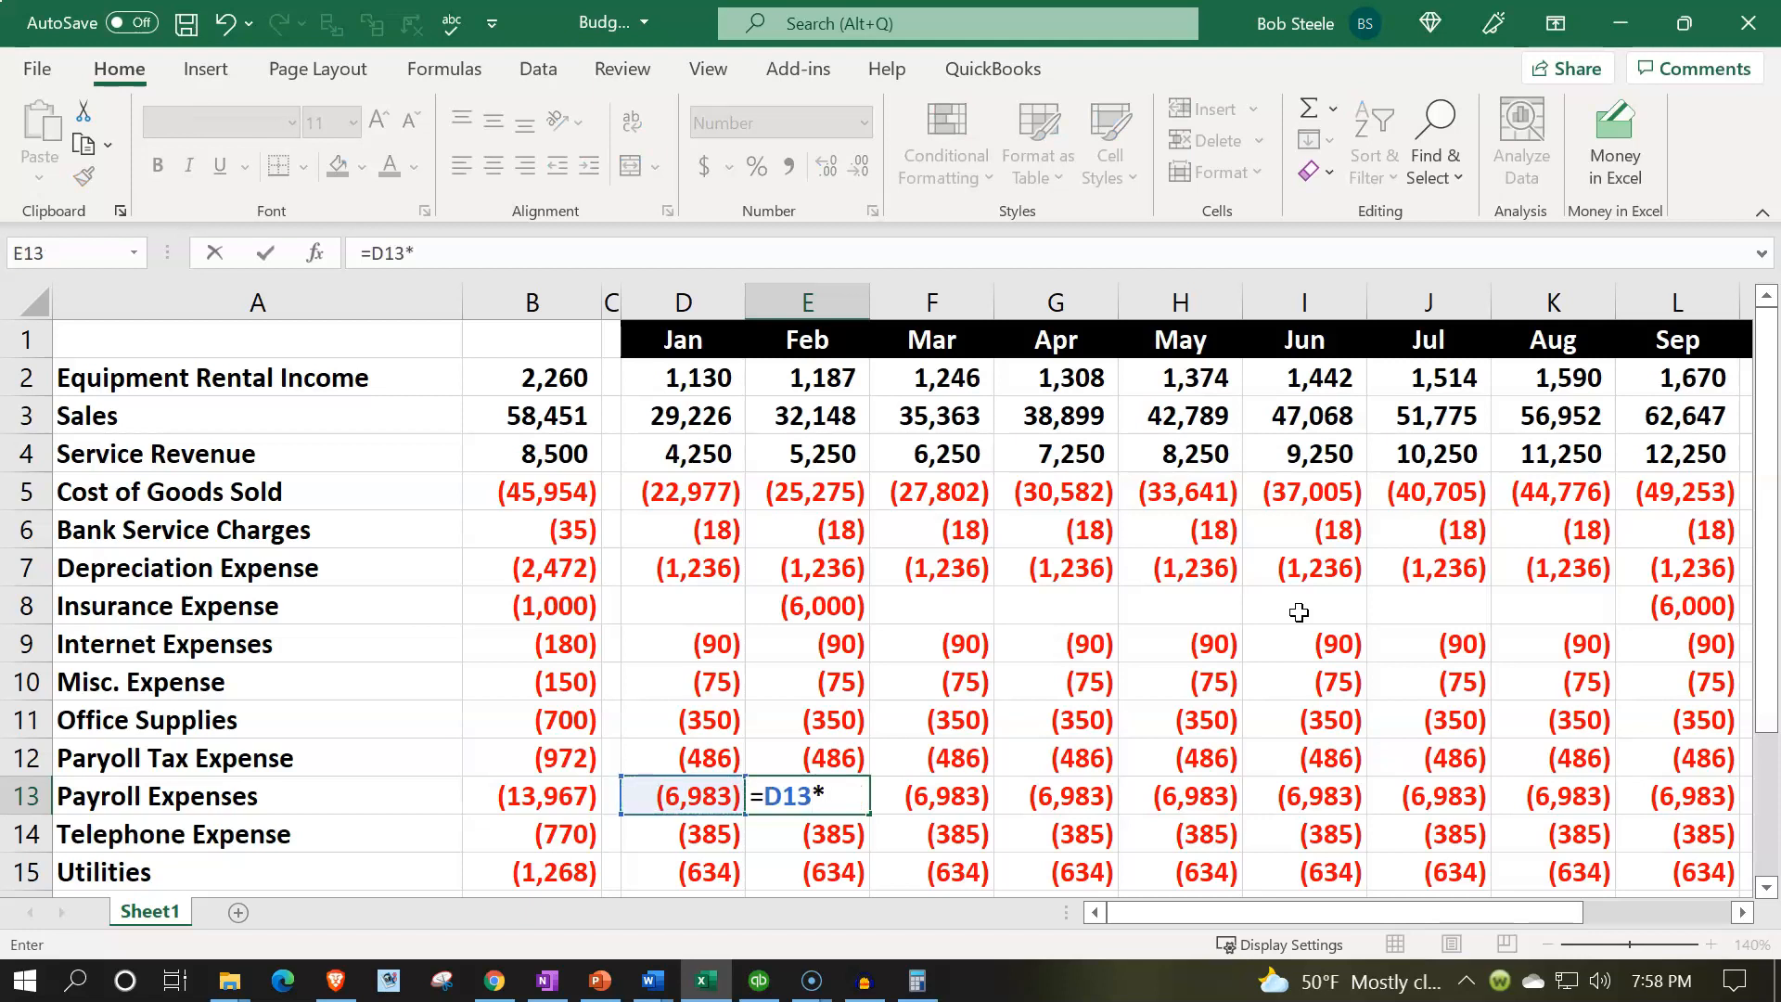
pyautogui.press('BackSpace')
pyautogui.press('BackSpace')
pyautogui.press('BackSpace')
pyautogui.press('BackSpace')
pyautogui.press('BackSpace')
pyautogui.press('Return')
pyautogui.press('Up')
pyautogui.write('=')
pyautogui.press('Left')
pyautogui.press('Return')
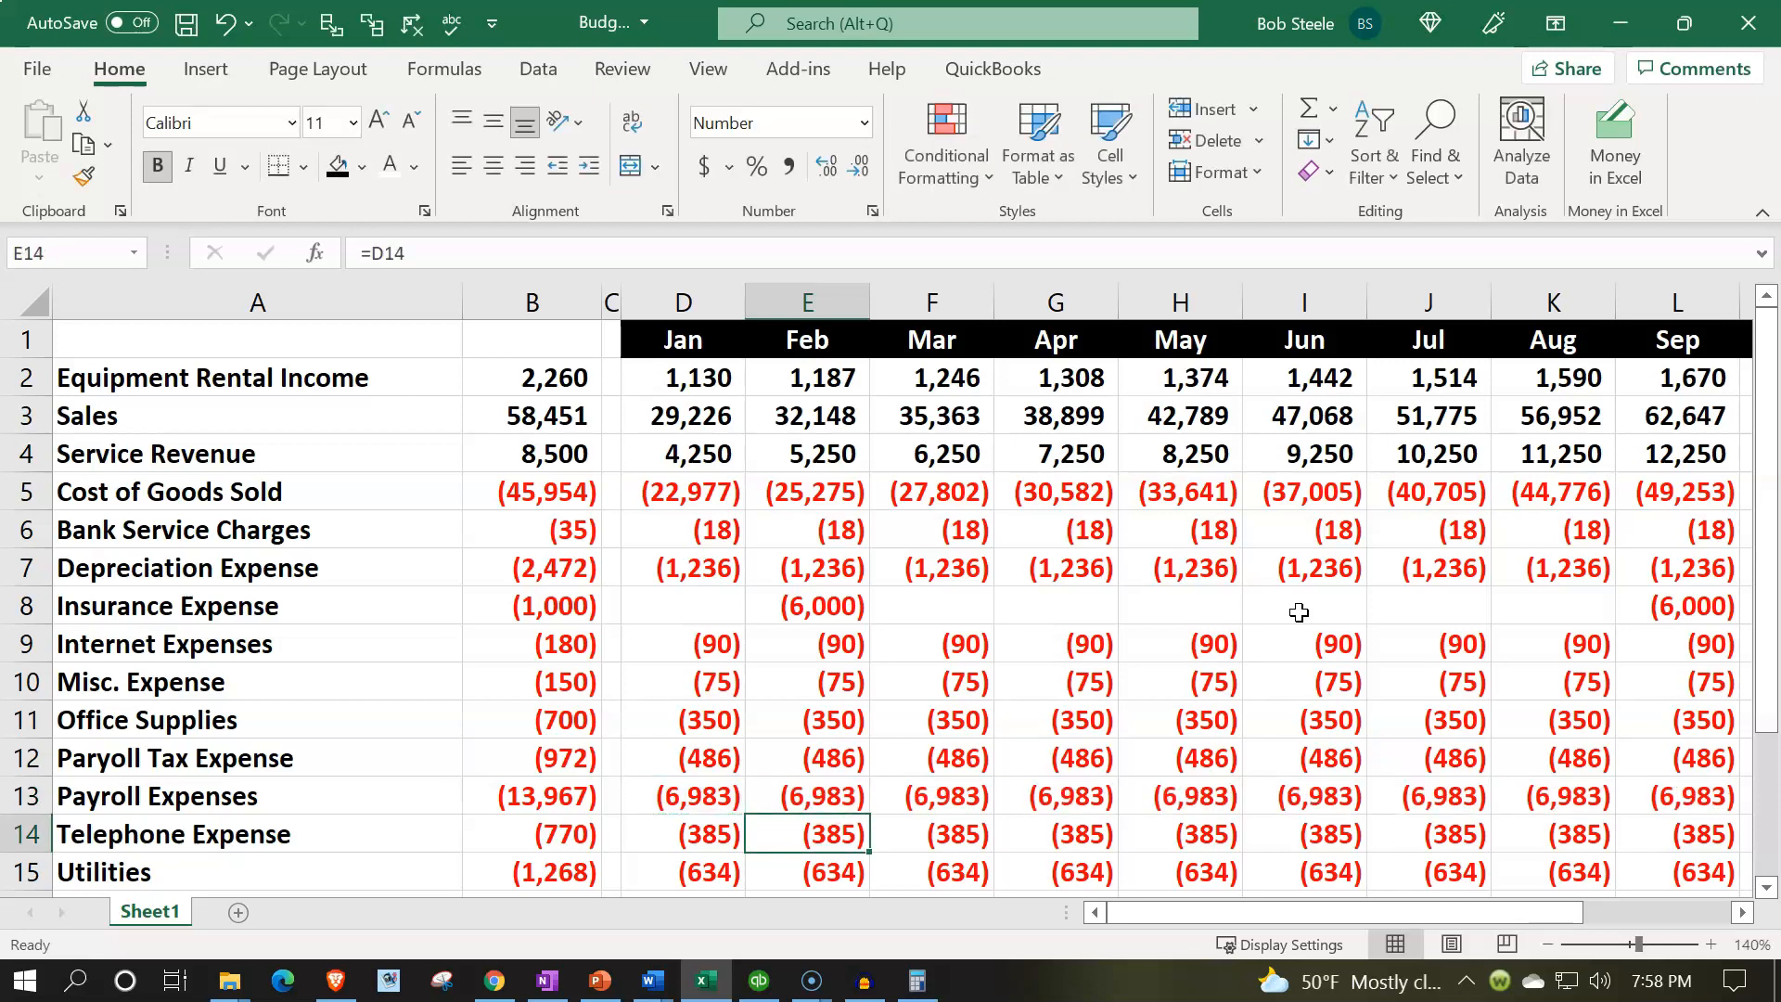
# Enter =I13*1.1 in J13 so July's Payroll Expenses grow 10 percent over June's
pyautogui.press('Up')
pyautogui.press('Right')
pyautogui.press('Right')
pyautogui.press('Right')
pyautogui.press('Right')
pyautogui.press('Right')
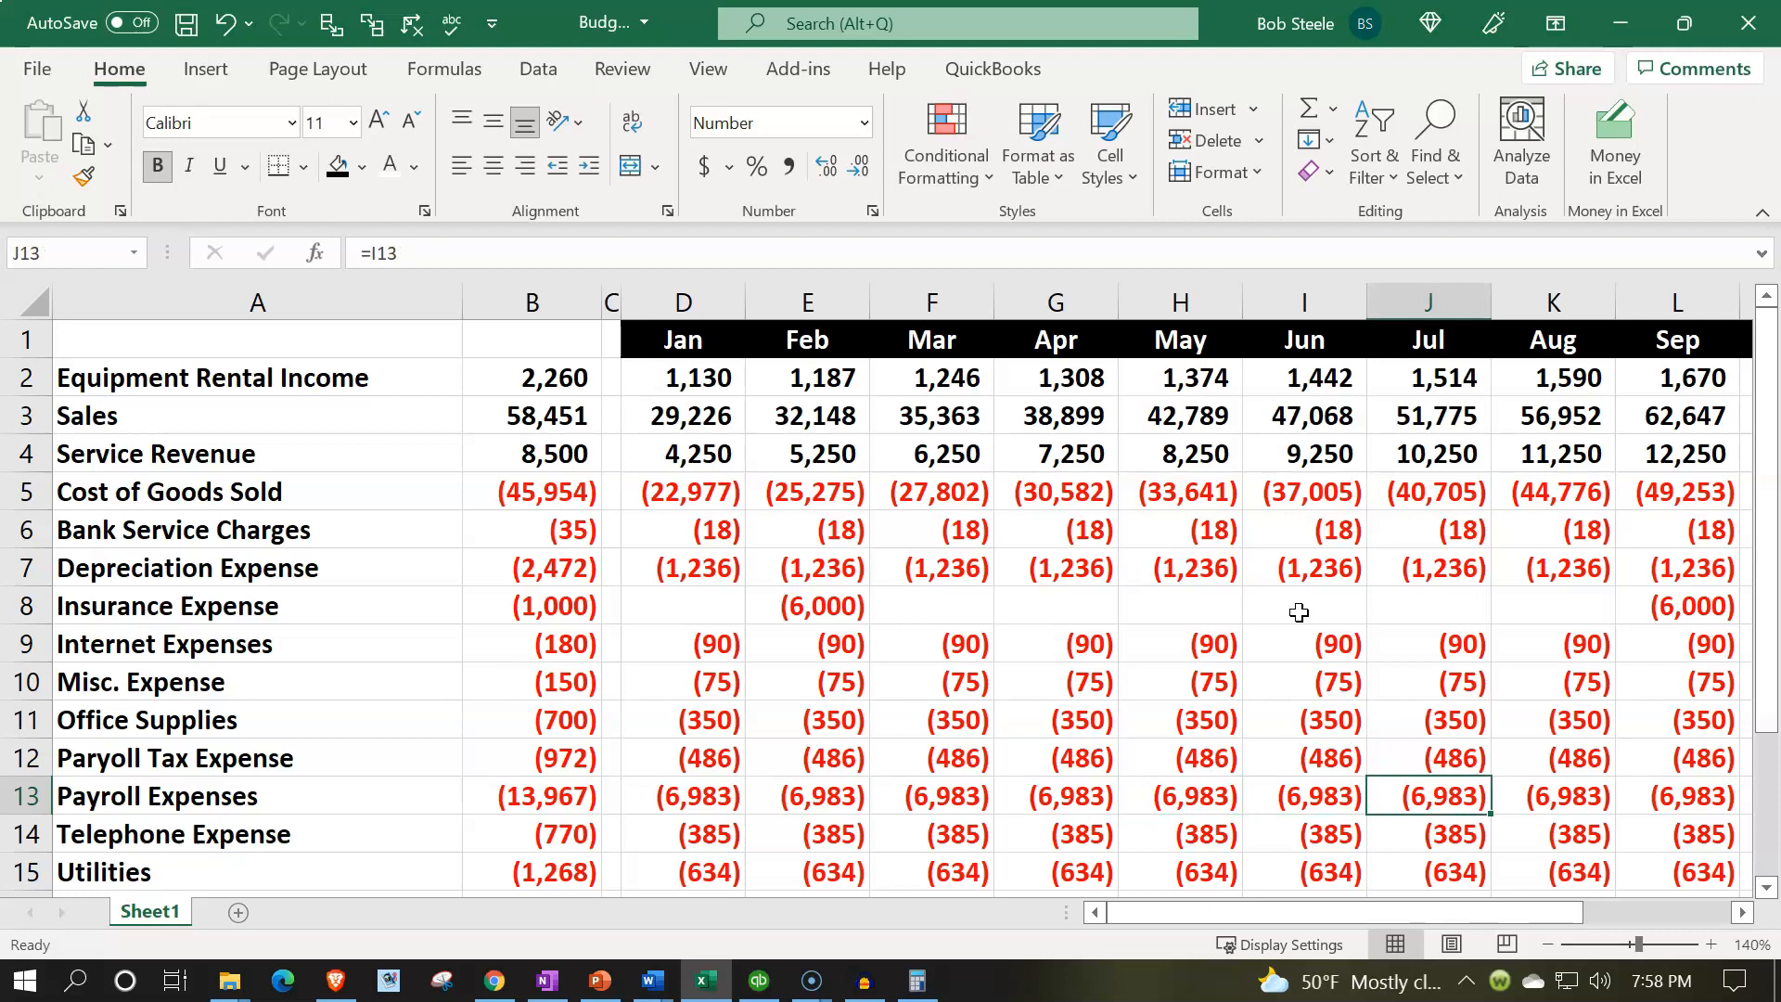
pyautogui.write('=')
pyautogui.press('Left')
pyautogui.write('*')
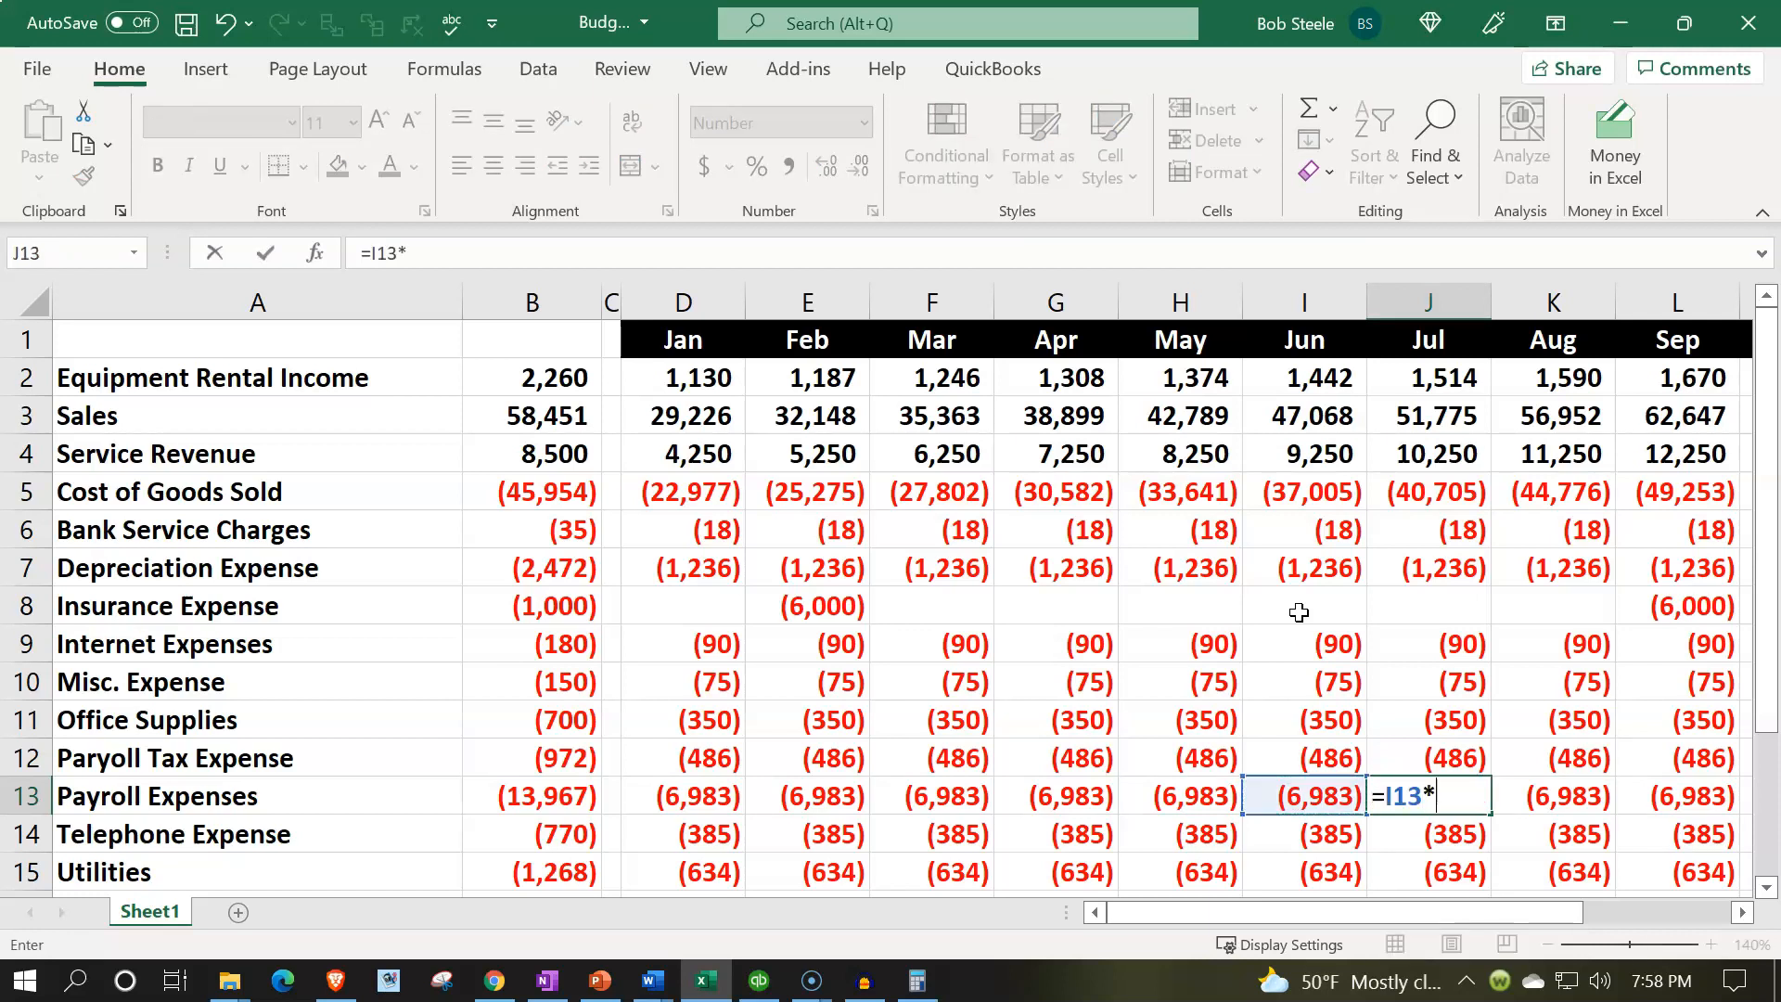
pyautogui.write('.1')
pyautogui.press('BackSpace')
pyautogui.press('BackSpace')
pyautogui.write('1.1')
pyautogui.press('Return')
pyautogui.press('Up')
pyautogui.press('Right')
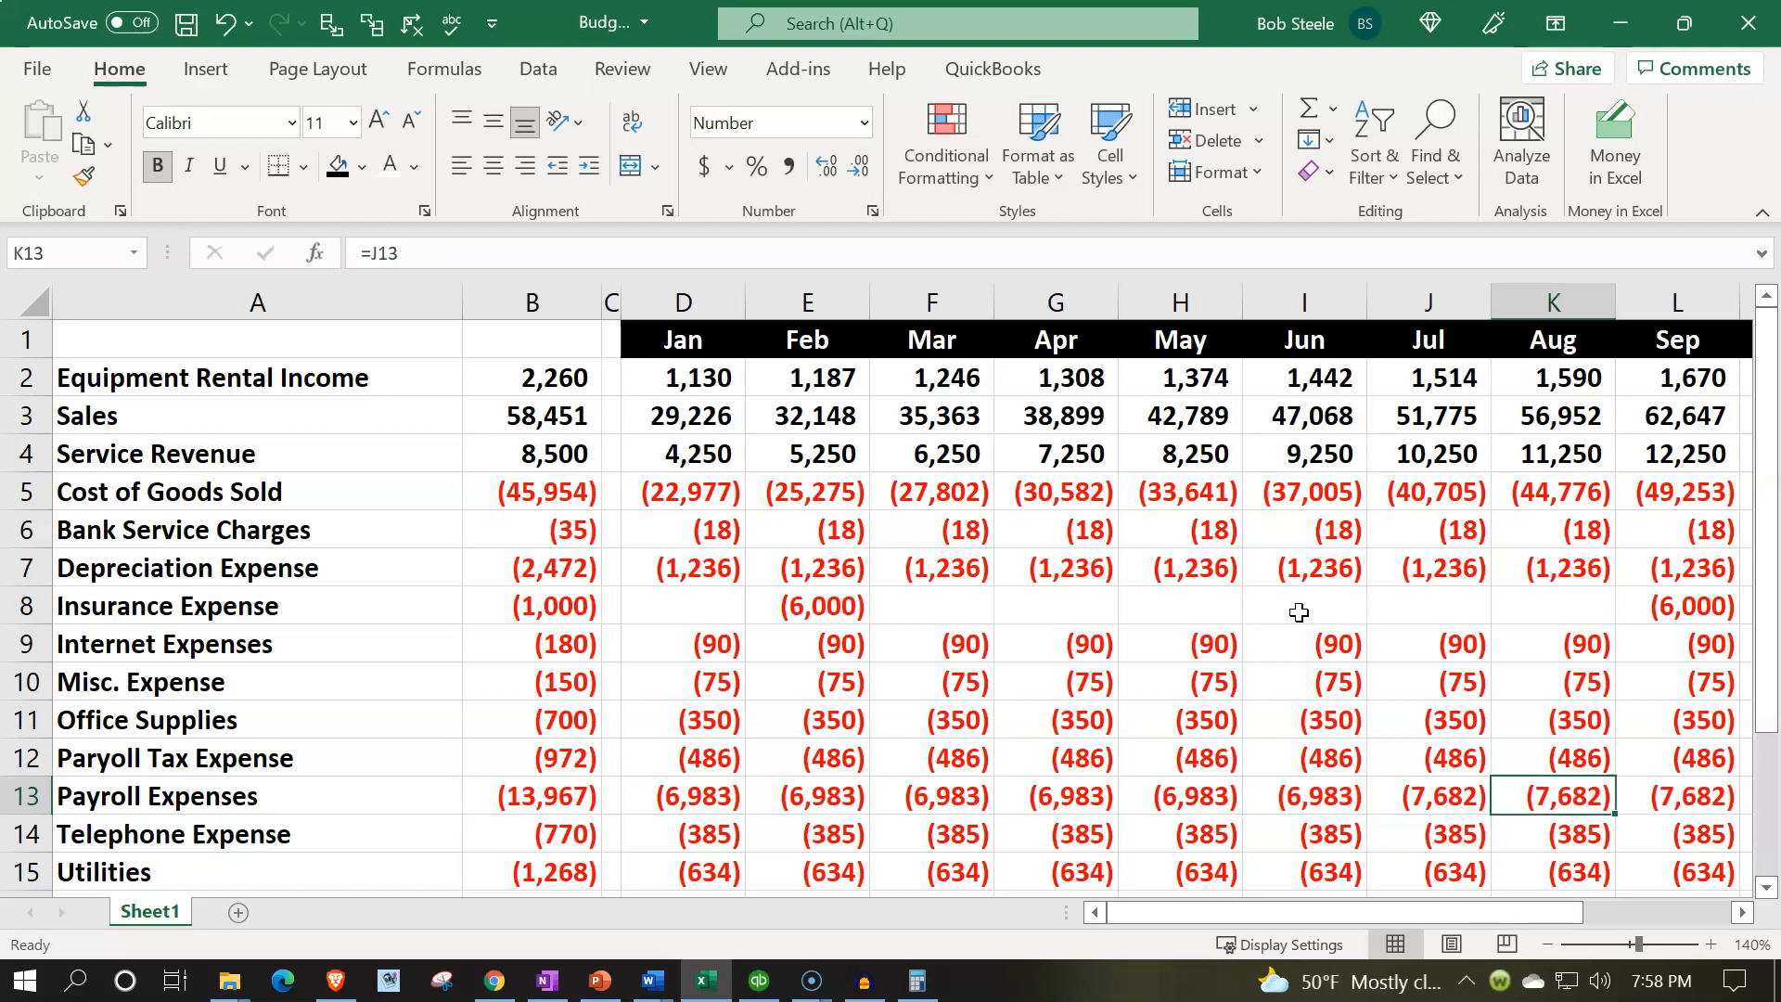
pyautogui.press('Left')
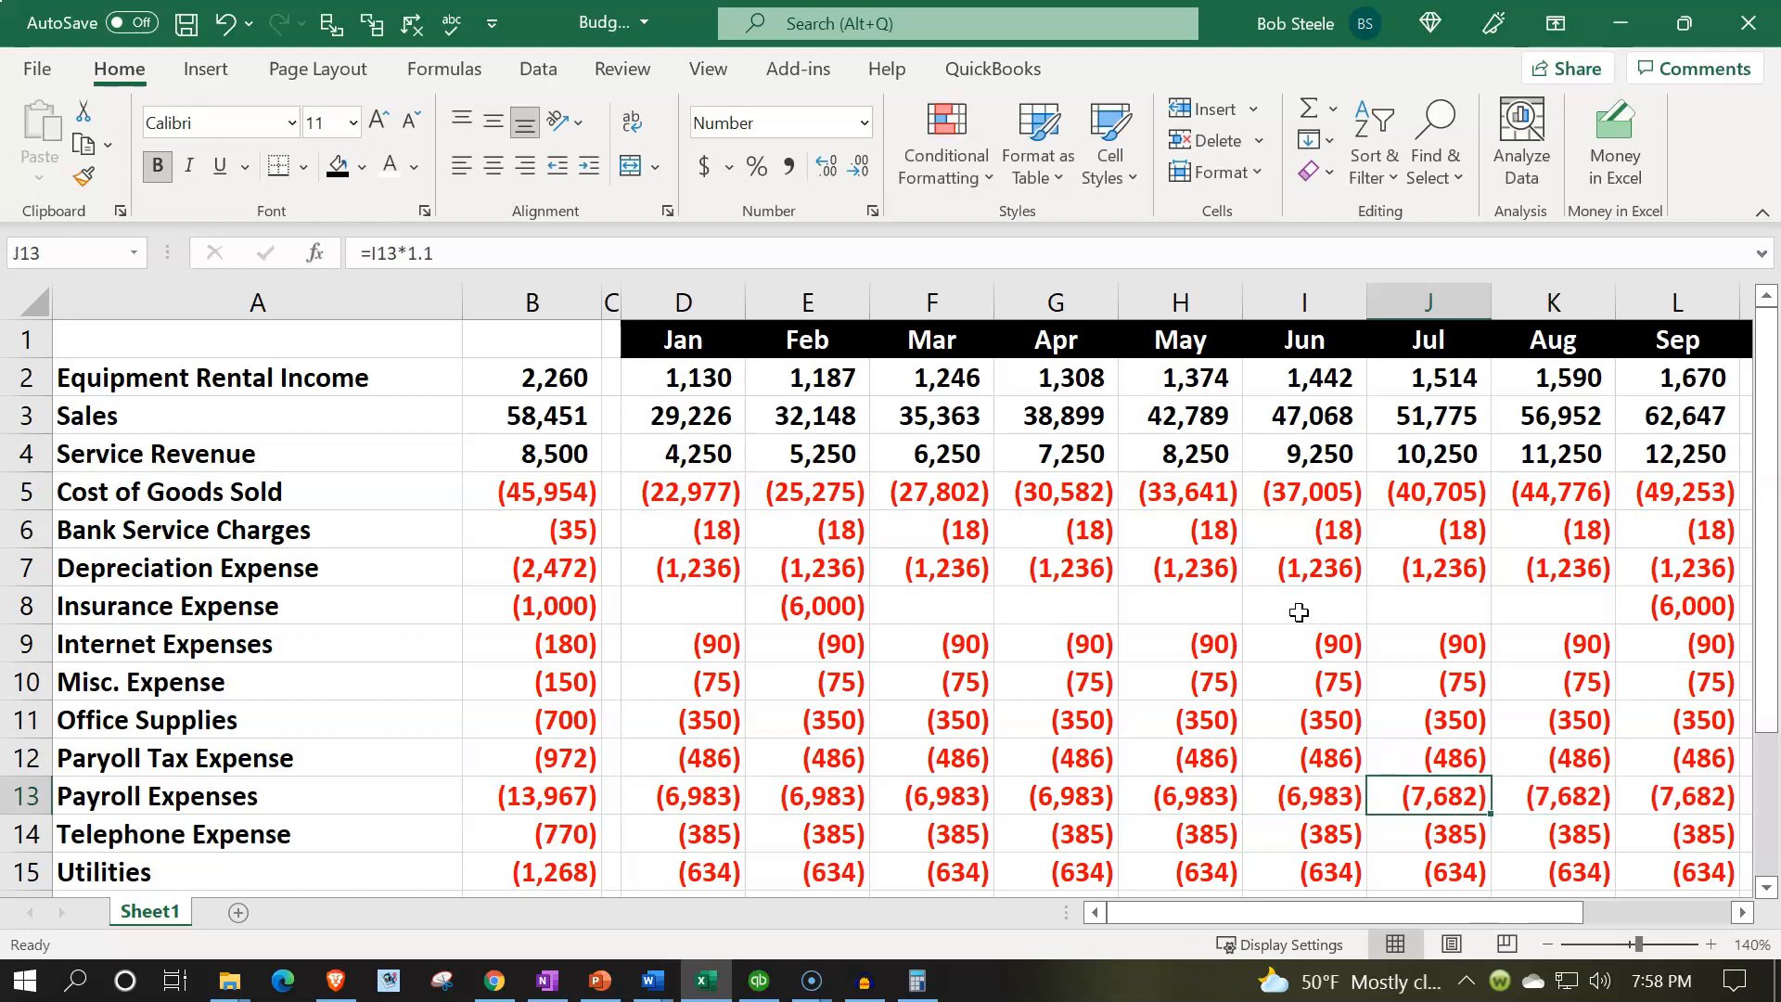
# Switch to Calculator and divide 486 by 6983 to work out payroll tax as a share of payroll expenses
pyautogui.press('Up')
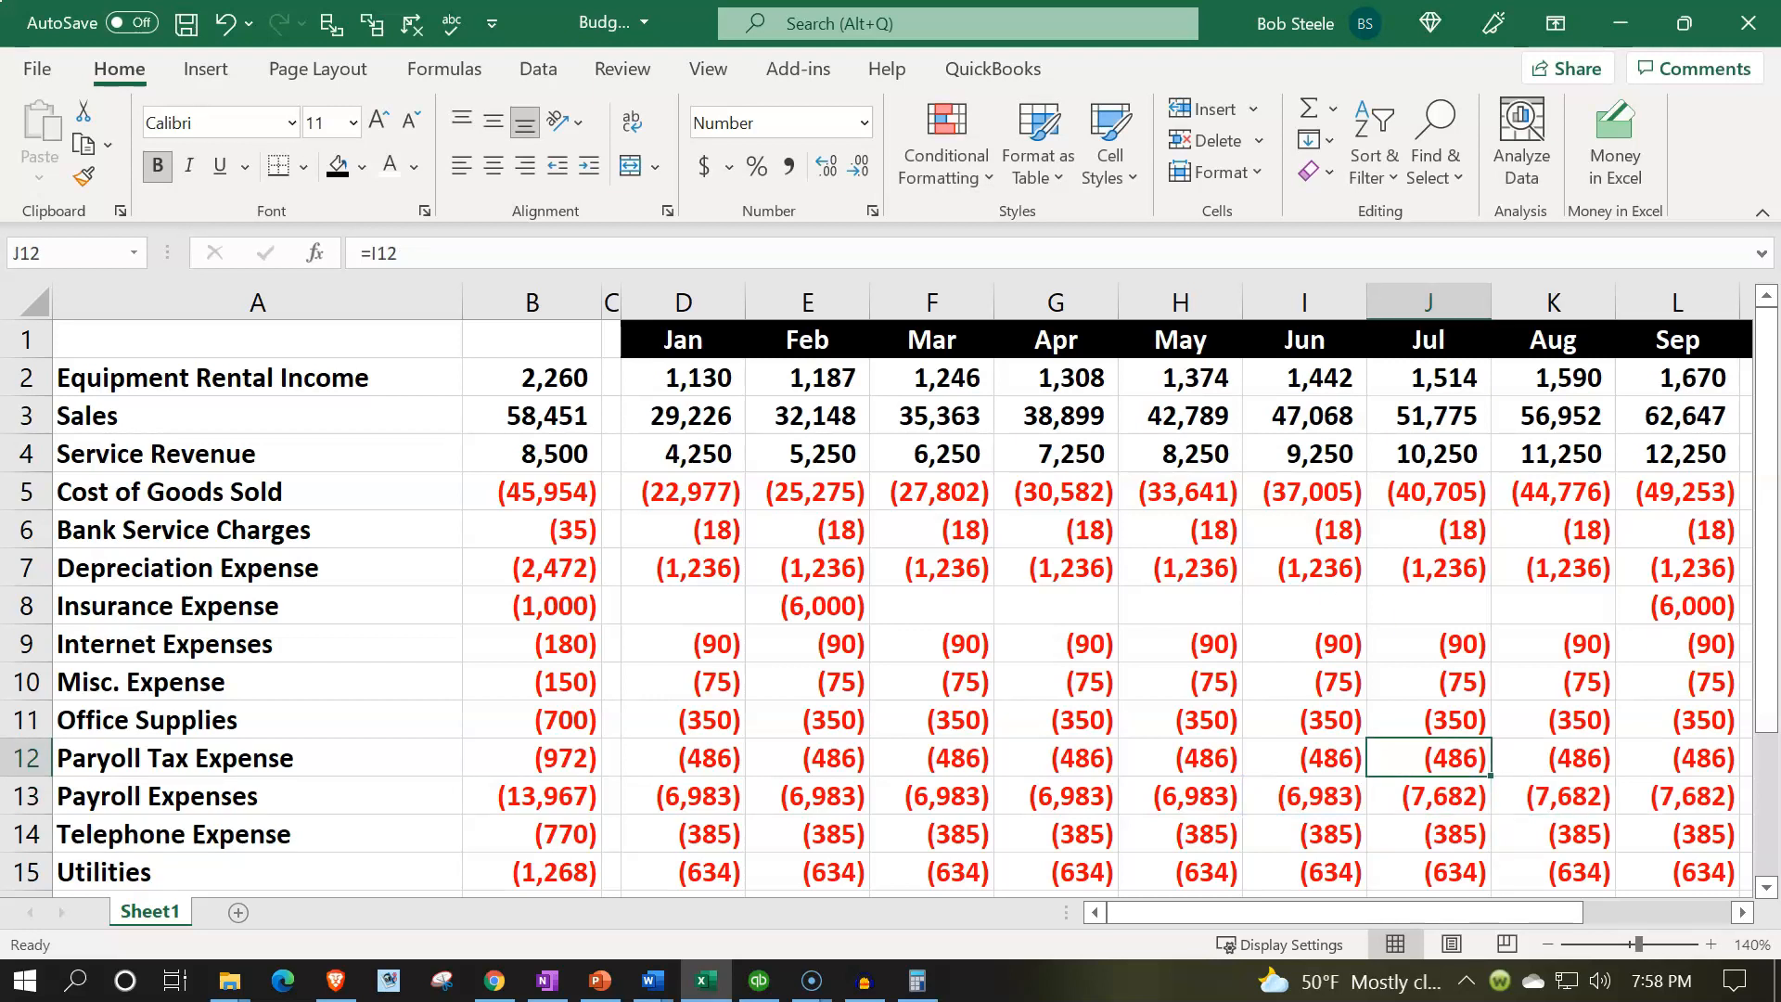
pyautogui.moveTo(1780, 380); pyautogui.dragTo(1169, 421)
pyautogui.click(1140, 501)
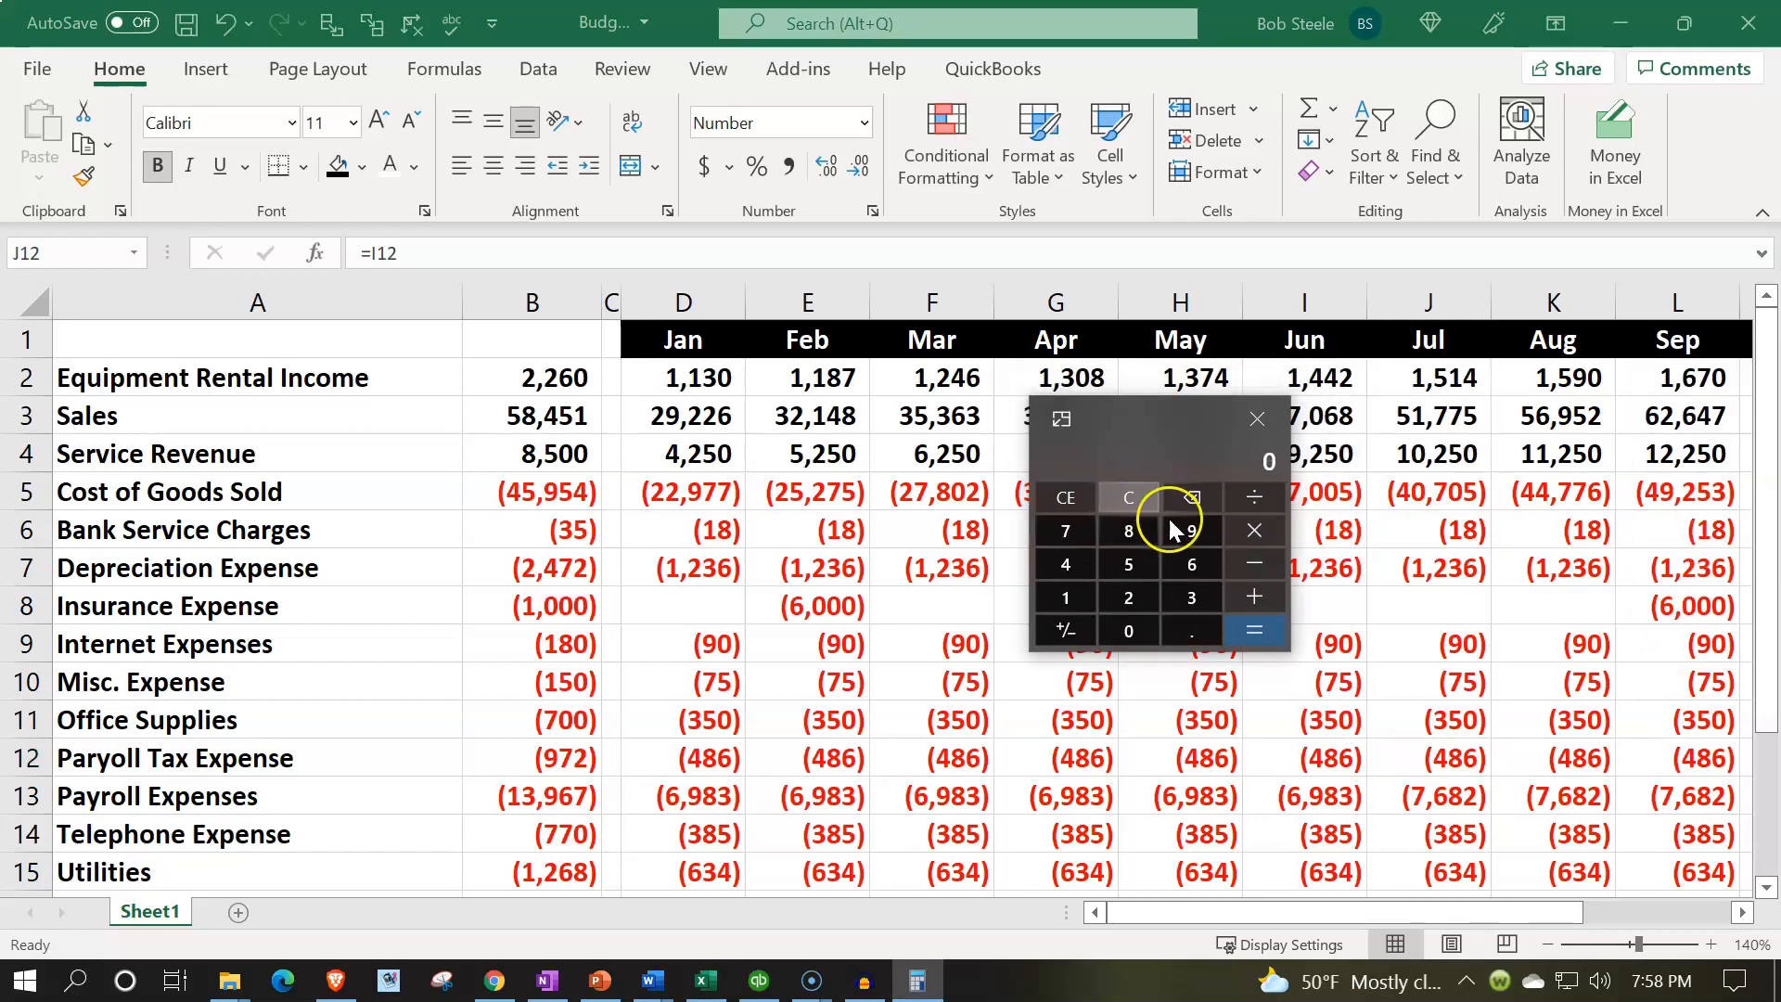
pyautogui.moveTo(1166, 419); pyautogui.dragTo(1249, 499)
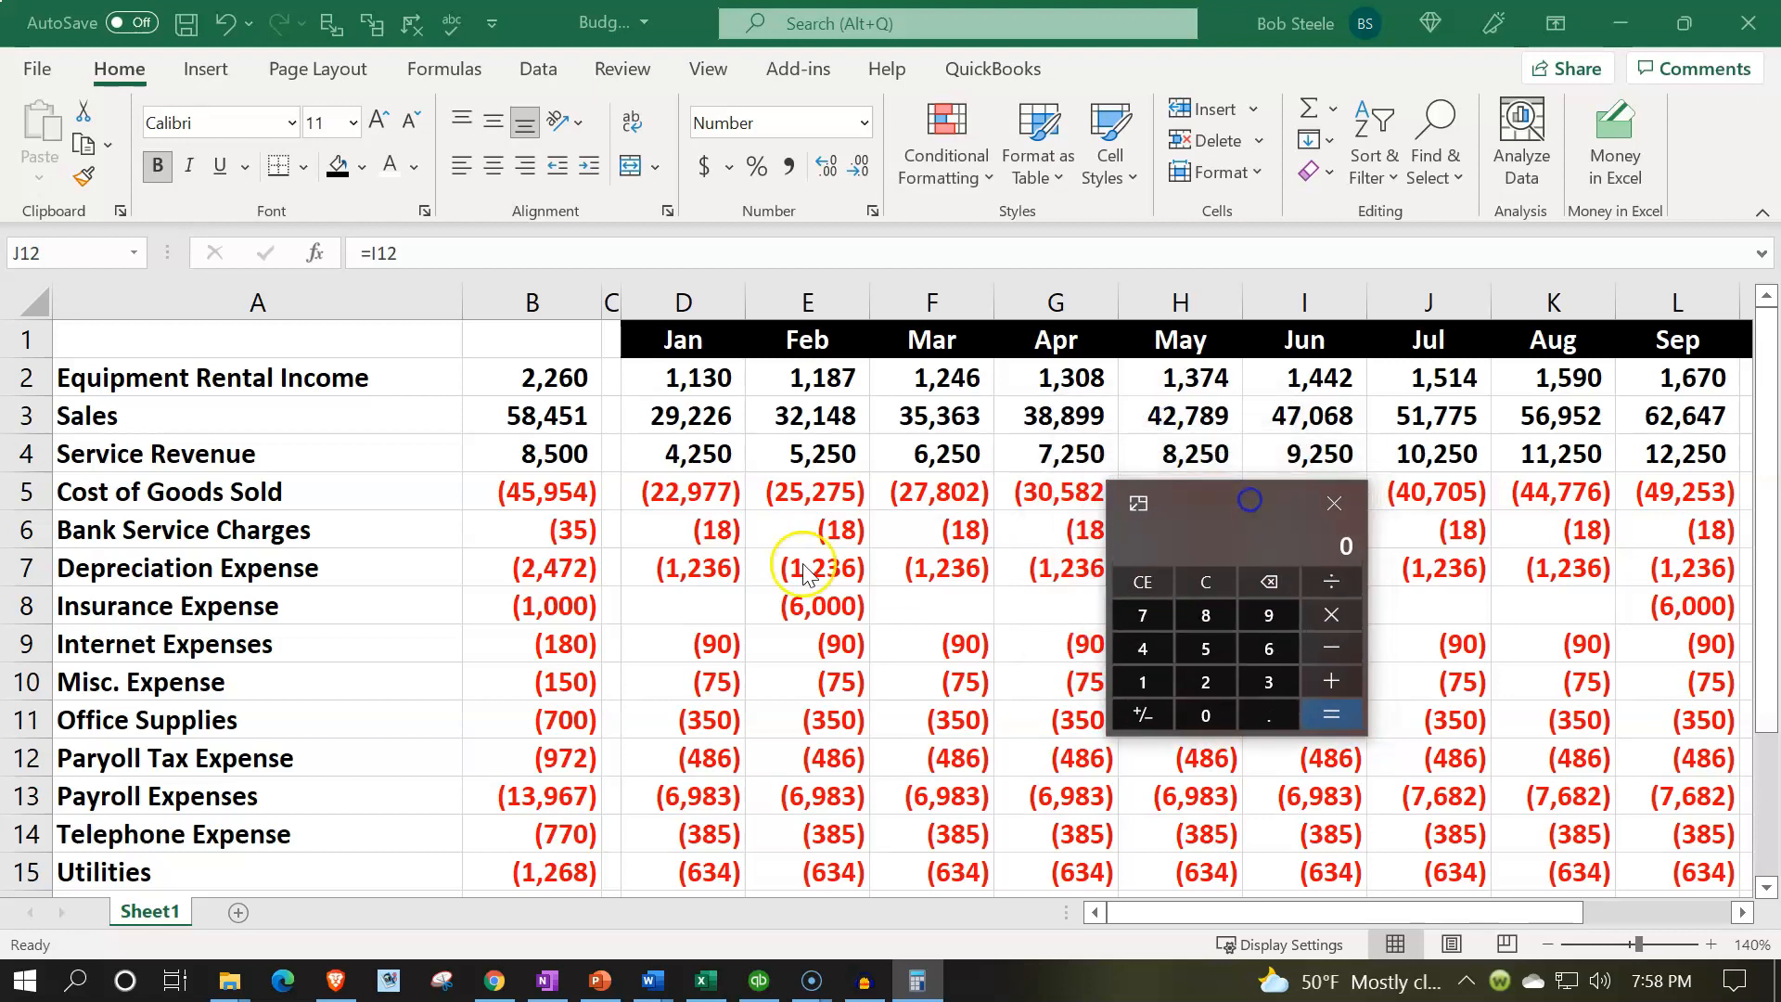
pyautogui.write('486')
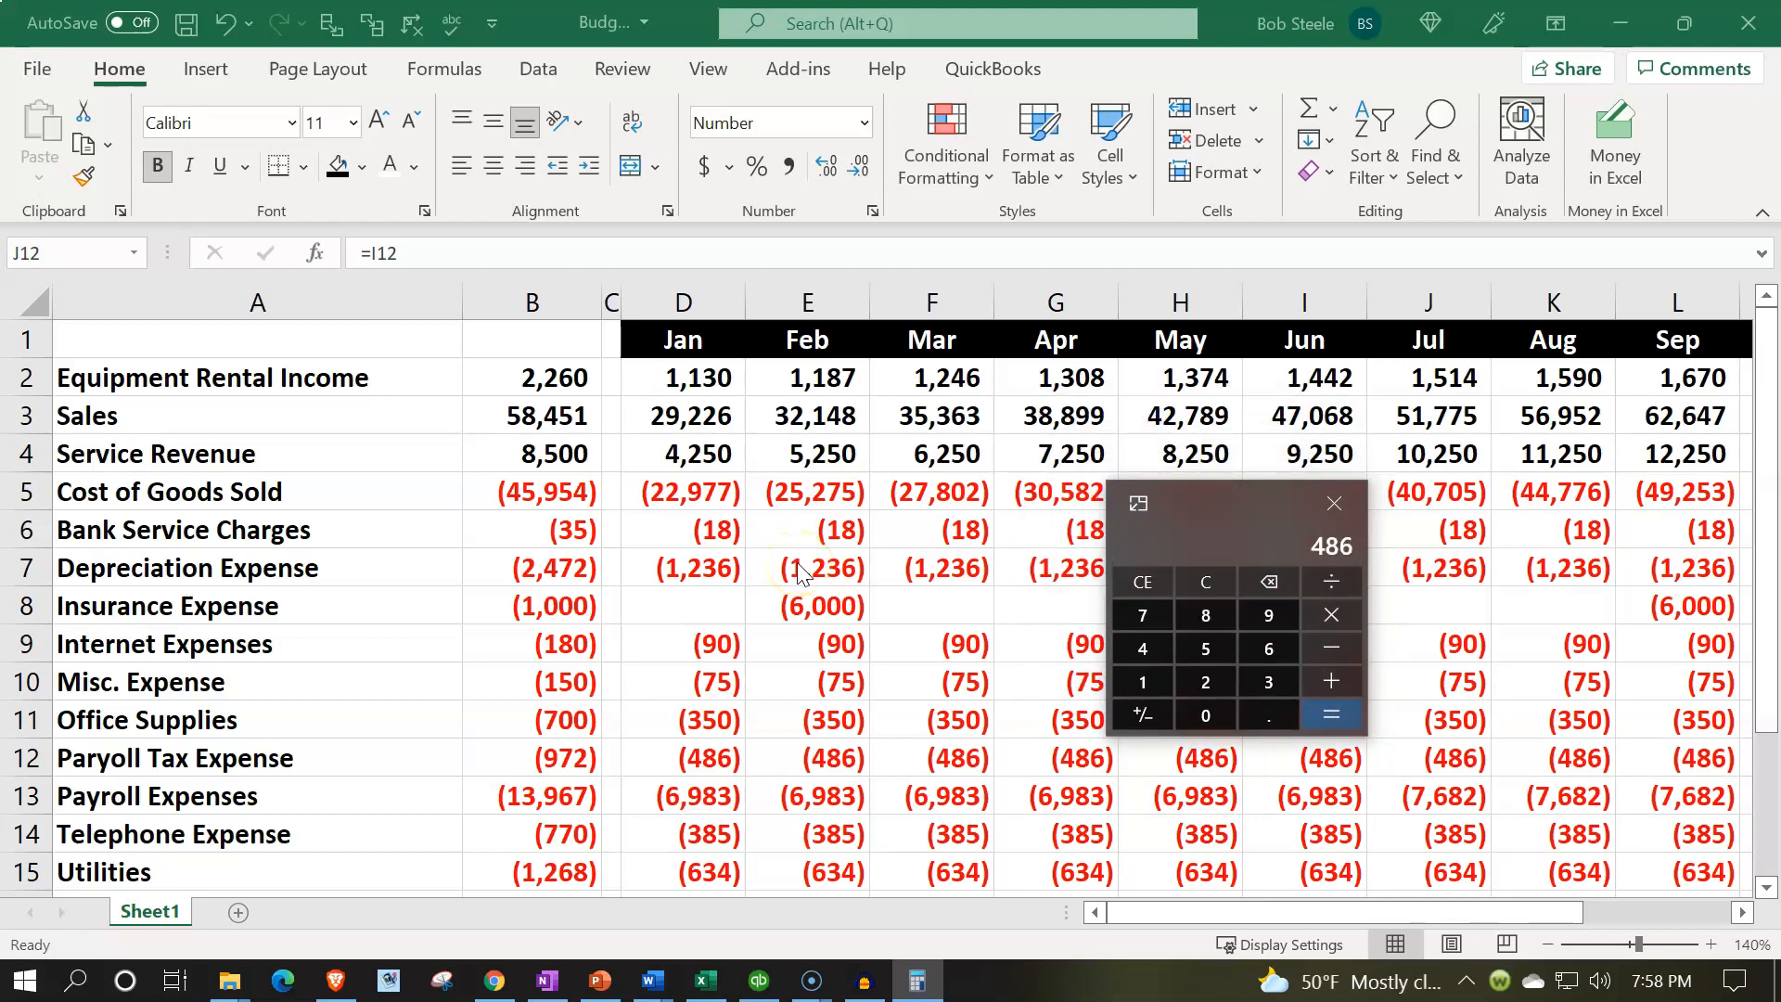
pyautogui.write('/6983')
pyautogui.press('Return')
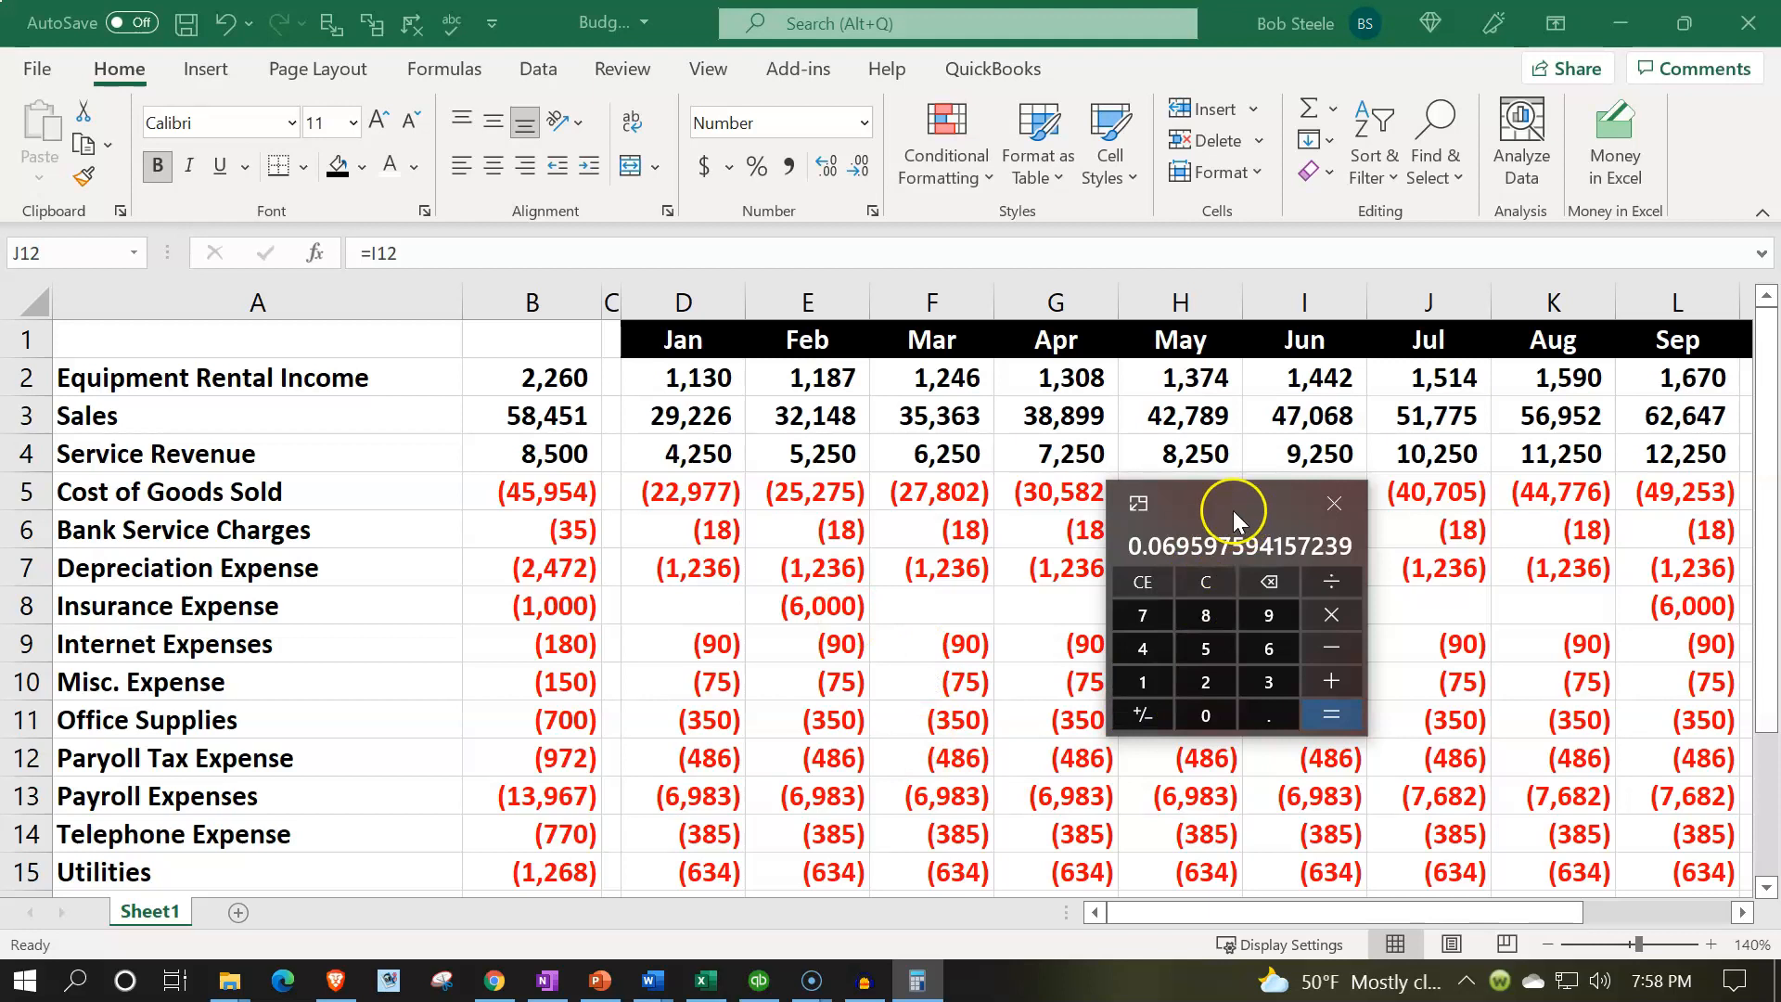
pyautogui.moveTo(1233, 510); pyautogui.dragTo(1779, 473)
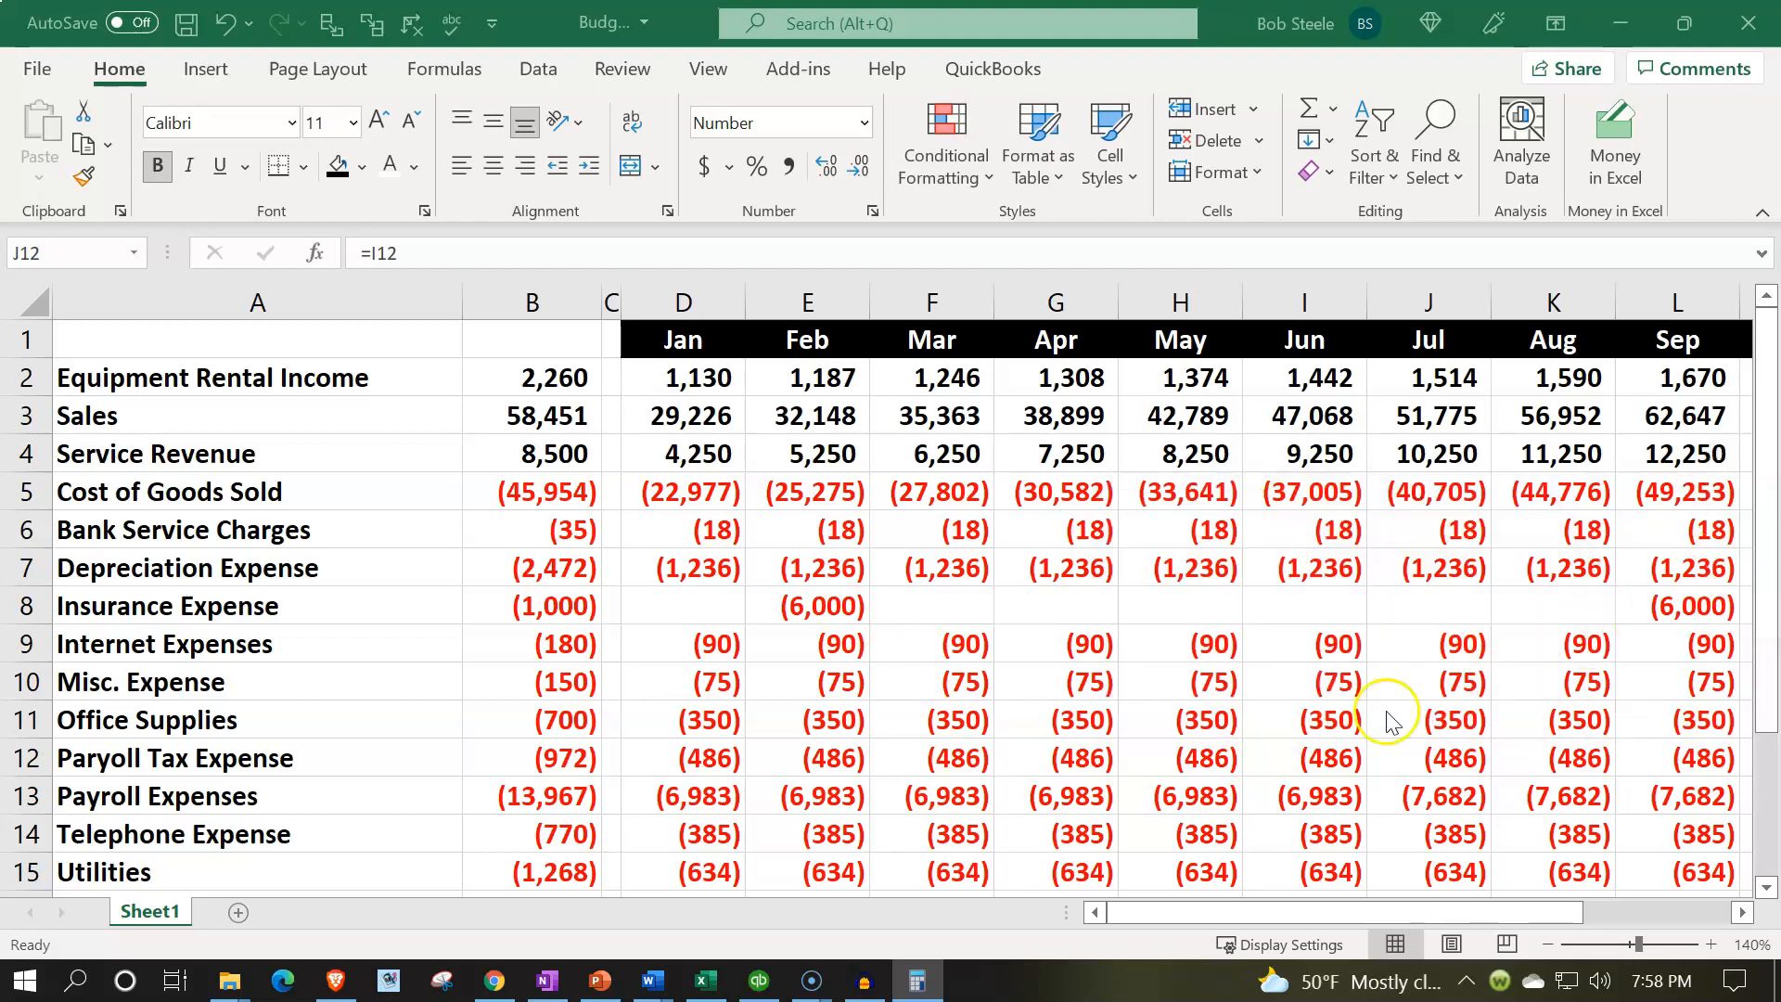
# Return to the Excel budget and set July's payroll tax in J12 to =J13*.069597
pyautogui.click(1372, 739)
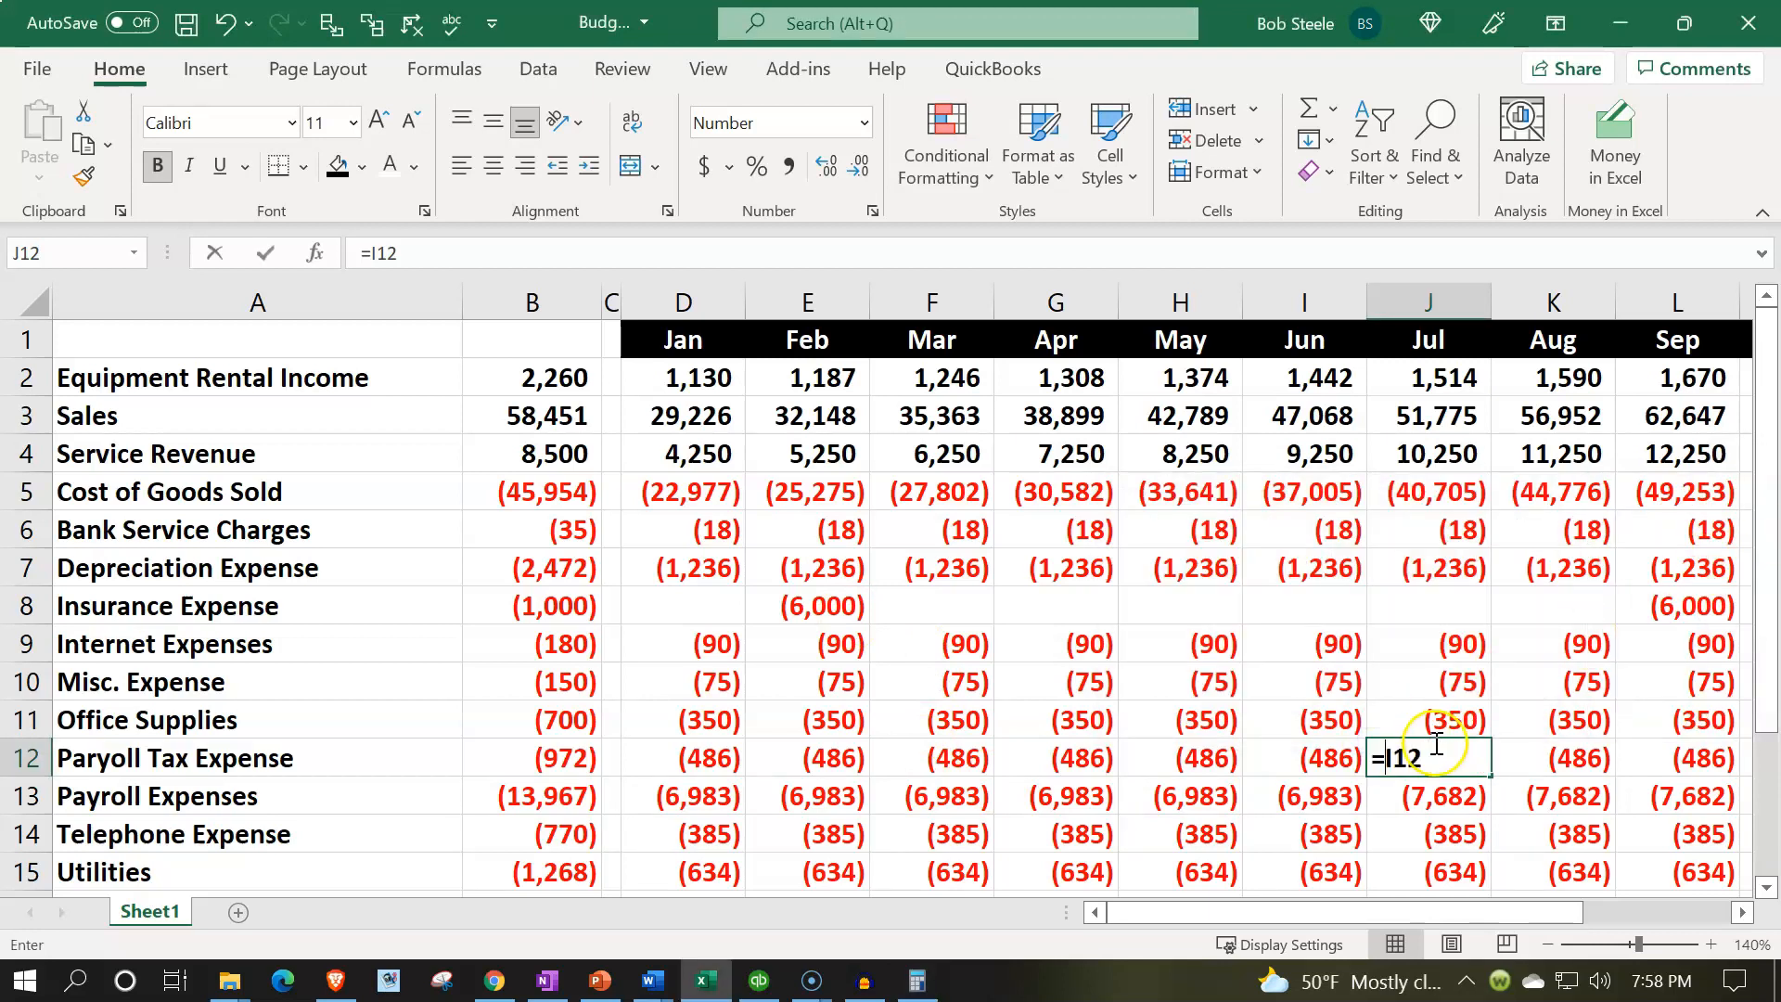
pyautogui.write('=')
pyautogui.press('Down')
pyautogui.write('*.069597')
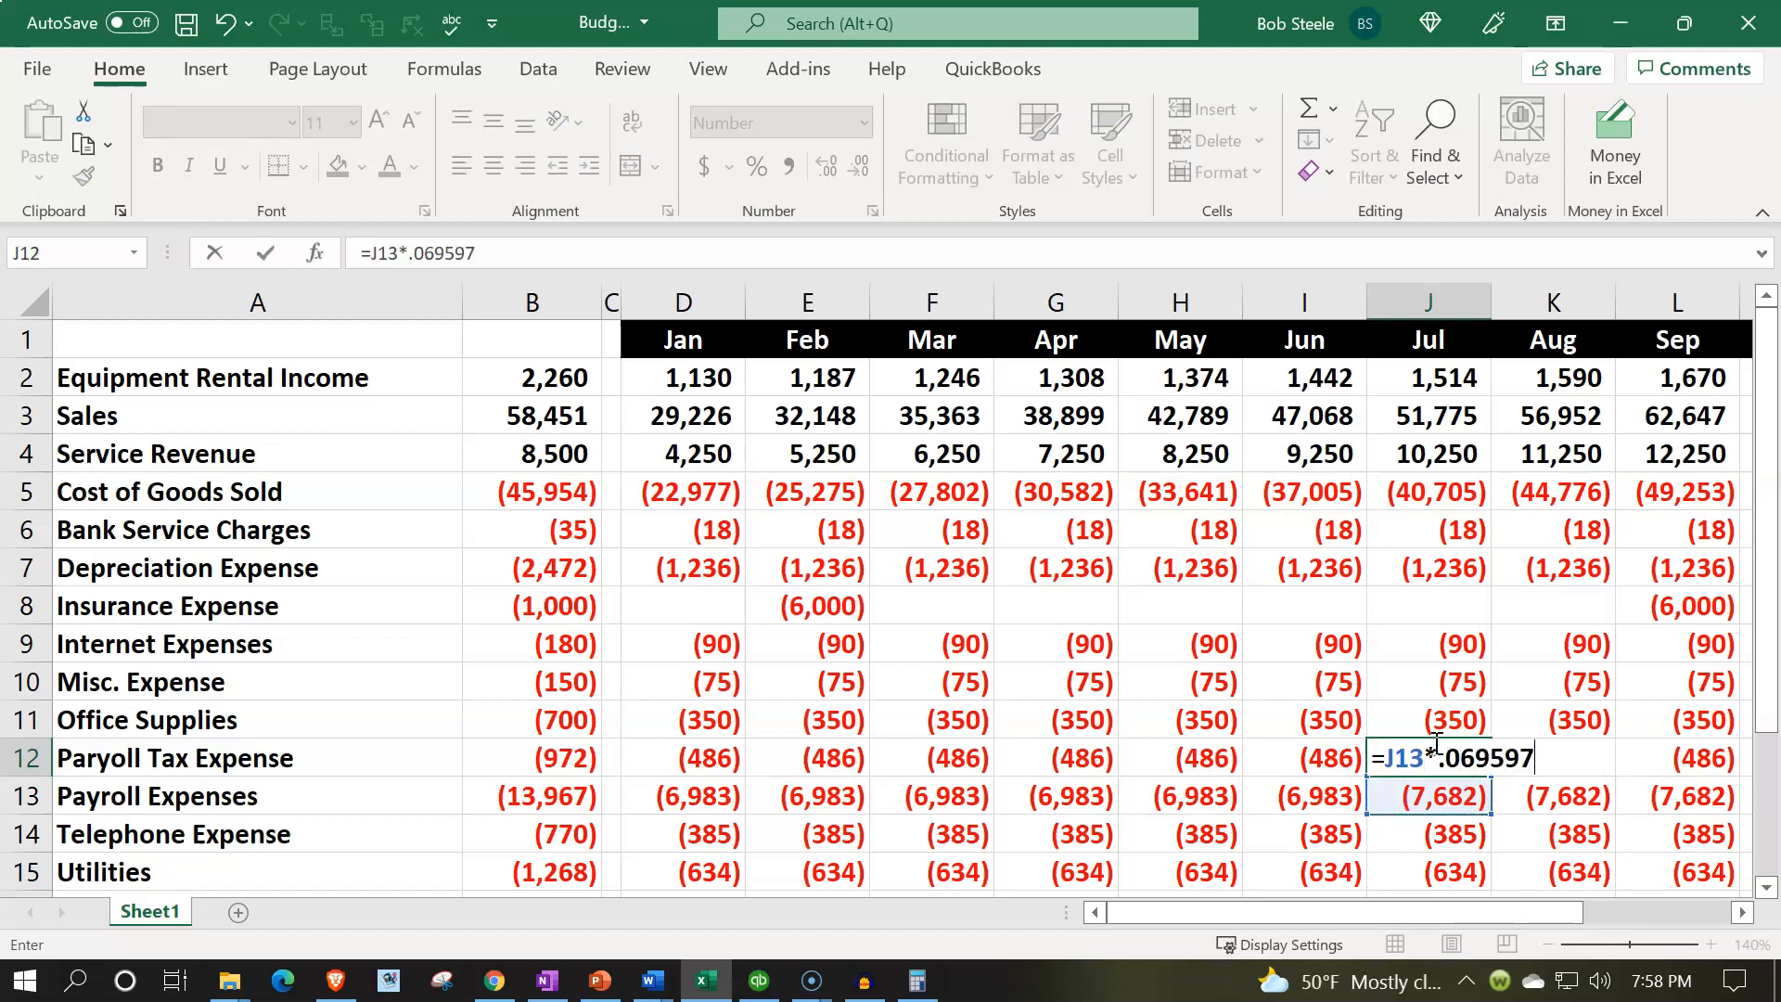
pyautogui.press('Return')
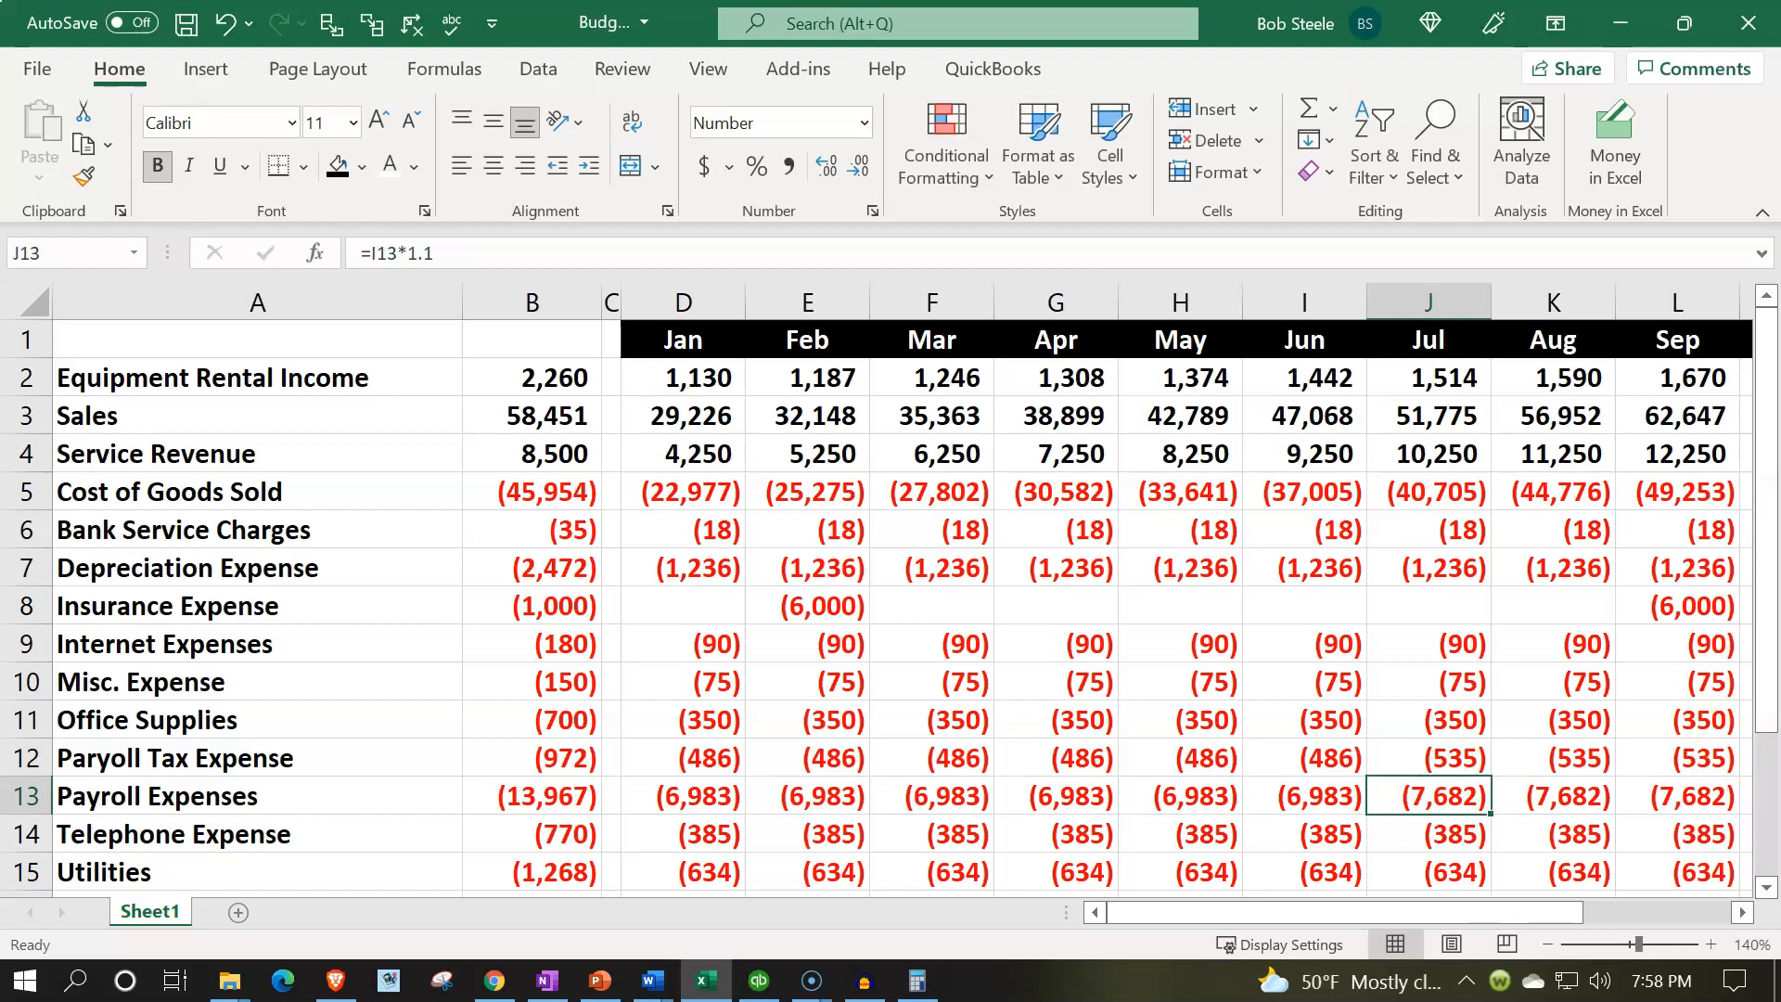
# Bring up Calculator and divide 535 by 7682 to check July's payroll tax as a share of payroll expenses
pyautogui.moveTo(1780, 436); pyautogui.dragTo(1159, 468)
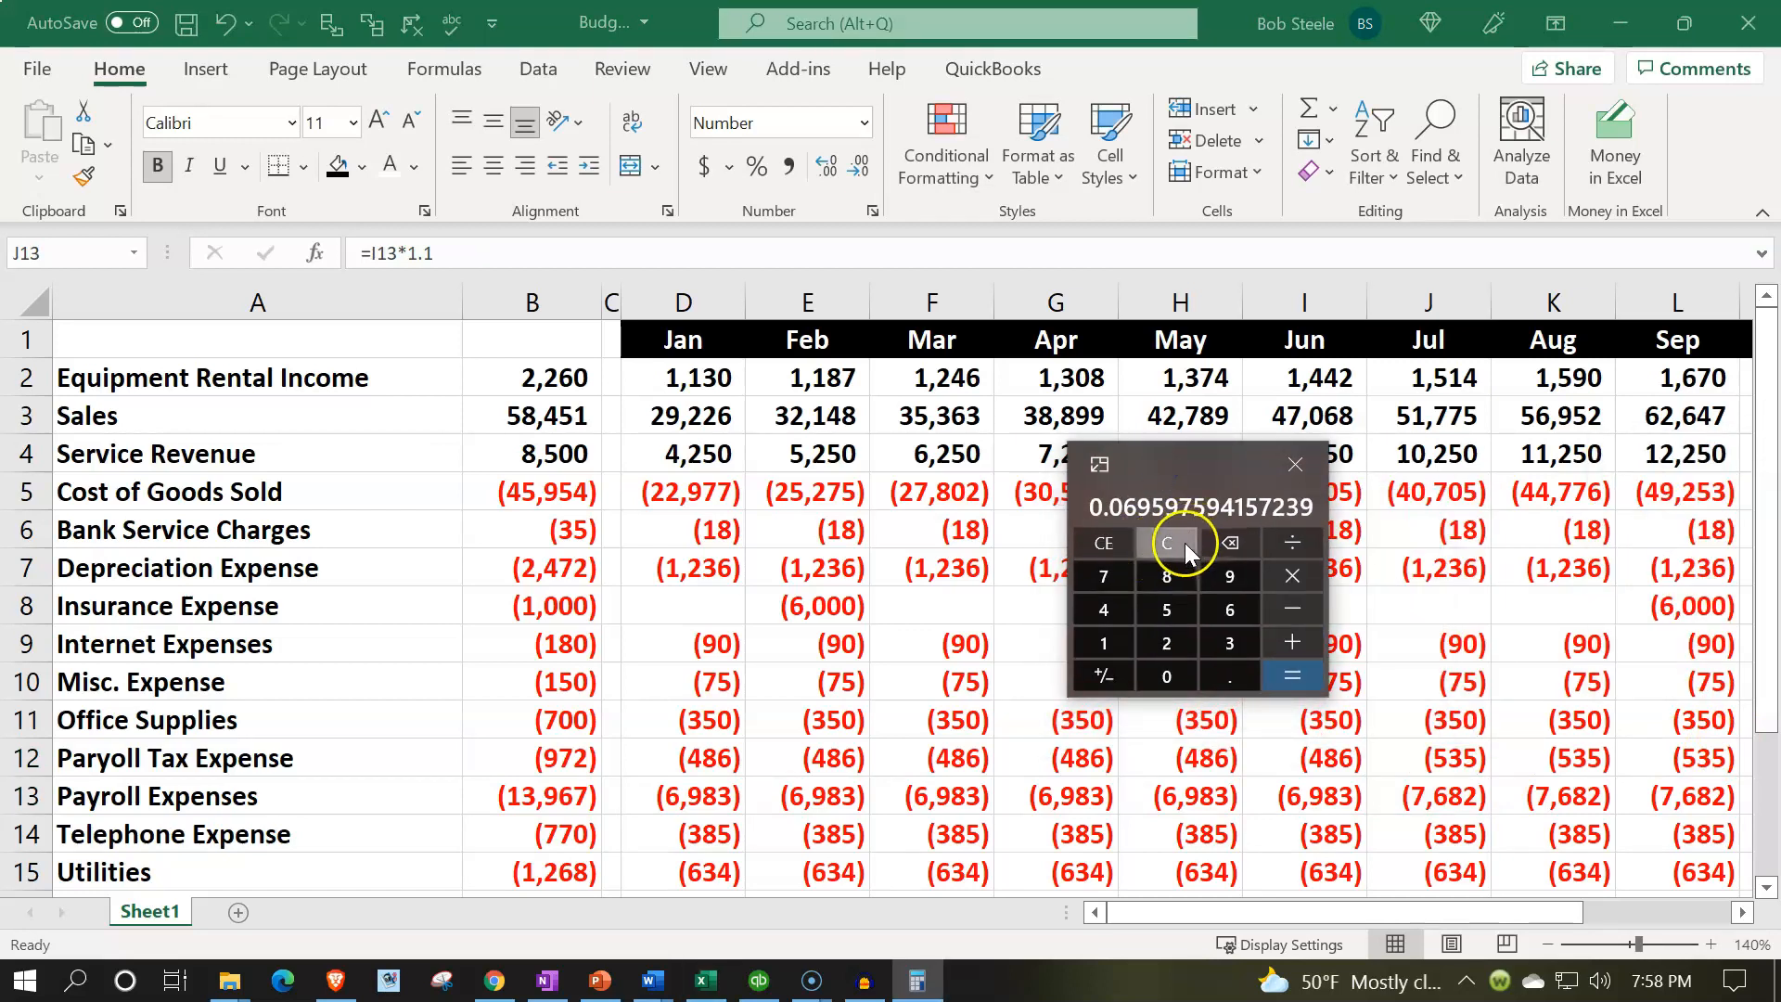
pyautogui.click(1183, 543)
pyautogui.write('535/768')
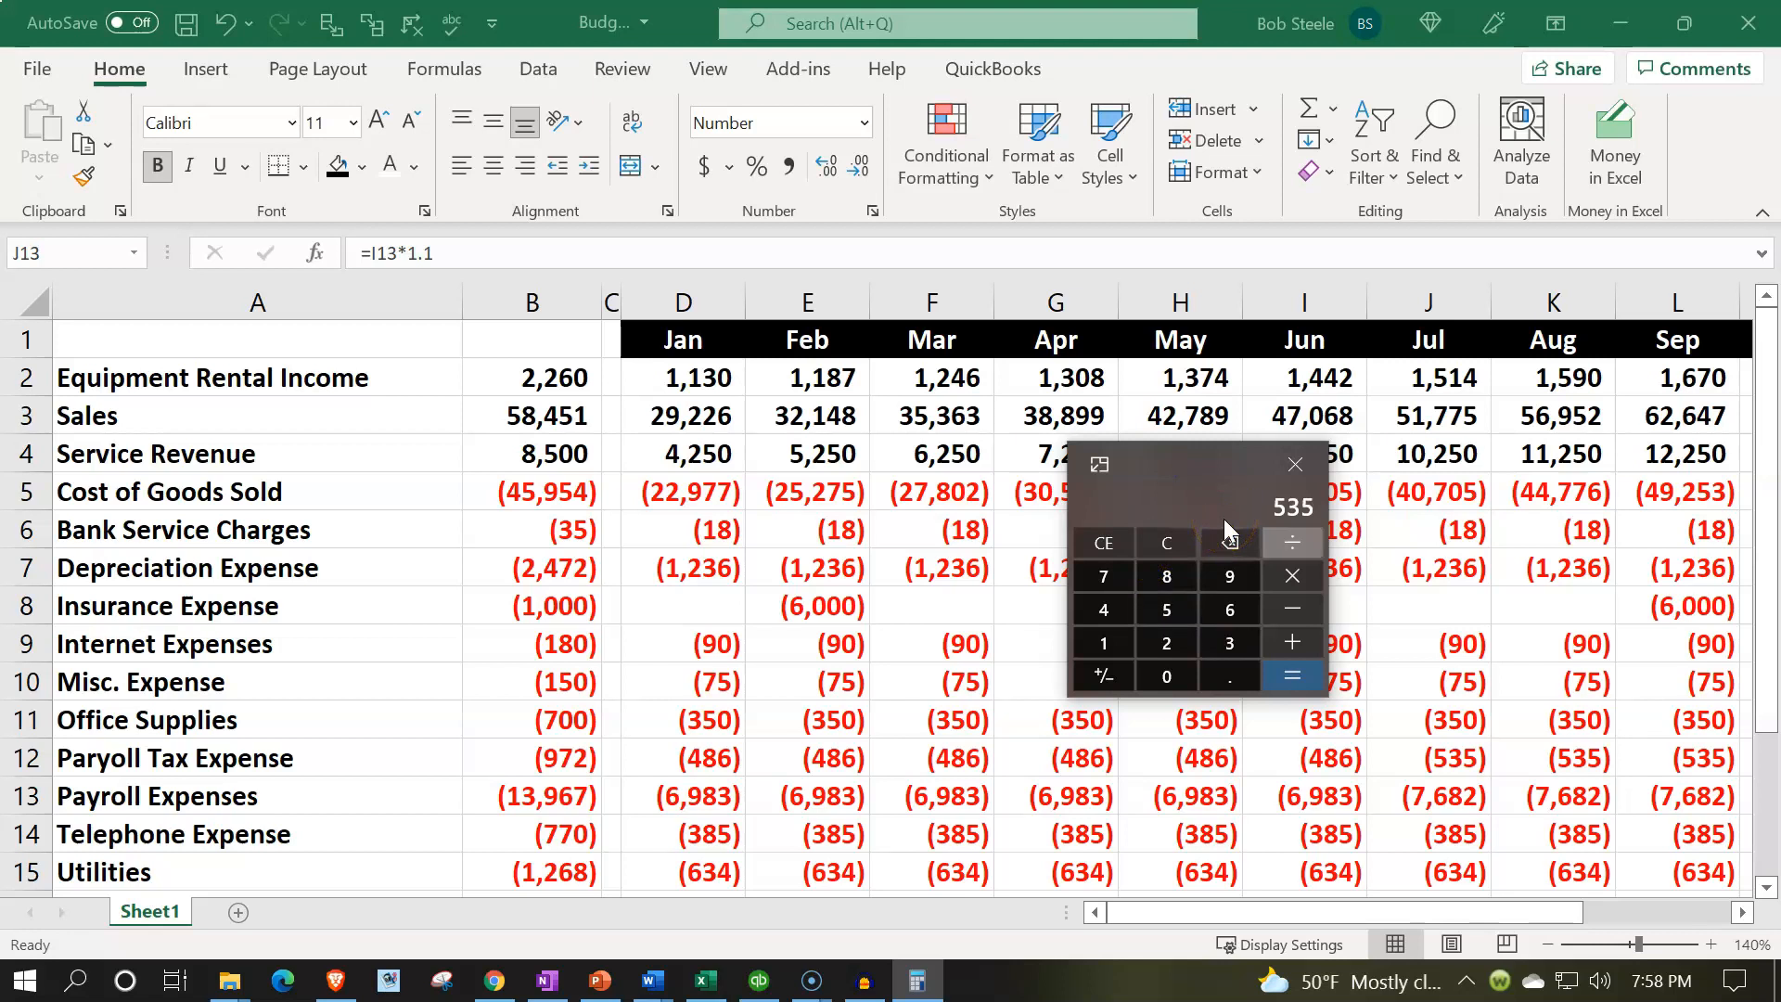
pyautogui.press('Return')
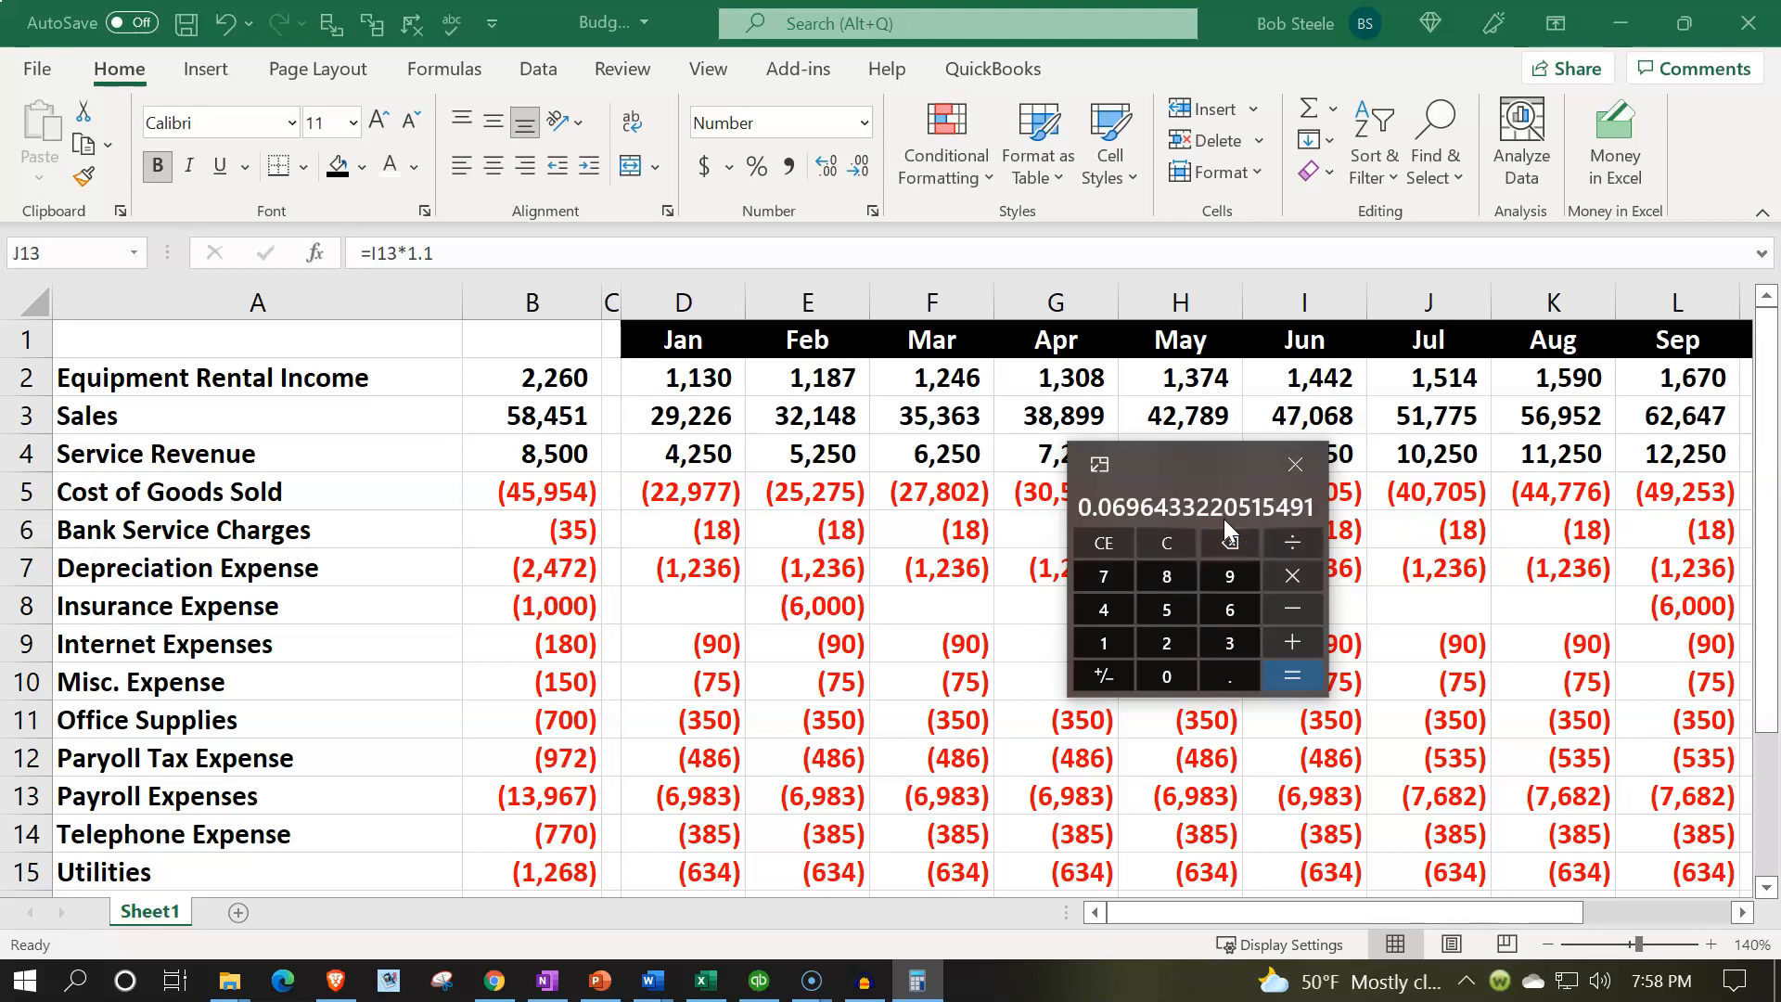
pyautogui.click(1299, 576)
pyautogui.moveTo(1200, 474); pyautogui.dragTo(1172, 528)
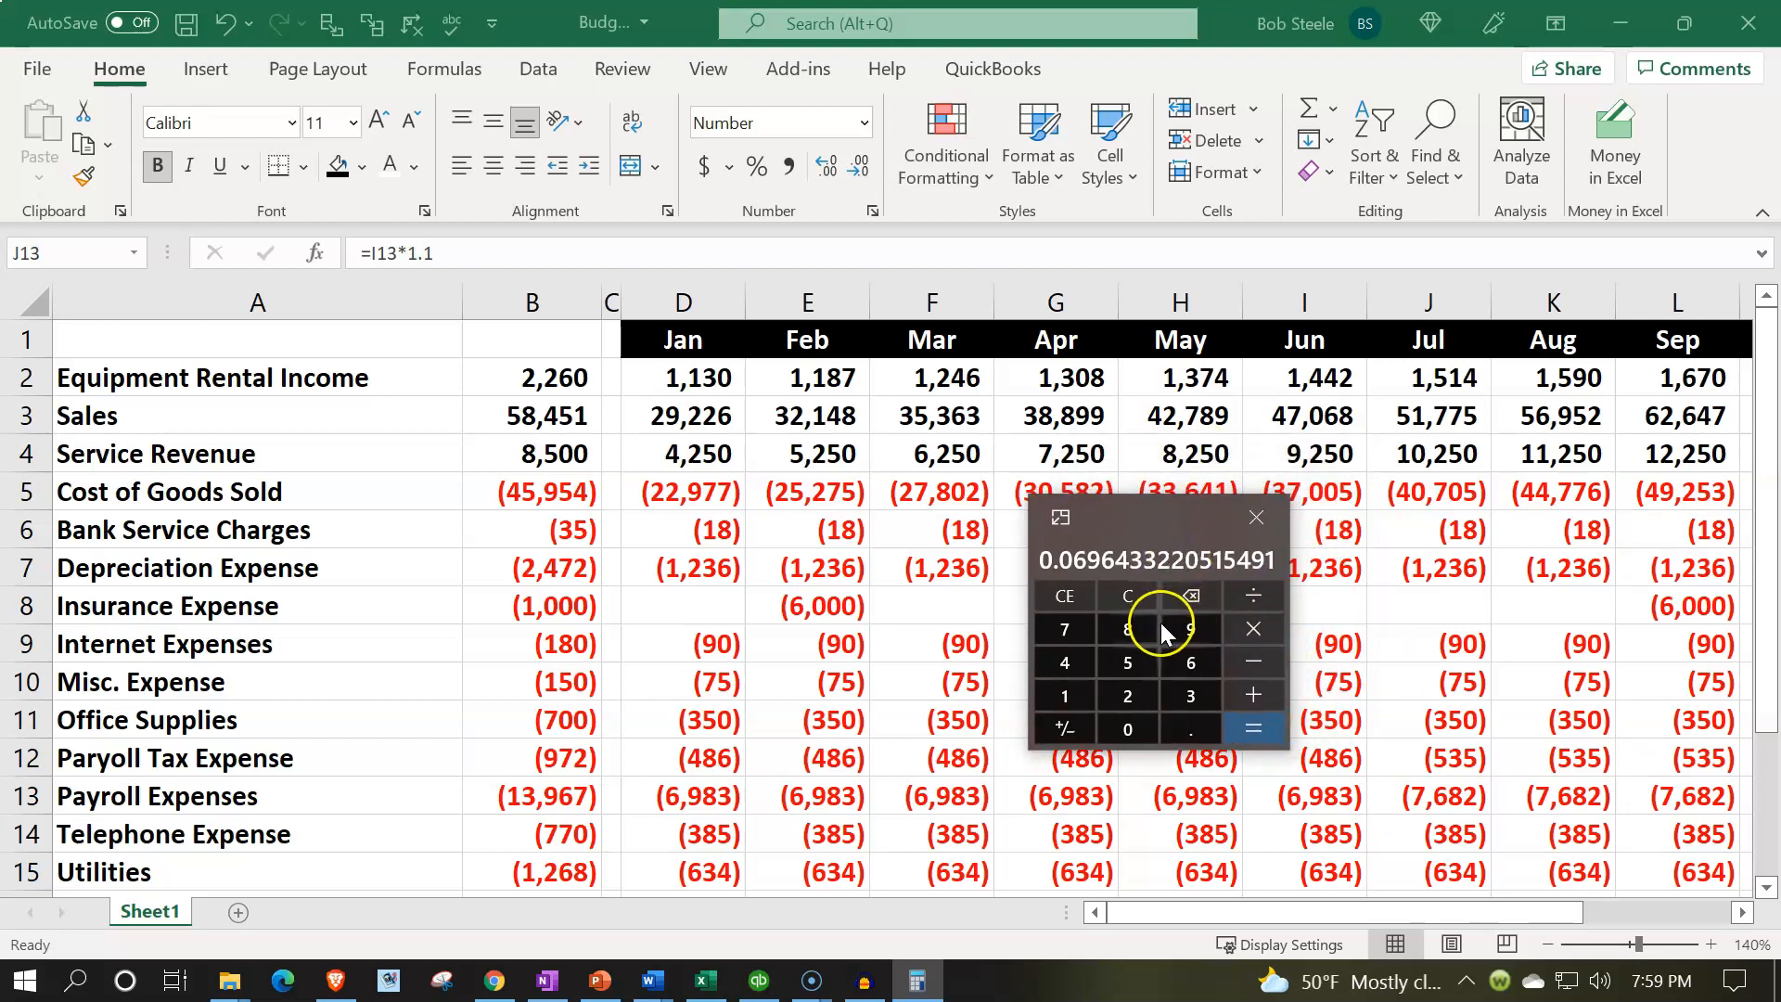
# Divide 486 by 6983 for the June payroll tax share, and move Calculator off the budget
pyautogui.click(1104, 596)
pyautogui.write('486')
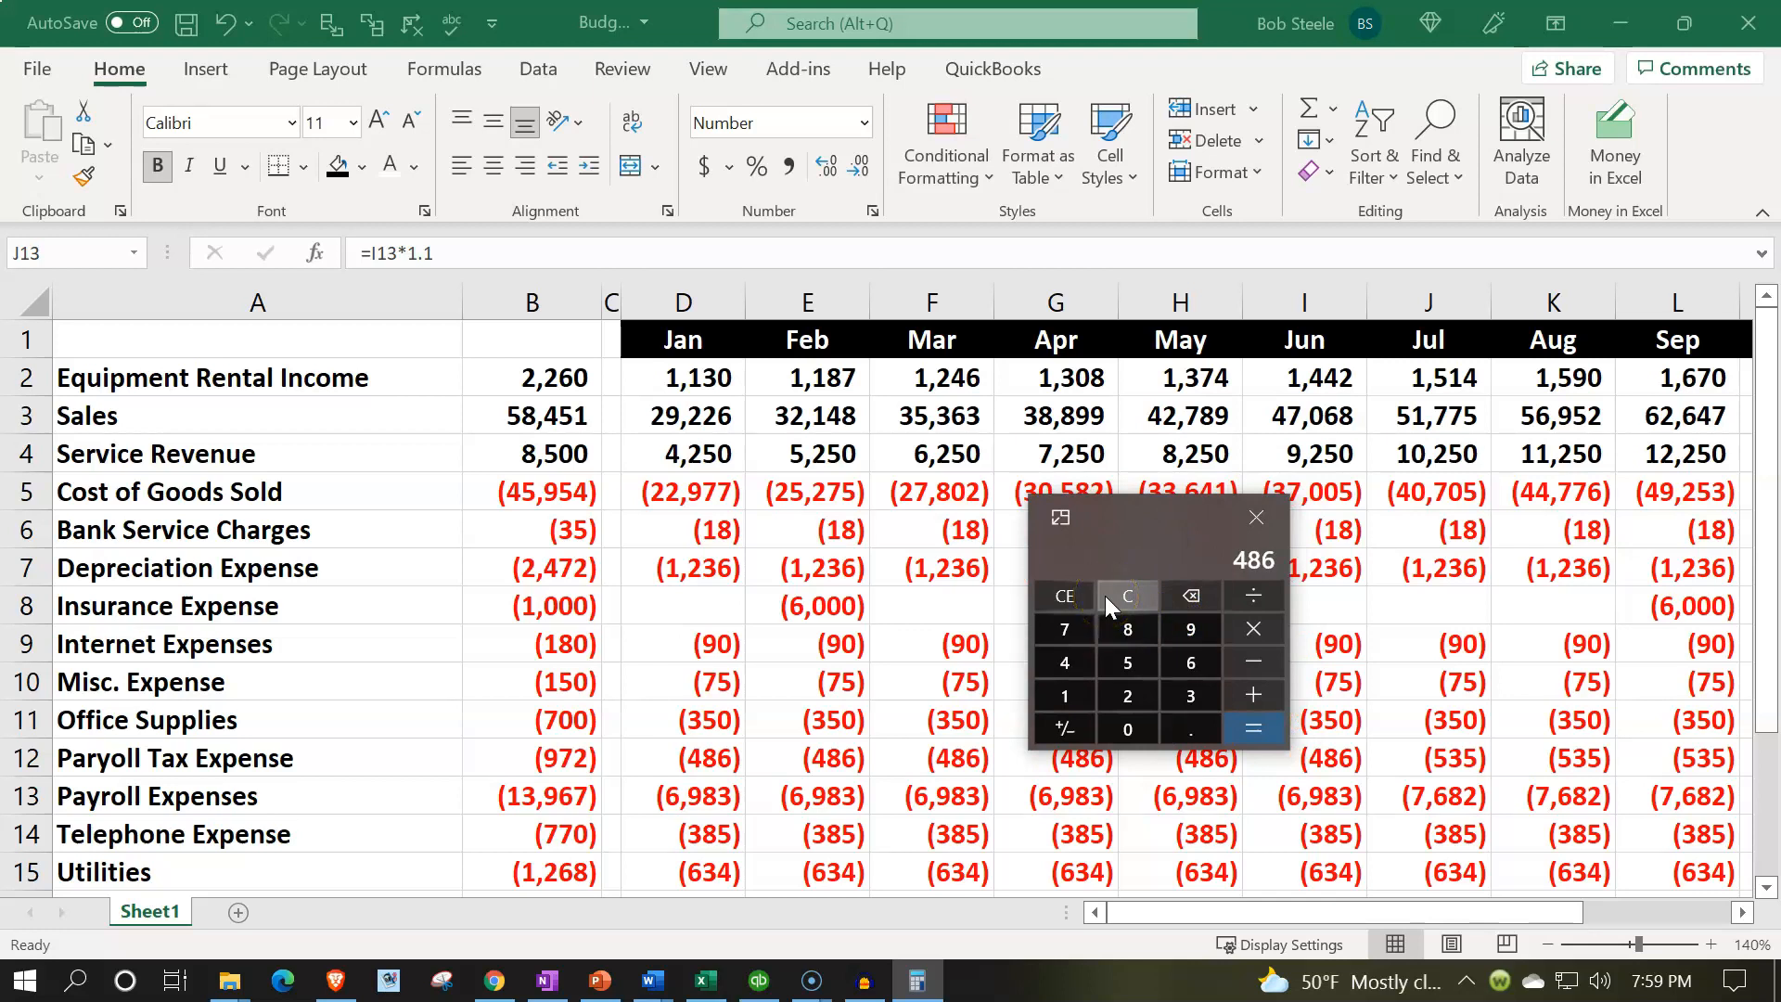
pyautogui.press('/')
pyautogui.write('698')
pyautogui.write('3')
pyautogui.press('Return')
pyautogui.moveTo(1139, 517); pyautogui.dragTo(1779, 438)
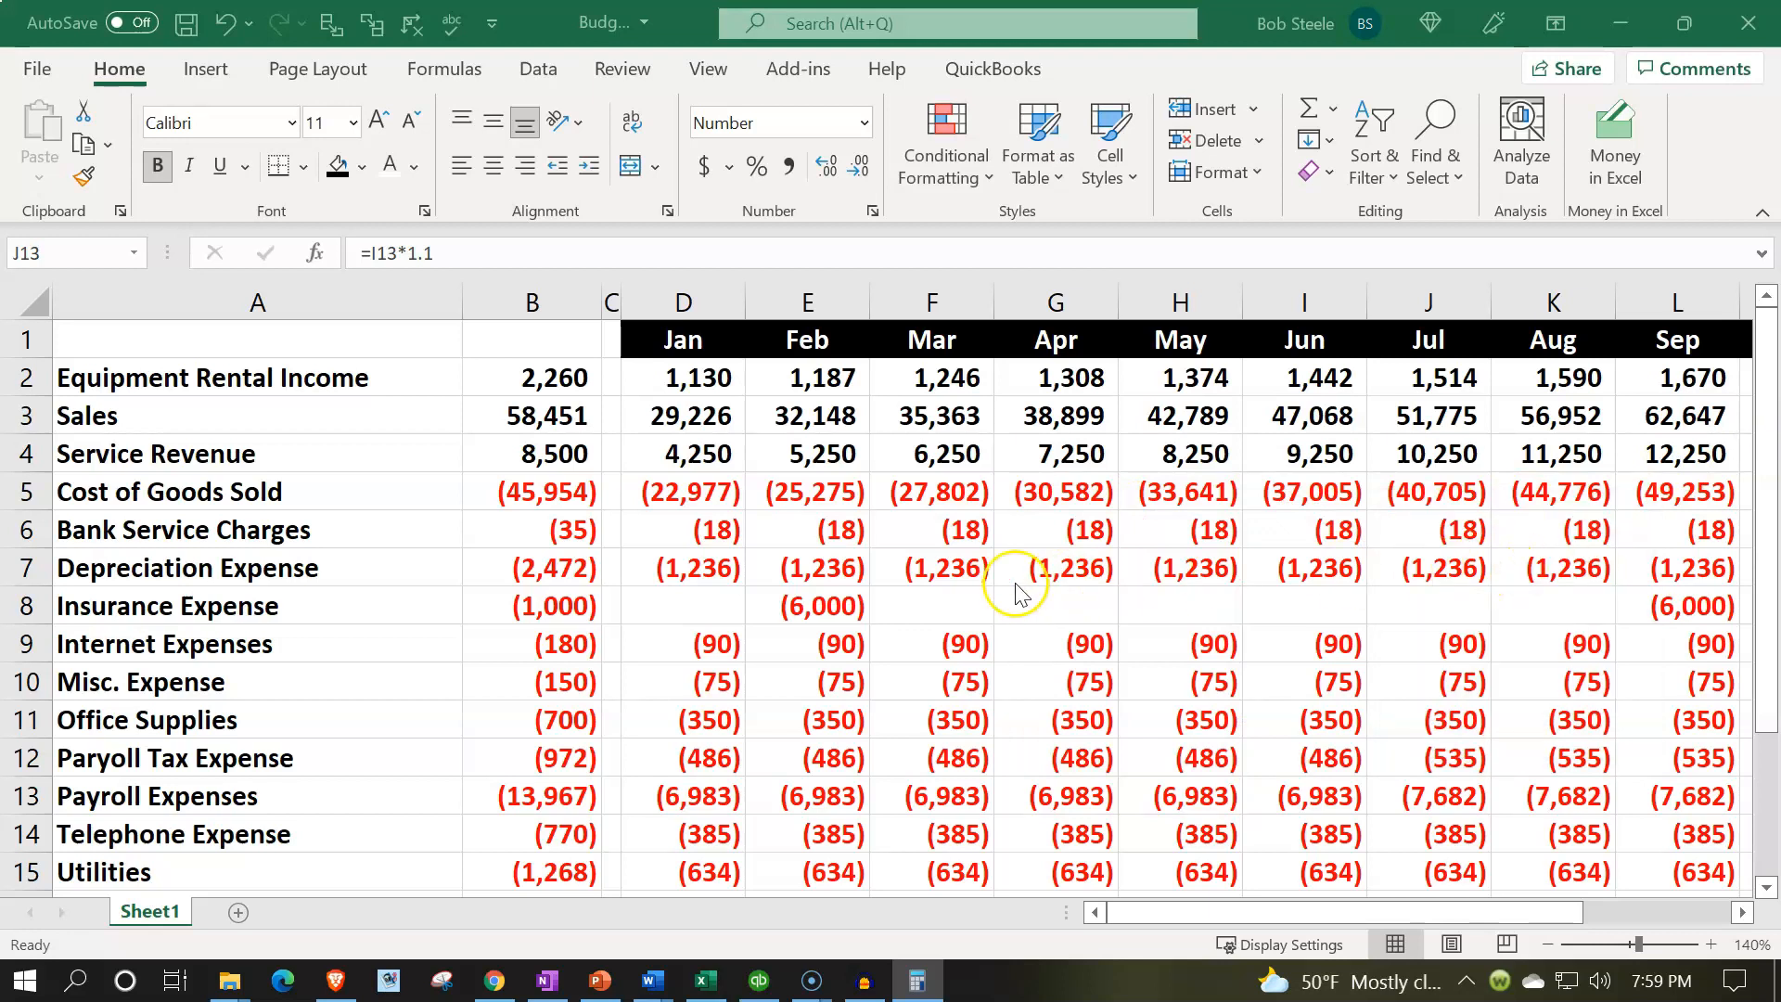
# Review January's Telephone Expense and Utilities formulas in the Excel budget
pyautogui.click(518, 794)
pyautogui.scroll(-1, 518, 795)
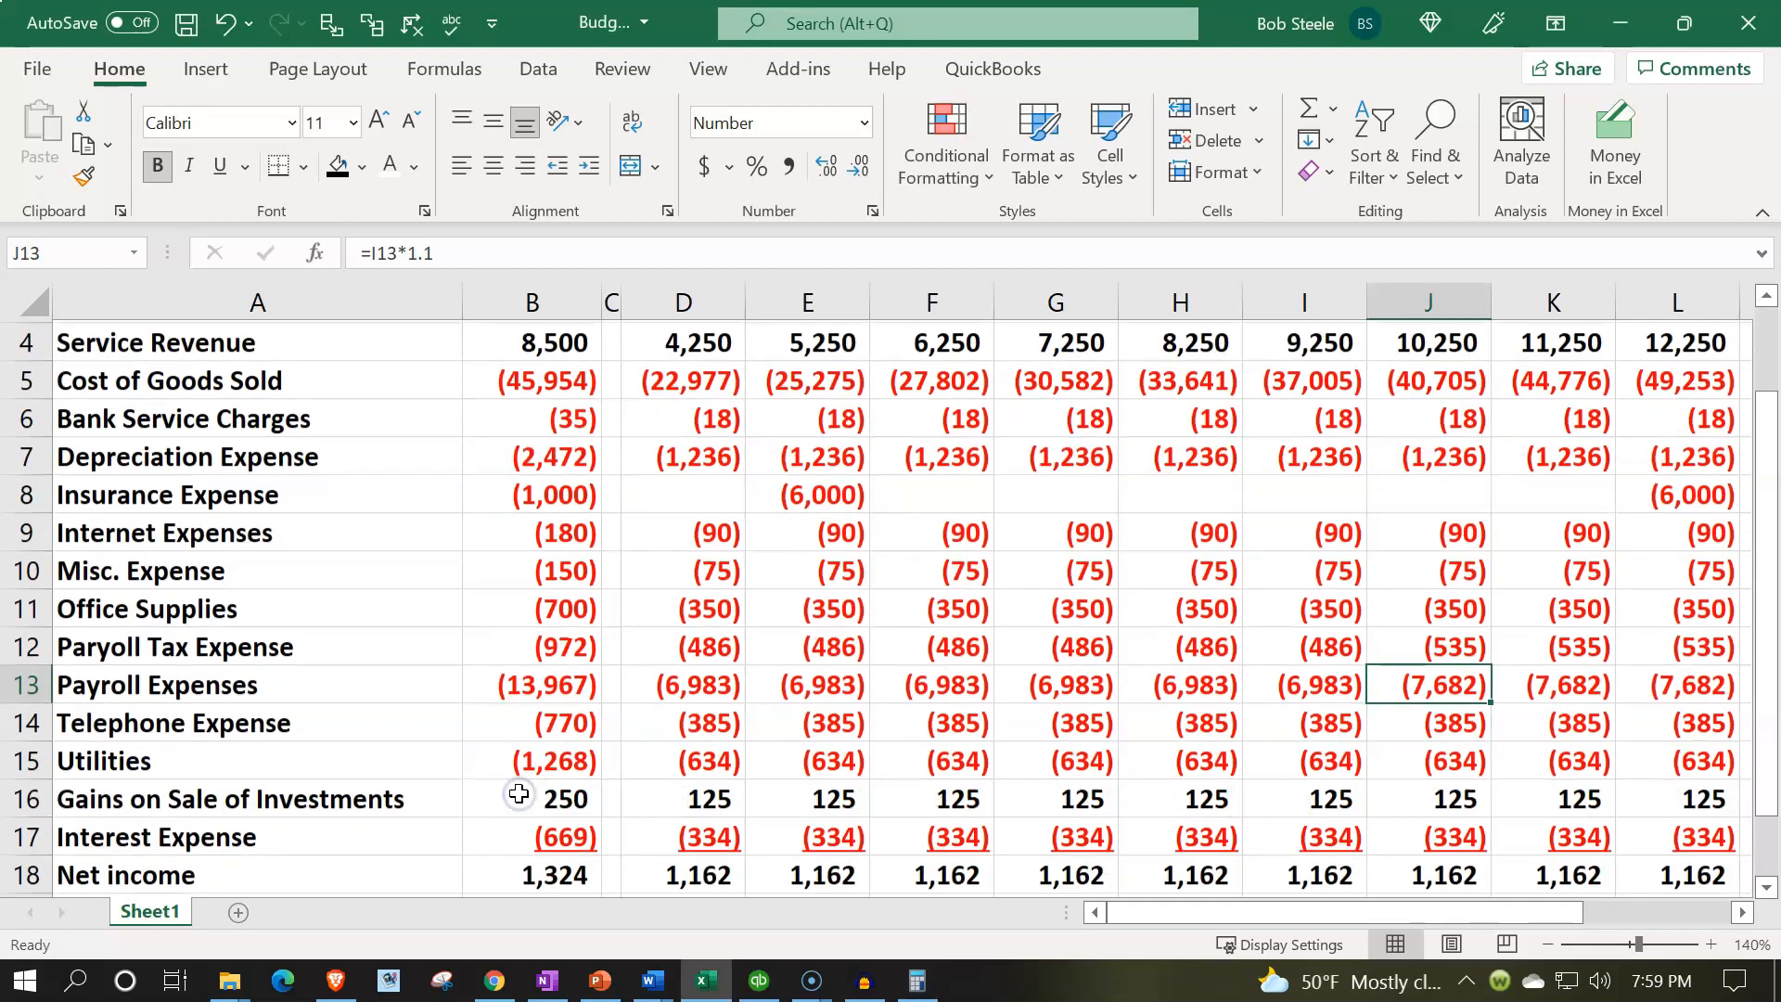
pyautogui.click(547, 719)
pyautogui.press('Right')
pyautogui.press('Right')
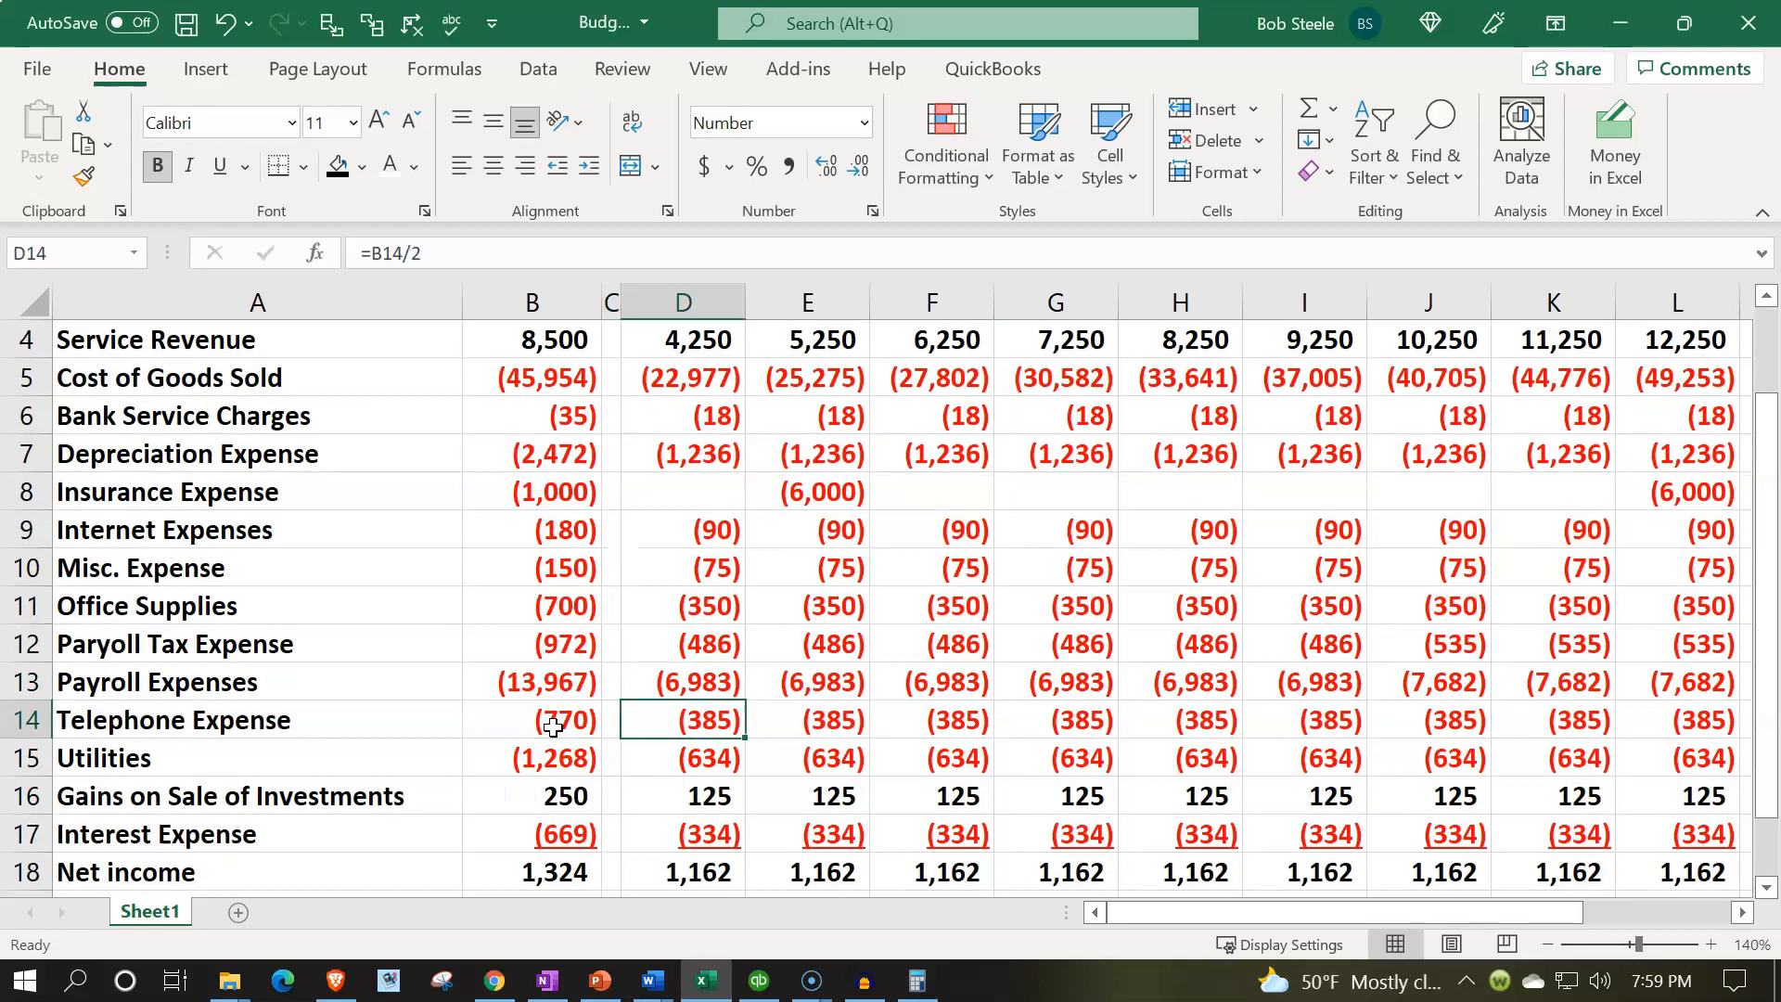
pyautogui.press('Down')
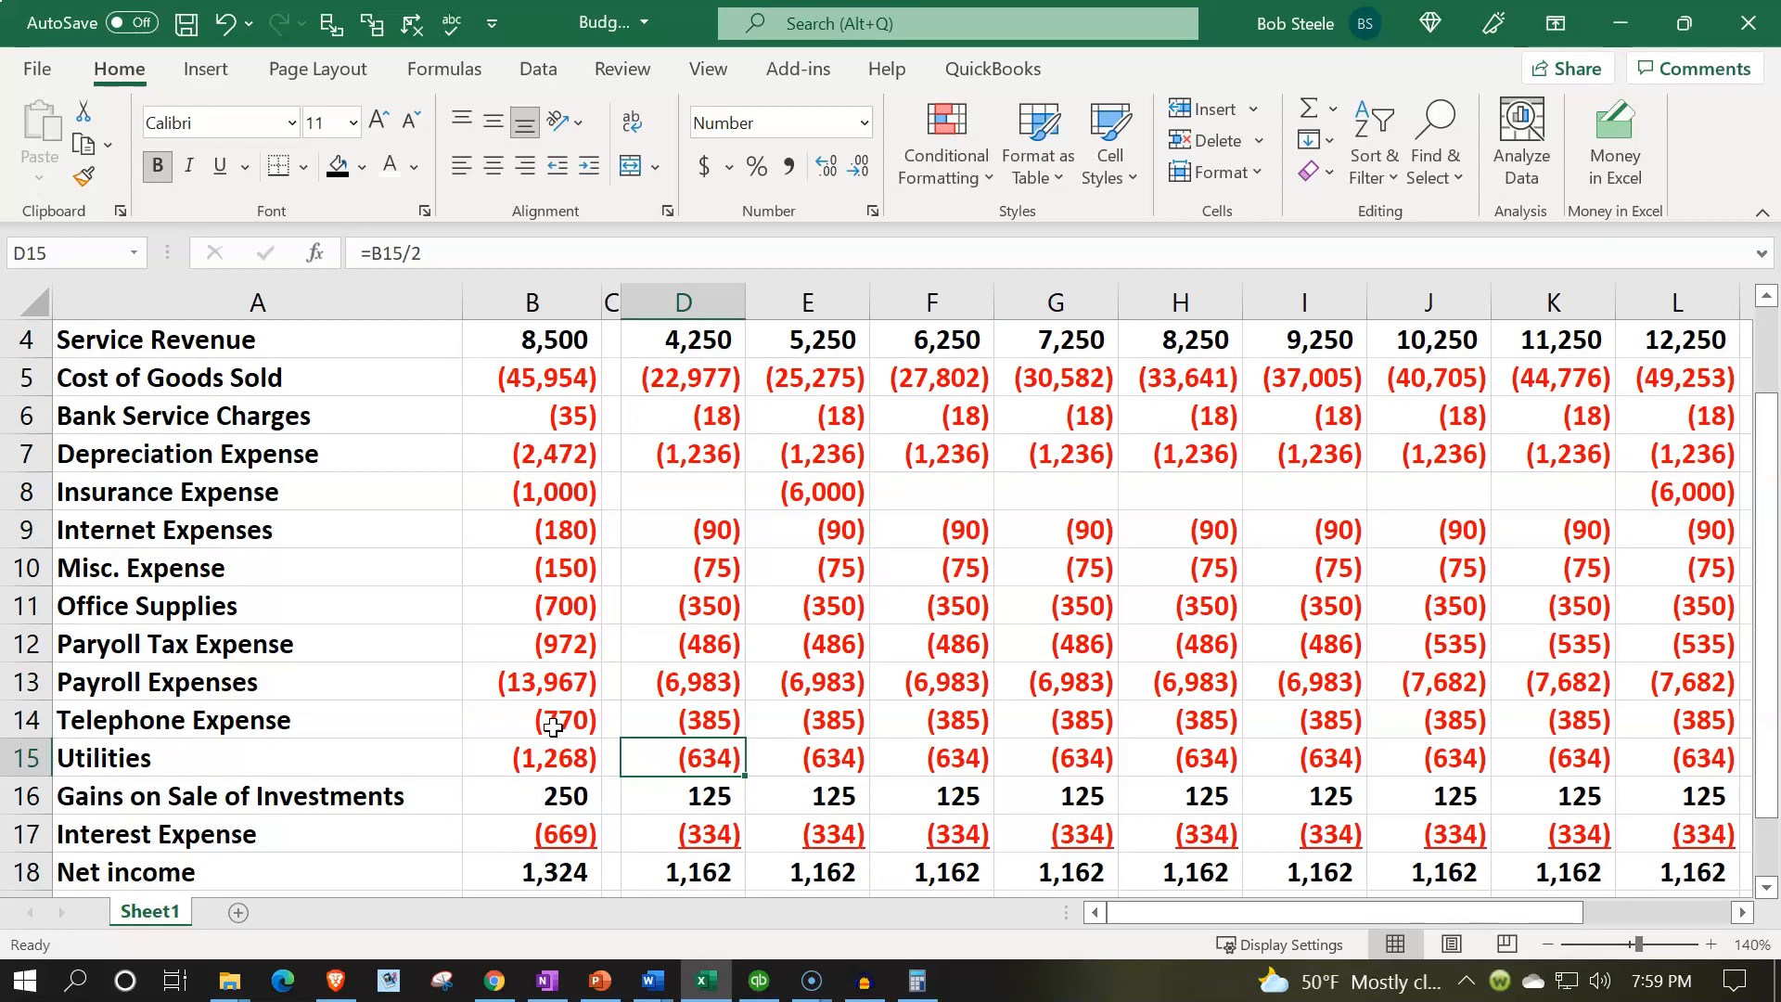
# Clear the monthly Gains on Sale of Investments amounts from January through December in D16:O16
pyautogui.press('Down')
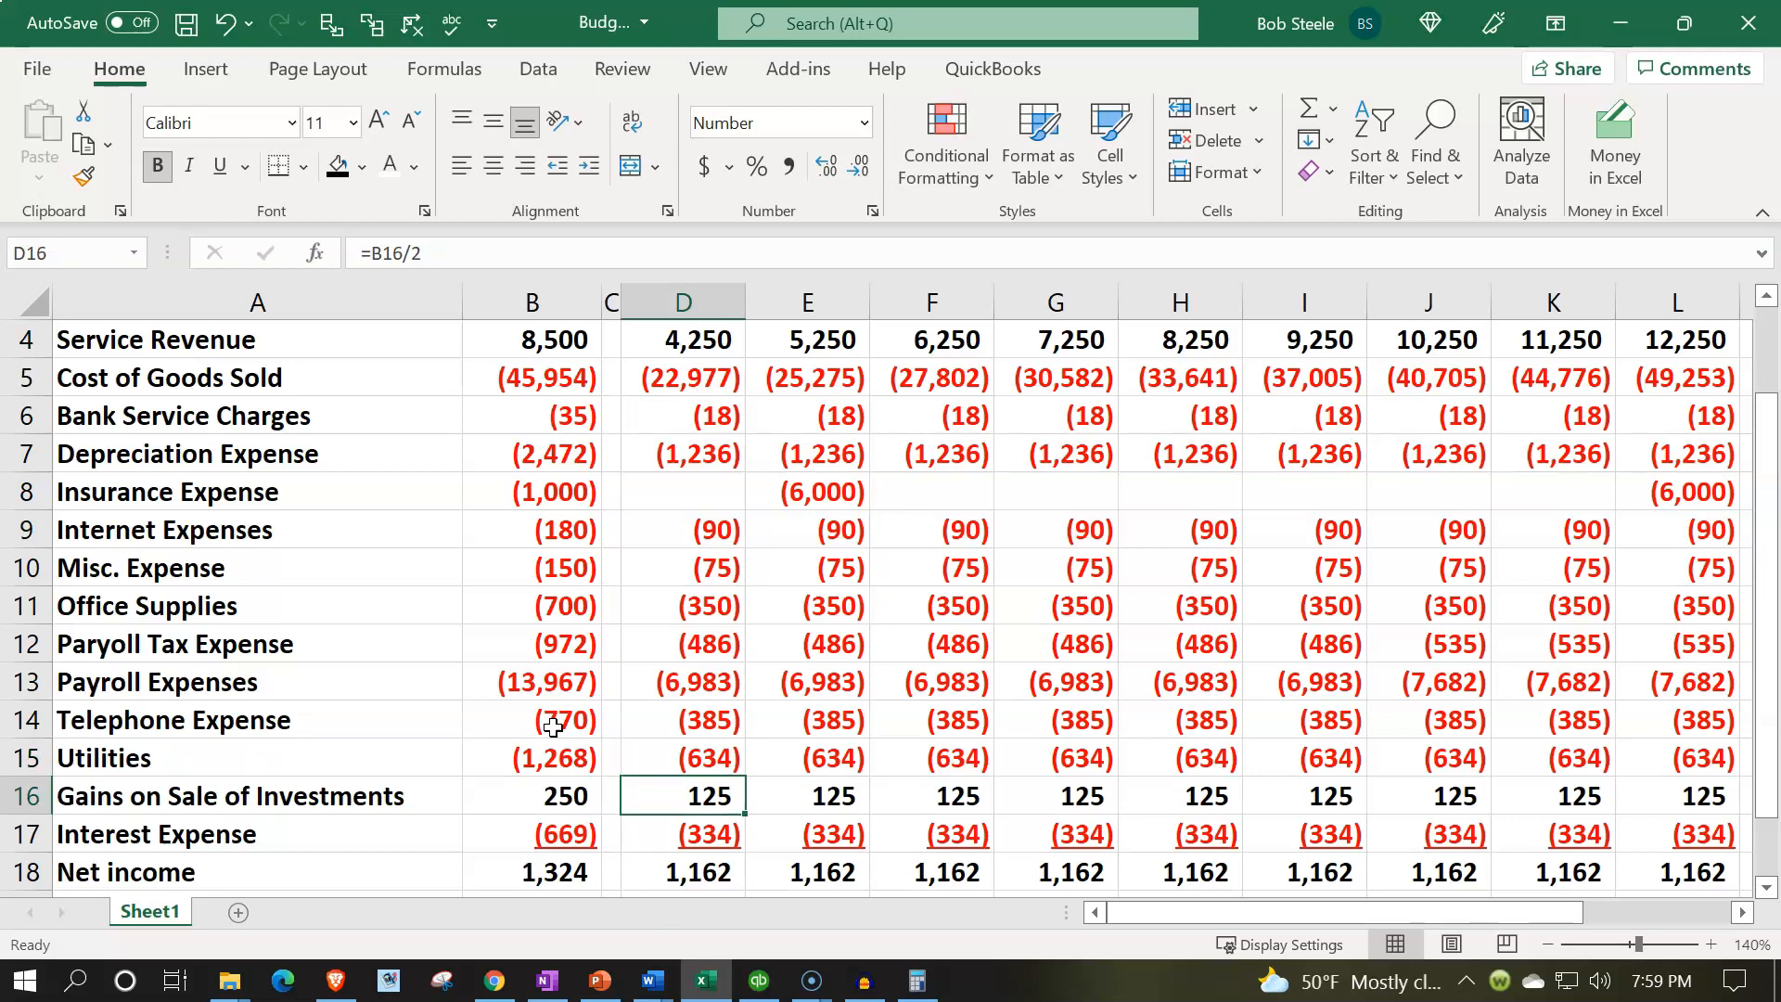
pyautogui.hotkey('shift', 'Right')
pyautogui.hotkey('shift', 'Right')
pyautogui.hotkey('shift', 'Right')
pyautogui.hotkey('shift', 'Right')
pyautogui.hotkey('shift', 'Right')
pyautogui.hotkey('shift', 'Right')
pyautogui.hotkey('shift', 'Right')
pyautogui.hotkey('shift', 'Right')
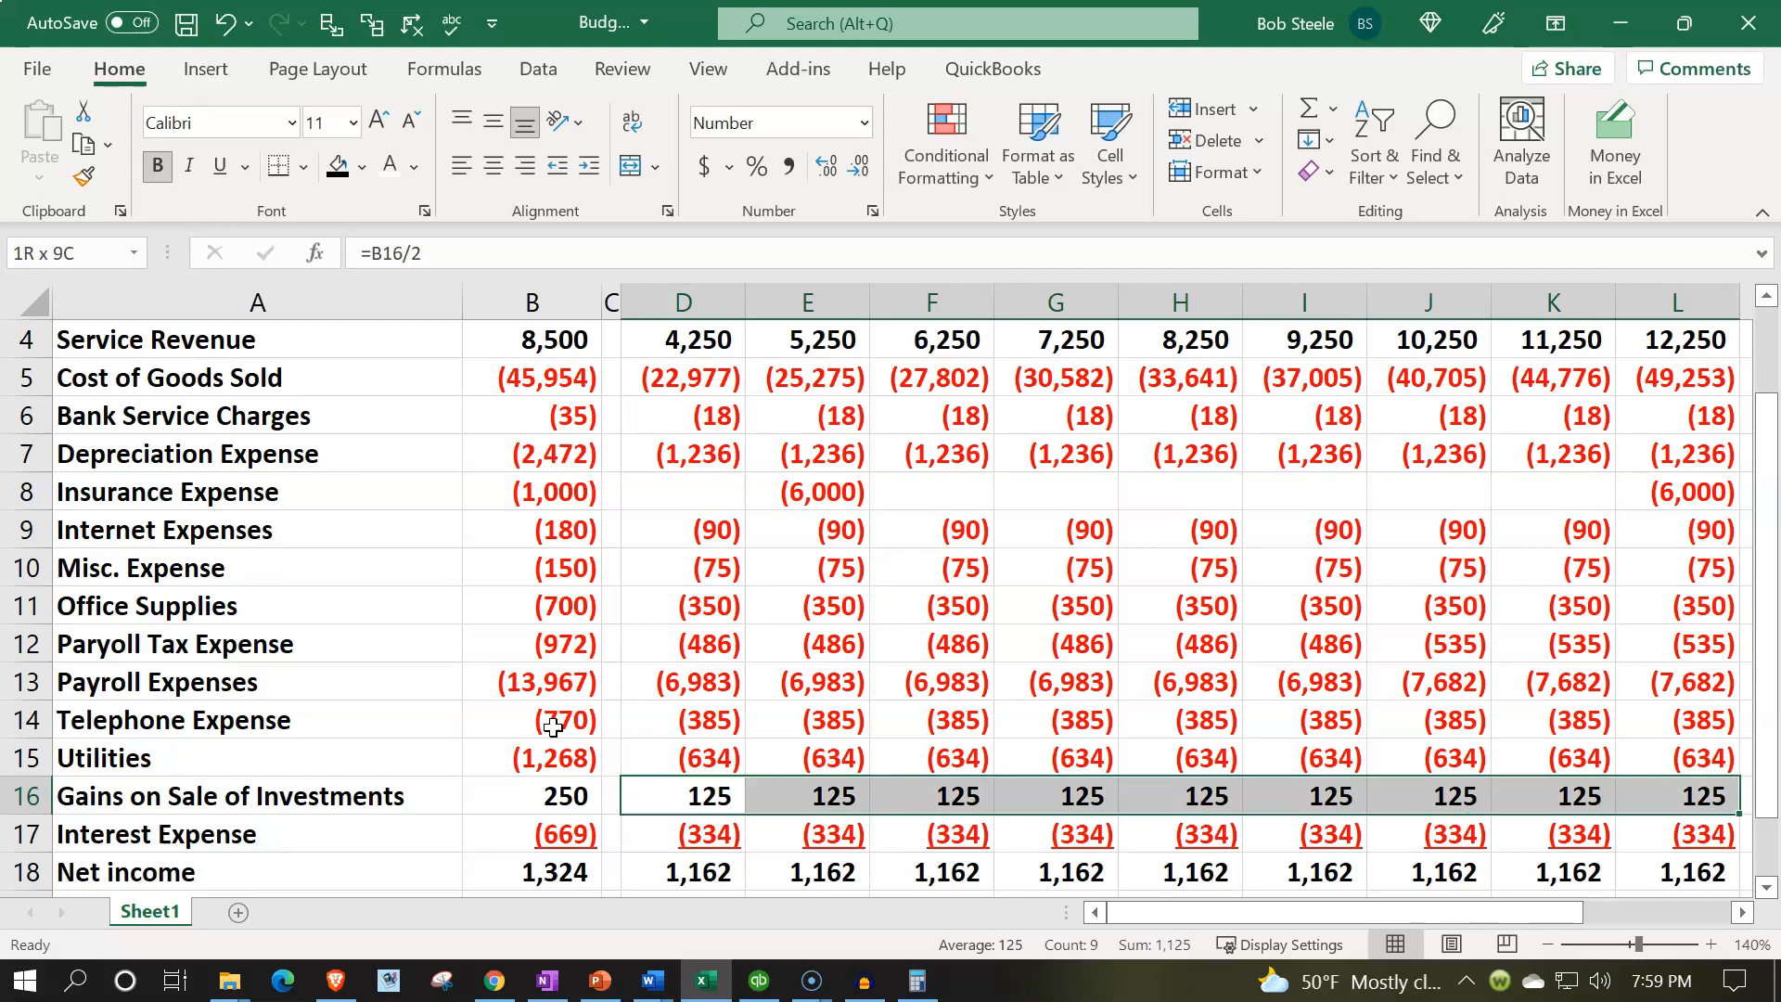
pyautogui.hotkey('shift', 'Right')
pyautogui.hotkey('shift', 'Right')
pyautogui.hotkey('shift', 'Right')
pyautogui.hotkey('shift', 'Right')
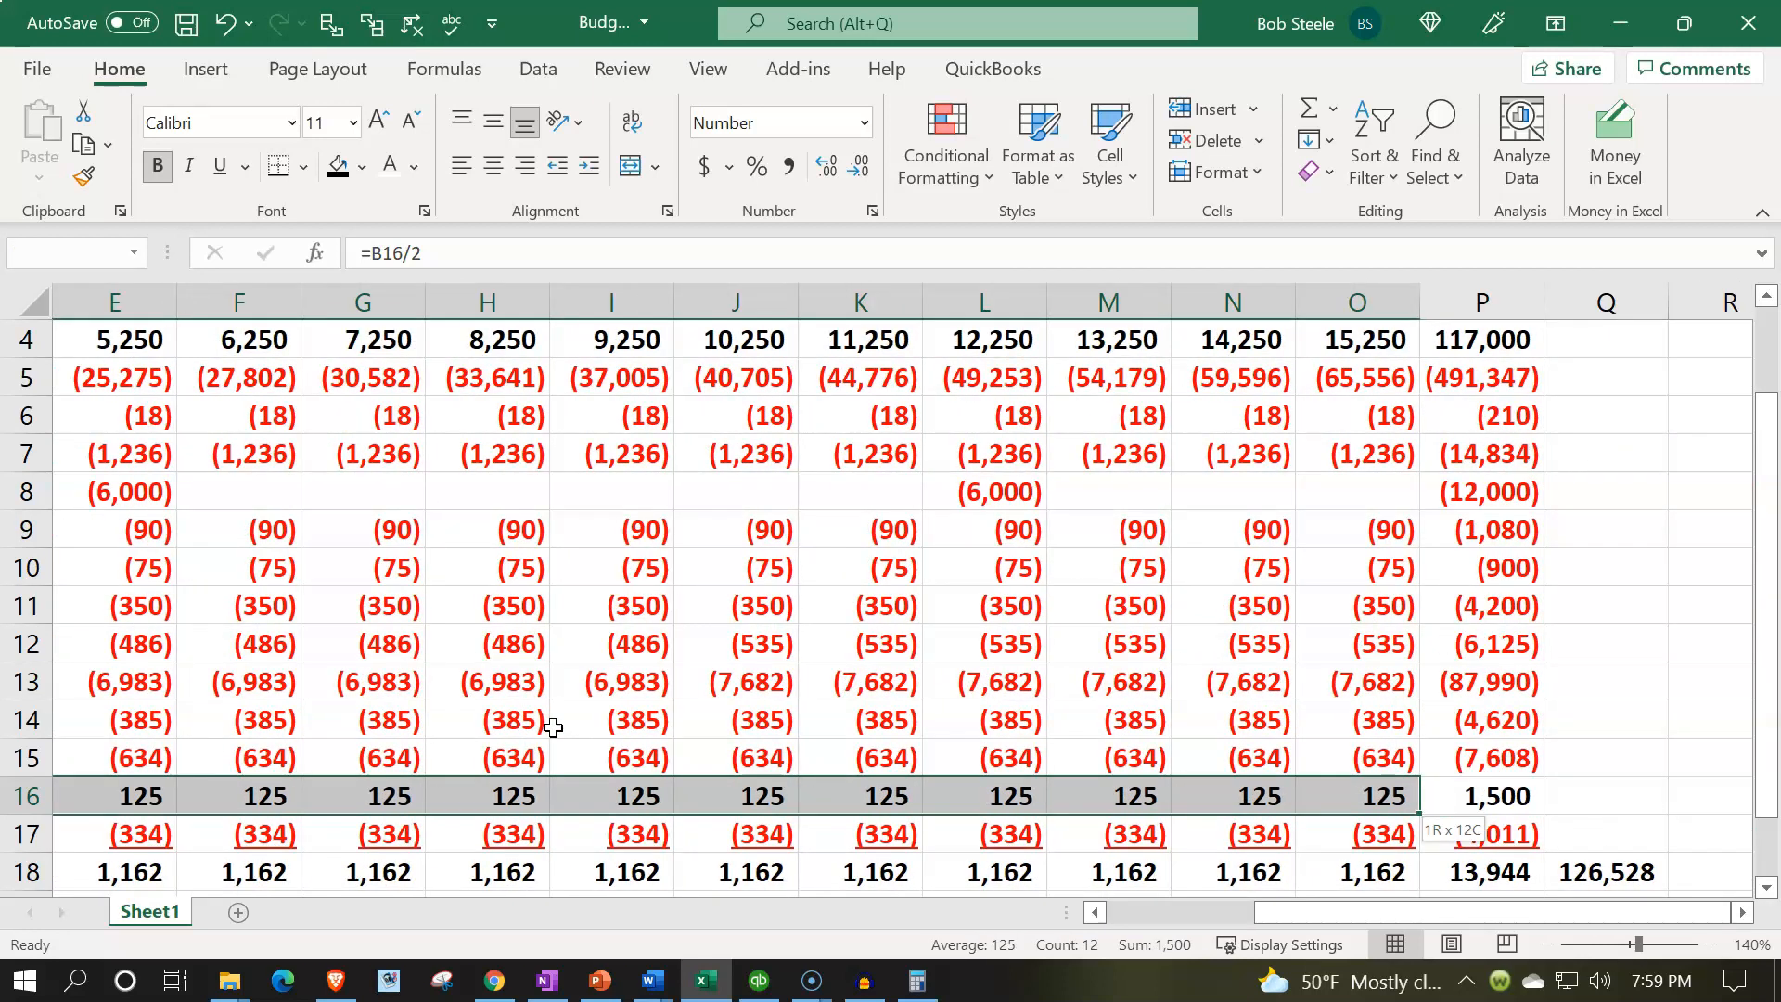
pyautogui.press('Delete')
# Enter =D17*.95 in E17 so February's Interest Expense is 95 percent of January's
pyautogui.press('Left')
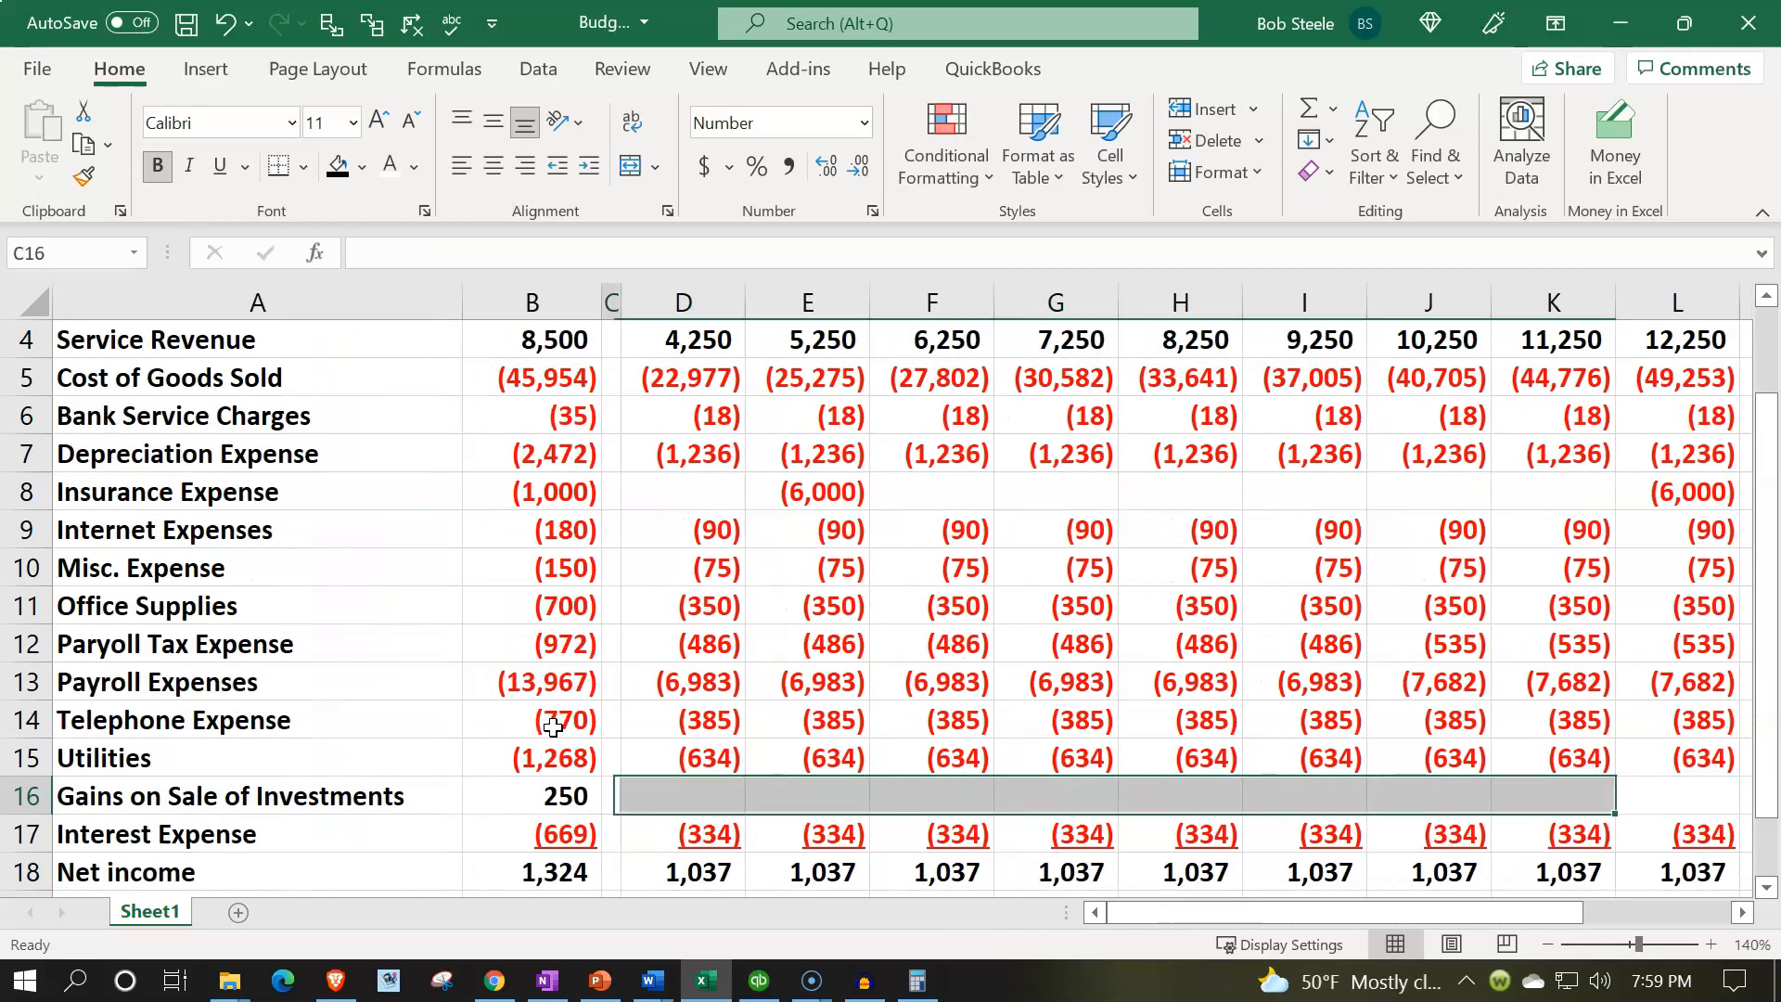
pyautogui.press('Left')
pyautogui.press('Down')
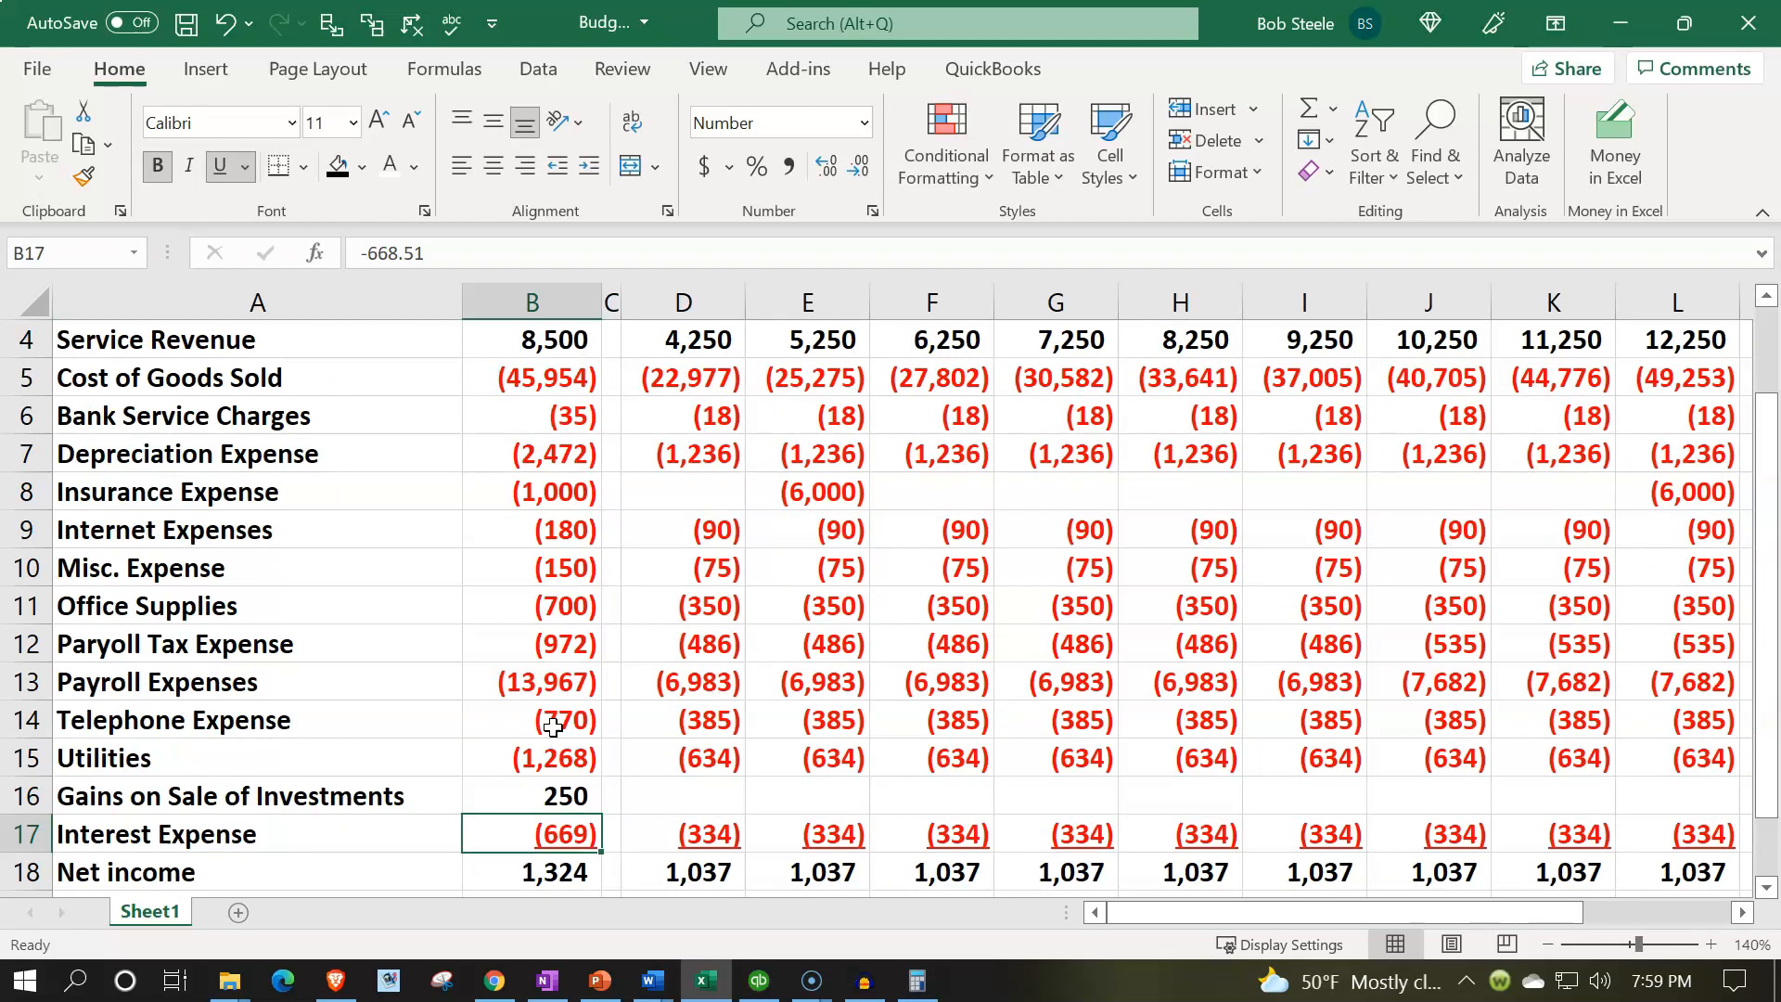
pyautogui.press('Right')
pyautogui.press('Right')
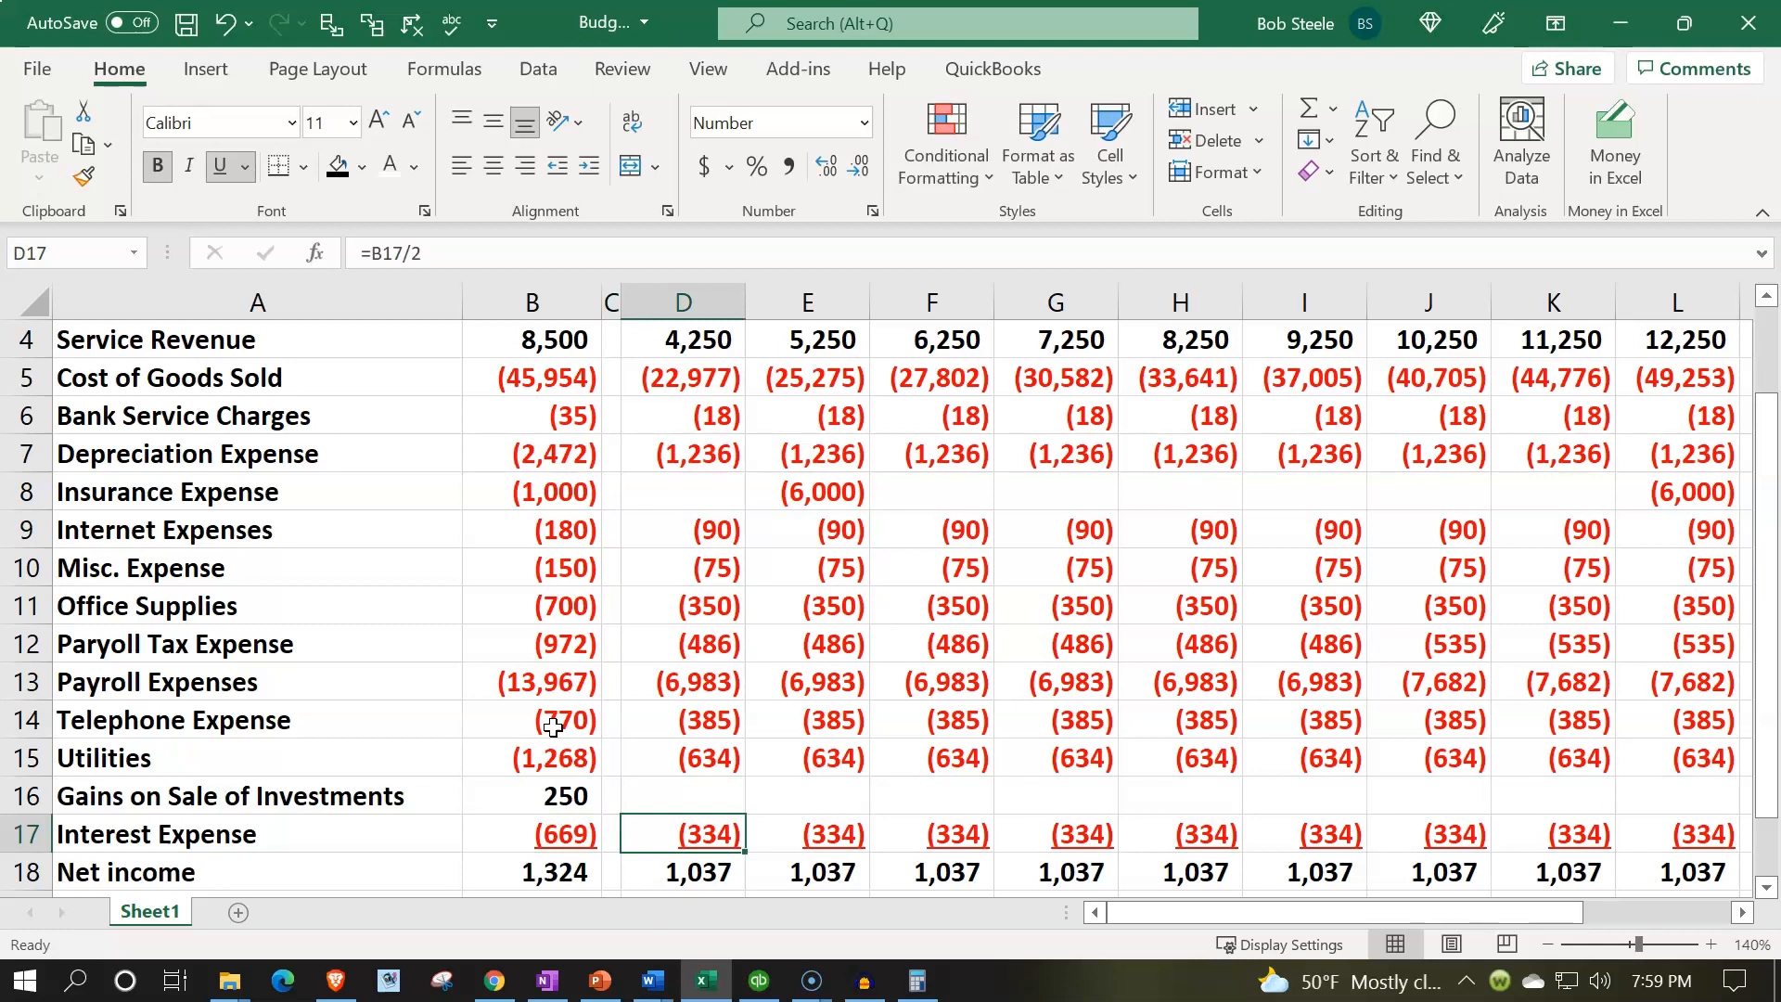
pyautogui.press('Right')
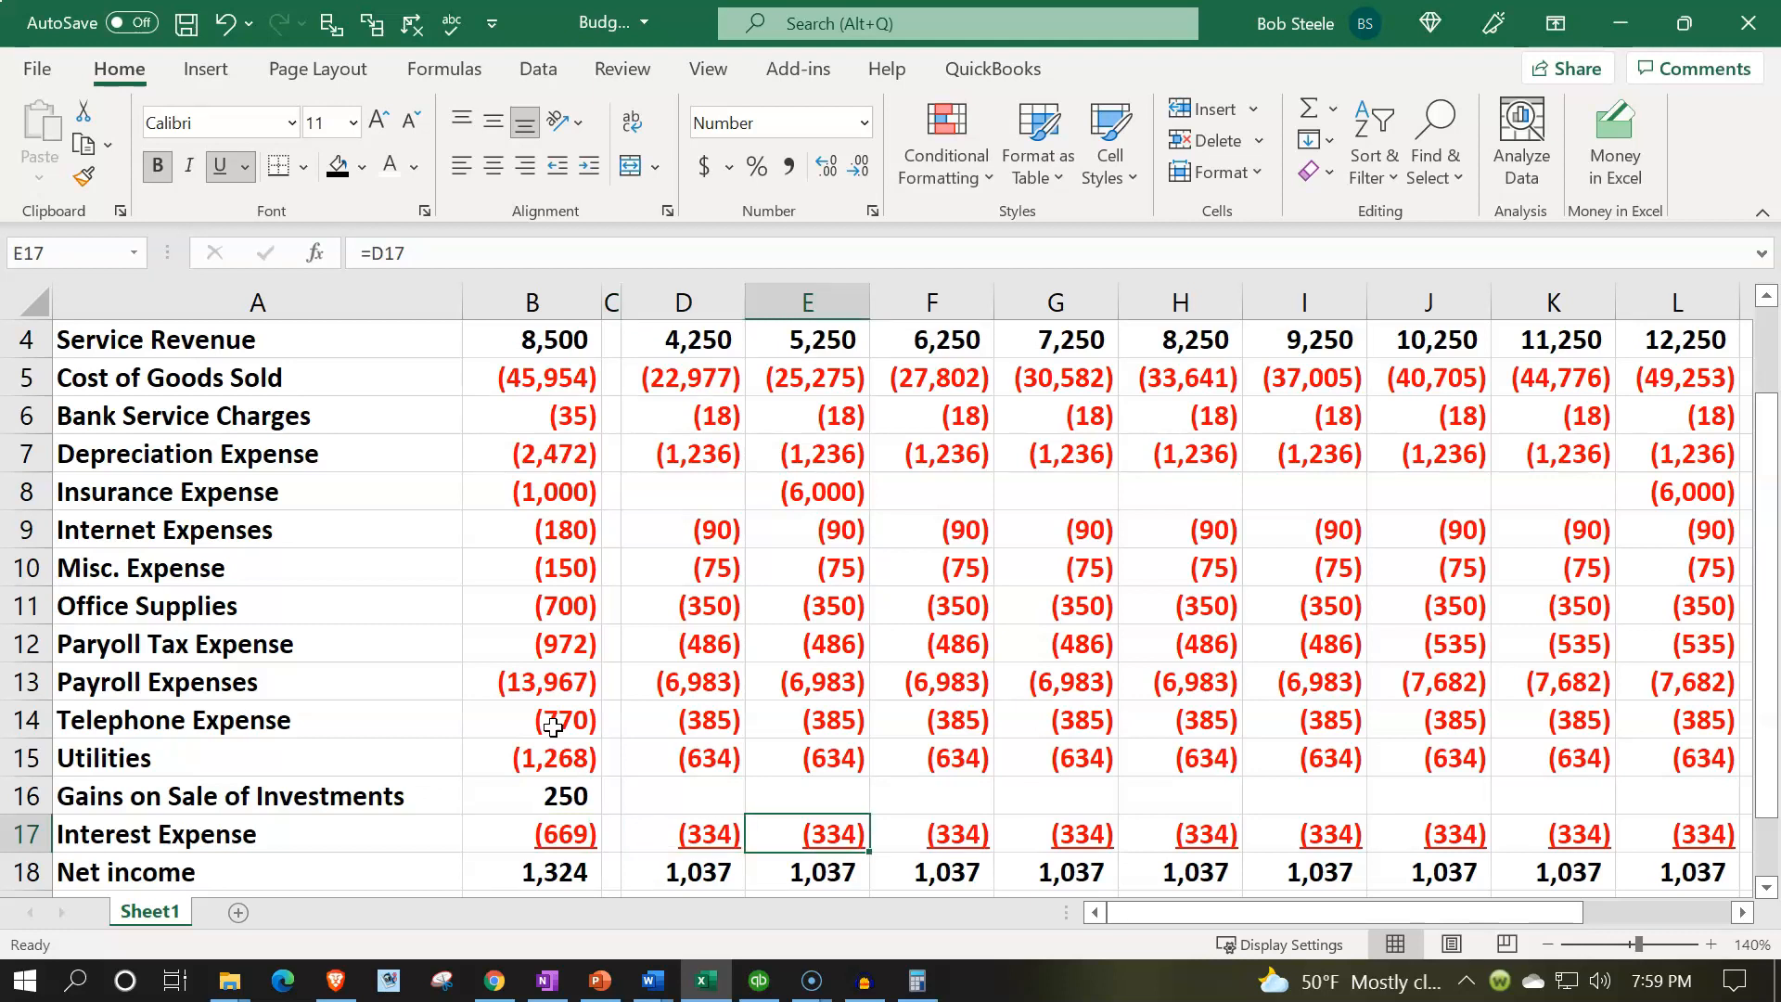
pyautogui.write('=')
pyautogui.press('Left')
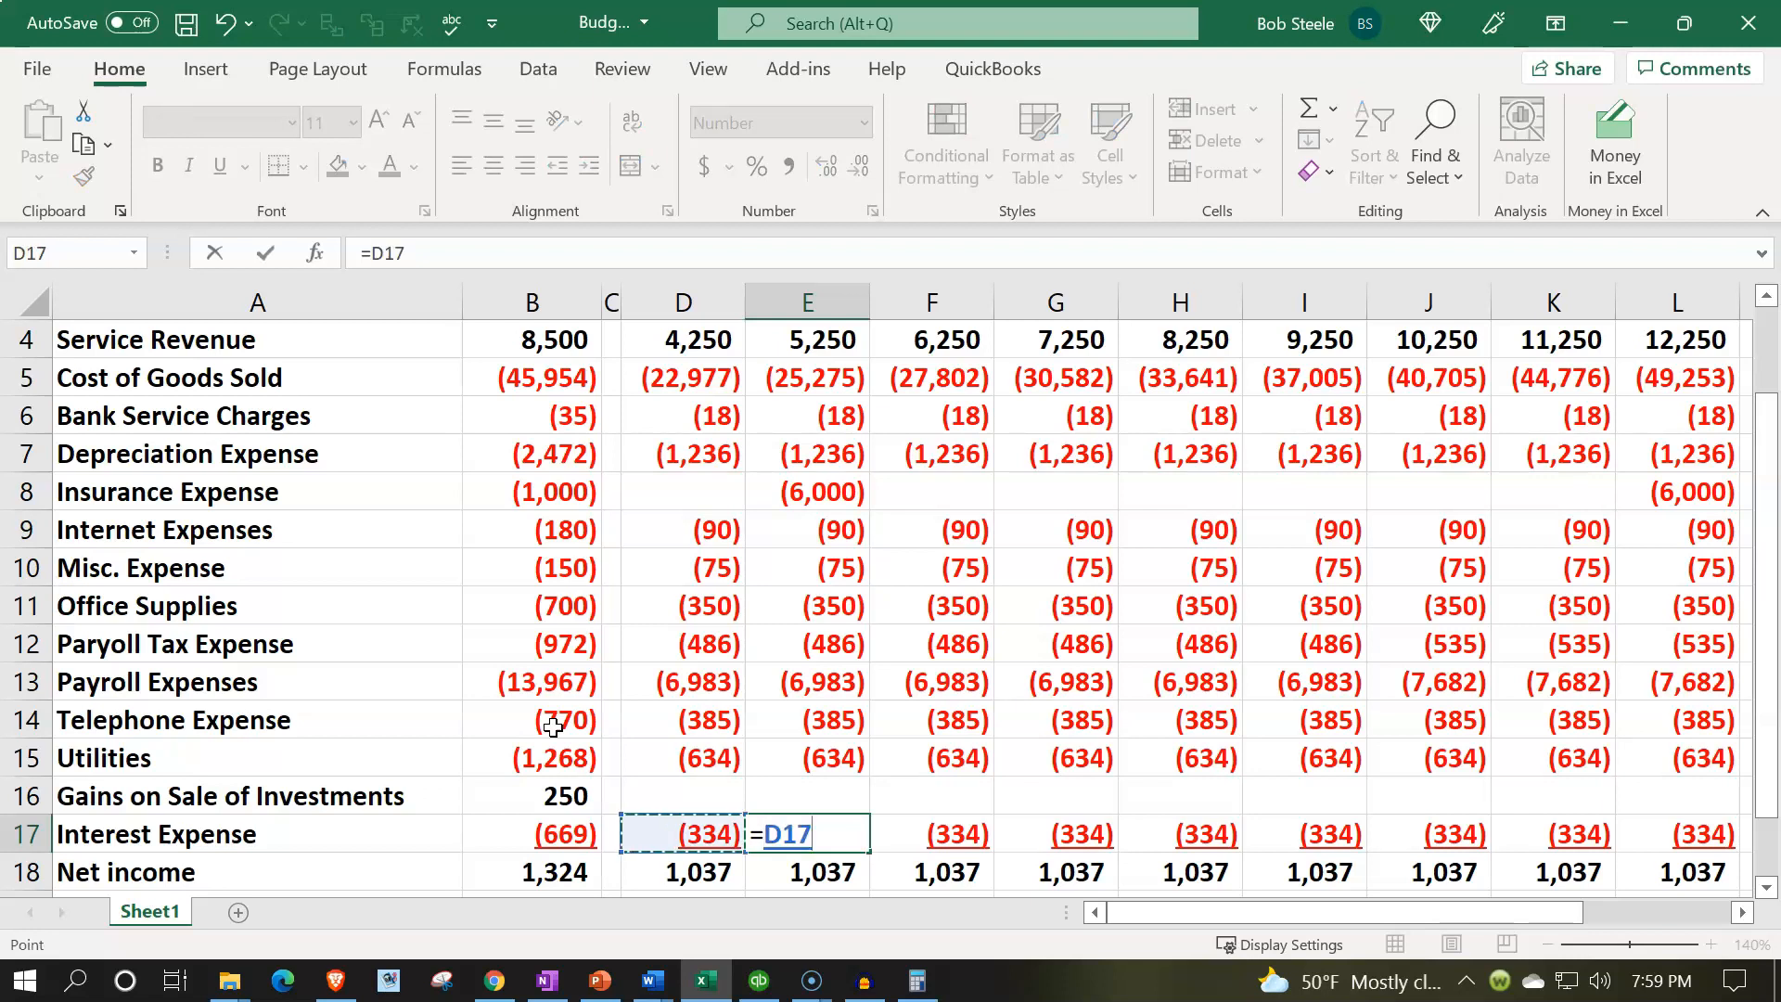
pyautogui.write('*.95')
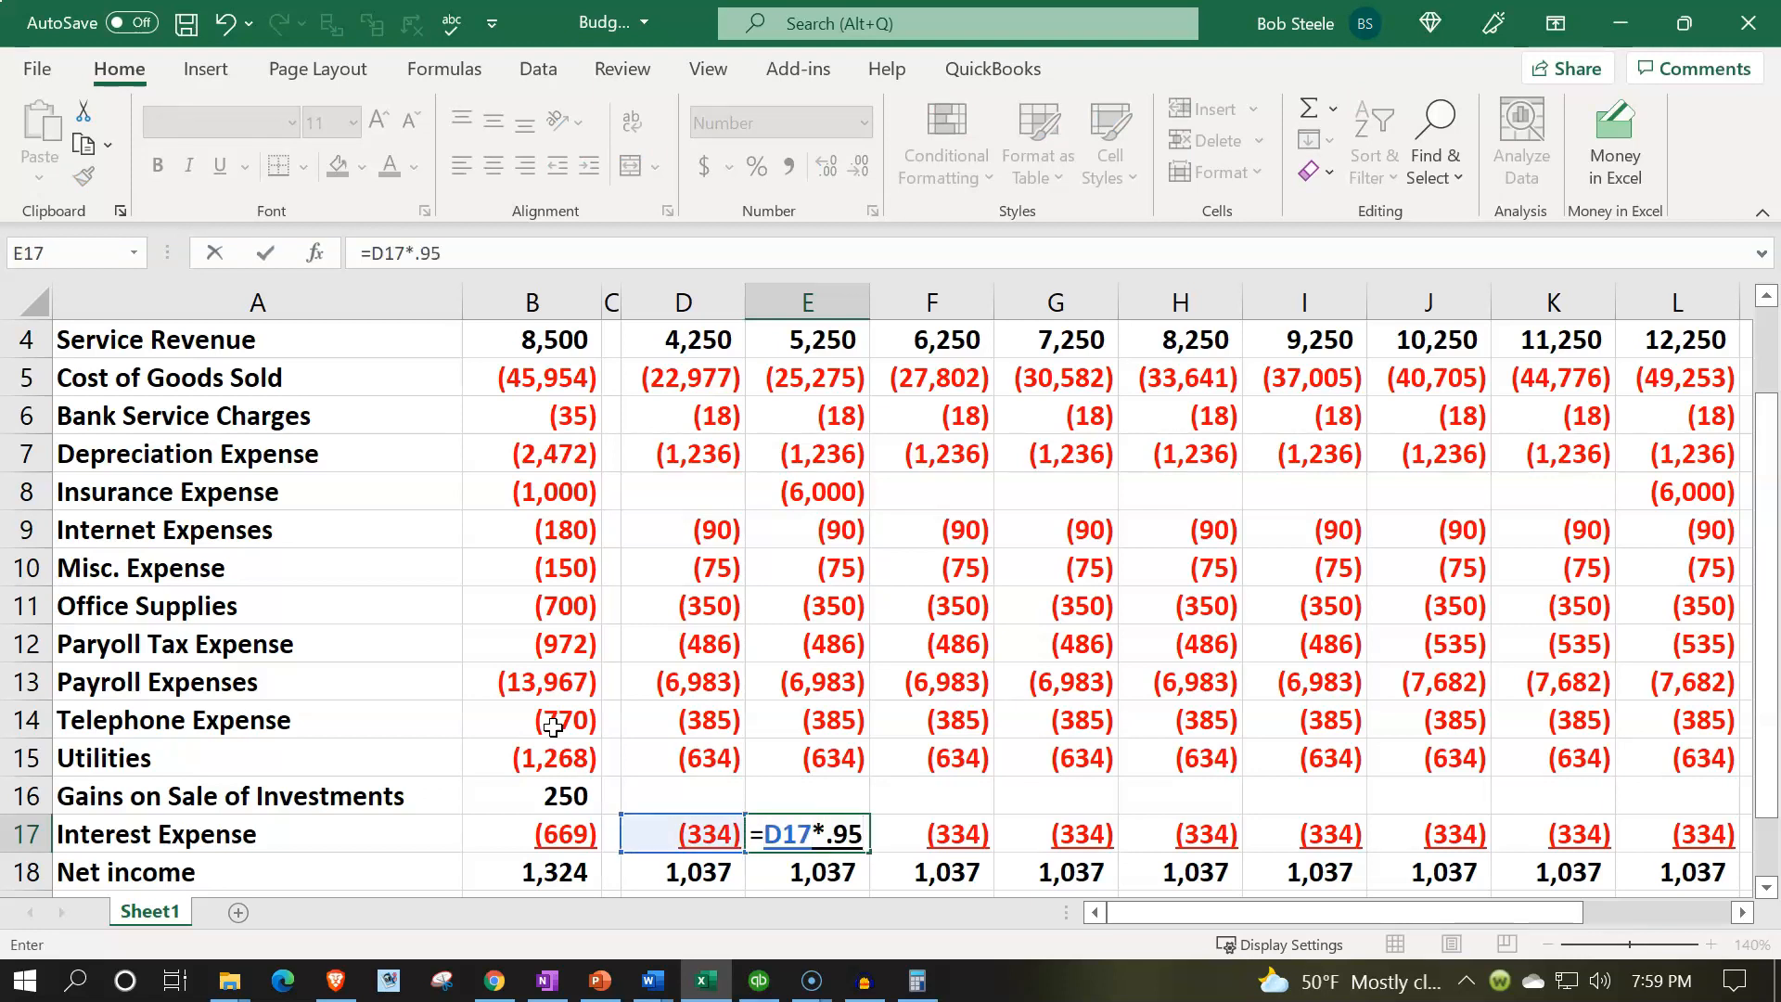
pyautogui.press('Return')
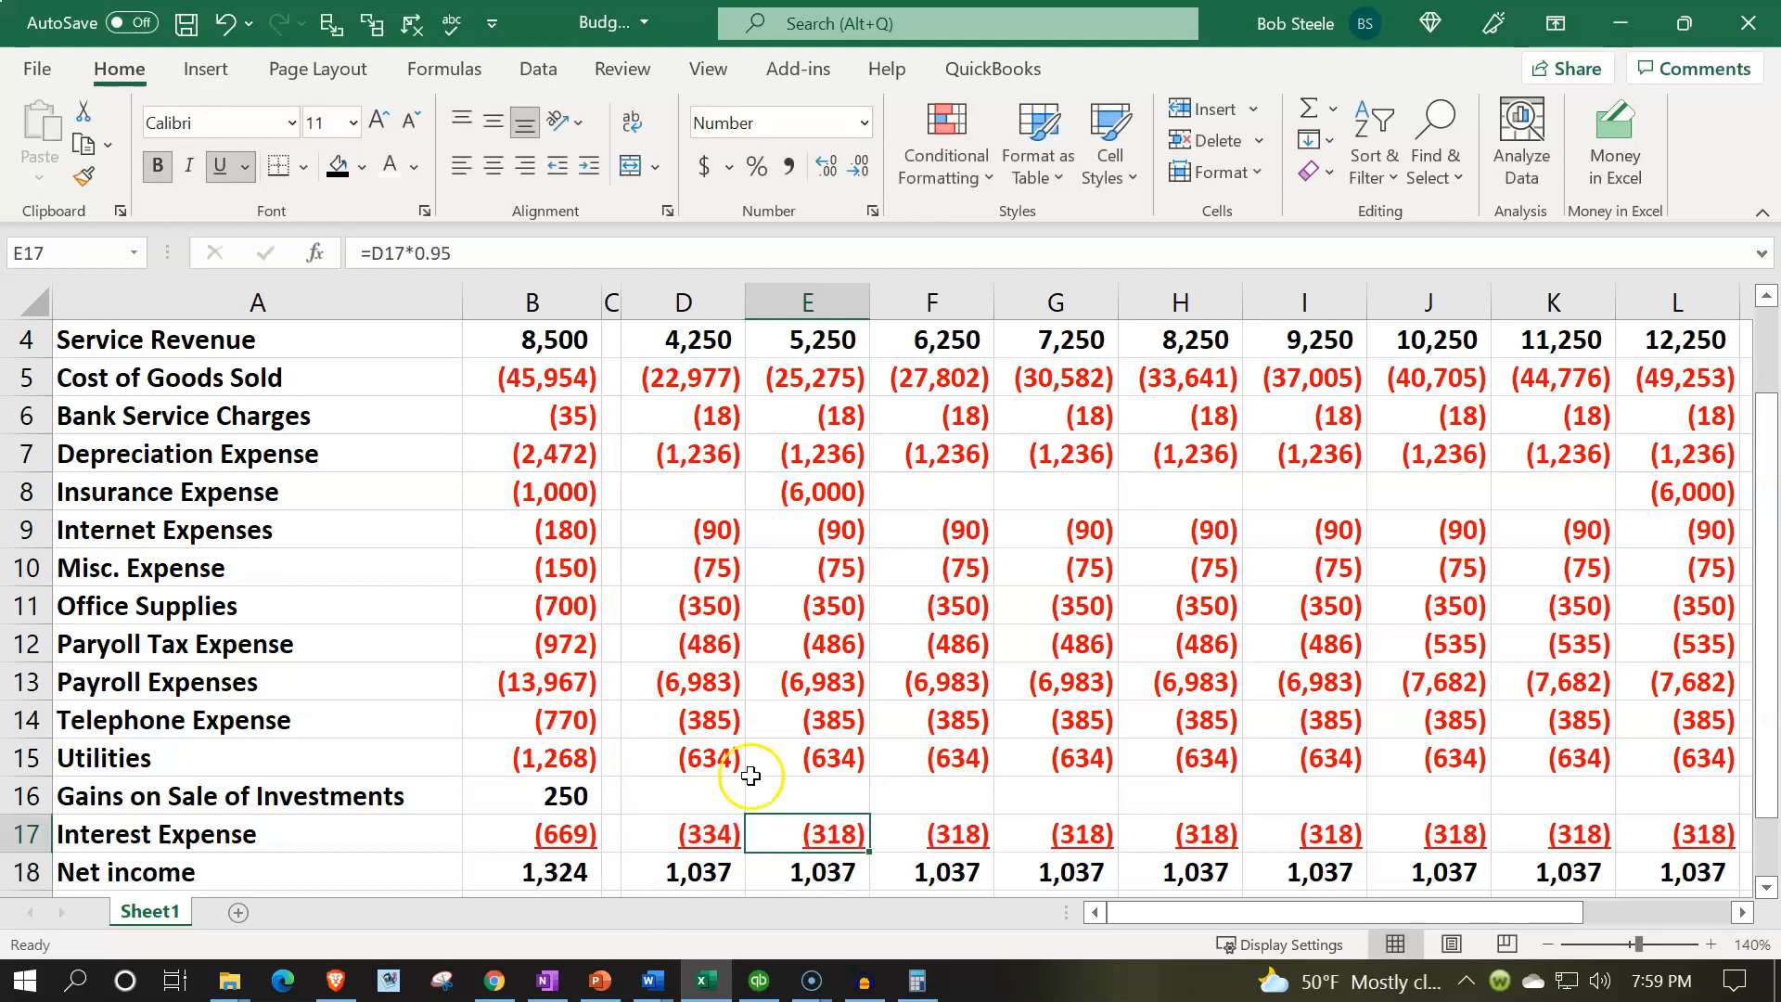
# Copy February's Interest Expense formula across row 17 through December in O17, and return to the row's label
pyautogui.moveTo(873, 850); pyautogui.dragTo(1523, 872)
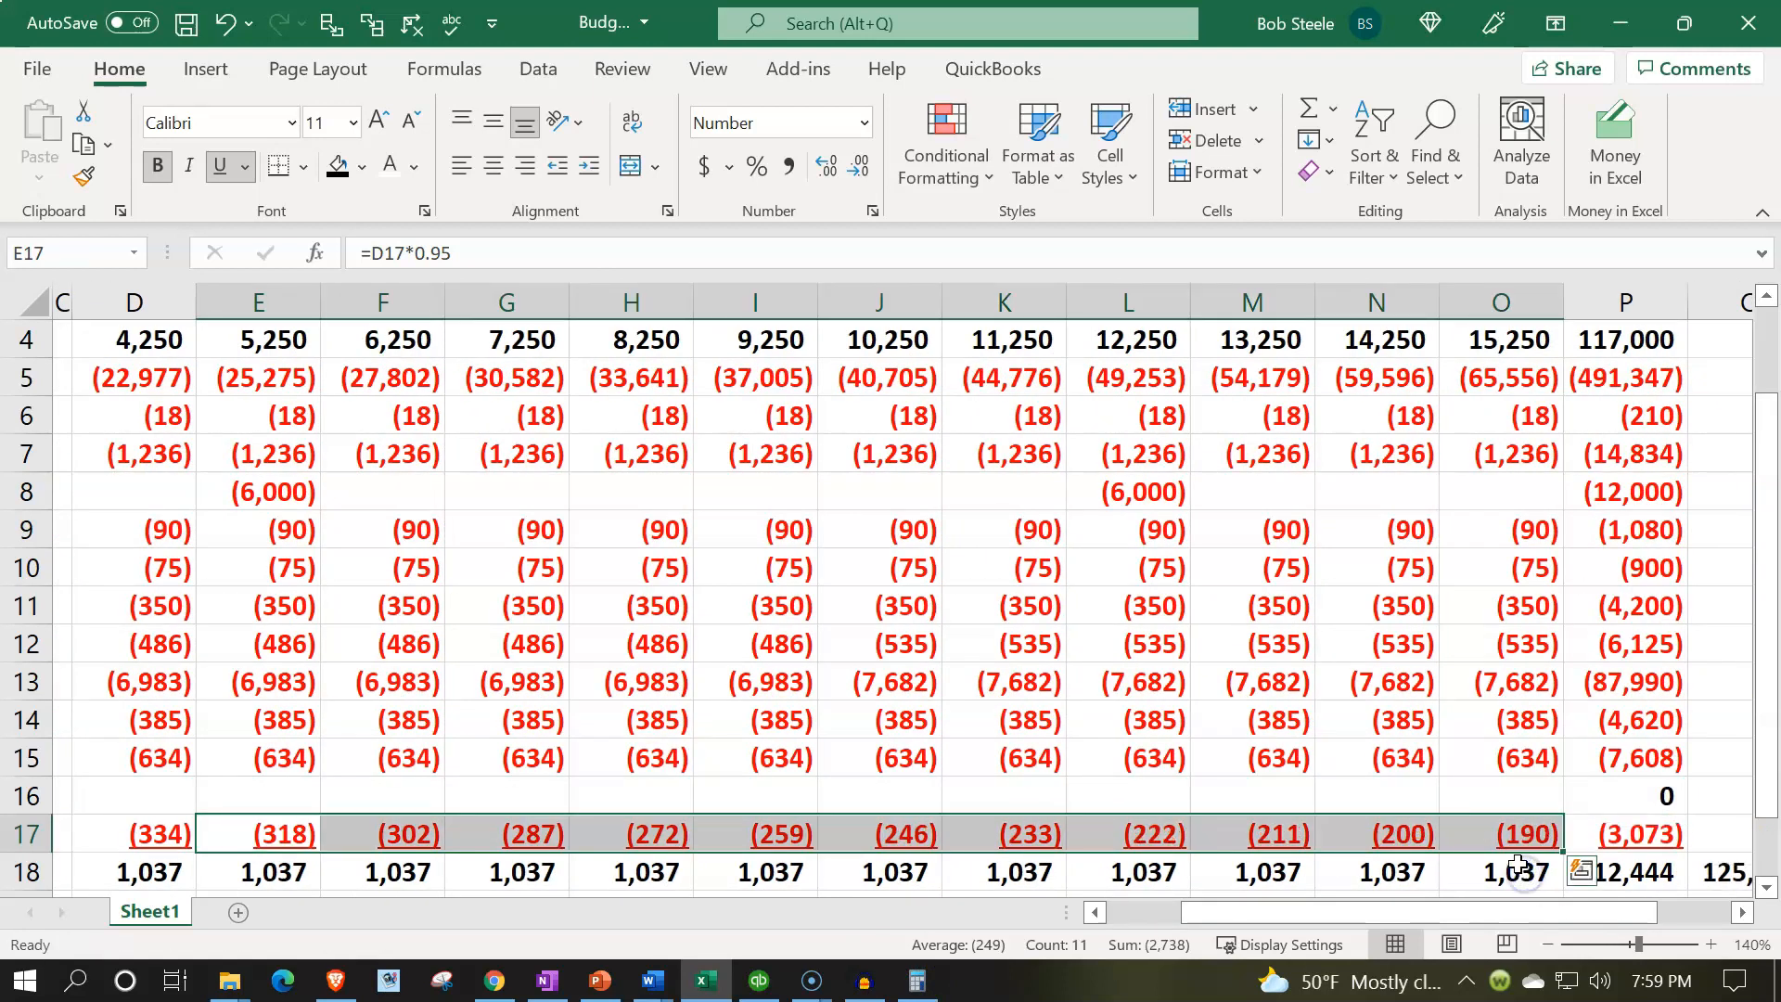
pyautogui.click(1411, 819)
pyautogui.press('Left')
pyautogui.press('Left')
pyautogui.press('Left')
pyautogui.press('Left')
pyautogui.press('Left')
pyautogui.press('Left')
pyautogui.press('Left')
pyautogui.press('Left')
pyautogui.press('Left')
pyautogui.press('Left')
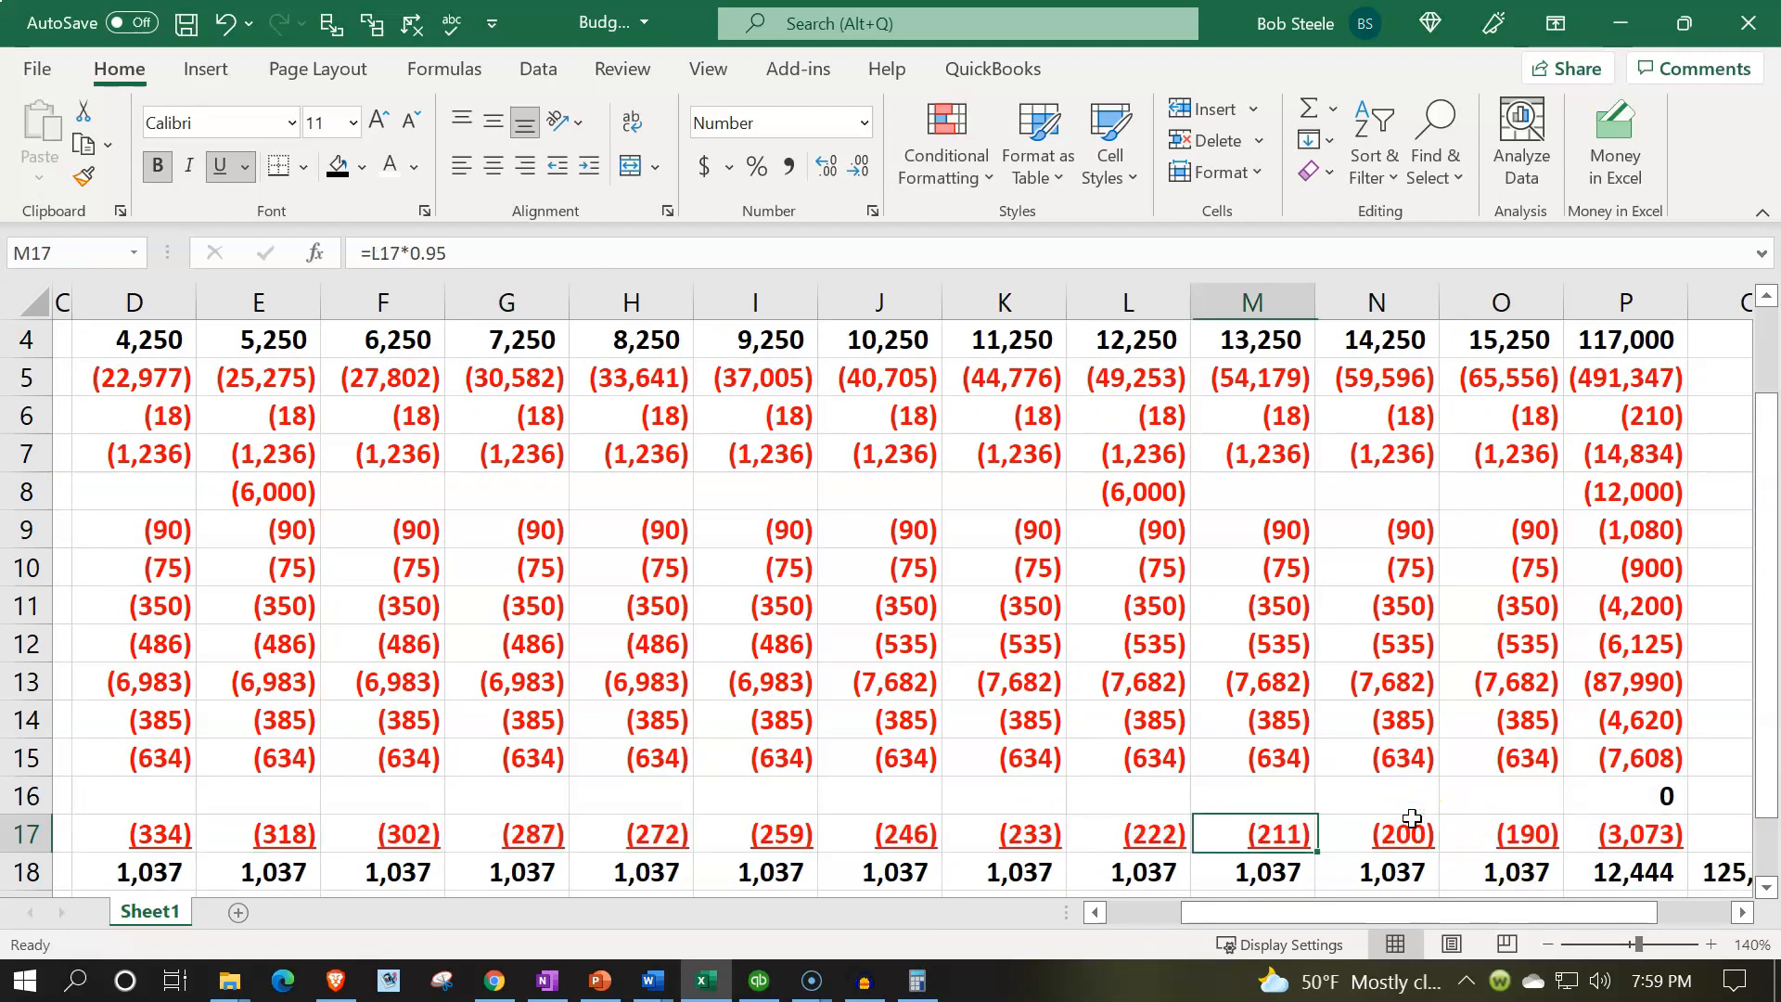
pyautogui.press('Left')
pyautogui.press('Left')
pyautogui.press('Left')
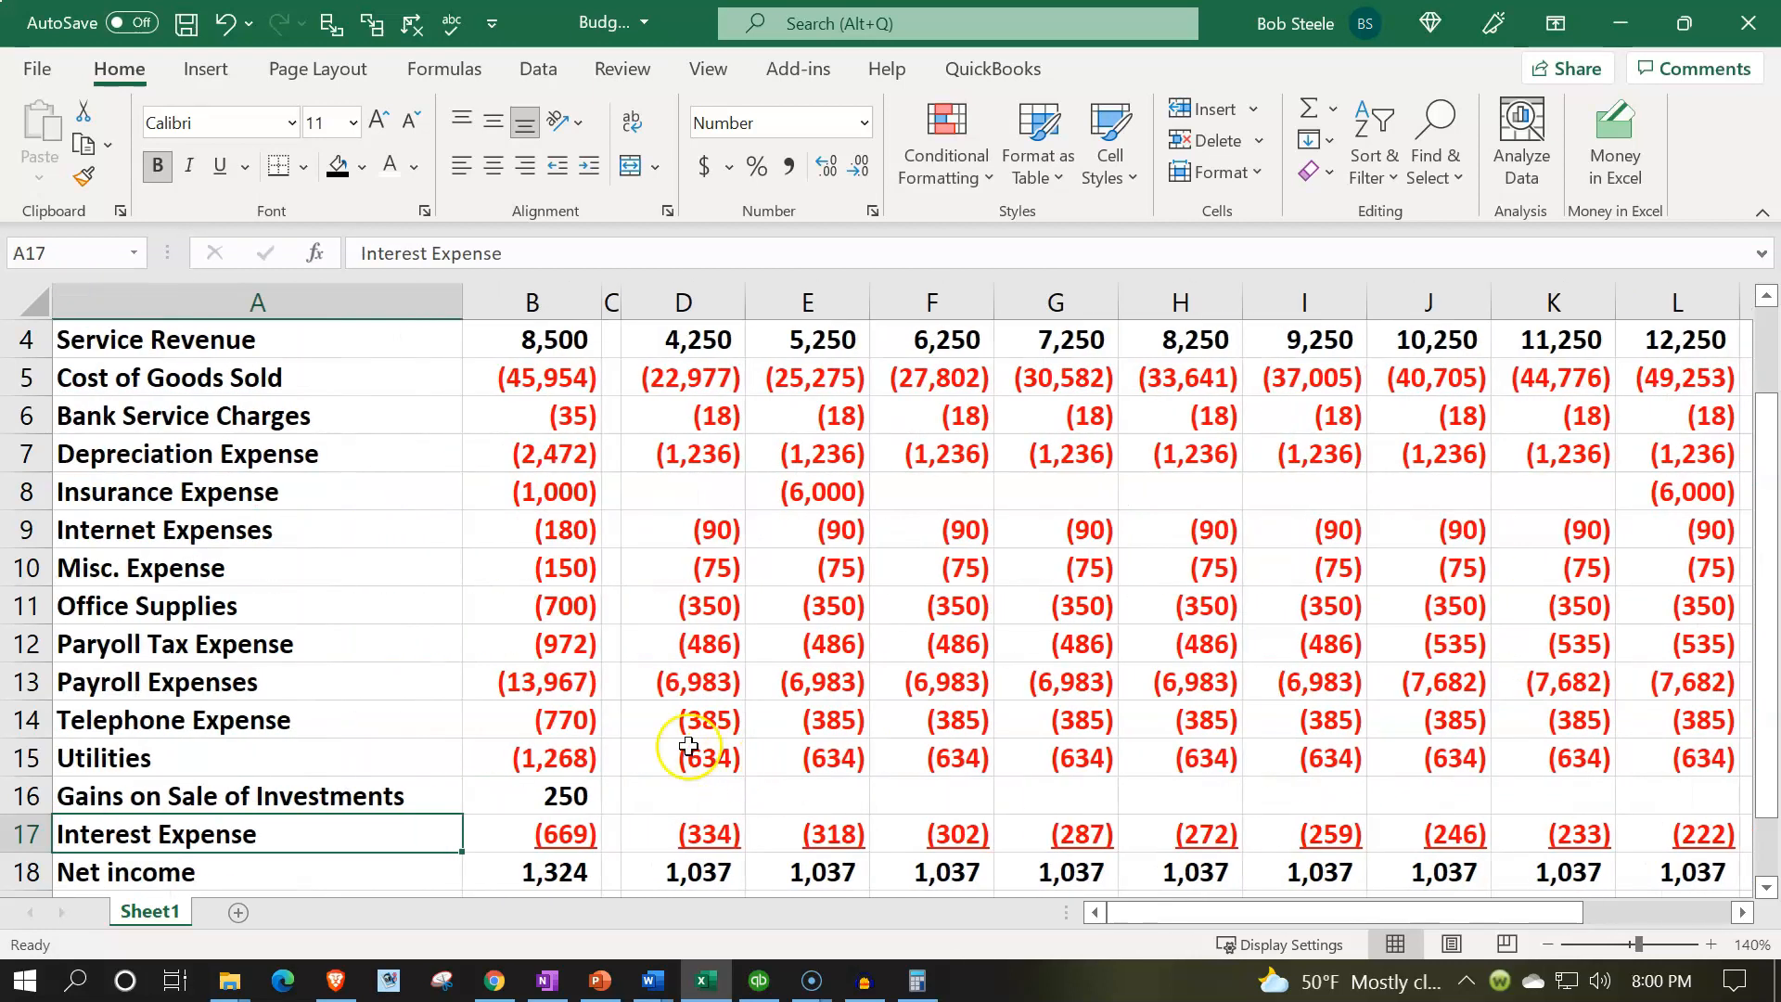
# Apply All Borders to the monthly budget and totals in D2:P18, and save the workbook
pyautogui.scroll(1, 503, 697)
pyautogui.scroll(1, 502, 698)
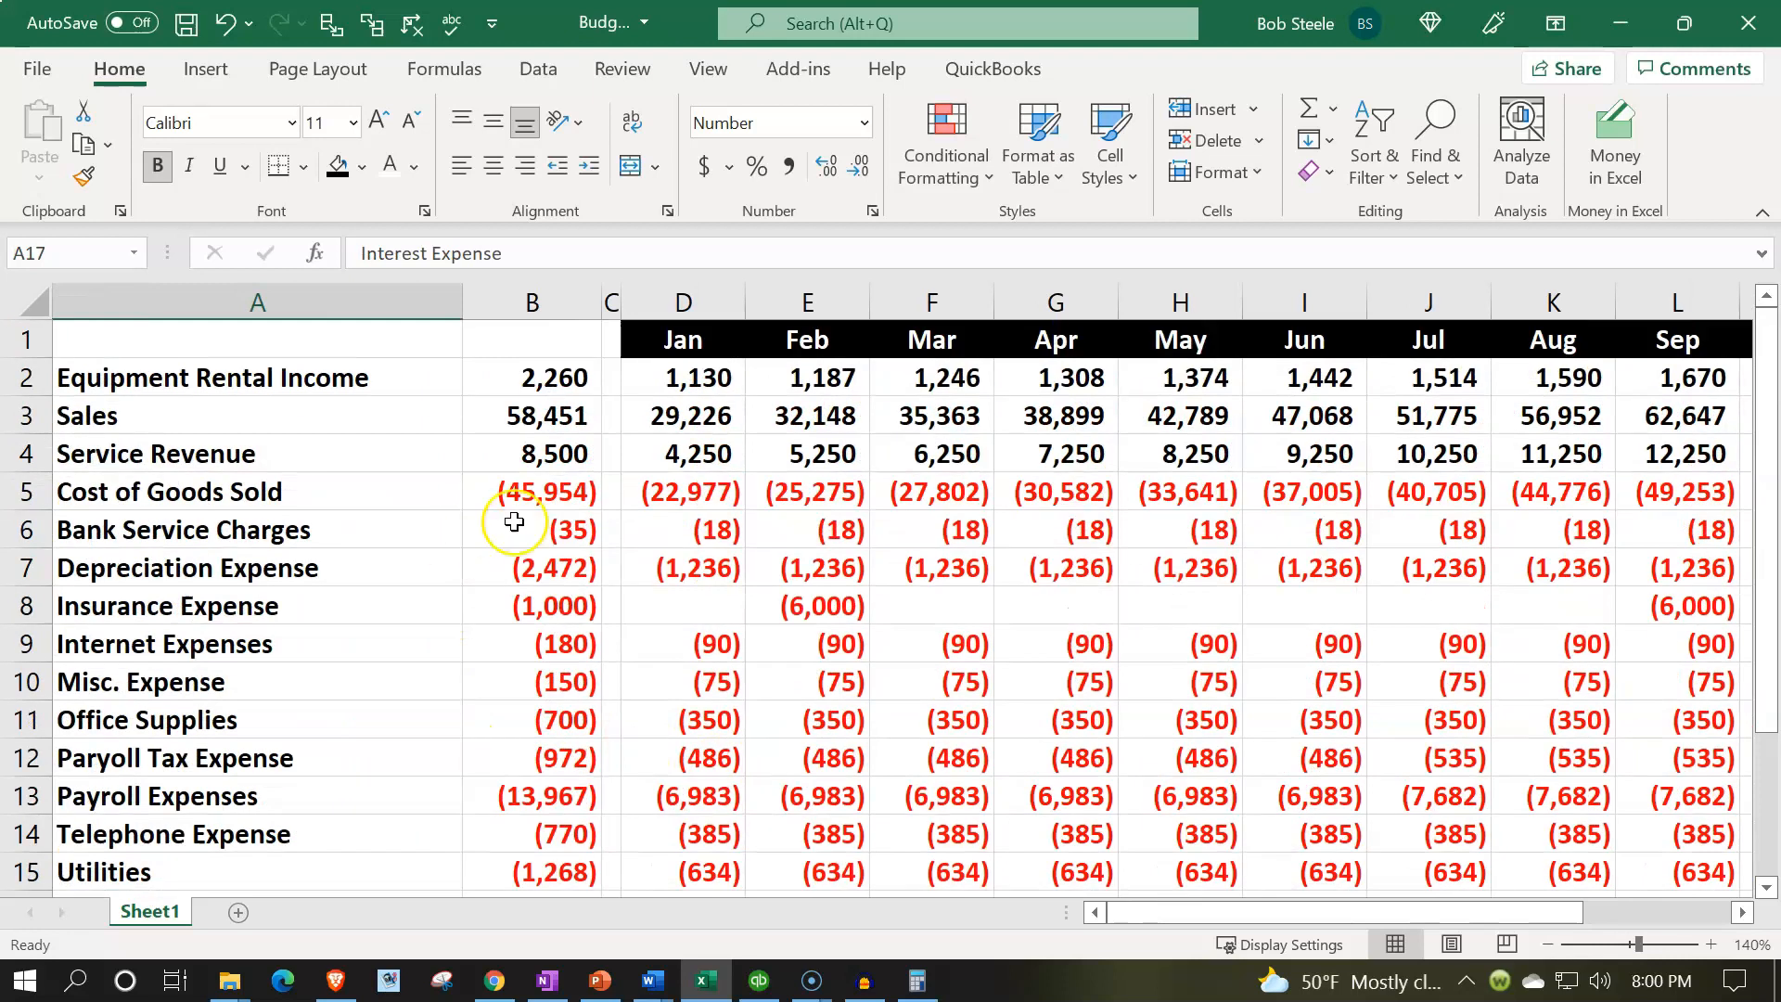
pyautogui.moveTo(696, 377); pyautogui.dragTo(1327, 834)
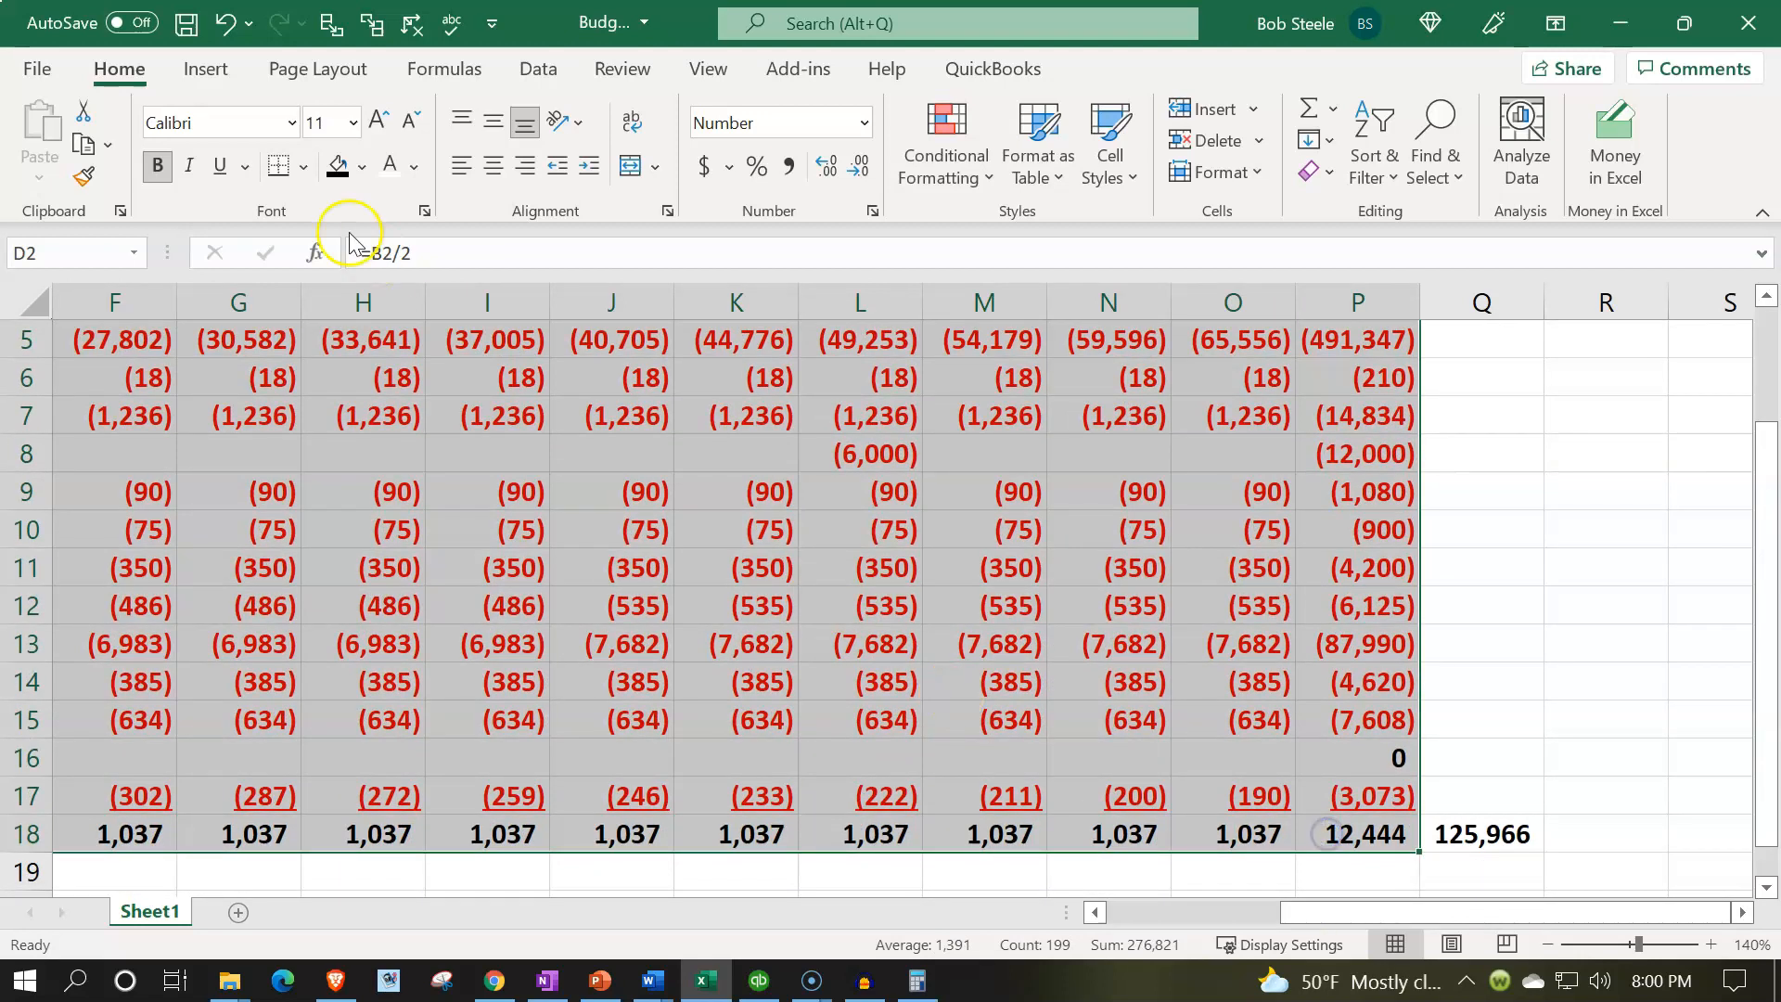
pyautogui.click(306, 167)
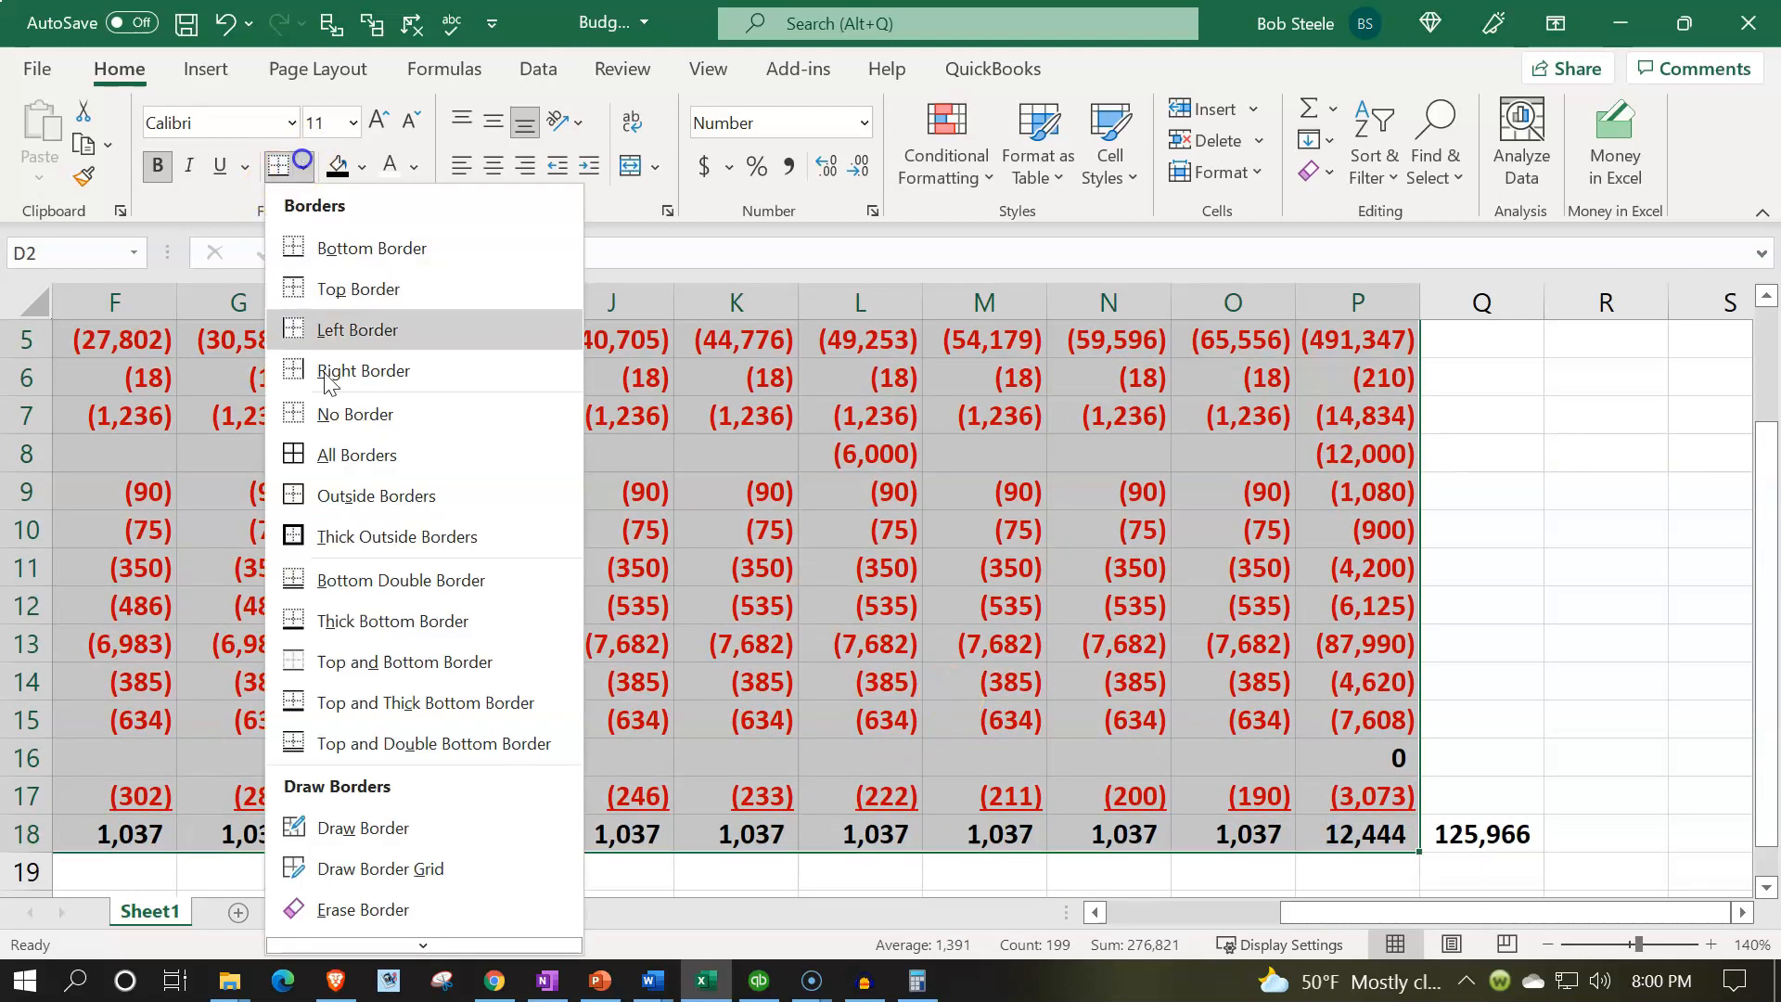
pyautogui.click(327, 450)
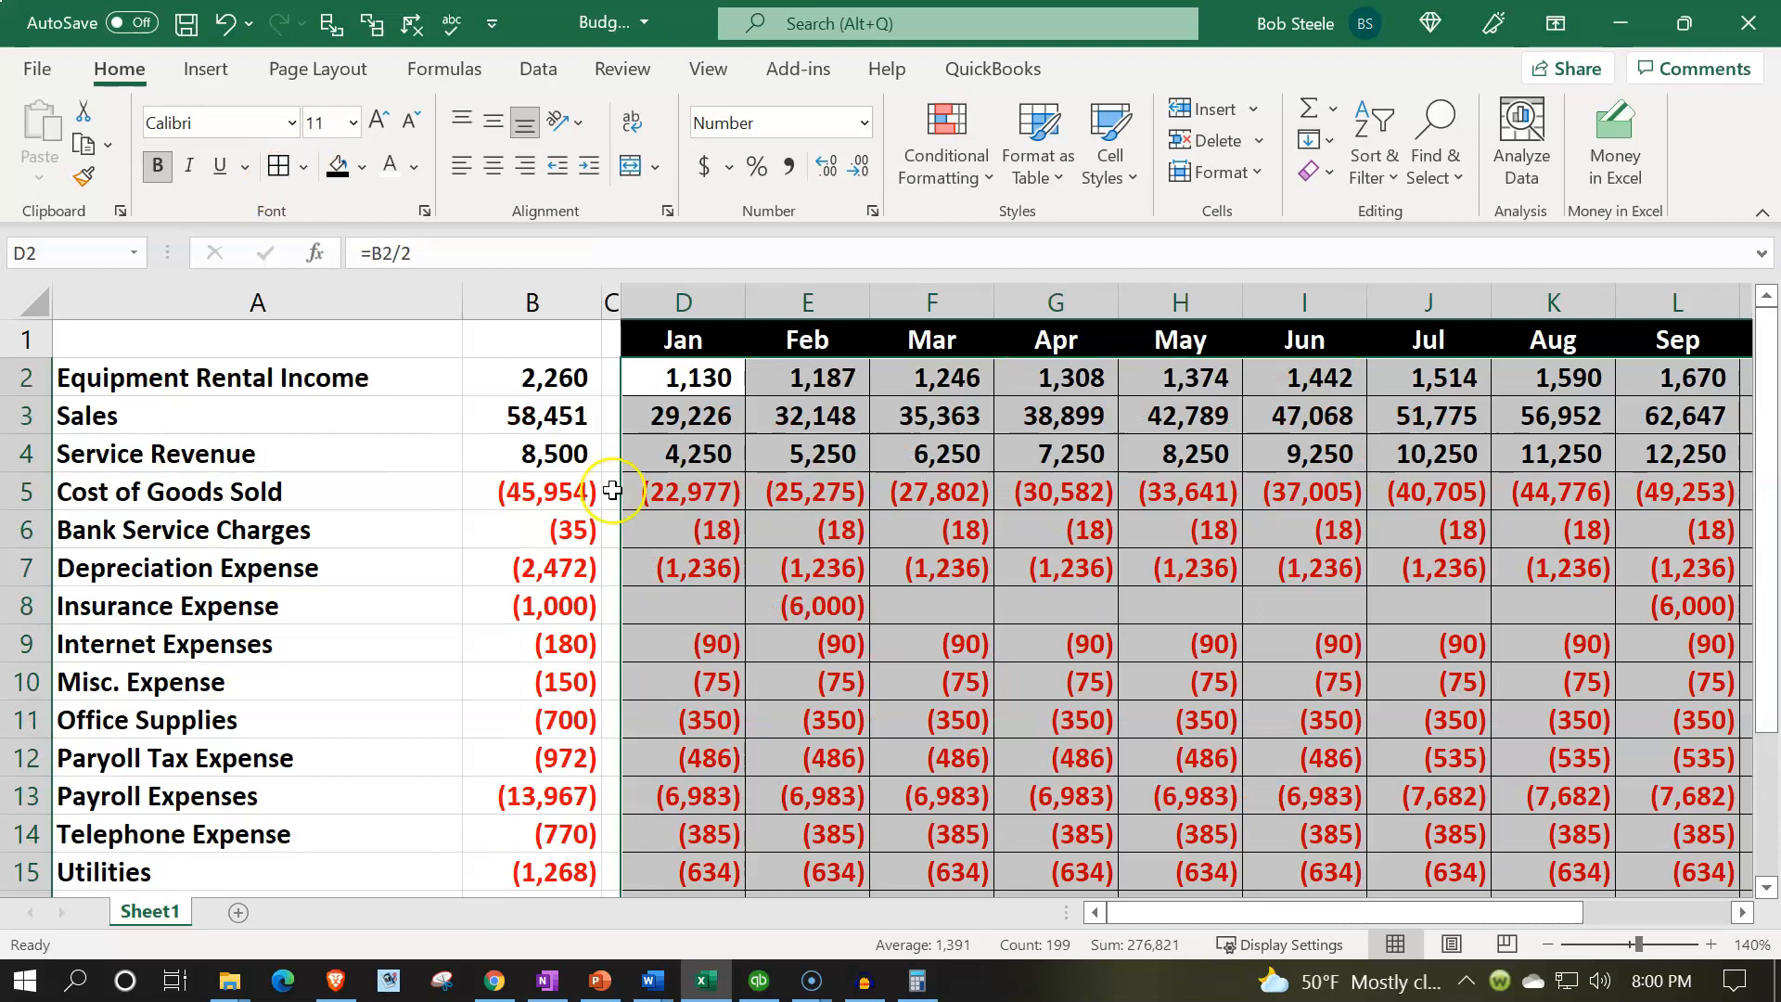
pyautogui.click(816, 526)
pyautogui.scroll(-3, 818, 521)
pyautogui.scroll(3, 818, 521)
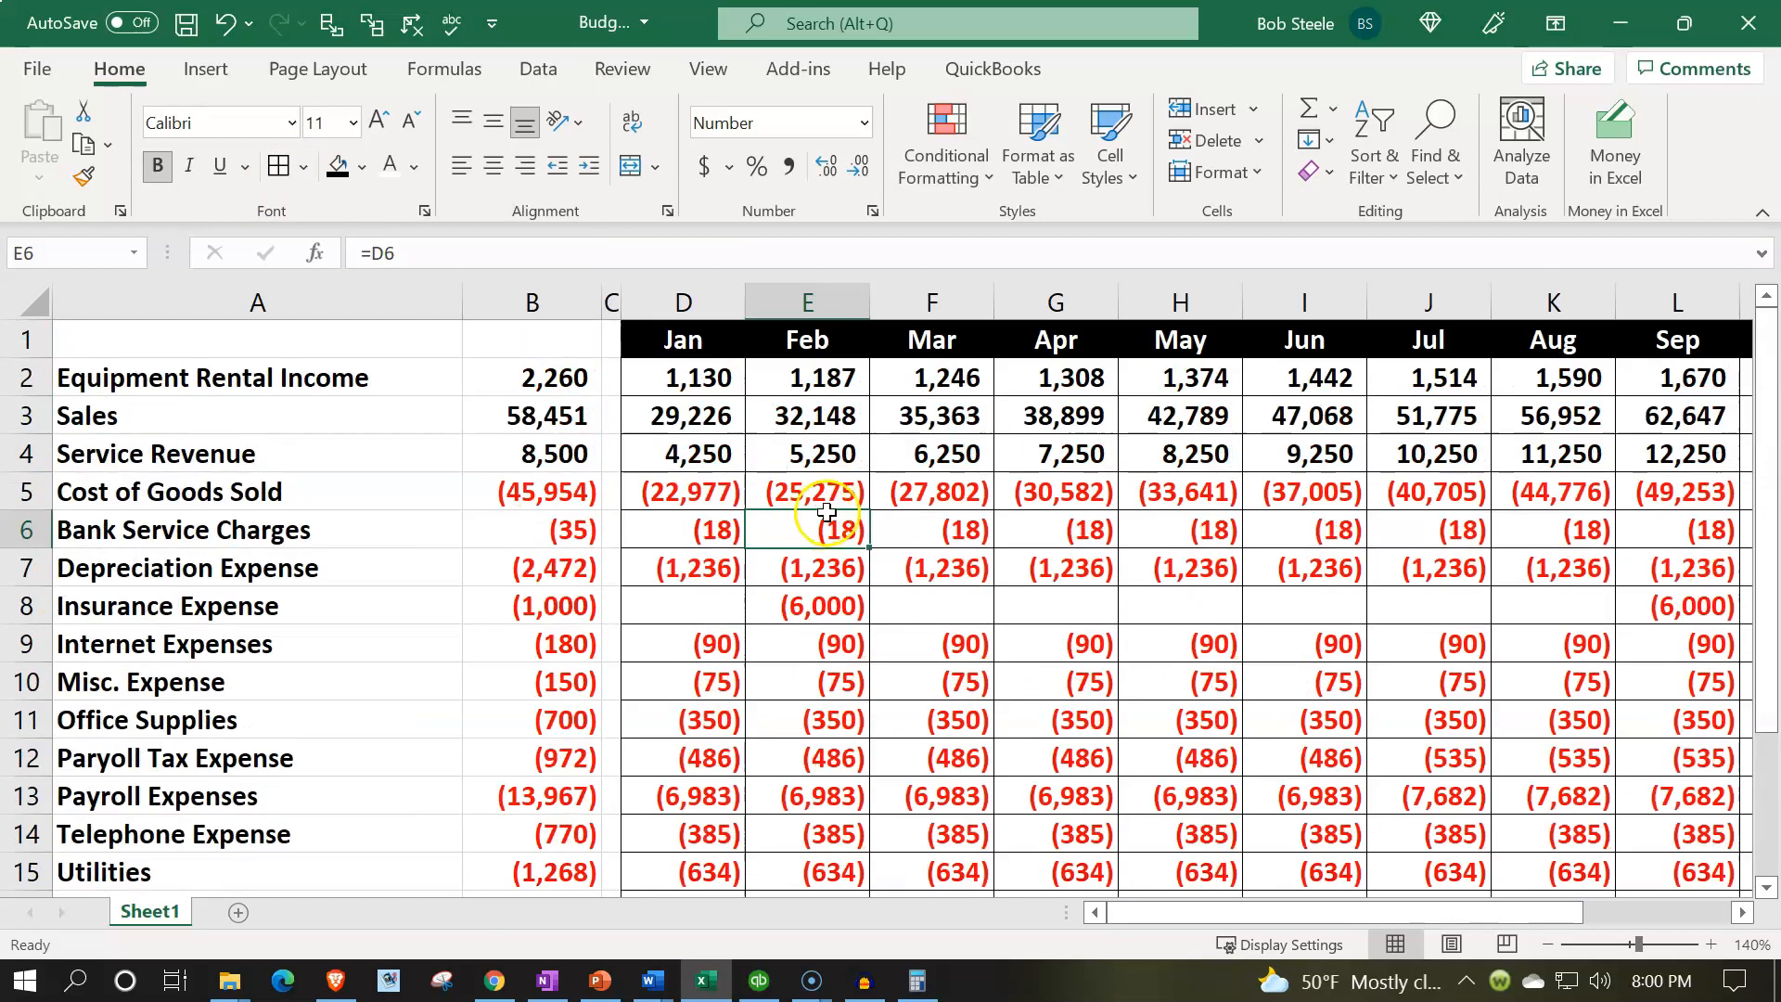
pyautogui.click(185, 30)
# Examine the Net income formulas in row 18 from January through the annual total, and return to January
pyautogui.scroll(-2, 901, 452)
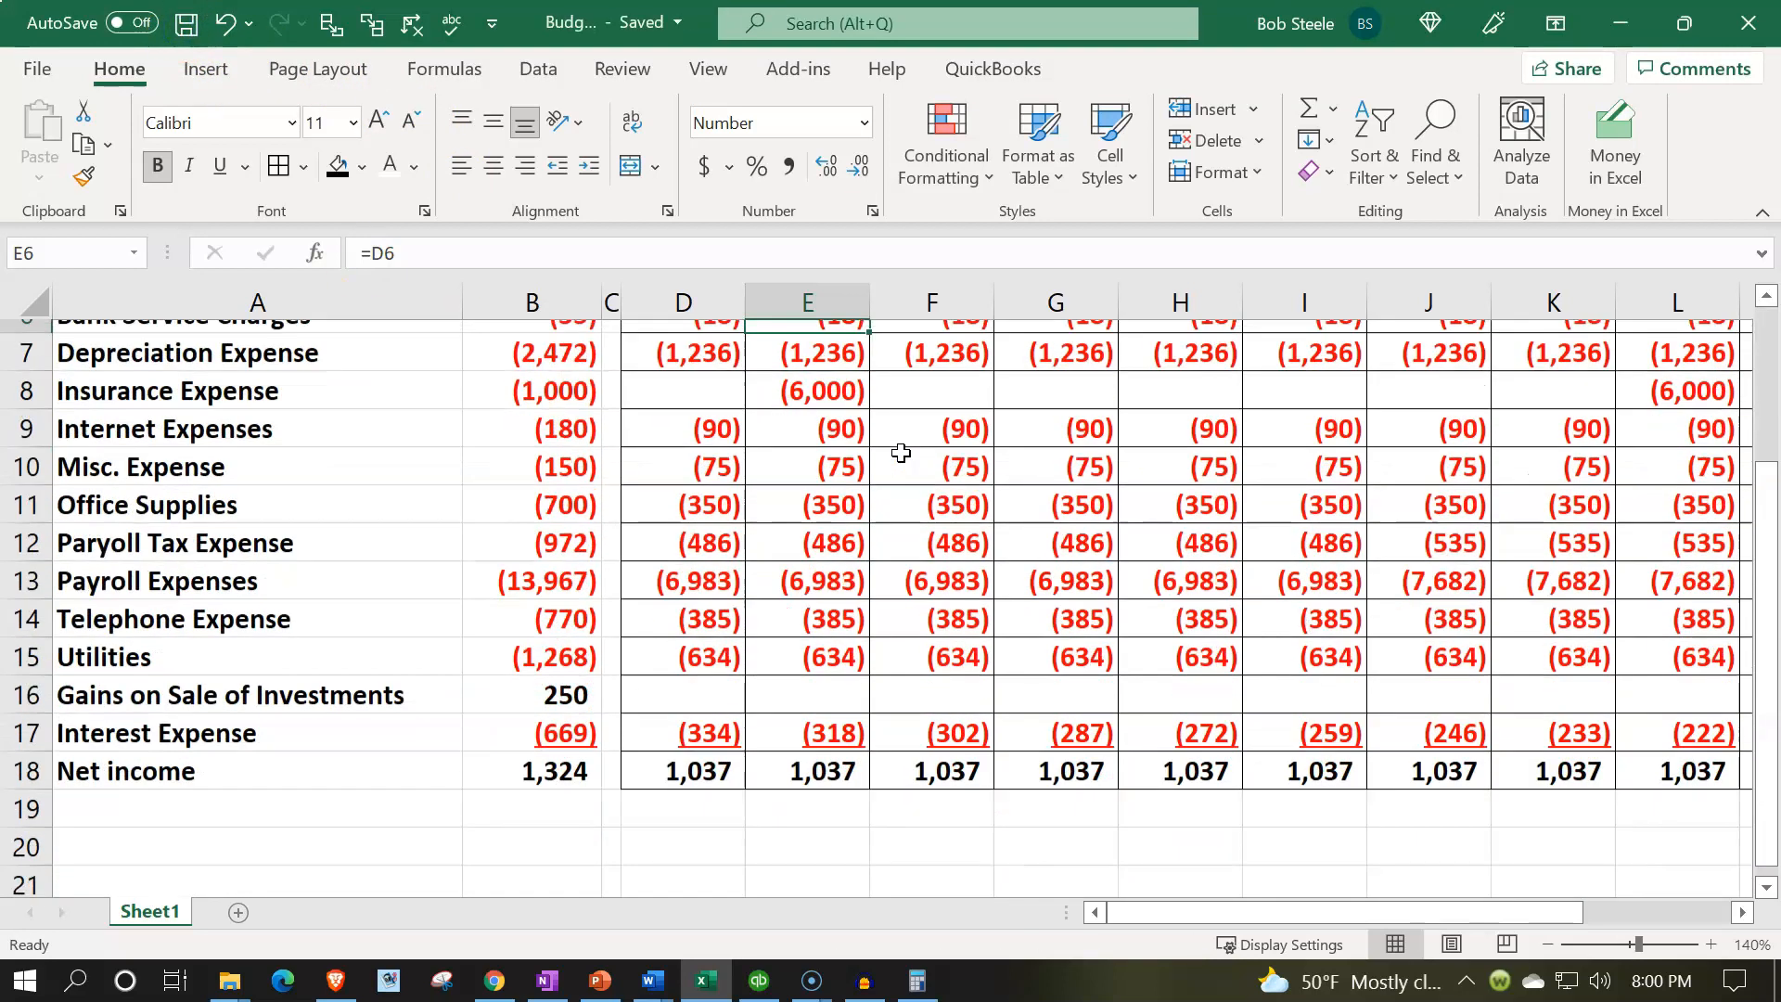
pyautogui.click(720, 768)
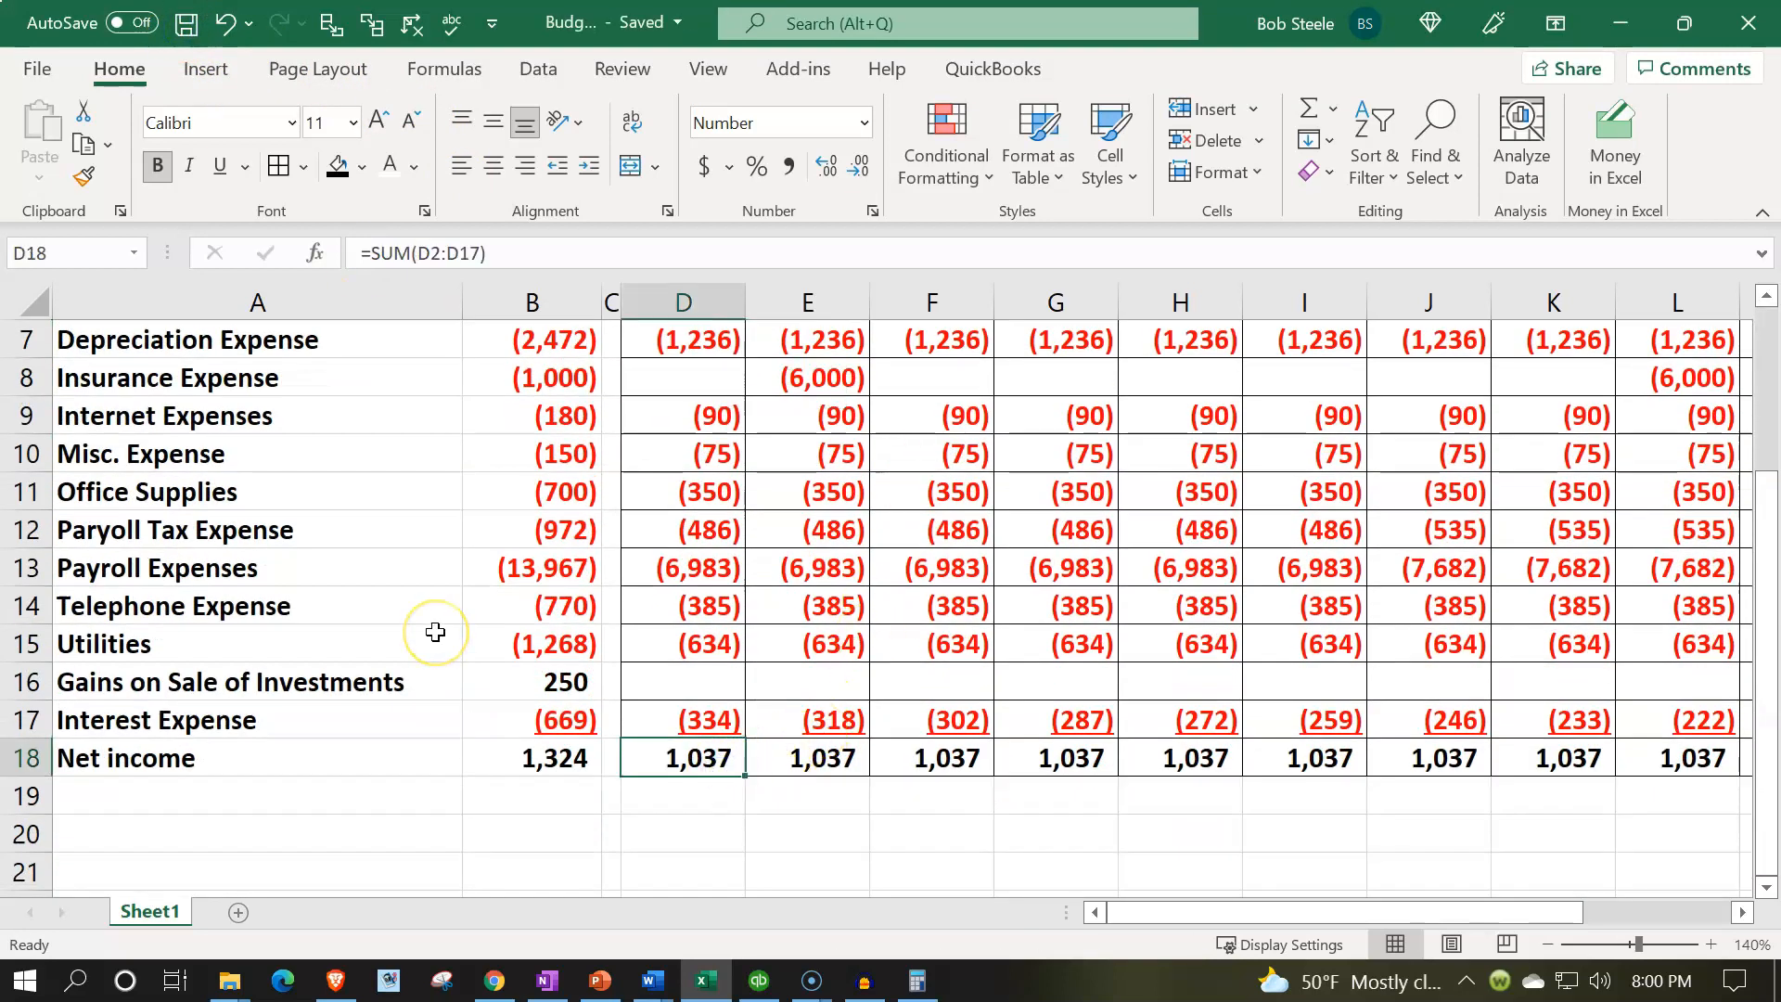
pyautogui.press('Right')
pyautogui.press('Right')
pyautogui.press('Right')
pyautogui.press('Right')
pyautogui.press('Right')
pyautogui.press('Right')
pyautogui.press('Right')
pyautogui.press('Right')
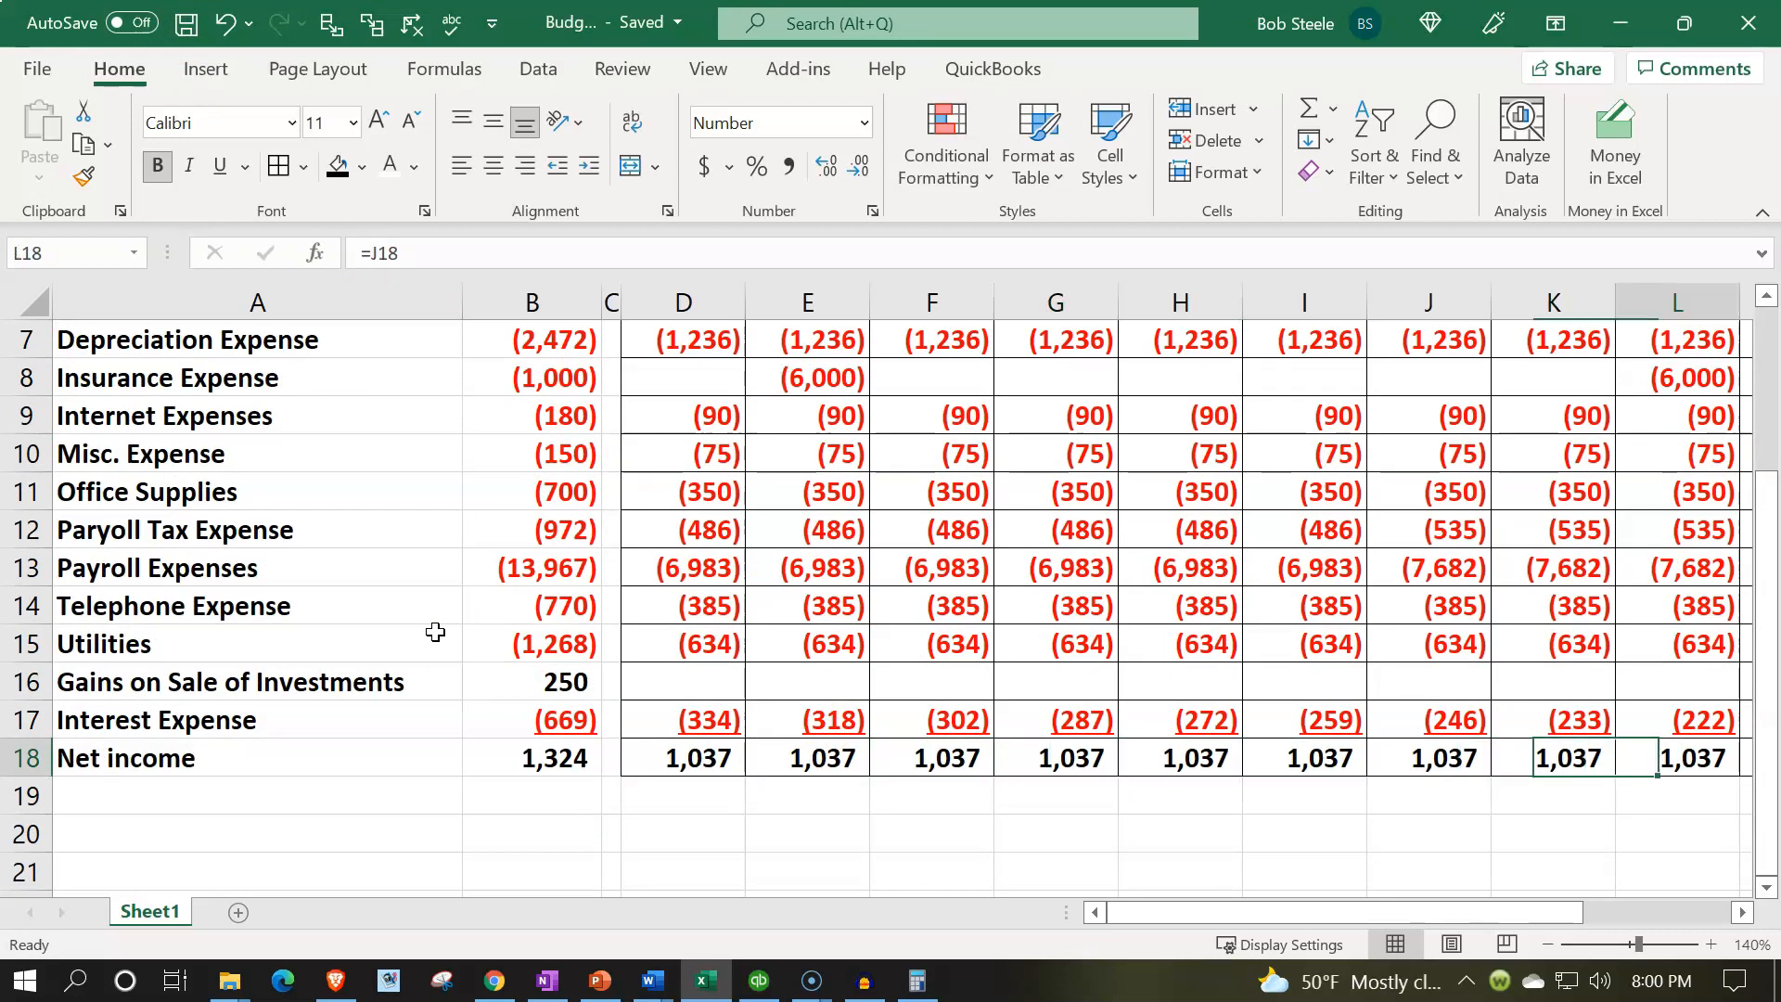
pyautogui.press('Right')
pyautogui.press('Right')
pyautogui.press('Right')
pyautogui.press('Right')
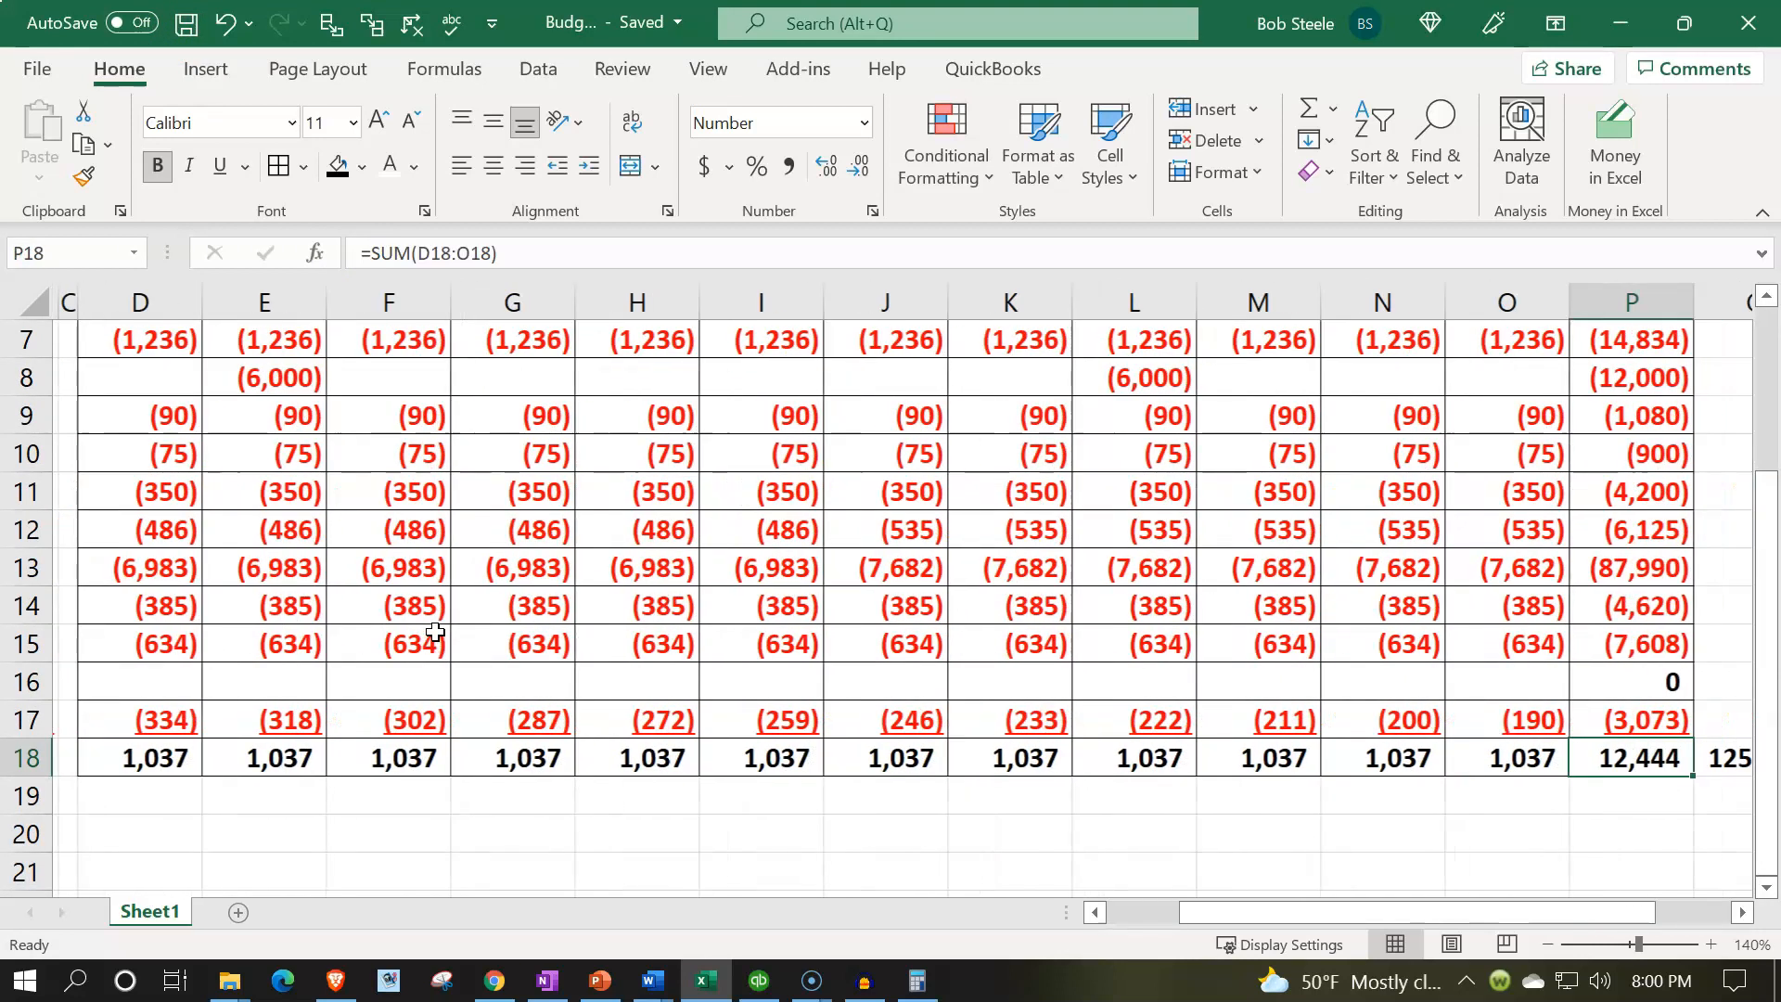
pyautogui.press('Right')
pyautogui.press('Left')
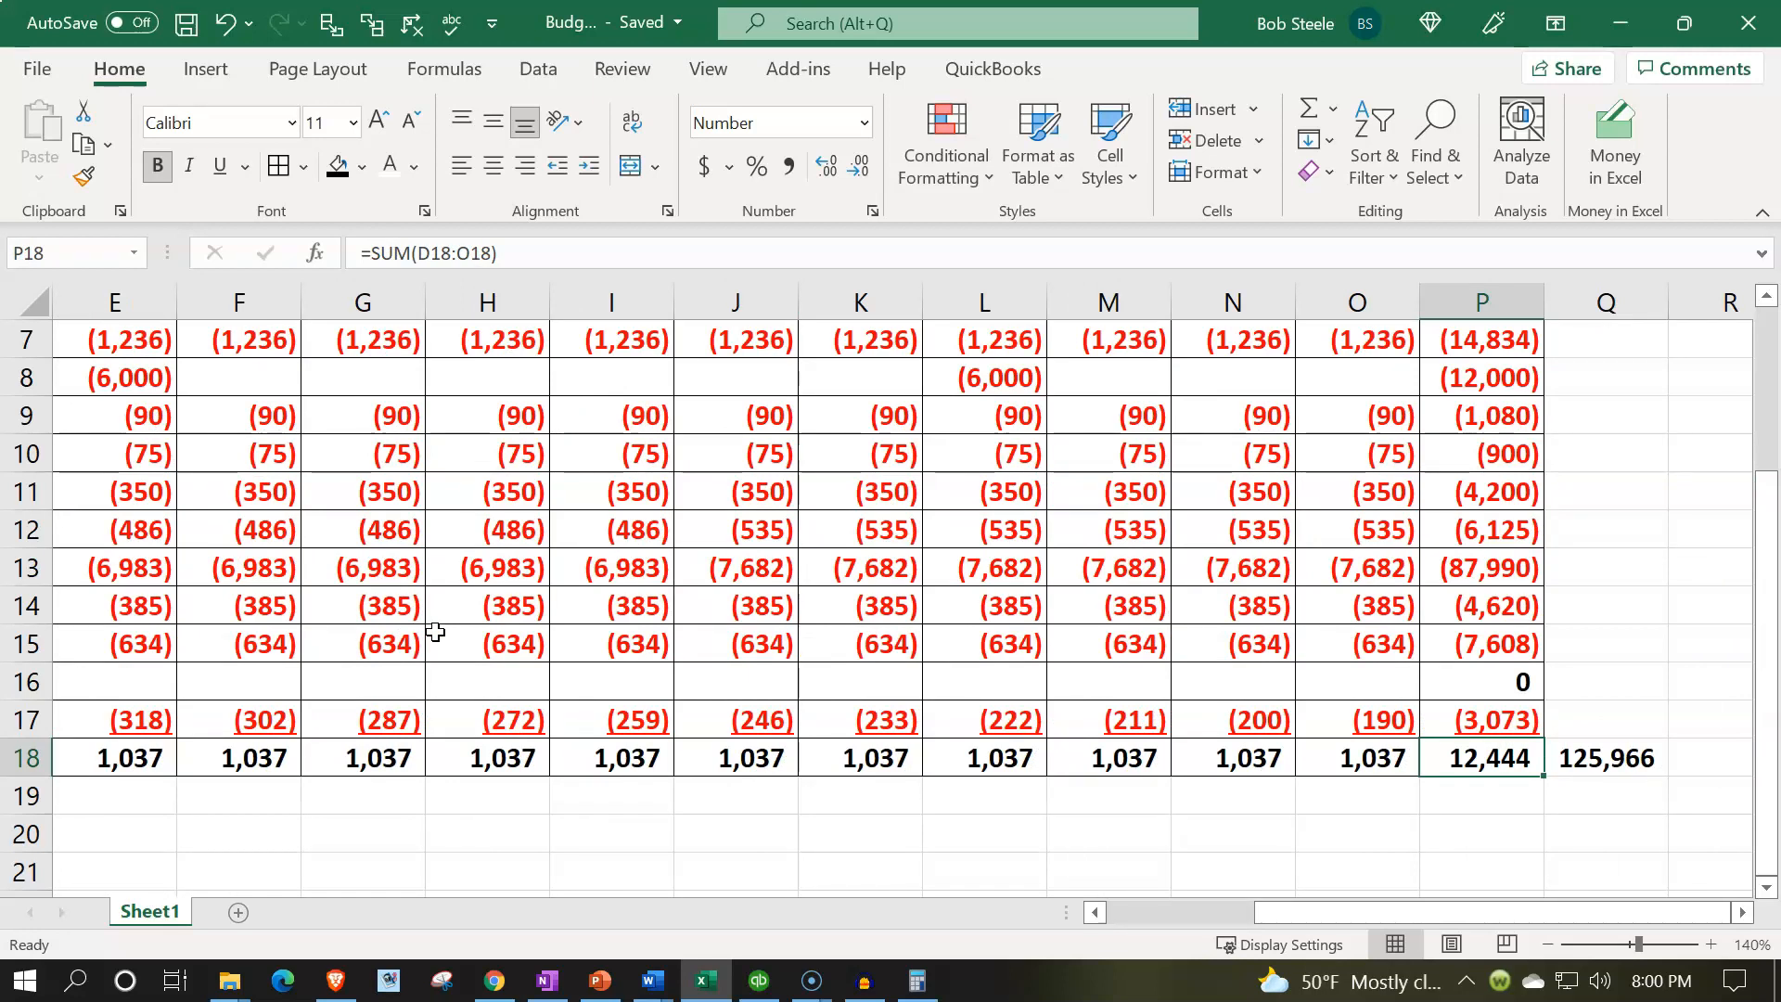
pyautogui.press('Left')
pyautogui.press('Left')
pyautogui.press('Left')
pyautogui.press('Left')
pyautogui.press('Left')
pyautogui.press('Left')
pyautogui.press('Left')
pyautogui.press('Left')
pyautogui.press('Left')
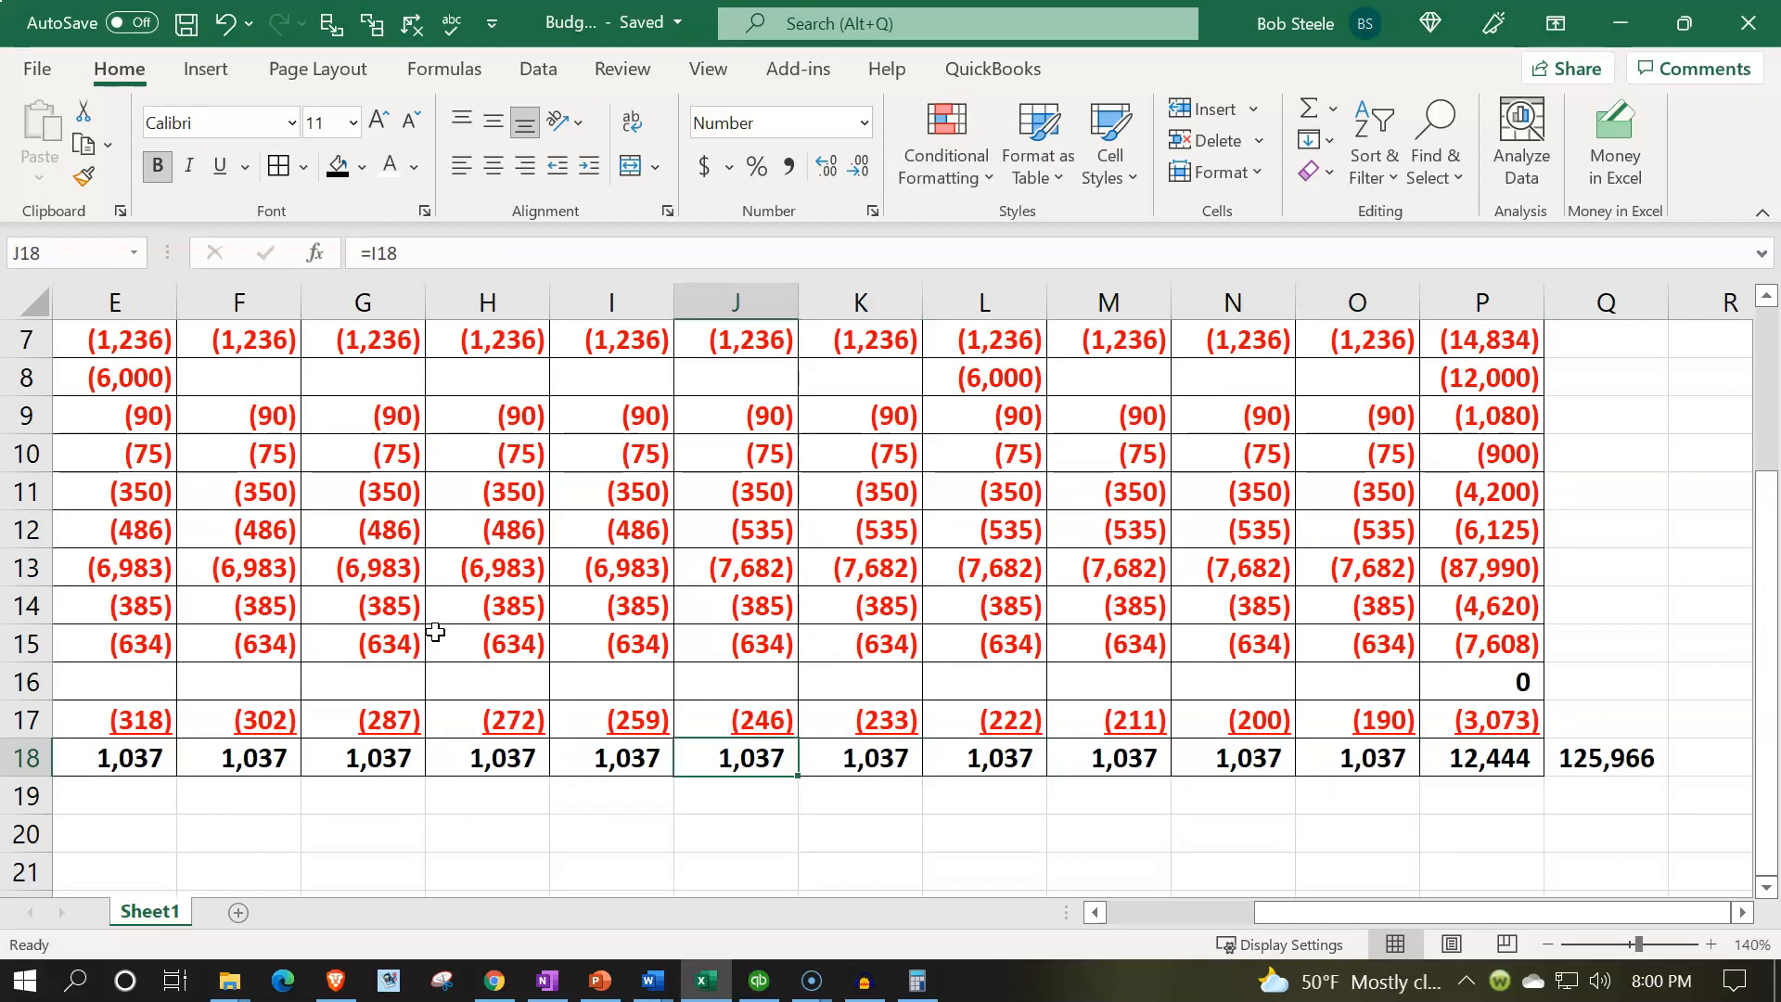
pyautogui.press('Left')
pyautogui.press('Left')
pyautogui.press('Left')
pyautogui.press('Left')
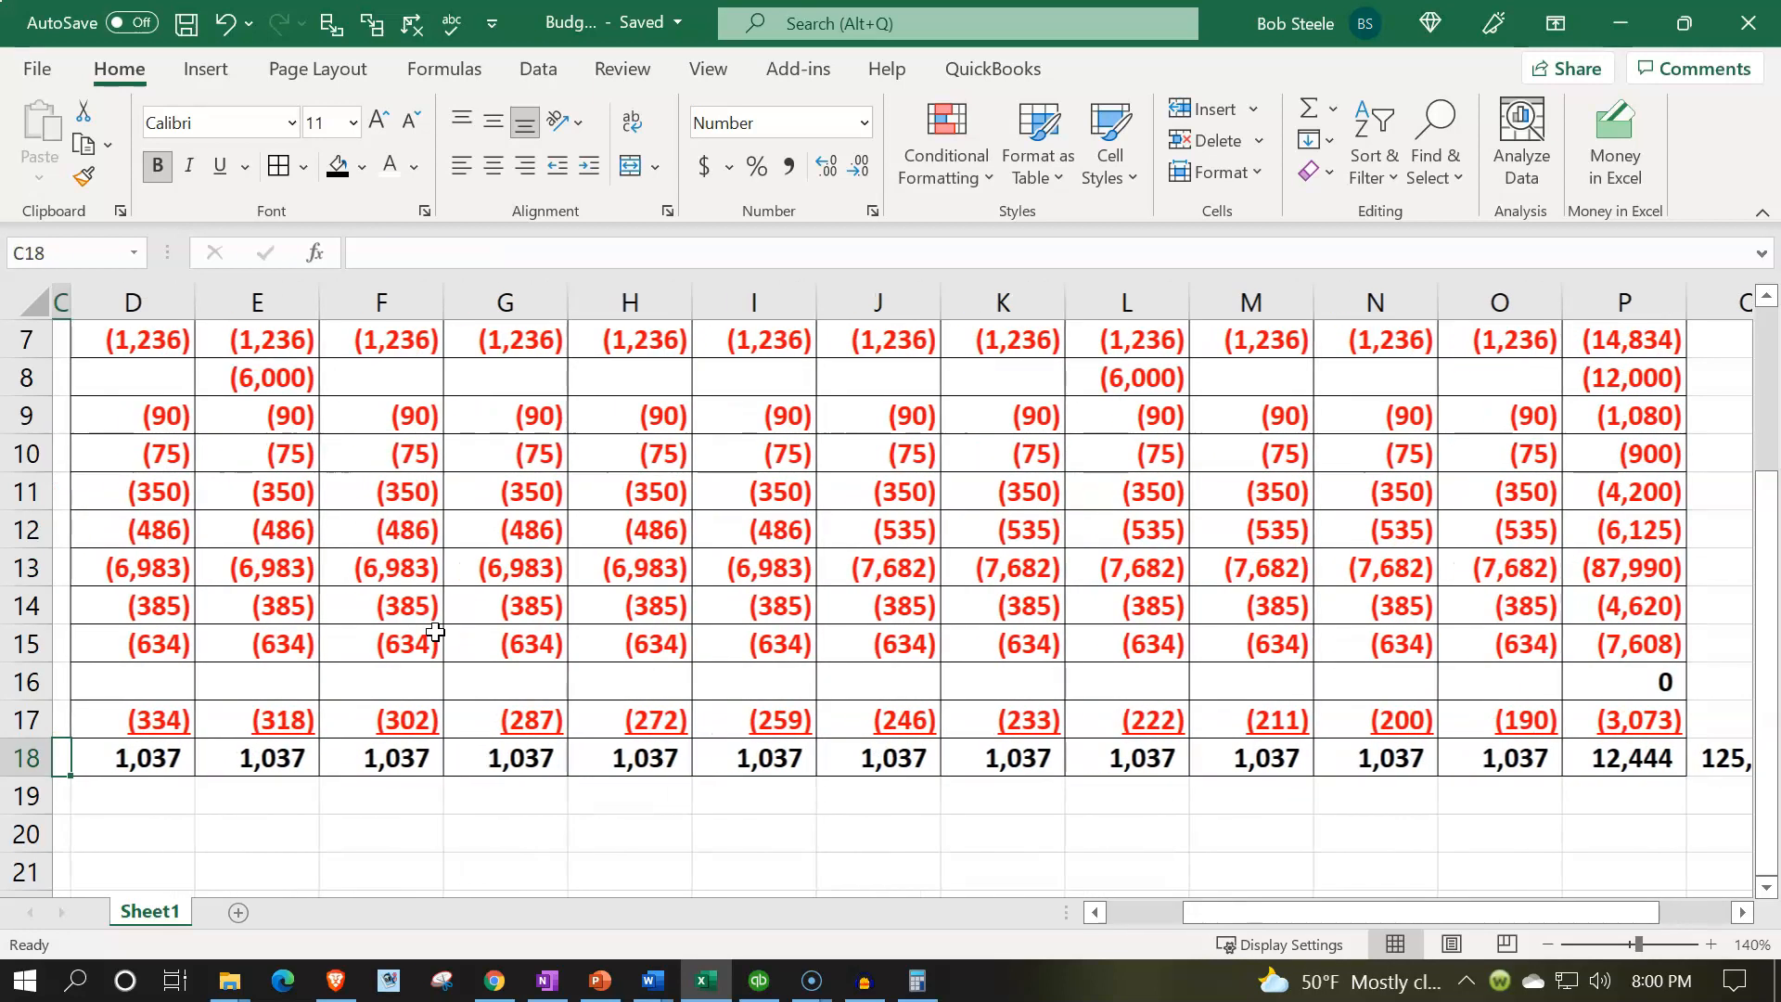
pyautogui.press('Left')
pyautogui.press('Right')
pyautogui.press('Right')
# Examine the Net income formulas for April in G18, January in D18 and the two-month figure in B18
pyautogui.click(1057, 758)
pyautogui.write('=')
pyautogui.press('Left')
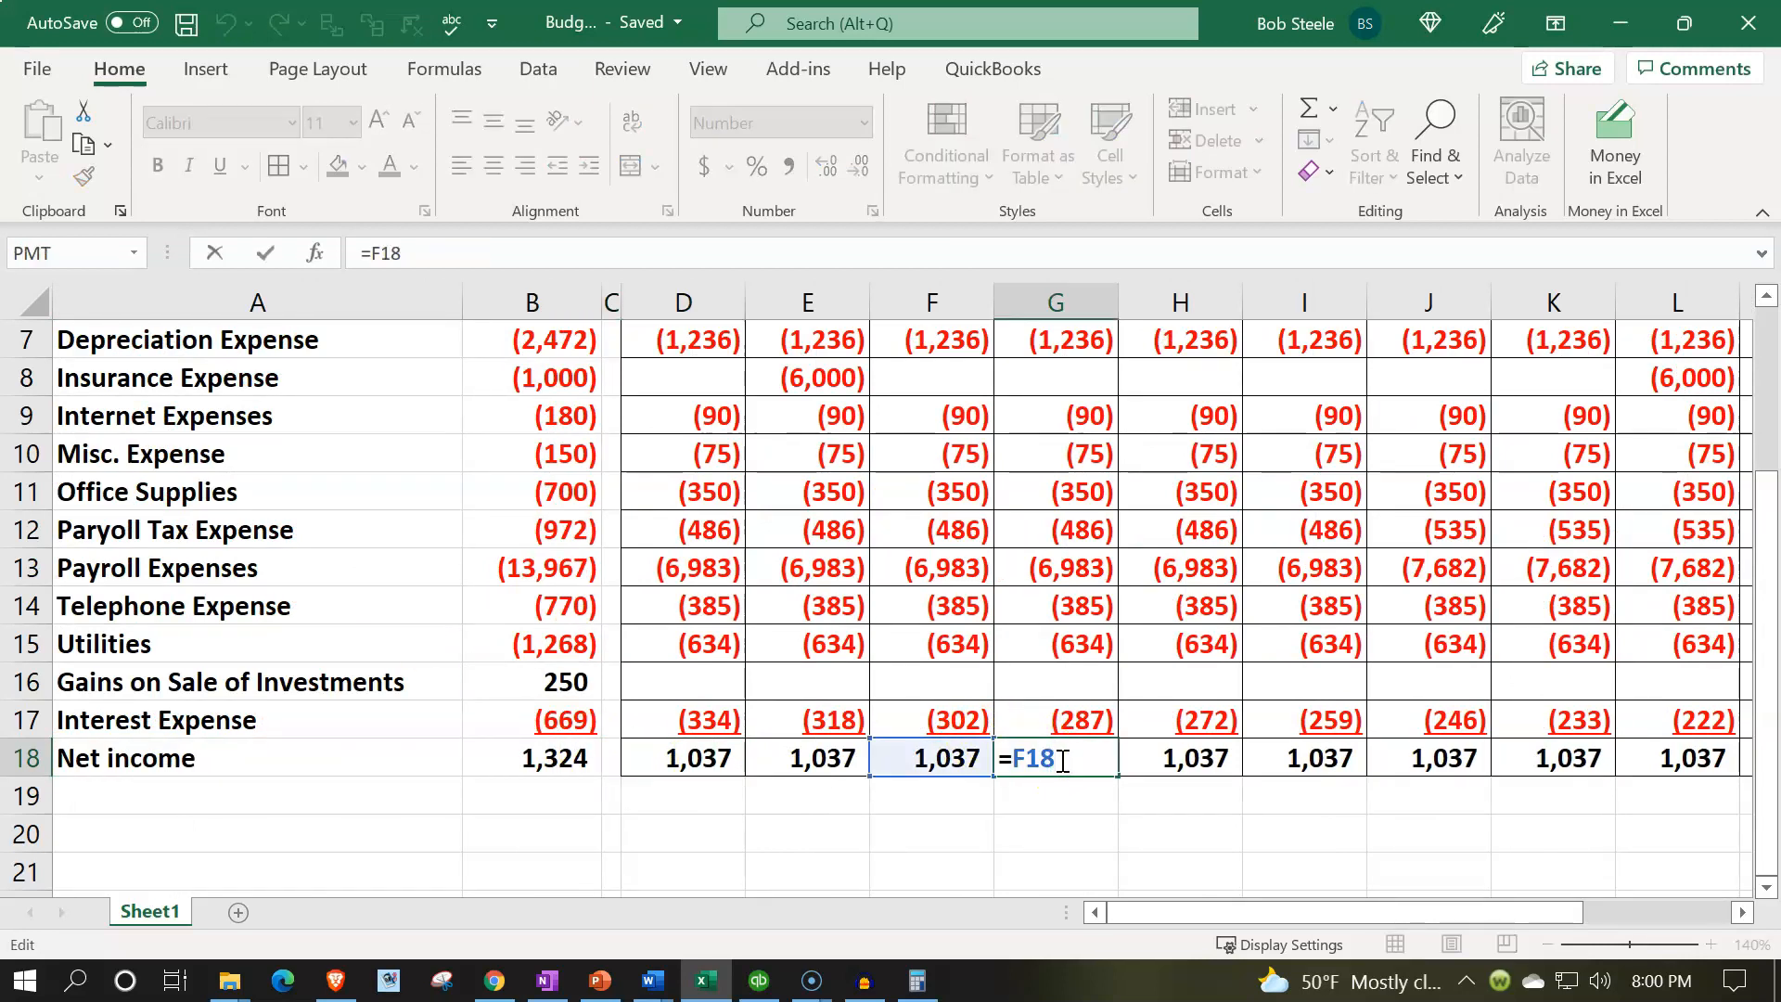
pyautogui.press('Return')
pyautogui.click(680, 759)
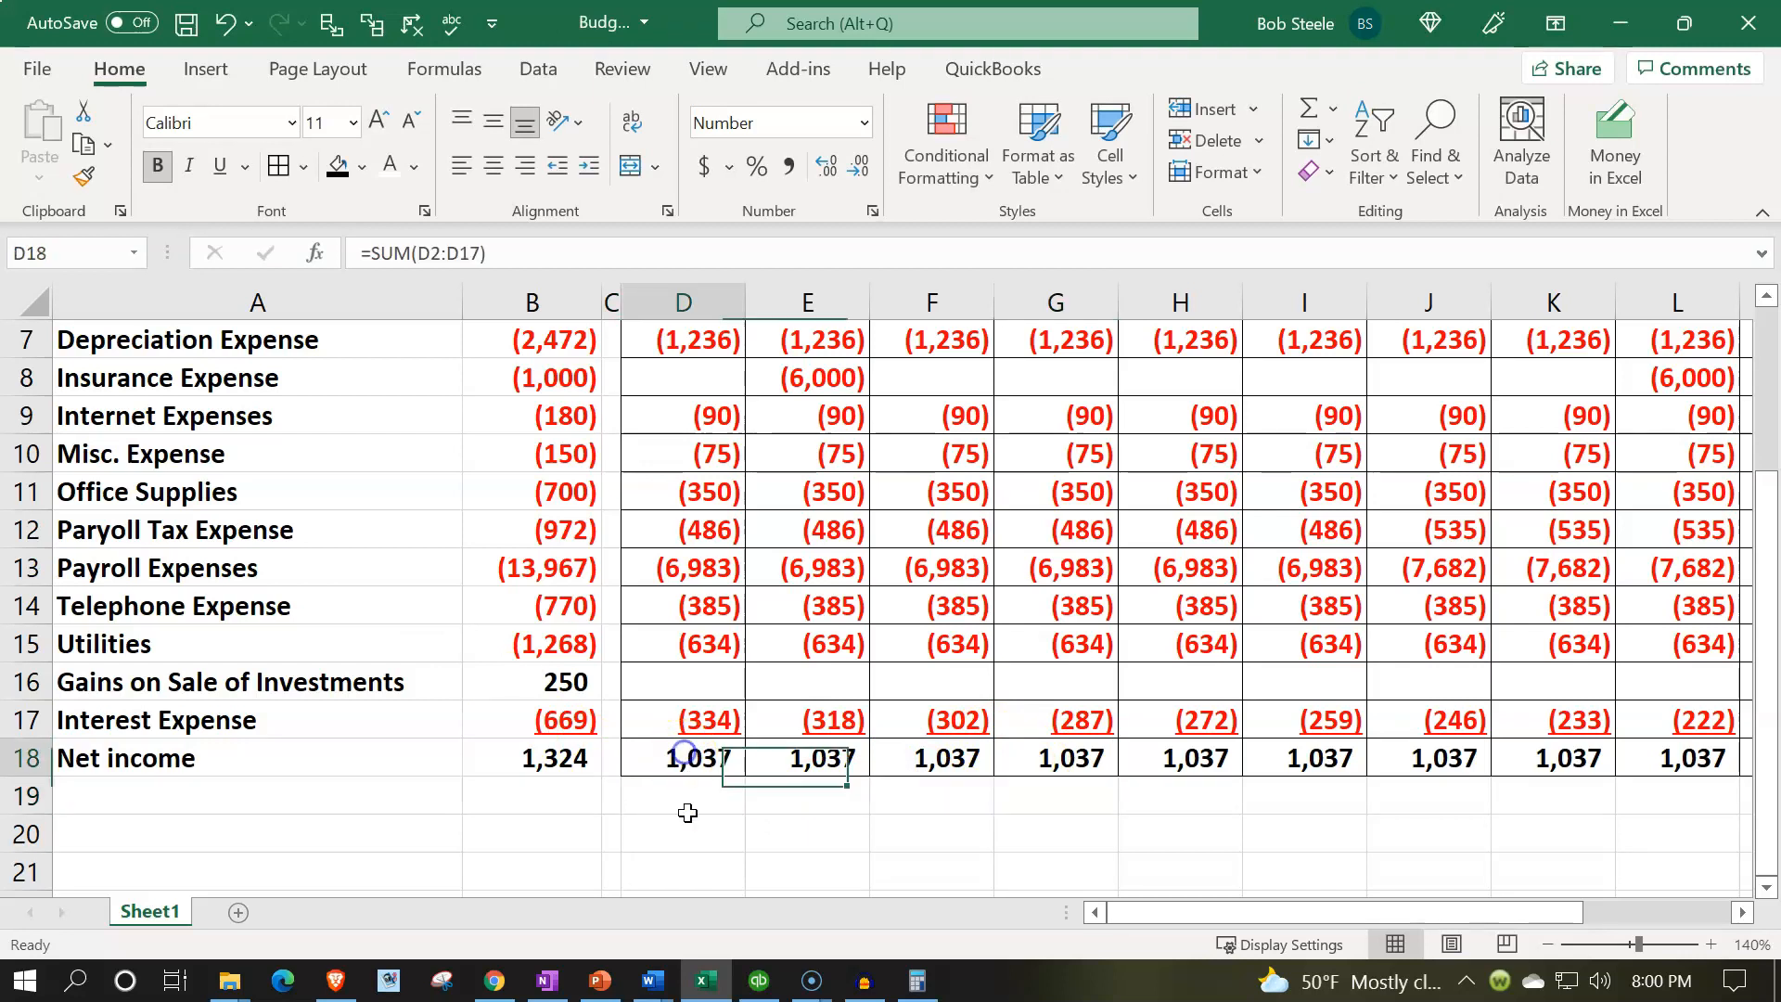
pyautogui.doubleClick(565, 771)
pyautogui.press('Return')
# Enter =SUM(D2:D17) in D18 as January's Net income
pyautogui.press('Right')
pyautogui.press('Right')
pyautogui.press('Up')
pyautogui.write('=sum(')
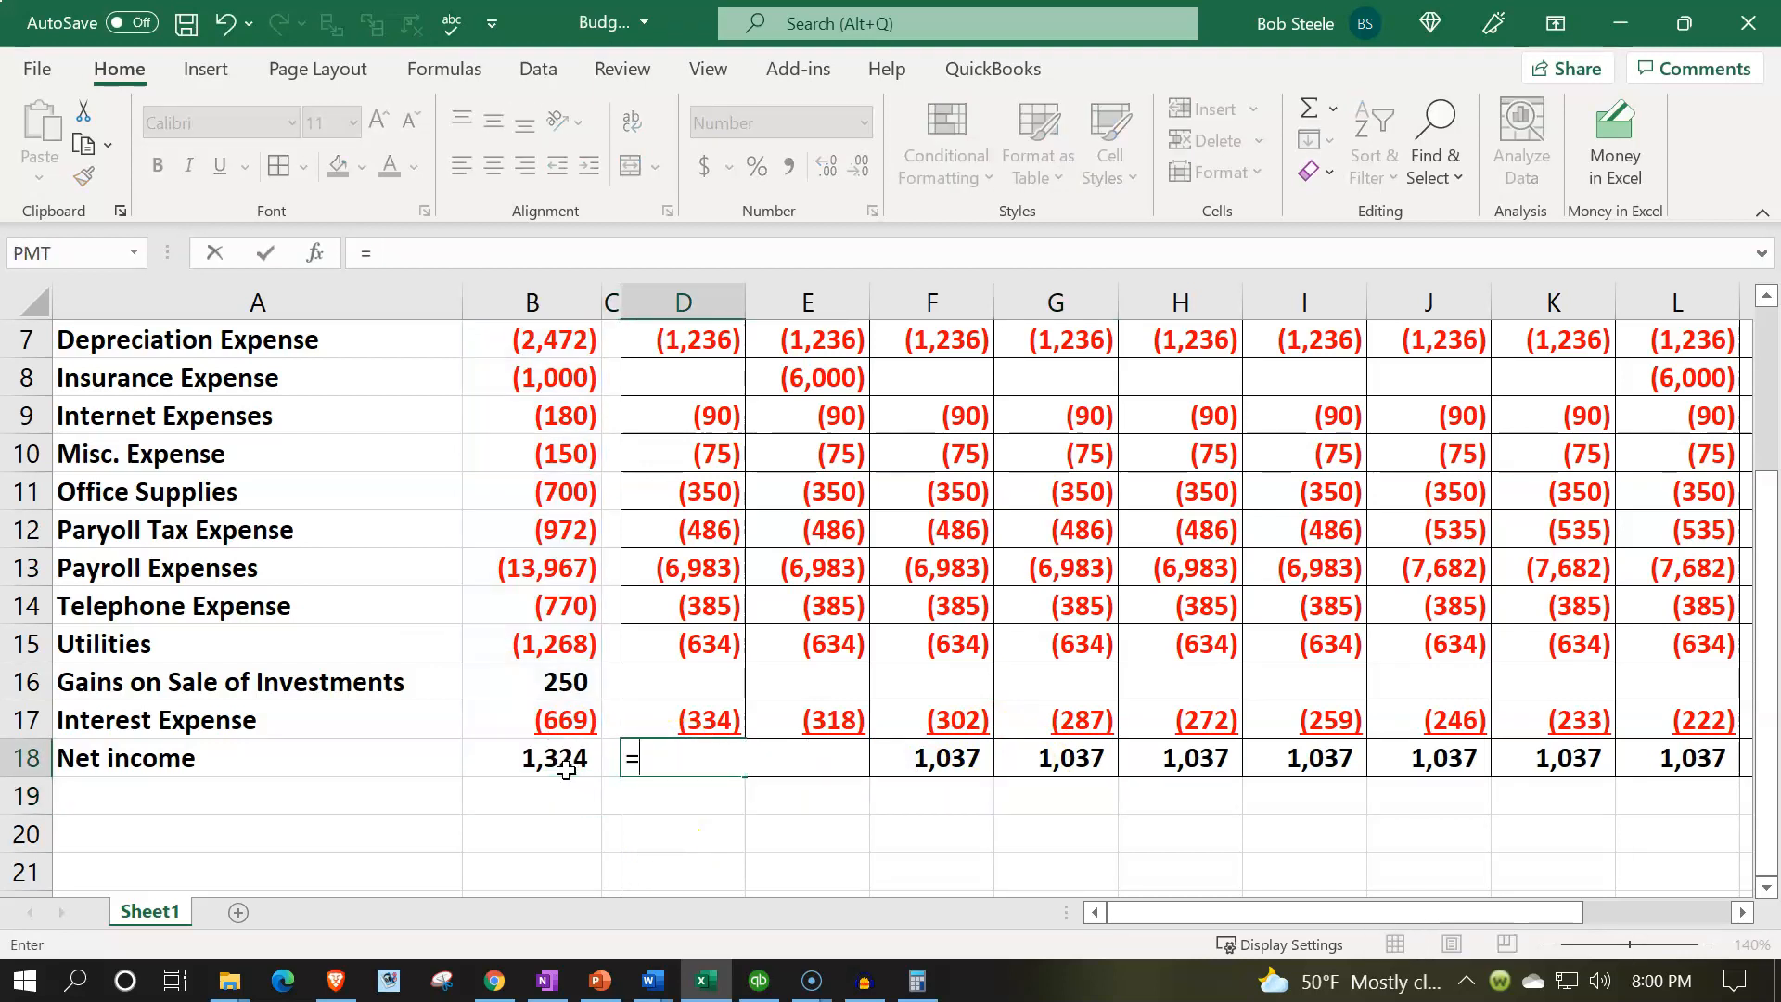
pyautogui.press('Up')
pyautogui.hotkey('shift', 'Up')
pyautogui.hotkey('shift', 'Up')
pyautogui.hotkey('shift', 'Up')
pyautogui.hotkey('shift', 'Up')
pyautogui.hotkey('shift', 'Up')
pyautogui.hotkey('shift', 'Up')
pyautogui.hotkey('shift', 'Up')
pyautogui.hotkey('shift', 'Up')
pyautogui.hotkey('shift', 'Up')
pyautogui.hotkey('shift', 'Up')
pyautogui.hotkey('shift', 'Up')
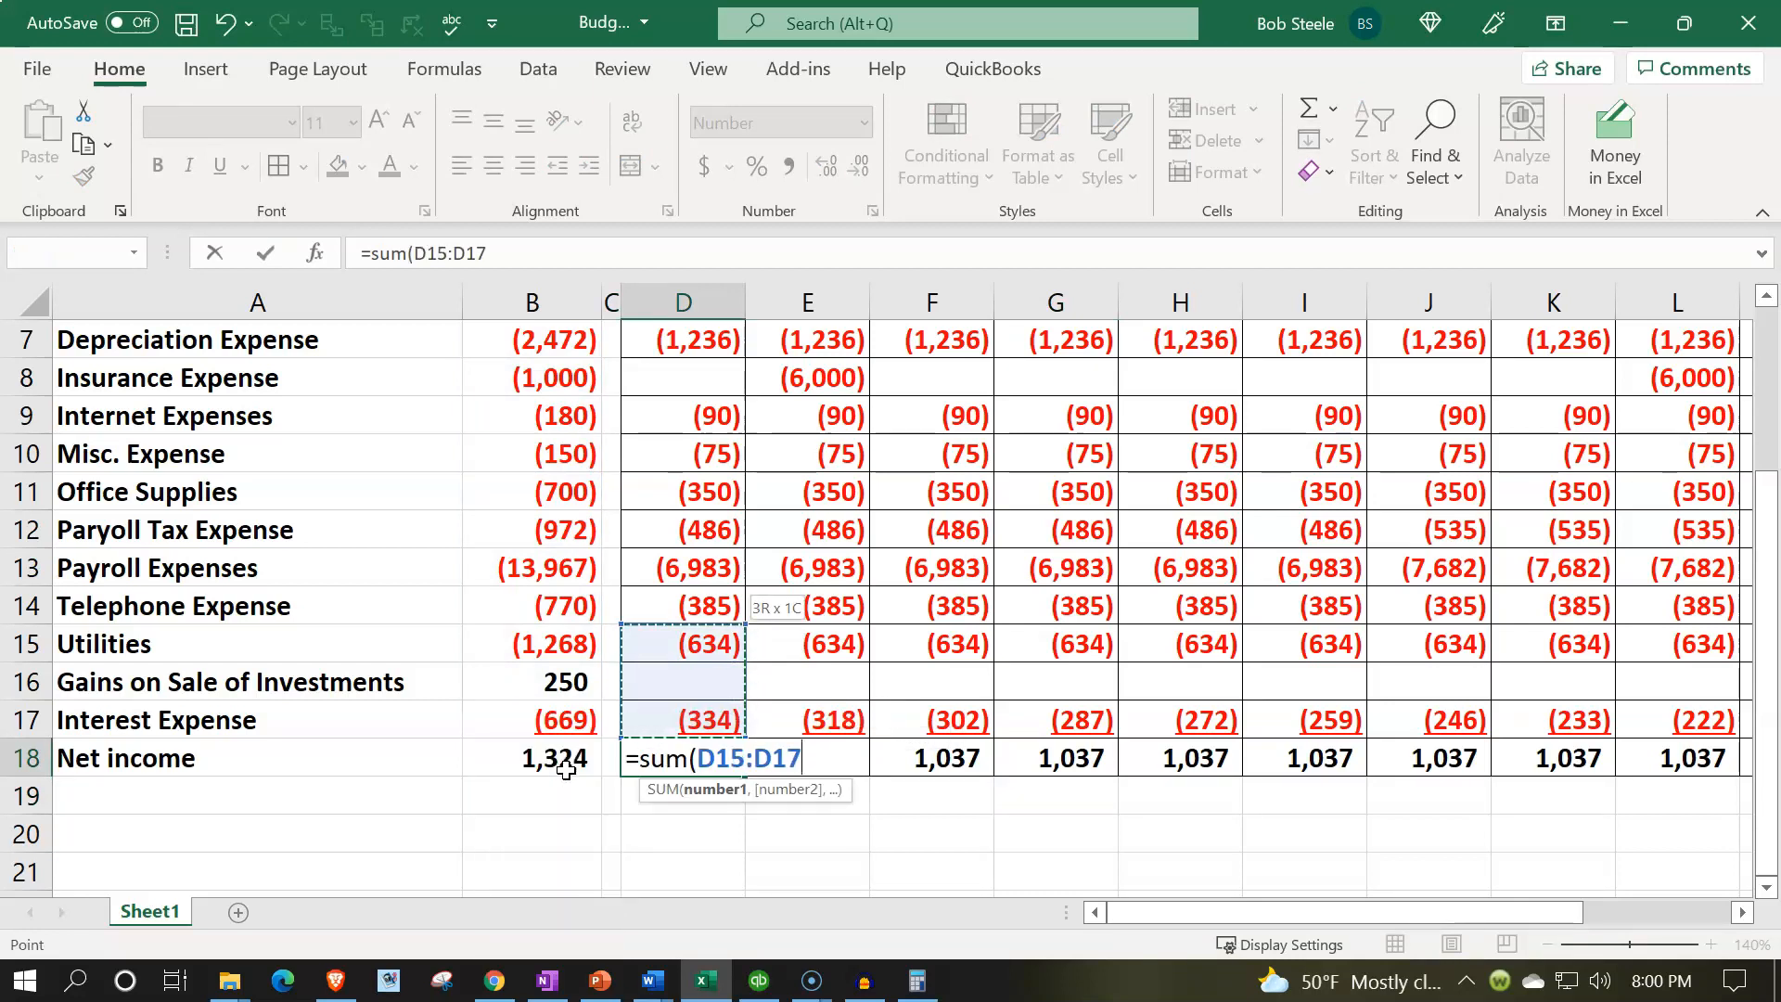
pyautogui.hotkey('shift', 'Up')
pyautogui.hotkey('shift', 'Up')
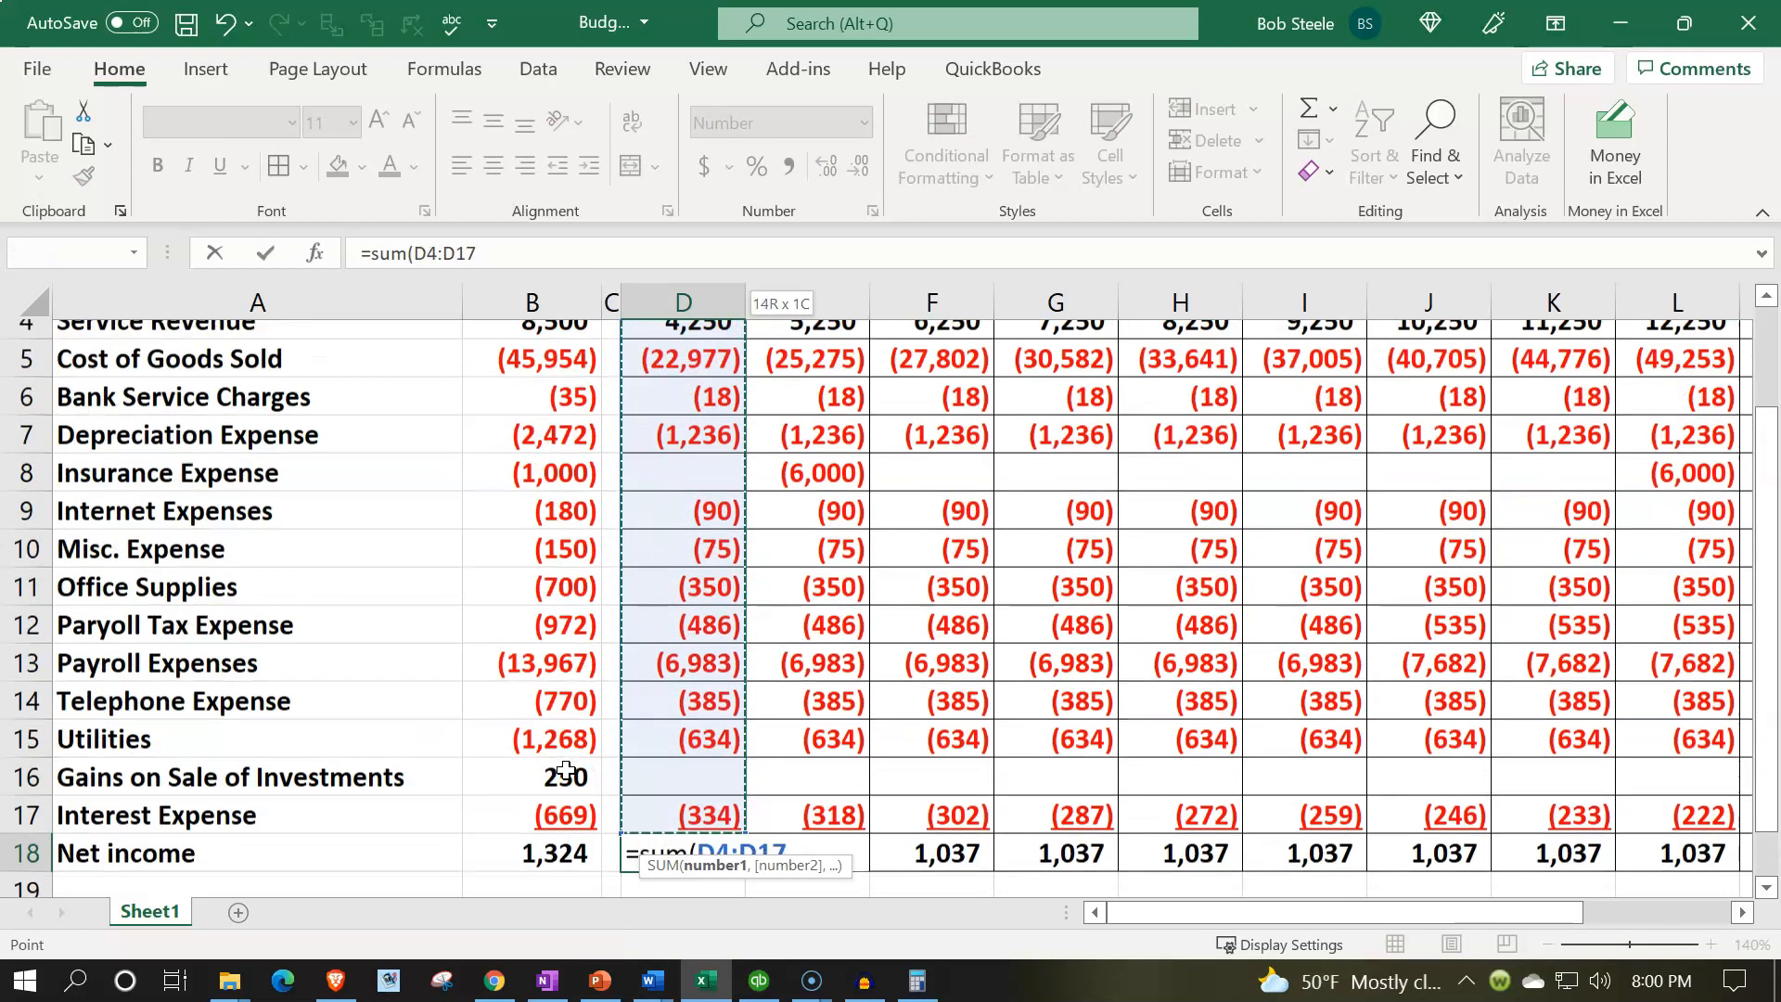
pyautogui.hotkey('shift', 'Up')
pyautogui.hotkey('shift', 'Up')
pyautogui.press('Return')
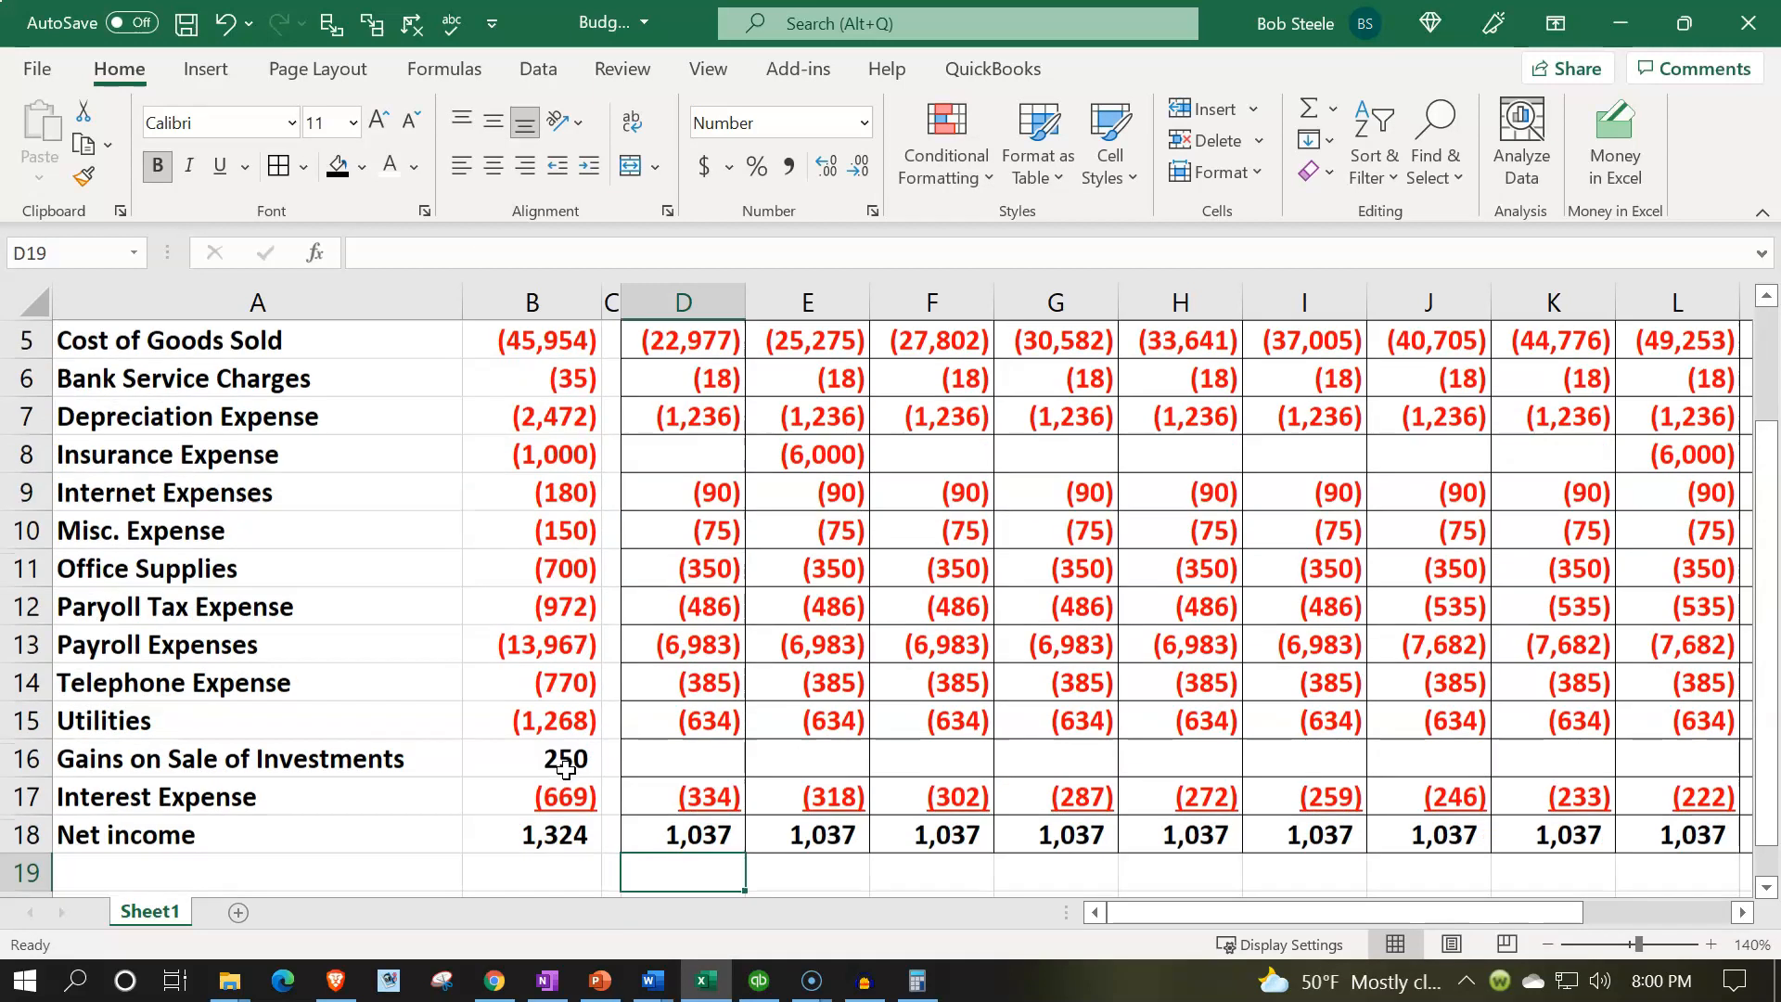
# Copy January's Net income formula across row 18 through the annual Total in P18, and check the formula there
pyautogui.click(660, 816)
pyautogui.moveTo(744, 849); pyautogui.dragTo(1502, 853)
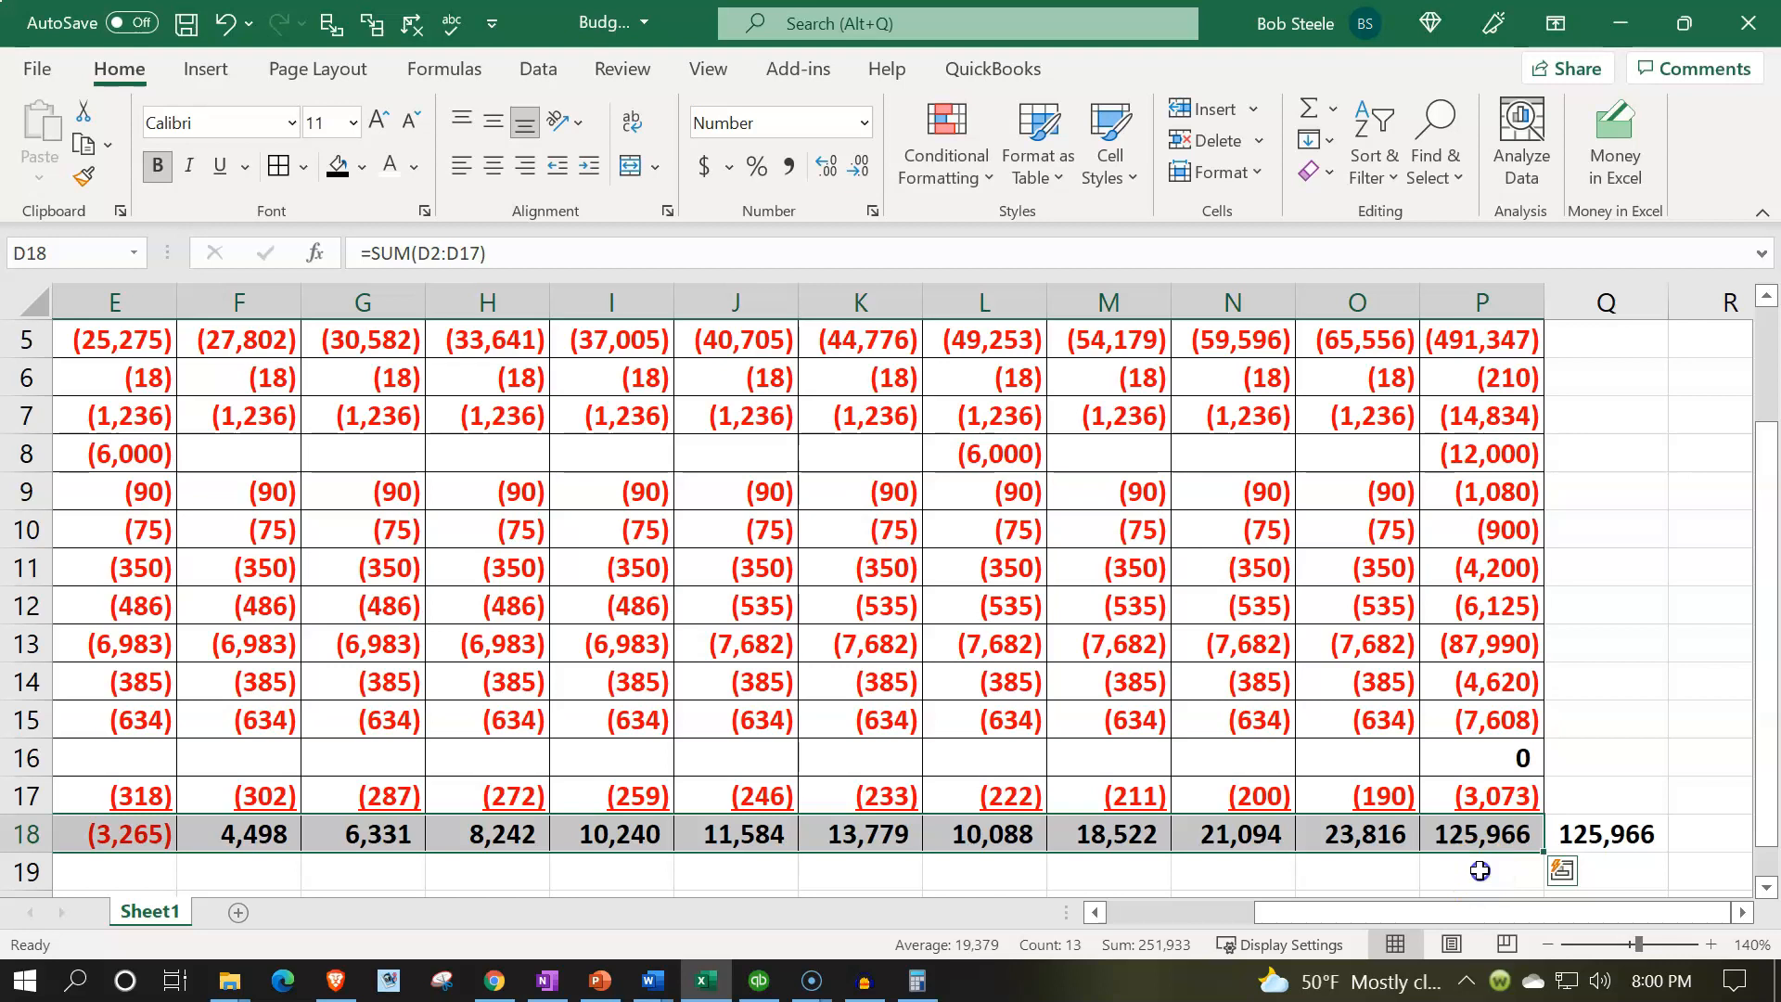
pyautogui.doubleClick(1482, 840)
pyautogui.press('Return')
# Enter =SUM(D18:O18) in Q18 to add up the monthly Net income from January through December
pyautogui.press('Right')
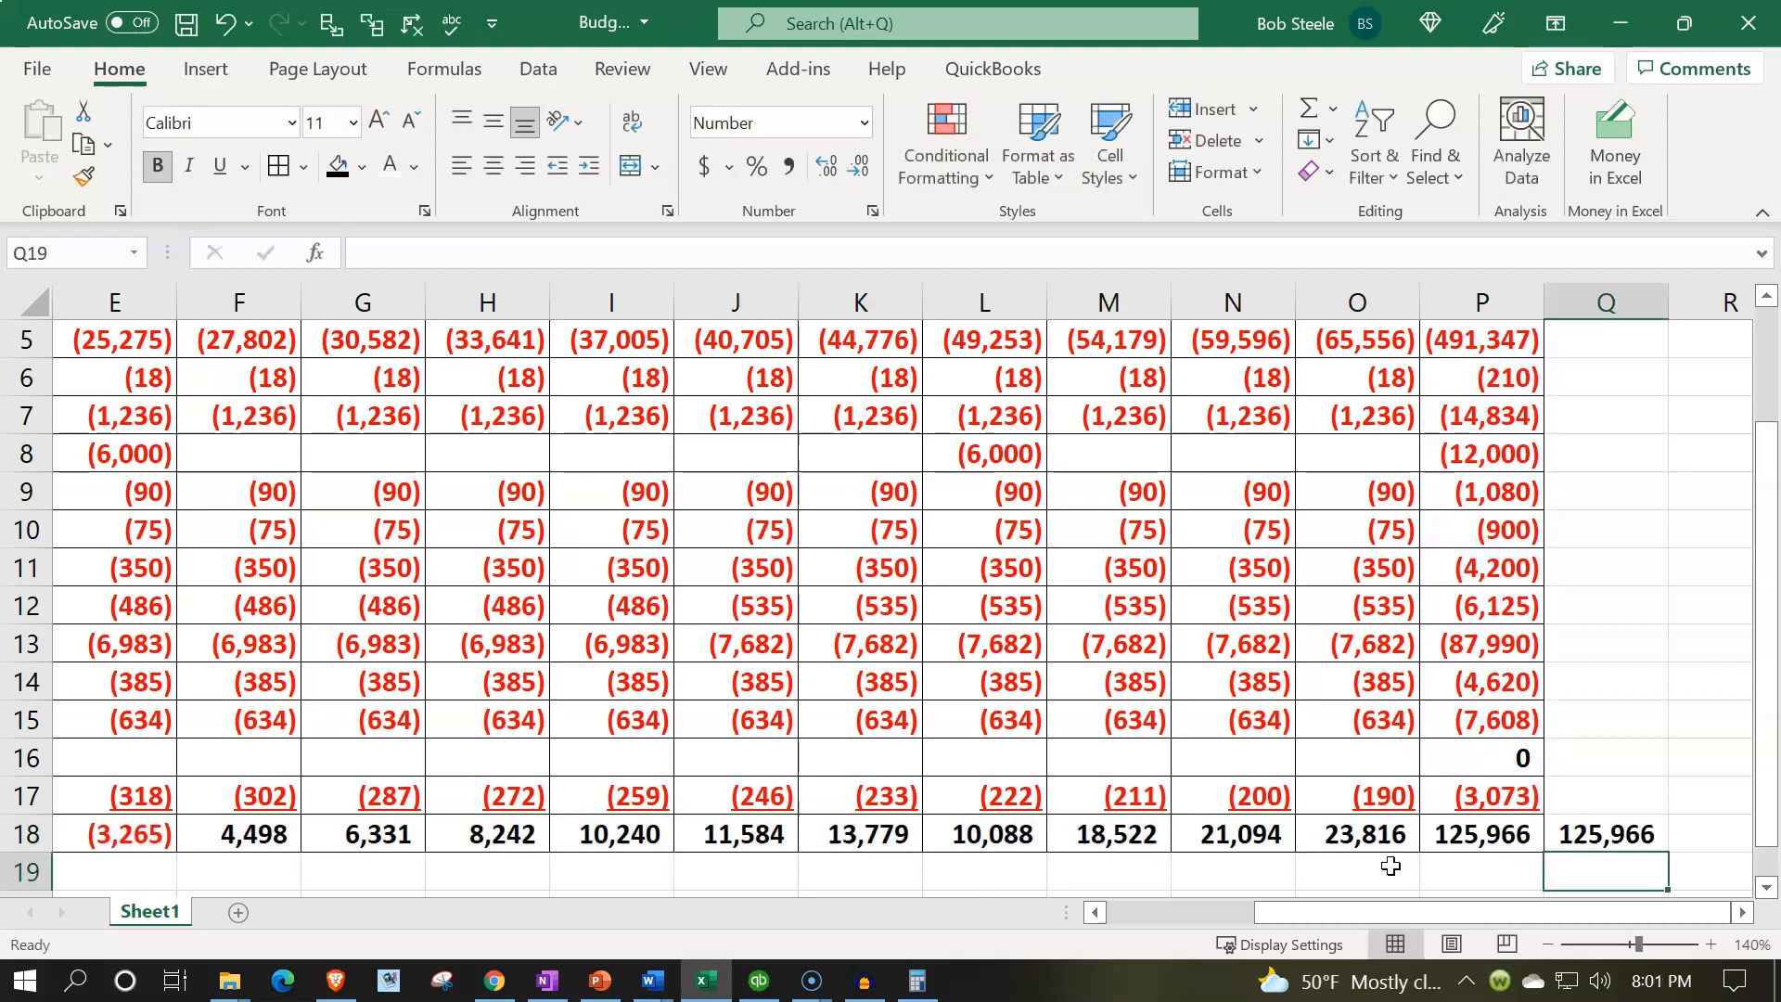
pyautogui.press('Up')
pyautogui.write('=sum(')
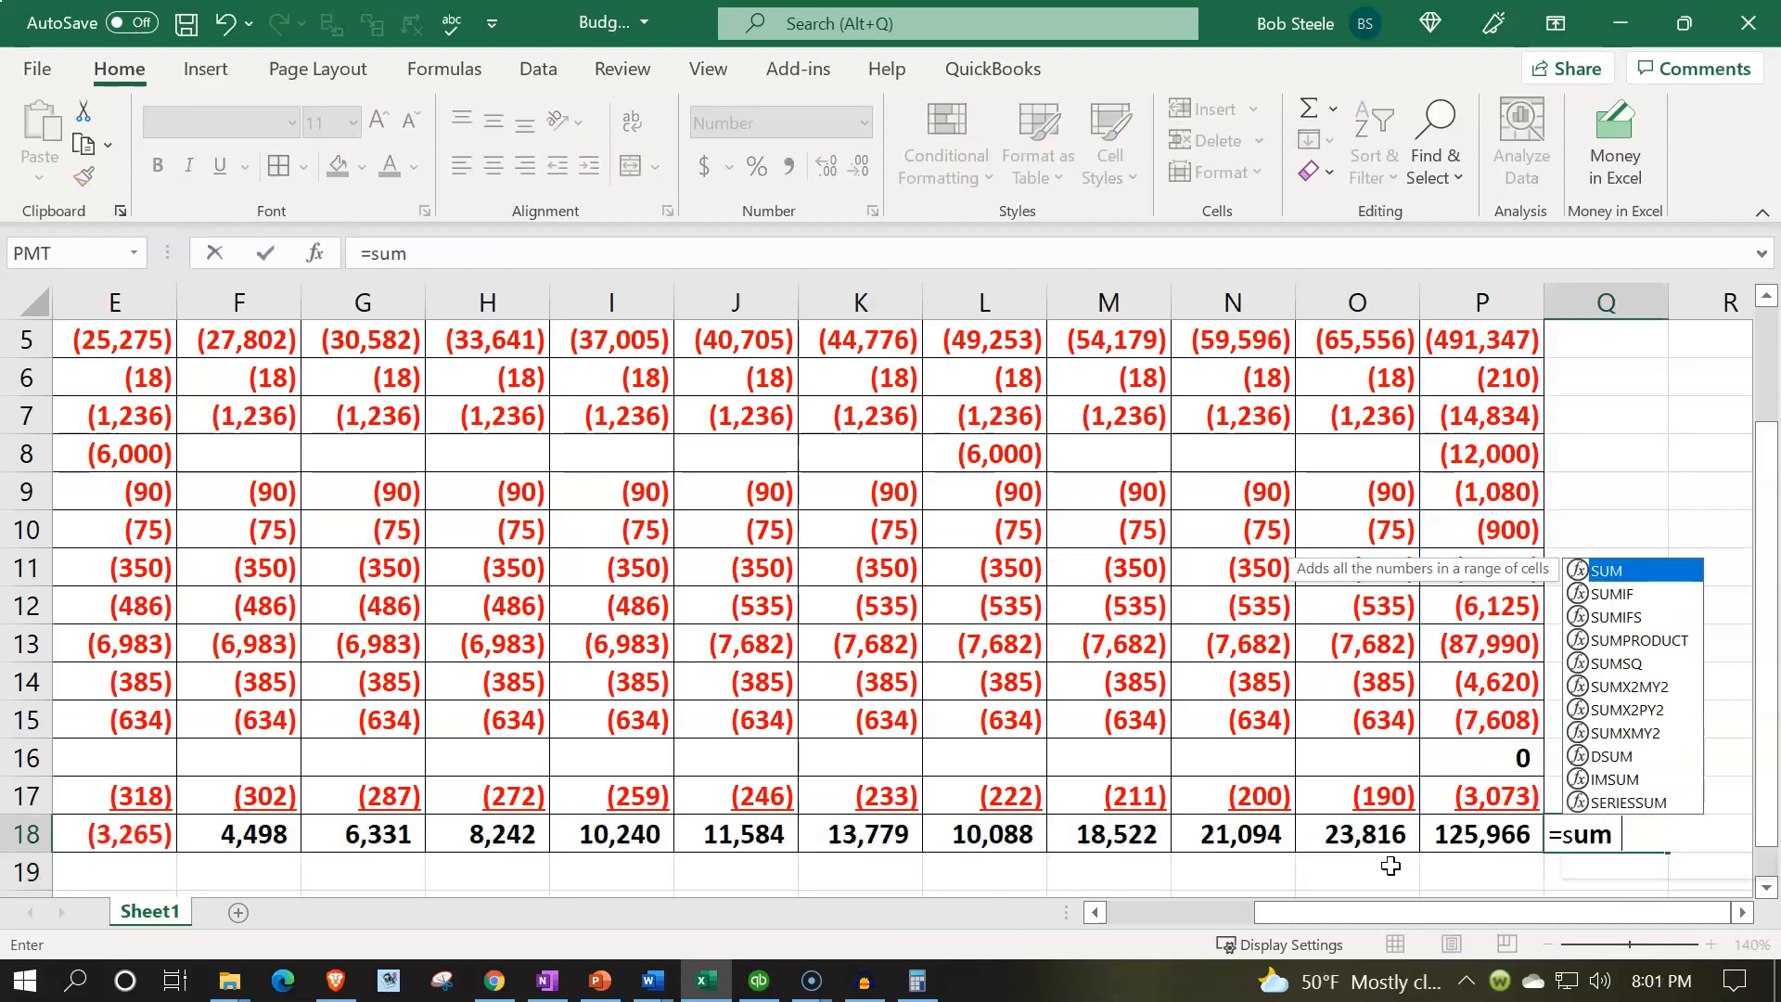
pyautogui.press('Left')
pyautogui.press('Left')
pyautogui.hotkey('shift', 'Left')
pyautogui.hotkey('shift', 'Left')
pyautogui.hotkey('shift', 'Left')
pyautogui.hotkey('shift', 'Left')
pyautogui.hotkey('shift', 'Left')
pyautogui.hotkey('shift', 'Left')
pyautogui.hotkey('shift', 'Left')
pyautogui.hotkey('shift', 'Left')
pyautogui.hotkey('shift', 'Left')
pyautogui.hotkey('shift', 'Left')
pyautogui.hotkey('shift', 'Left')
pyautogui.hotkey('shift', 'Left')
pyautogui.hotkey('shift', 'Left')
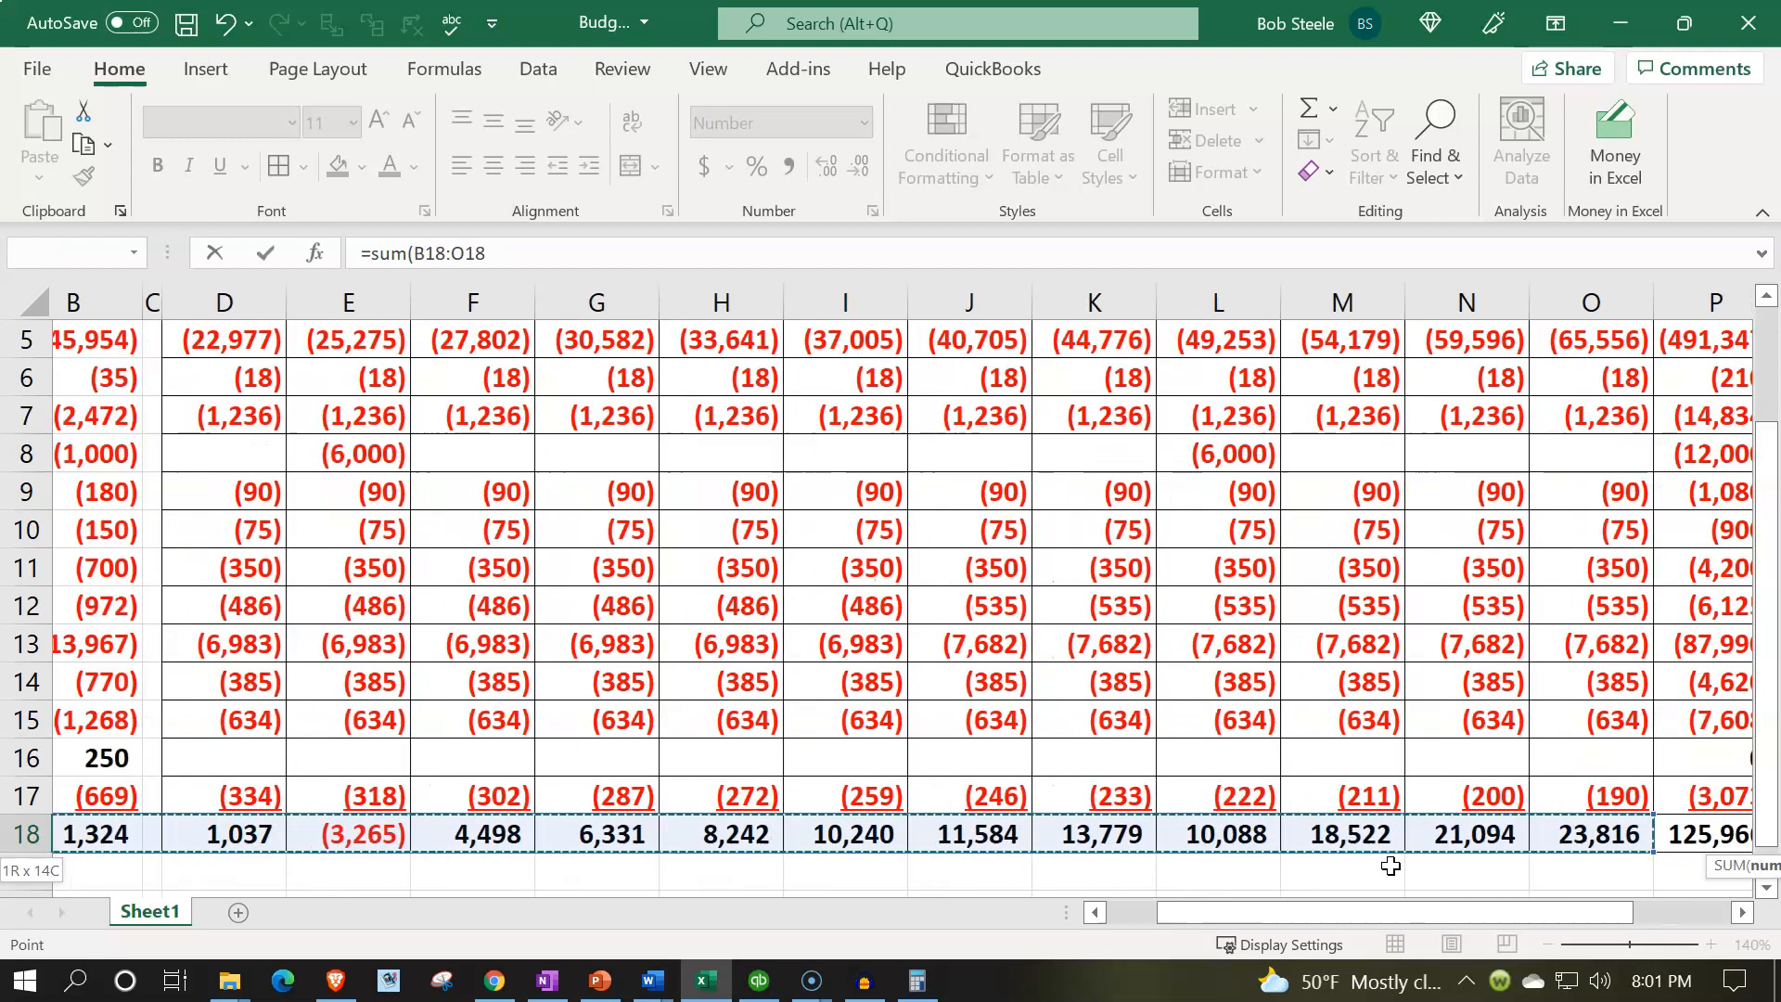
pyautogui.hotkey('shift', 'Right')
pyautogui.hotkey('shift', 'Right')
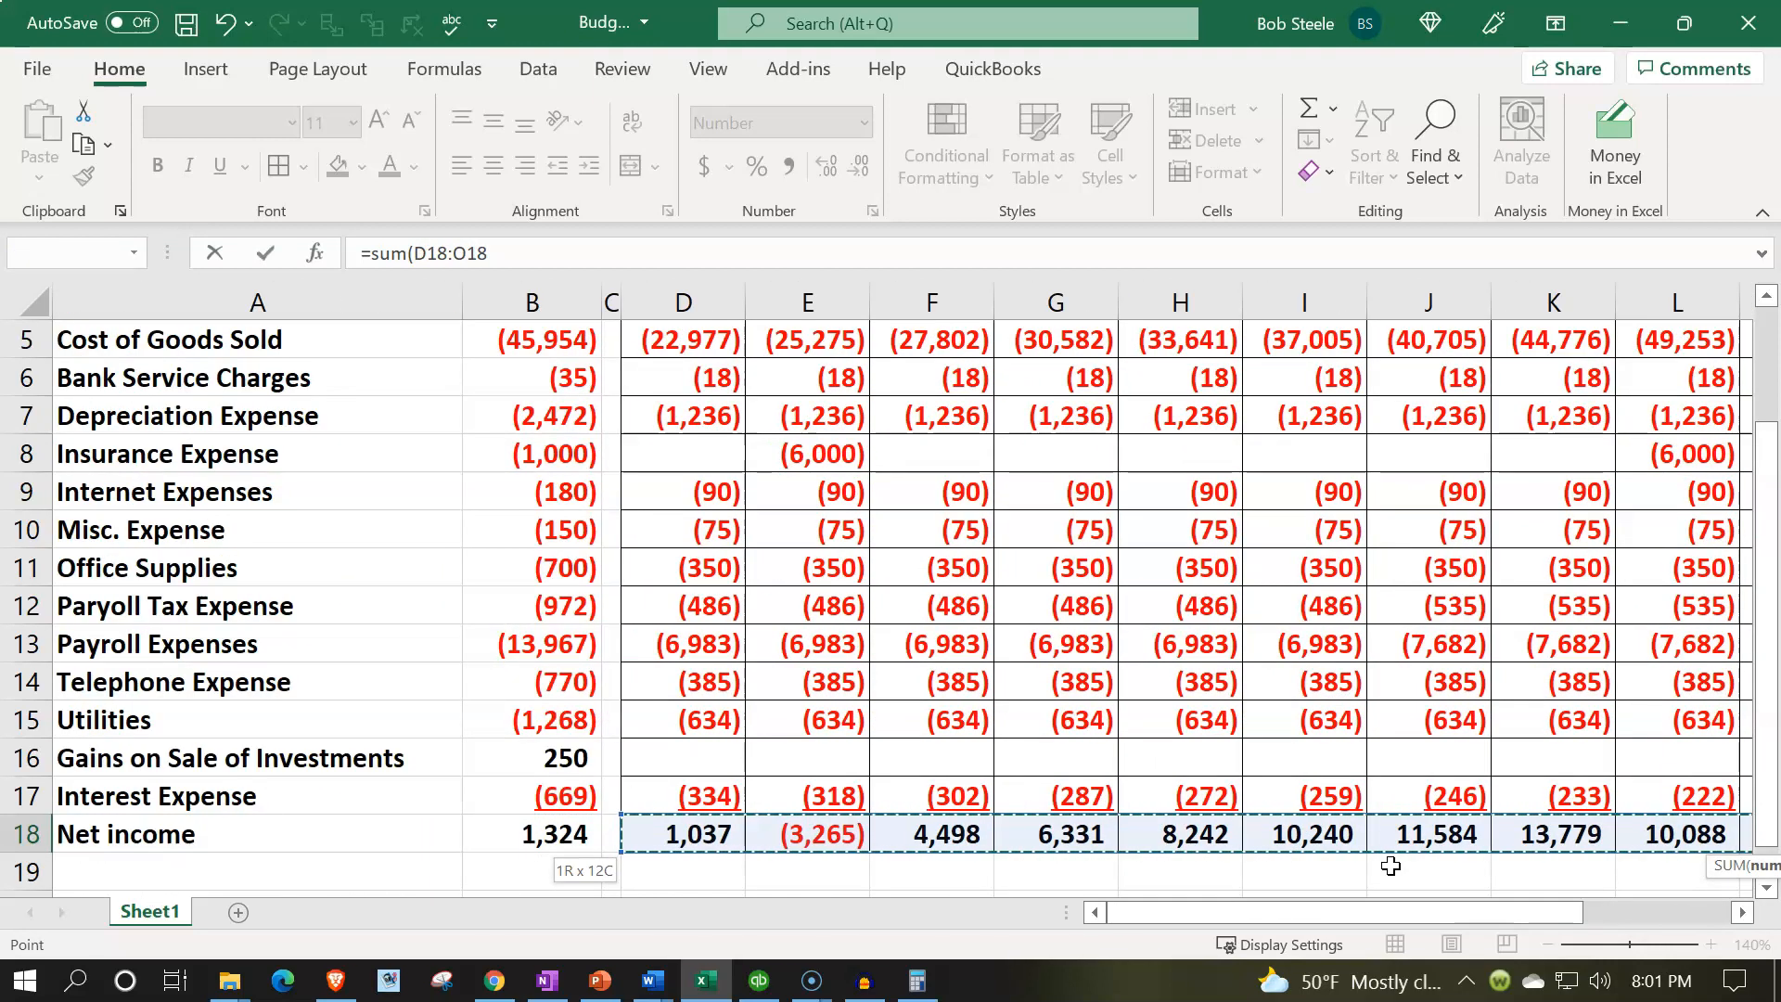
pyautogui.write(')')
pyautogui.press('Return')
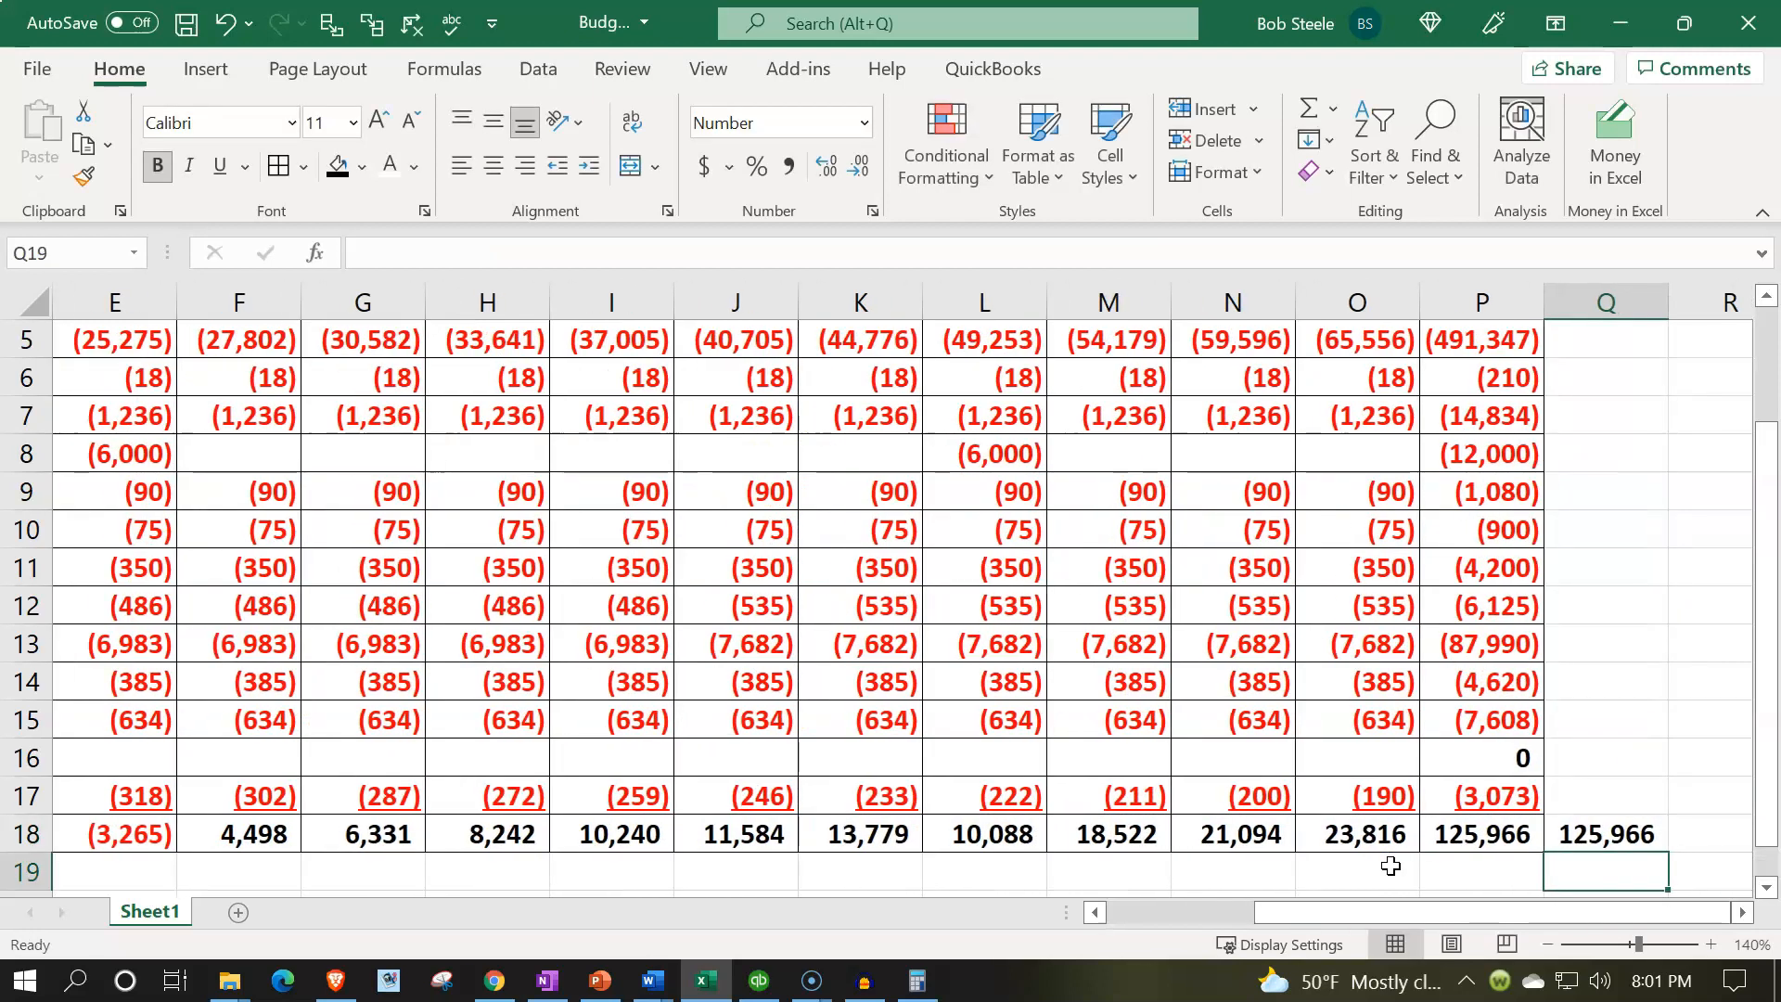
# Examine the monthly Net income across row 18 back to February, and compare February's with the budget lines above it
pyautogui.press('Up')
pyautogui.press('Left')
pyautogui.press('Left')
pyautogui.press('Left')
pyautogui.press('Left')
pyautogui.press('Left')
pyautogui.press('Left')
pyautogui.press('Left')
pyautogui.press('Left')
pyautogui.press('Left')
pyautogui.press('Left')
pyautogui.press('Left')
pyautogui.press('Left')
pyautogui.press('Left')
pyautogui.press('Right')
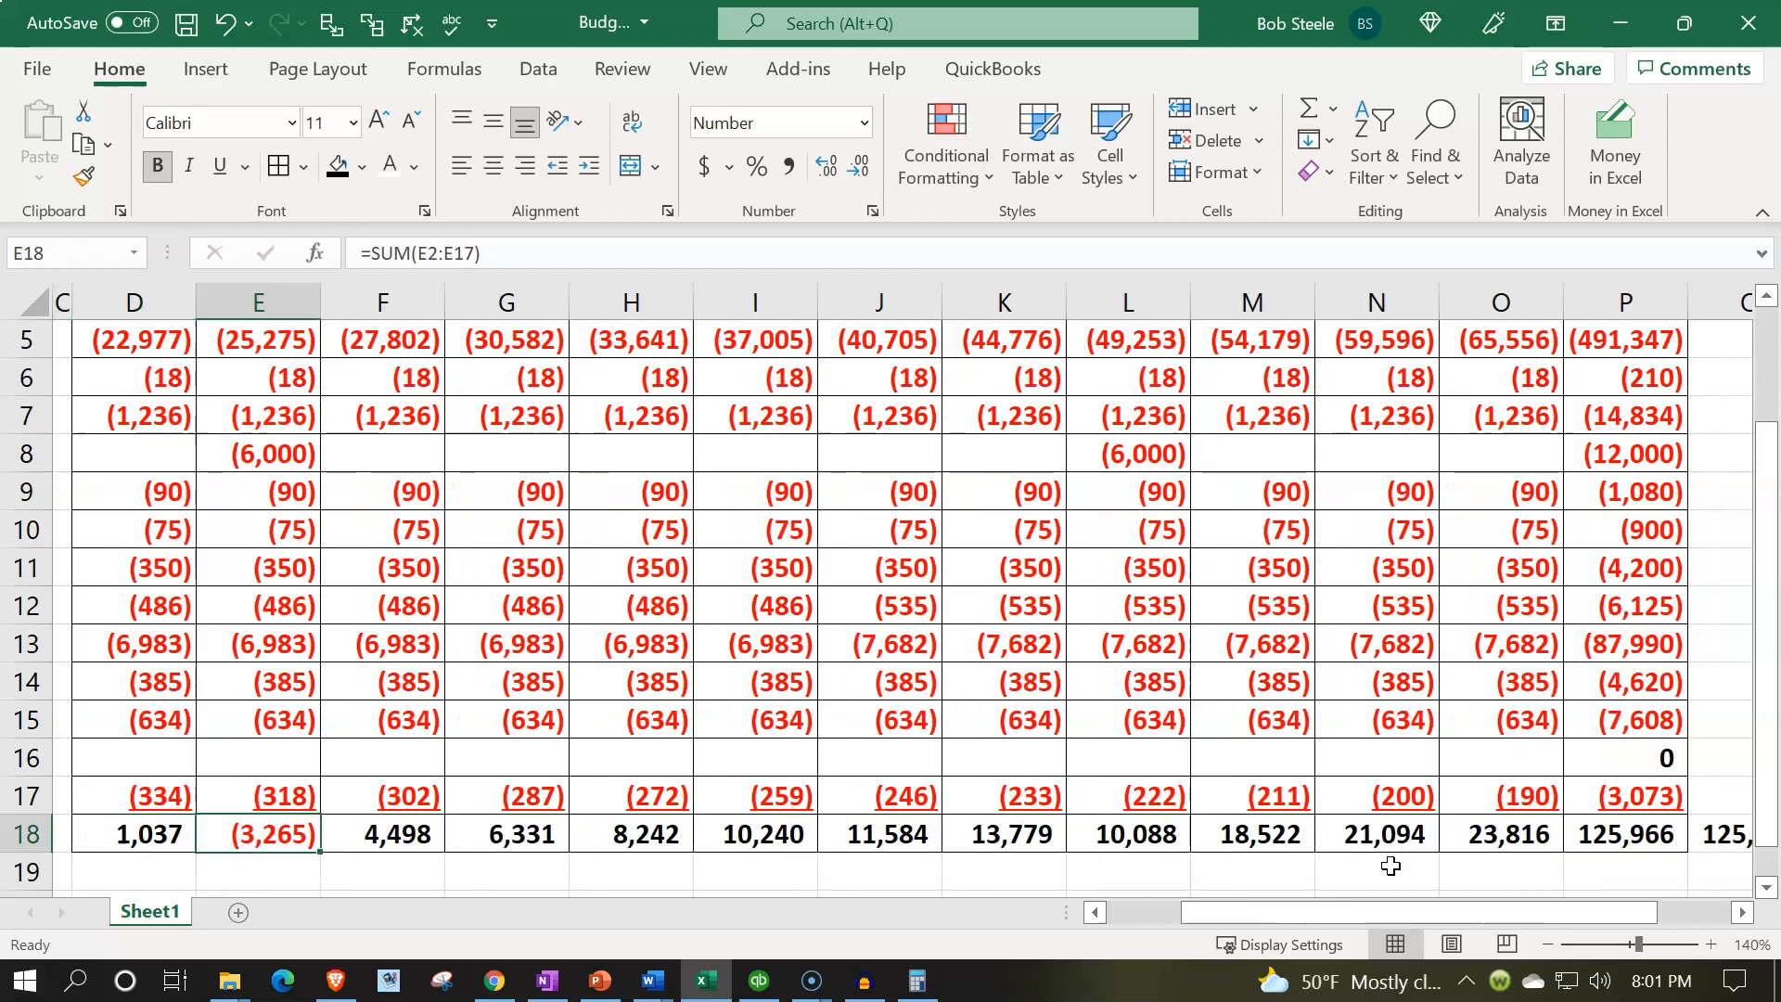
pyautogui.scroll(2, 660, 750)
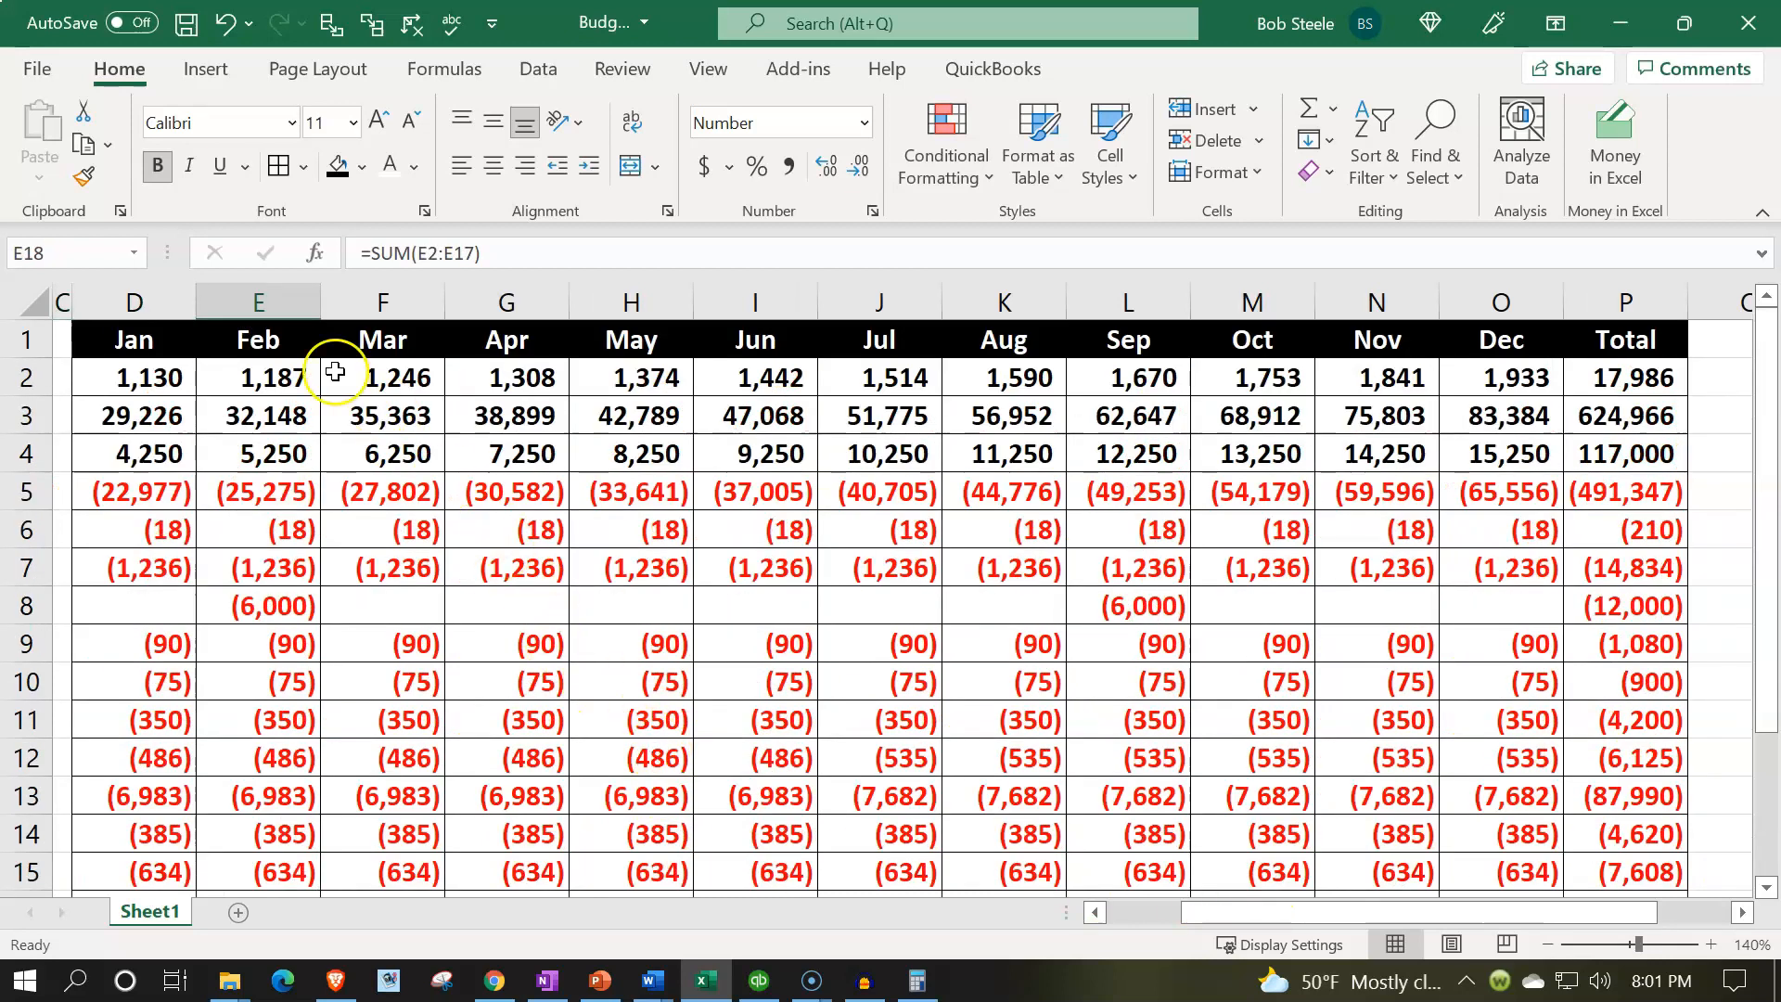
pyautogui.scroll(-1, 324, 427)
pyautogui.scroll(-2, 324, 427)
# Return to the Net income label in A18 and save the workbook
pyautogui.press('Left')
pyautogui.press('Left')
pyautogui.press('Left')
pyautogui.press('Left')
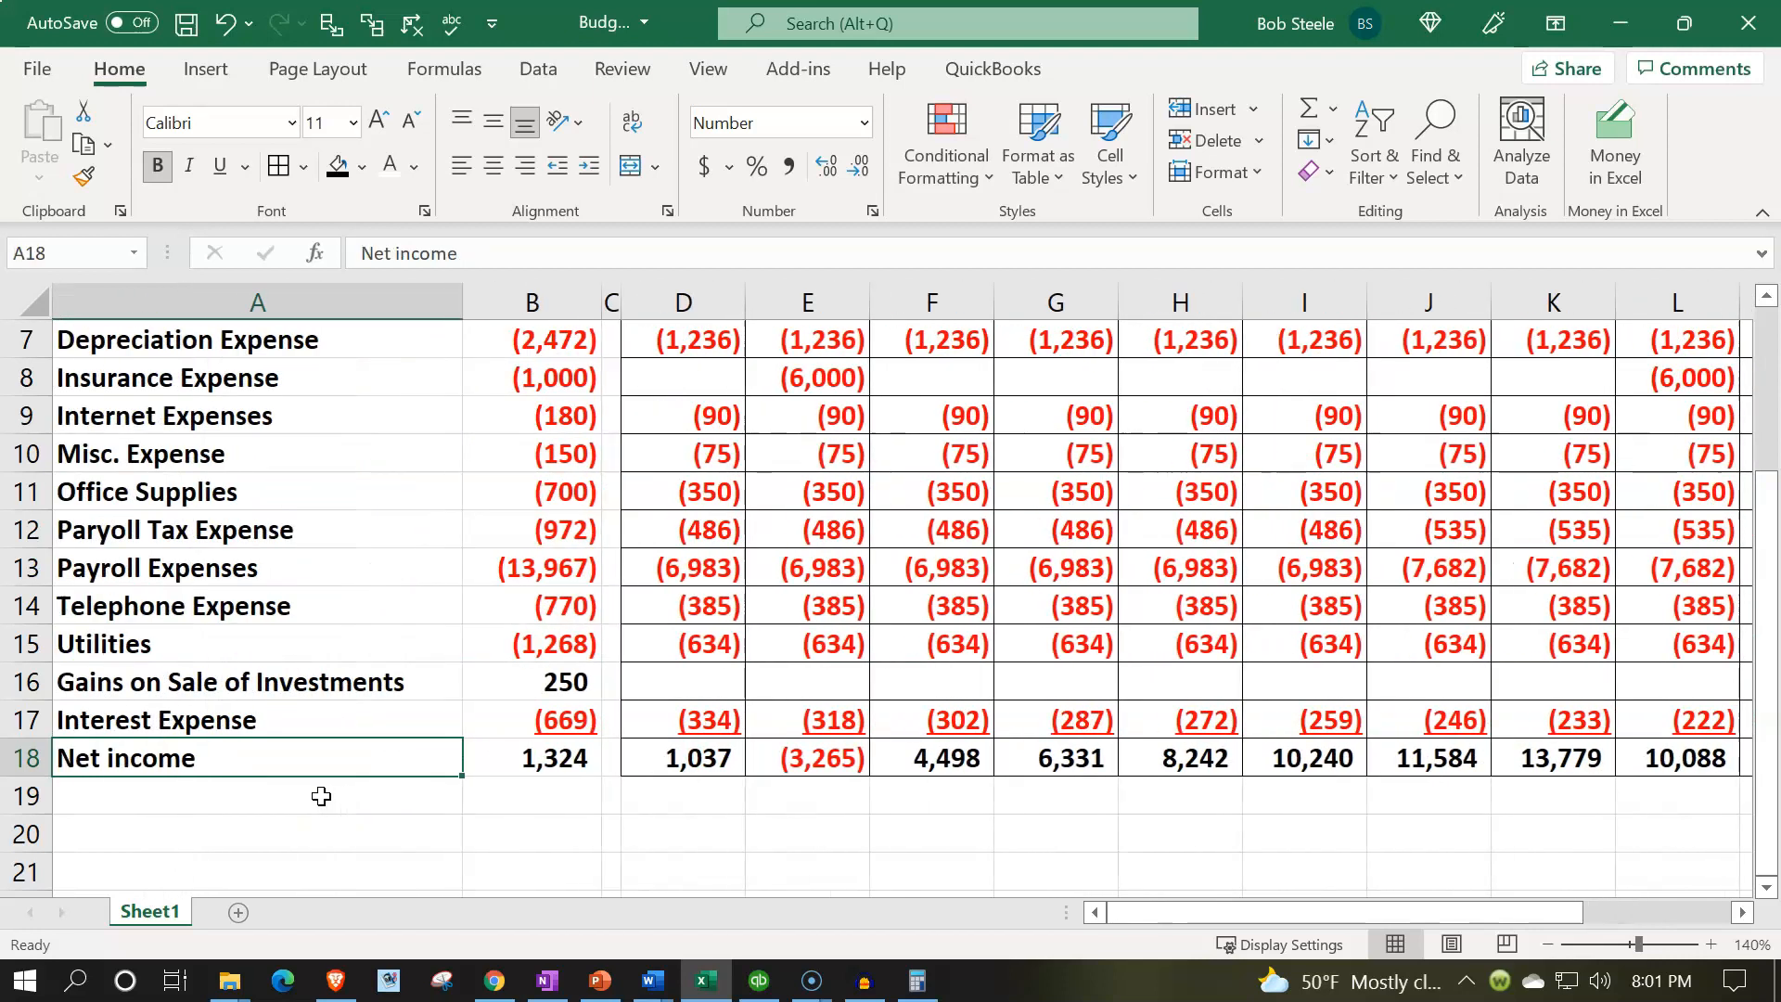
pyautogui.click(187, 23)
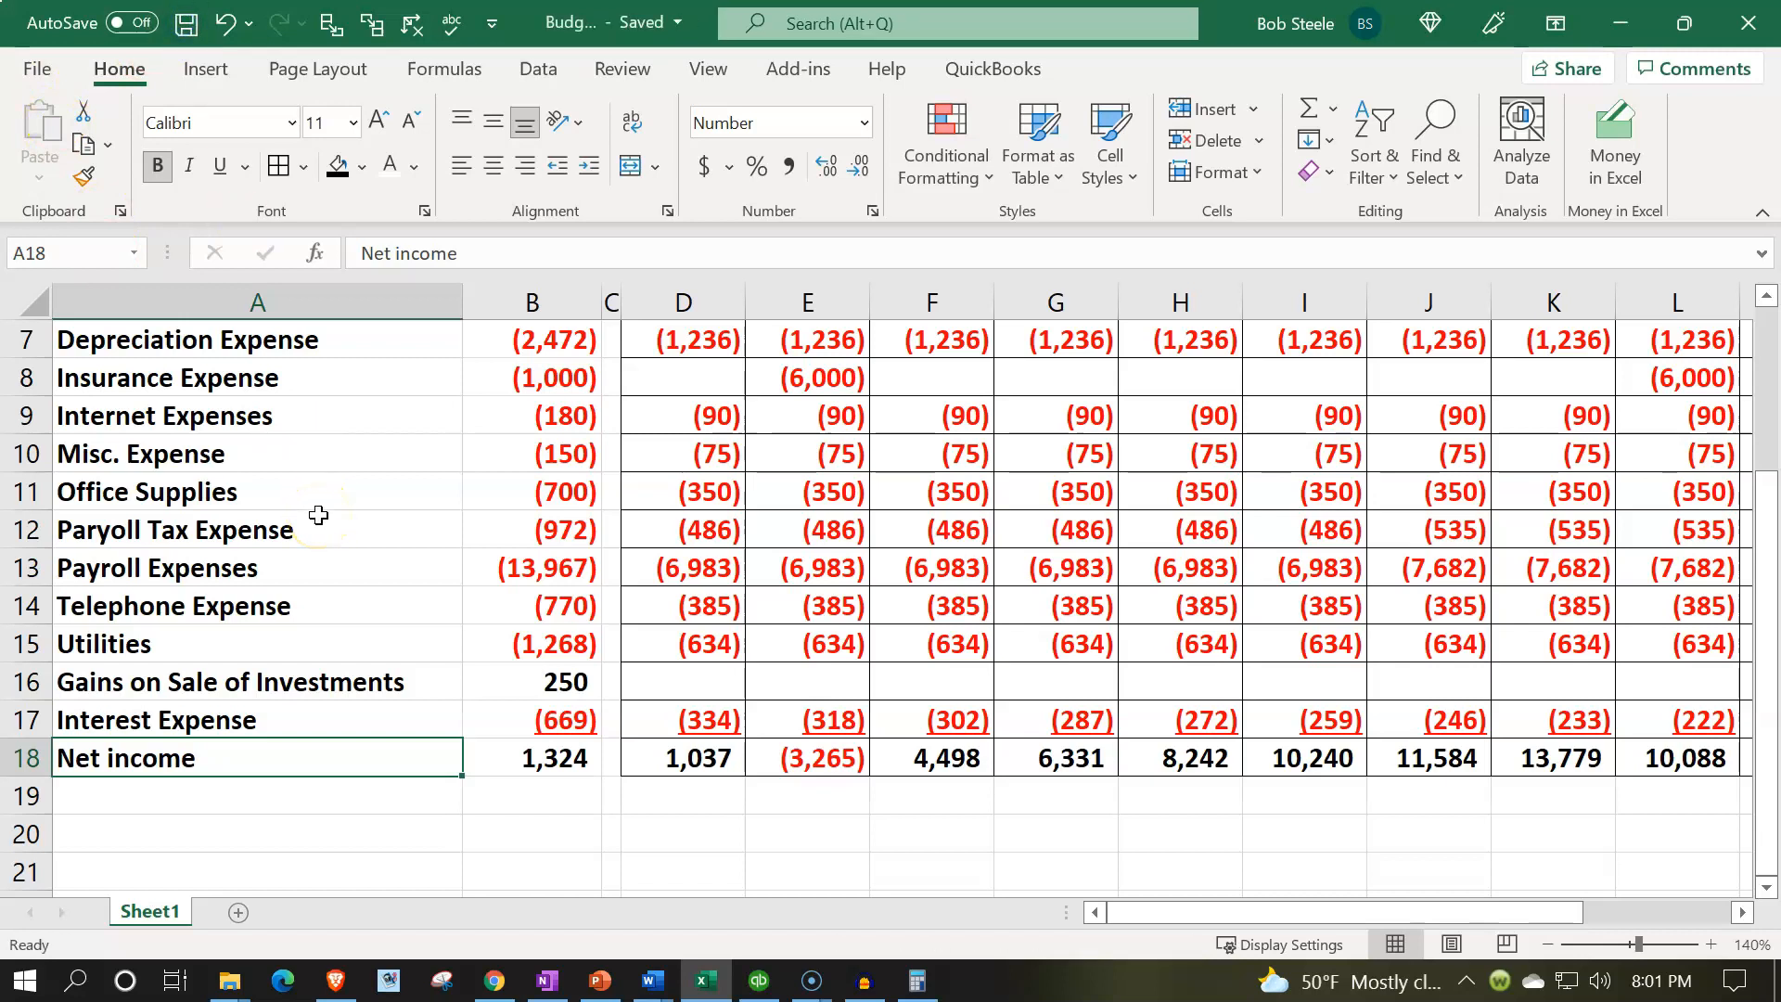
# Switch to QuickBooks Desktop and look at the company's Planning & Budgeting options, leaving them without choosing one
pyautogui.click(758, 983)
pyautogui.click(312, 58)
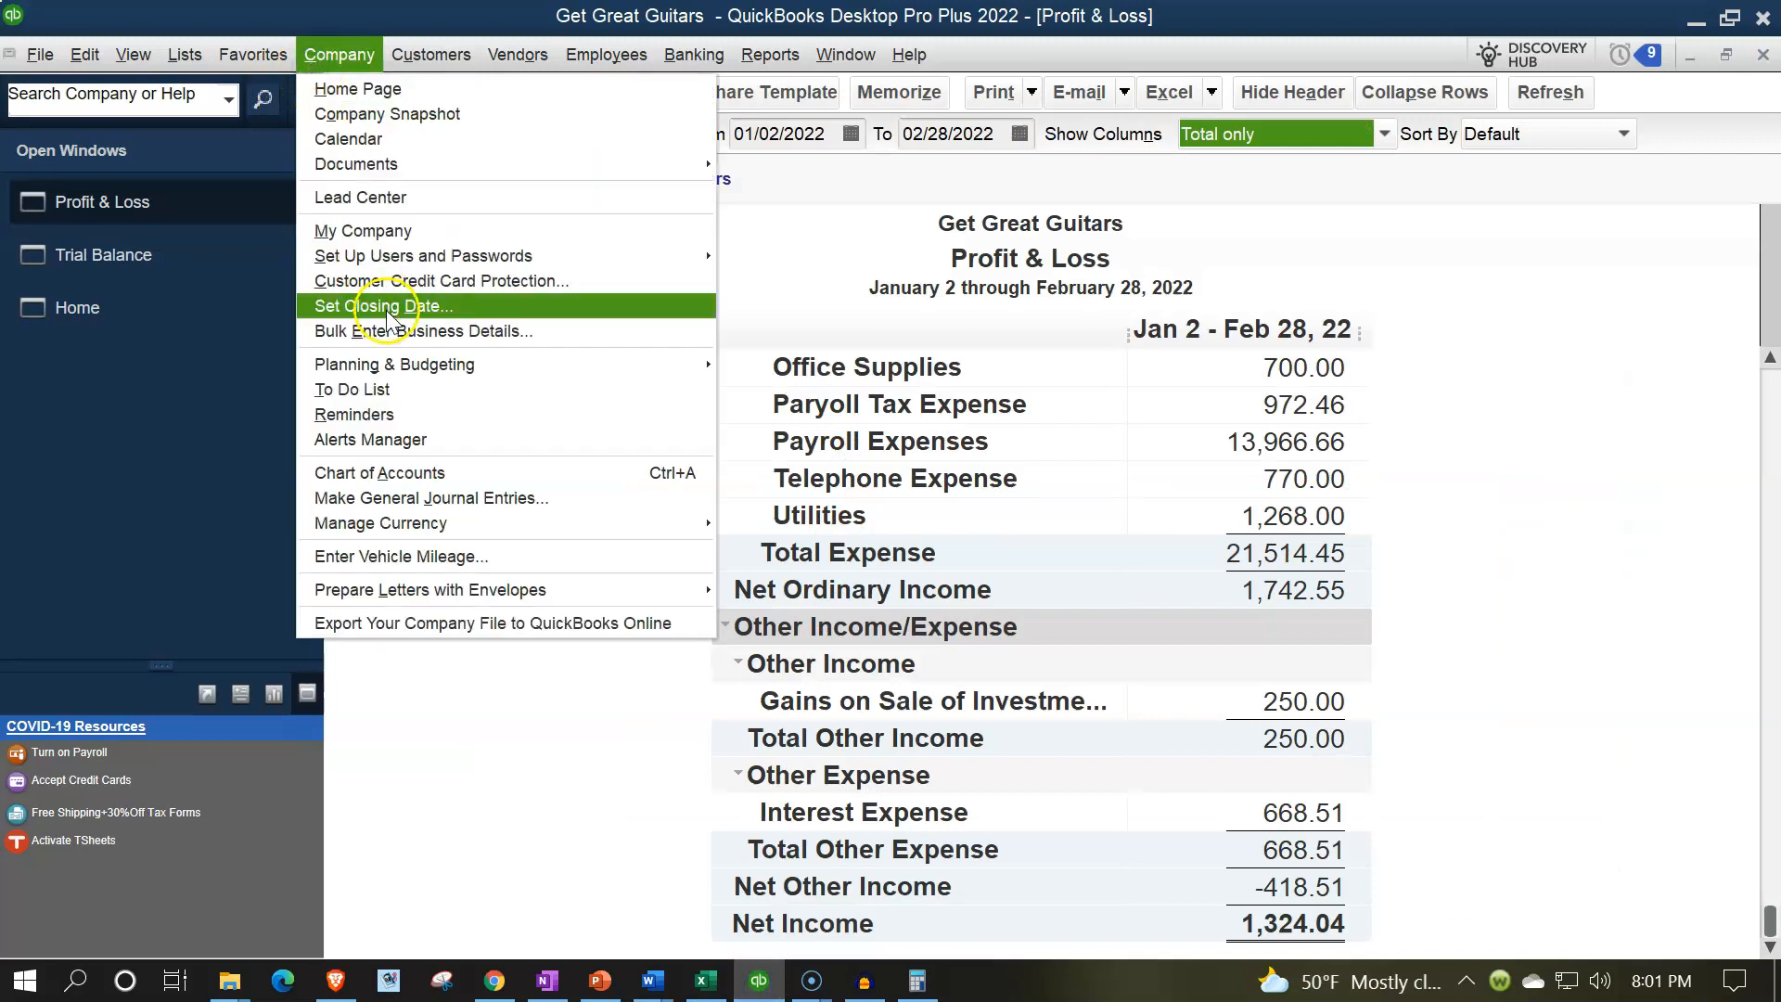
pyautogui.moveTo(436, 366)
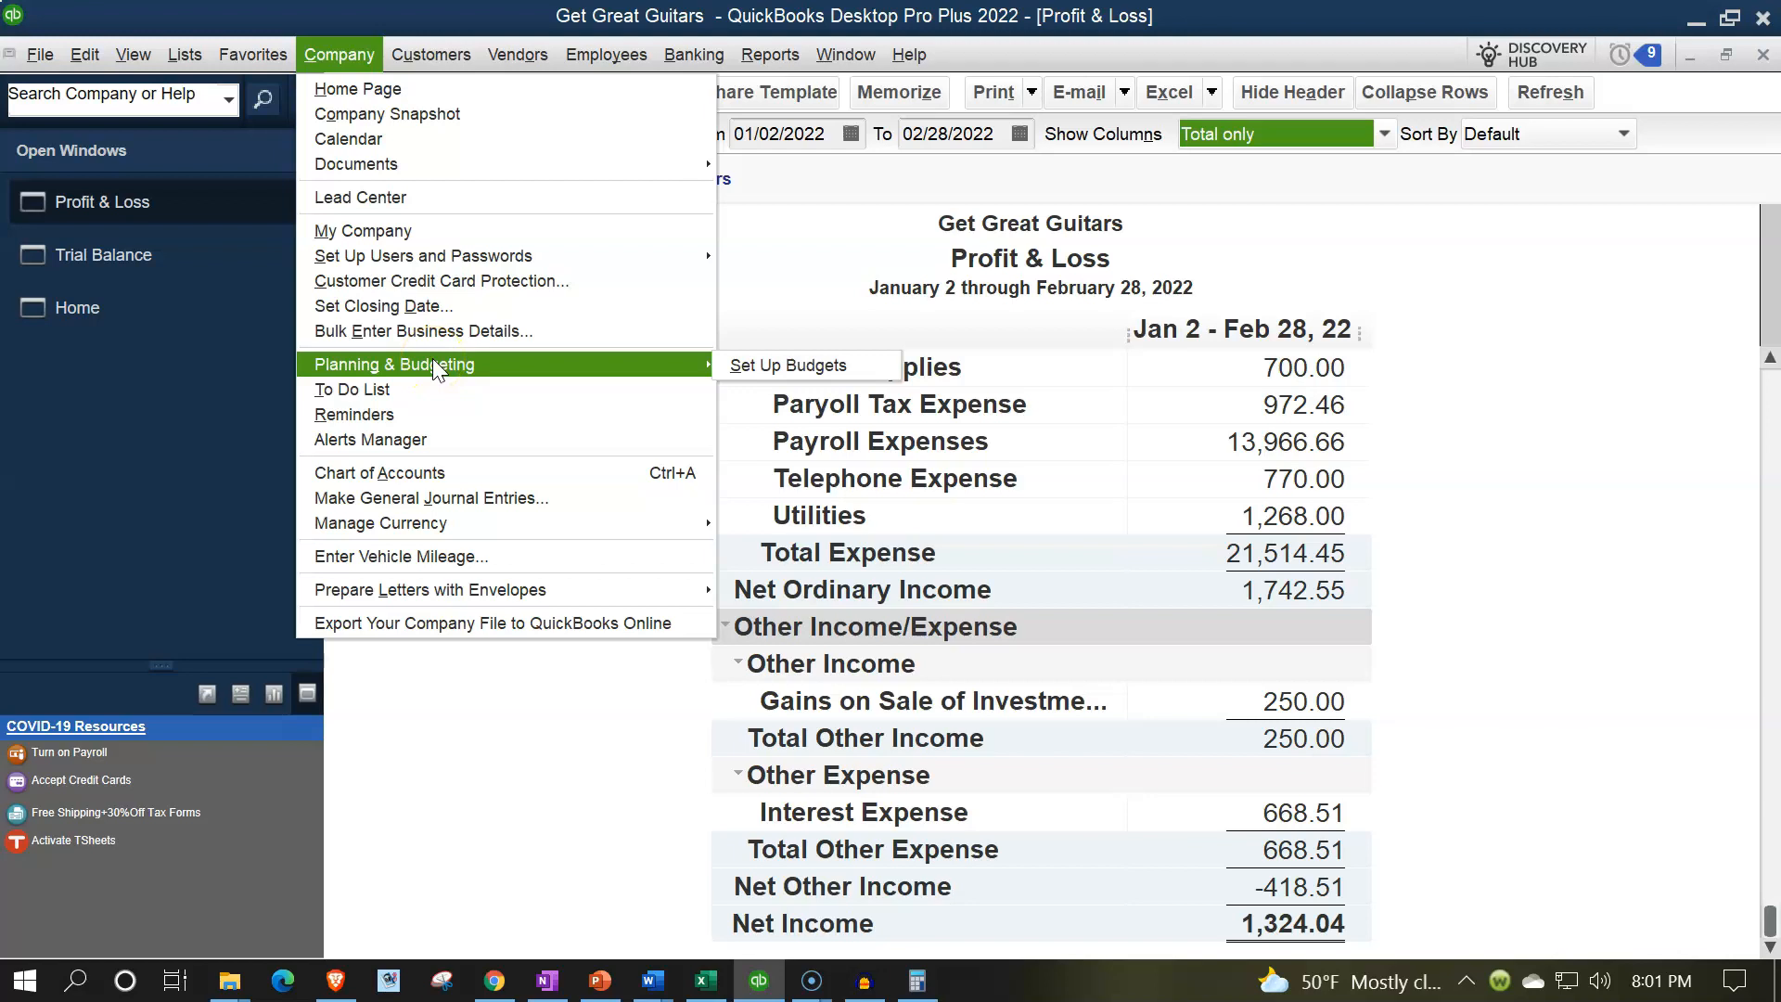
pyautogui.click(497, 624)
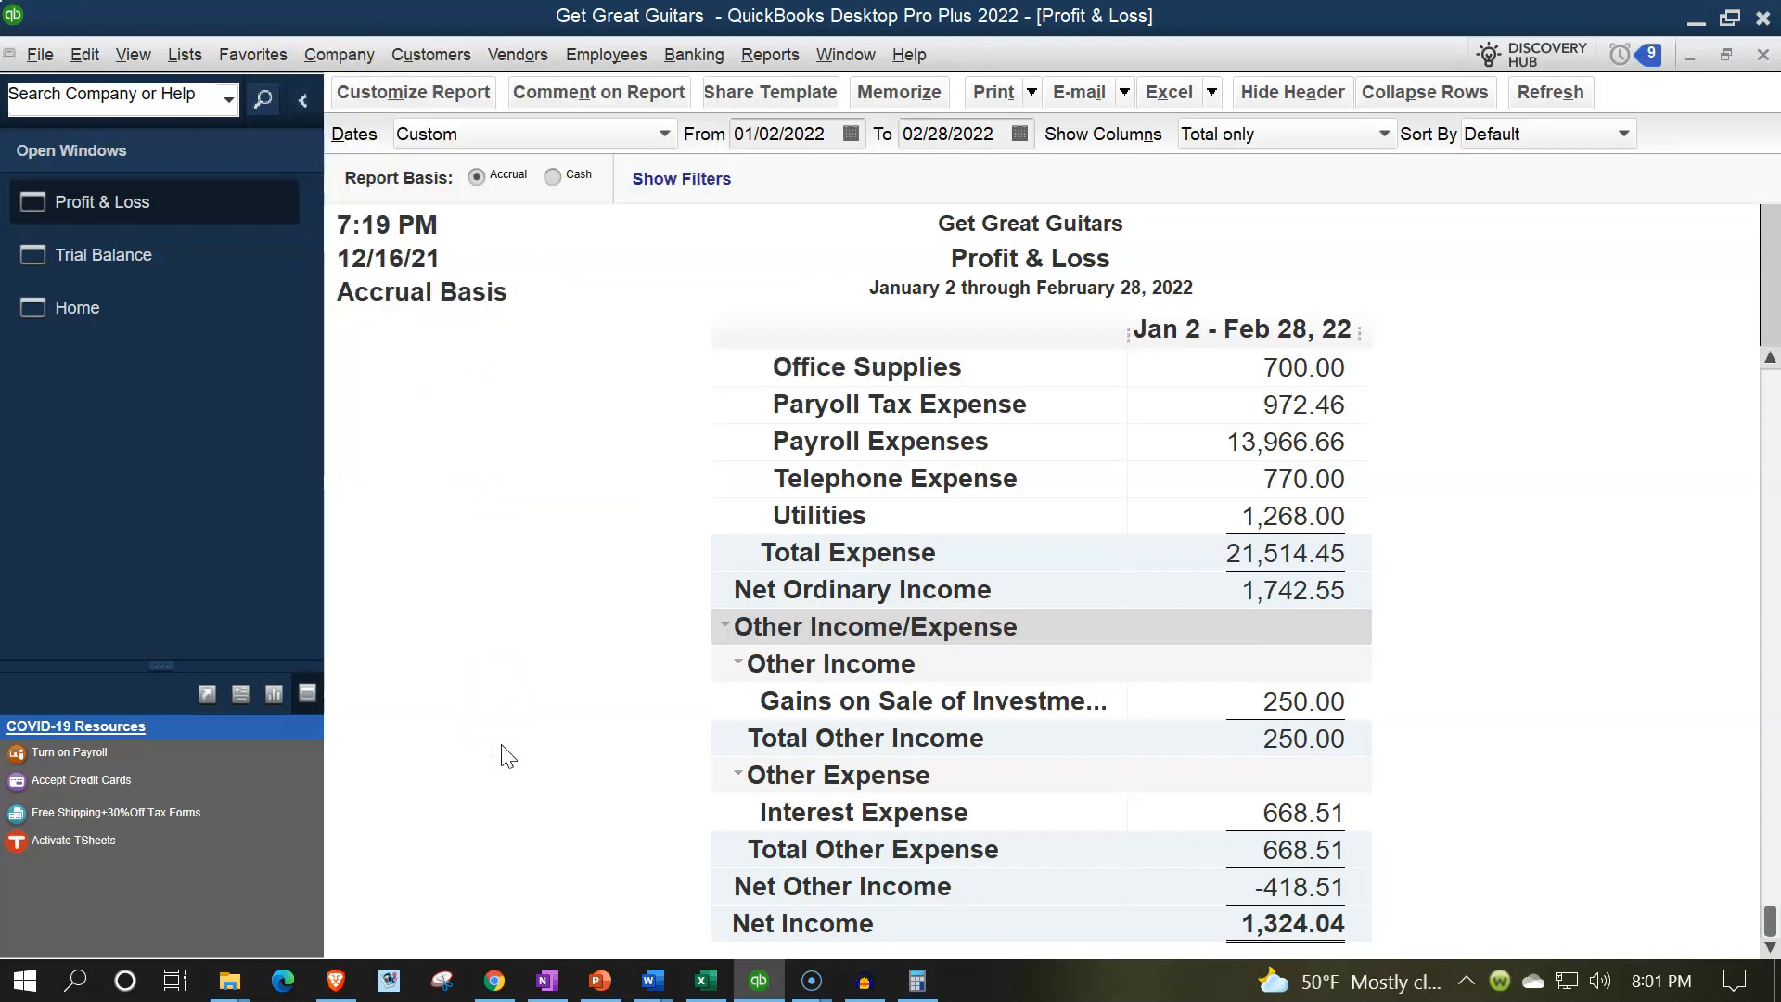